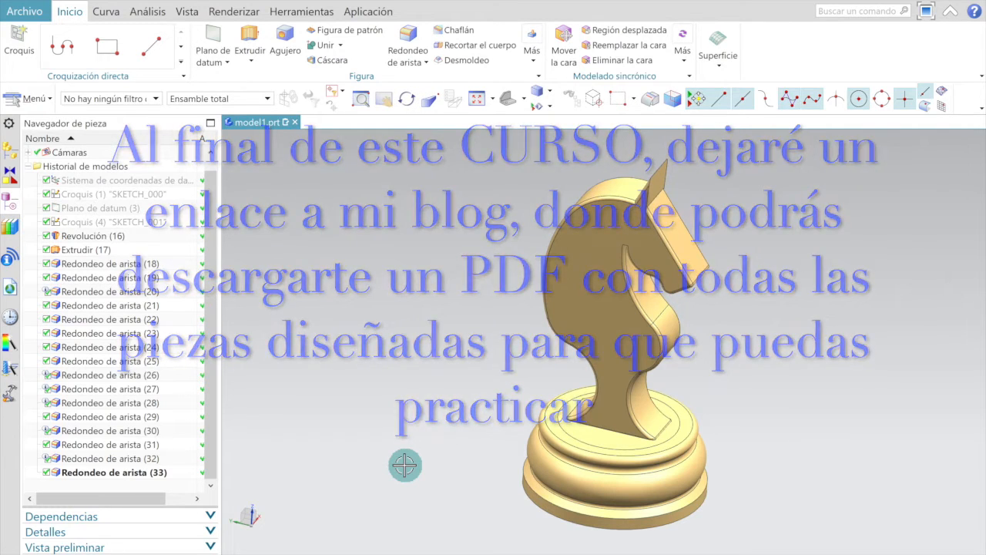
middle_drag(403, 464, 407, 496)
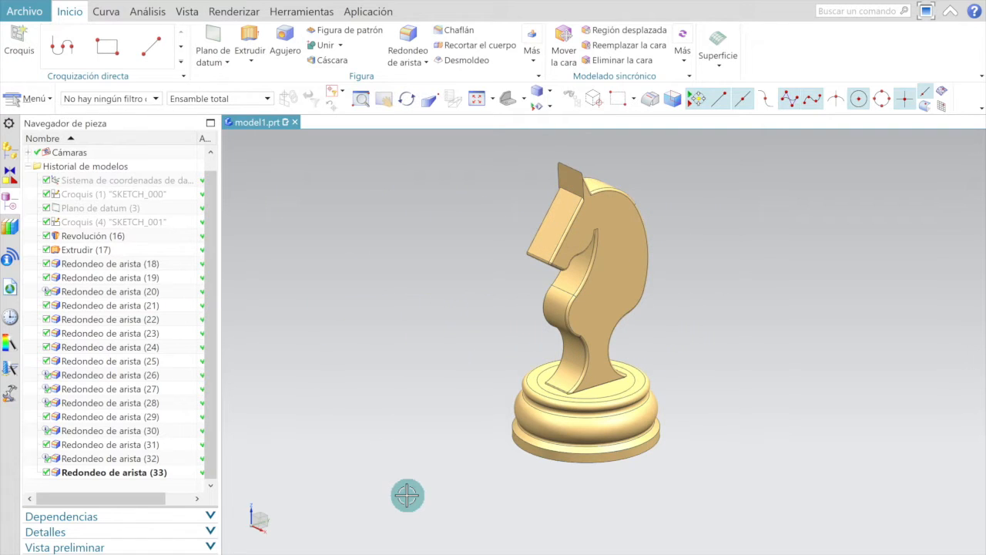
middle_drag(407, 496, 403, 394)
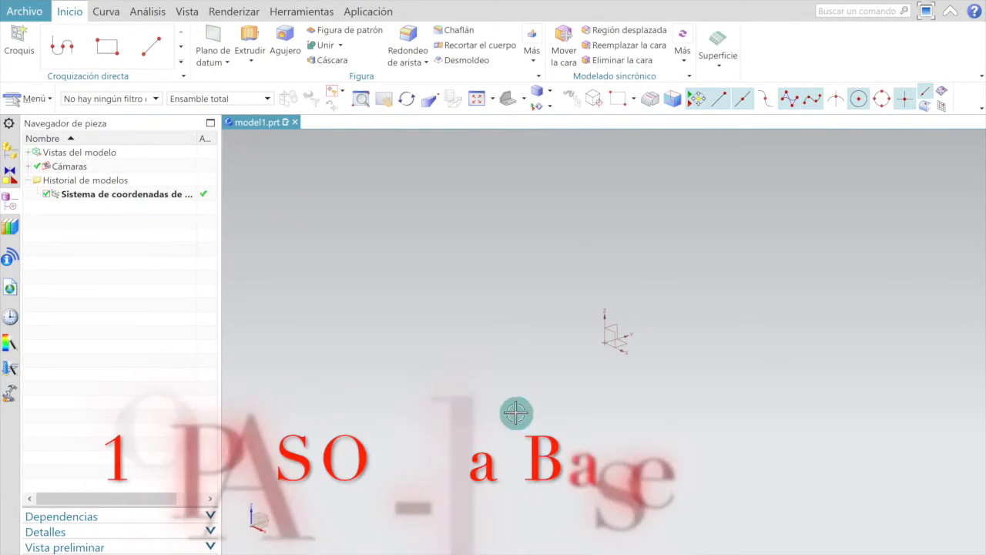
- Create a sketch on the vertical YZ plane of the datum coordinate system
click(18, 40)
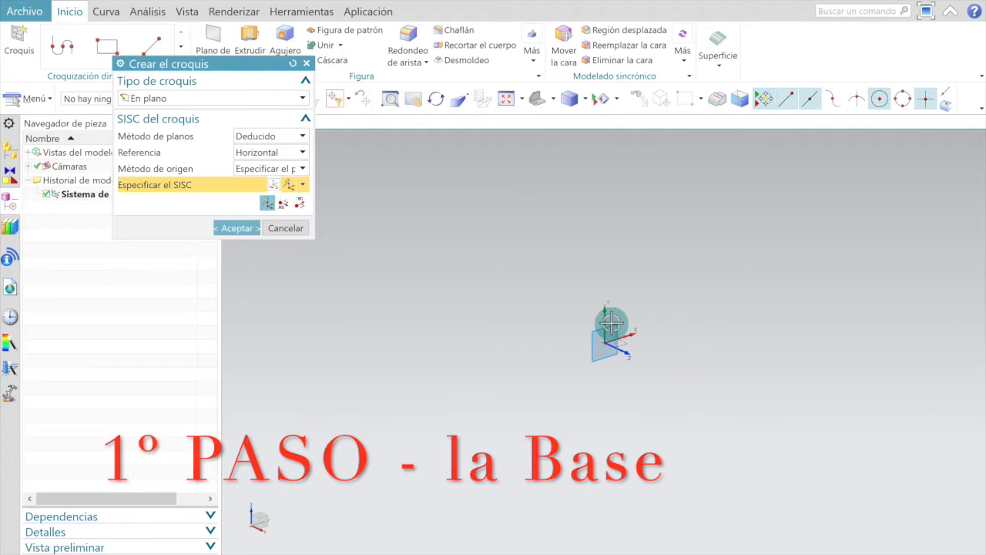
click(609, 327)
click(238, 228)
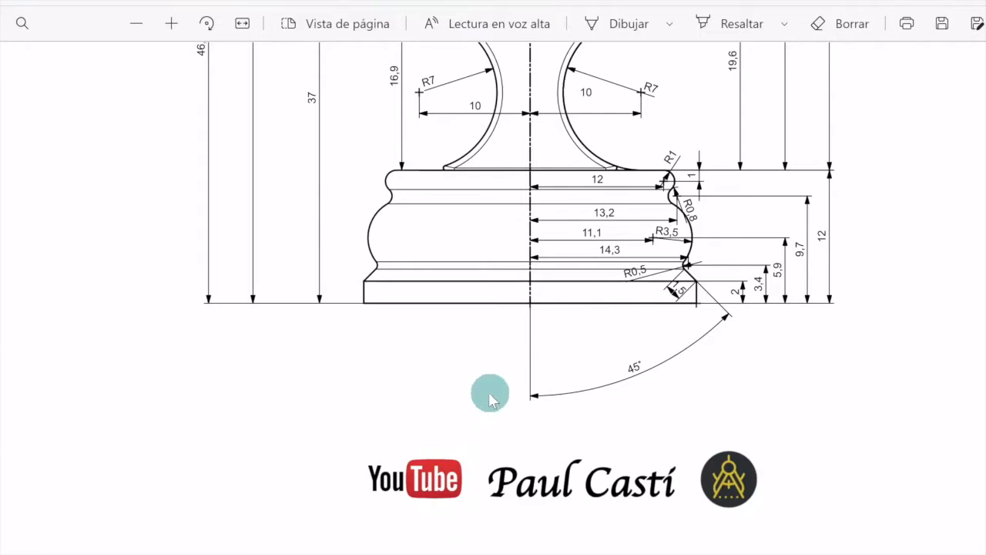
- Switch to the PDF reference drawing and mark in red the base line, the 2 mm vertical edge and the 1,5 mm slanted edge
click(591, 24)
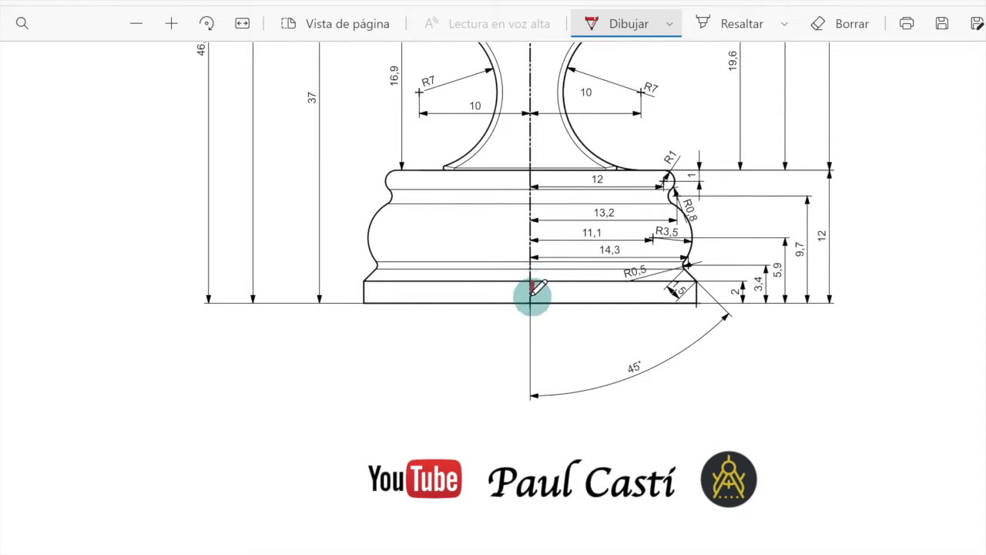
drag(530, 309, 530, 333)
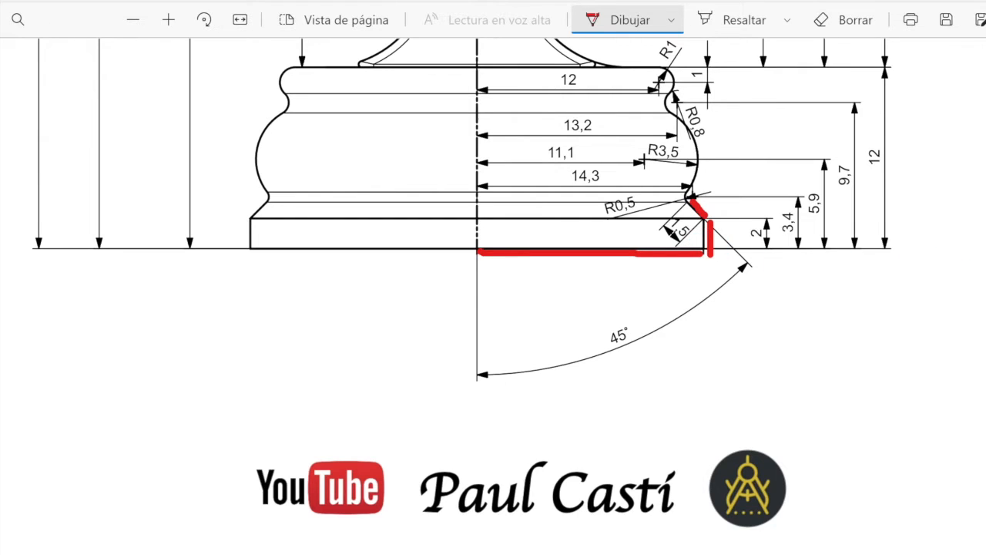
scroll(494, 296, up, 6)
scroll(493, 296, up, 4)
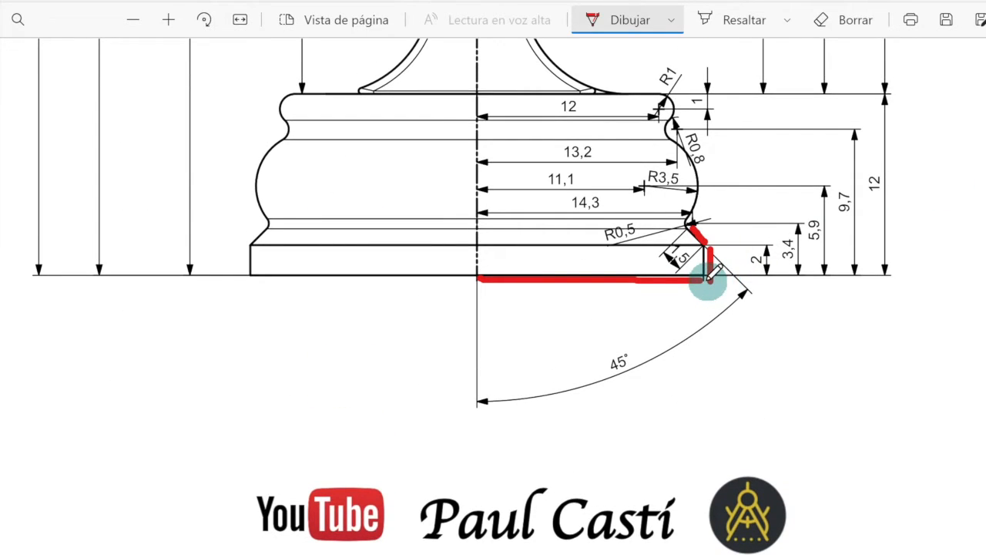
drag(705, 282, 713, 247)
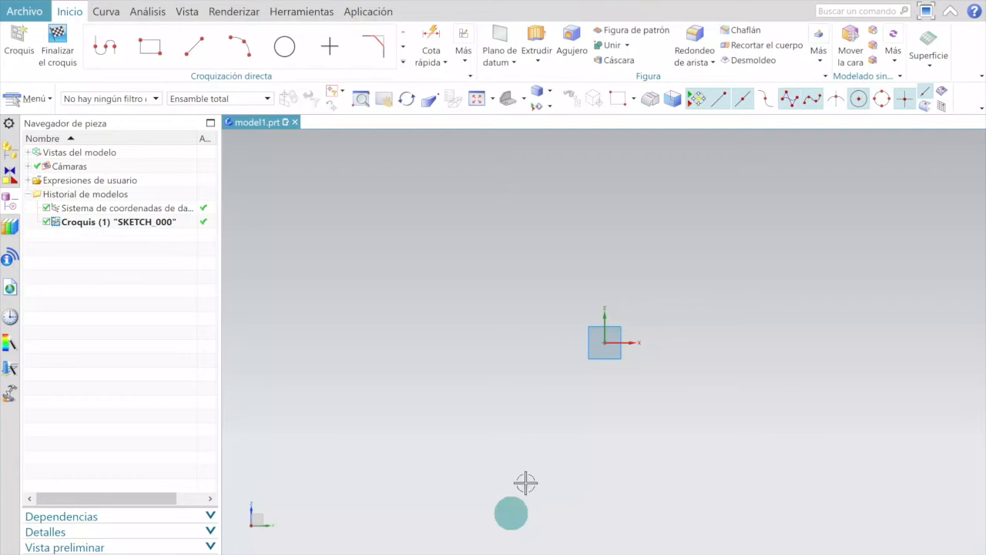
- Draw a 15 mm horizontal line from the sketch origin along the X axis in the NX sketch
click(185, 49)
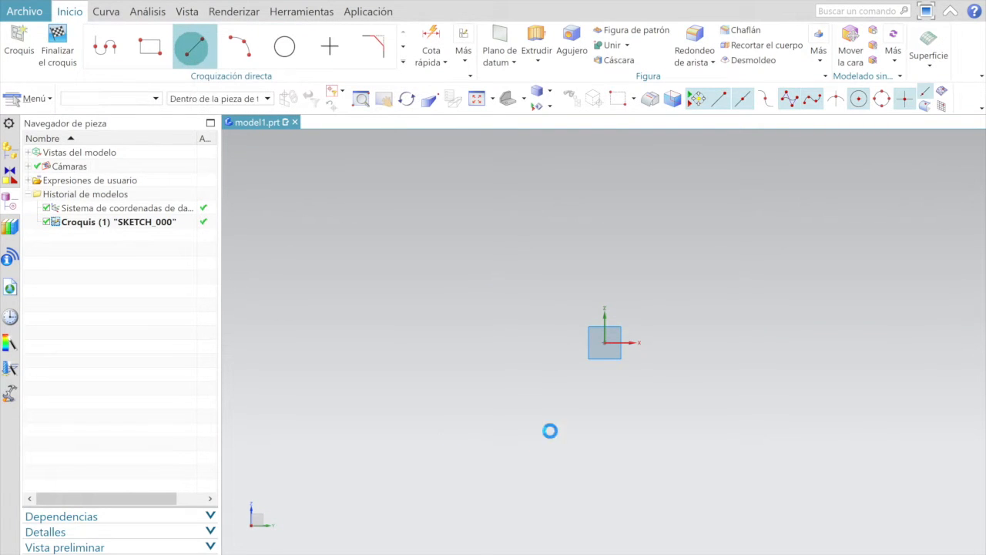
click(606, 340)
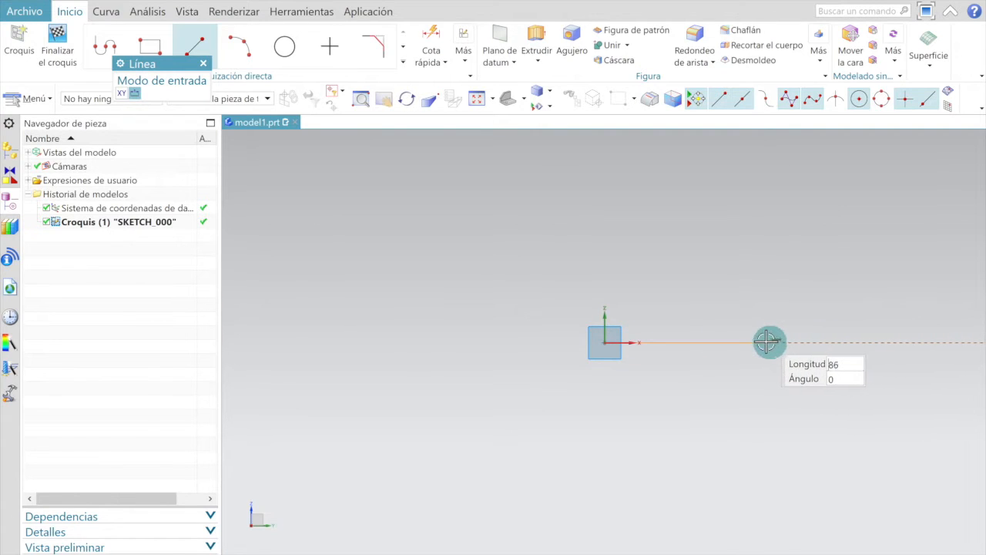
scroll(683, 342, up, 4)
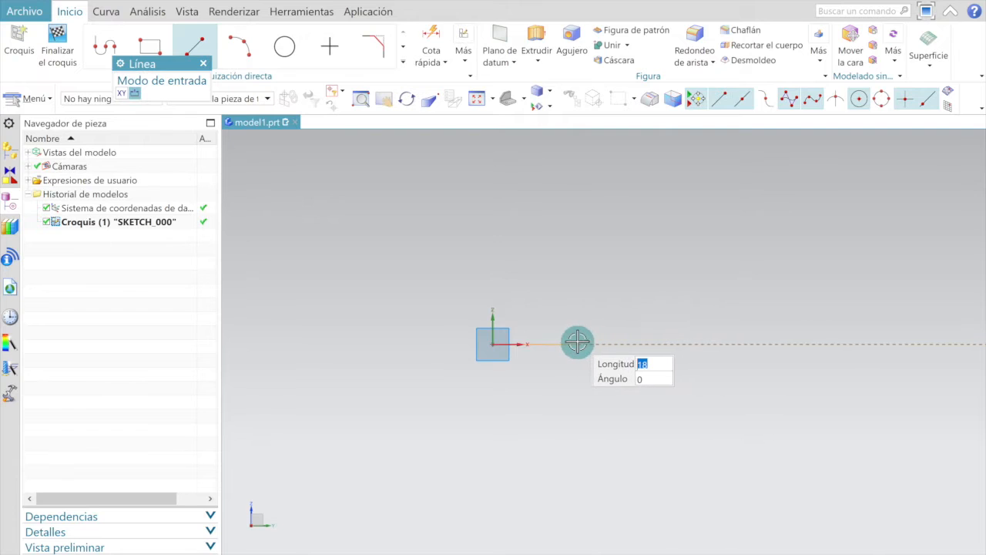
scroll(577, 342, up, 5)
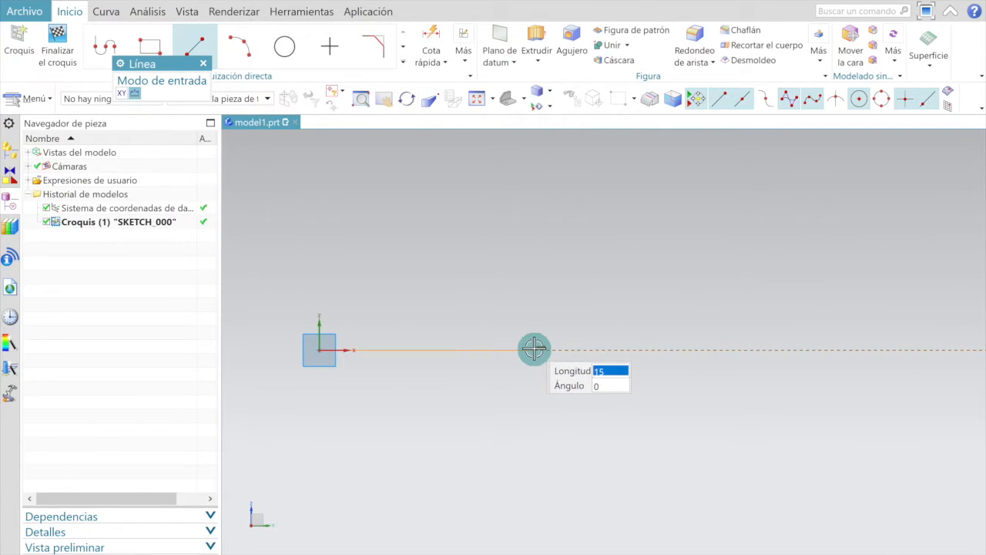
click(535, 349)
click(534, 349)
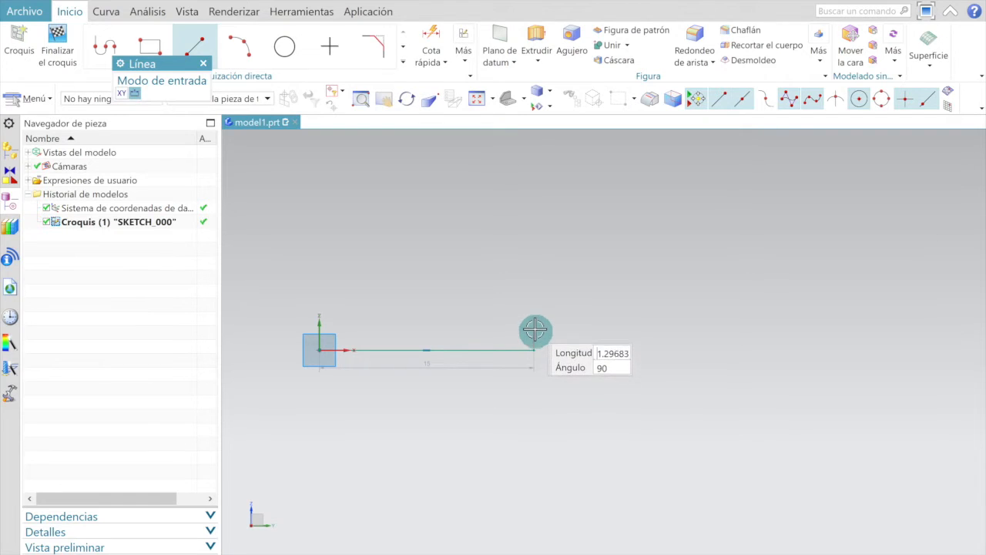
- Draw a 2 mm vertical line upward from the outer end of the horizontal base line
click(535, 322)
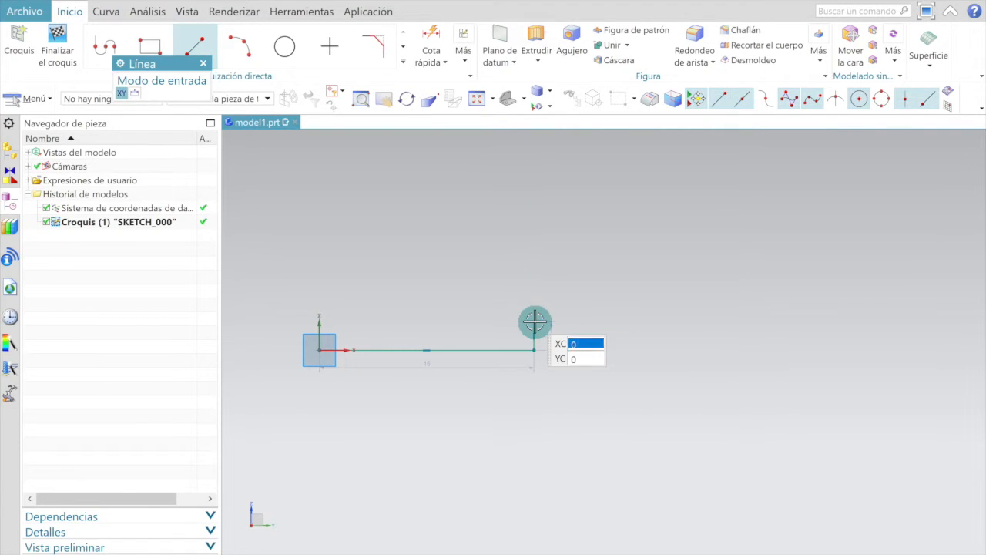
scroll(533, 324, up, 3)
scroll(485, 356, down, 2)
scroll(485, 356, up, 1)
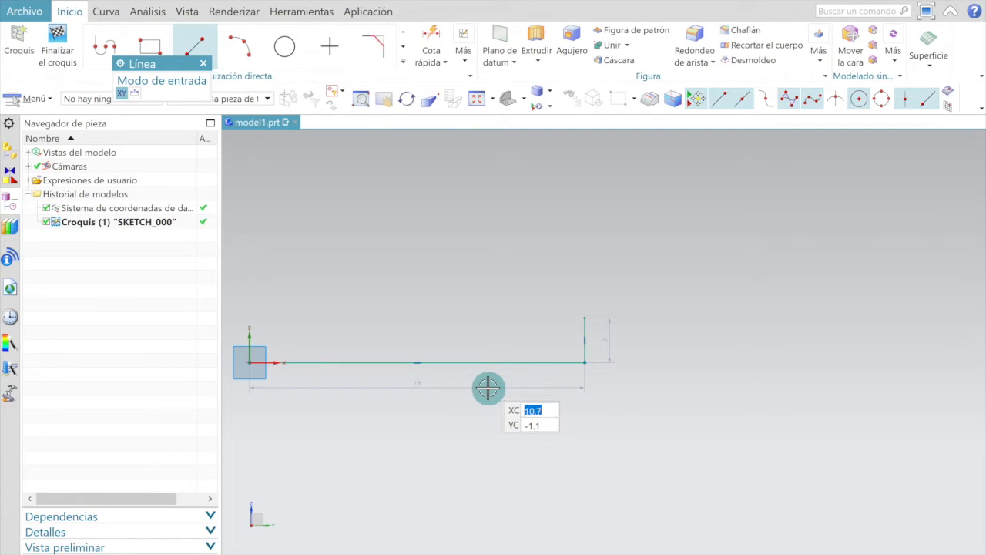
- Draw a 1.5 mm slanted line at 138° from the upper end of the vertical line
click(586, 318)
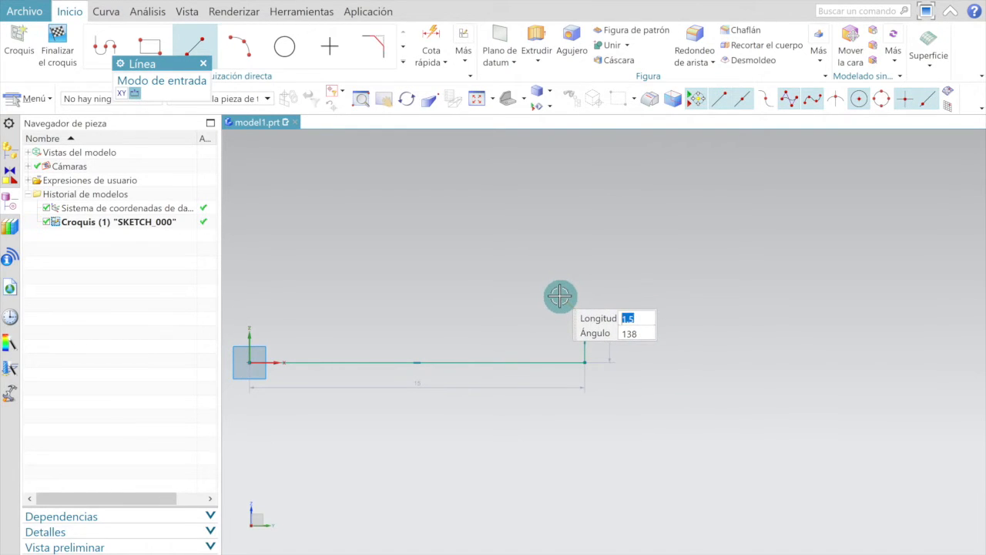
click(559, 296)
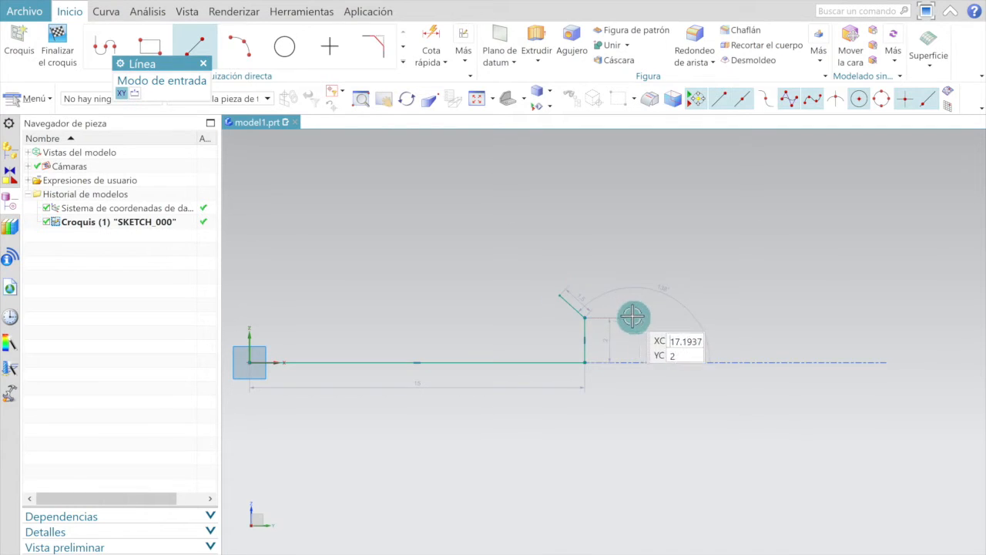
scroll(573, 308, up, 2)
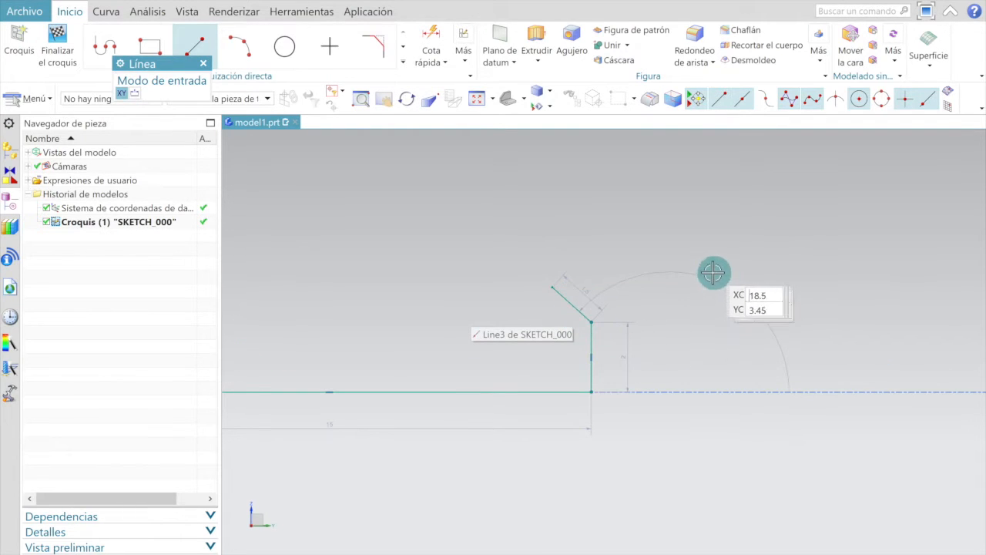
key(Escape)
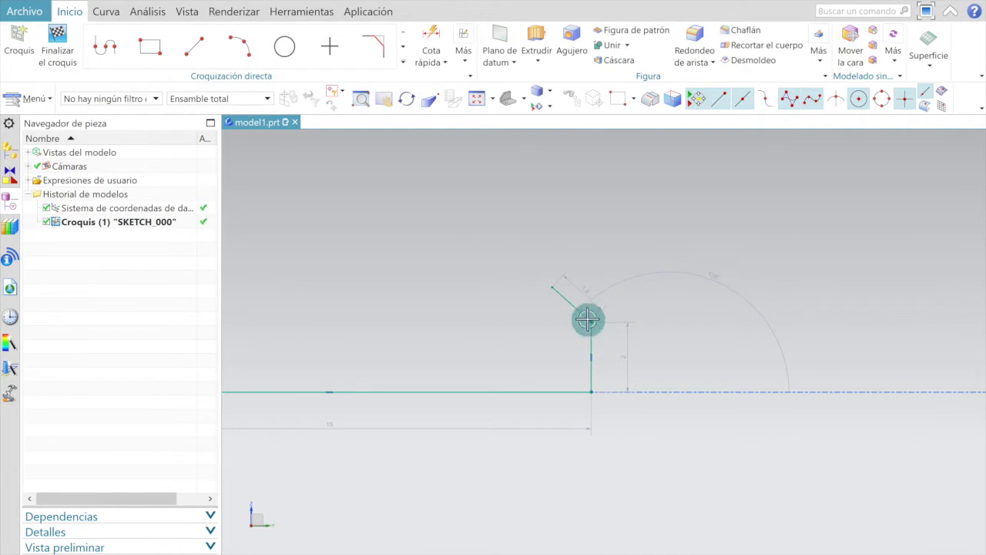
- Add an angular dimension of 135° between the slanted line and the vertical line
click(444, 62)
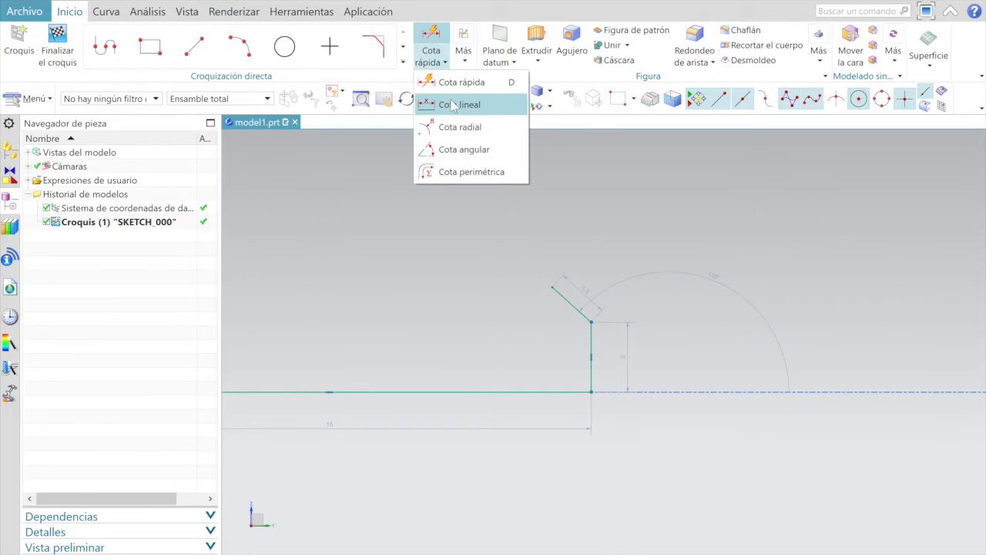
click(450, 150)
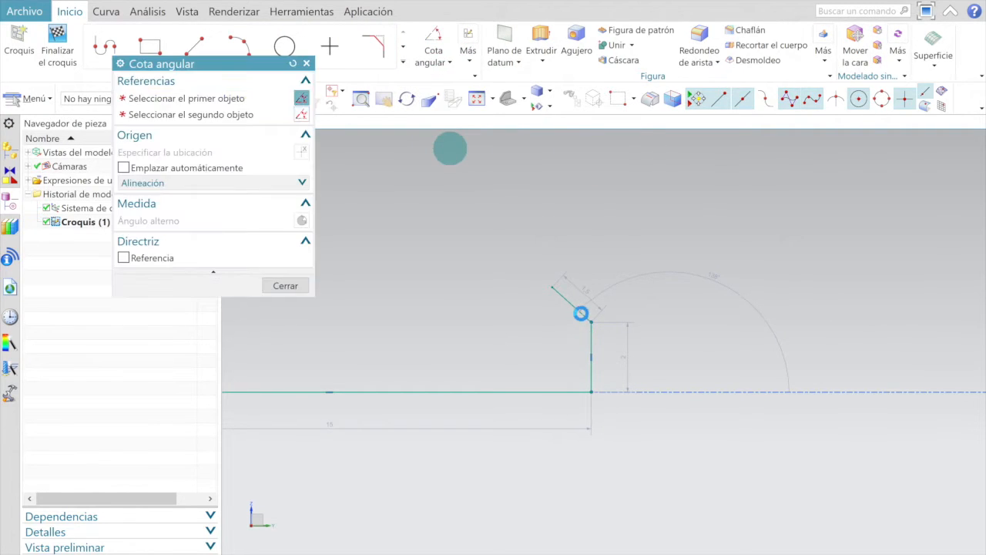
click(582, 315)
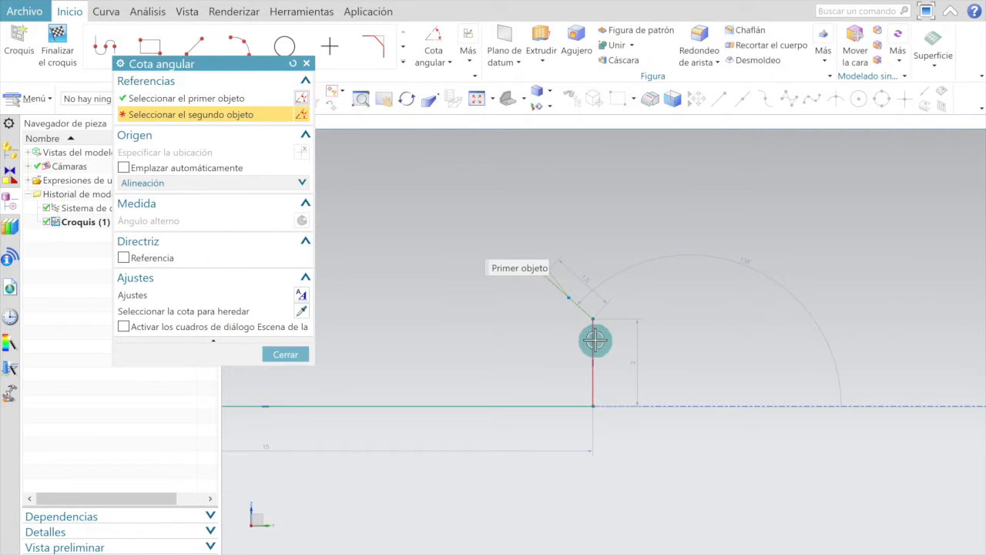
click(593, 339)
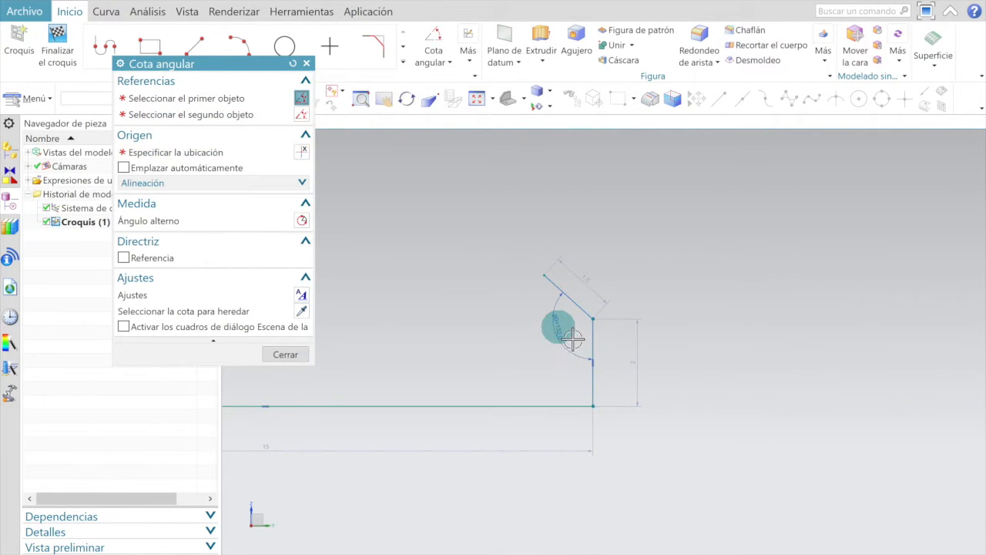
click(558, 327)
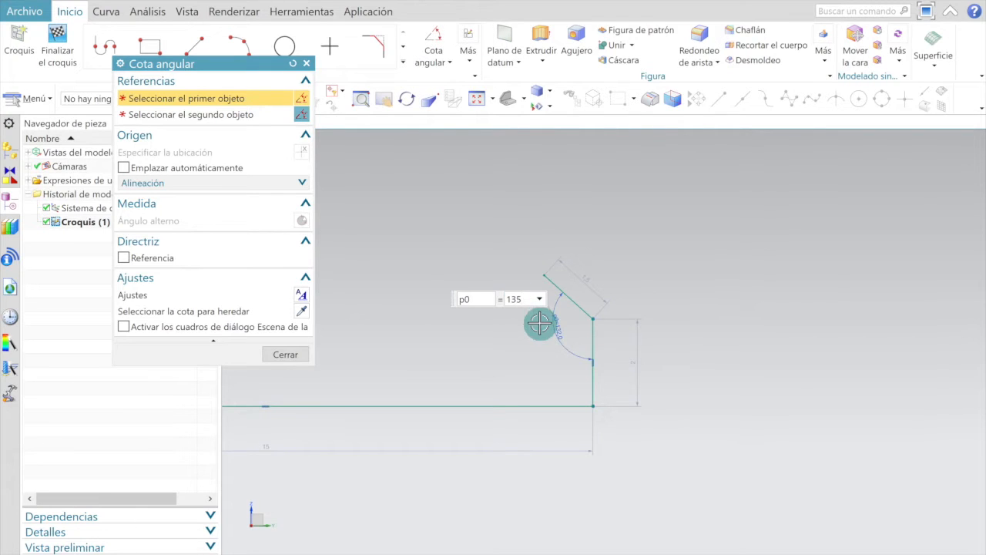
scroll(562, 326, up, 3)
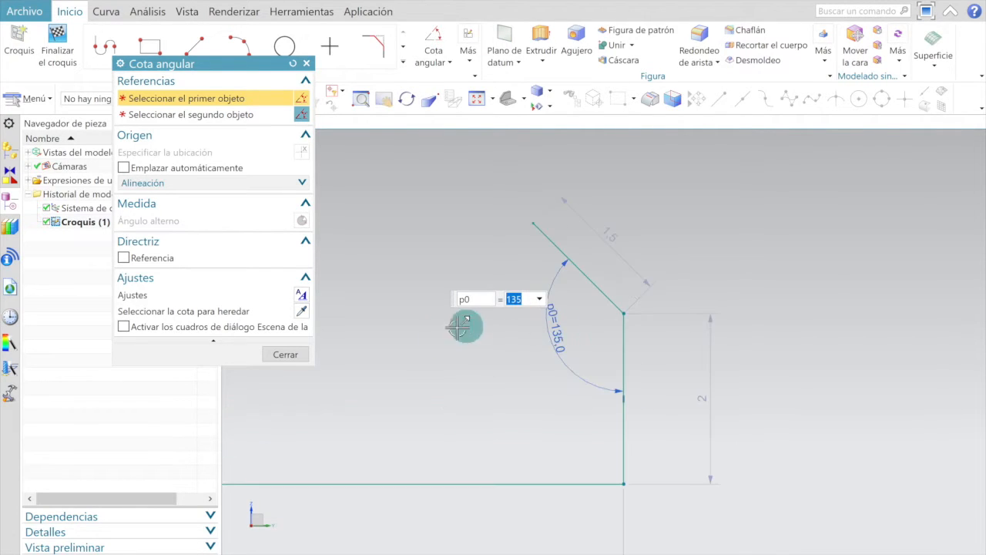
click(285, 354)
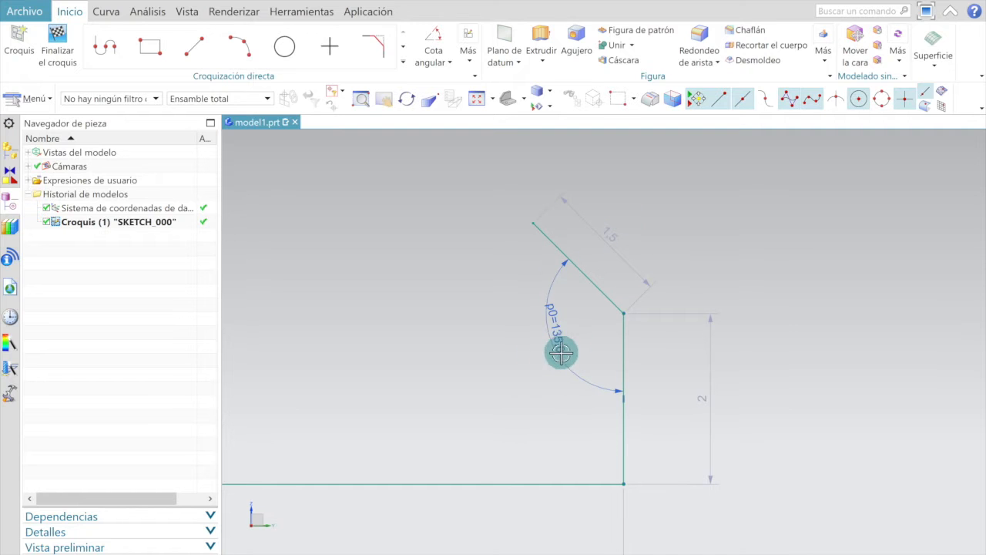
- Mark the R0,5 arc centre on the PDF reference drawing and place a sketch point for it above the slanted line's free end
click(410, 553)
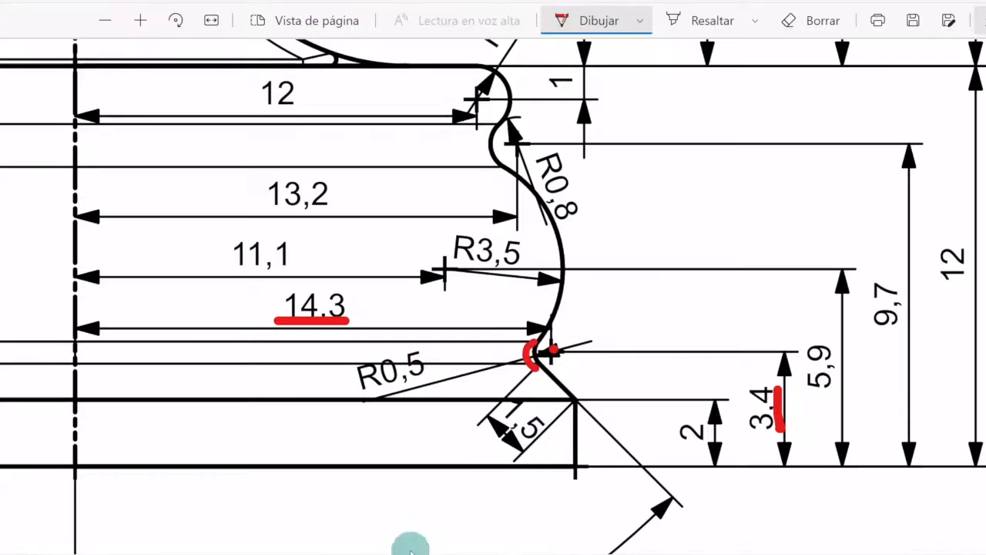
click(553, 350)
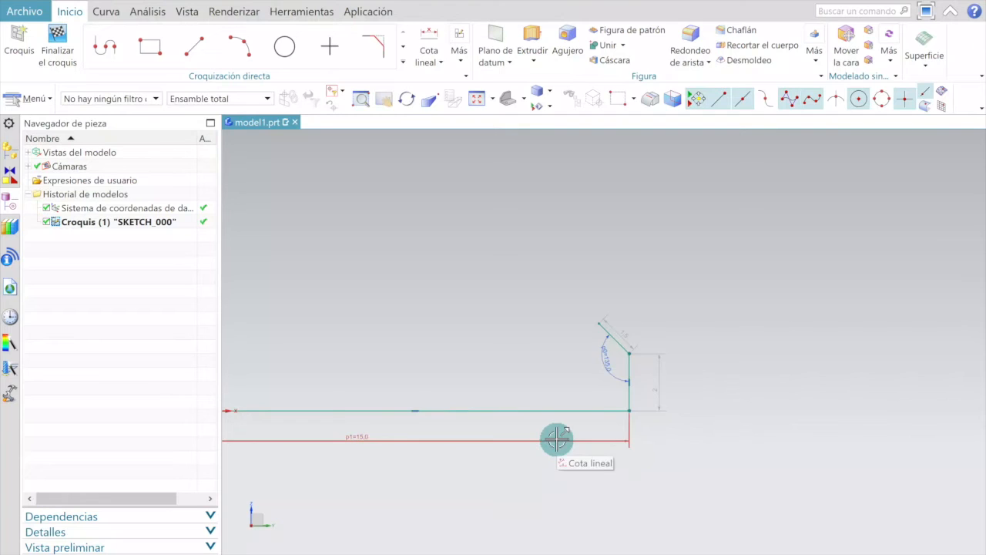
scroll(546, 398, up, 1)
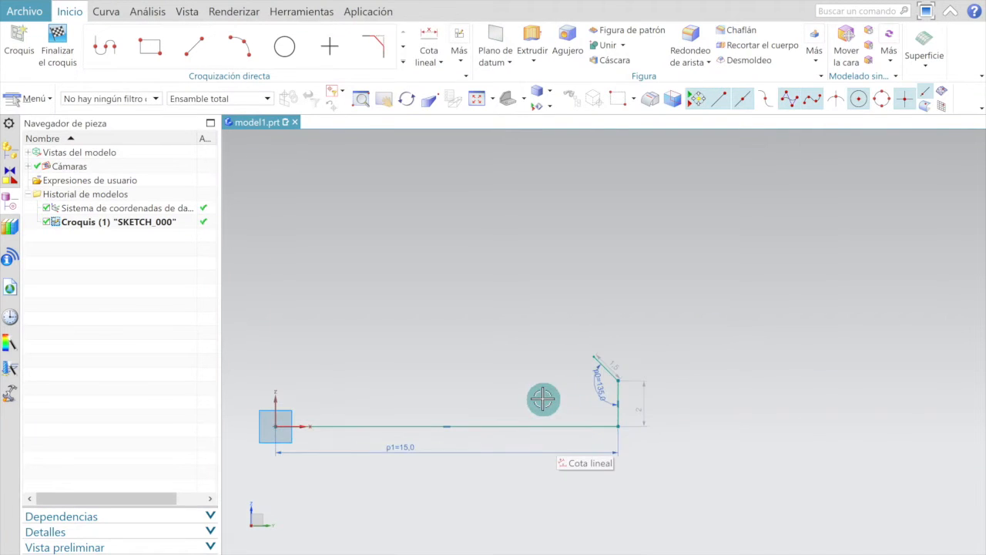
click(329, 43)
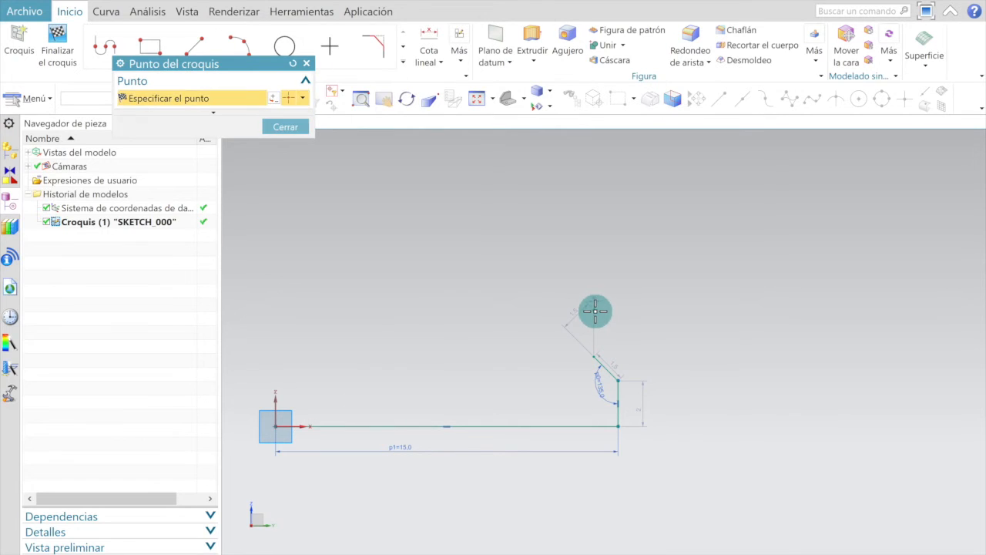
click(594, 309)
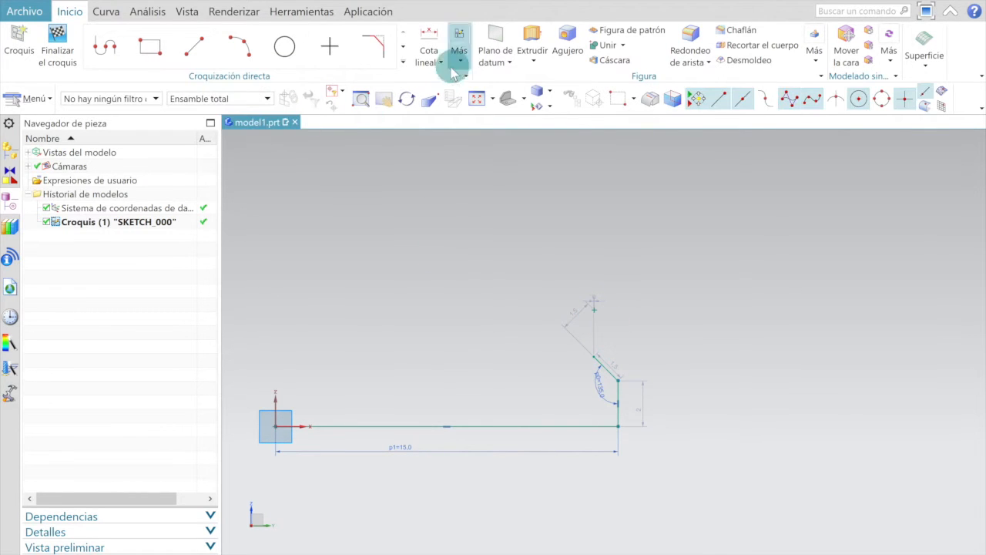
- Add a 3.4 mm linear dimension between the sketch point above the slanted line and the horizontal base line
click(429, 34)
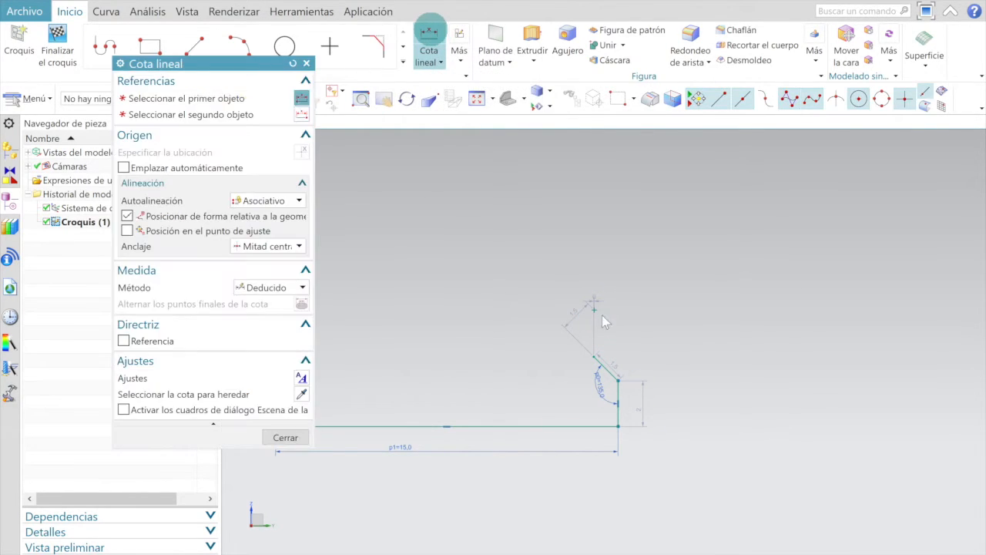
click(594, 305)
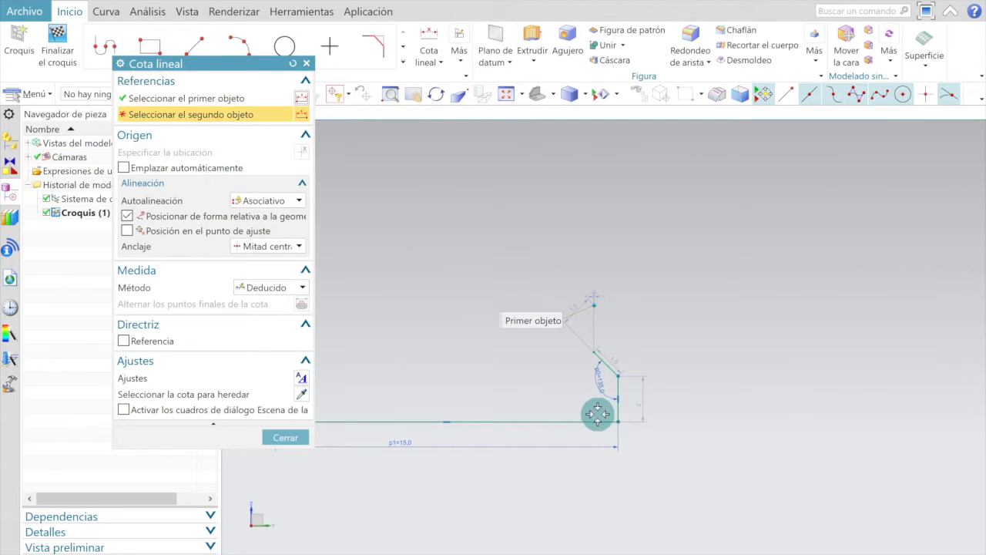
click(599, 420)
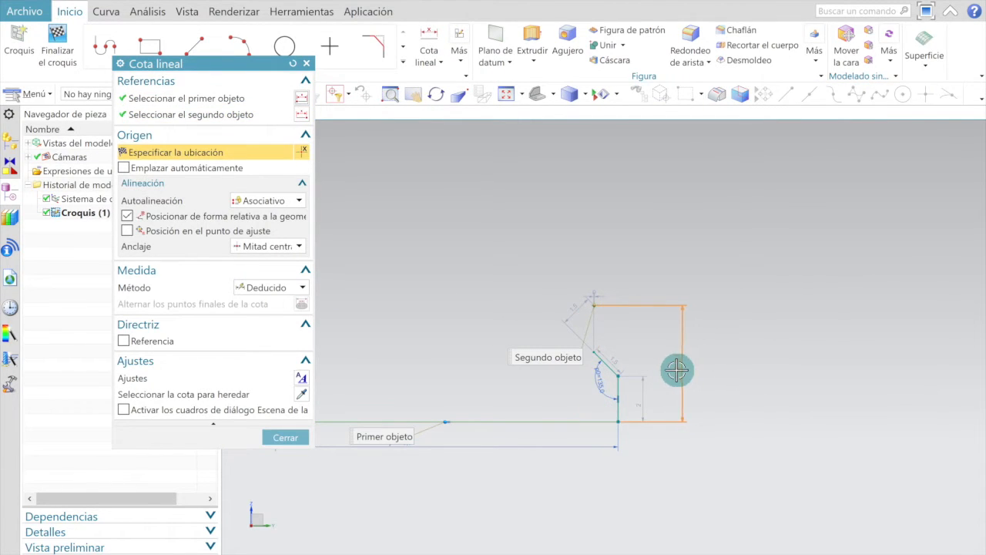
click(674, 371)
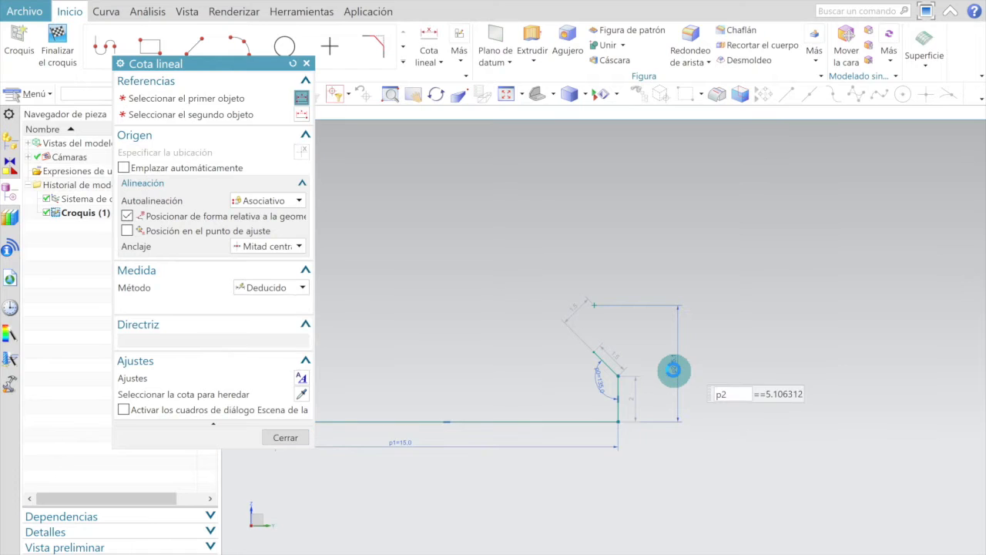
text(3.4)
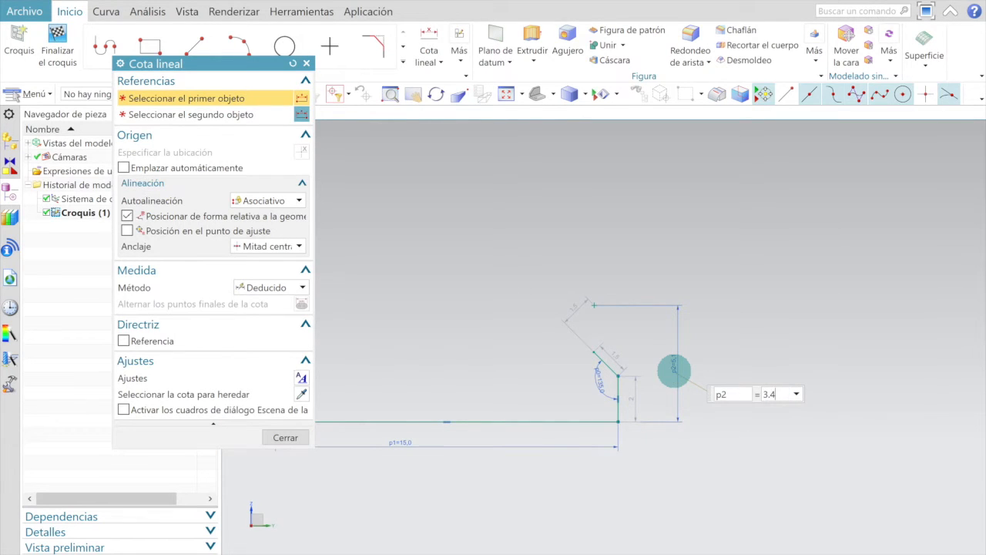
key(Return)
click(268, 437)
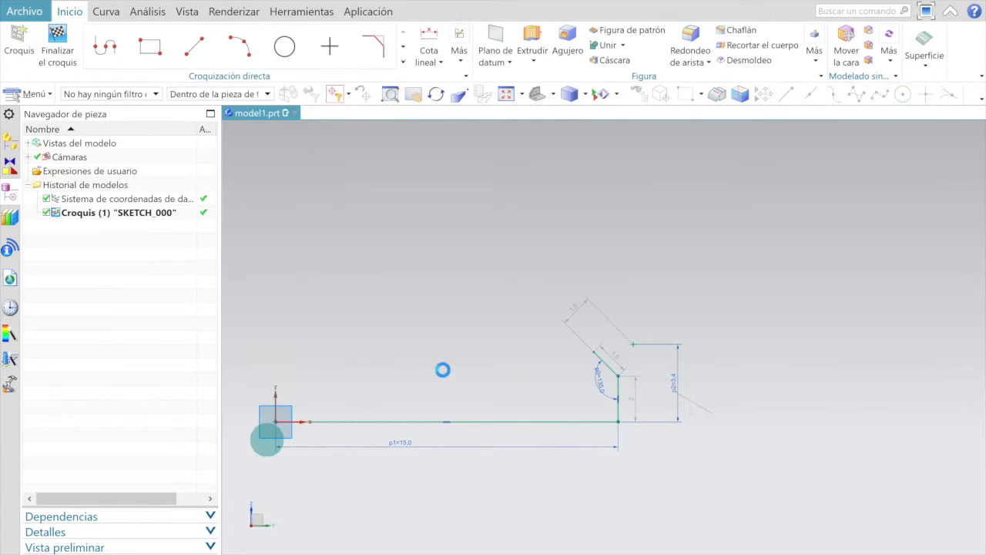
- Dimension the same sketch point at 14.3 mm horizontally from the vertical axis through the origin
click(646, 348)
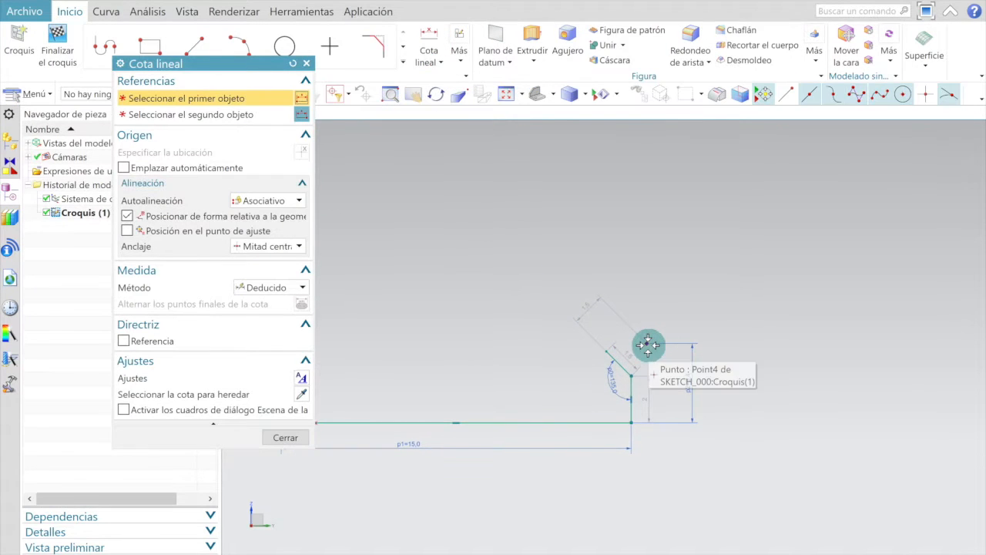
scroll(680, 340, down, 4)
scroll(530, 371, up, 3)
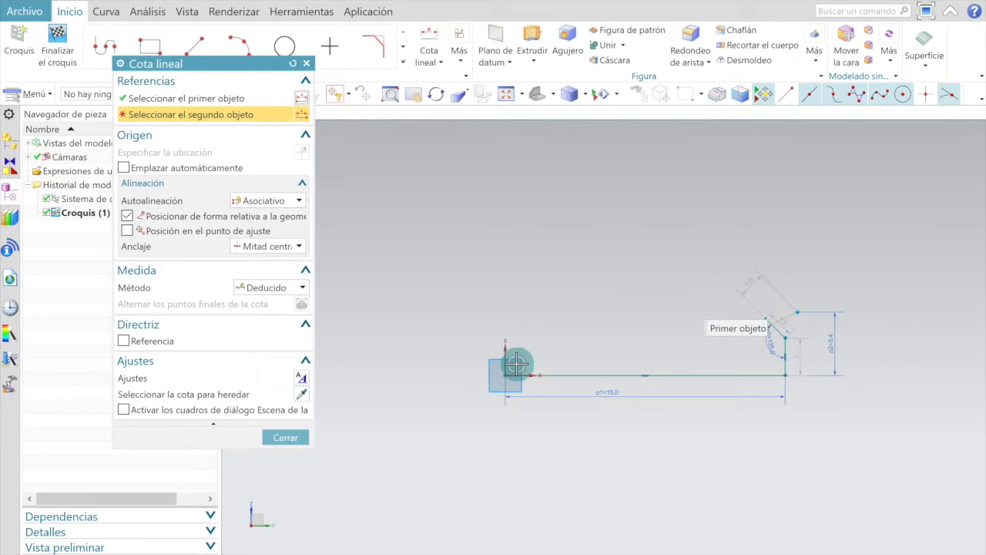
click(505, 354)
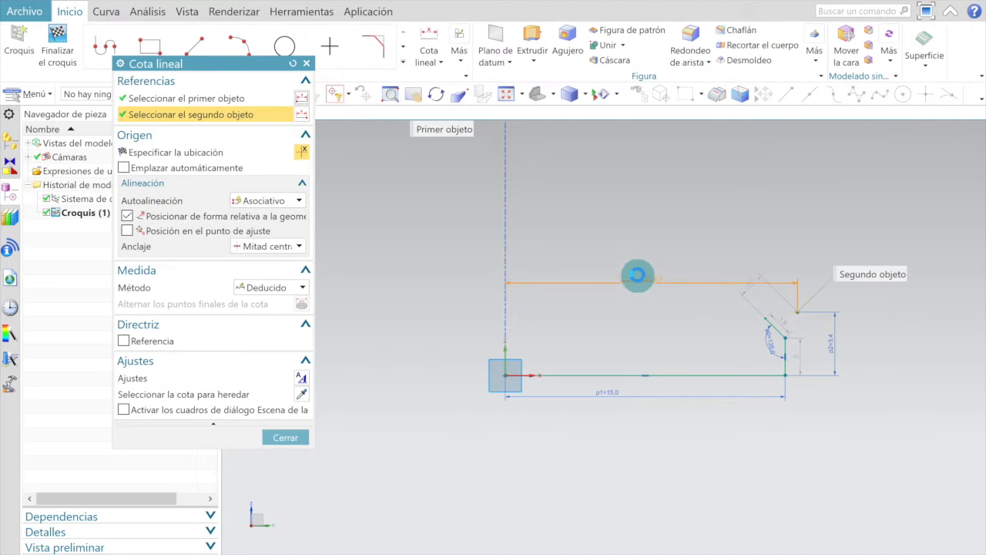
click(633, 266)
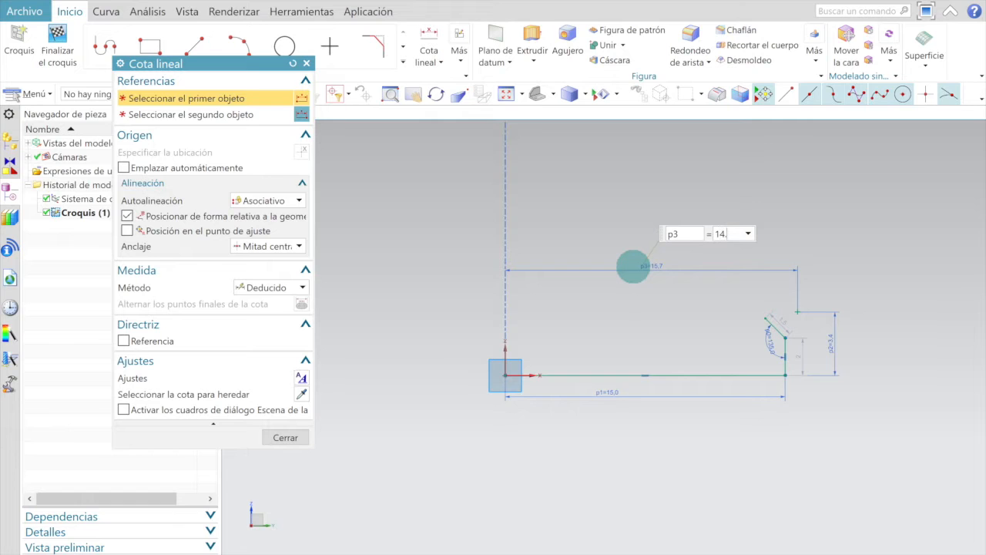
text(14.3)
key(Return)
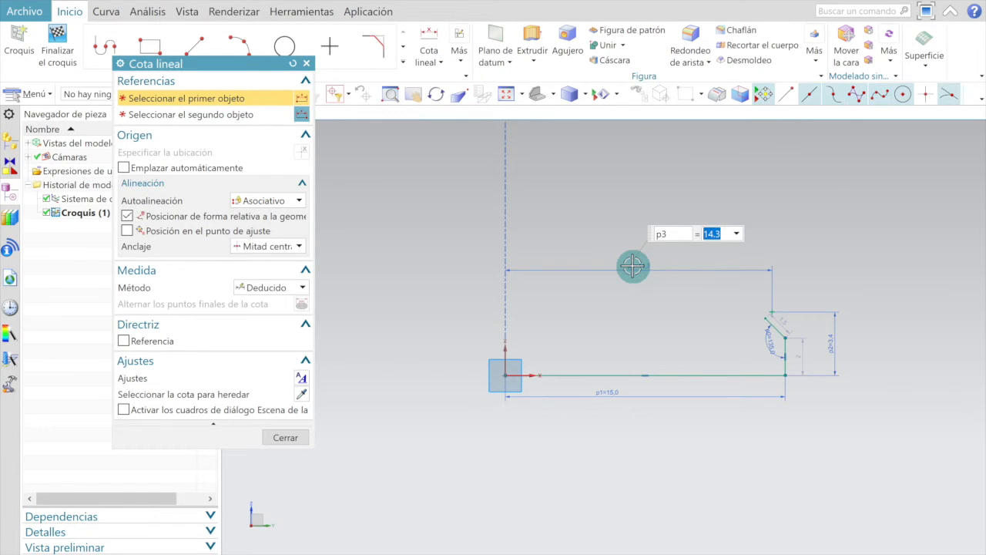
click(285, 437)
- Draw a circle about 0.9 mm in diameter centred on the dimensioned sketch point
scroll(672, 268, down, 1)
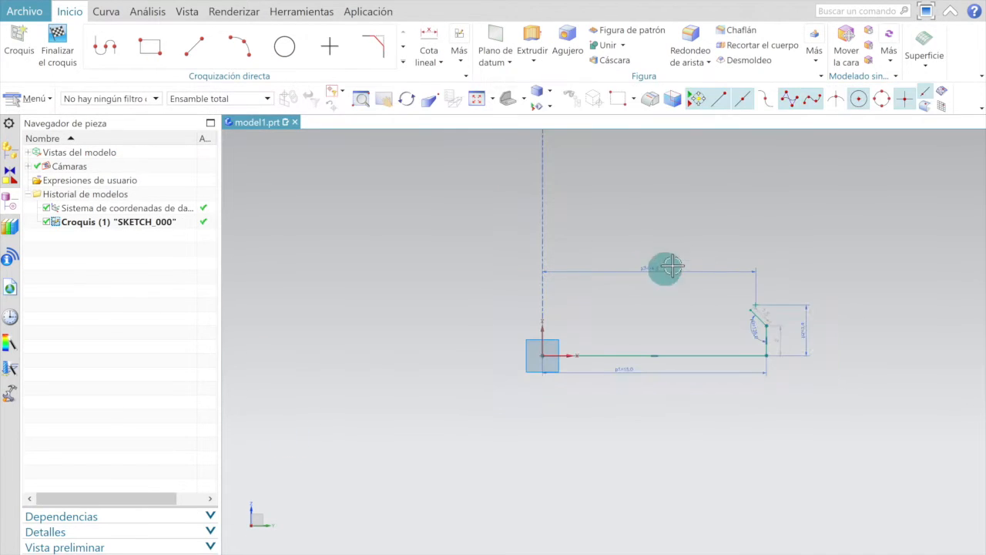
scroll(767, 311, up, 3)
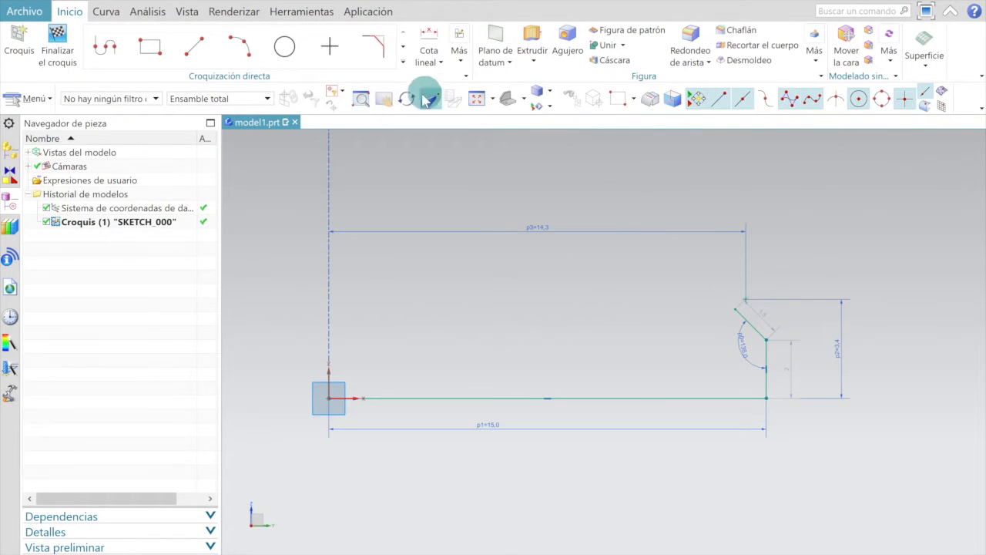
click(285, 50)
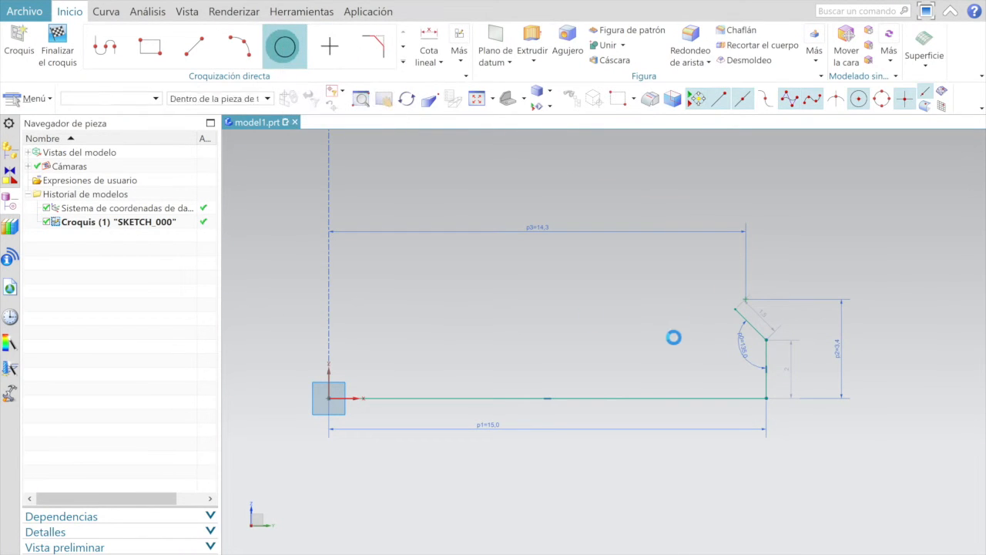
scroll(747, 318, up, 3)
click(746, 279)
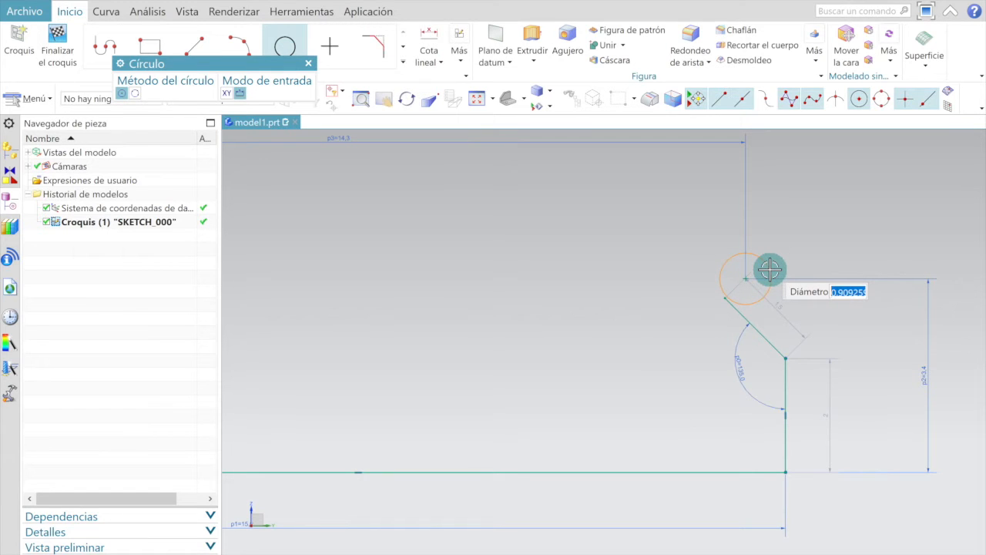
click(770, 269)
scroll(770, 269, up, 4)
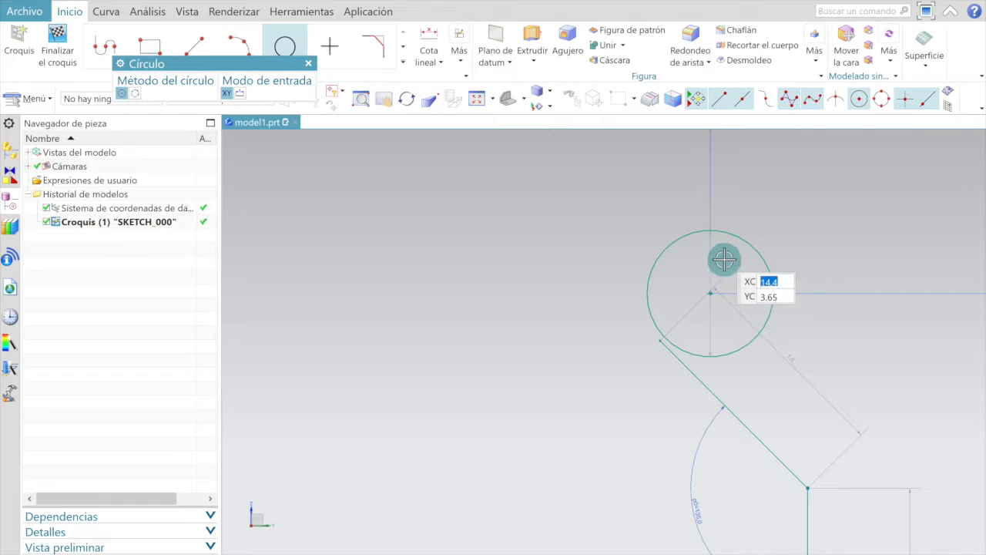
key(Escape)
- Set the circle's diameter to 1 mm through its radial dimension, keeping the expression and adjusting the geometry
scroll(729, 263, up, 4)
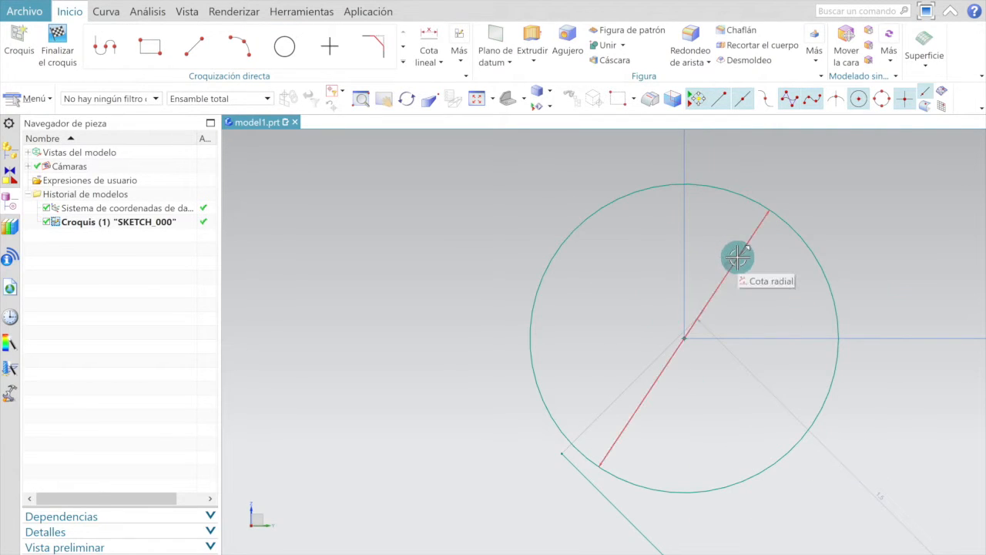
click(736, 256)
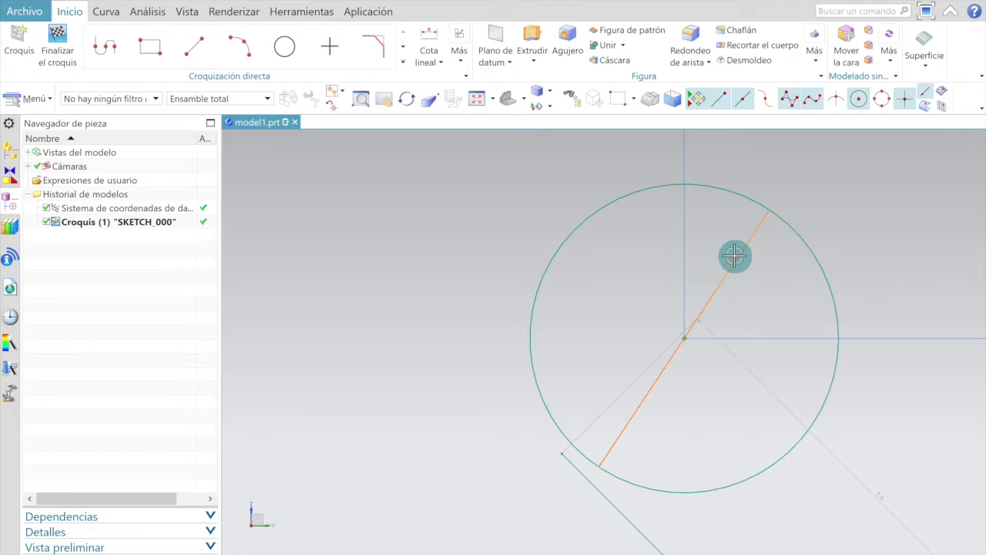
double_click(735, 256)
click(517, 281)
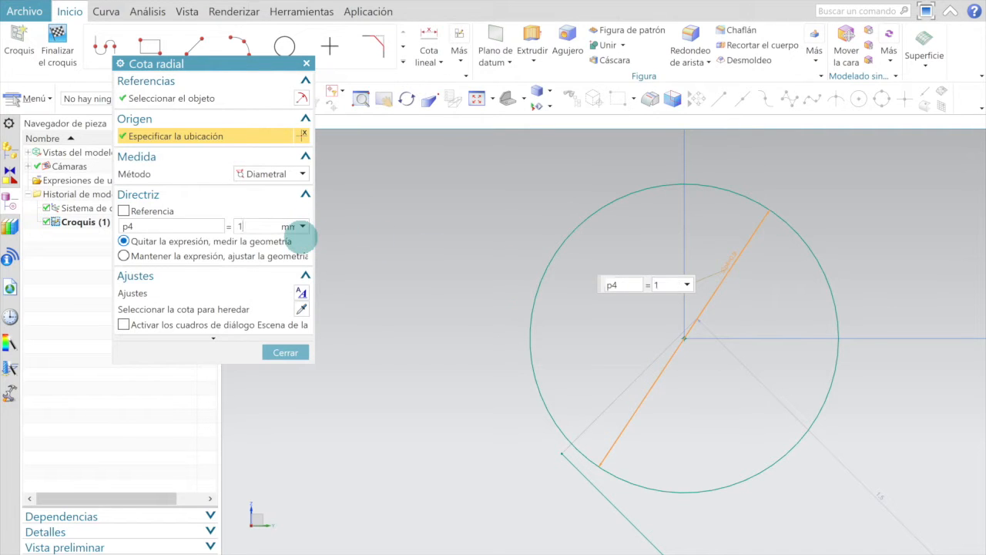
click(291, 350)
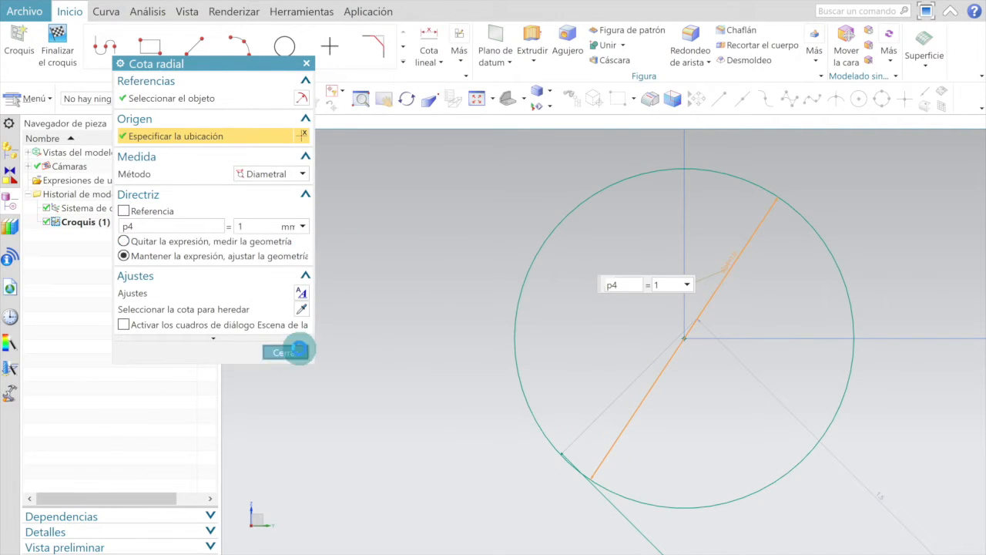
- Trim the short end of the slanted line that extends past its intersection with the circle using Quick Trim
scroll(496, 324, down, 5)
scroll(505, 353, up, 4)
scroll(541, 377, up, 5)
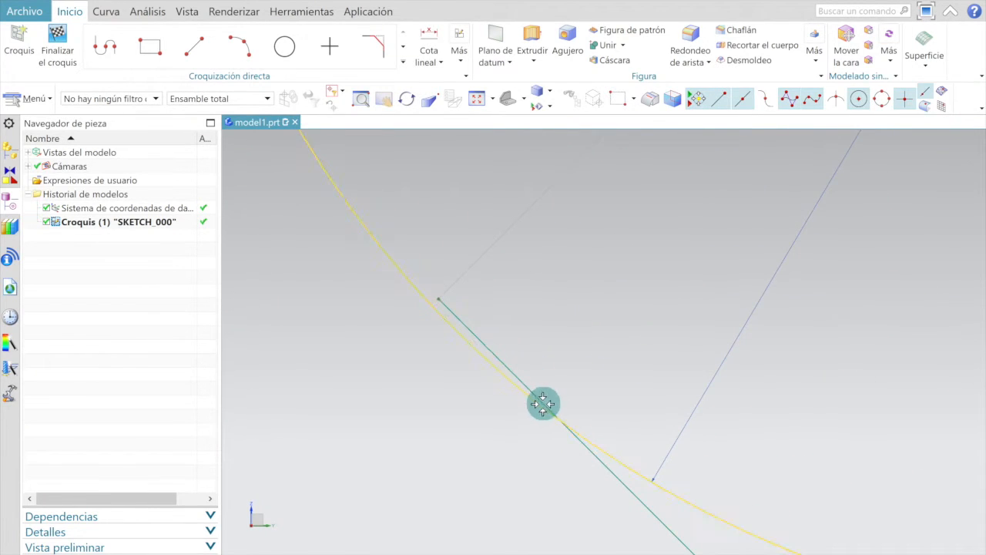
click(403, 47)
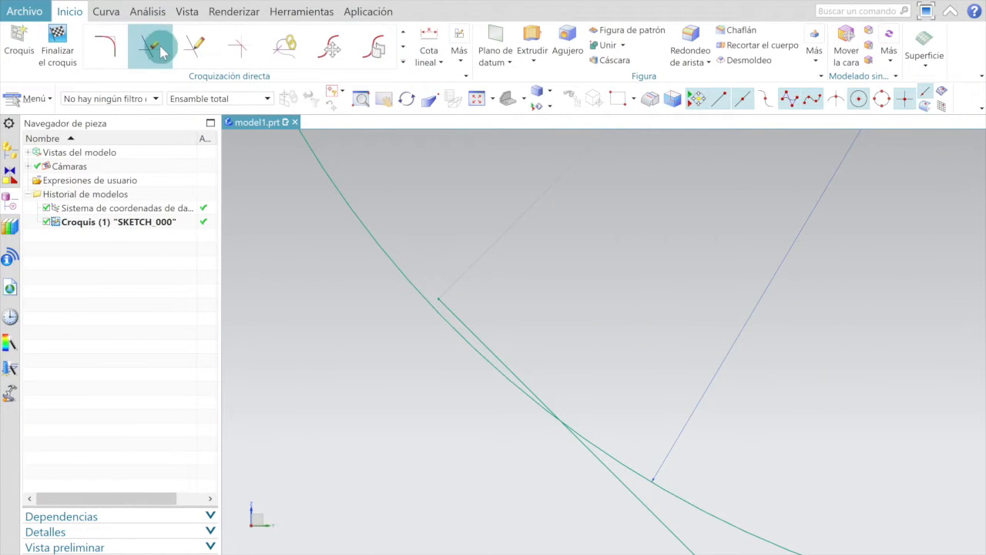
click(151, 47)
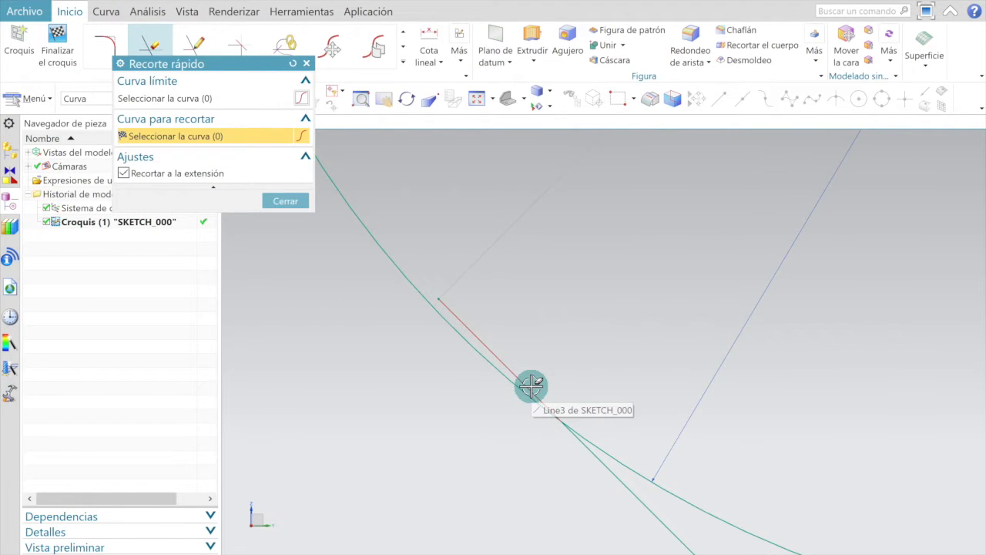
scroll(531, 386, down, 4)
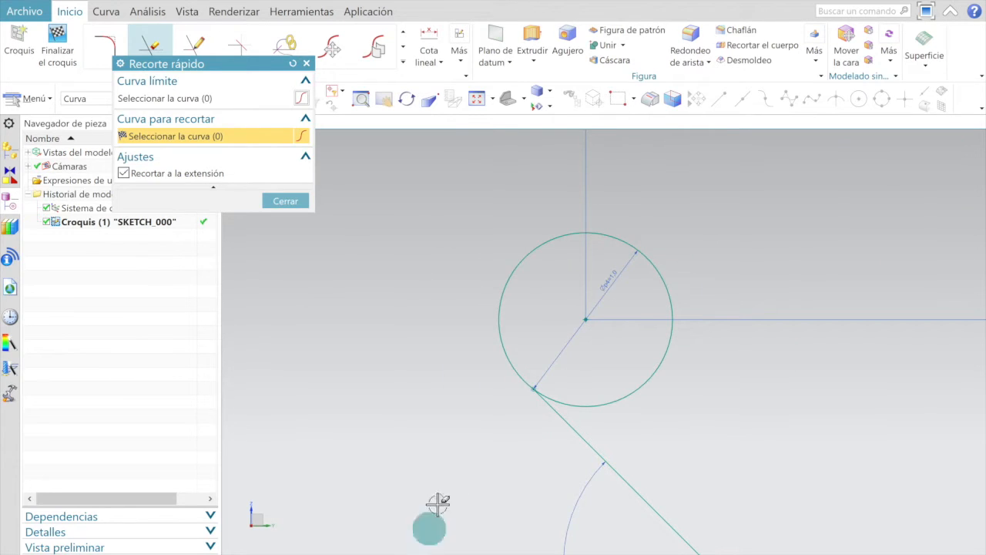
- Place a sketch point inward and above the 1 mm circle, about 1.2 mm horizontally and 1.5 mm vertically from its centre
click(416, 554)
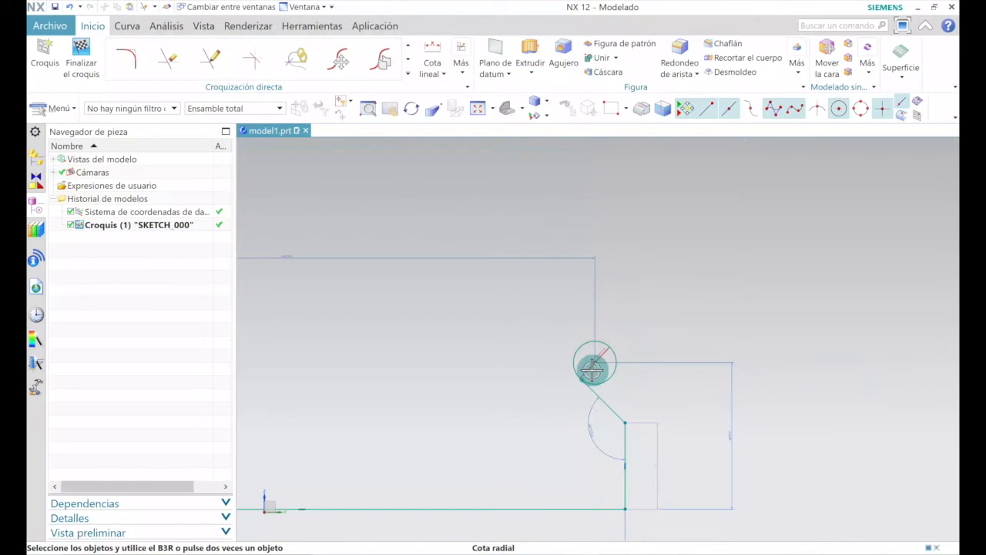
click(407, 45)
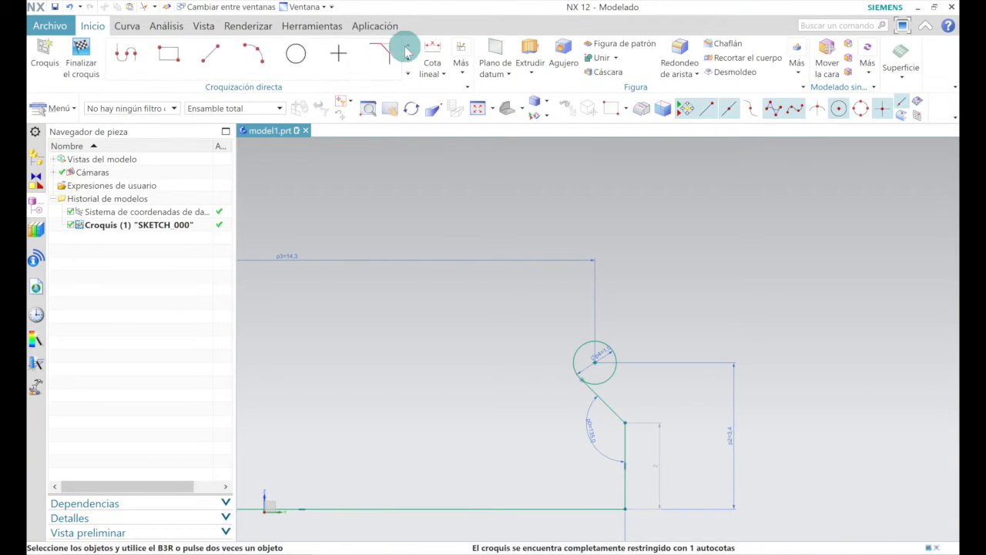
click(340, 59)
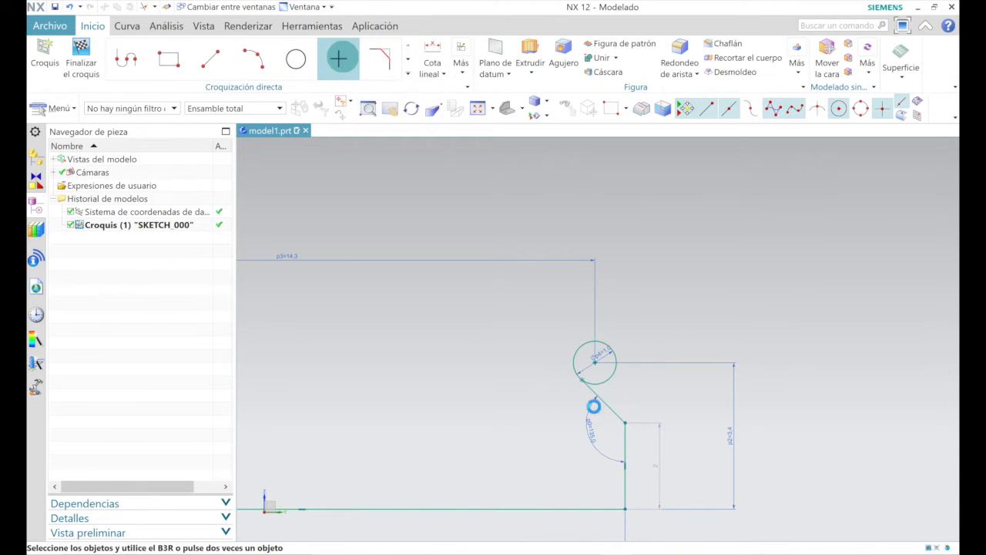
click(543, 298)
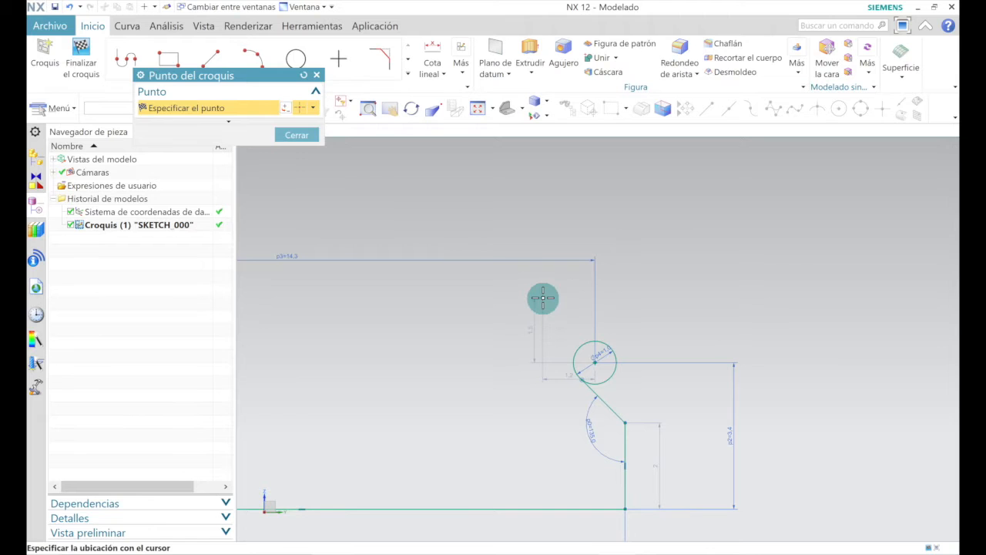
middle_click(543, 298)
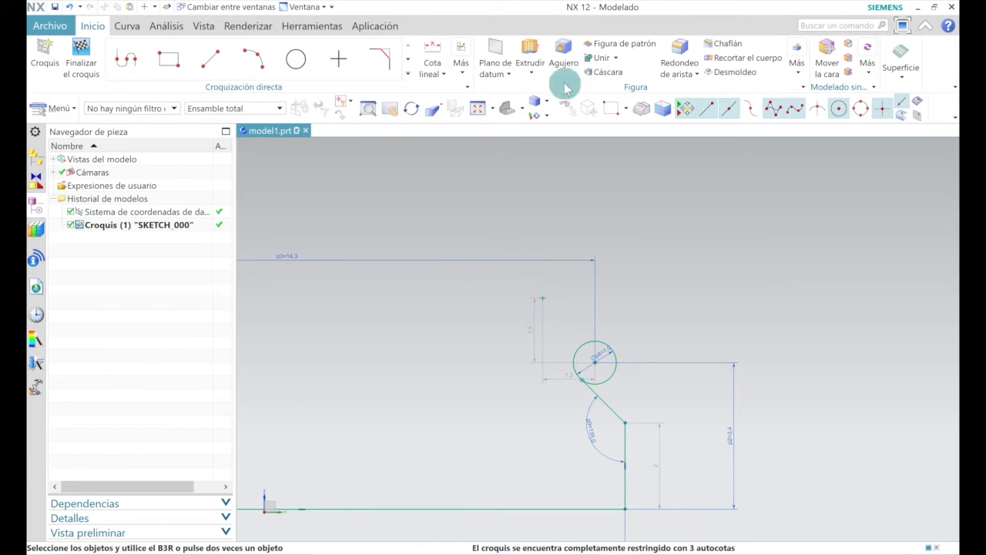
- Add a 5.9 mm linear dimension between the new upper sketch point and the horizontal base line
click(433, 48)
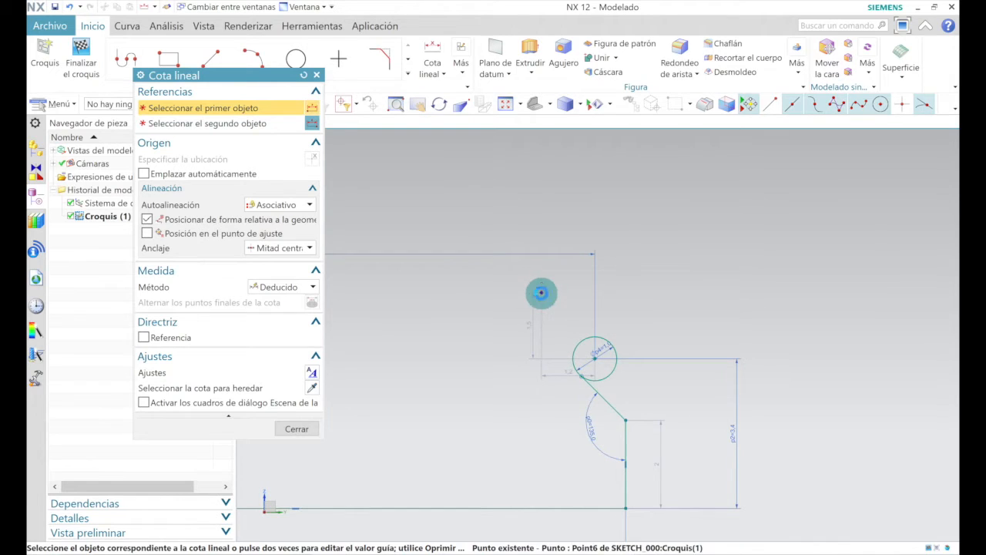
click(543, 293)
click(549, 505)
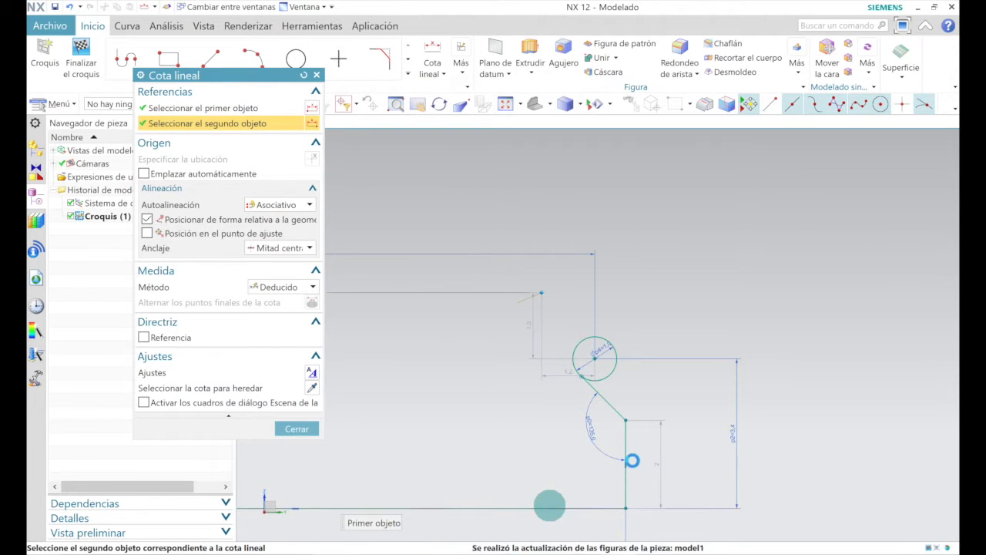
click(806, 414)
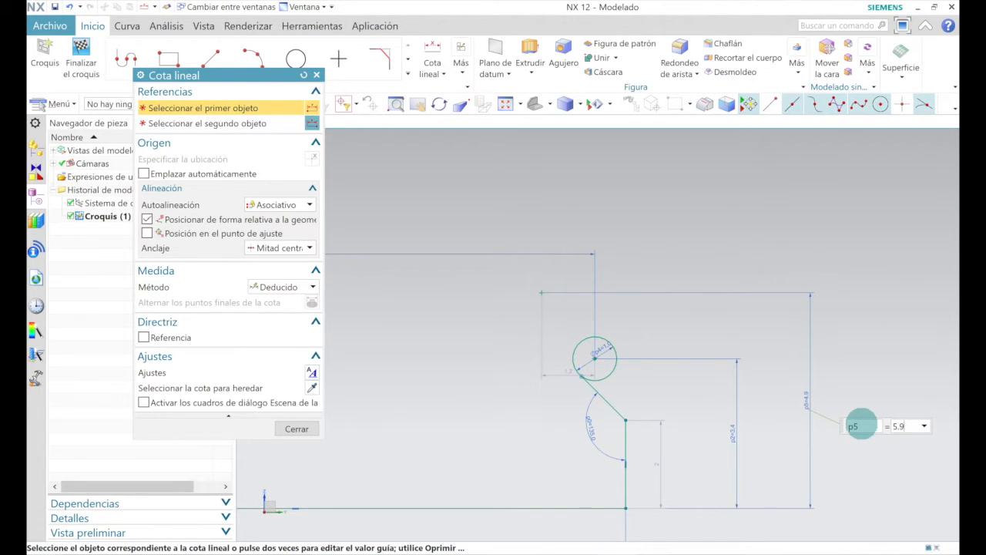
text(5.9)
key(Return)
click(296, 430)
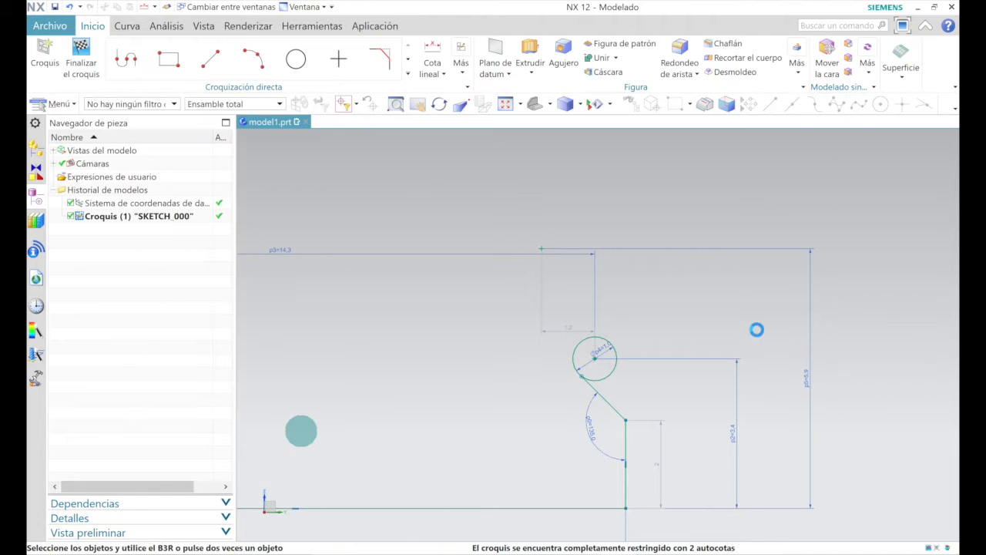
- Add a horizontal linear dimension between the vertical axis and the upper sketch point, placed above the profile
scroll(243, 279, up, 3)
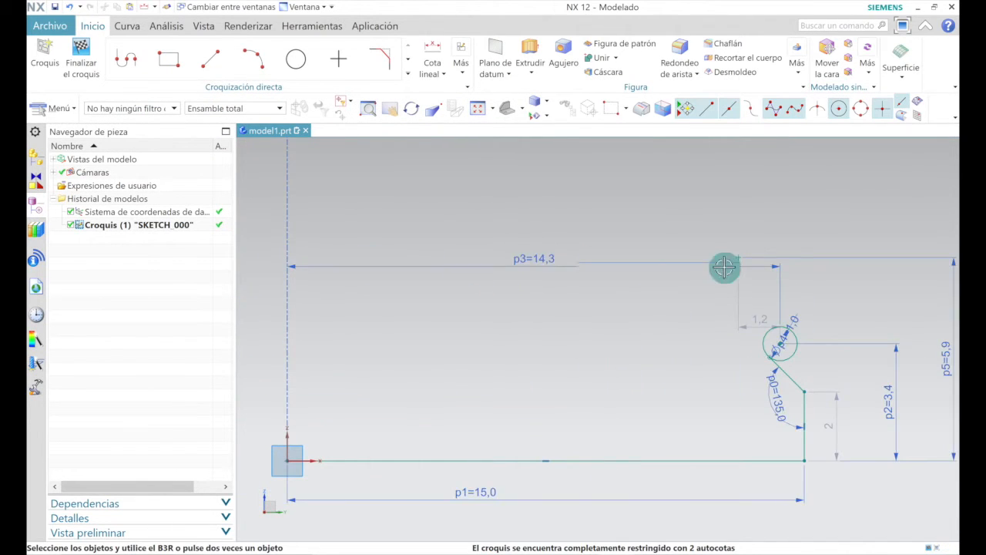
click(734, 255)
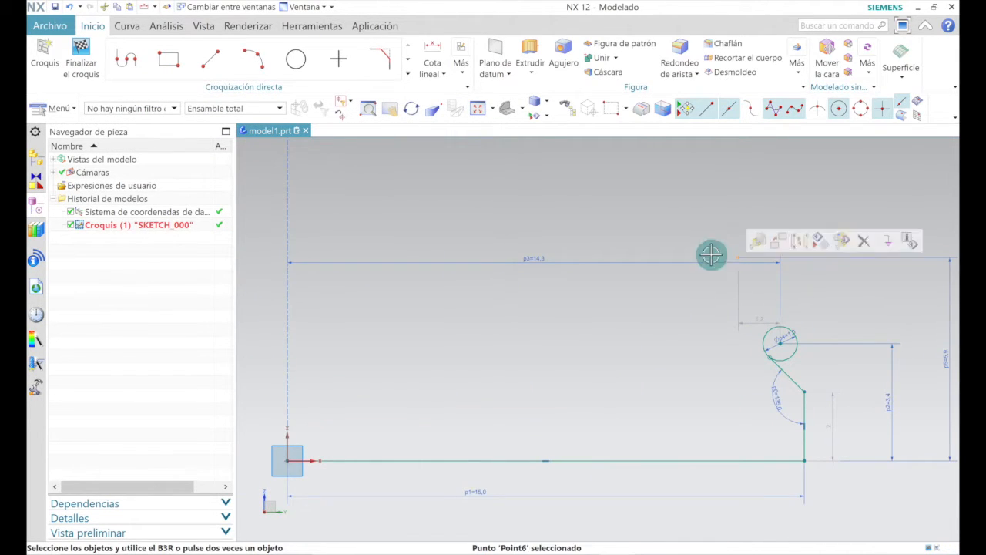
click(288, 436)
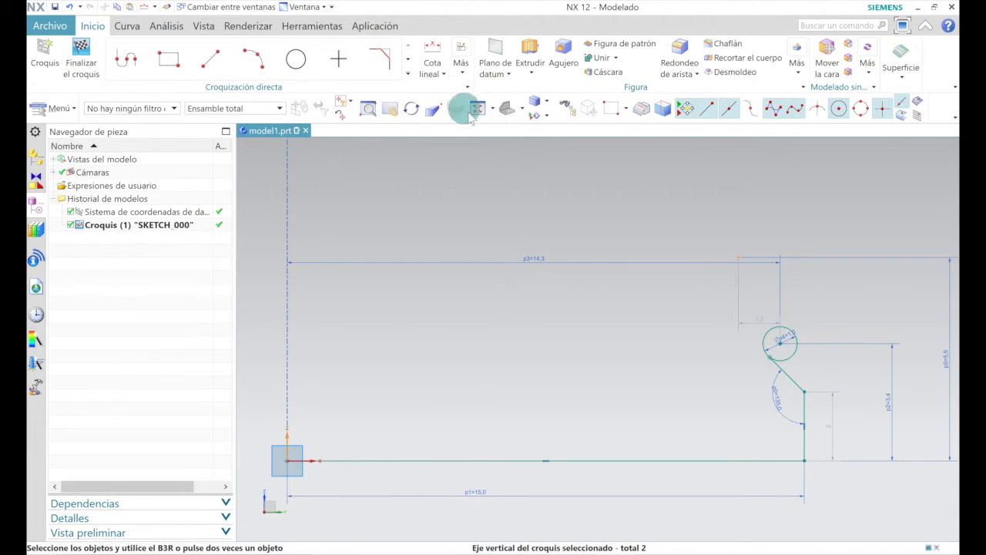
click(432, 54)
click(740, 253)
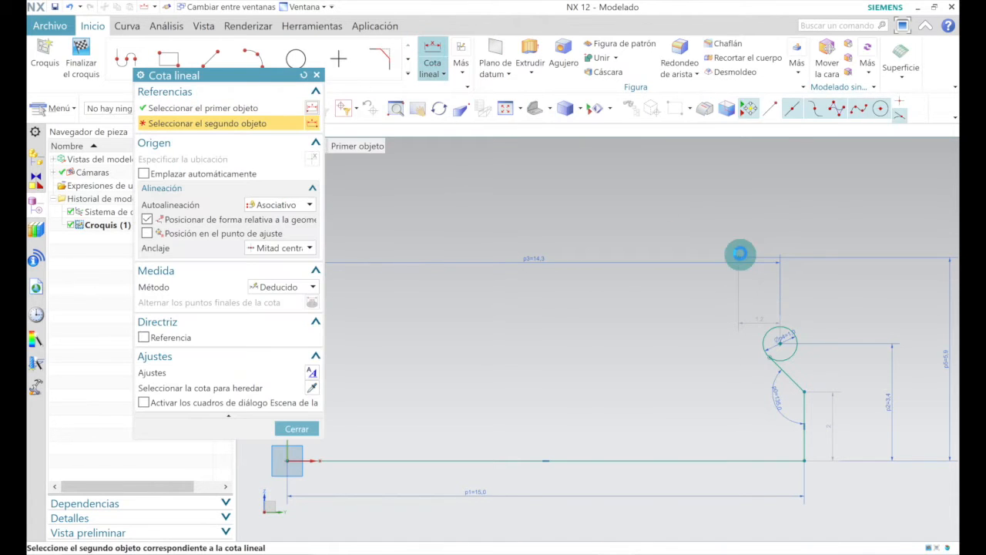
scroll(742, 252, down, 2)
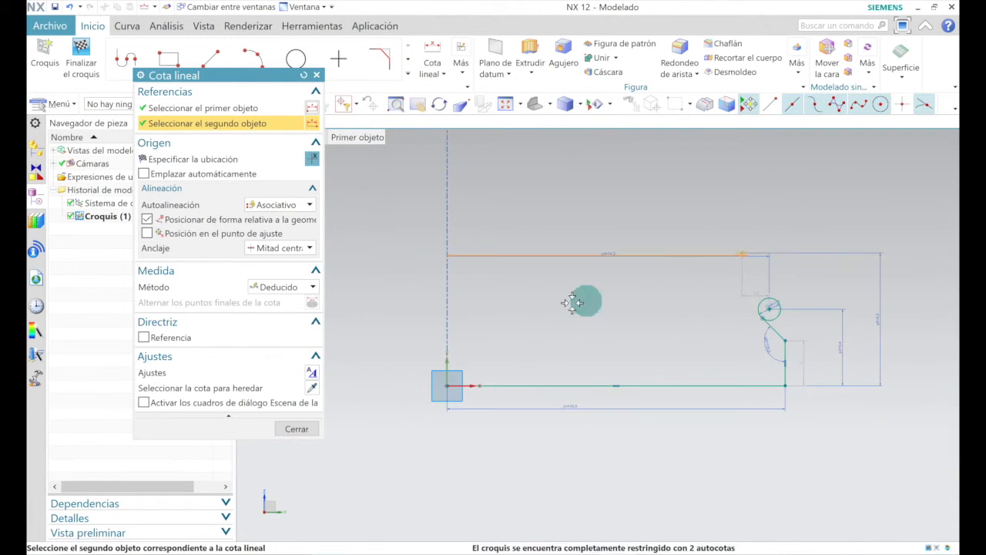
click(462, 357)
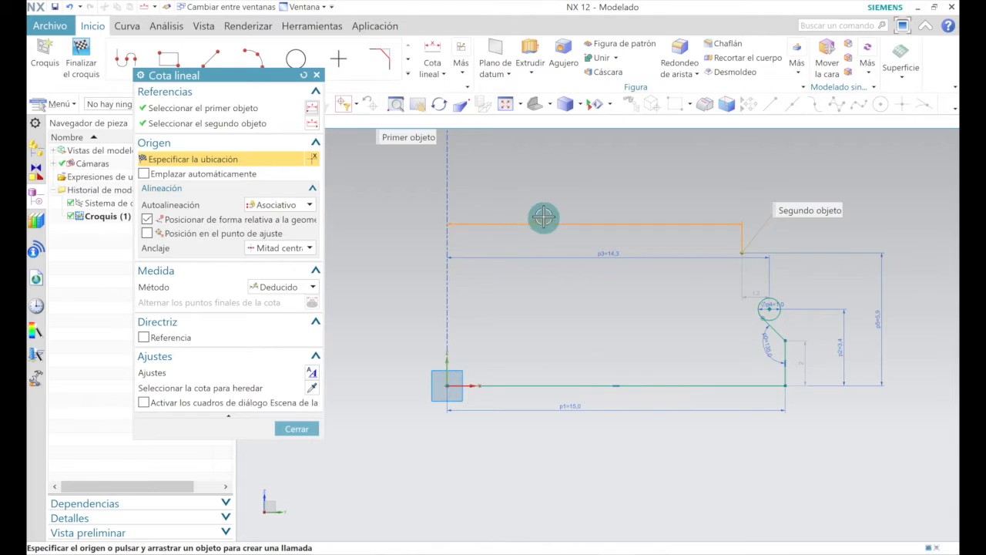
click(551, 215)
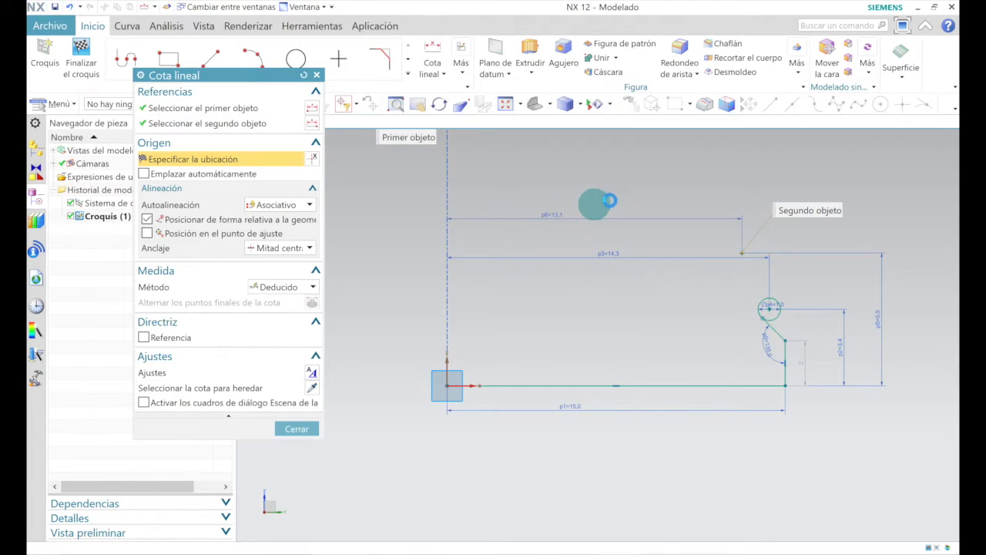
- Set the upper sketch point's horizontal distance from the vertical axis to 11.1 mm
double_click(561, 215)
scroll(556, 218, up, 1)
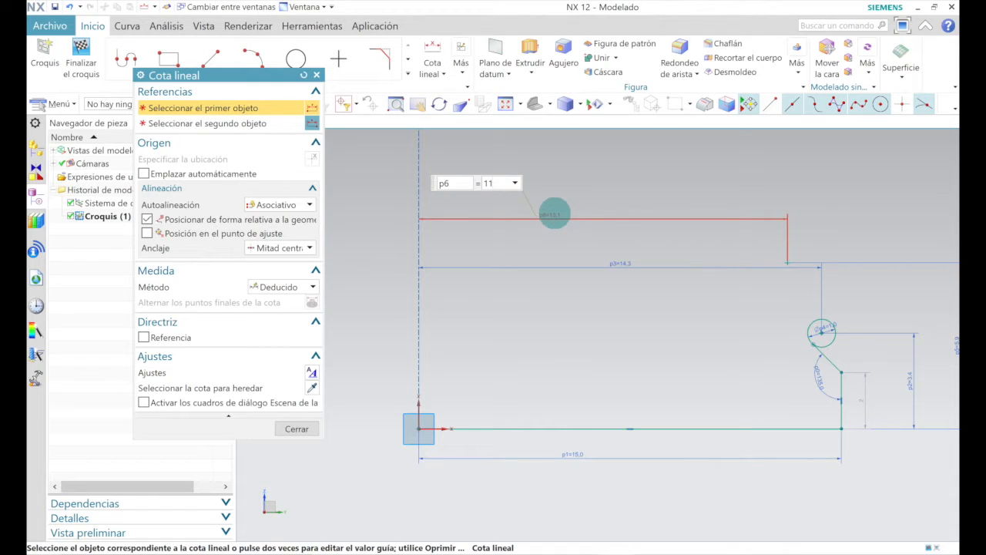
key(Return)
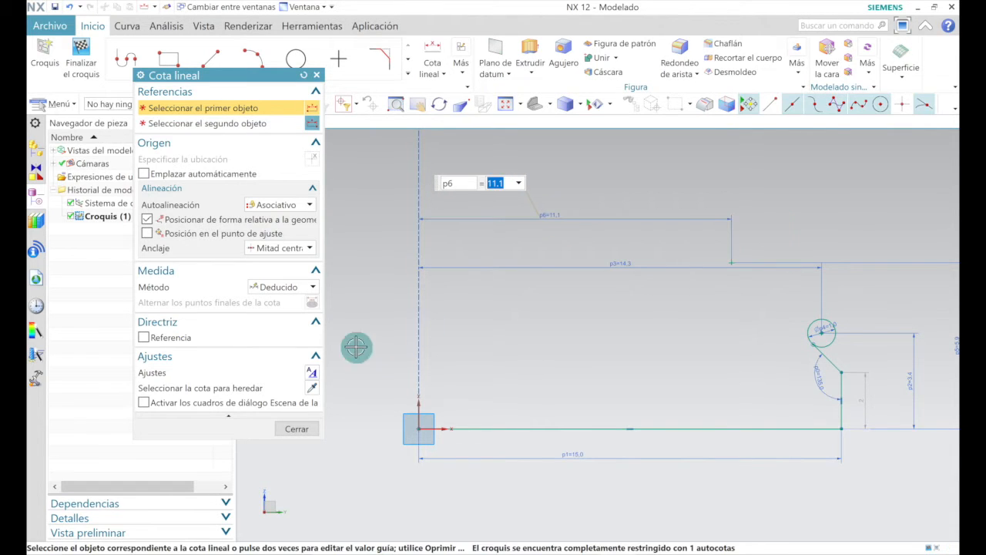
click(299, 428)
- Draw a circle centred on the upper sketch point, larger than the existing 1 mm circle
scroll(763, 254, up, 3)
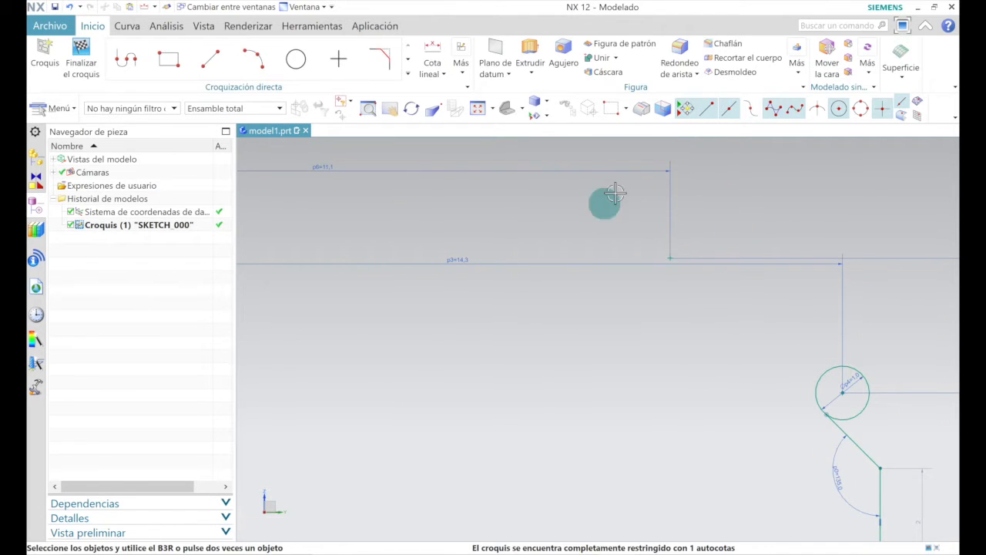
click(296, 59)
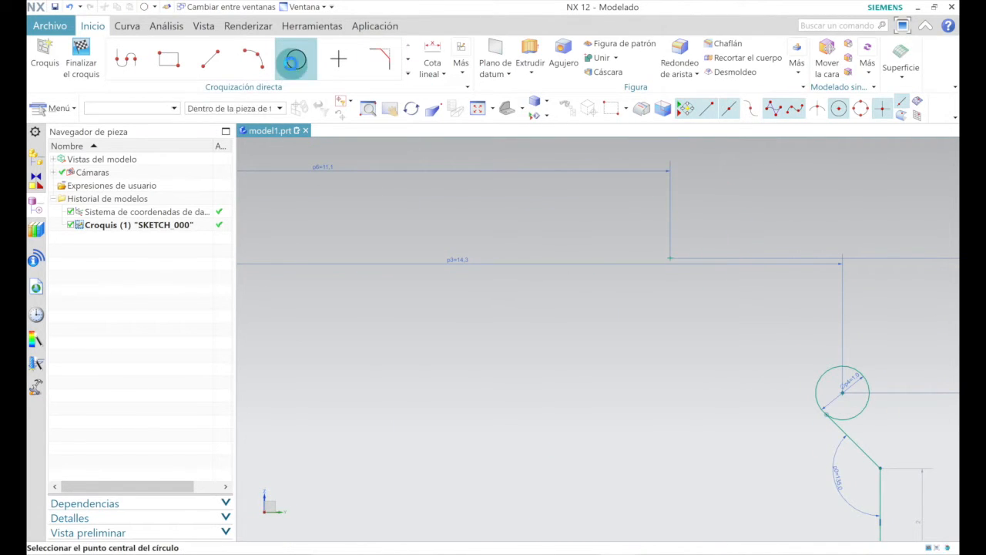
click(672, 259)
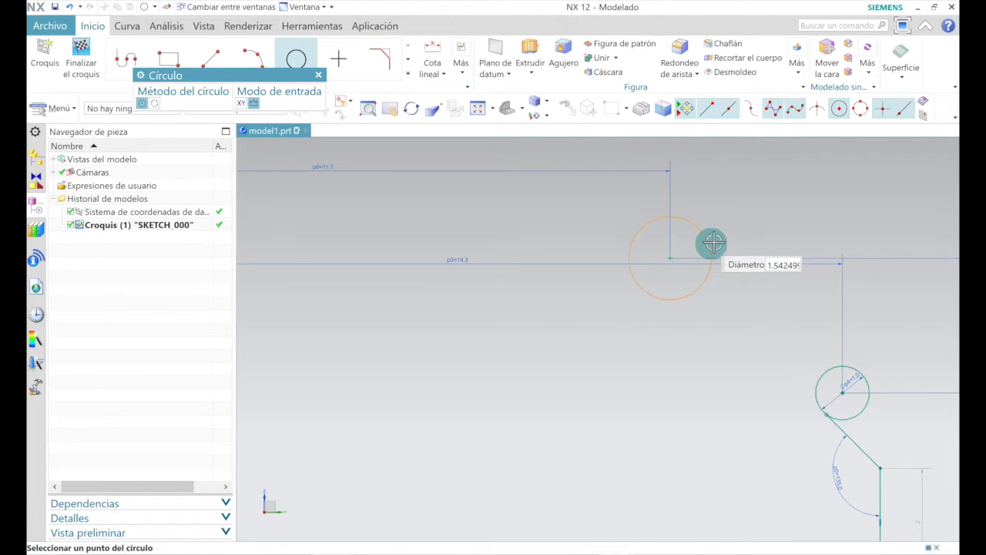
click(755, 230)
key(Escape)
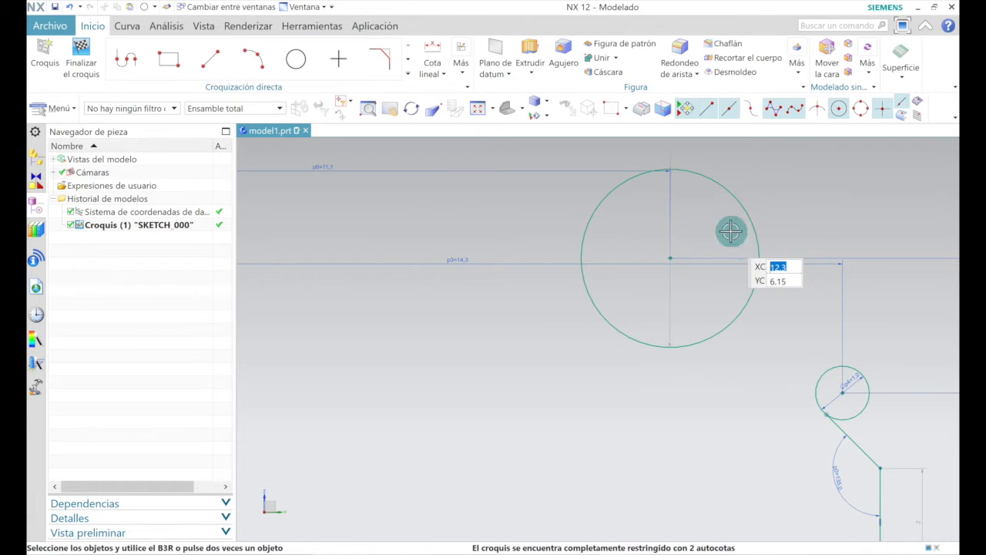
- Set the new circle's diameter to 7 mm through its radial dimension so the geometry resizes
scroll(691, 217, up, 3)
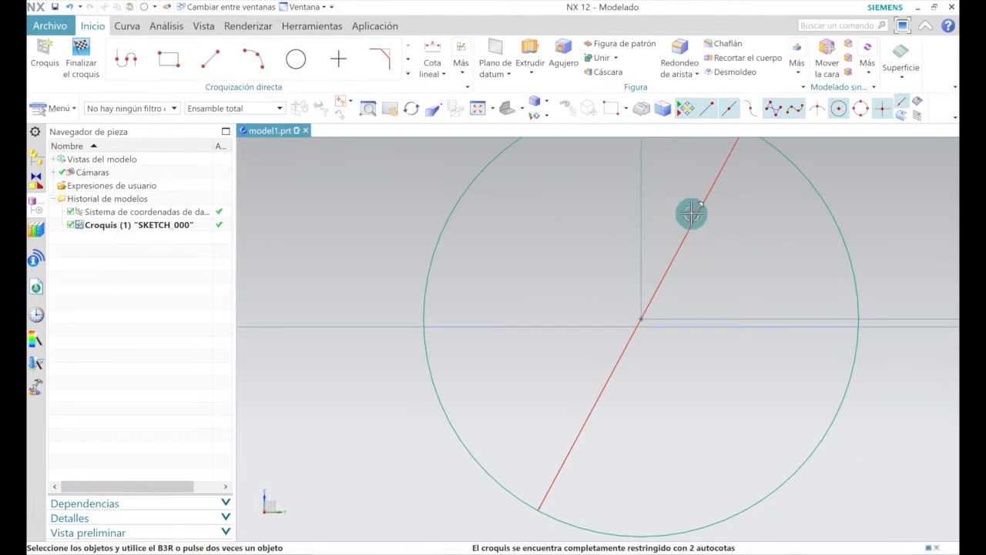
double_click(693, 216)
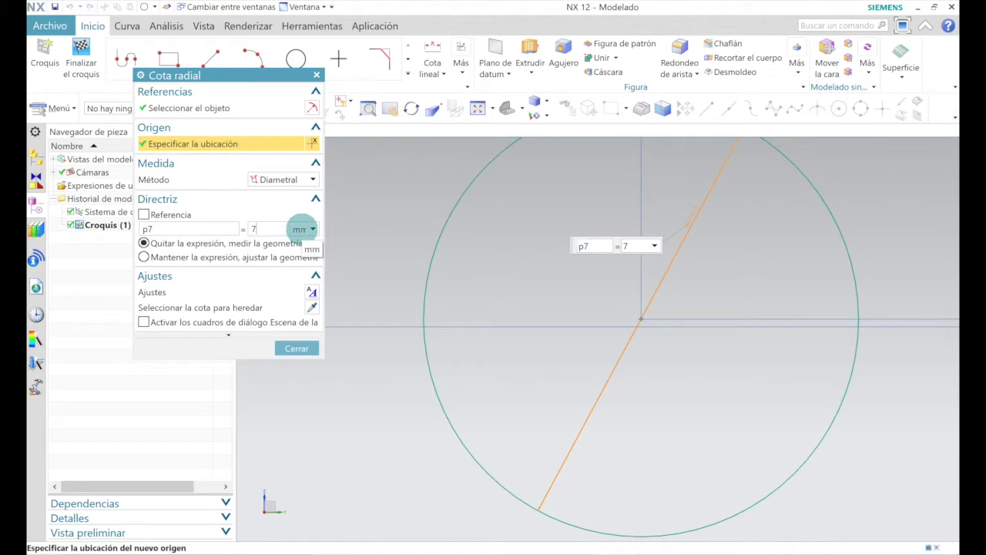
click(297, 348)
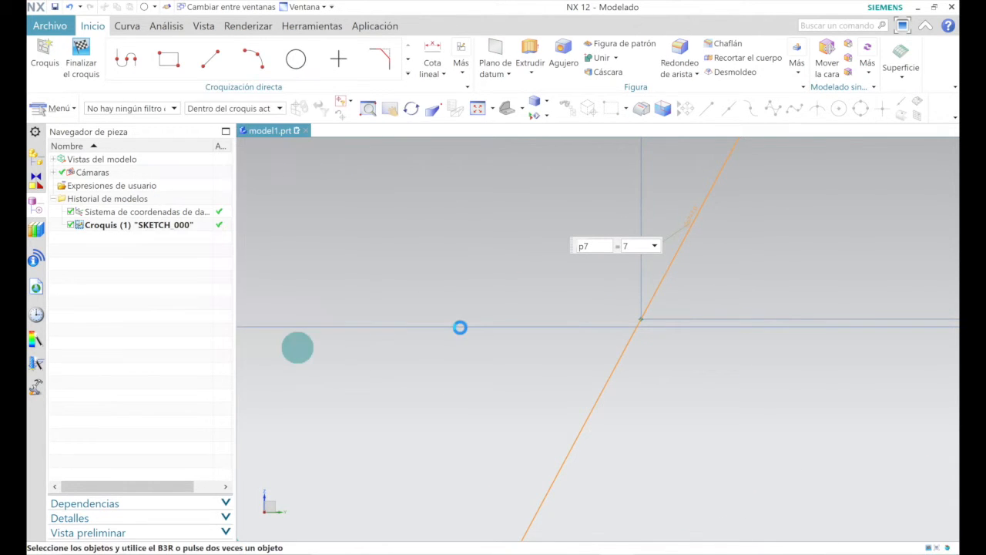
- Draw a short line tangent to both circles, from the 1 mm circle's inner side up to the 7 mm circle
scroll(460, 328, down, 5)
scroll(543, 376, up, 3)
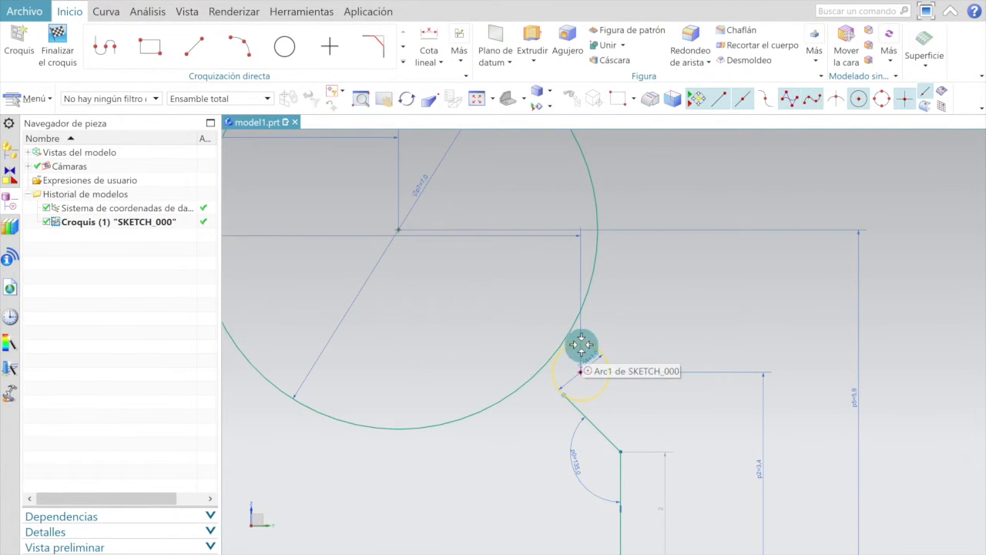
scroll(559, 359, up, 2)
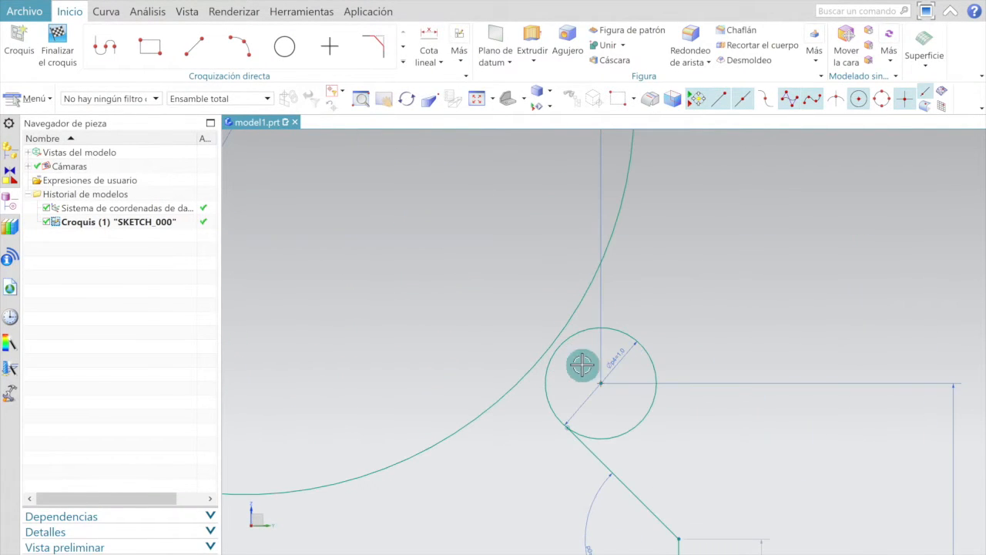
click(202, 56)
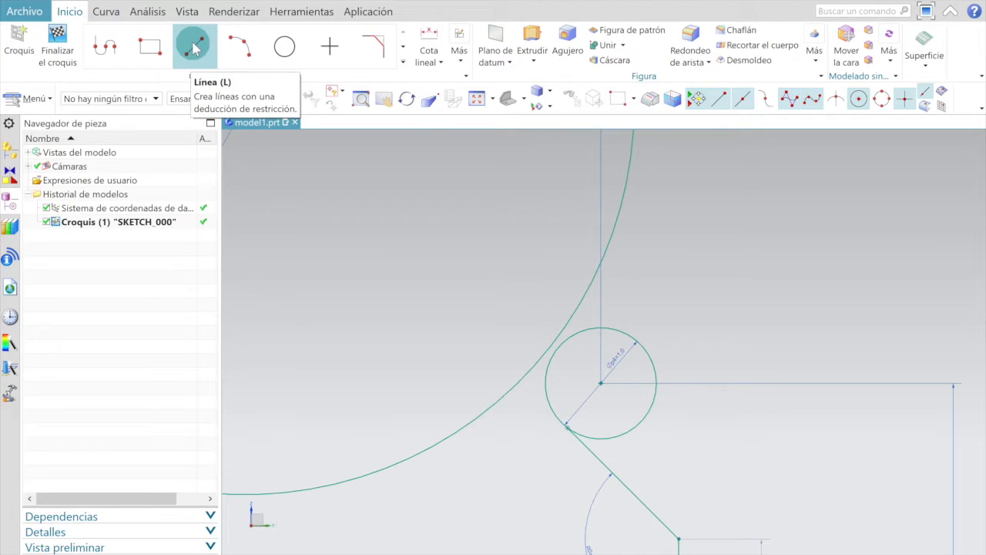
click(194, 47)
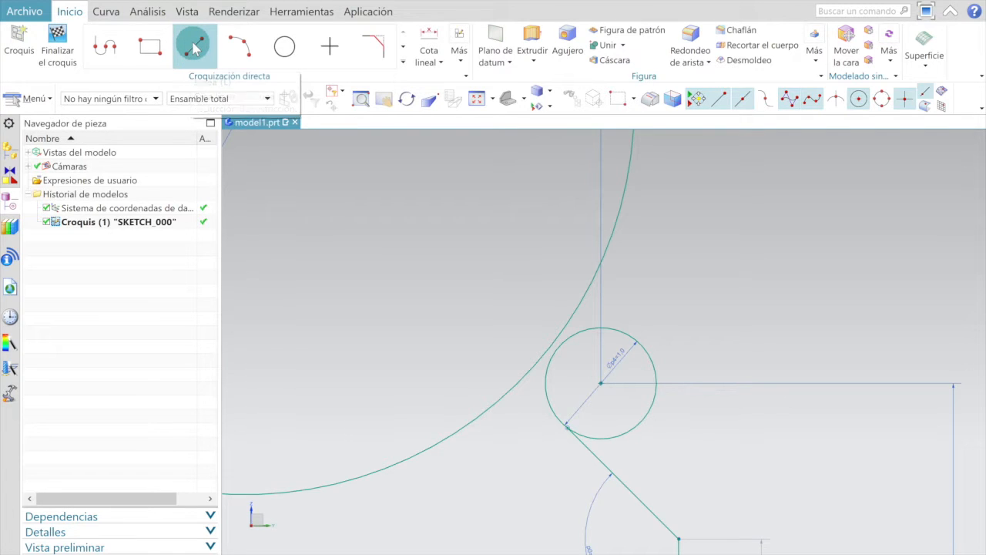
click(551, 356)
click(552, 356)
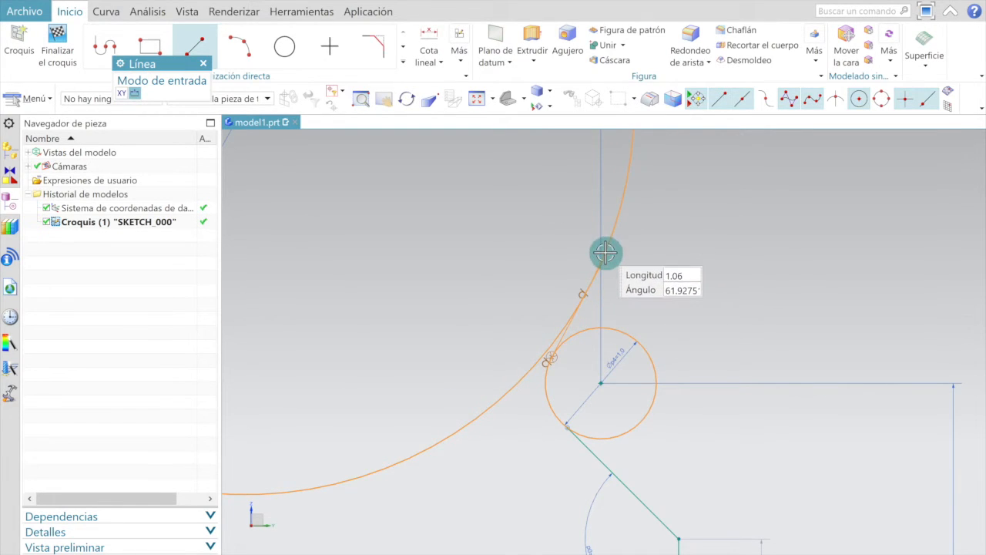
click(587, 291)
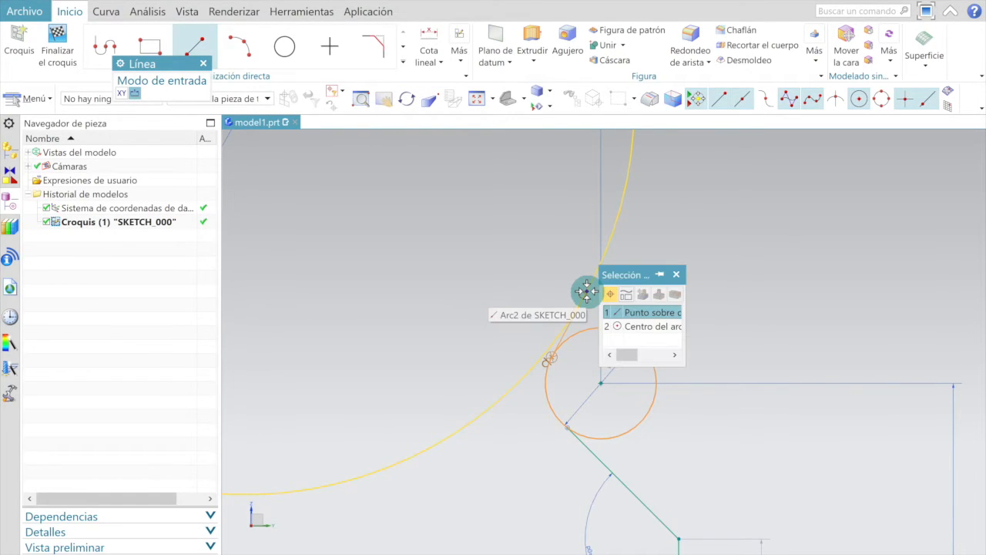
click(586, 289)
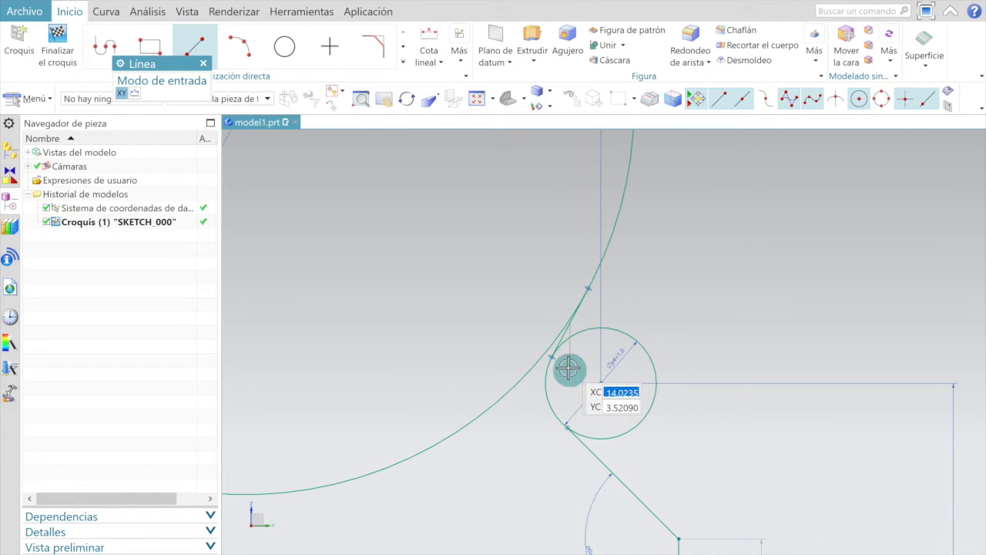
scroll(573, 339, up, 5)
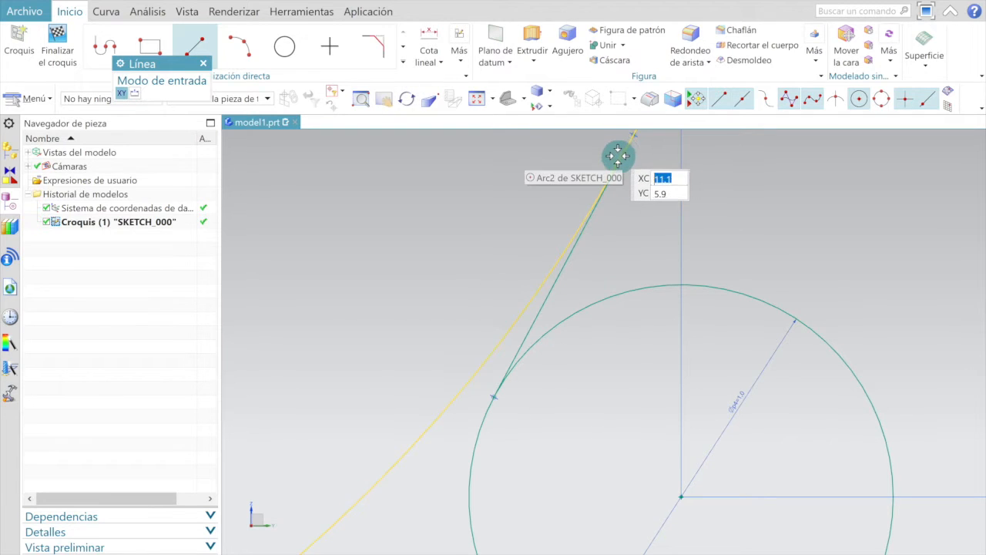
click(384, 553)
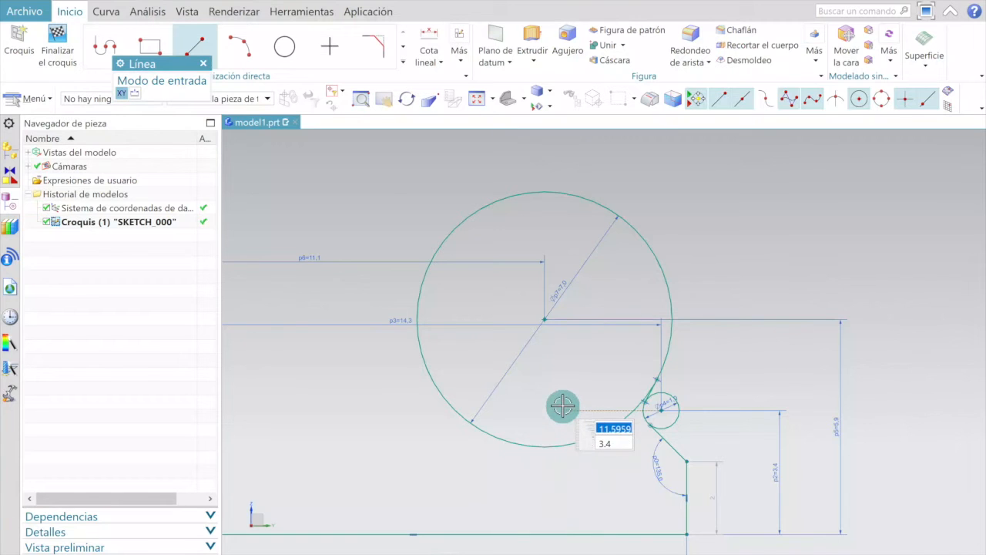
scroll(535, 417, up, 3)
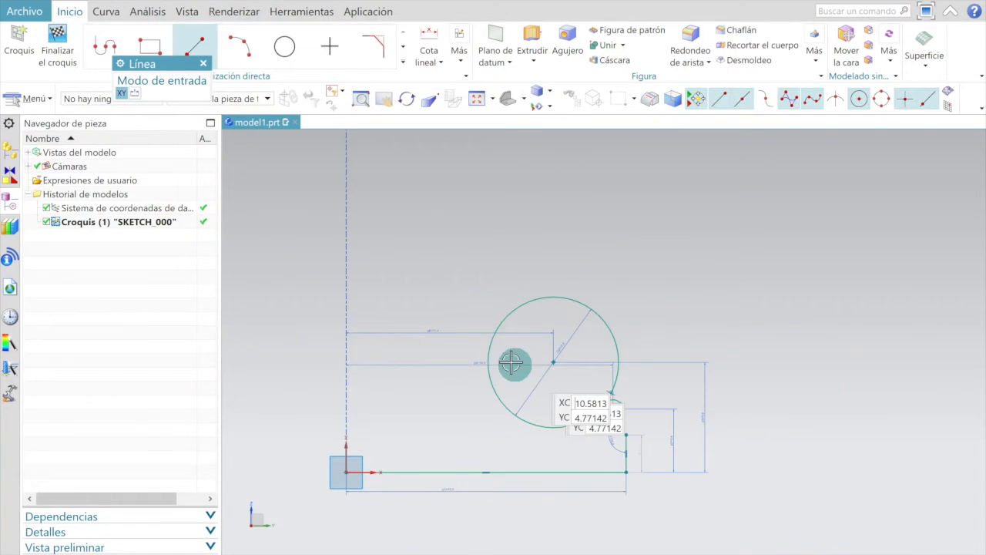
click(198, 51)
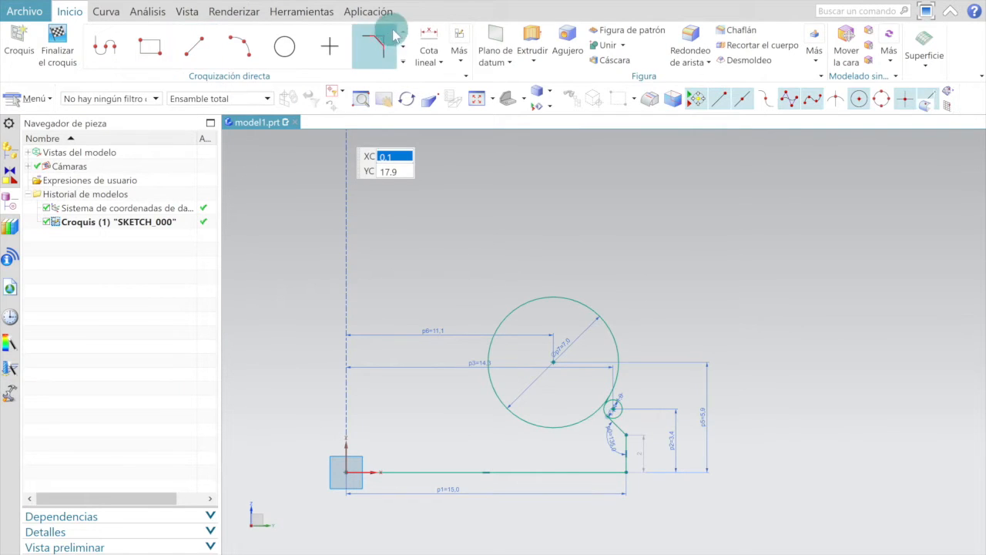
- Place a sketch point above the 7 mm circle, about 2.8 mm outward and 4 mm up from its centre
click(404, 48)
click(403, 32)
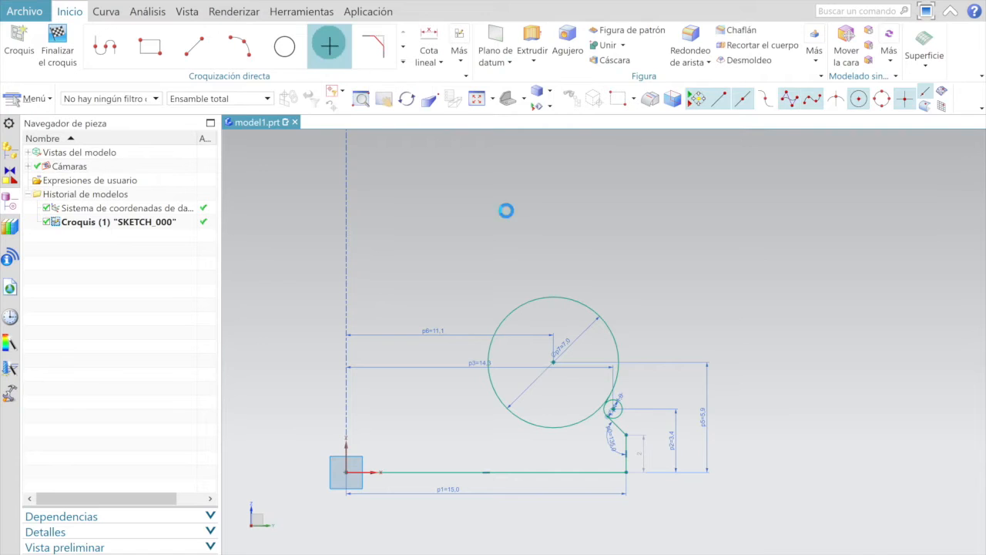
scroll(596, 287, up, 3)
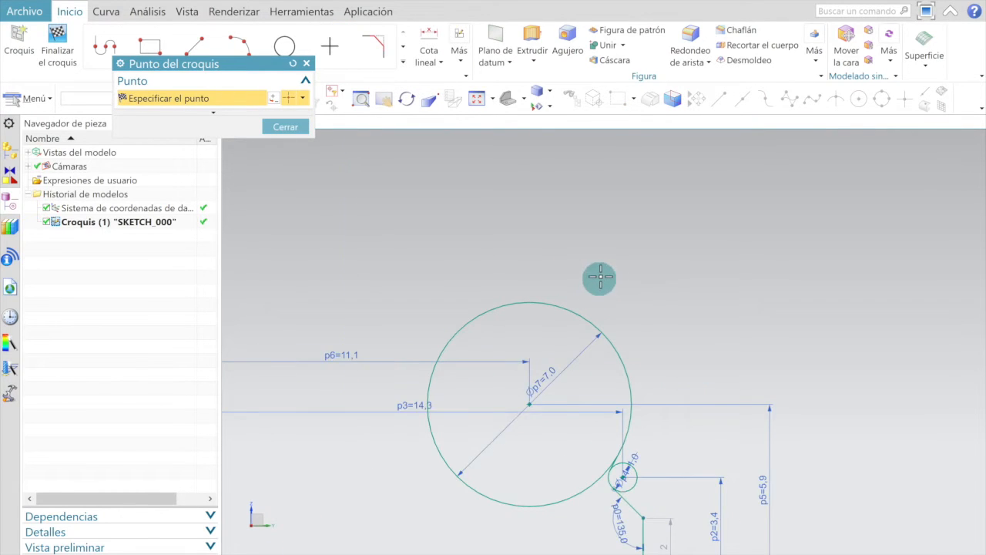
scroll(609, 288, down, 4)
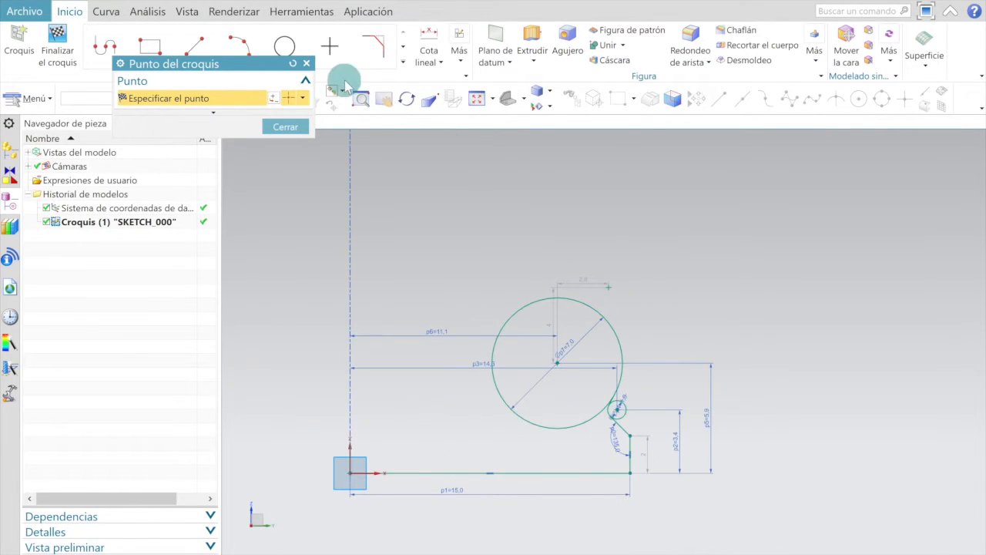
click(316, 60)
- Add a 9.7 mm vertical linear dimension between the base line and the sketch point above the 7 mm circle
click(428, 34)
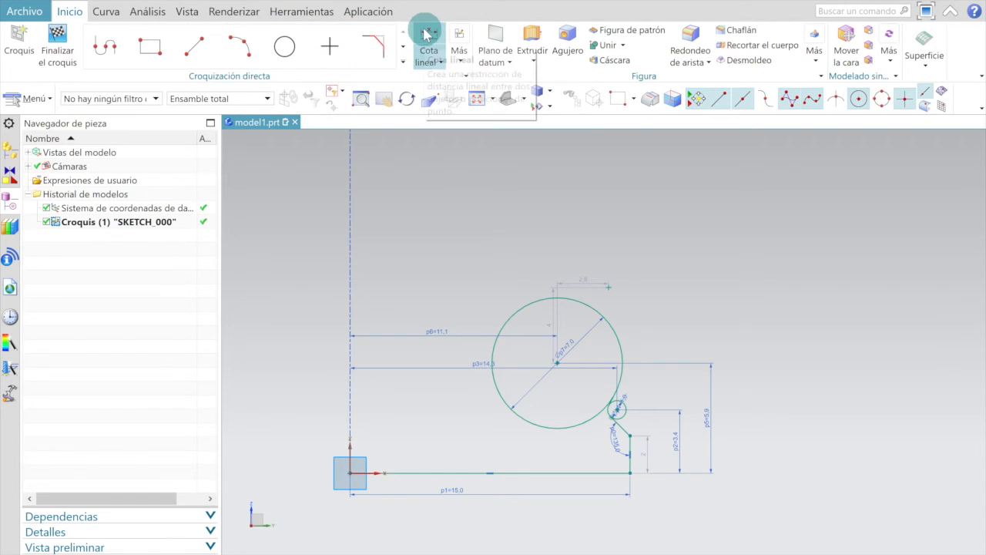
click(610, 289)
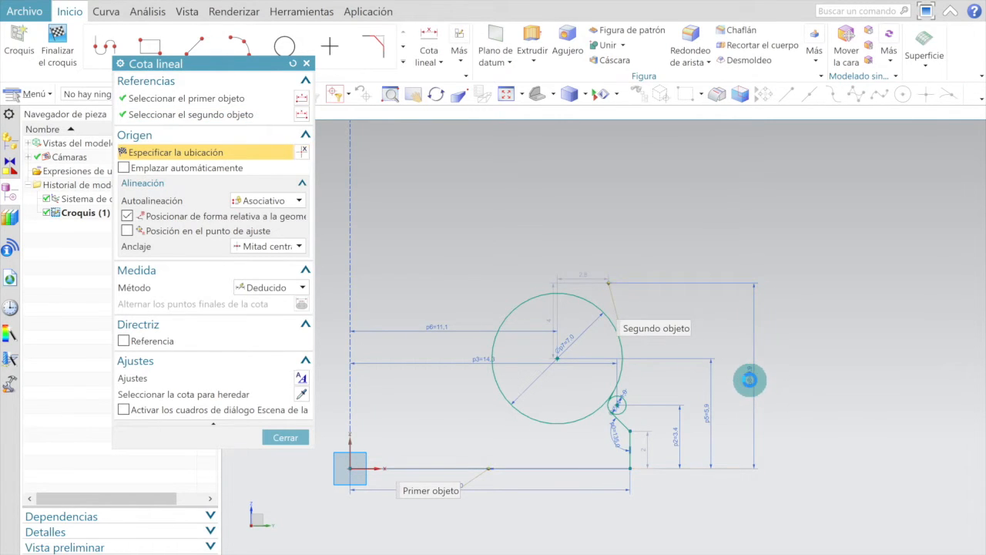
click(750, 380)
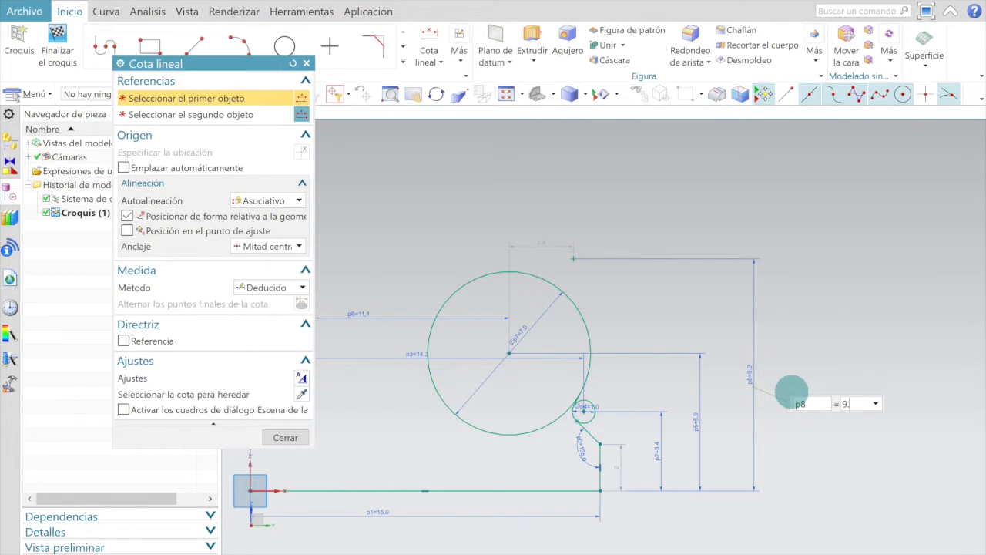
click(285, 437)
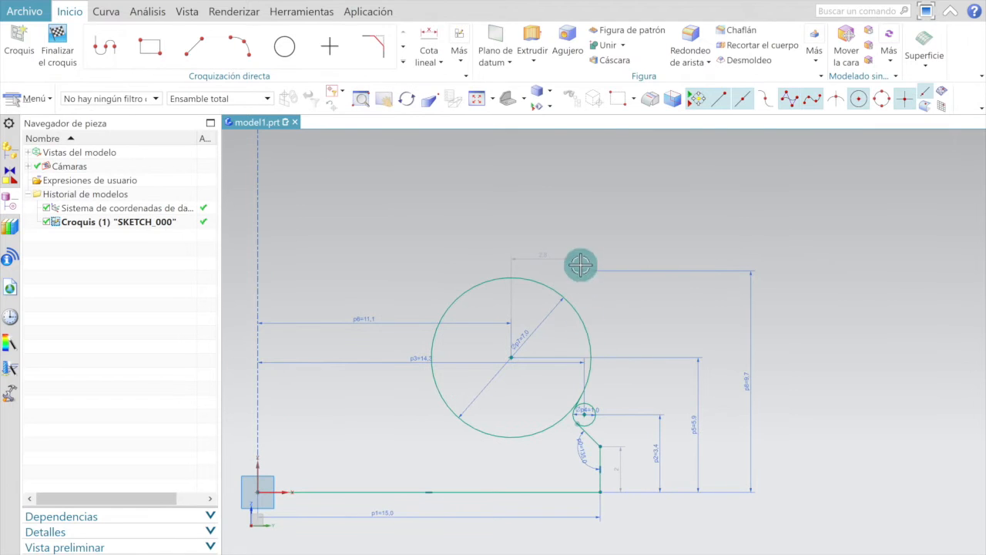
scroll(580, 264, down, 2)
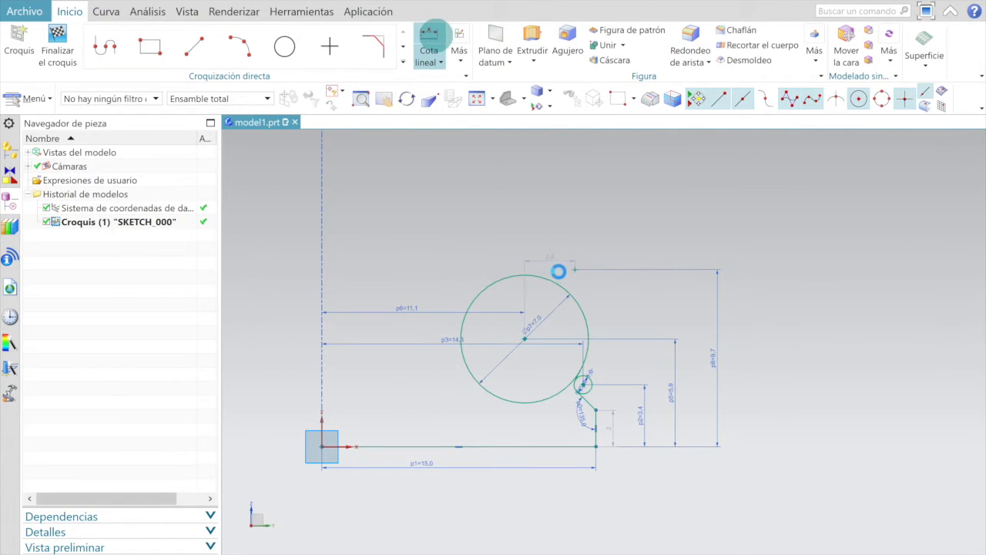
- Add a 13.2 mm horizontal linear dimension between the vertical axis and the sketch point above the 7 mm circle
click(575, 265)
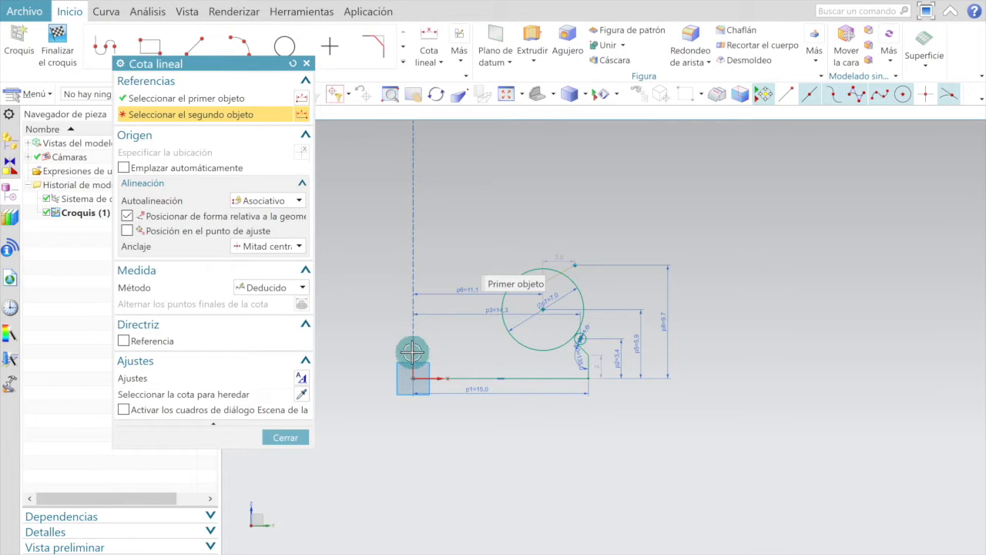
scroll(482, 235, up, 3)
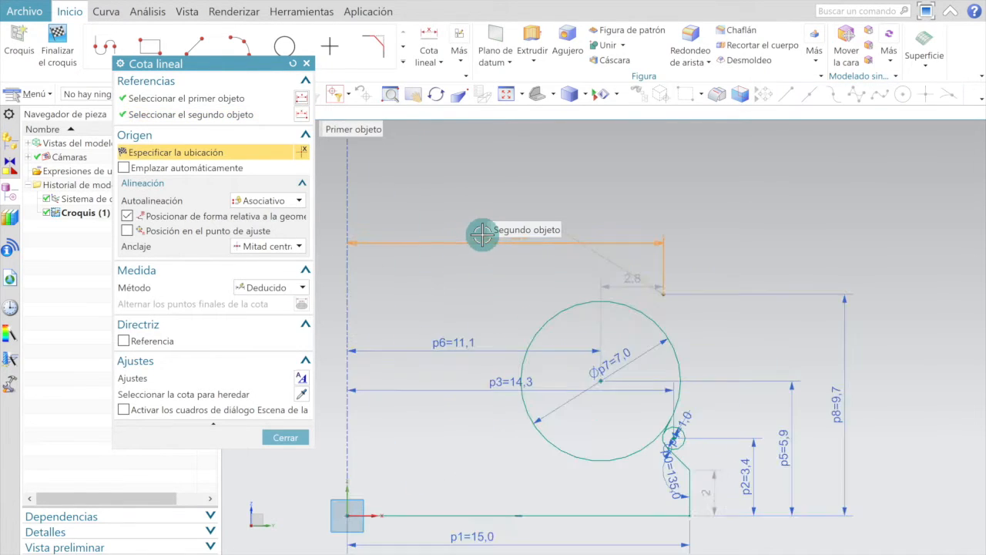
click(500, 228)
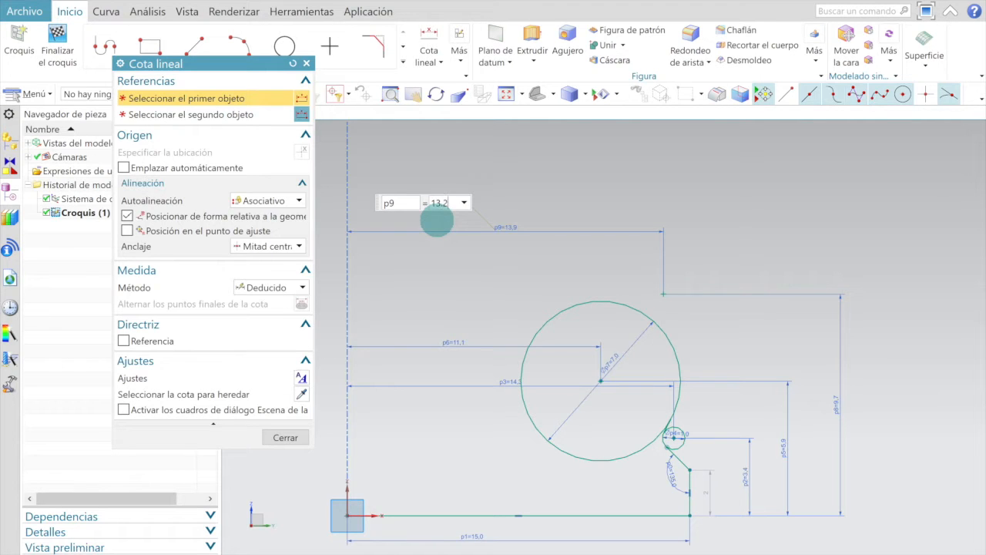
click(287, 437)
scroll(632, 257, down, 3)
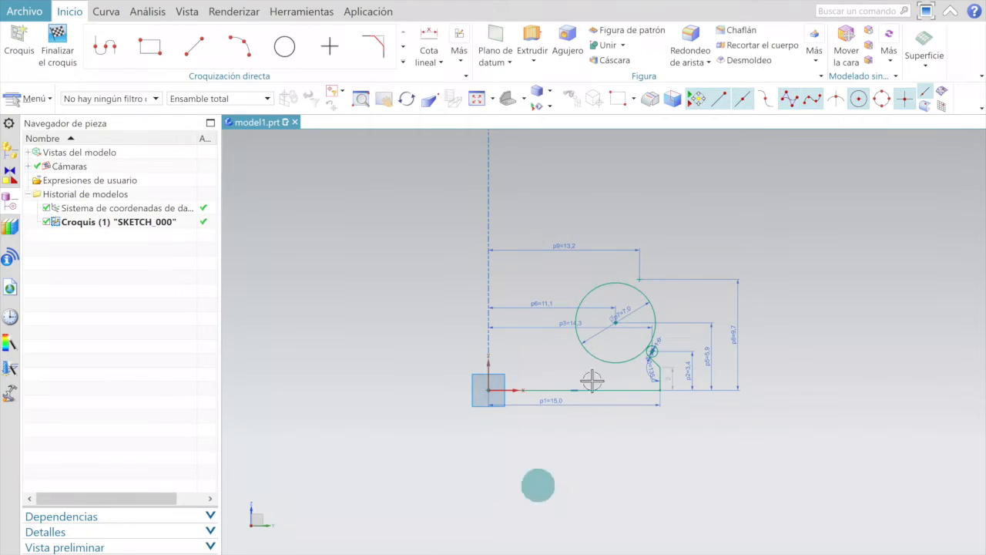
- Draw a small circle centred on the sketch point above the 7 mm circle
click(299, 50)
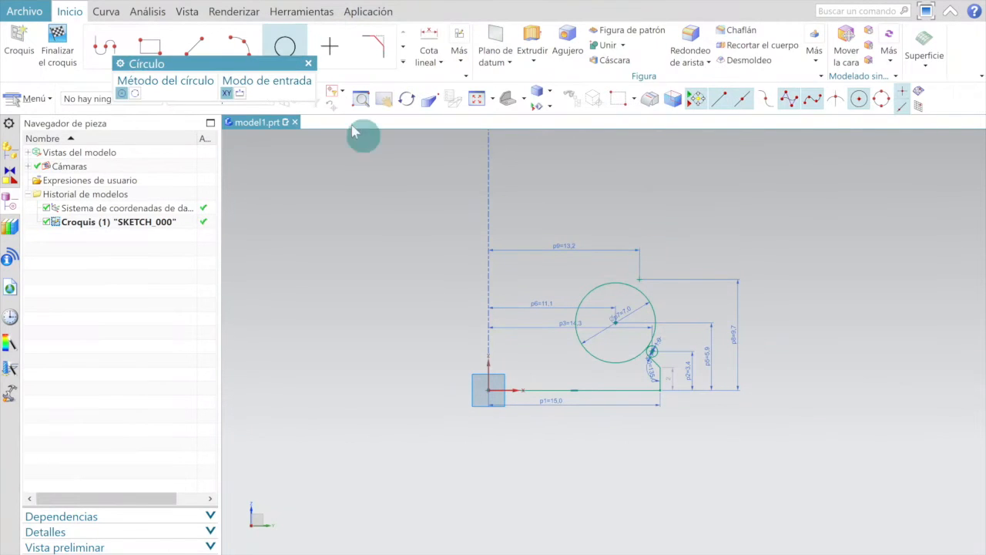
scroll(646, 274, up, 5)
scroll(634, 307, up, 2)
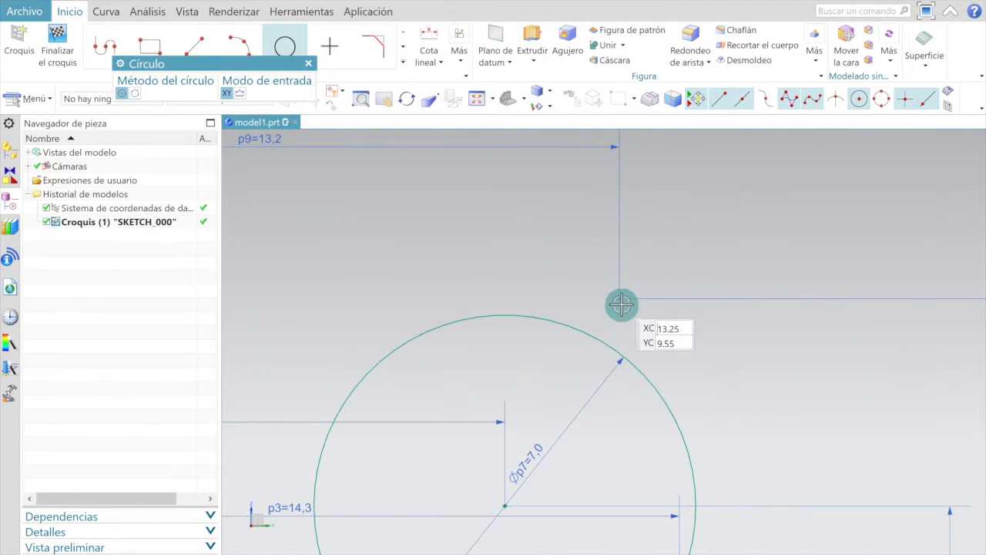
click(619, 298)
click(641, 289)
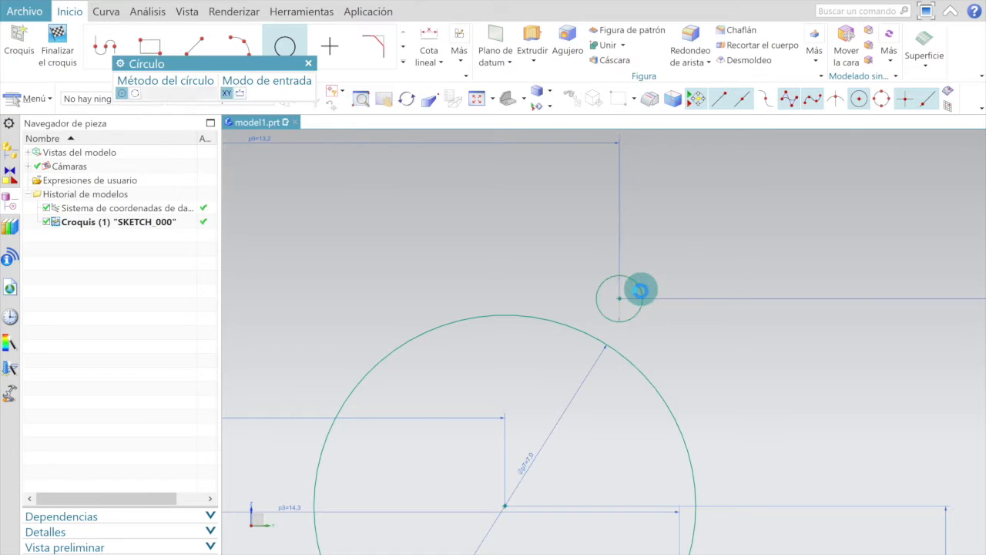
- Set the small upper circle's diameter to 1.6 mm, keeping the expression and adjusting the geometry
scroll(641, 289, up, 4)
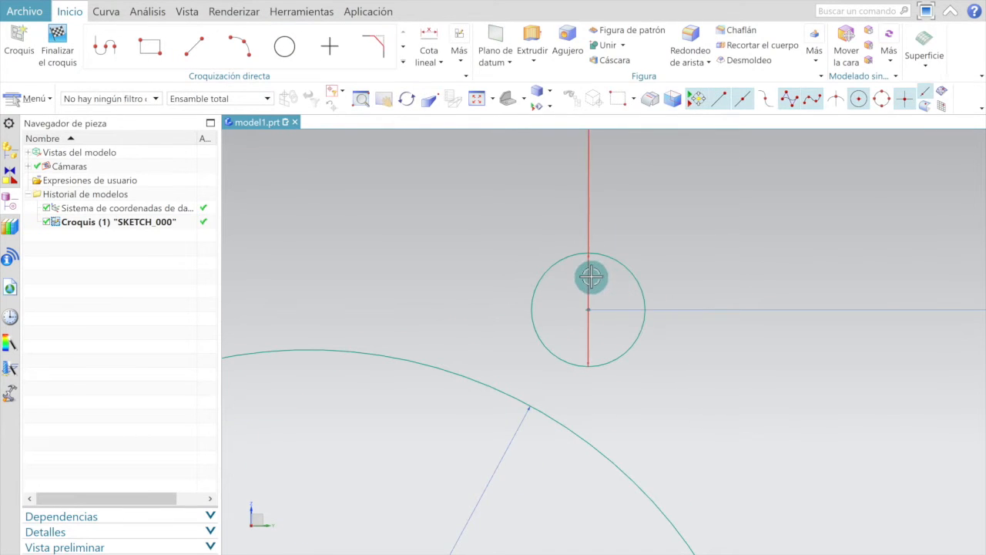
scroll(605, 286, up, 4)
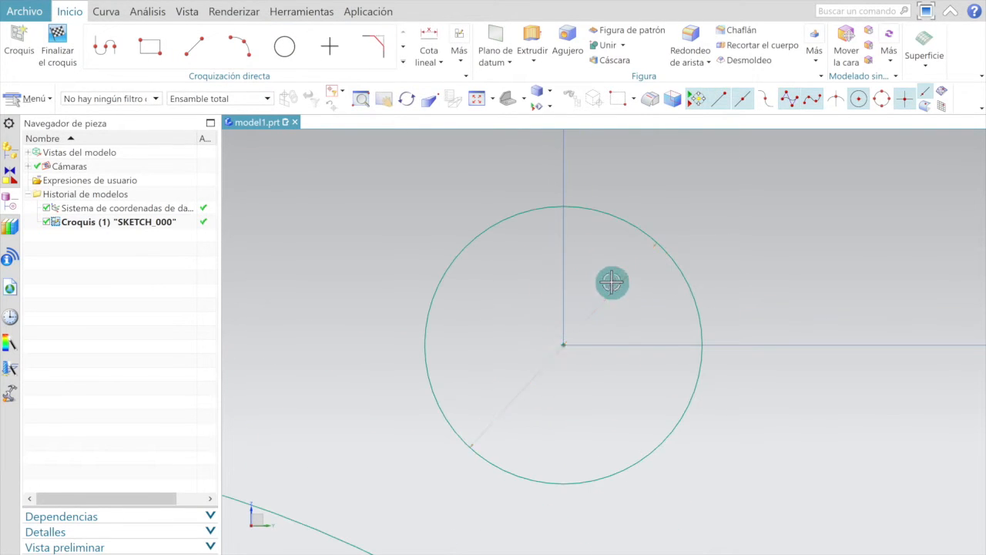
click(612, 283)
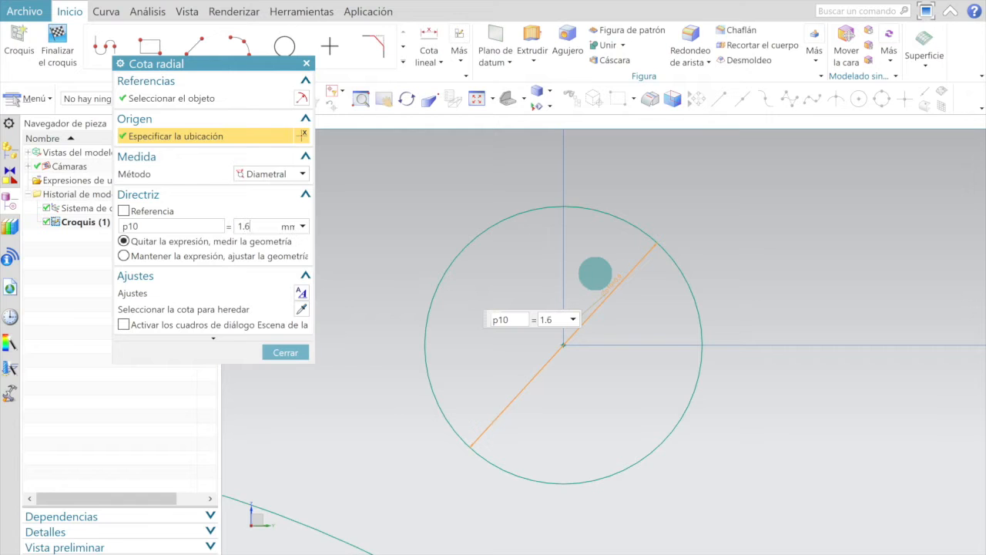
key(Return)
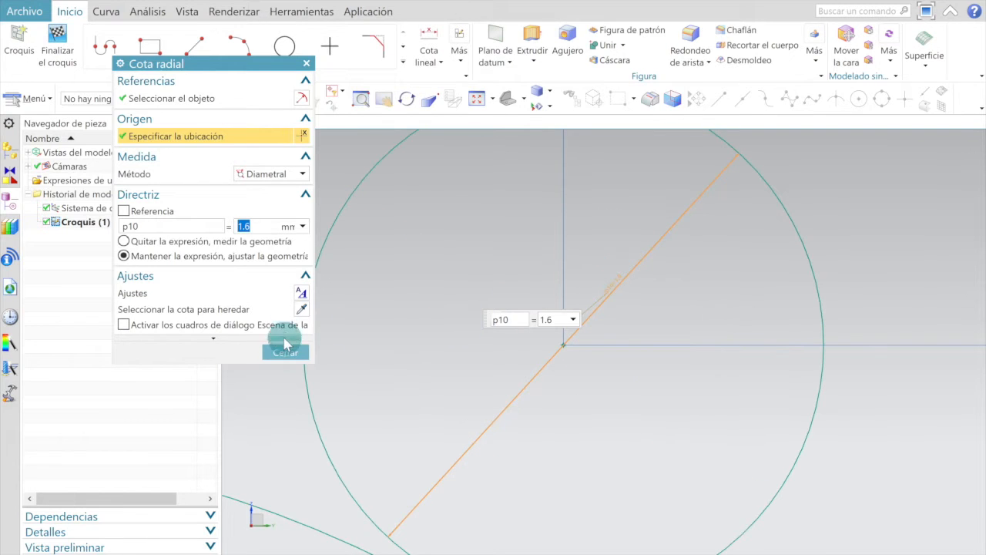
click(287, 352)
scroll(573, 330, down, 3)
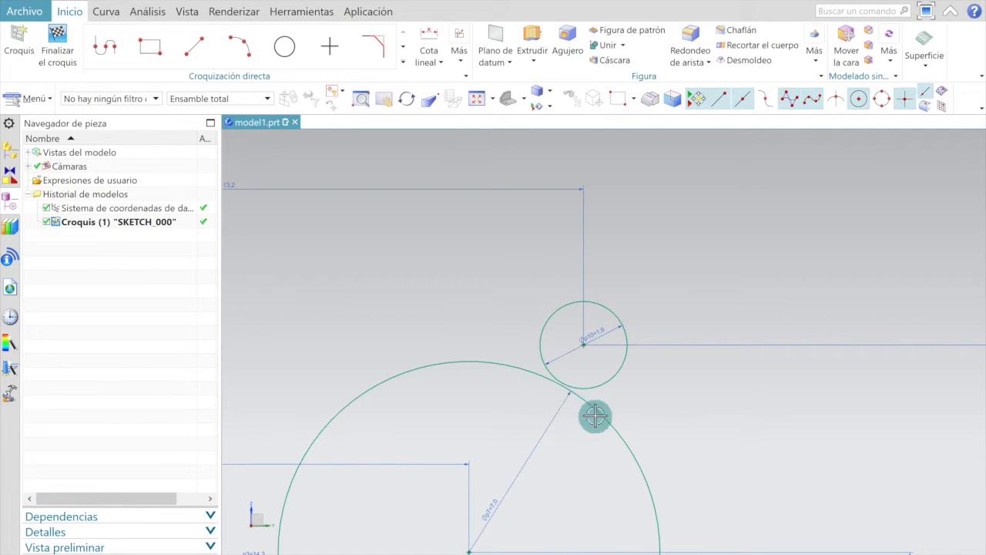
- Draw a short line tangent to both circles, from the lower inner side of the 1.6 mm circle to the 7 mm circle
click(197, 48)
scroll(553, 361, up, 4)
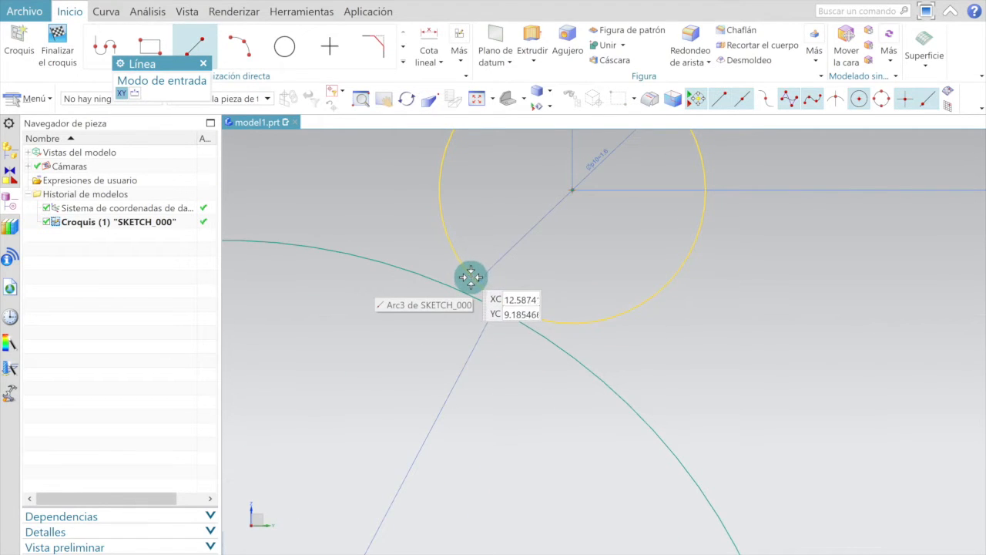
click(490, 293)
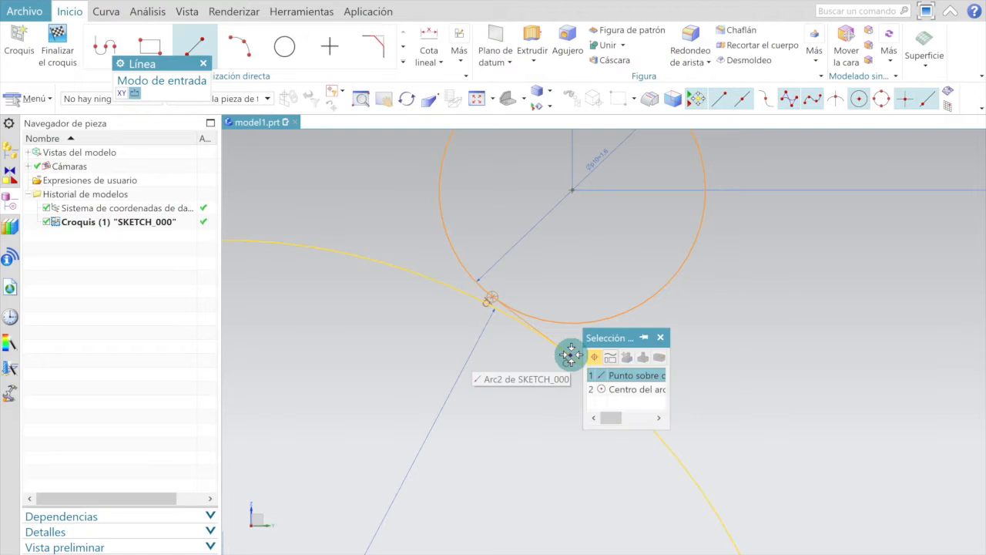
click(571, 354)
scroll(571, 355, down, 4)
scroll(574, 388, down, 1)
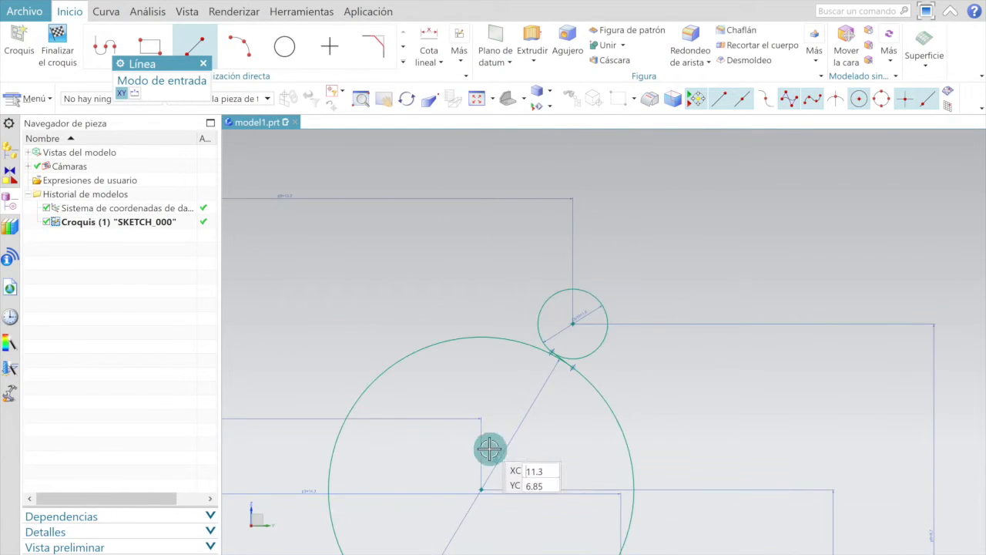
- Check the R1 arc centre in the PDF drawing and place a sketch point about 0.9 mm inward and 1.2 mm above the 1.6 mm circle's centre
click(421, 554)
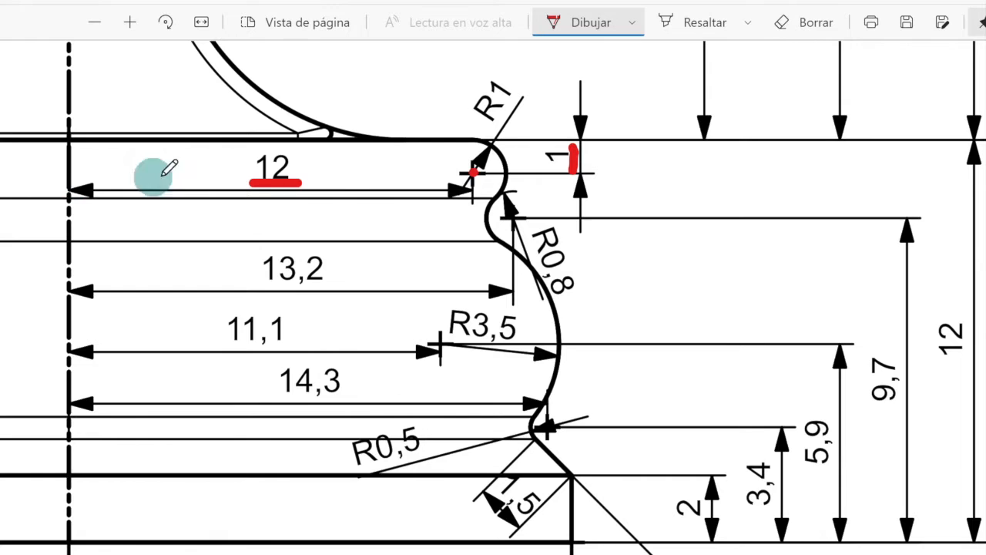
click(408, 554)
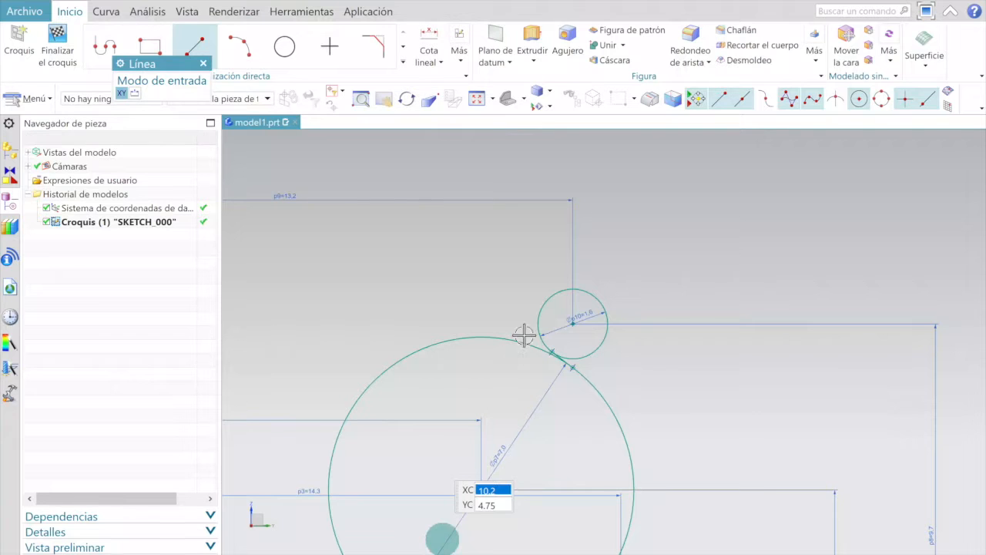
click(329, 49)
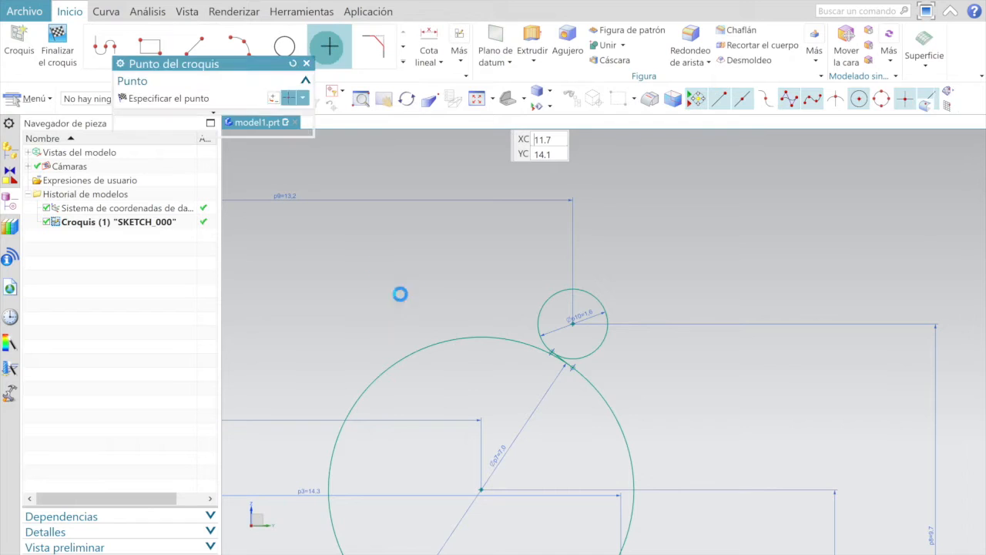
click(536, 269)
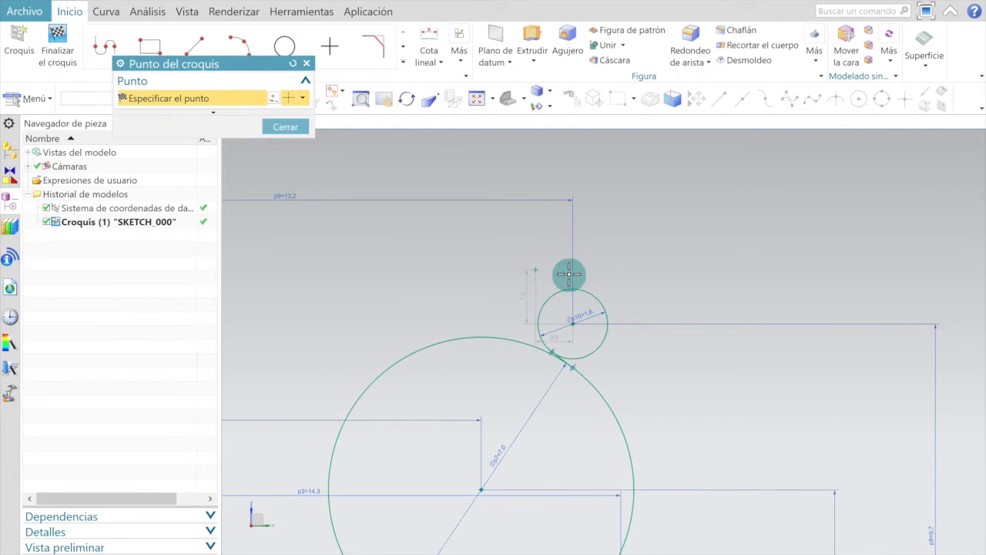
key(Escape)
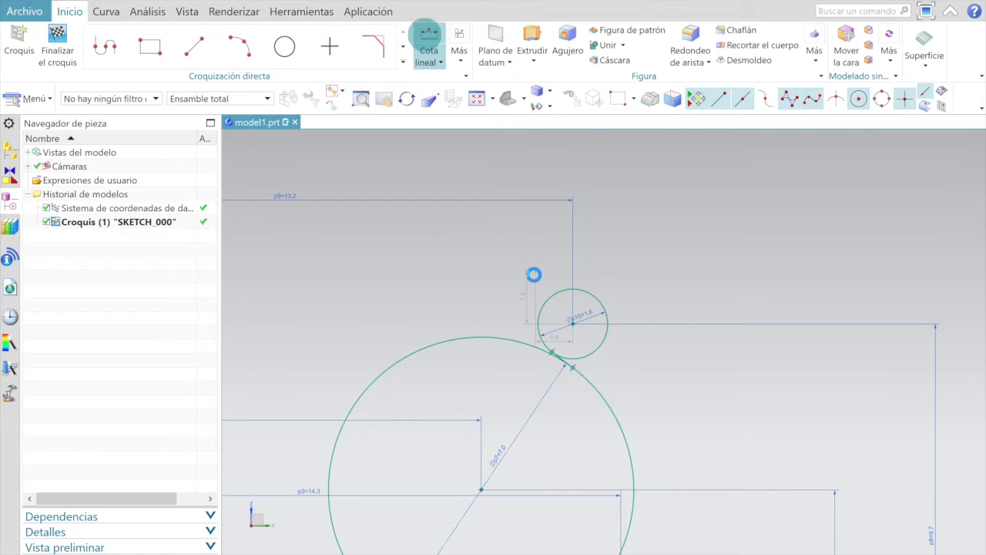
- Add an 11 mm vertical linear dimension between the base line and the topmost sketch point
click(536, 264)
scroll(539, 265, down, 3)
click(558, 465)
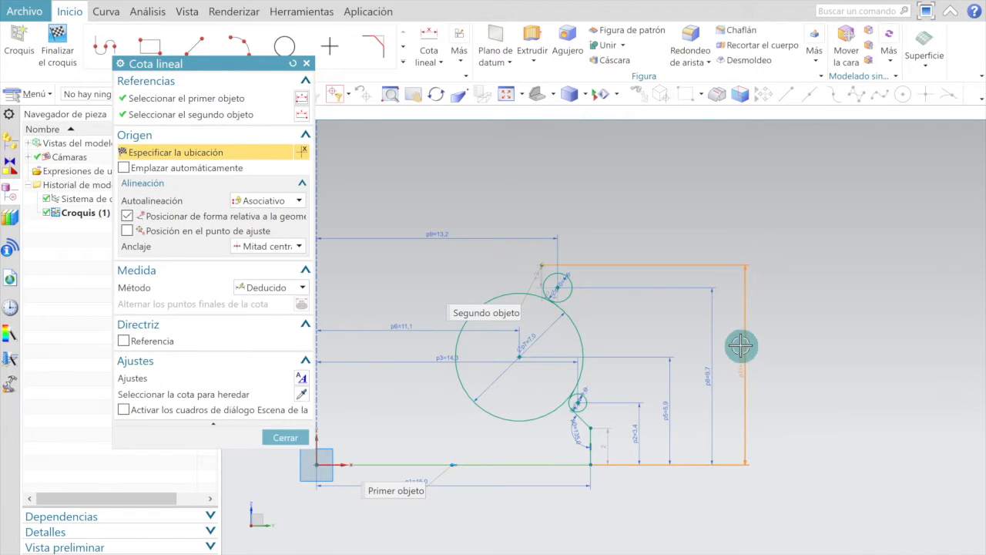
scroll(744, 351, up, 3)
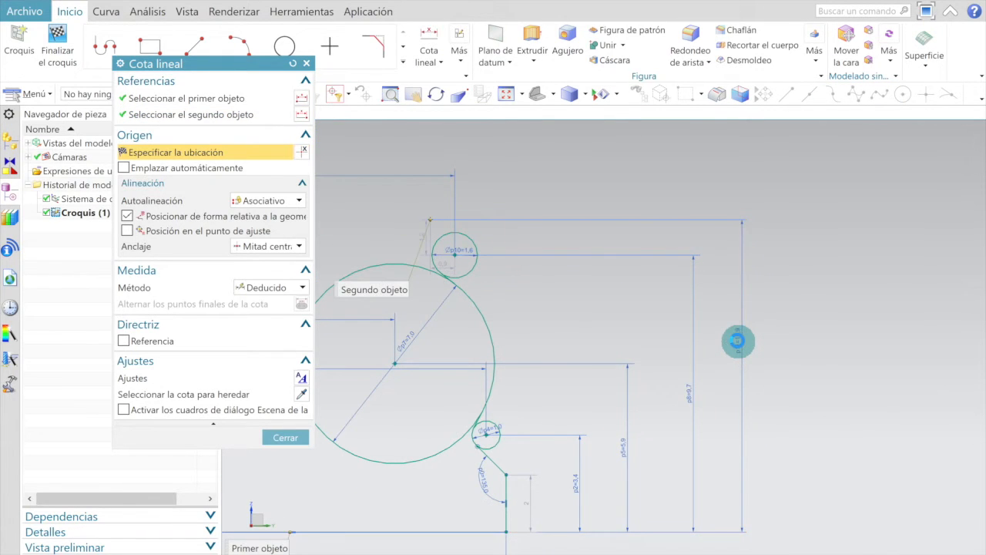
click(739, 341)
click(806, 372)
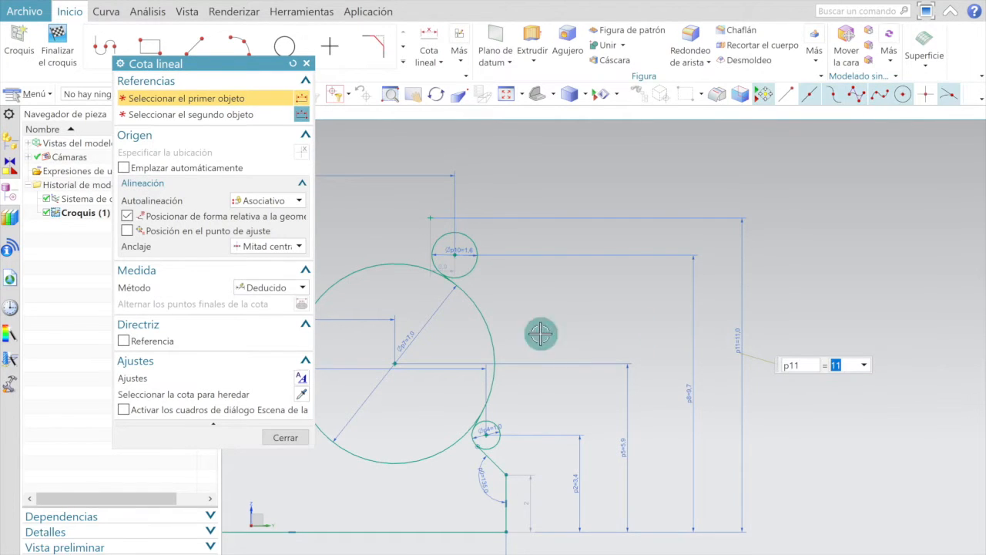
click(285, 437)
scroll(564, 251, down, 1)
scroll(365, 221, down, 4)
scroll(328, 223, up, 4)
- Add a 12 mm horizontal linear dimension between the vertical axis and the topmost sketch point
click(361, 89)
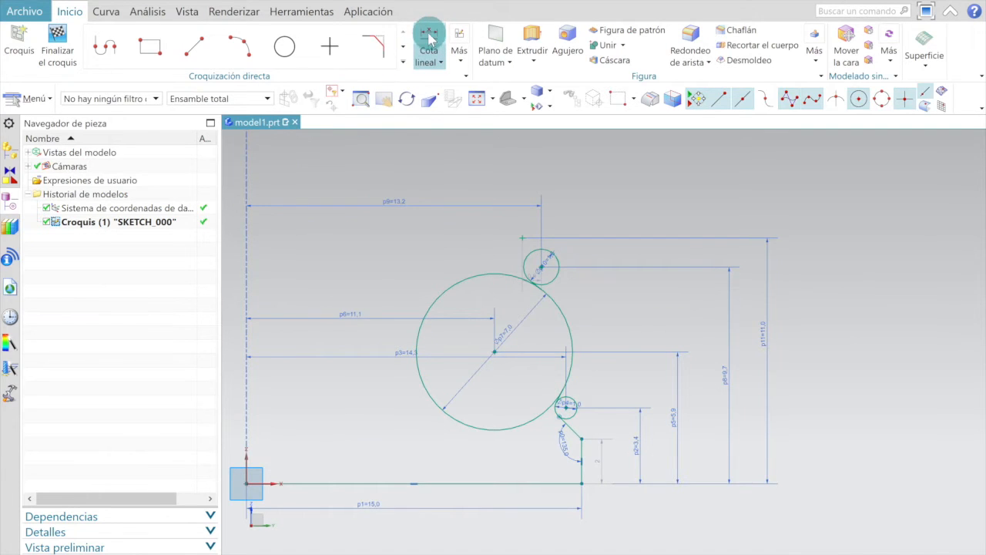
click(429, 32)
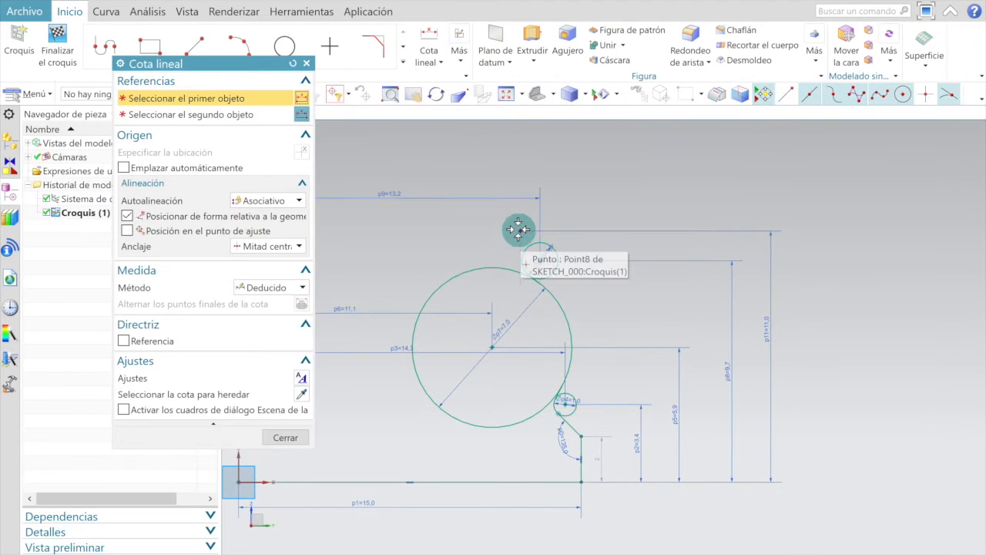
scroll(579, 239, down, 2)
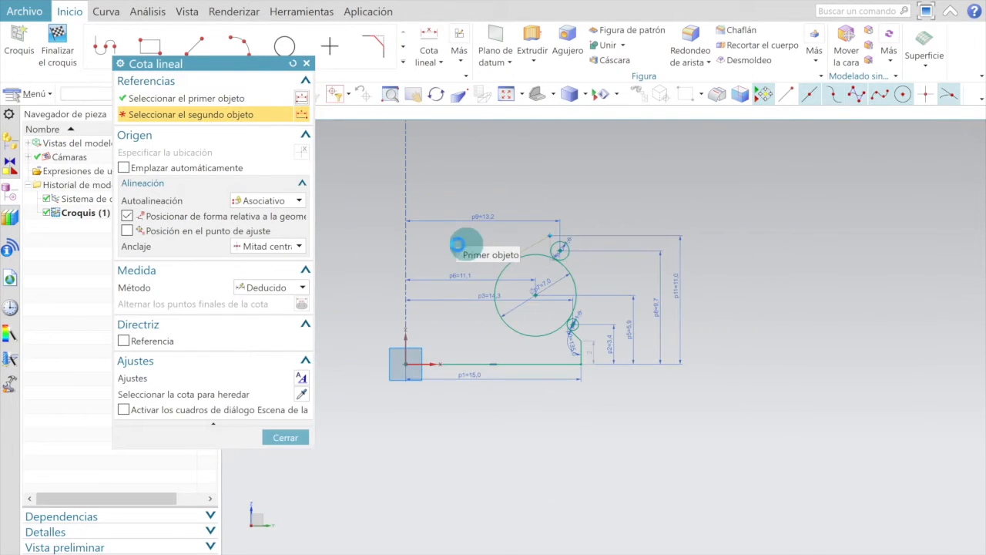
click(413, 327)
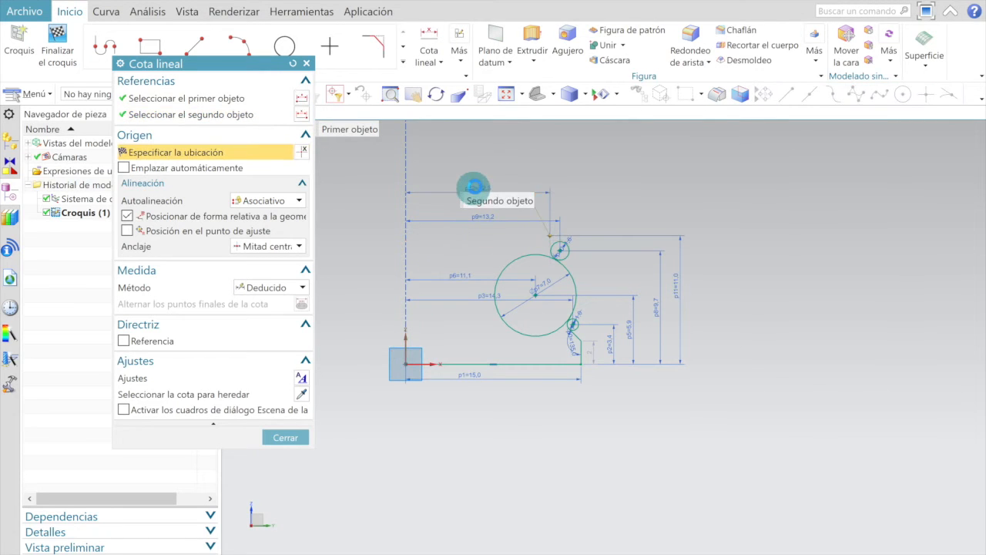
click(474, 186)
scroll(474, 187, up, 2)
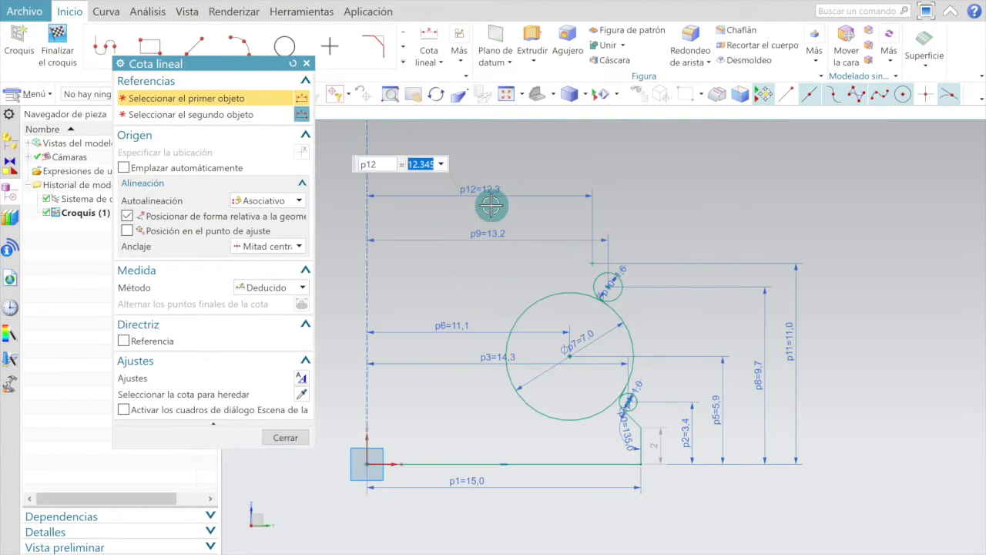
text(12)
key(Return)
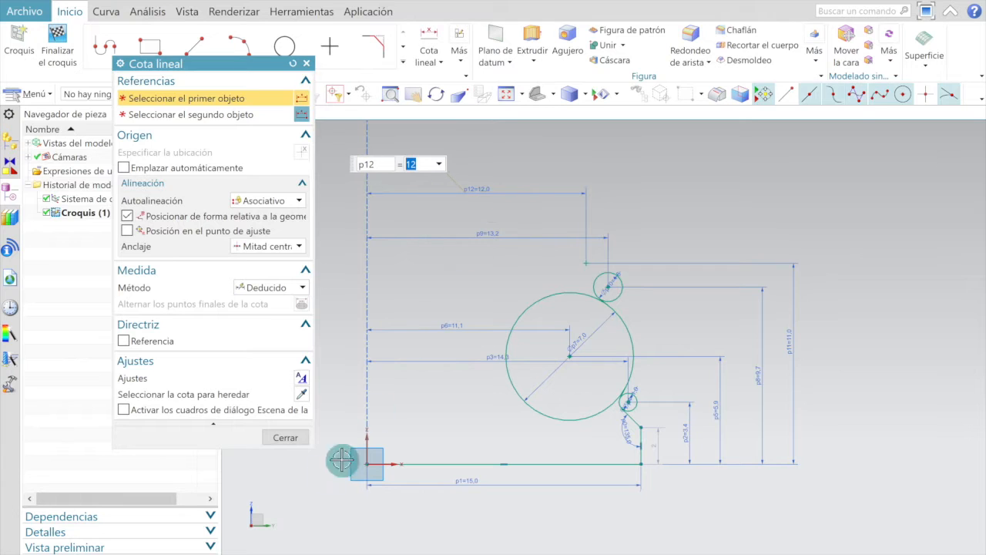
click(278, 439)
- Draw a circle centred on the topmost sketch point, keeping it clear of the 1.6 mm circle
scroll(565, 313, up, 2)
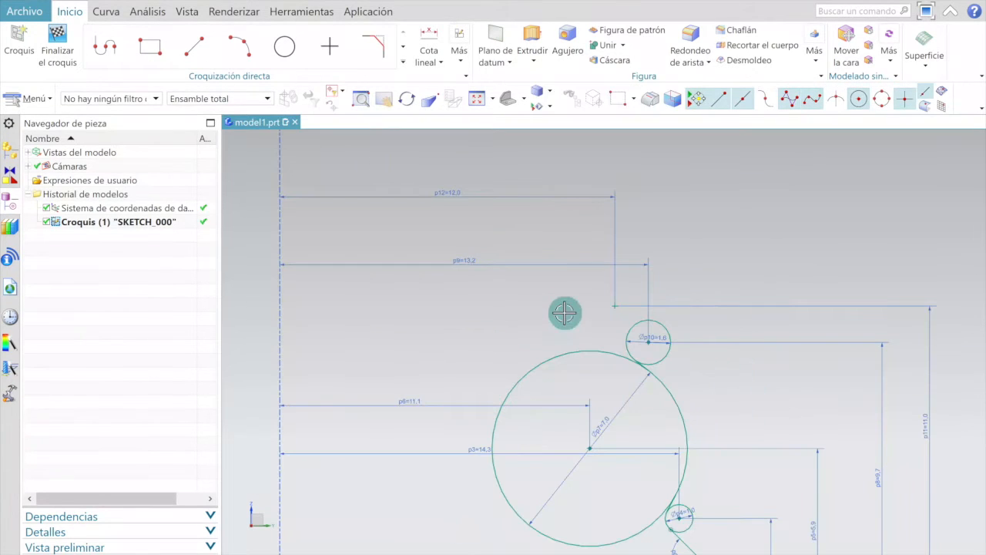
click(284, 46)
scroll(609, 311, up, 3)
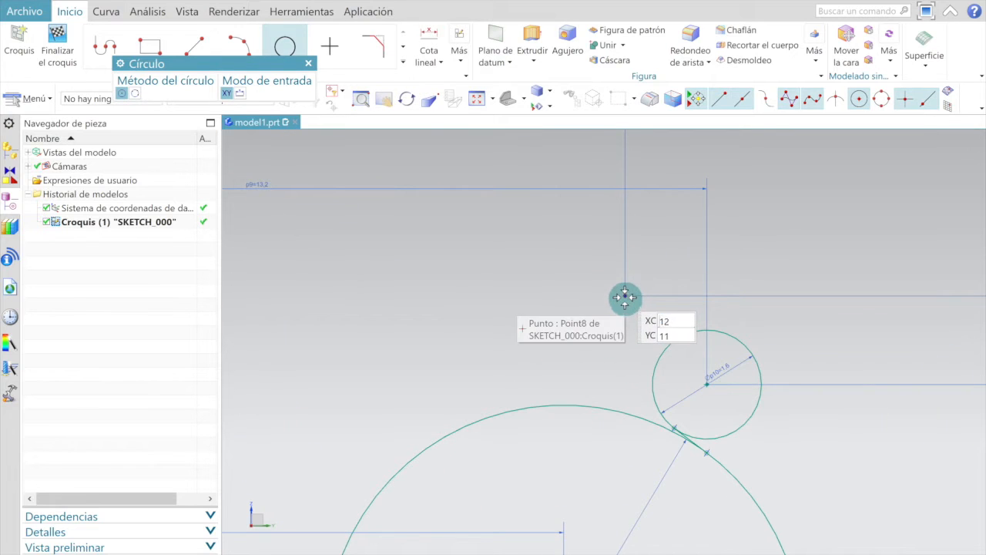
click(625, 295)
click(647, 259)
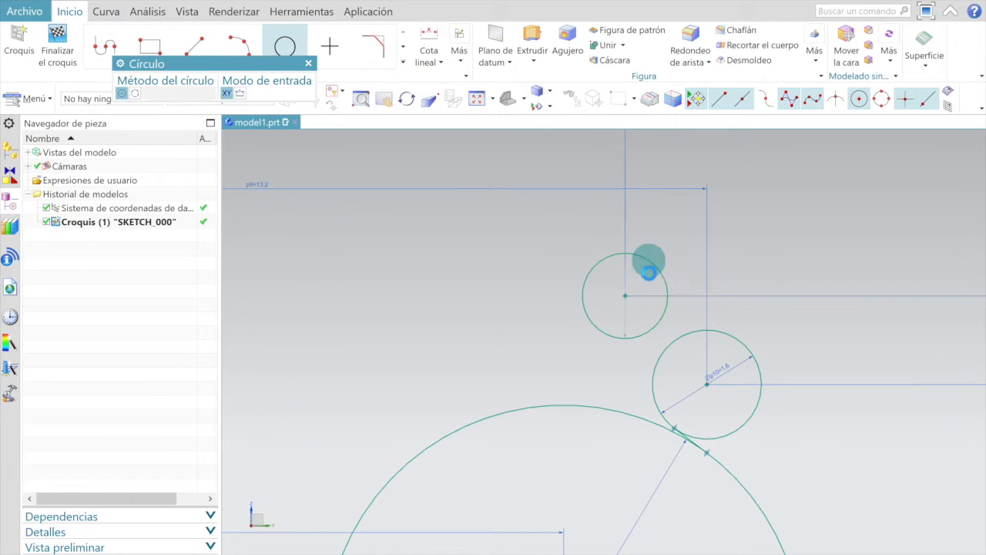
scroll(641, 273, up, 3)
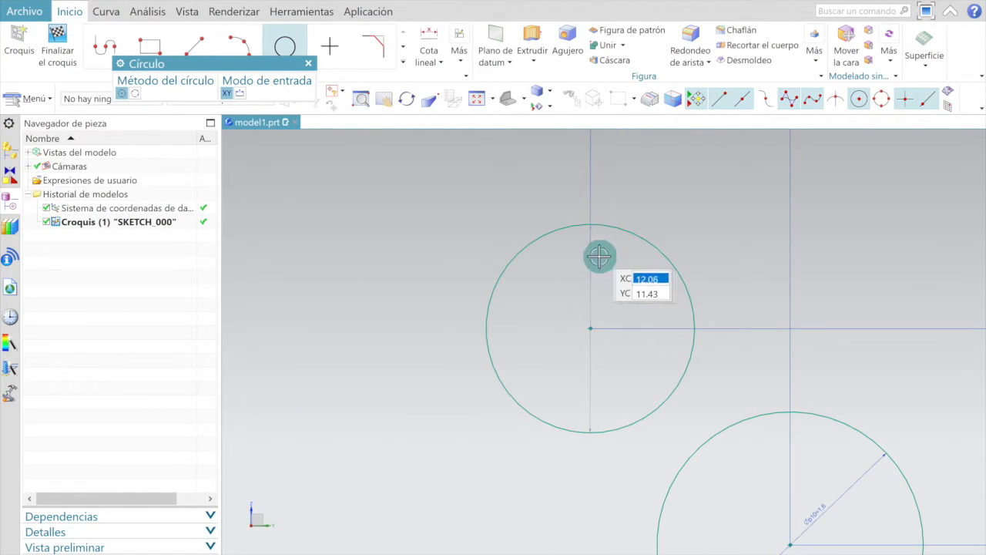
key(Escape)
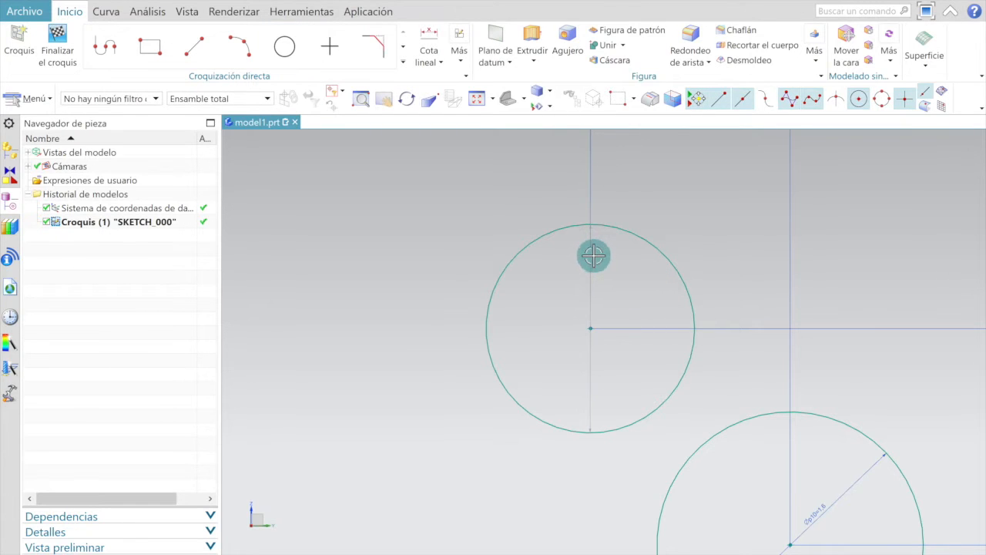
scroll(629, 275, up, 3)
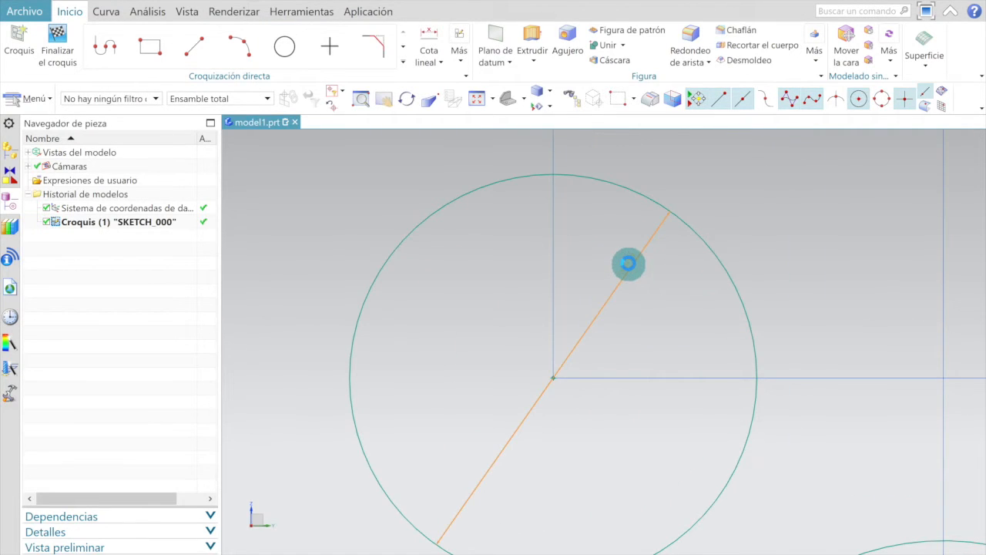
- Dimension the topmost circle with a 2 mm diameter
double_click(629, 264)
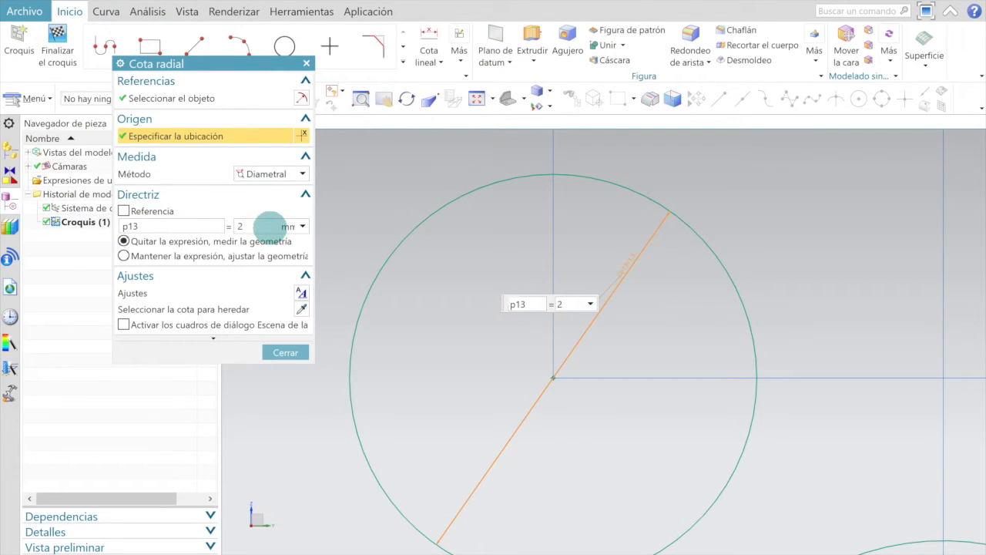
click(287, 352)
scroll(725, 297, down, 5)
scroll(665, 337, up, 6)
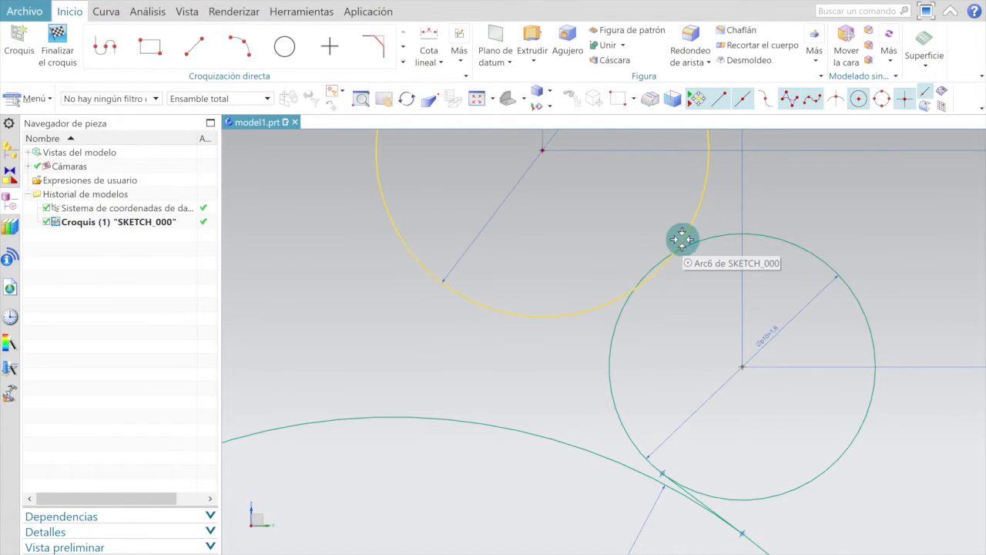
- Draw a line about 0.5 mm long, tangent to the 1.6 mm circle and extending up past the 2 mm circle's lower edge
scroll(687, 236, up, 3)
click(185, 55)
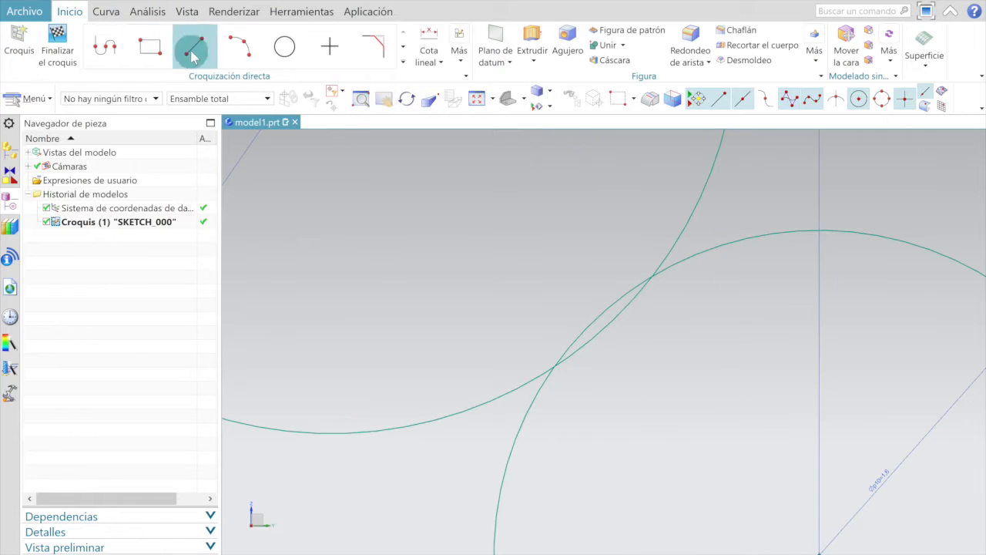
click(609, 307)
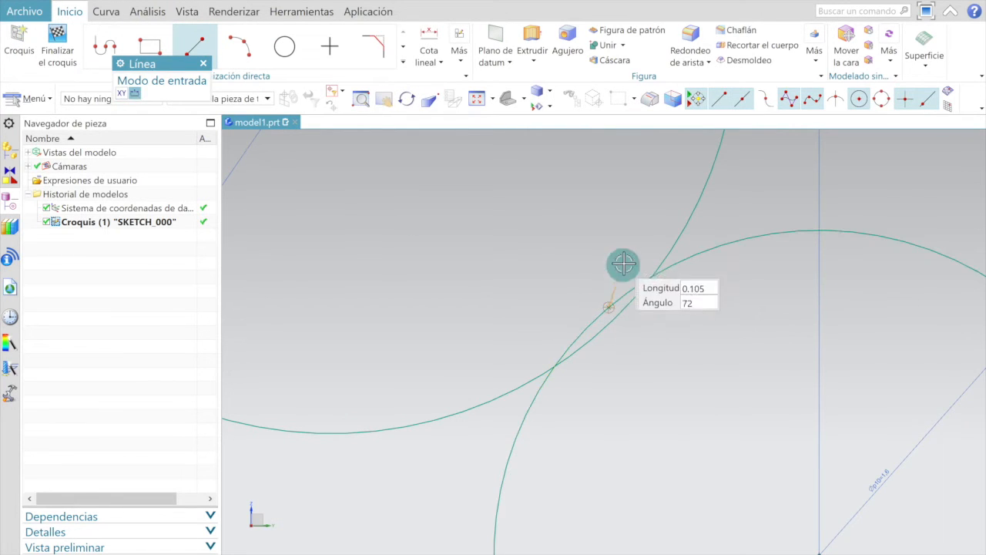
click(762, 169)
scroll(689, 313, down, 3)
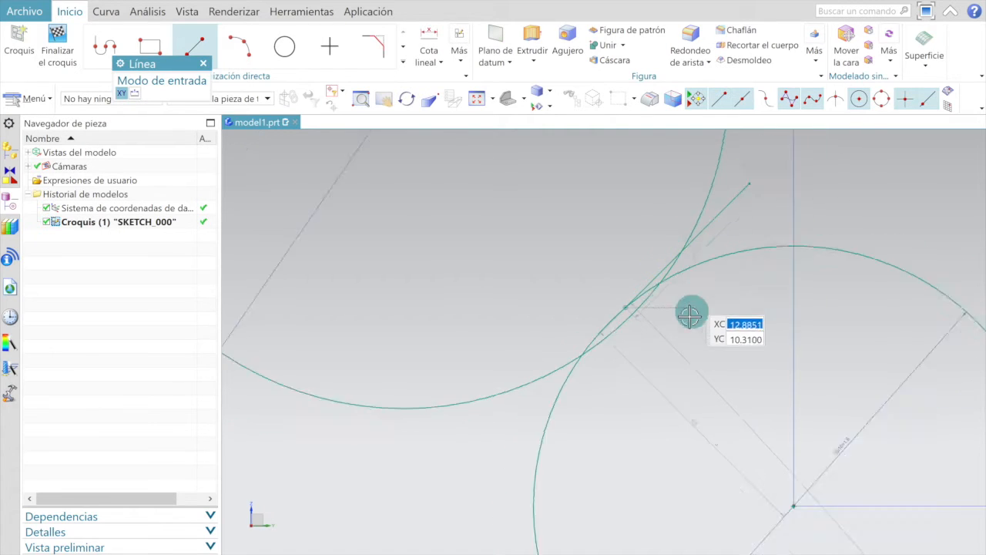
- Quick-trim the line's end beyond the 2 mm circle and the part of that circle overlapping the 1.6 mm circle
click(404, 48)
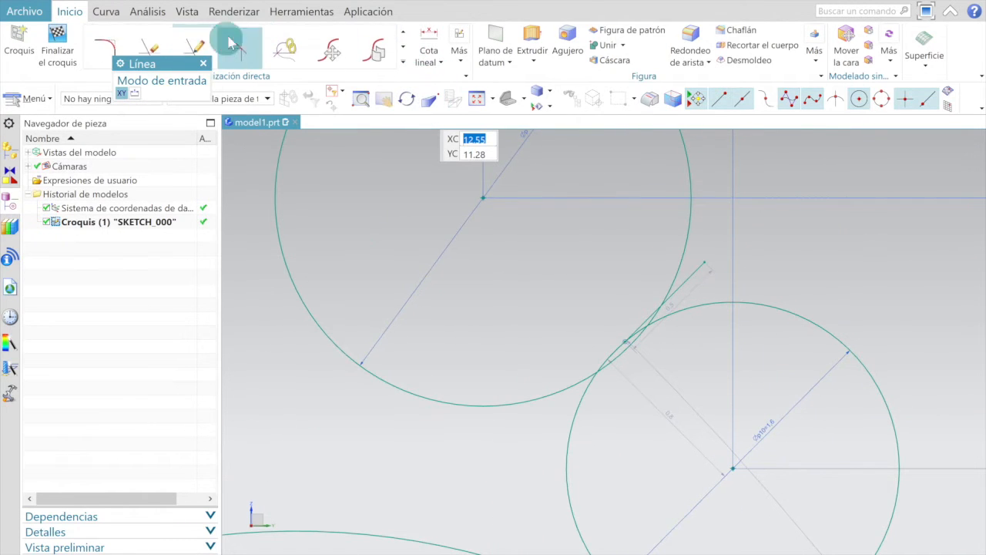
click(149, 48)
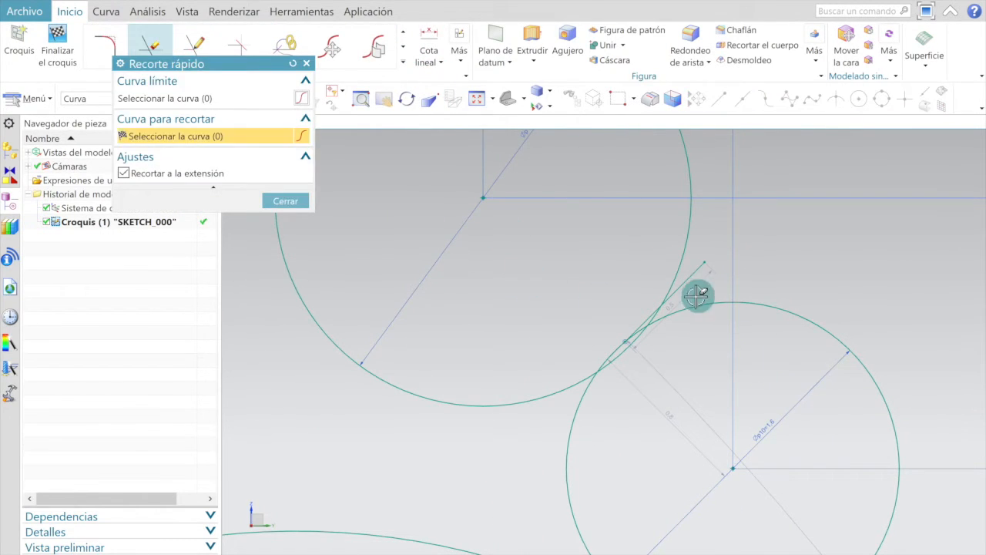
scroll(584, 352, up, 5)
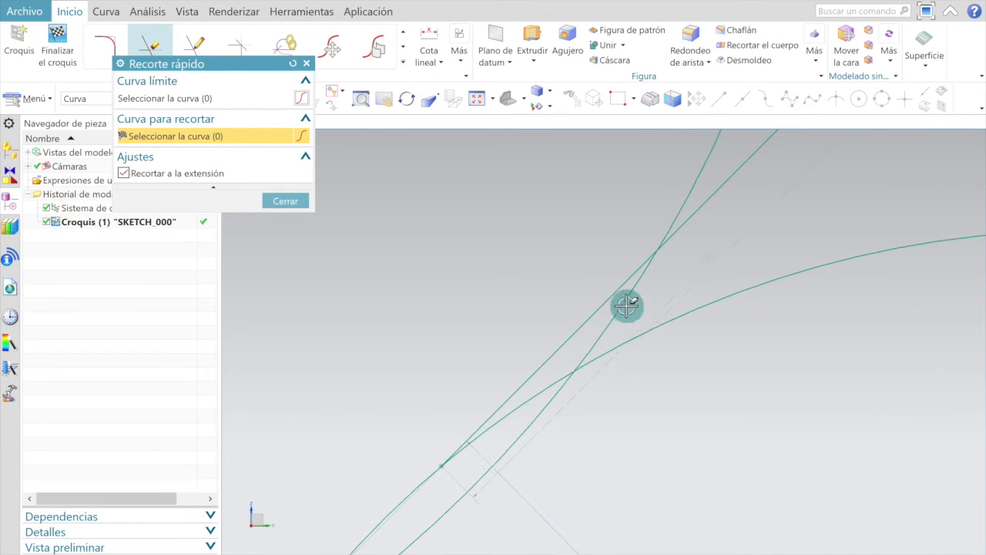
scroll(626, 306, down, 3)
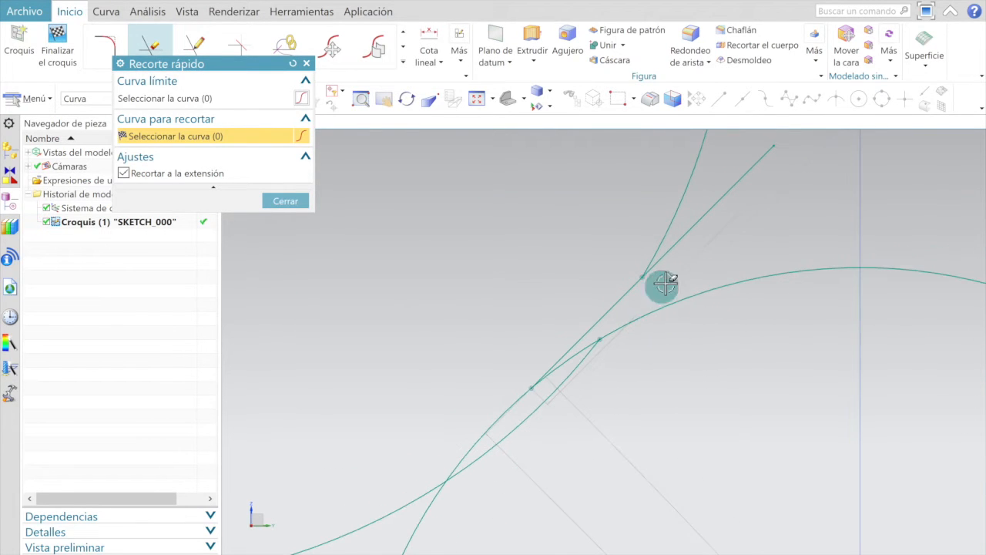
click(695, 225)
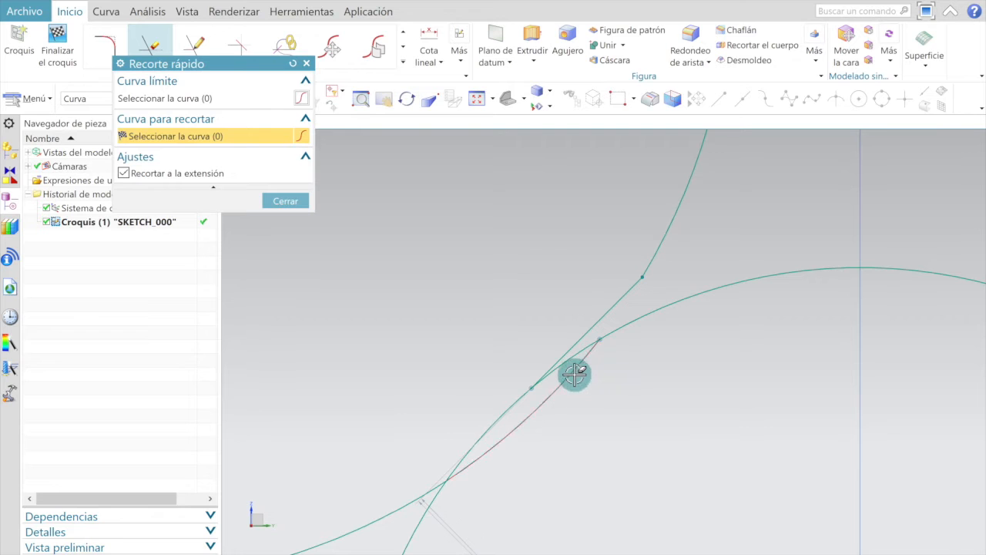
scroll(645, 387, down, 5)
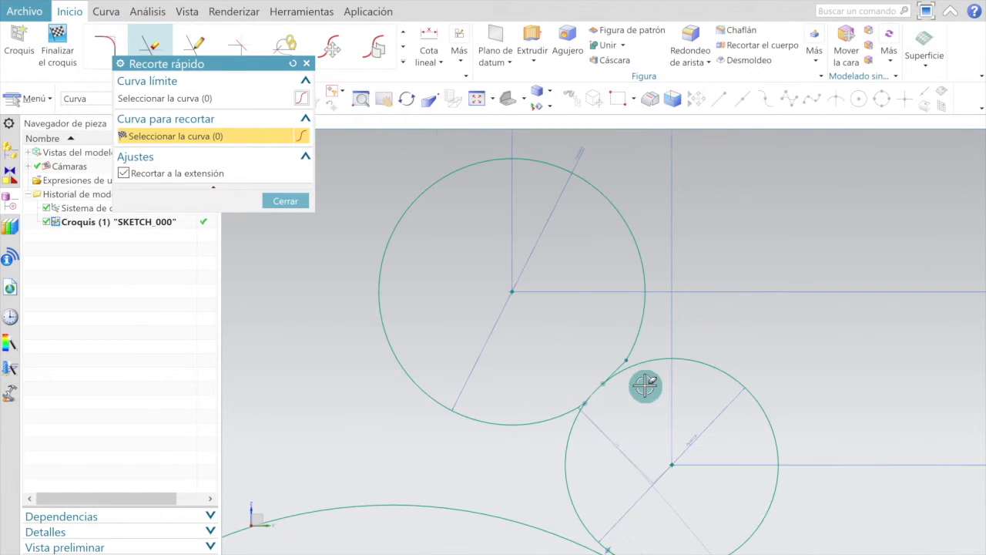
scroll(610, 414, up, 2)
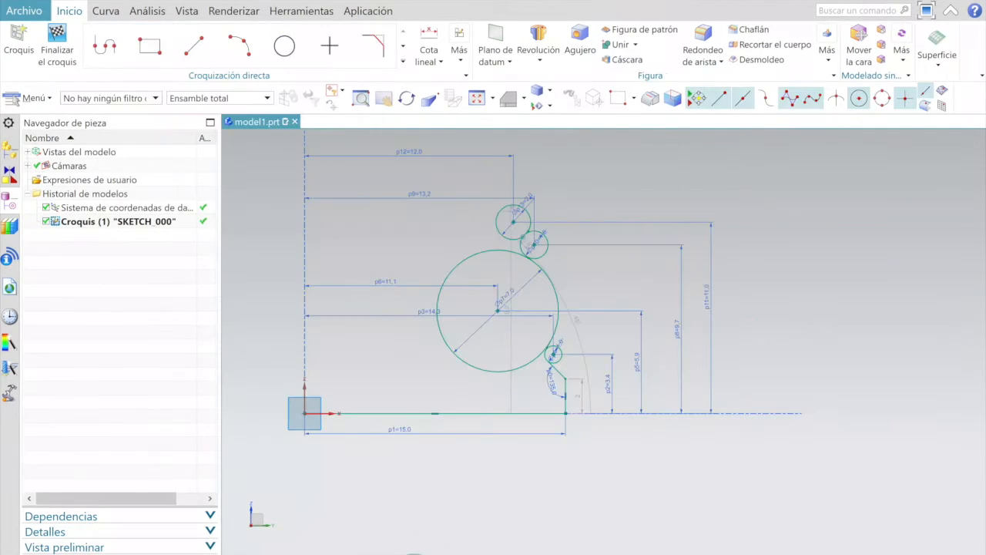
- Draw a vertical line about 1 mm long from the 2 mm circle's centre up to its top
scroll(517, 207, up, 5)
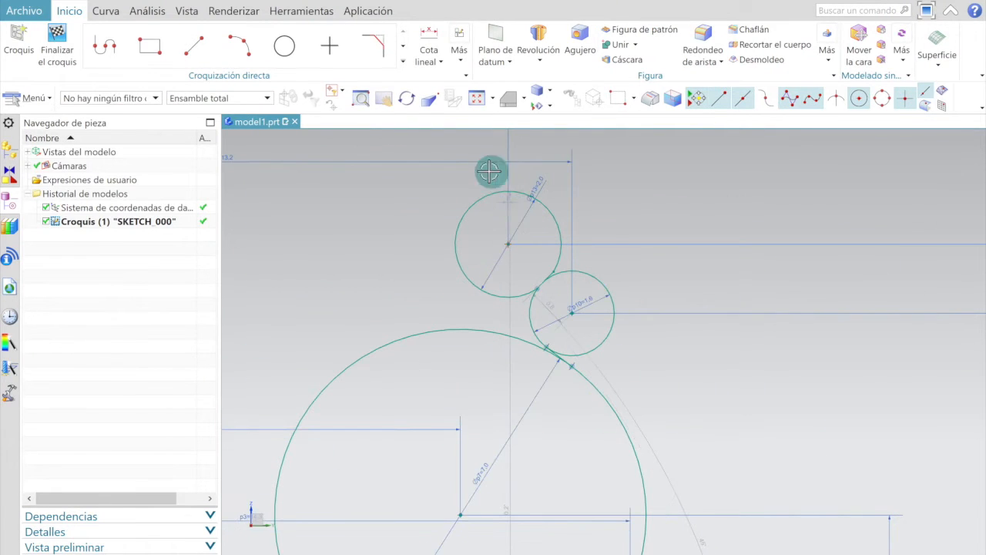
click(194, 45)
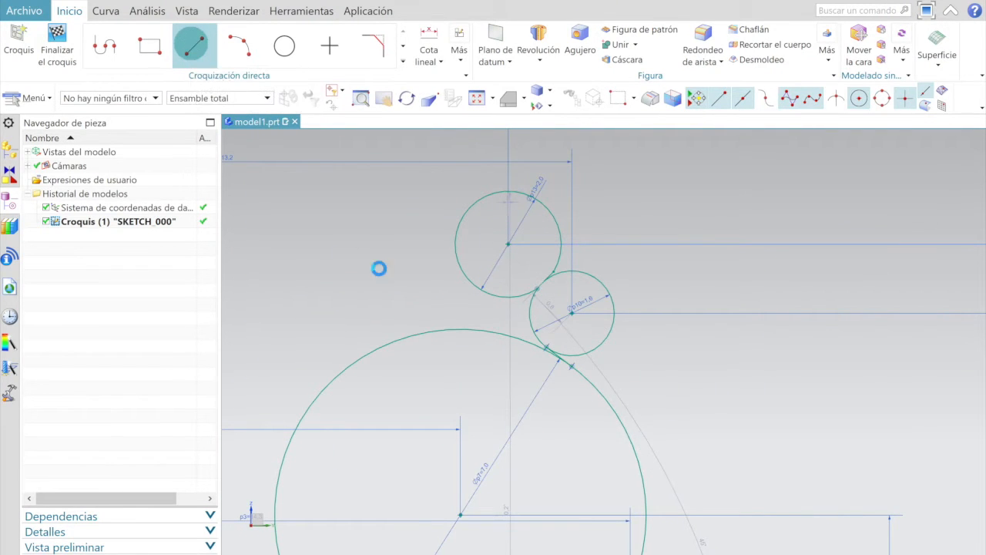
scroll(505, 256, up, 3)
scroll(505, 255, up, 2)
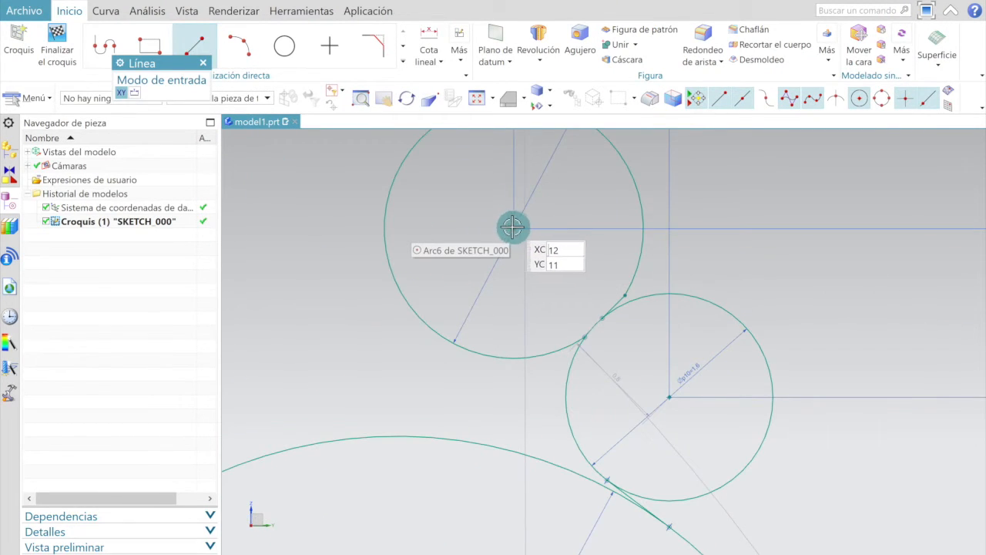
click(512, 225)
scroll(515, 201, down, 3)
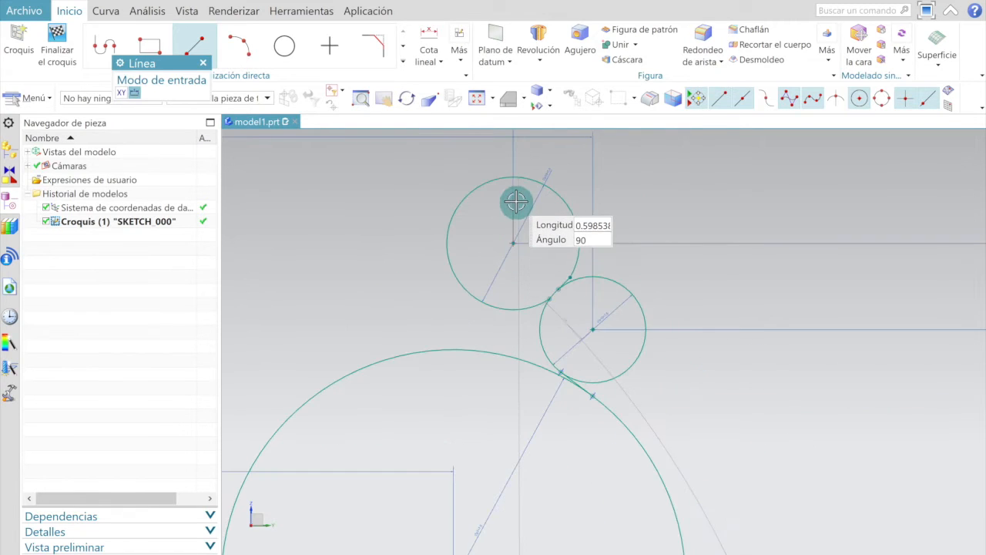
scroll(513, 171, up, 3)
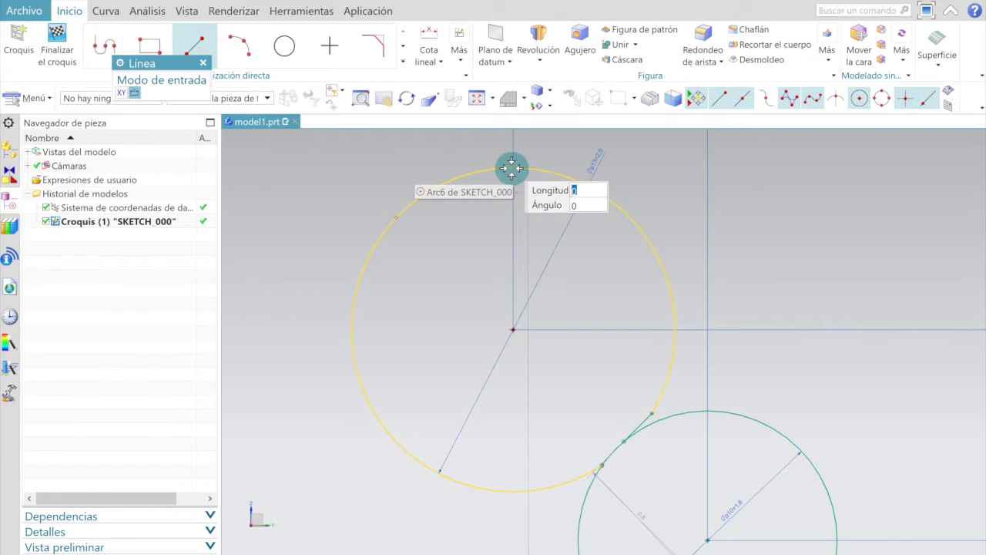
click(514, 169)
click(513, 168)
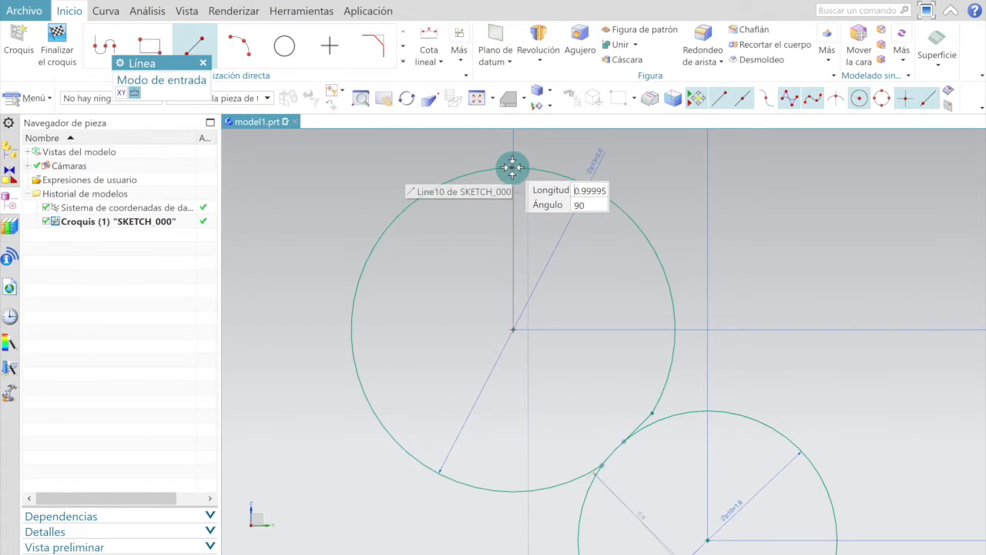
click(511, 167)
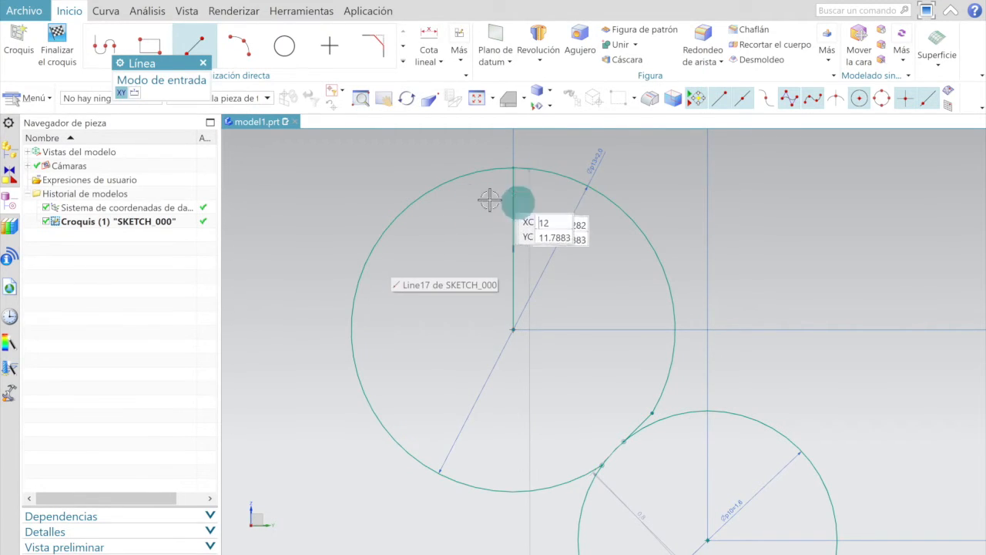
key(Escape)
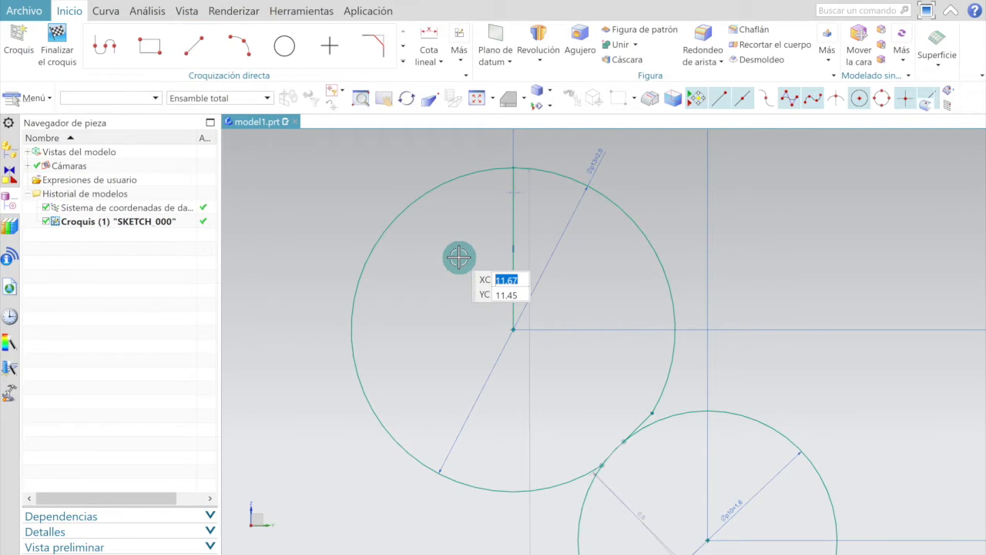
- Trim away the inner arc of the 2 mm circle, the vertical helper line and the outer arc of the 1.6 mm circle
scroll(483, 238, down, 1)
double_click(405, 45)
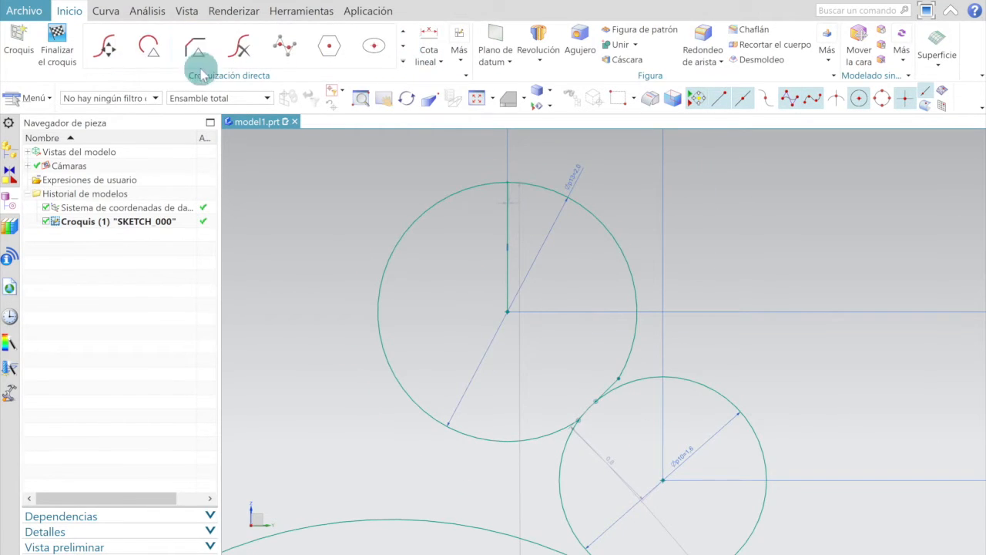
click(405, 36)
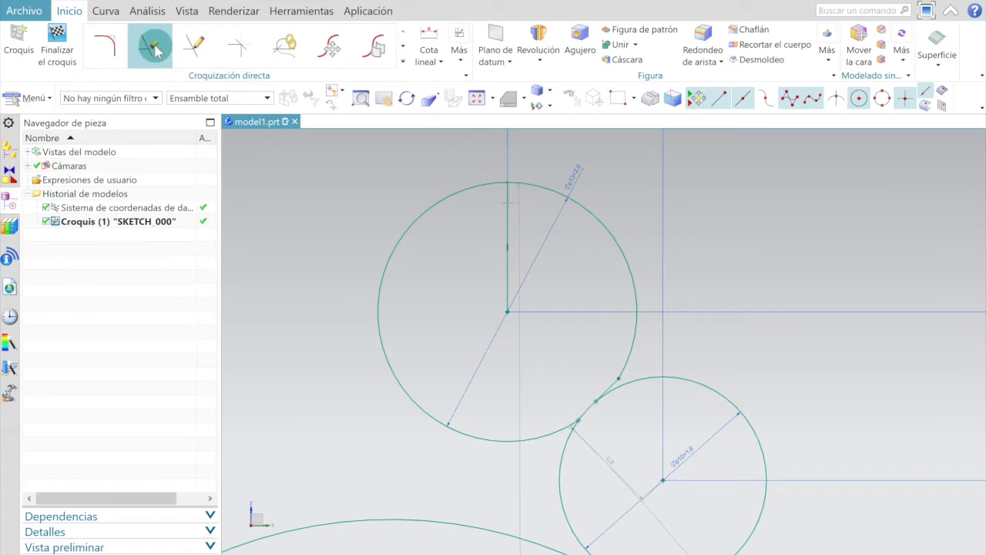
click(150, 45)
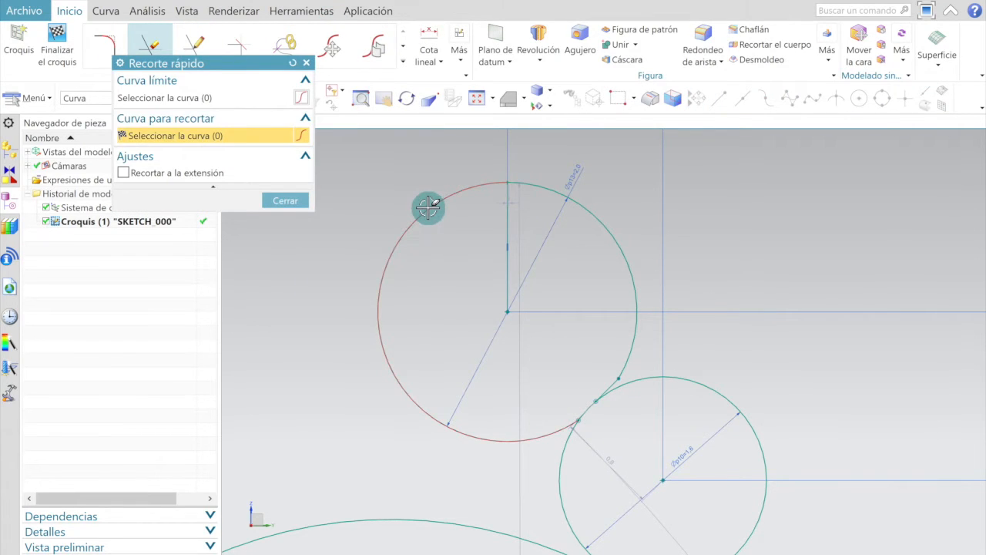
click(428, 207)
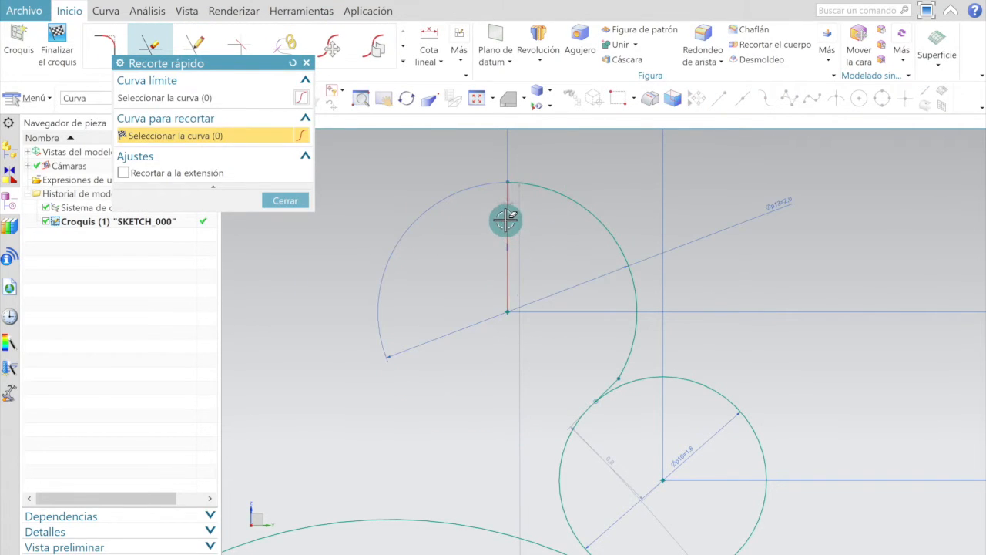
click(695, 379)
- Trim the surplus arcs of the 7 mm and 1 mm circles outside the profile and finish the sketch
scroll(652, 243, down, 5)
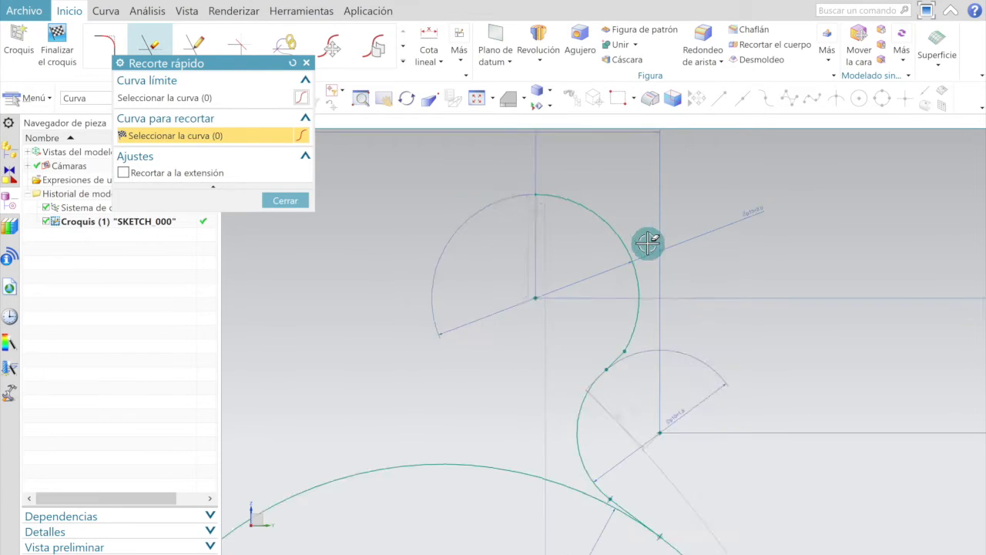
scroll(655, 243, down, 2)
scroll(661, 367, up, 4)
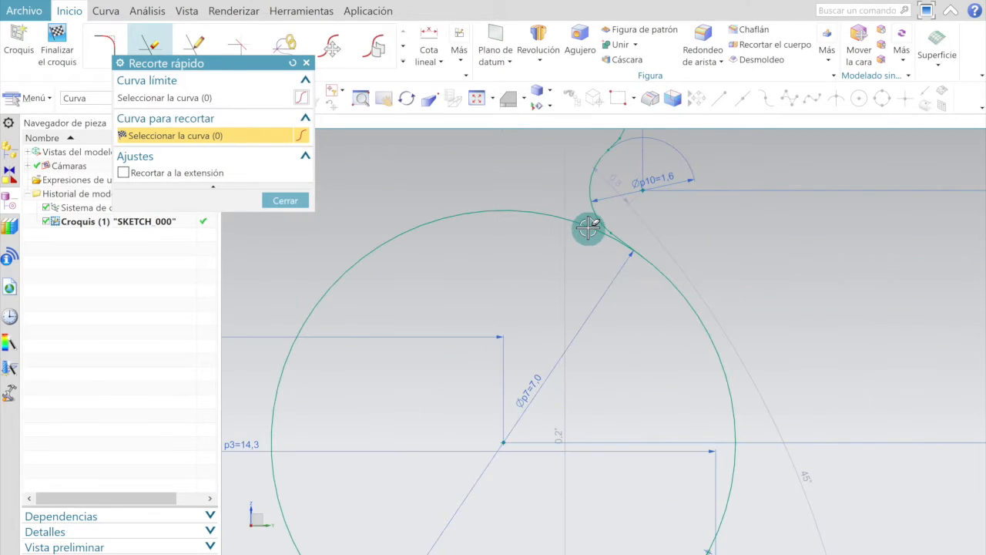
click(589, 227)
scroll(639, 396, down, 3)
scroll(666, 353, up, 2)
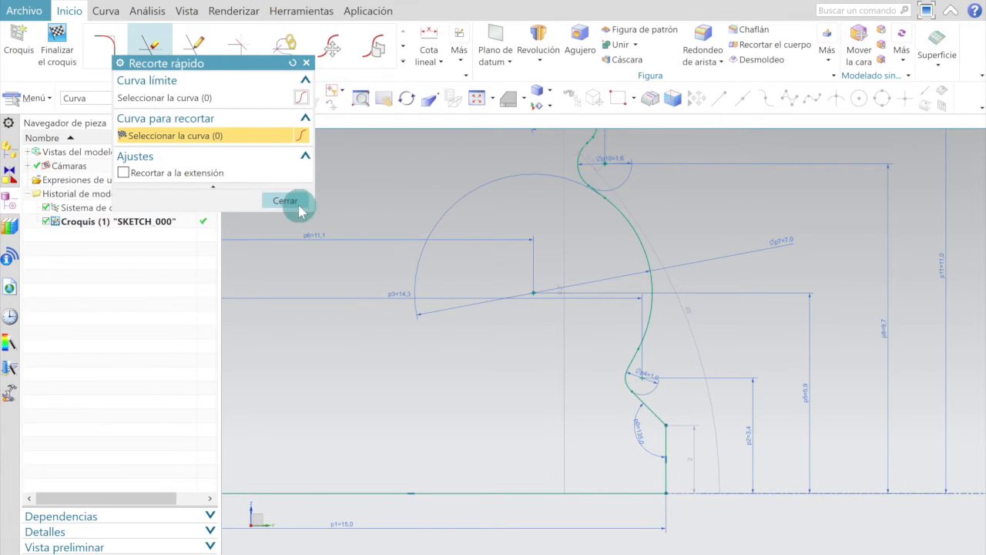
click(286, 200)
scroll(693, 325, down, 3)
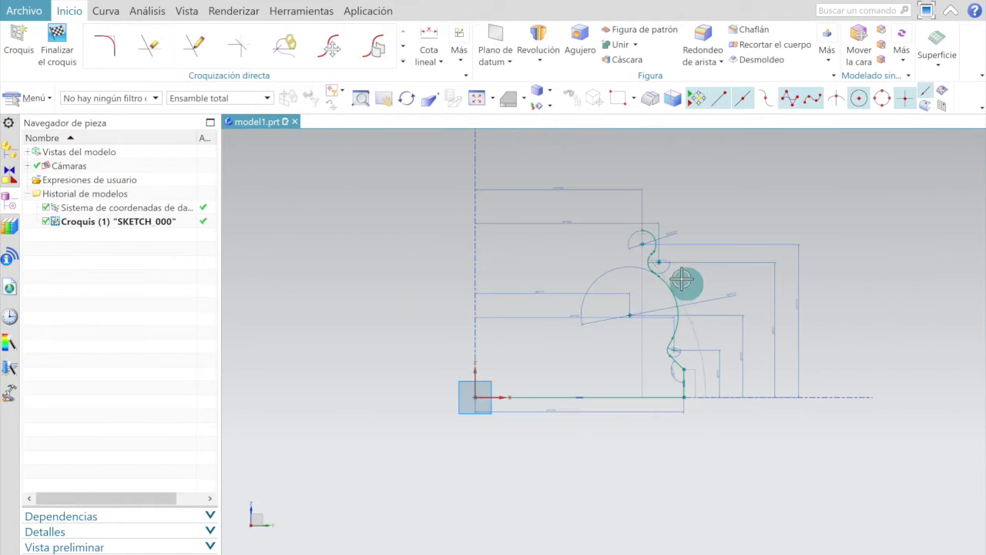
click(60, 40)
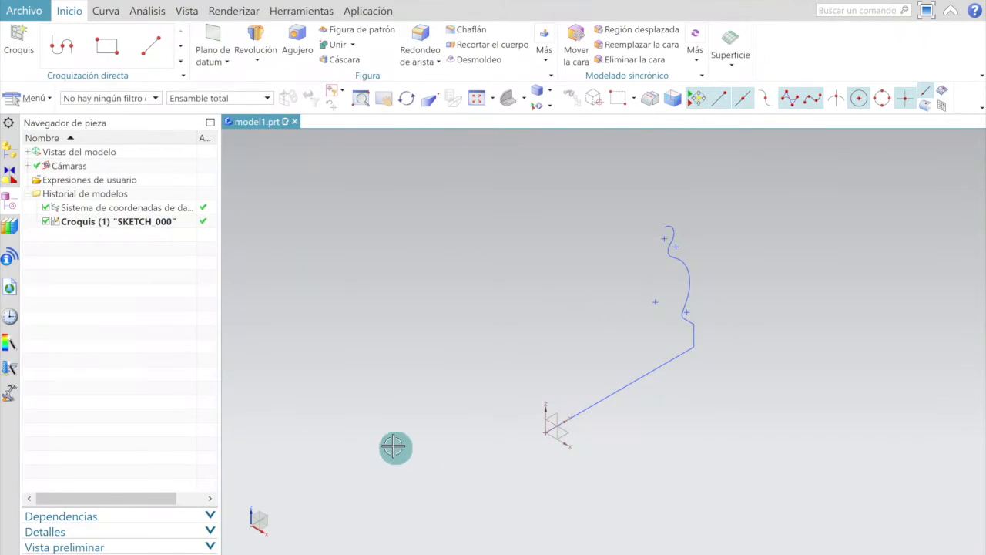
- Start a Revolve and define its axis as the Z axis through the coordinate system origin
click(257, 37)
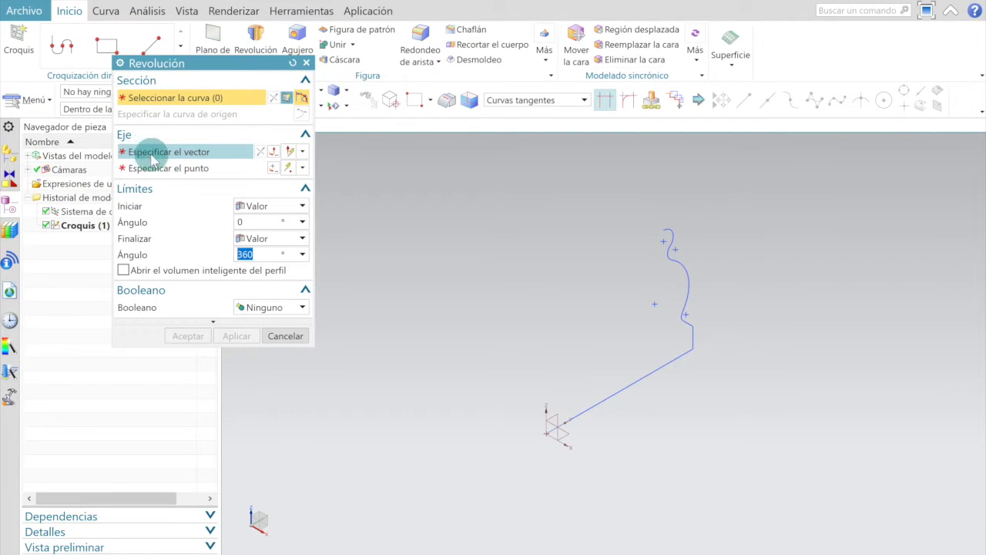
click(183, 153)
scroll(553, 433, up, 3)
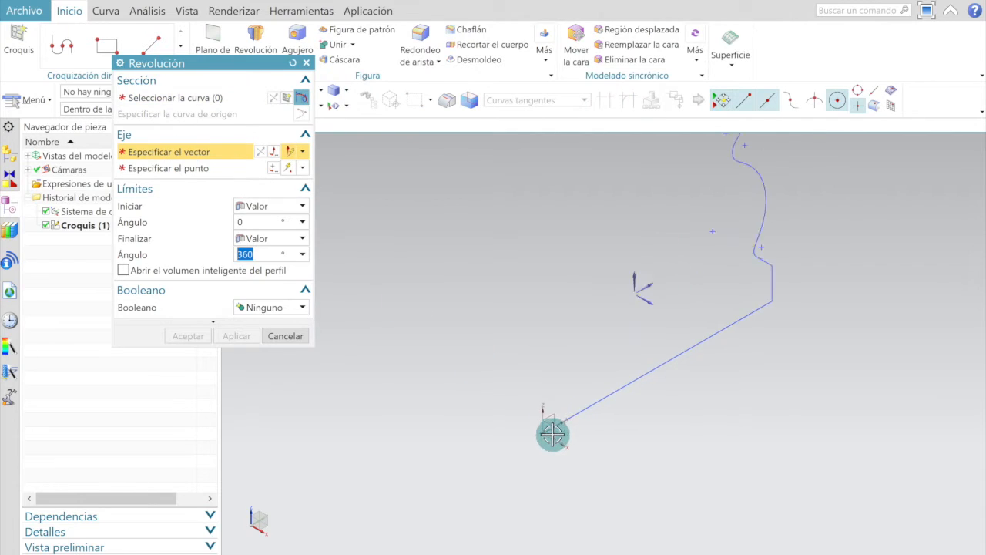
click(540, 415)
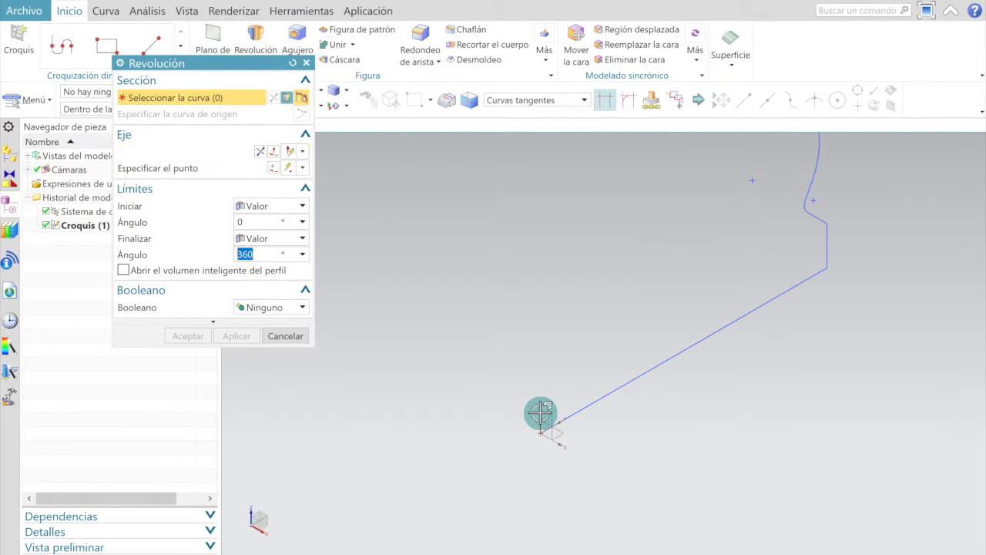
scroll(541, 414, down, 2)
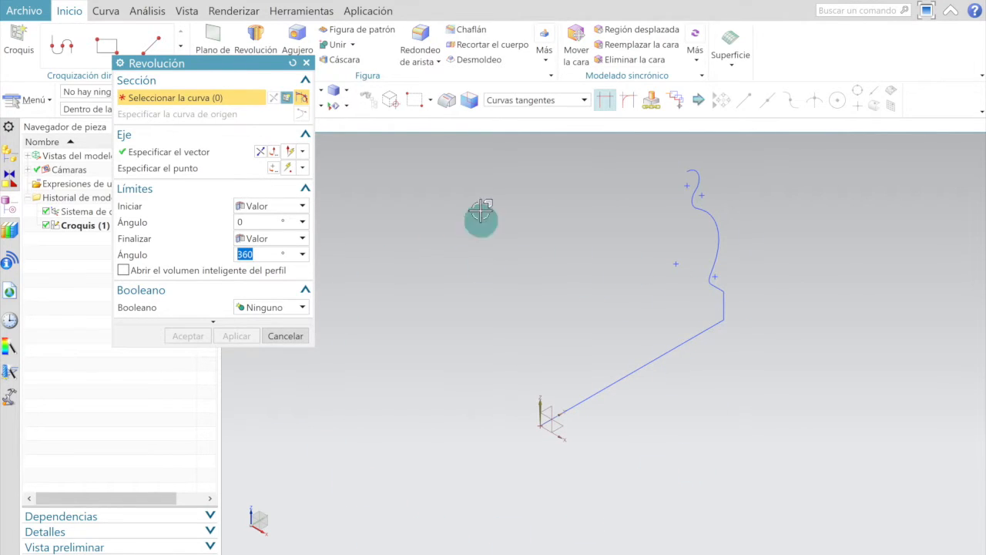
click(183, 174)
scroll(541, 416, up, 2)
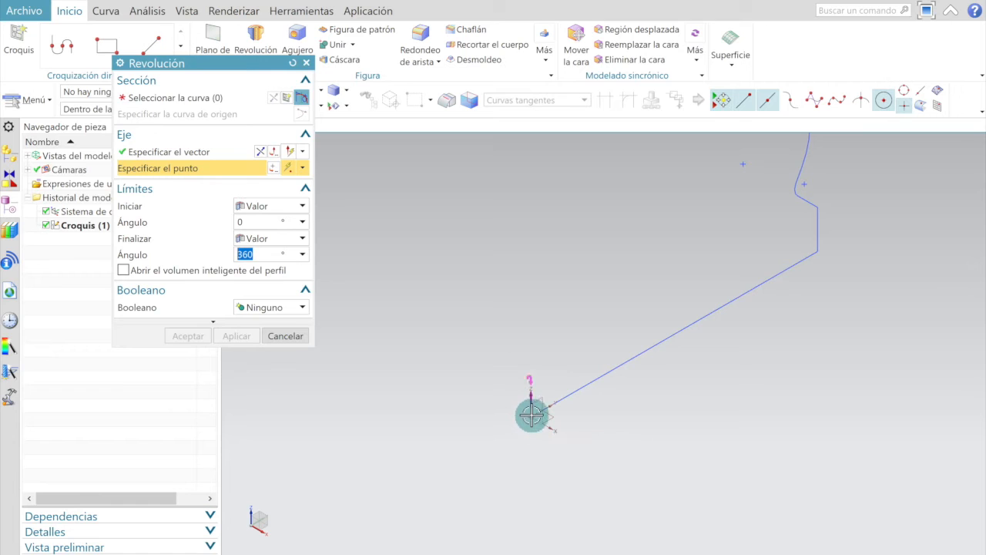
click(531, 416)
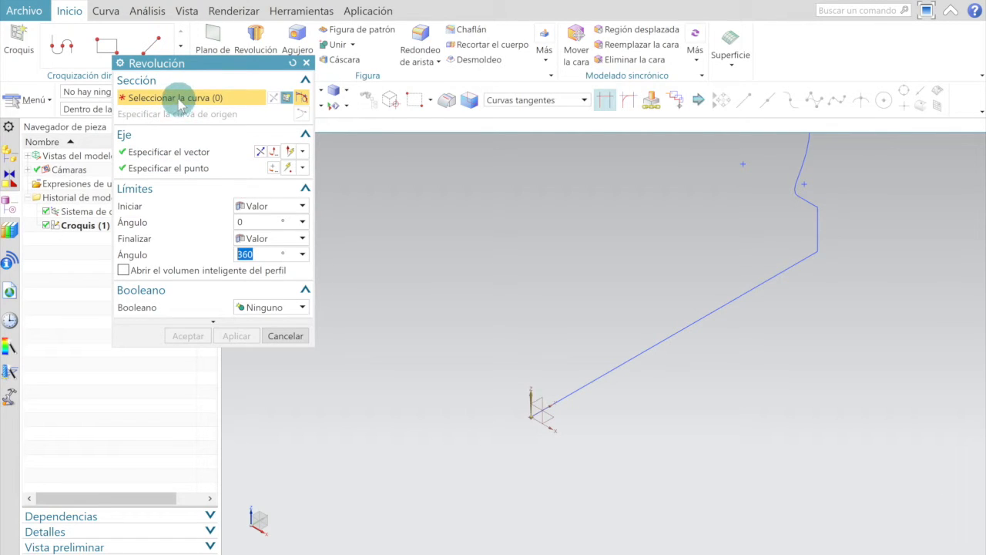
- Select the base line, outer vertical line, sloped line and adjoining tangent arcs as the Revolve section using the tangent curves rule
click(583, 101)
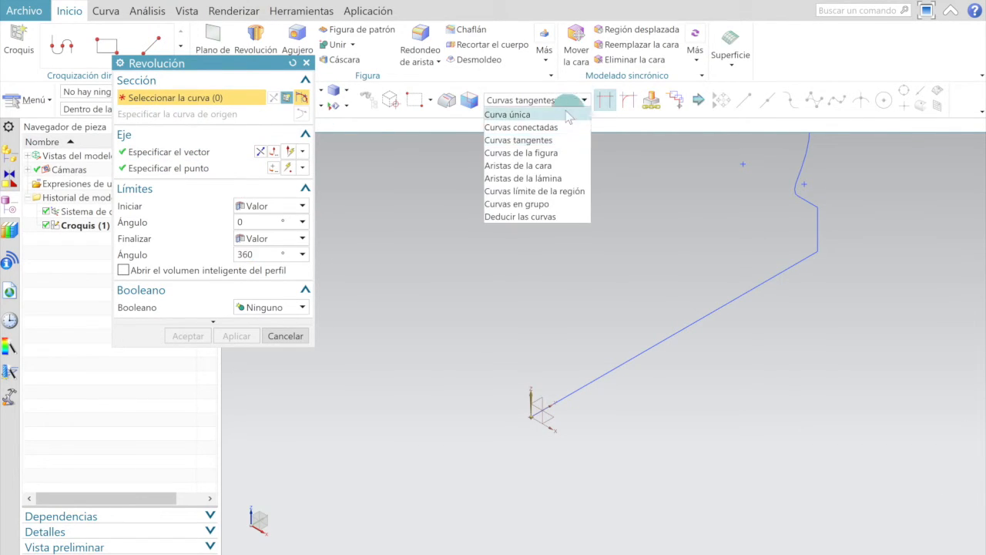
click(531, 141)
scroll(506, 335, down, 2)
scroll(633, 381, down, 2)
scroll(641, 344, up, 1)
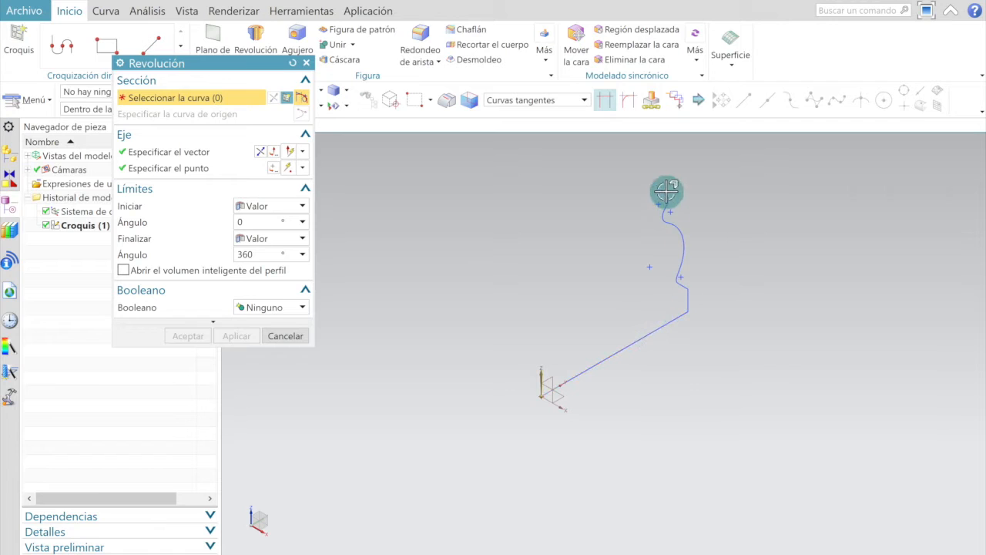
click(631, 347)
scroll(683, 298, up, 4)
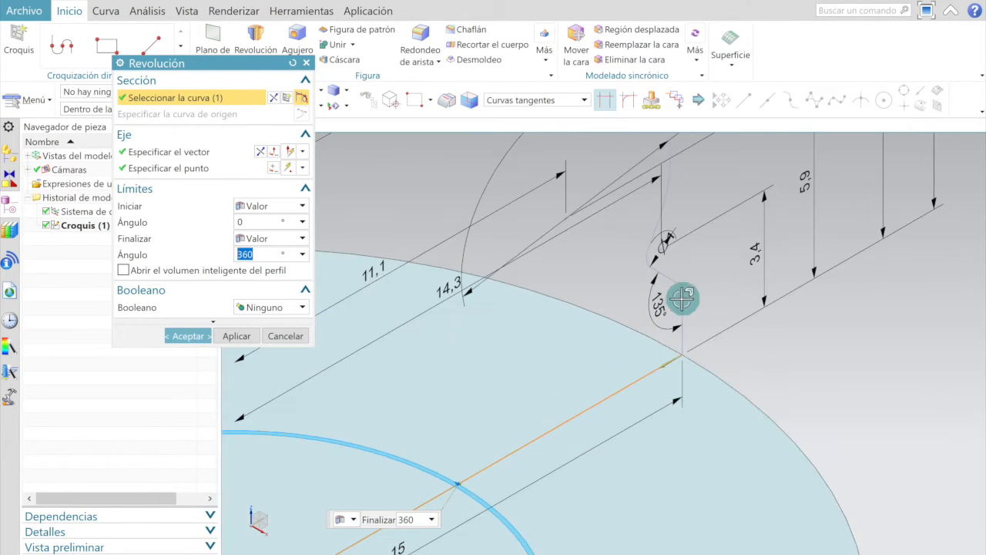
click(681, 301)
scroll(655, 247, up, 3)
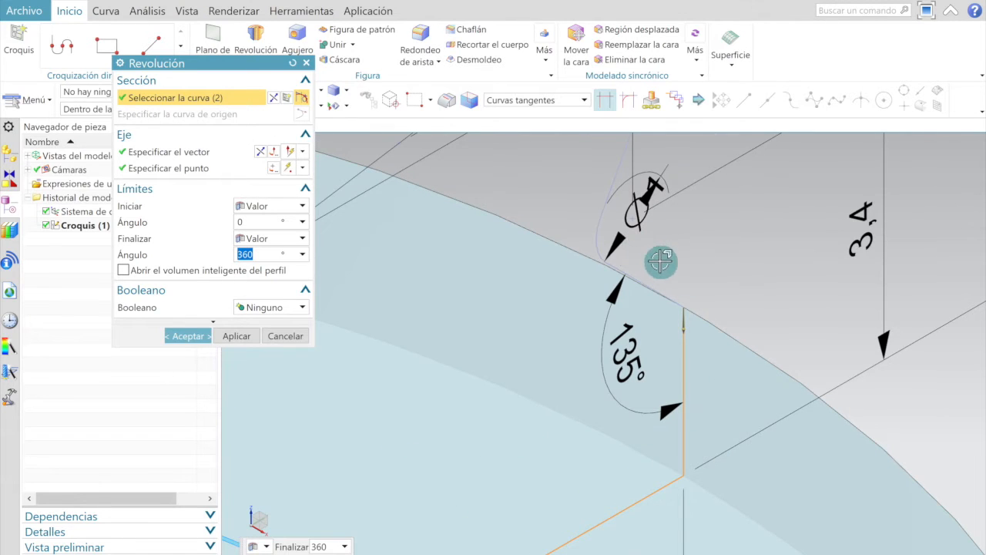
scroll(606, 220, up, 3)
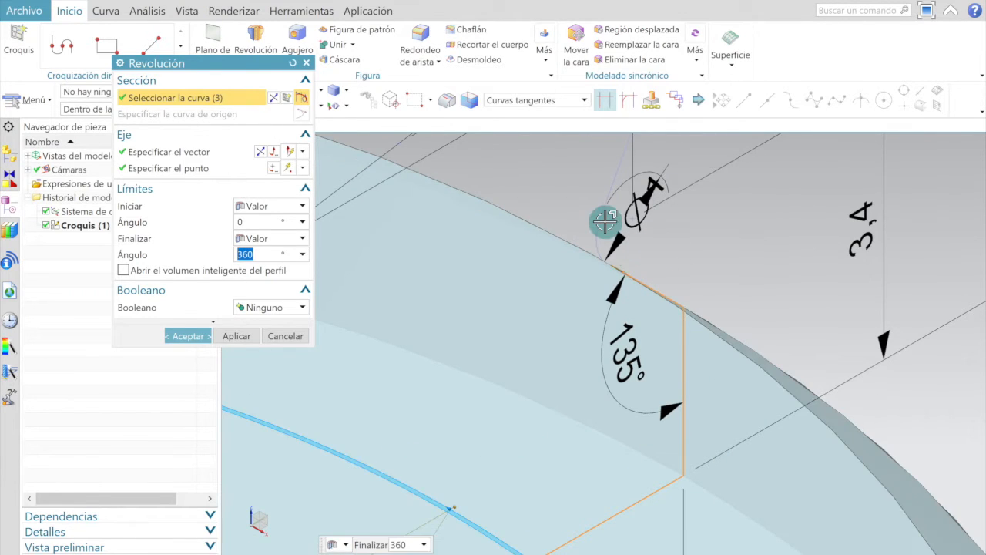
click(596, 268)
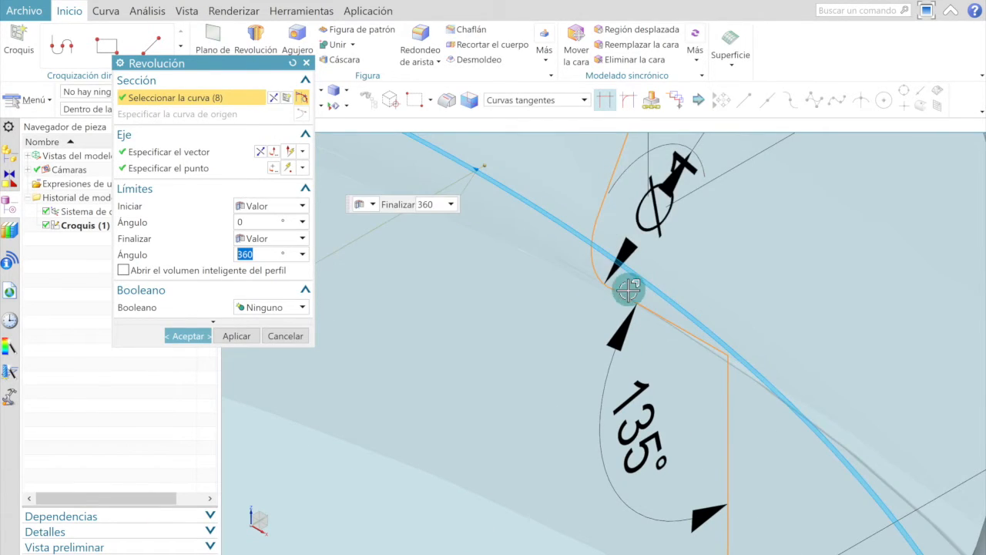
- Add the remaining upper arcs of the base profile to the section and complete the 360° Revolve
scroll(629, 290, down, 4)
scroll(736, 282, down, 3)
middle_drag(750, 292, 774, 280)
middle_drag(841, 372, 729, 220)
scroll(771, 244, up, 4)
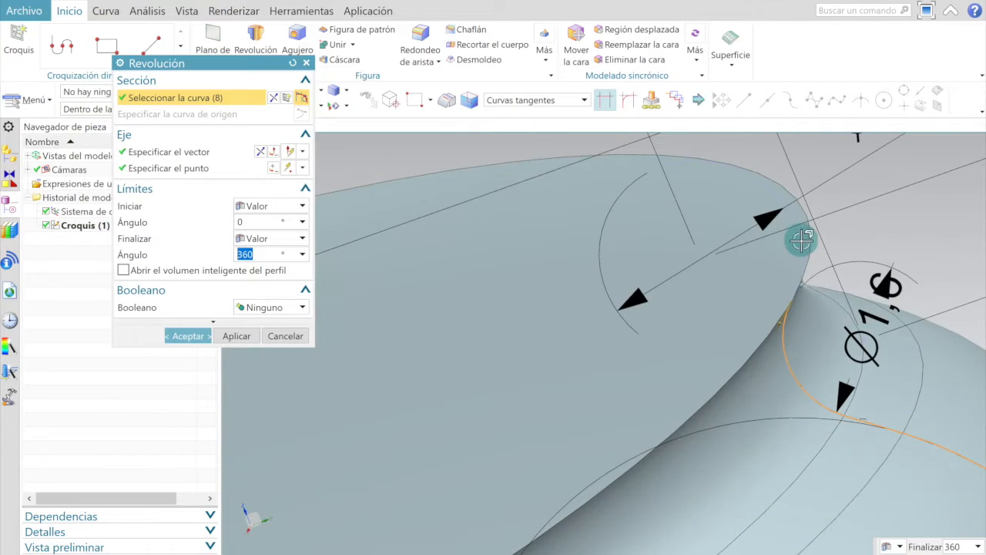
click(802, 243)
scroll(802, 243, up, 4)
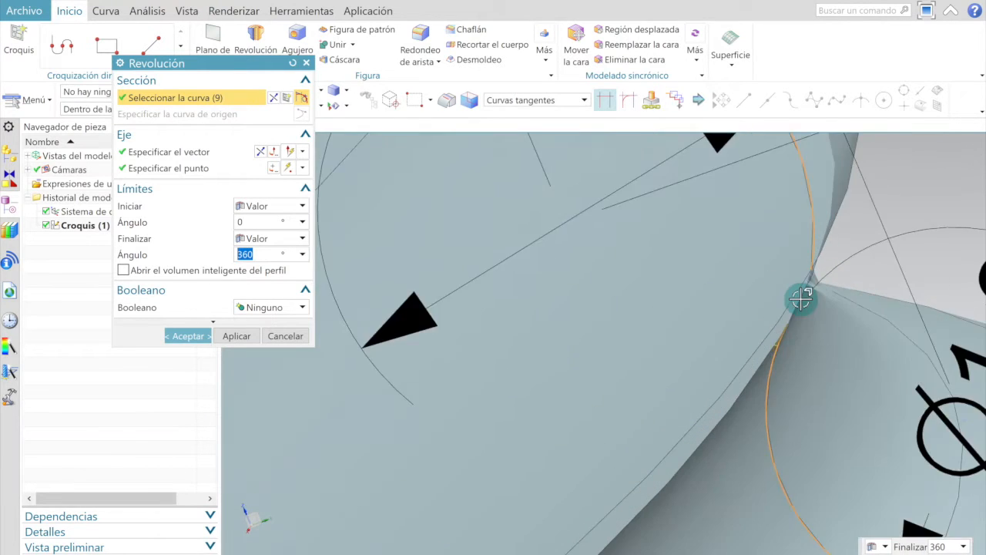
click(803, 290)
scroll(806, 286, down, 5)
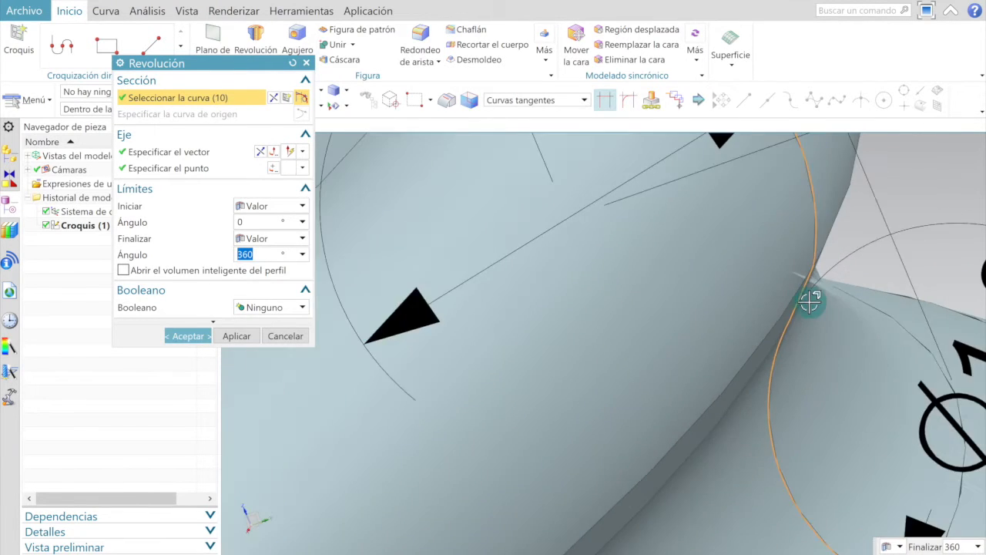
scroll(696, 272, down, 6)
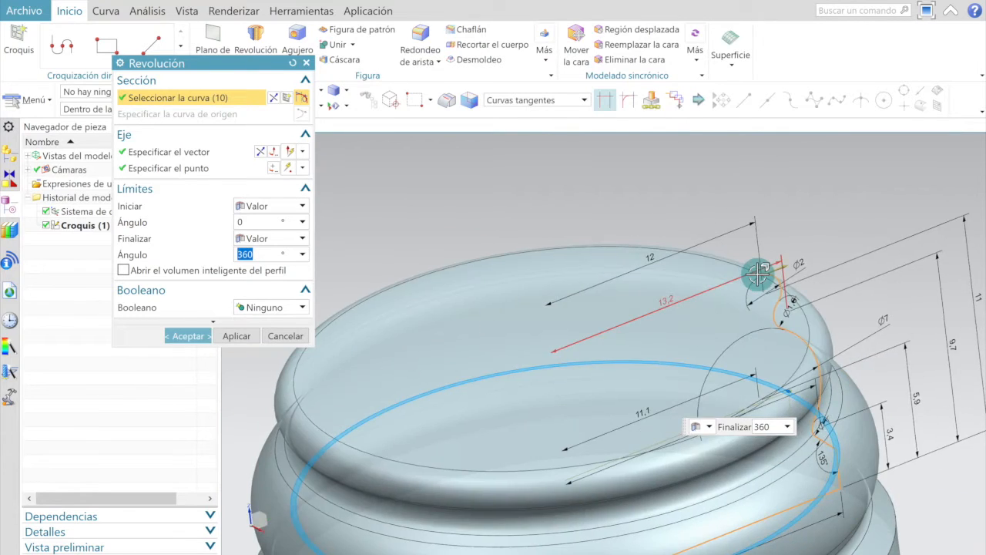
click(187, 336)
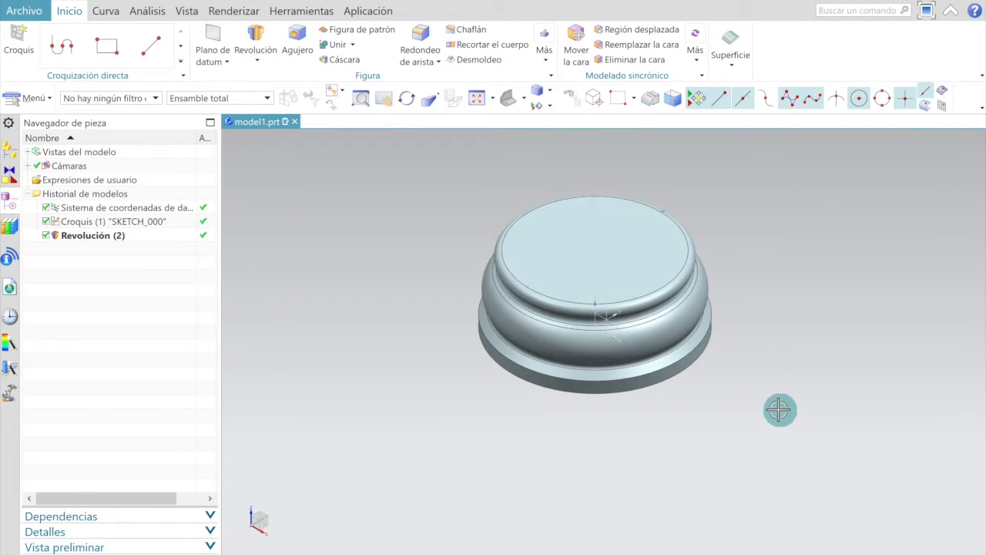
middle_drag(739, 386, 701, 357)
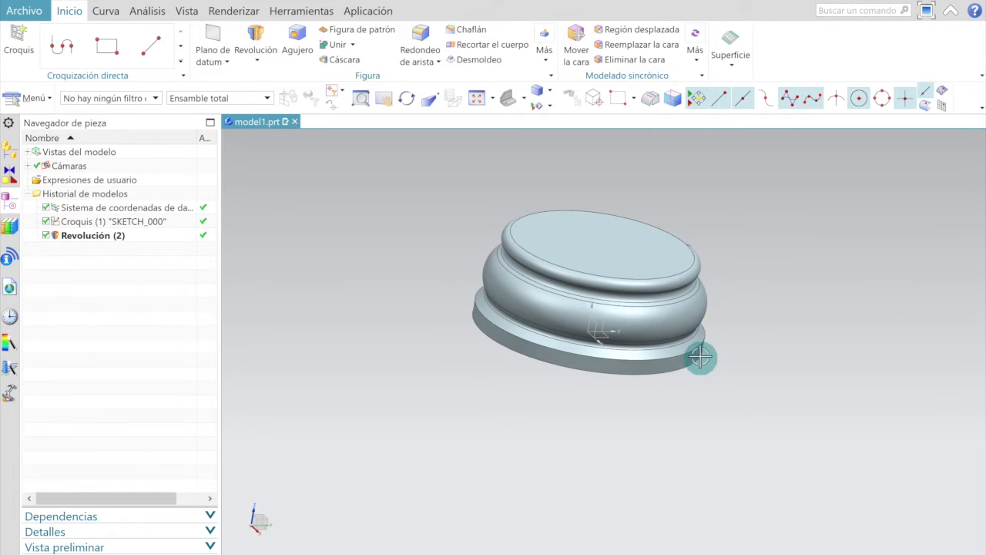
click(526, 99)
click(551, 121)
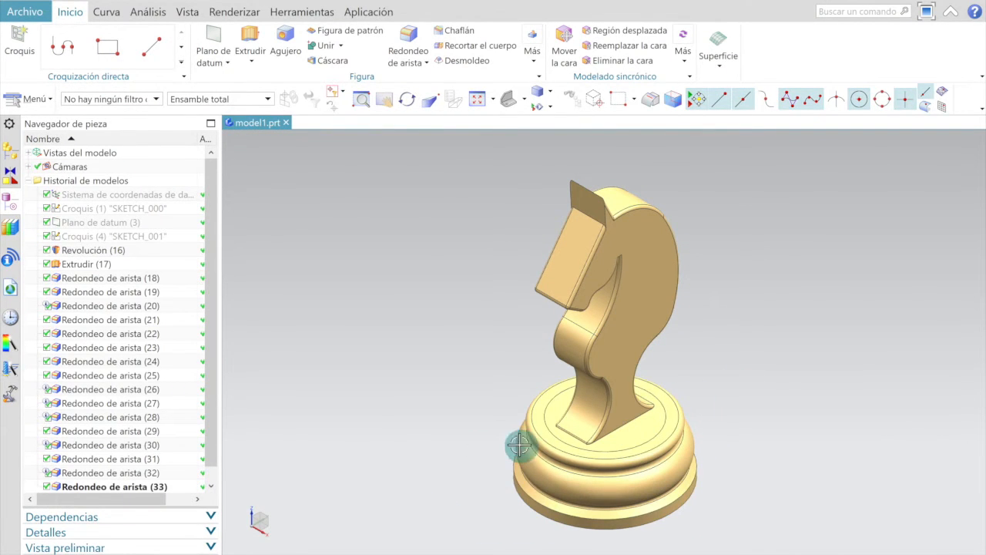
click(637, 449)
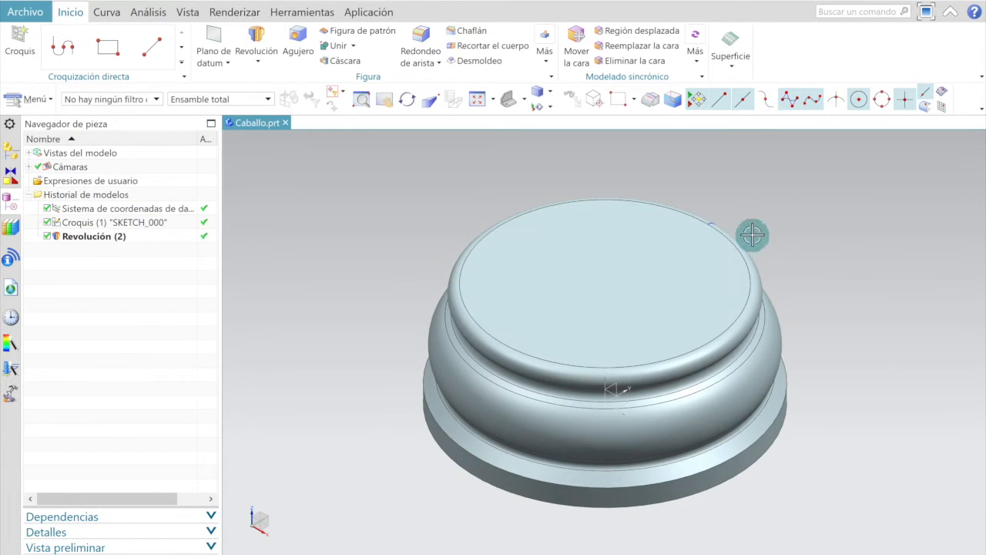
- Start a datum plane of type two lines through the coordinate system's Z axis and the base sketch's bottom line
middle_drag(366, 378, 352, 327)
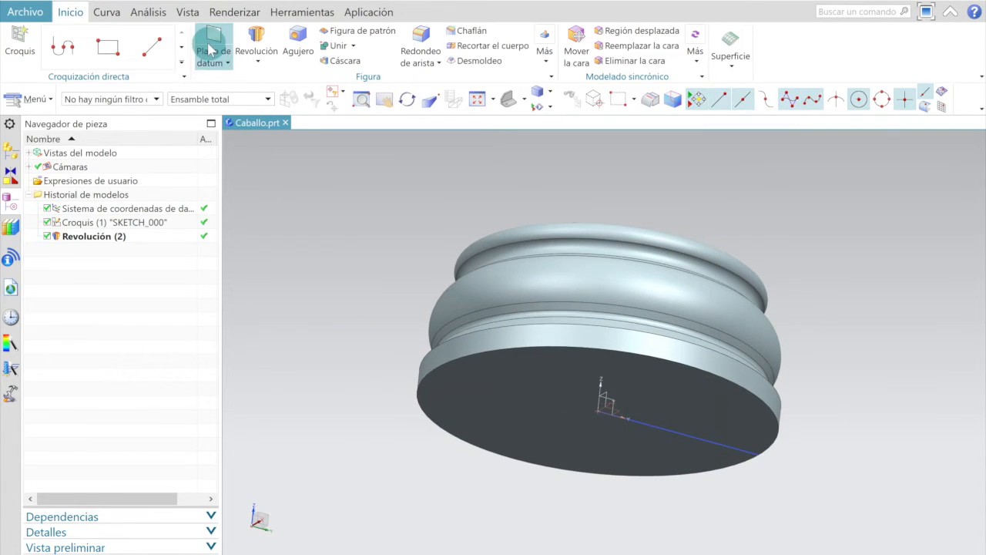
click(212, 34)
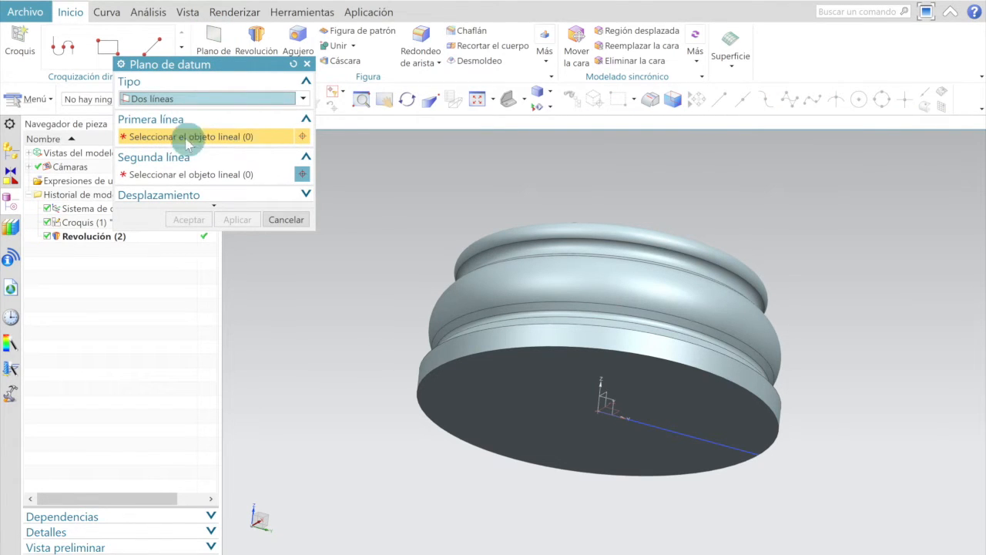
scroll(610, 404, up, 3)
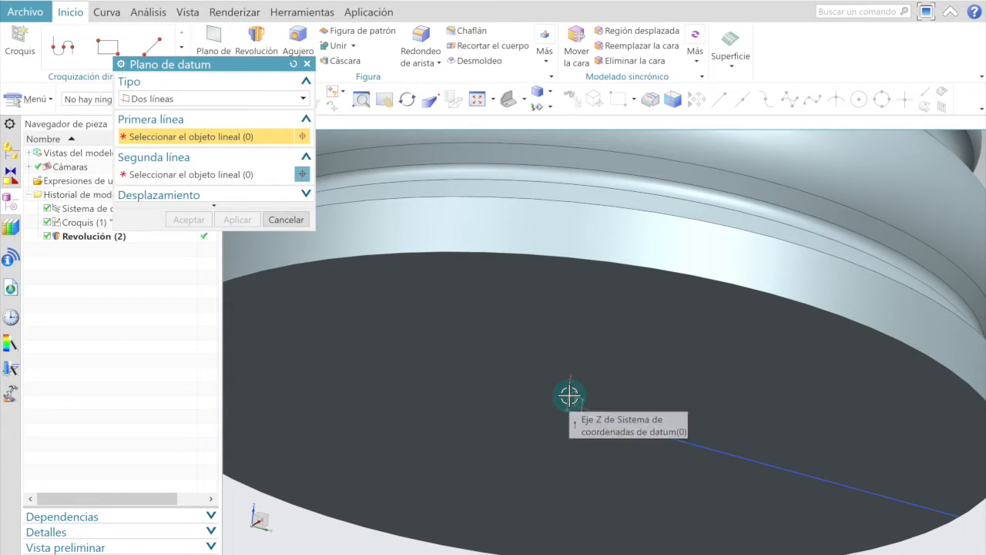
click(568, 395)
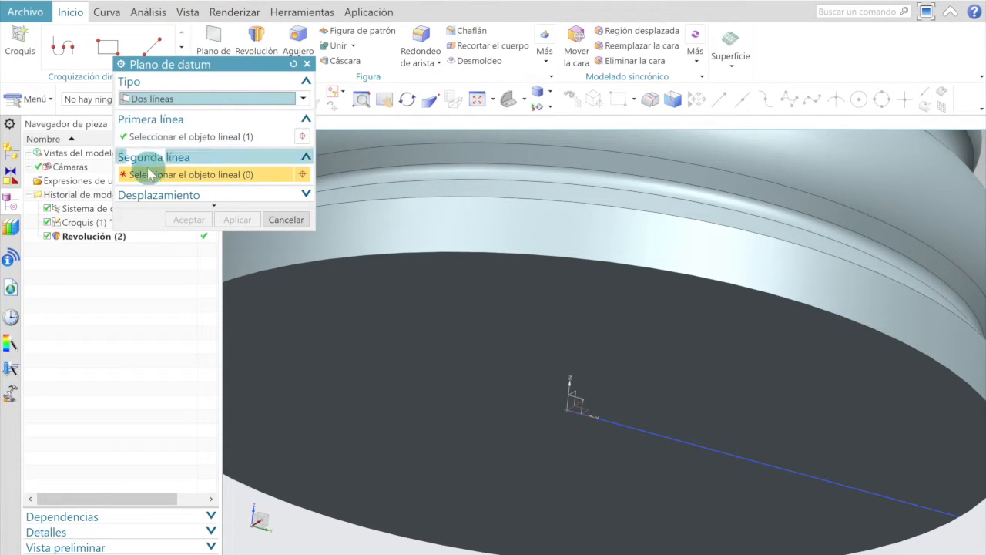
click(623, 423)
scroll(625, 420, down, 2)
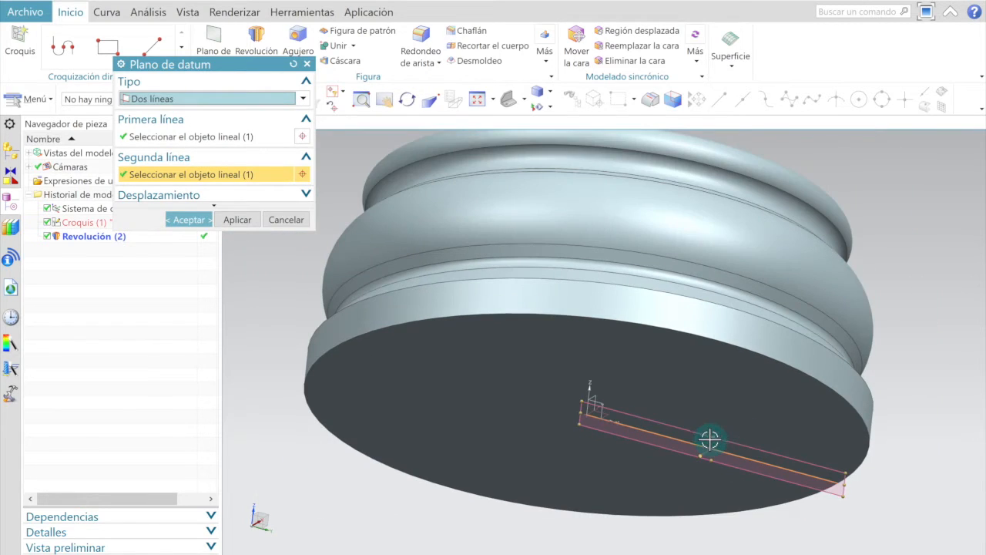
- Stretch the datum plane preview beyond the base to a length of about 25.7 mm and a height of about 45.5 mm
scroll(711, 438, down, 1)
scroll(710, 440, up, 1)
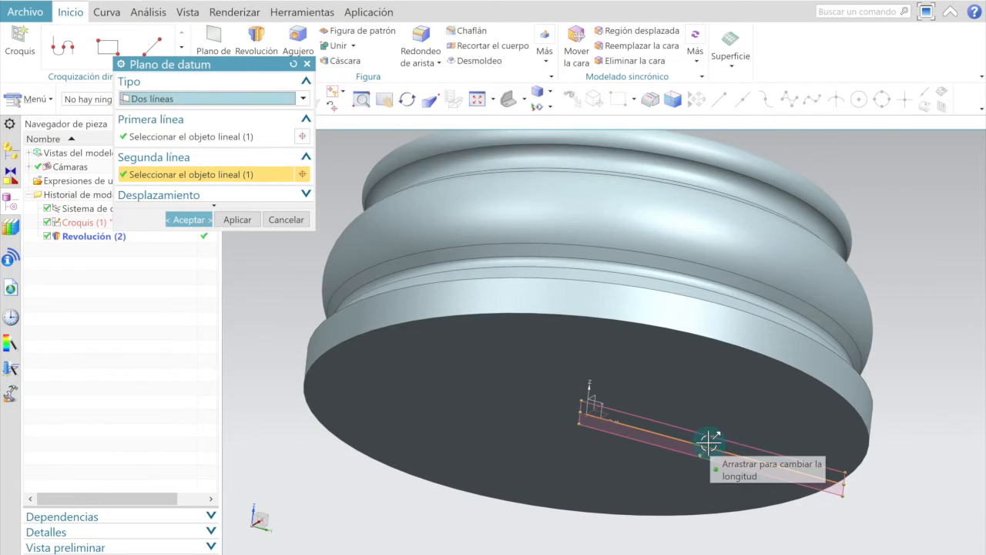
scroll(707, 440, down, 2)
drag(708, 440, 741, 163)
drag(814, 333, 884, 353)
drag(640, 286, 393, 219)
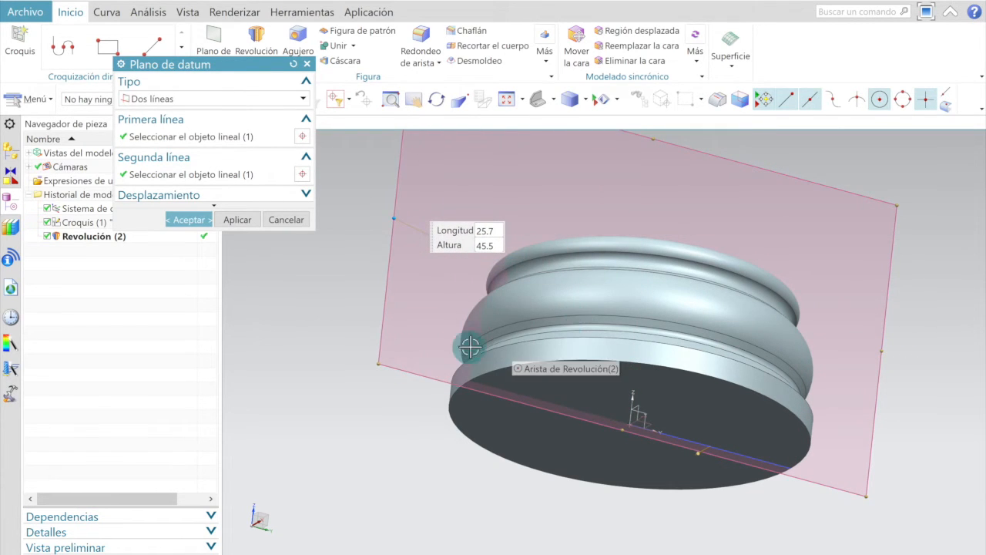
middle_drag(360, 422, 380, 478)
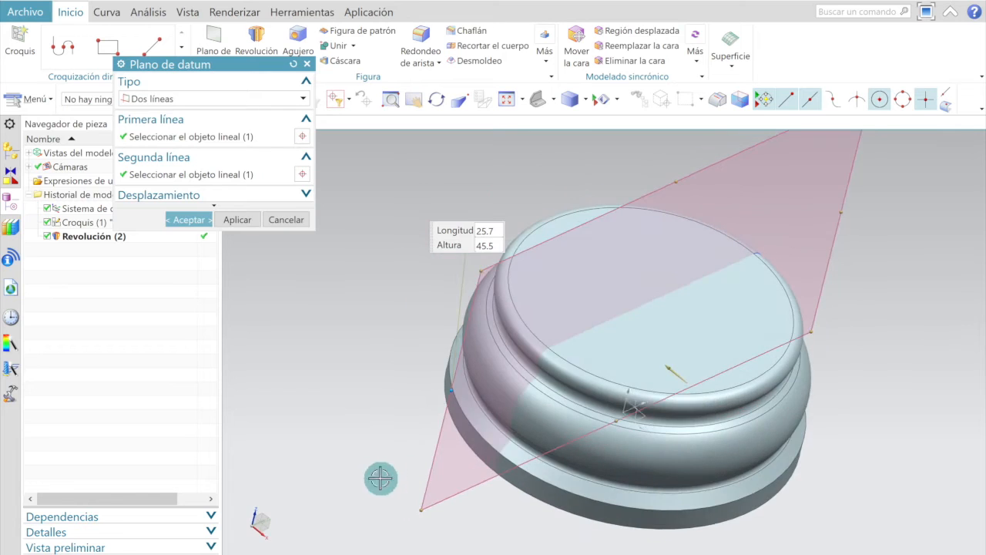
scroll(644, 378, down, 3)
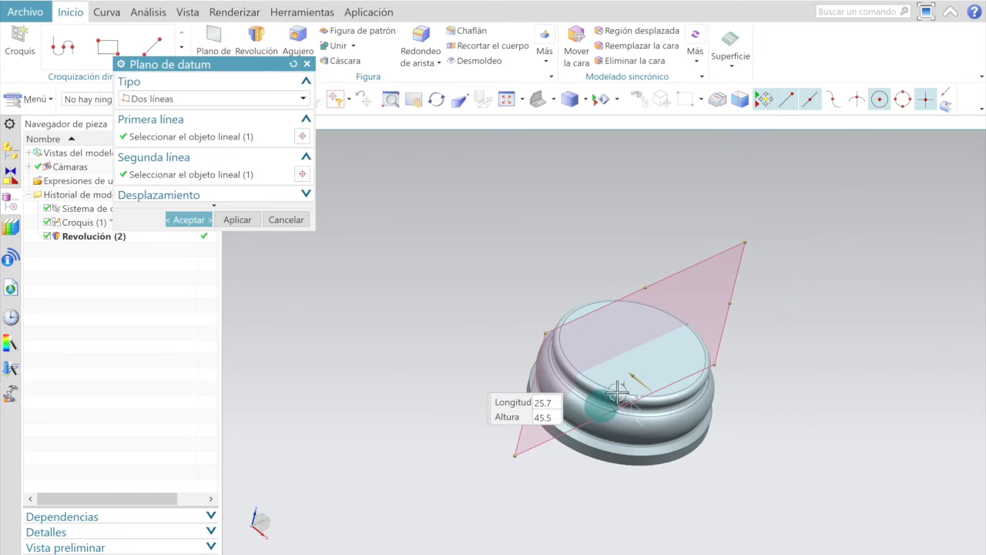
- Enlarge the datum plane to a length of about 73 mm and a height of about 62 mm and create it
click(551, 98)
click(583, 146)
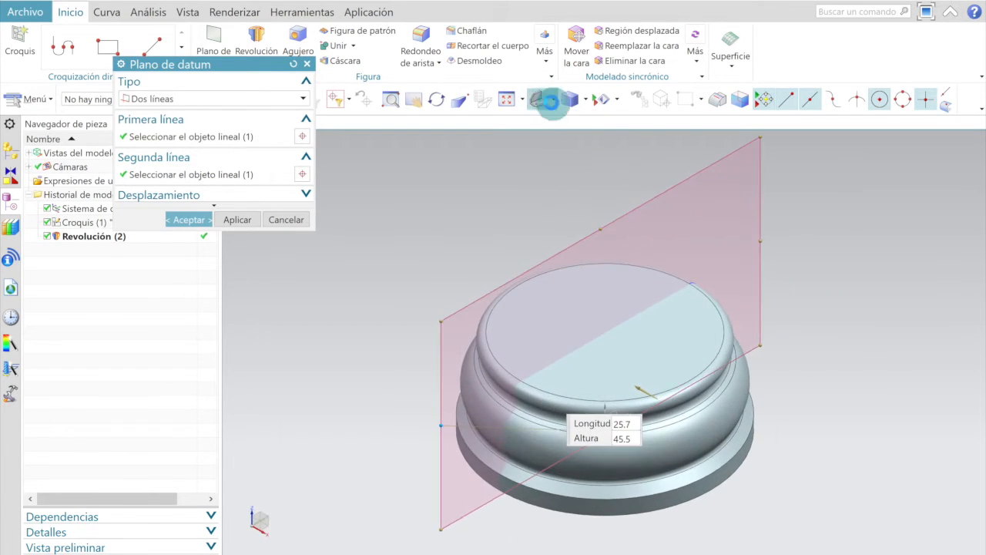
scroll(587, 240, down, 2)
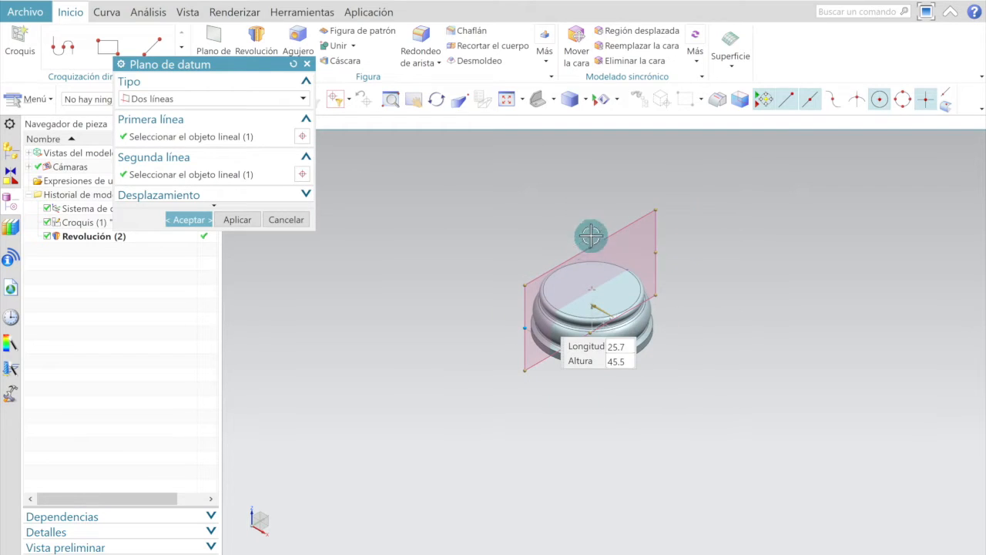
drag(590, 247, 589, 166)
drag(529, 287, 506, 297)
drag(656, 215, 689, 205)
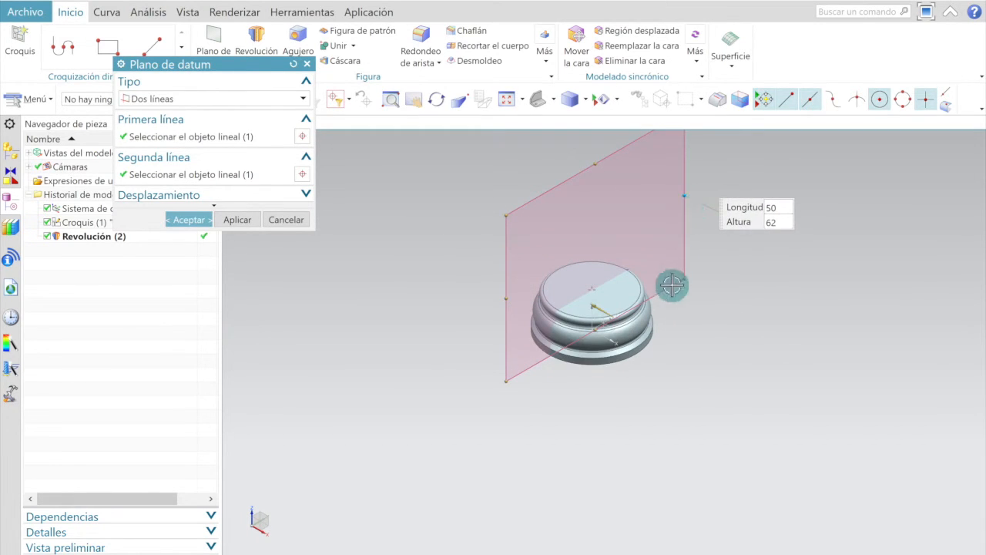
scroll(671, 285, down, 2)
scroll(635, 214, up, 2)
drag(620, 204, 600, 128)
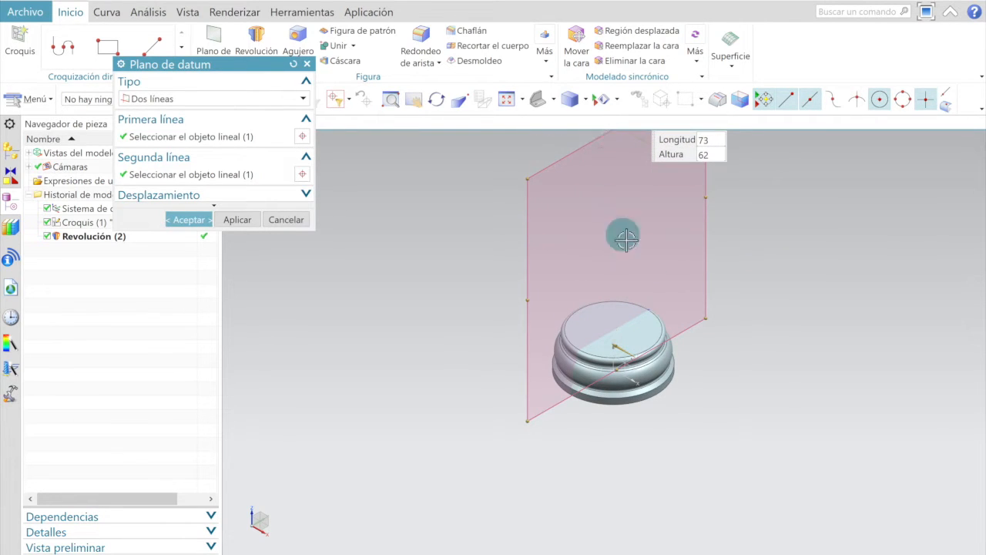
scroll(697, 246, down, 2)
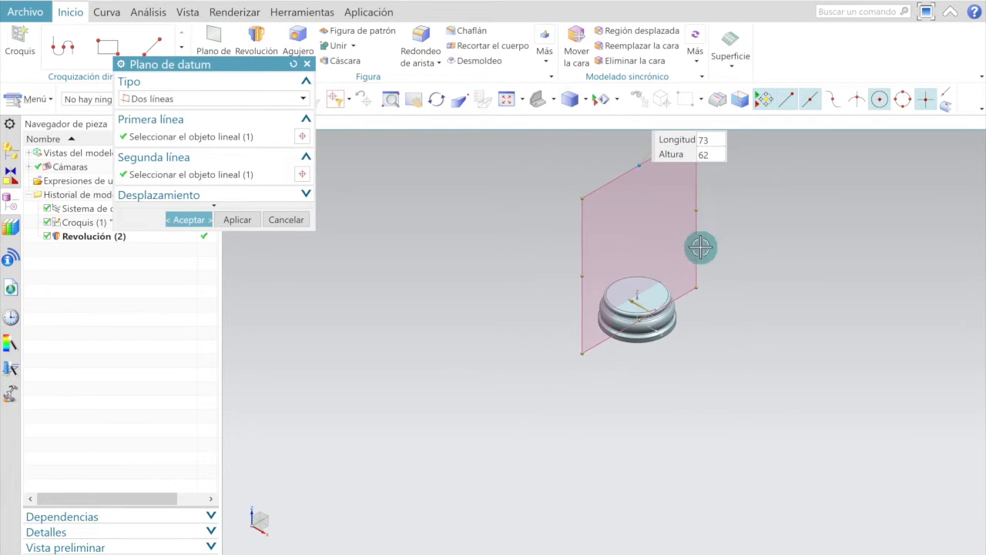
click(186, 220)
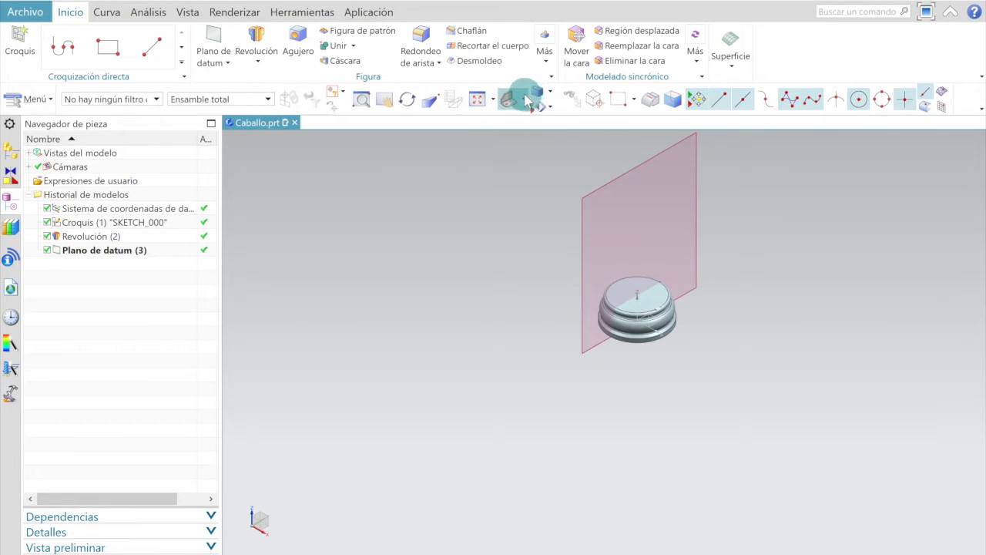
- Orient the model to the right view and examine the knight's body and head profile dimensions in the PDF drawing
click(527, 100)
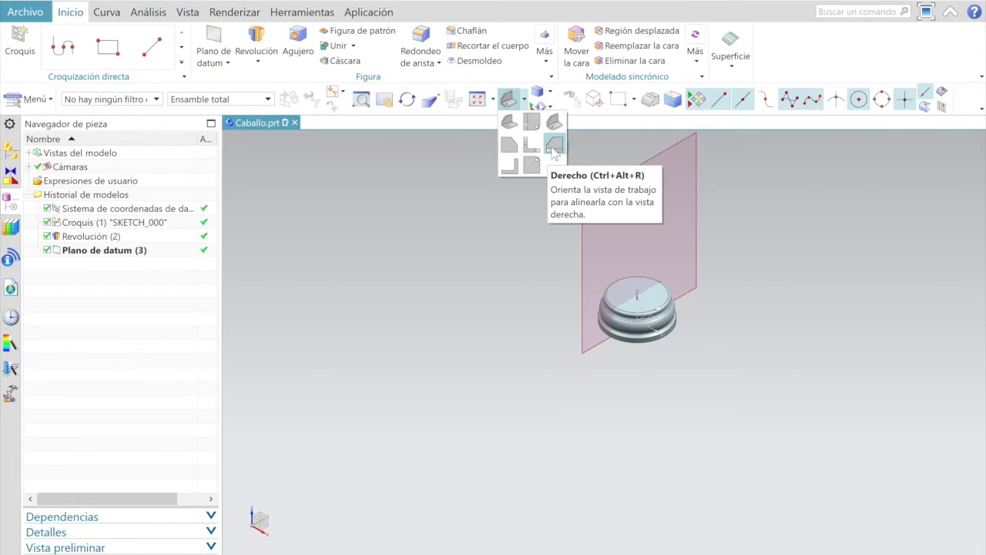
click(554, 146)
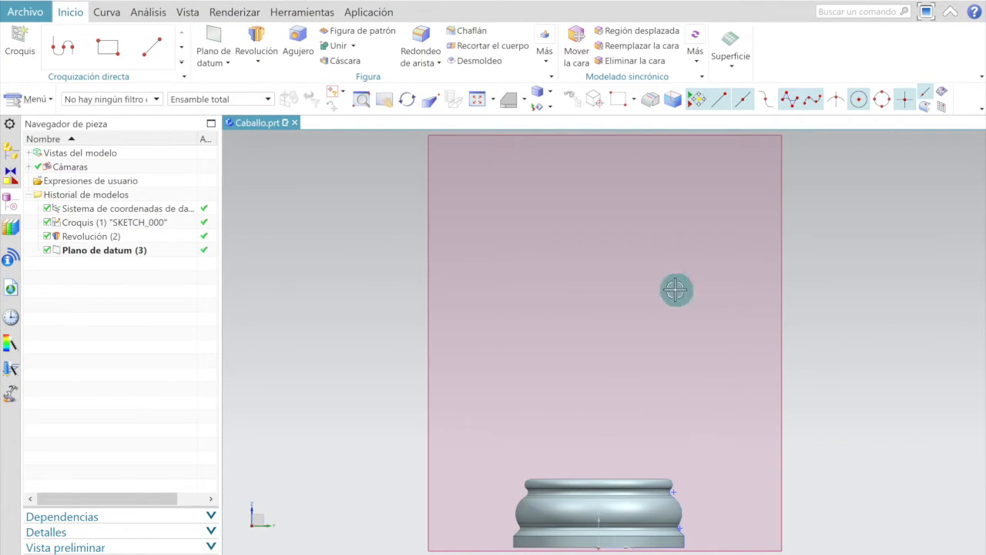
click(396, 554)
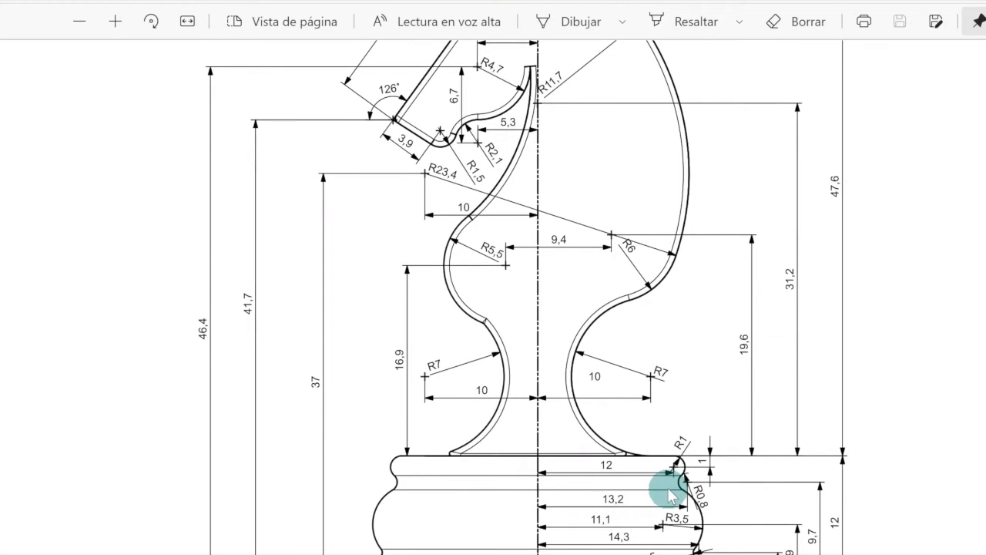
scroll(671, 487, up, 3)
scroll(609, 408, up, 3)
scroll(508, 146, down, 1)
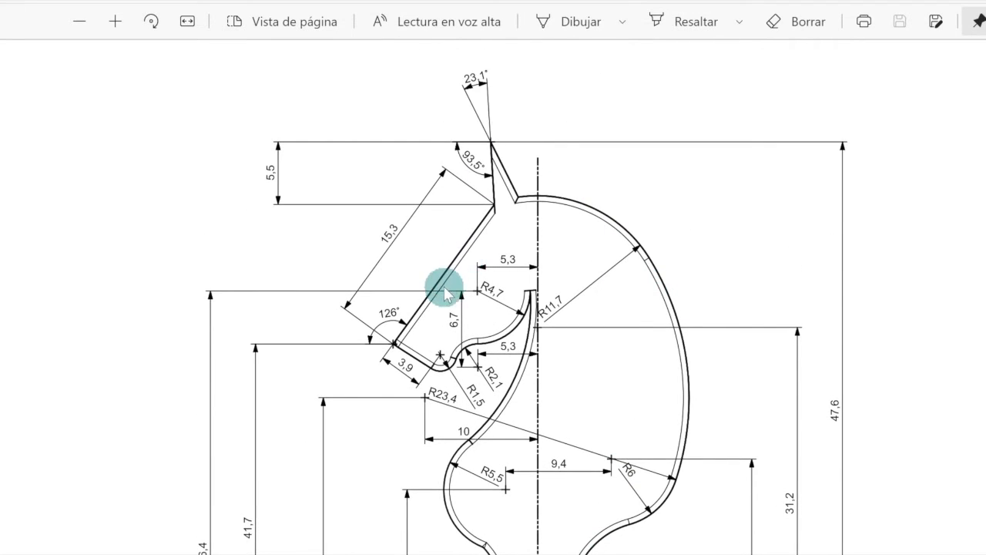
scroll(447, 284, down, 2)
scroll(526, 345, down, 3)
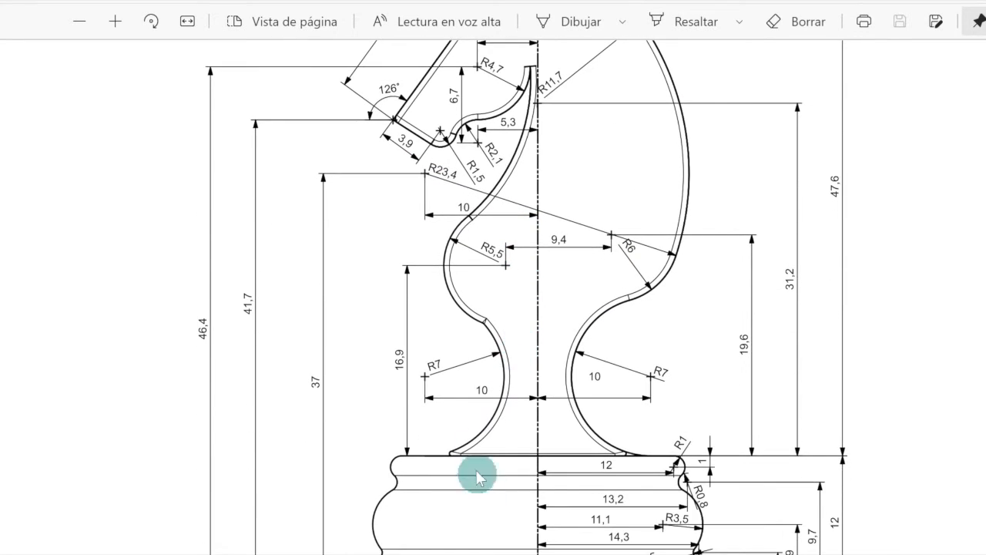
click(385, 554)
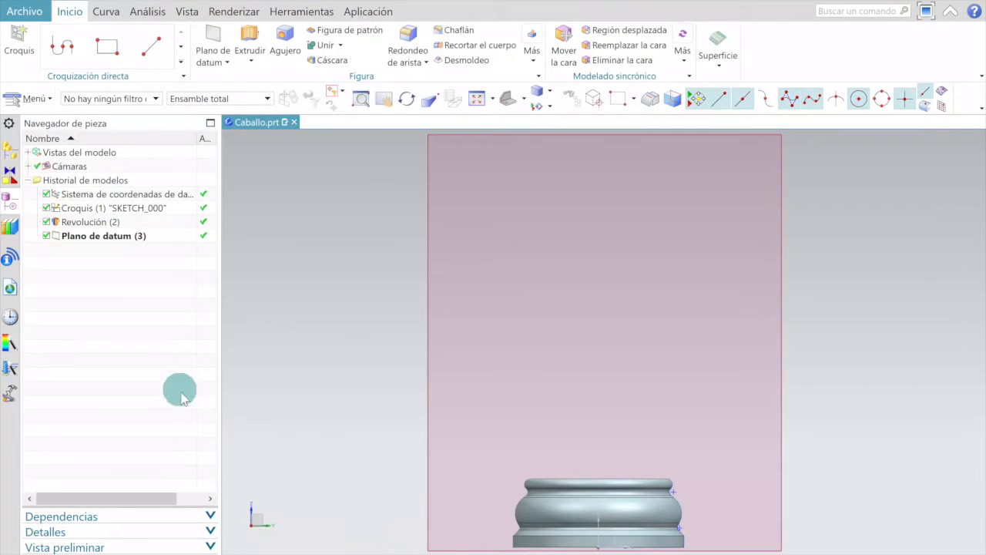
- Hide the base's revolve profile sketch
click(107, 208)
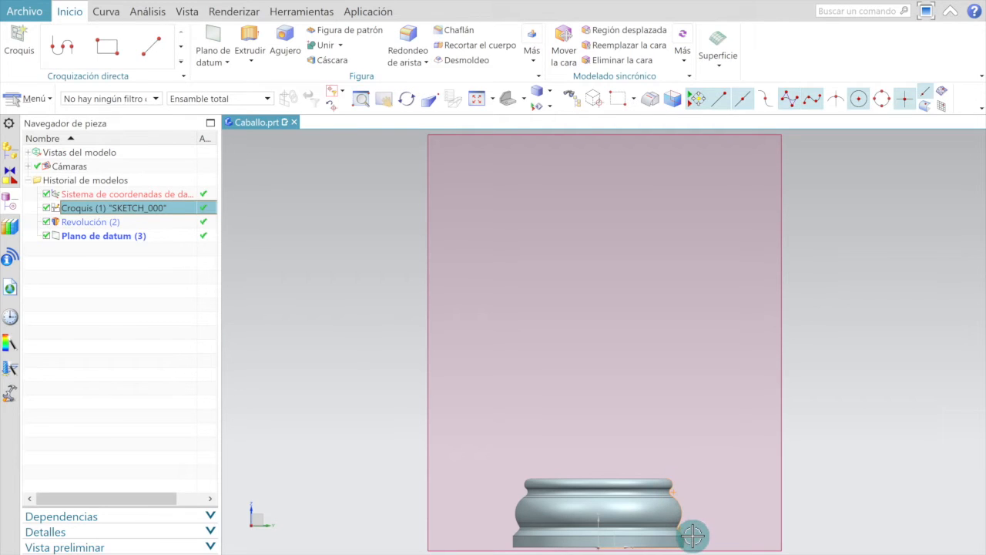
right_click(135, 211)
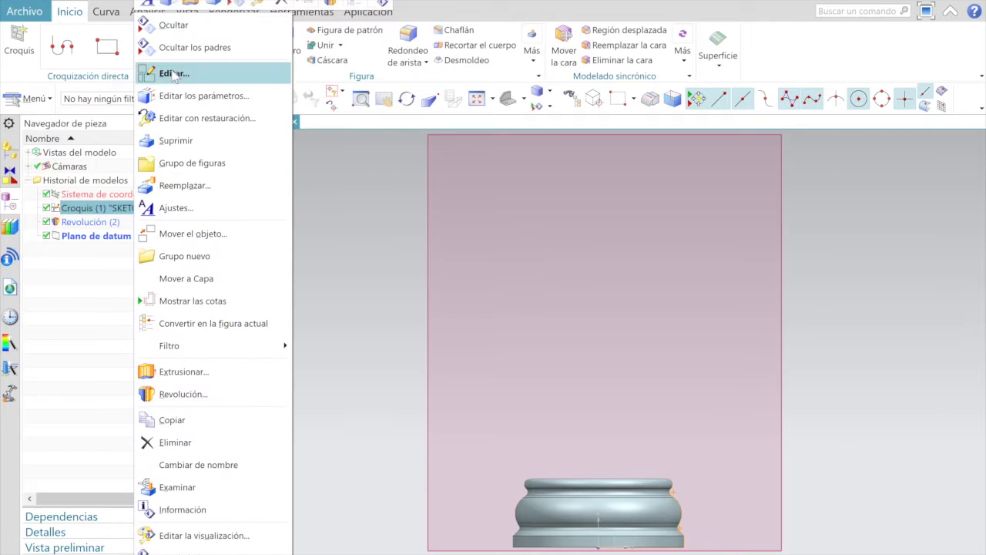
click(170, 31)
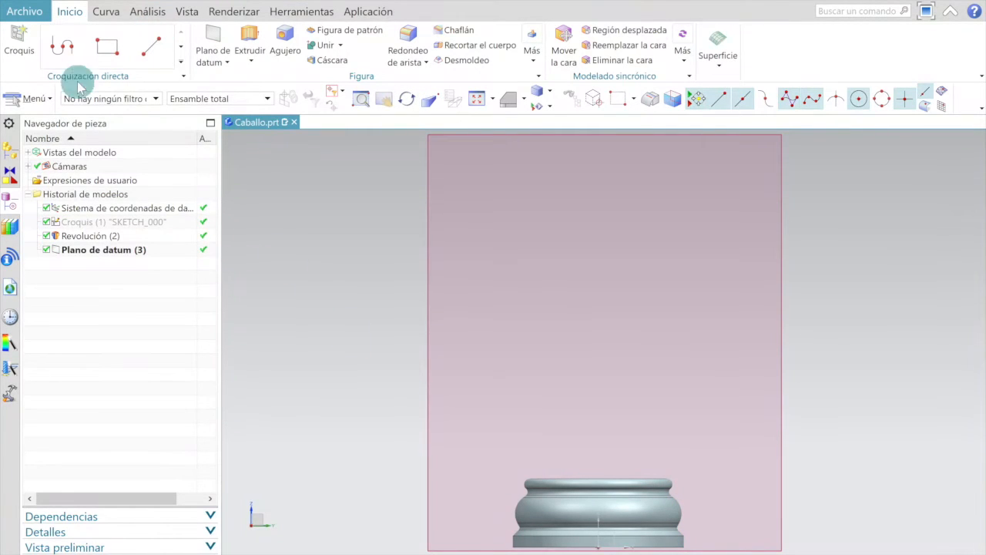
- Create a new on-plane sketch on the YZ plane of the datum coordinate system
click(17, 44)
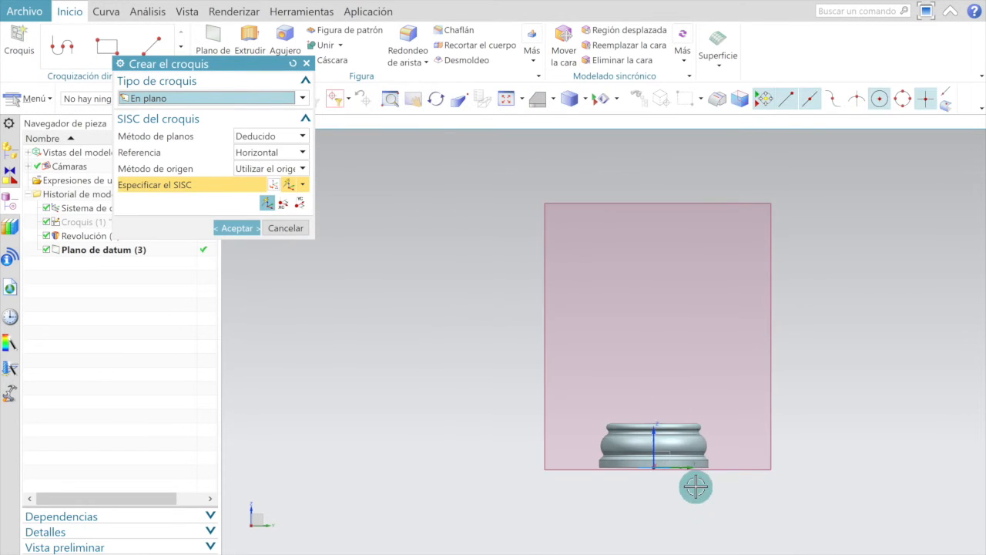
scroll(696, 486, up, 5)
middle_drag(577, 438, 506, 387)
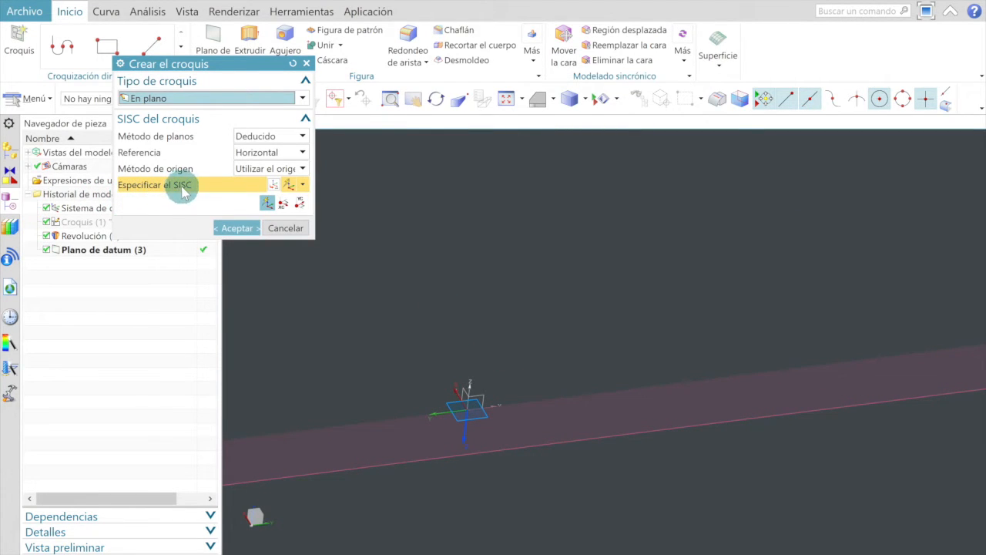
middle_drag(504, 415, 446, 392)
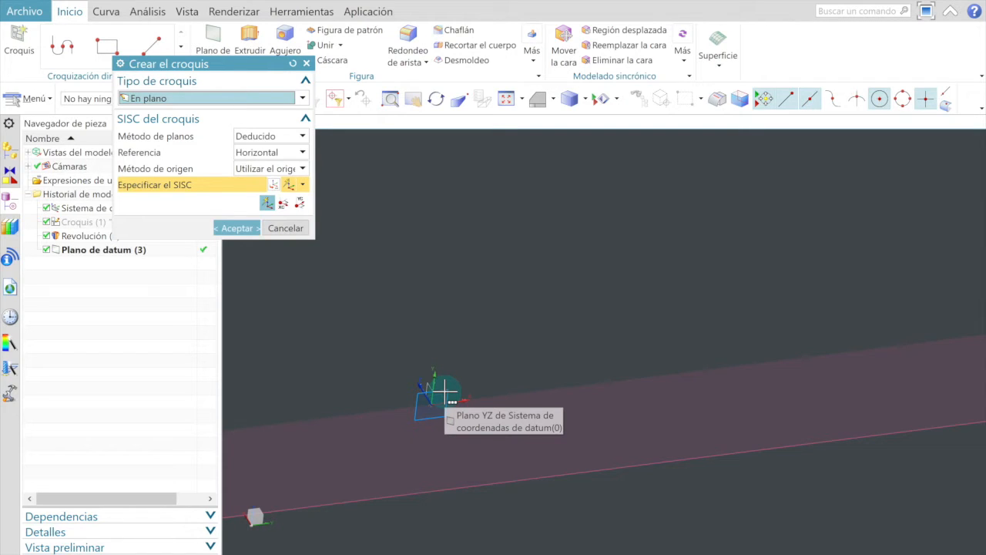
click(445, 392)
click(445, 391)
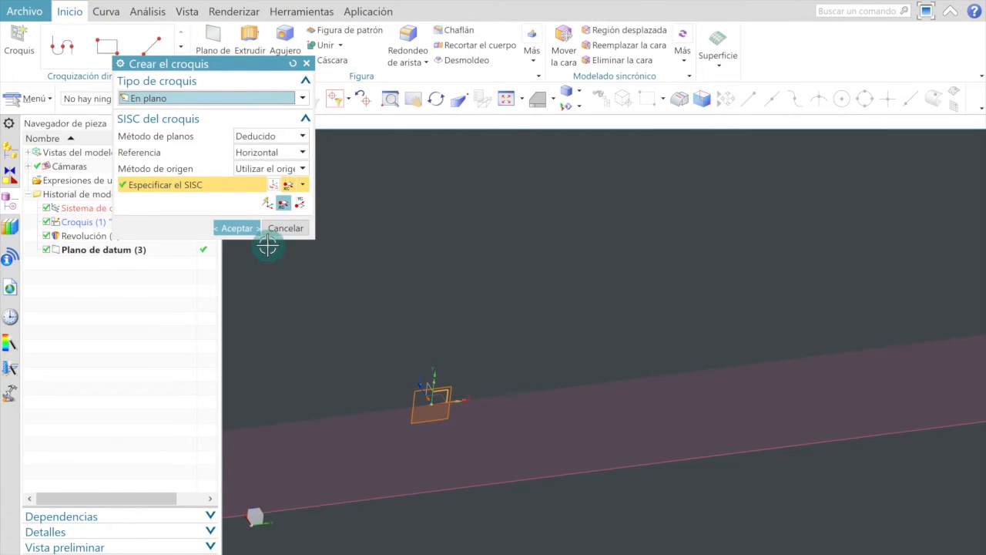
click(253, 230)
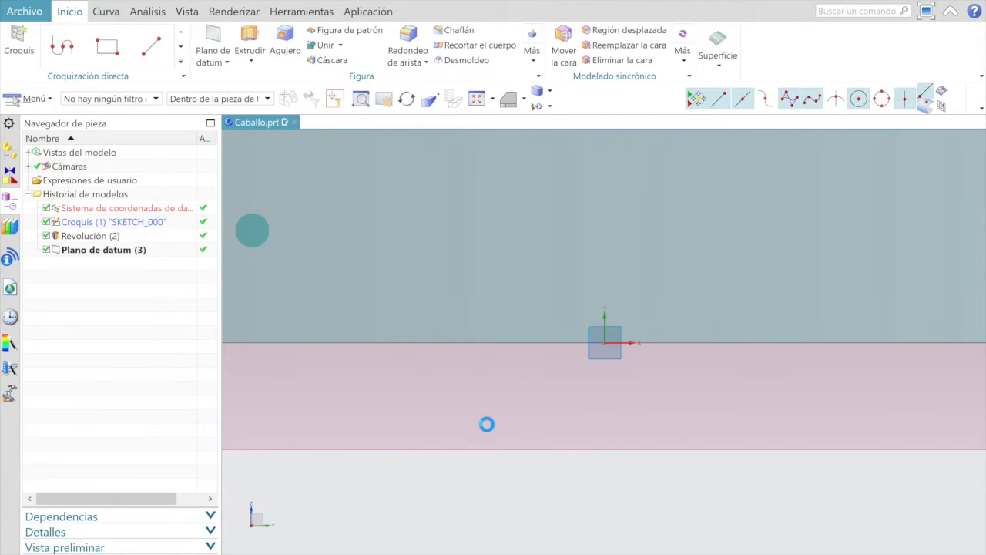
click(522, 459)
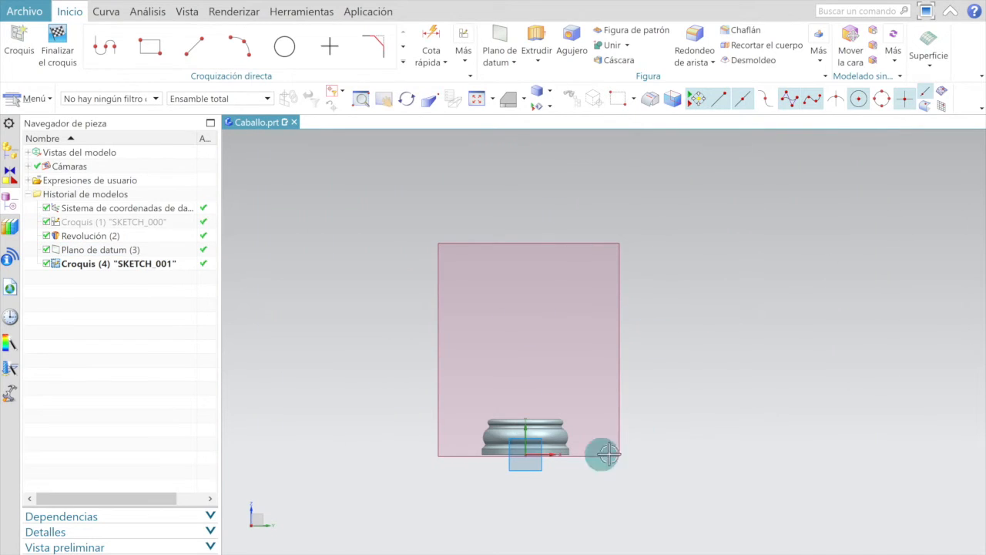
- Check the R7 arc centres in the PDF drawing and place two sketch points above the base, about 7.6 mm right and 6.2 mm left of the axis
click(416, 553)
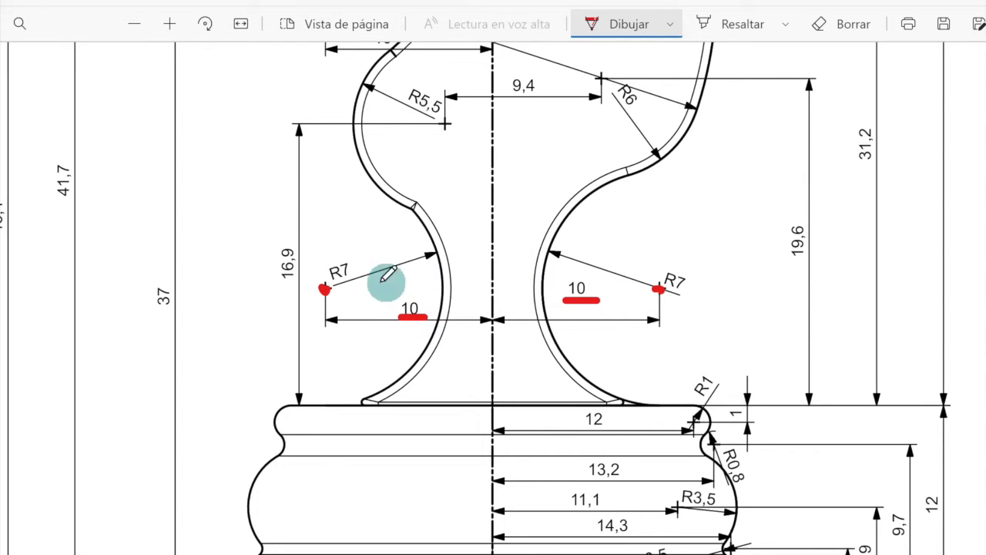
key(alt+Tab)
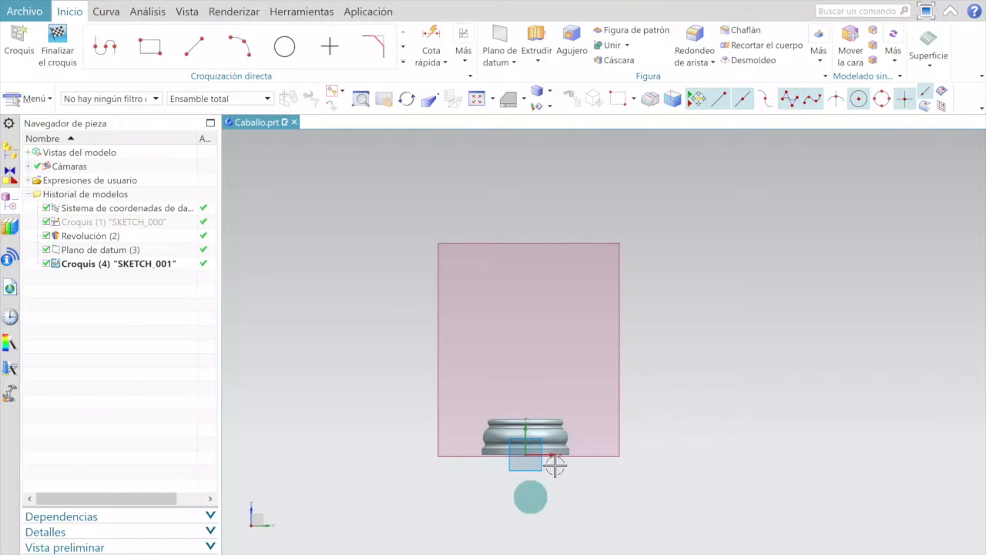
scroll(546, 436, down, 1)
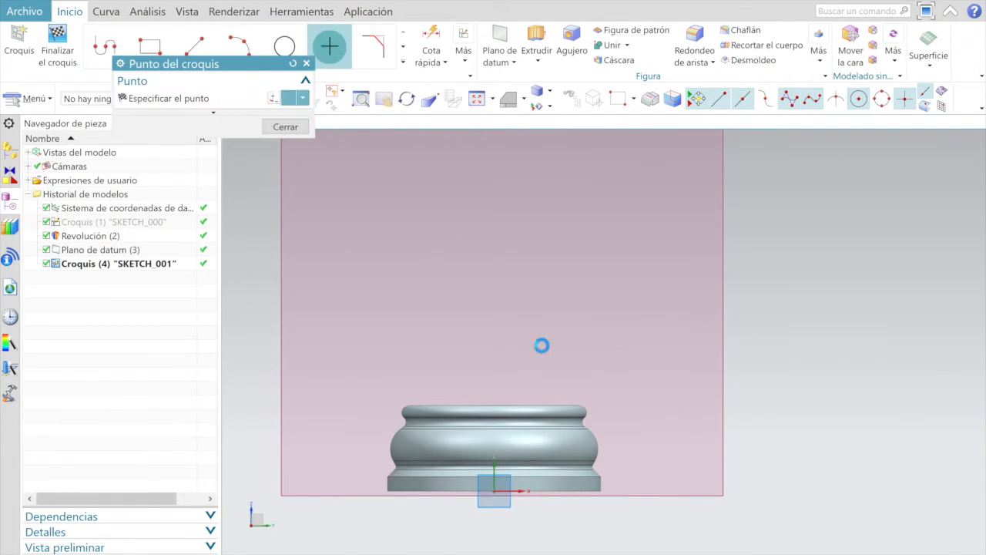
scroll(554, 383, down, 1)
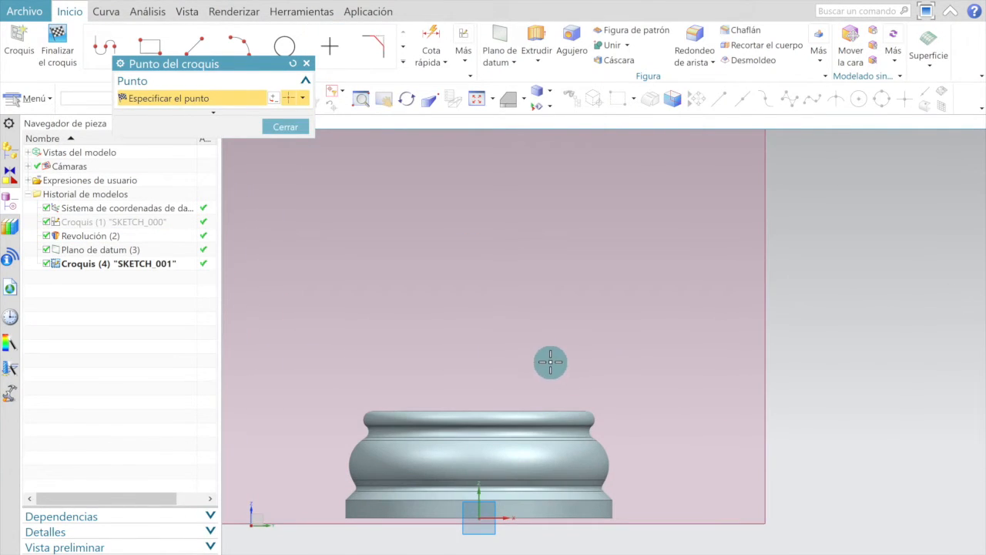
click(547, 361)
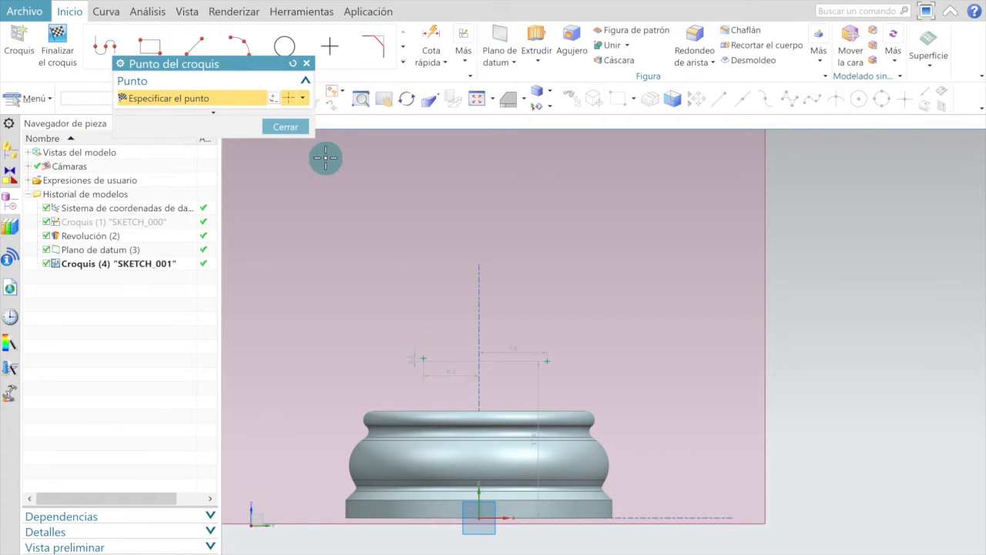
click(296, 130)
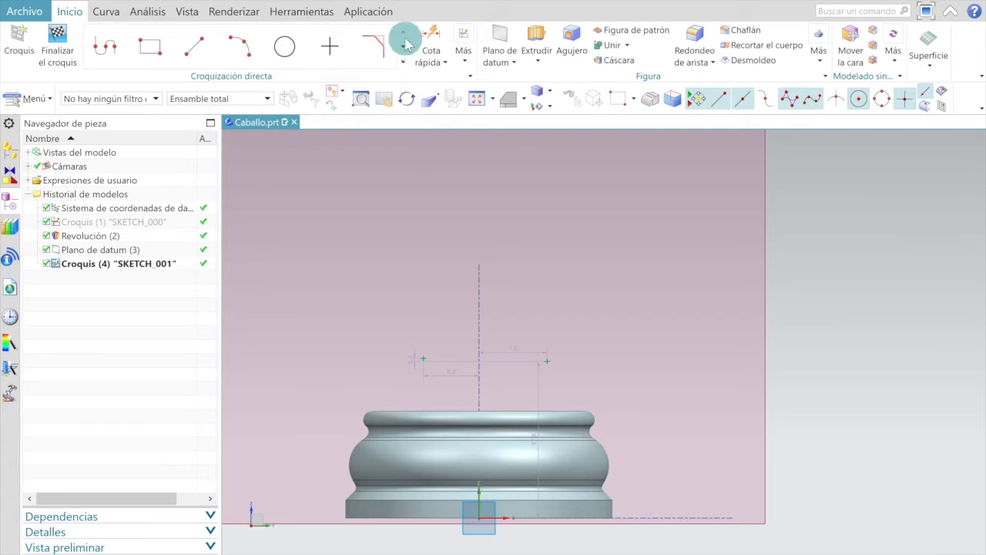
- Dimension the horizontal distance from the vertical axis to the point right of it as 10 mm
click(429, 37)
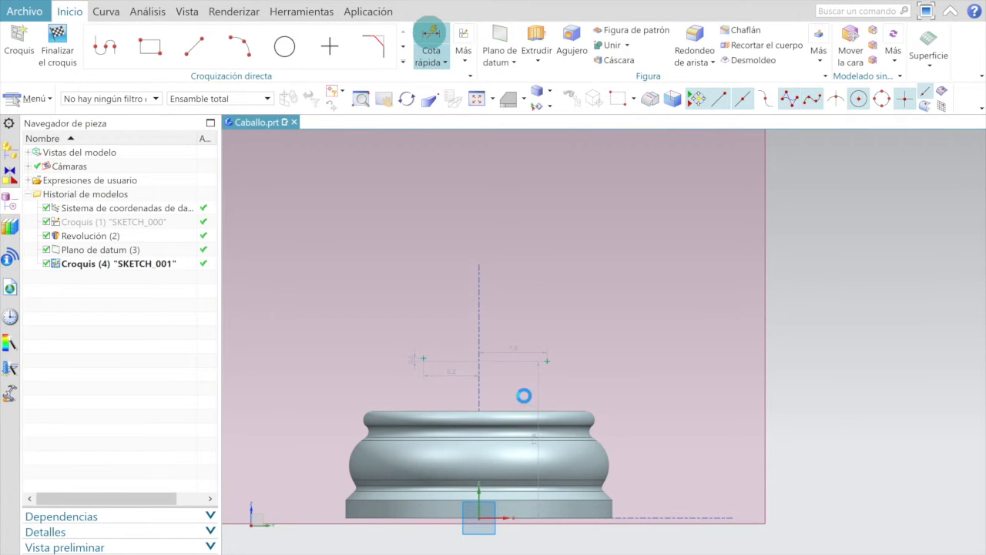
scroll(515, 379, up, 3)
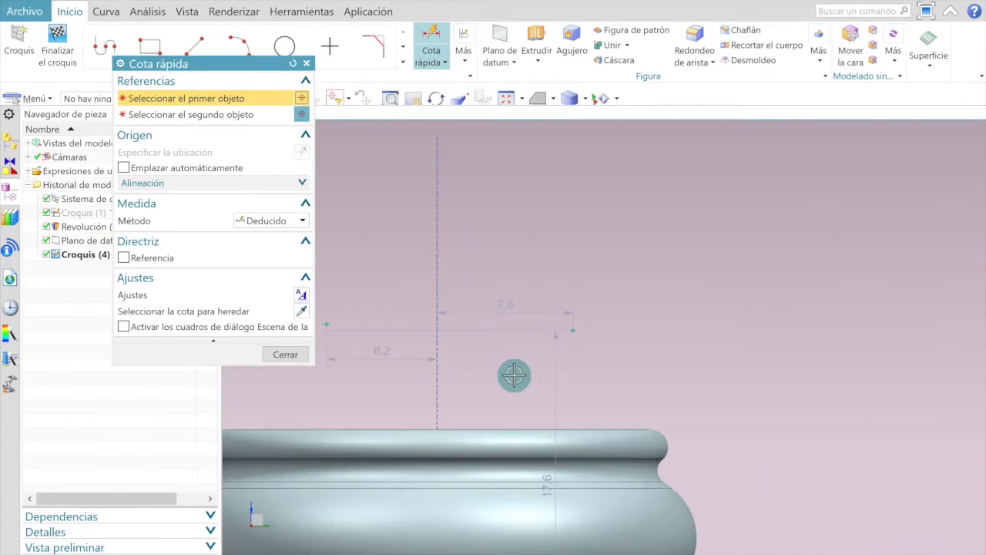
click(437, 309)
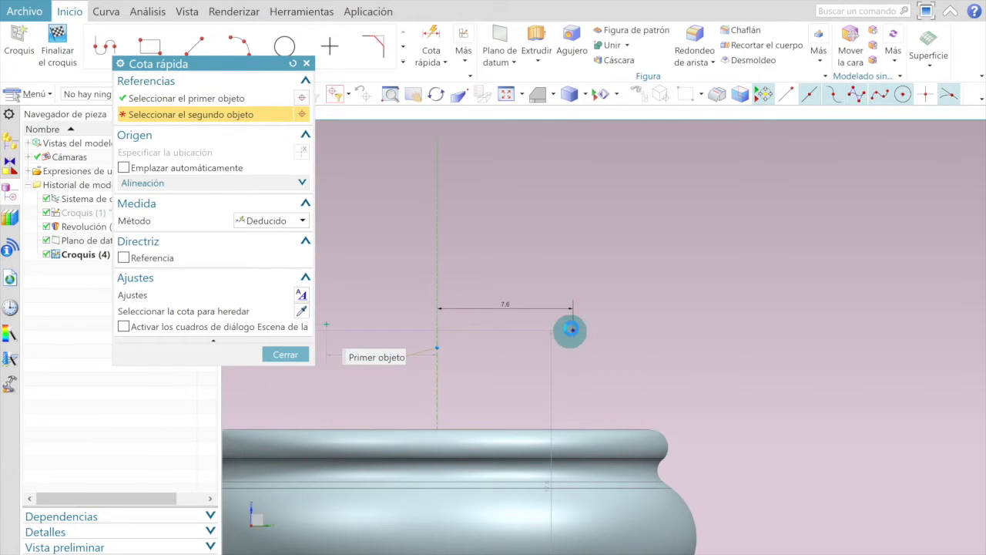
click(516, 273)
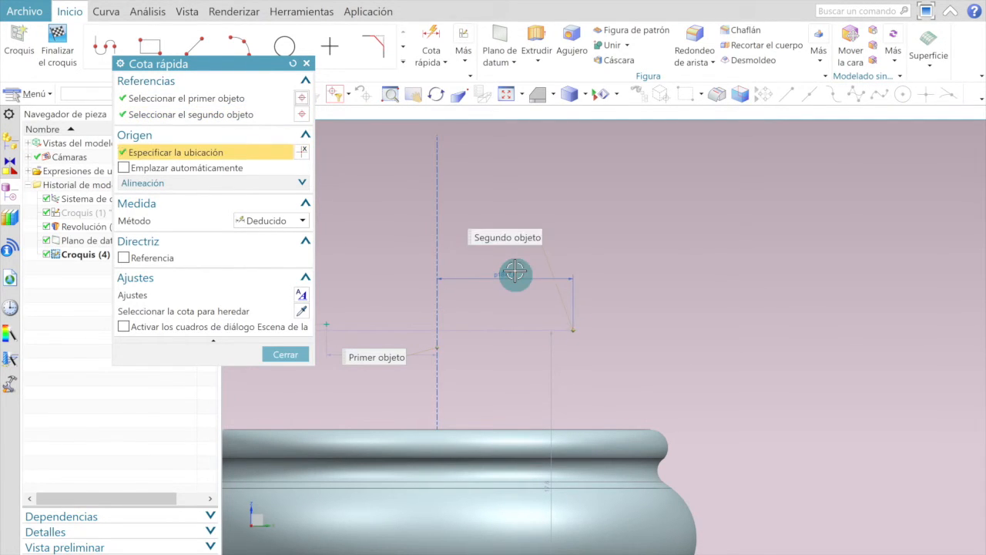
click(516, 274)
scroll(502, 272, up, 3)
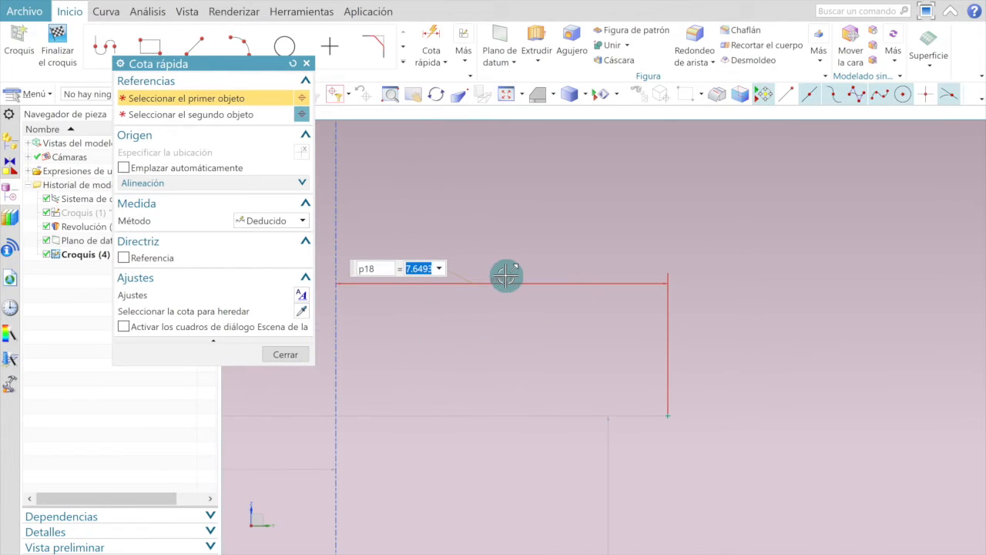
text(10)
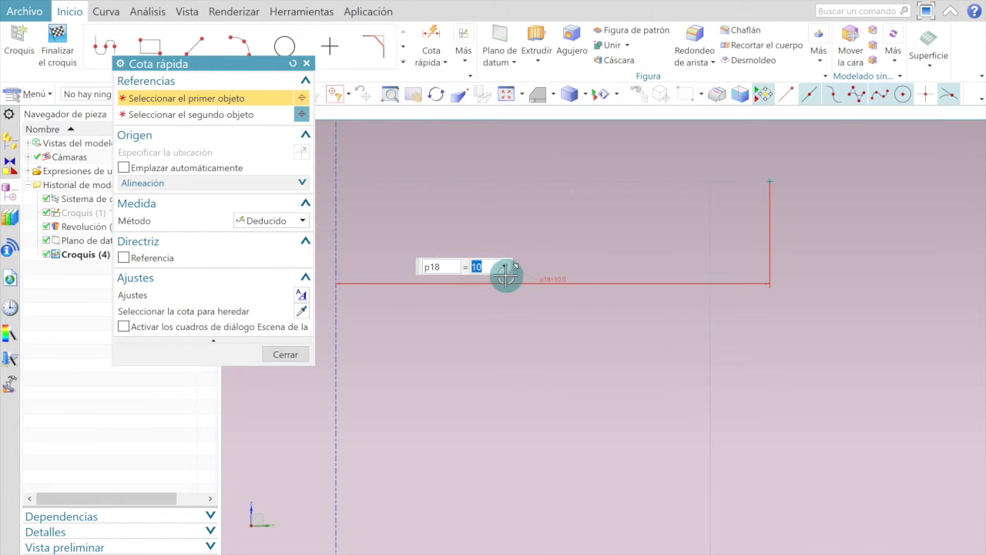
key(Return)
click(281, 353)
- Set the horizontal distance between the vertical axis and the point left of it to 10 mm
scroll(592, 277, down, 1)
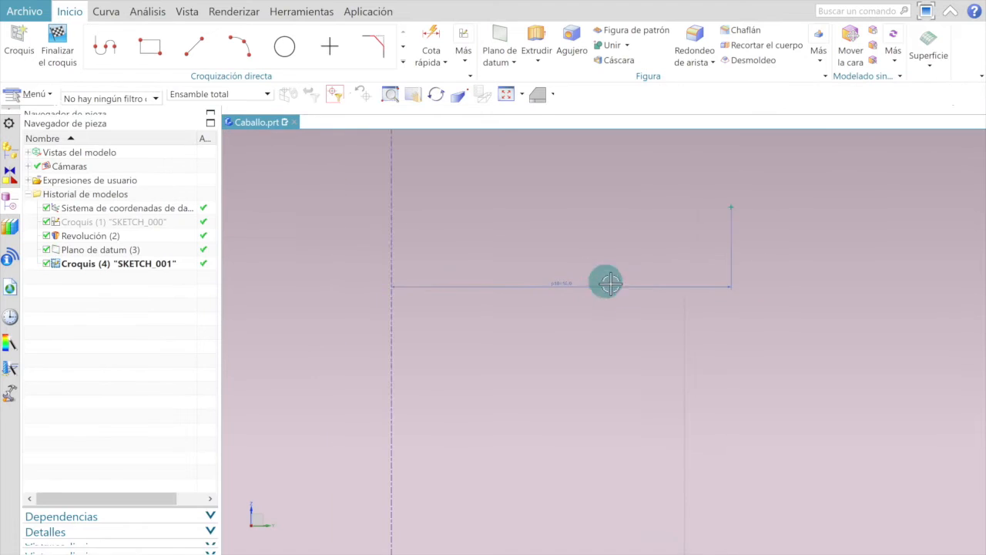
scroll(766, 286, down, 4)
scroll(532, 233, up, 5)
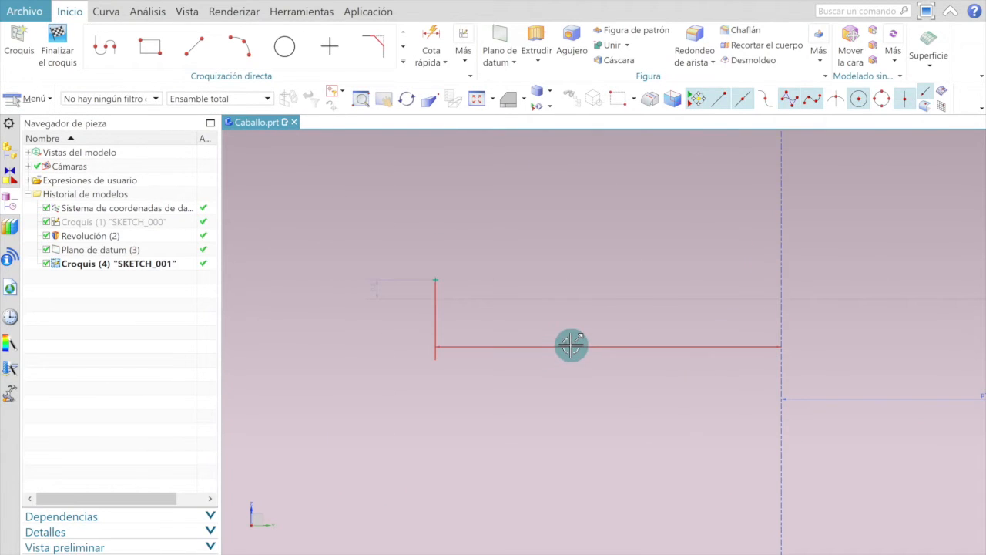
click(568, 345)
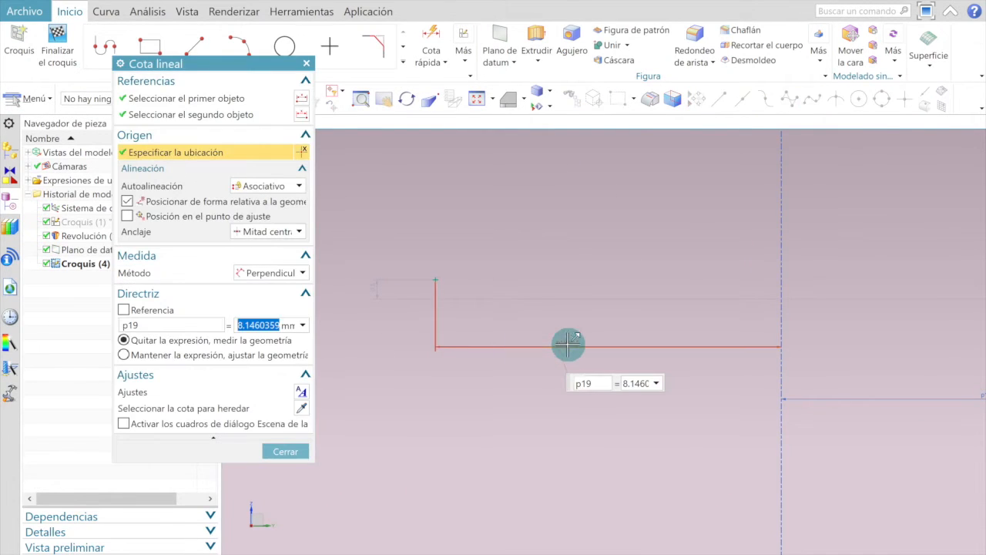
text(10)
key(Return)
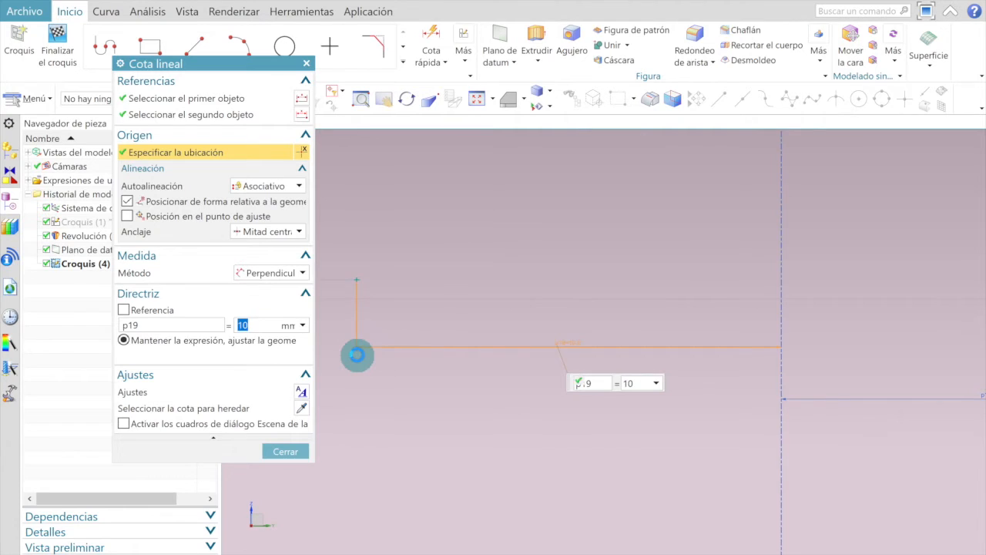
click(285, 451)
scroll(583, 339, down, 5)
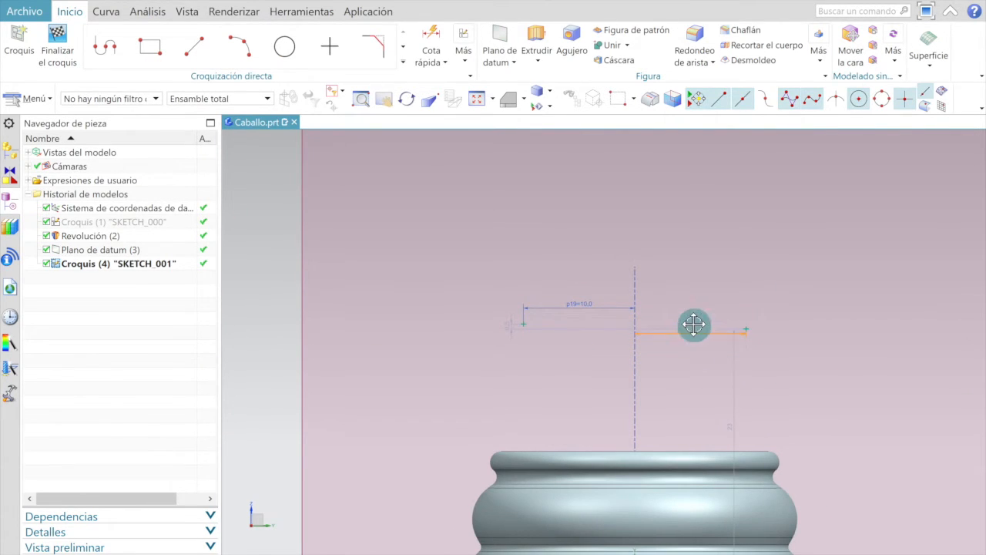
- Add a vertical dimension of 7 mm between the point right of the axis and the base's top edge
scroll(756, 389, up, 5)
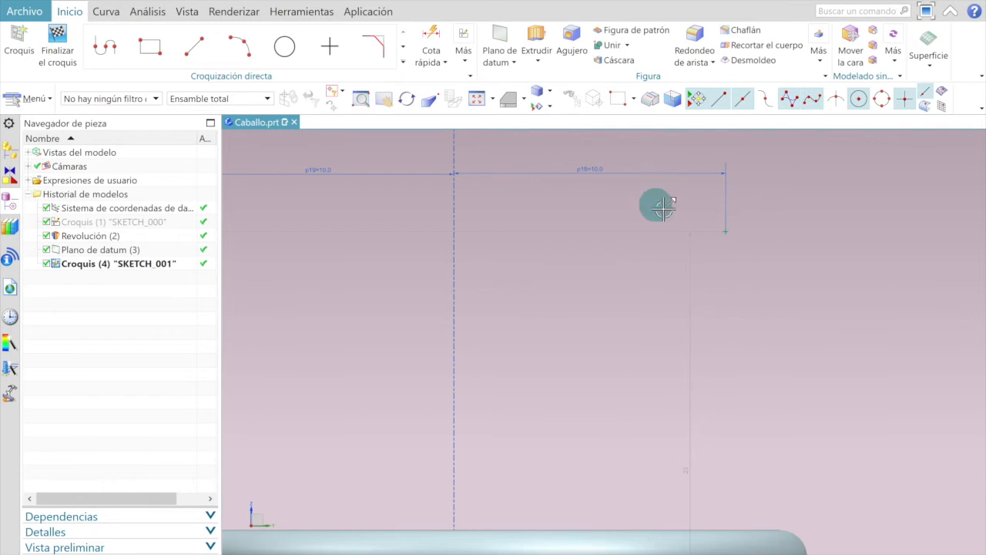
scroll(806, 223, down, 1)
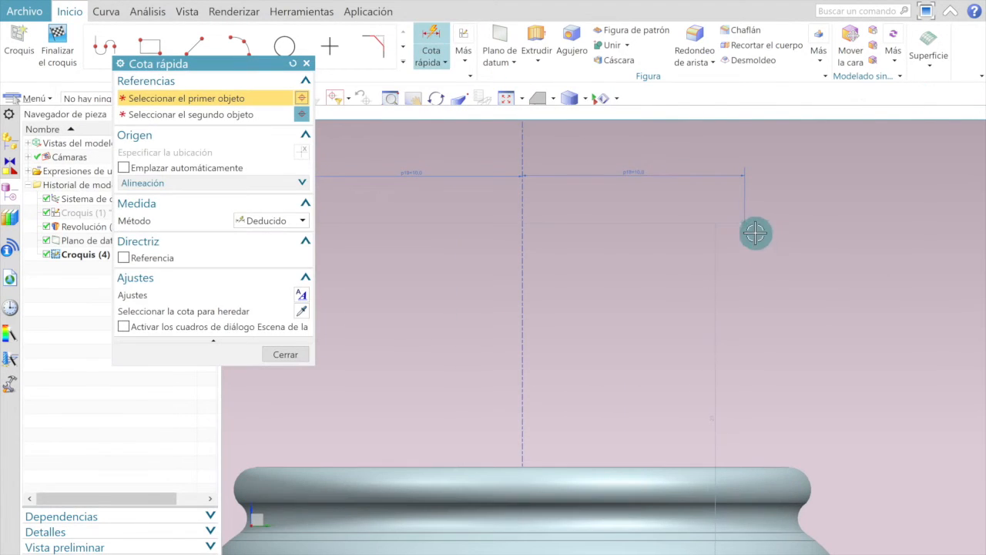
click(744, 222)
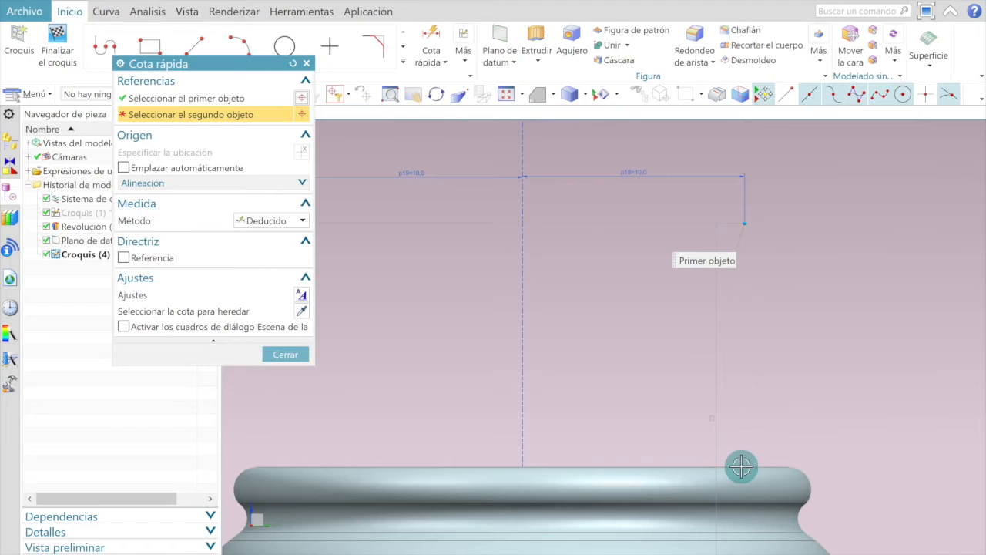
click(741, 465)
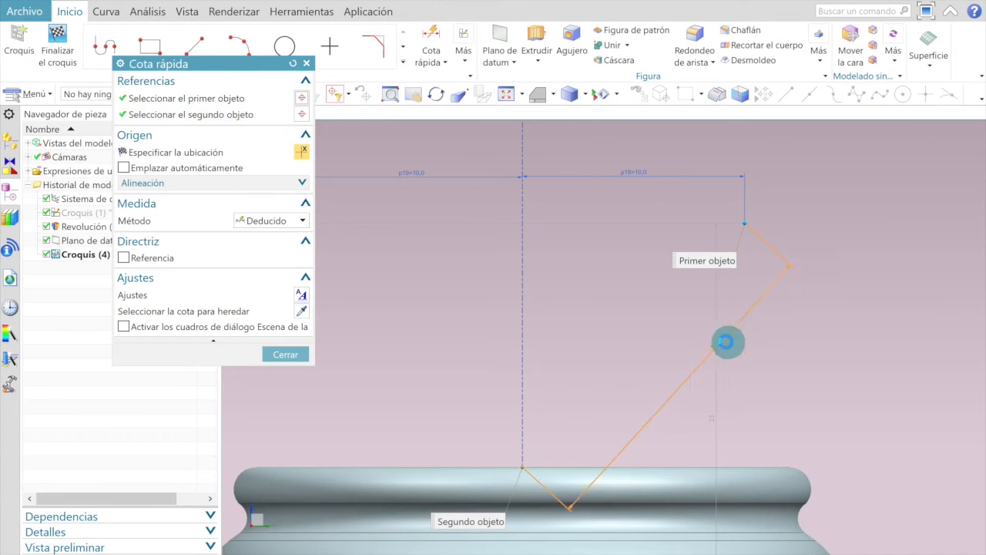
click(757, 330)
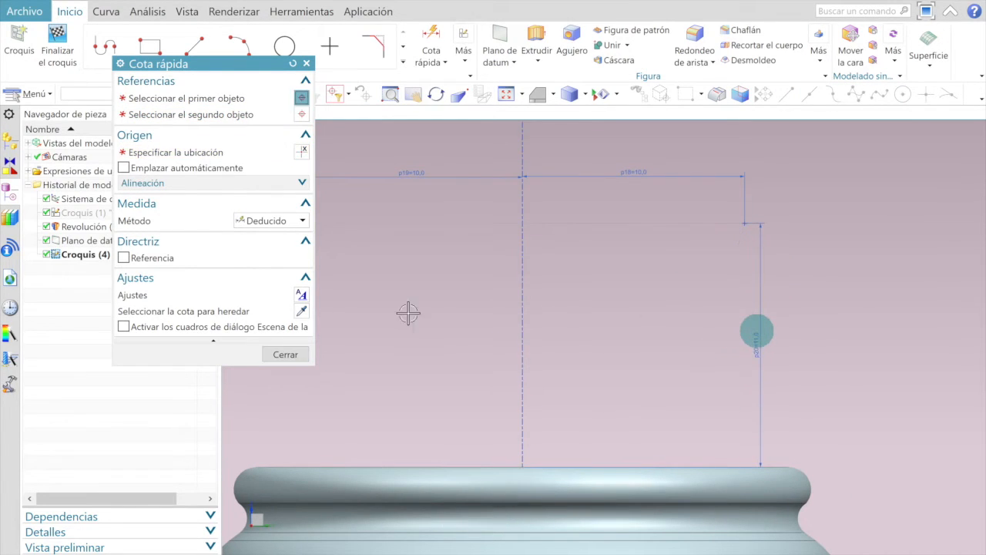
scroll(756, 359, up, 1)
text(7)
key(Return)
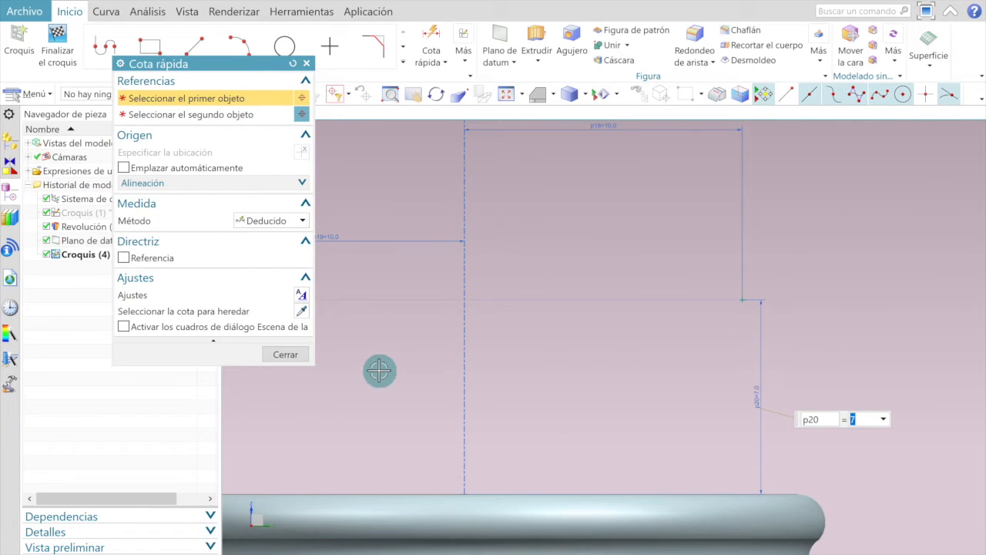
click(289, 356)
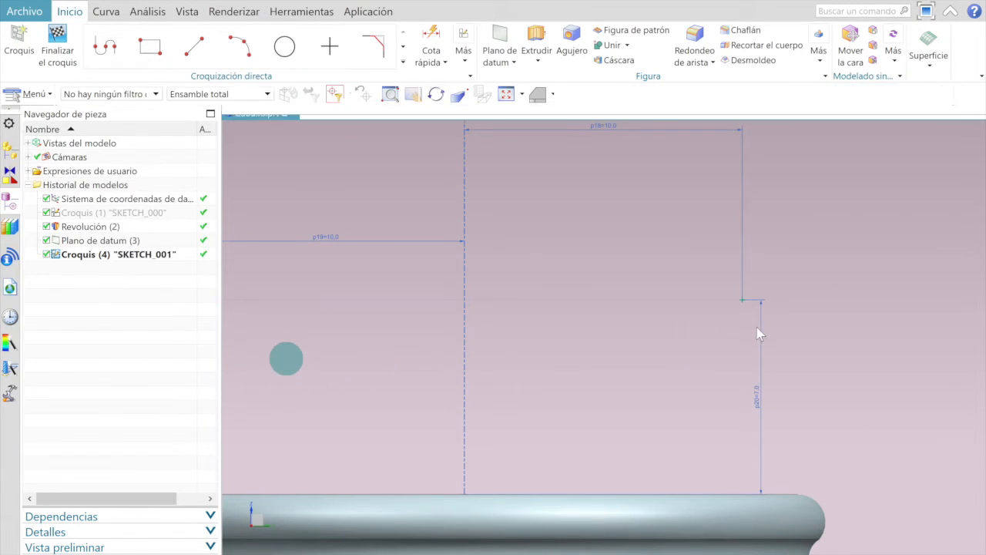
- Add a 7 mm vertical dimension between the point left of the axis and the base's top edge
scroll(414, 304, up, 5)
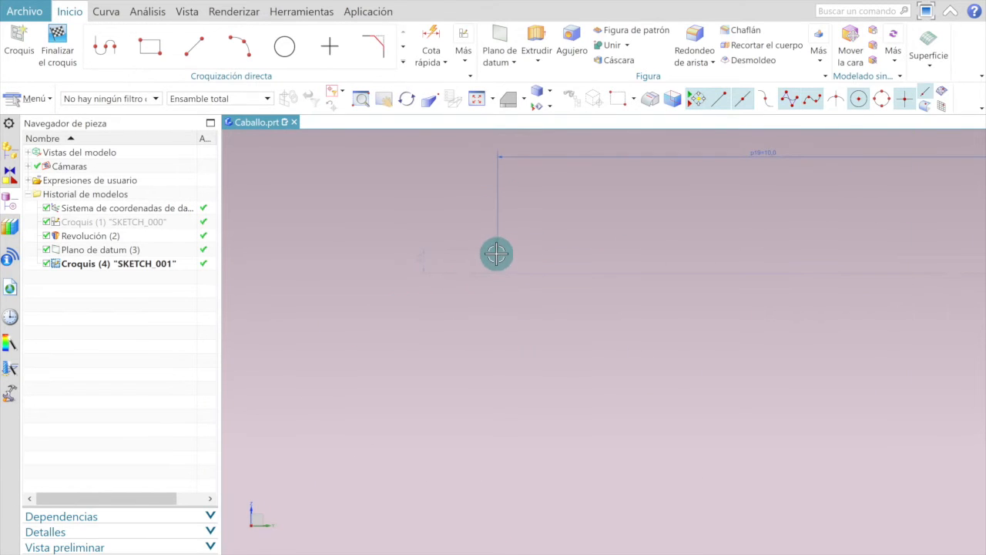
scroll(500, 248, down, 4)
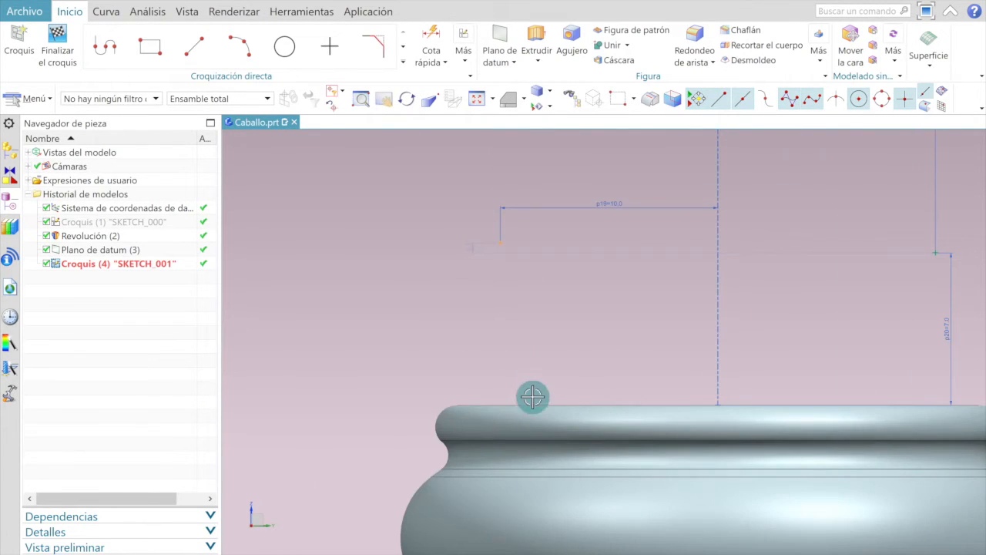
click(530, 406)
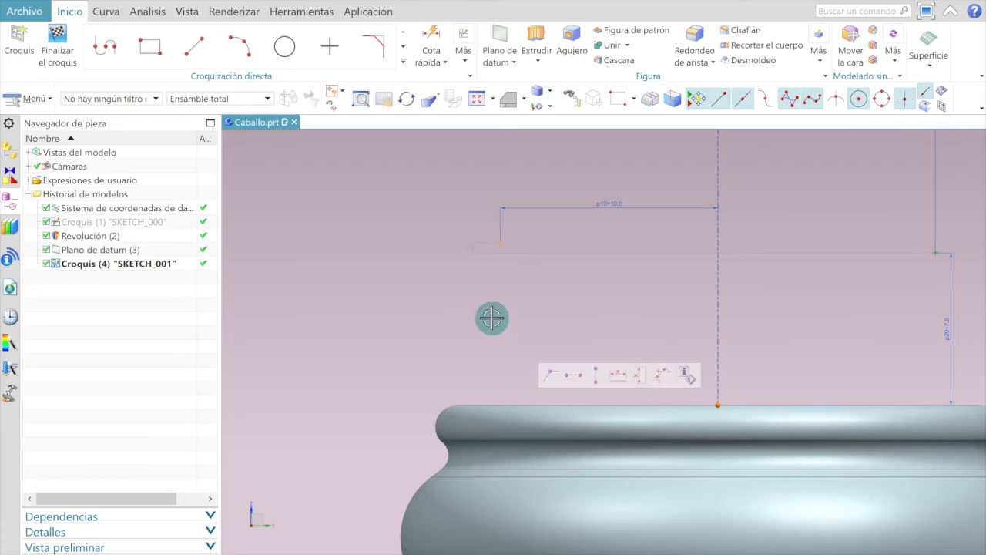
key(Escape)
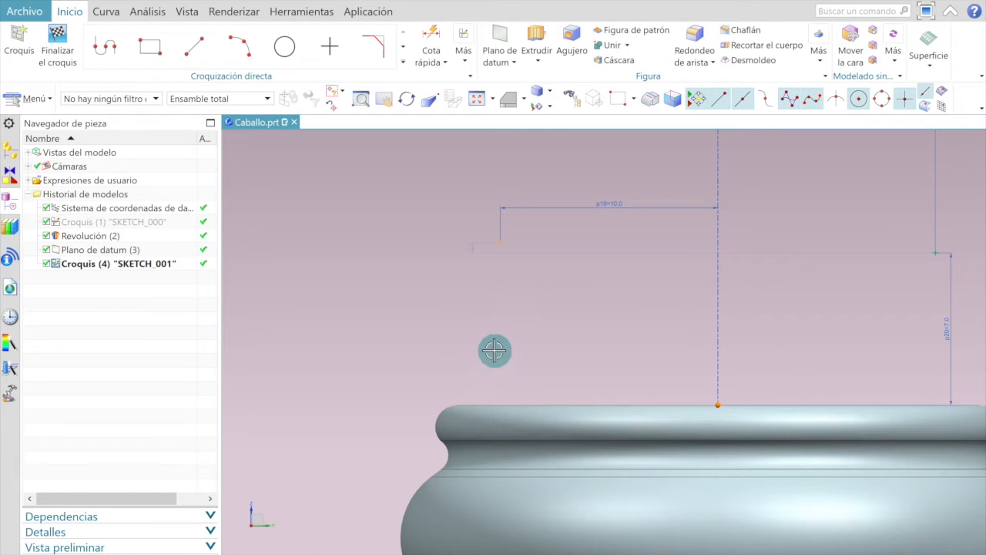
click(430, 40)
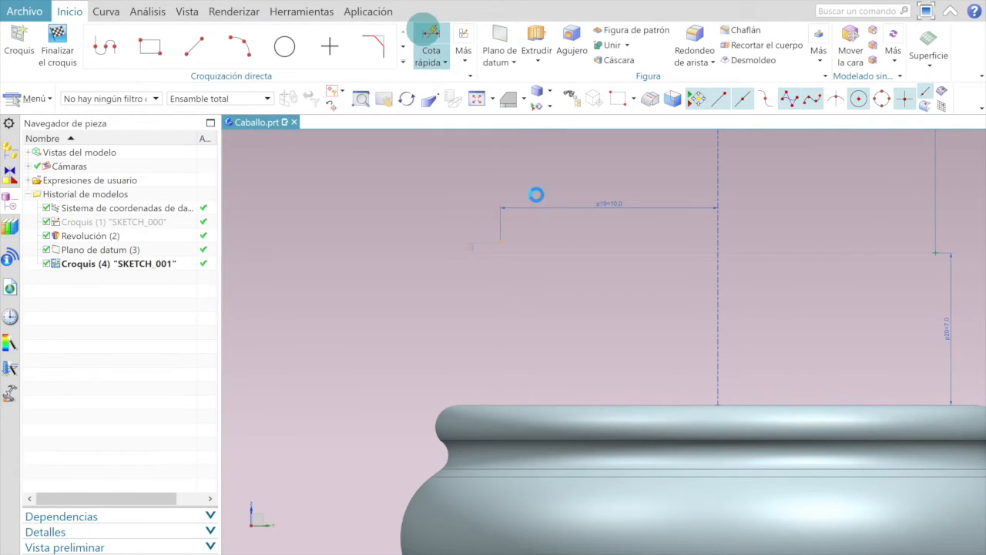
click(498, 236)
click(546, 399)
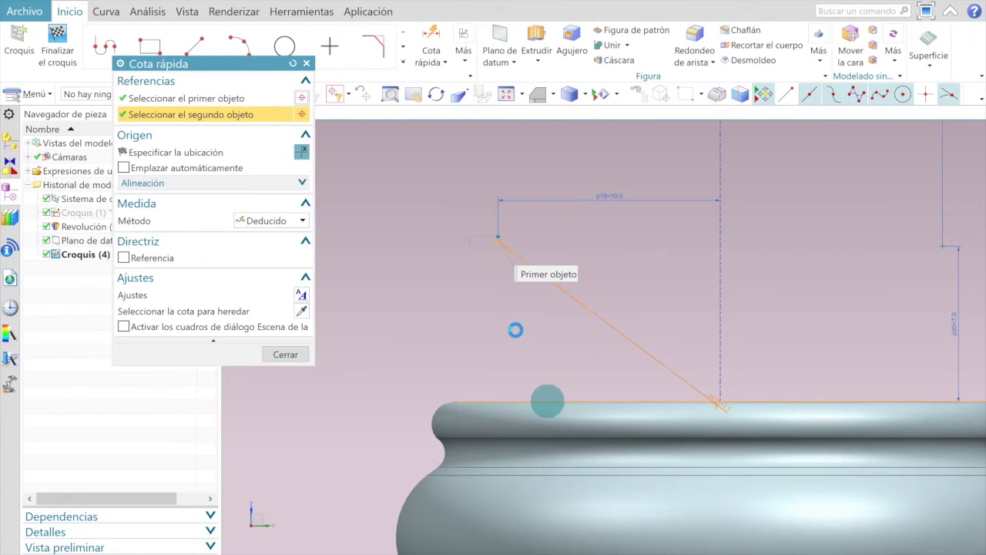
click(477, 310)
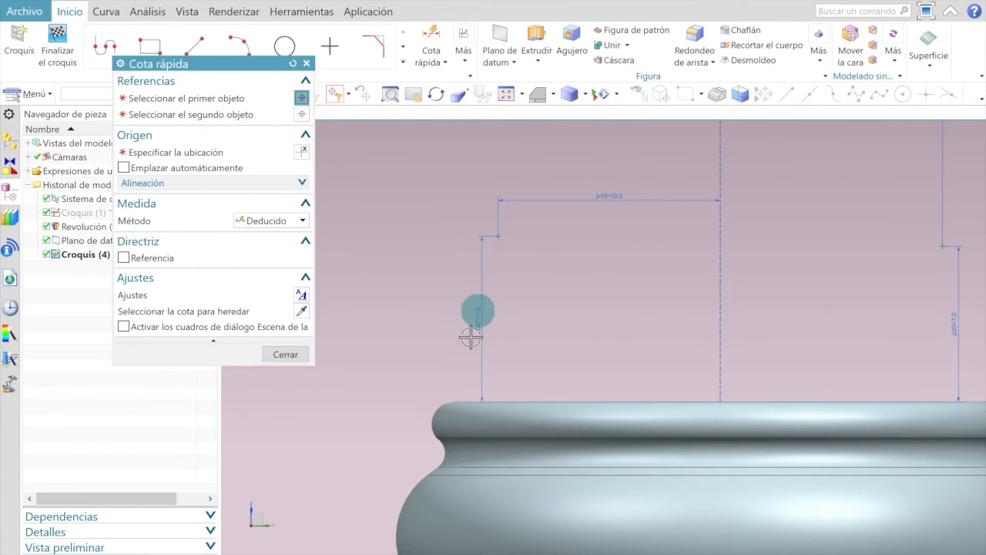
scroll(479, 321, up, 2)
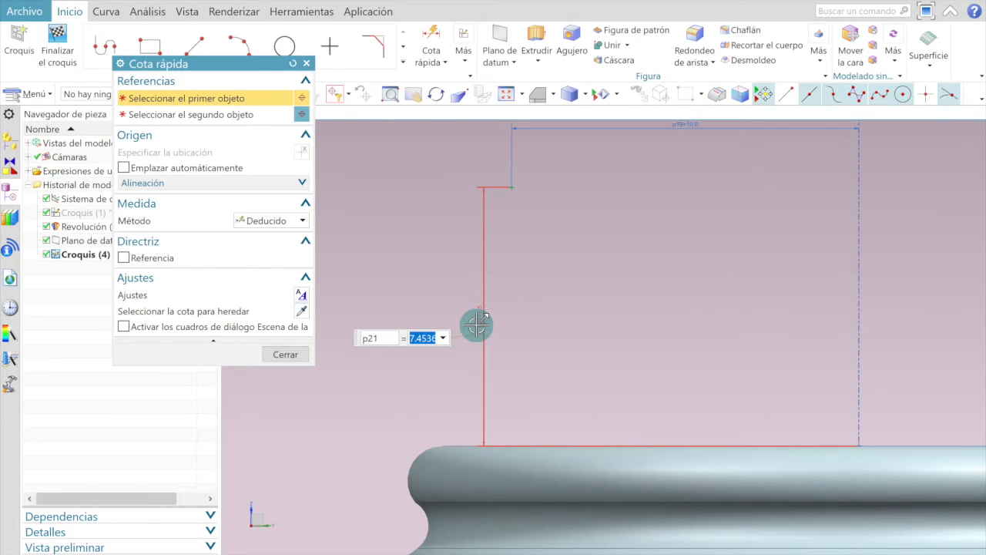
key(Return)
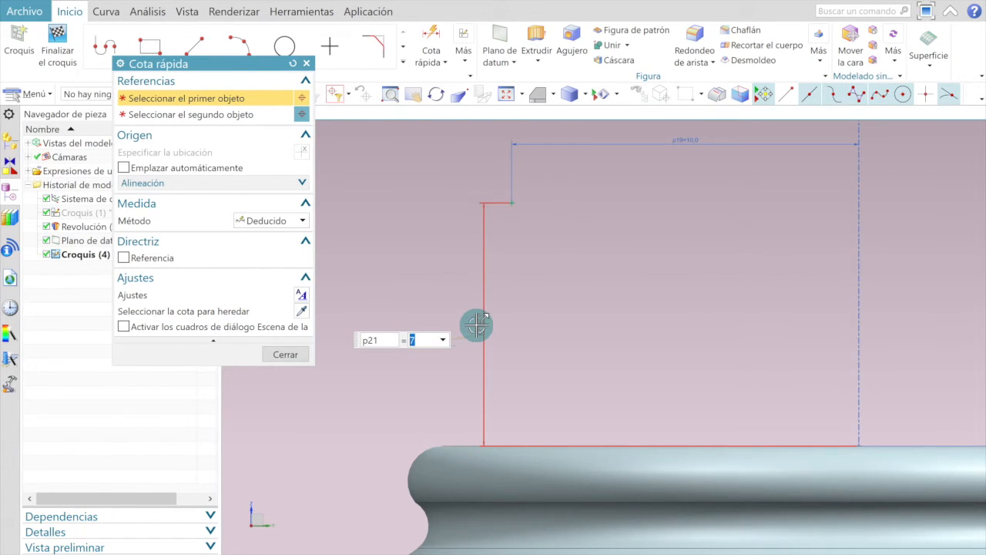
click(297, 355)
- Draw a circle centred on the sketch point to the right of the vertical axis
scroll(531, 333, down, 6)
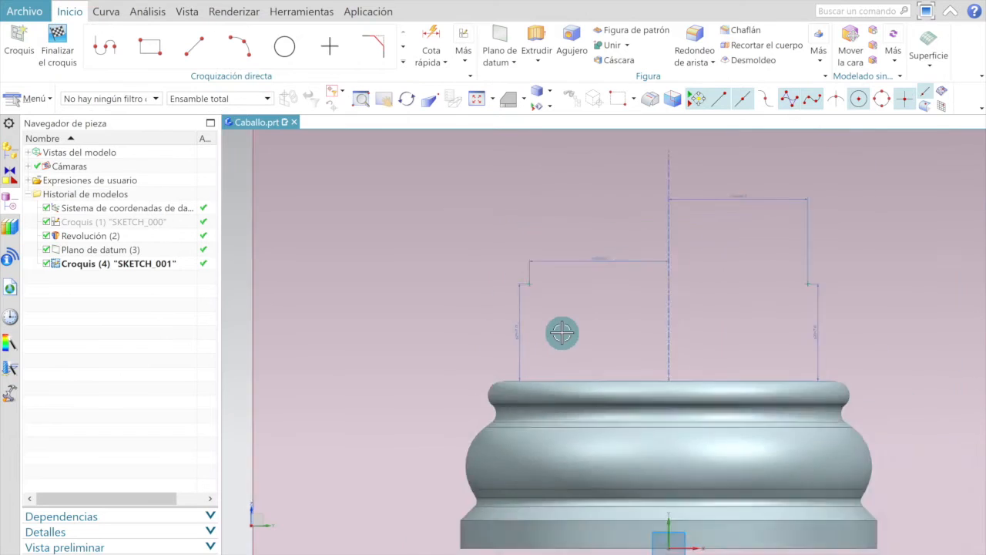
scroll(735, 387, up, 3)
scroll(574, 235, down, 2)
scroll(607, 175, up, 2)
scroll(607, 175, up, 1)
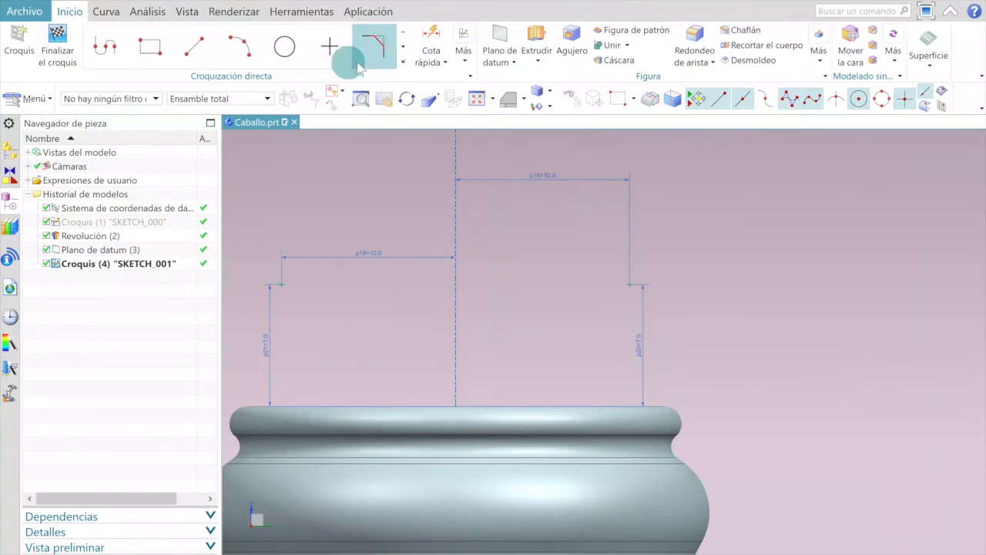
click(284, 47)
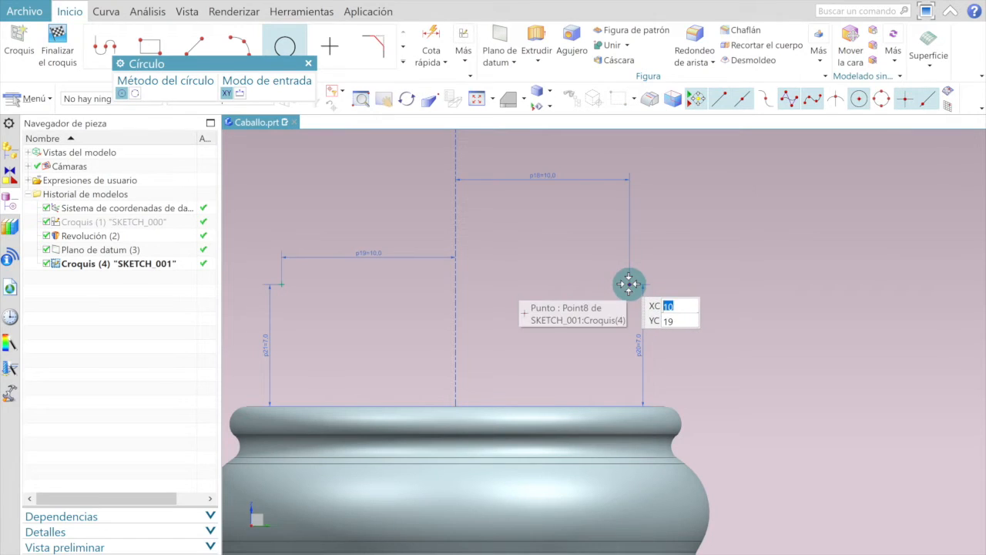
click(630, 285)
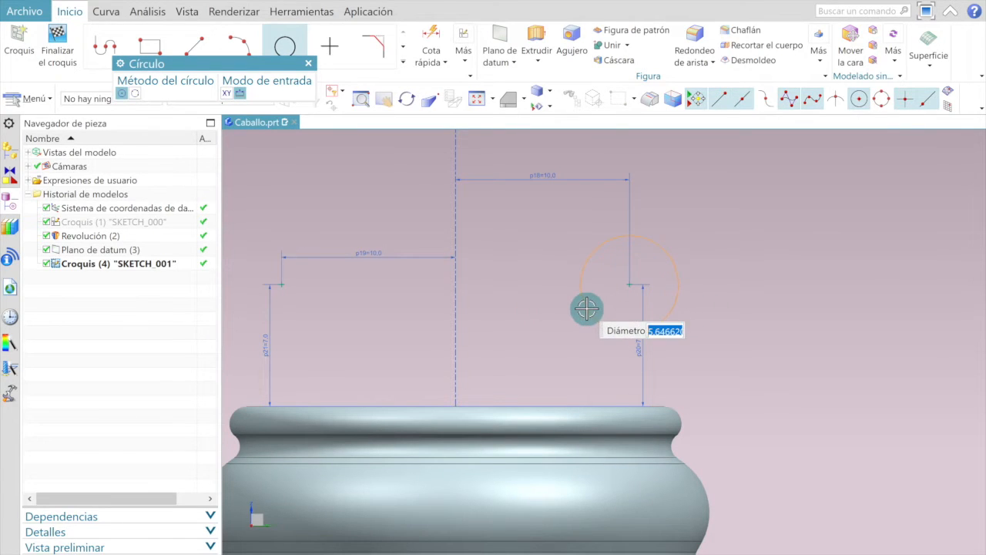
click(564, 329)
scroll(676, 267, up, 3)
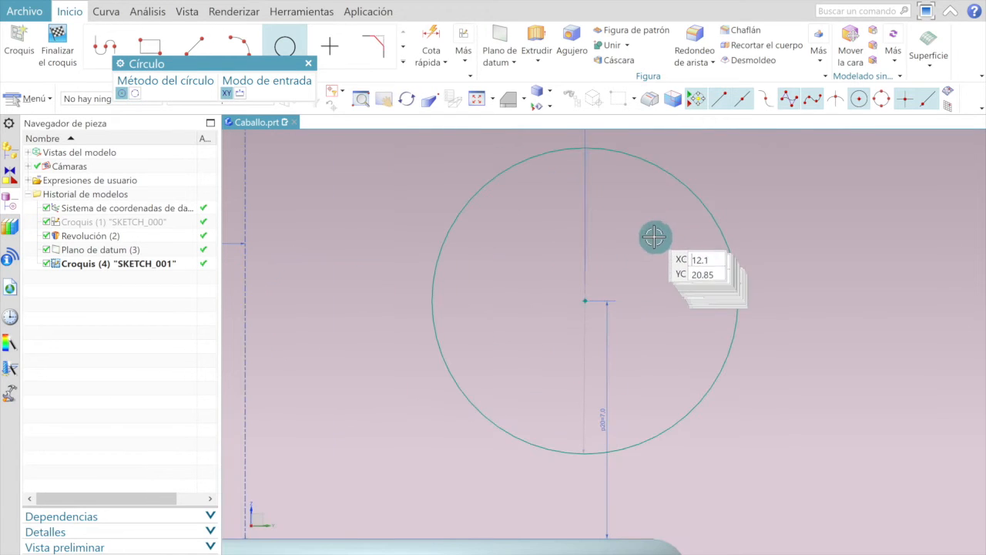
- Draw a second circle centred on the sketch point to the left of the vertical axis
scroll(656, 245, down, 3)
scroll(514, 275, up, 3)
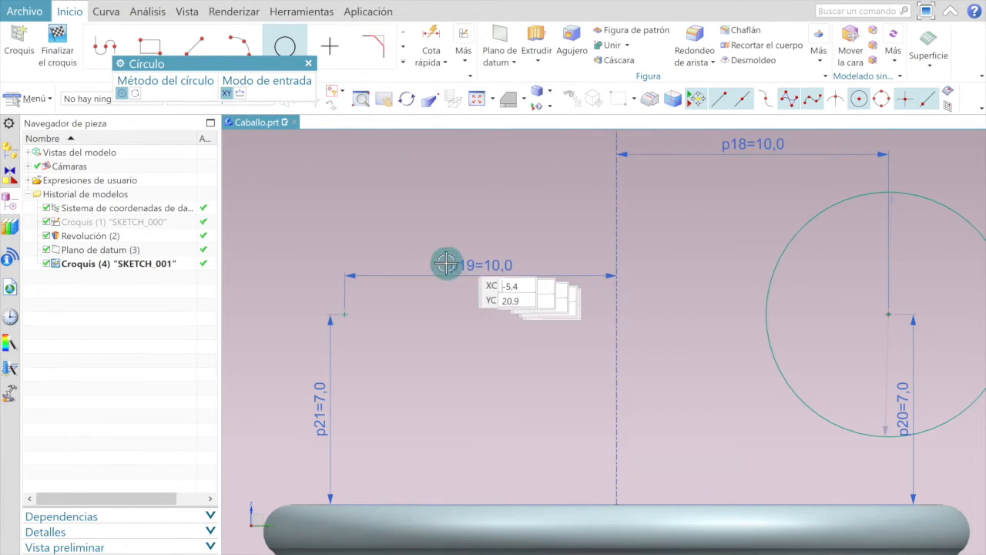
click(343, 316)
click(485, 398)
- Set the diameter of the circle right of the axis to 14 mm
scroll(568, 324, down, 2)
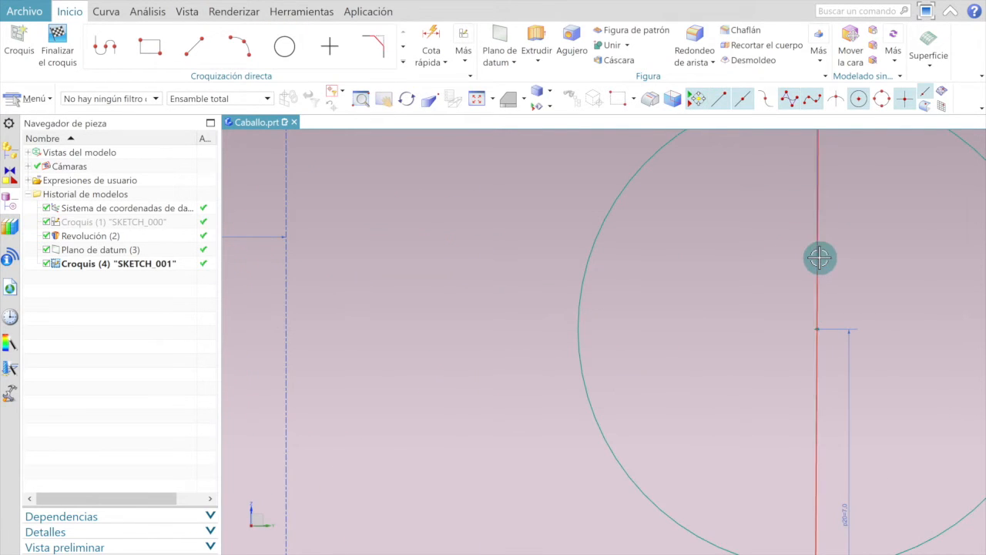
scroll(866, 288, up, 5)
scroll(824, 306, down, 4)
scroll(915, 292, up, 4)
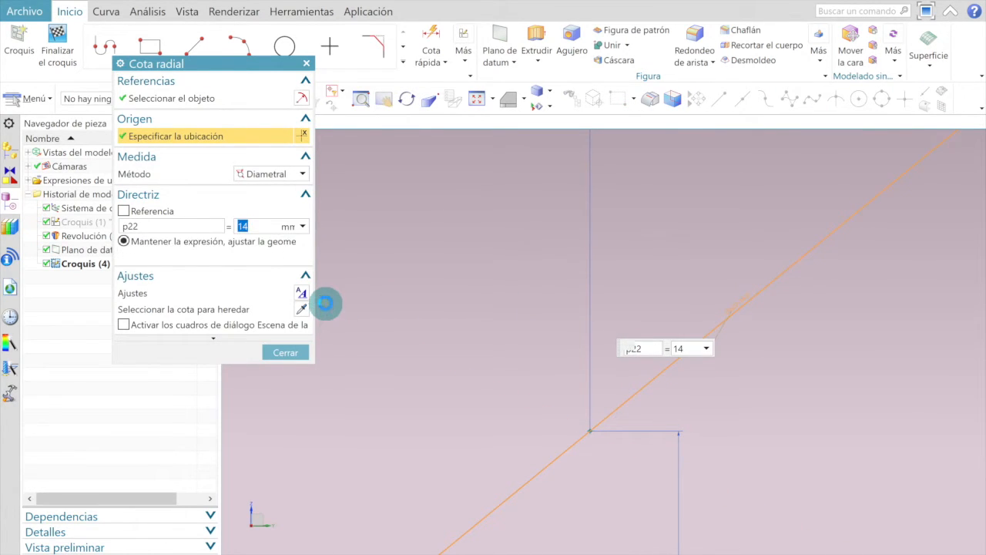
click(285, 352)
- Set the diameter of the circle left of the axis to 14 mm
scroll(767, 302, down, 4)
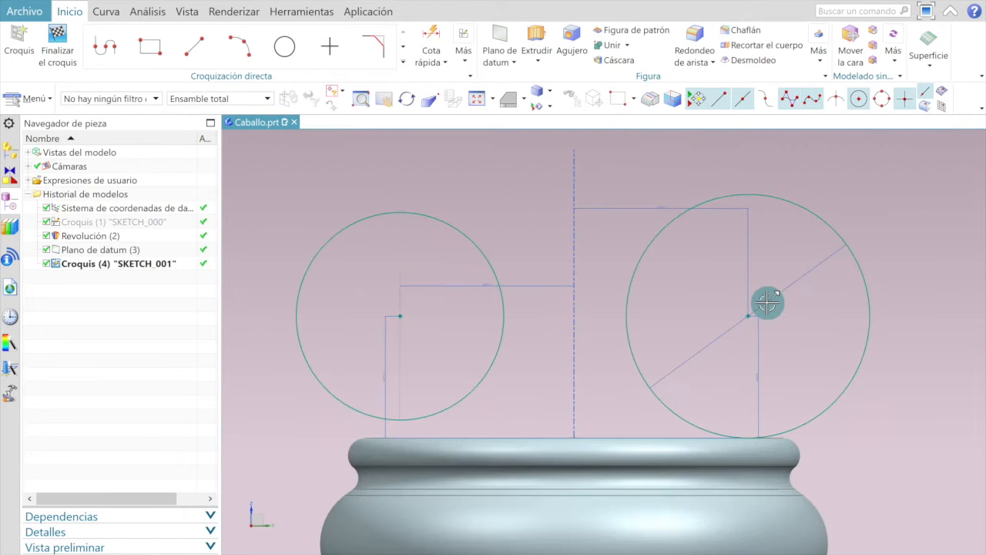
scroll(404, 317, up, 4)
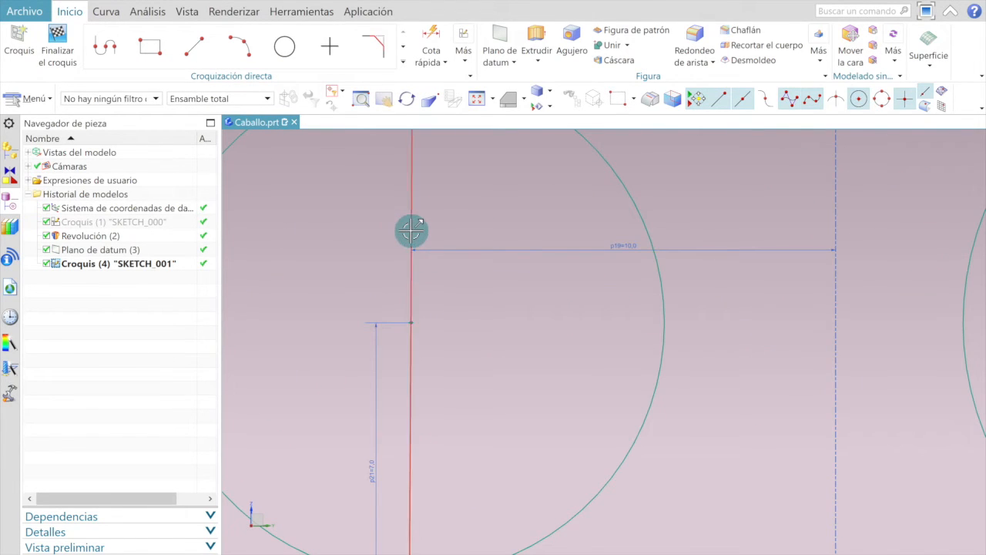
scroll(444, 279, up, 2)
scroll(444, 279, up, 2)
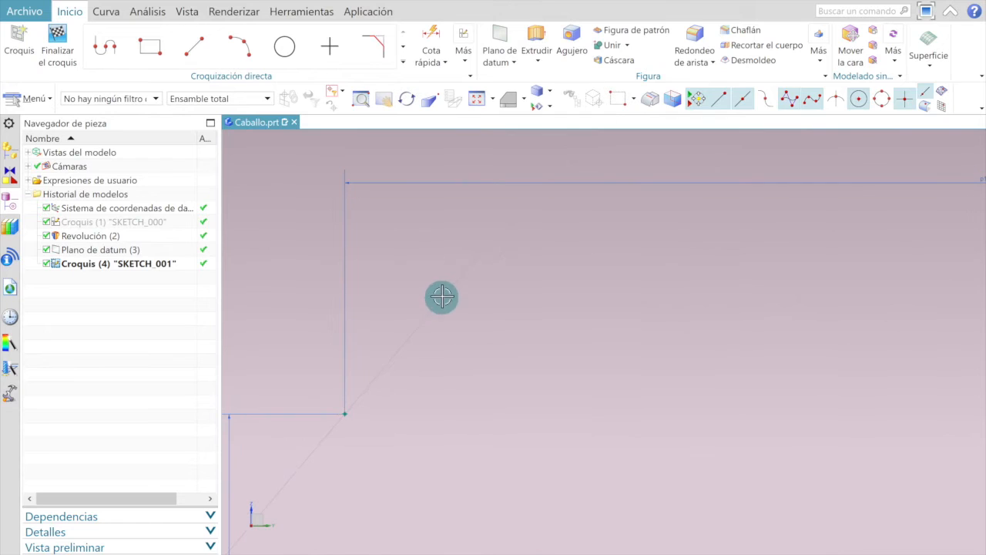
double_click(446, 301)
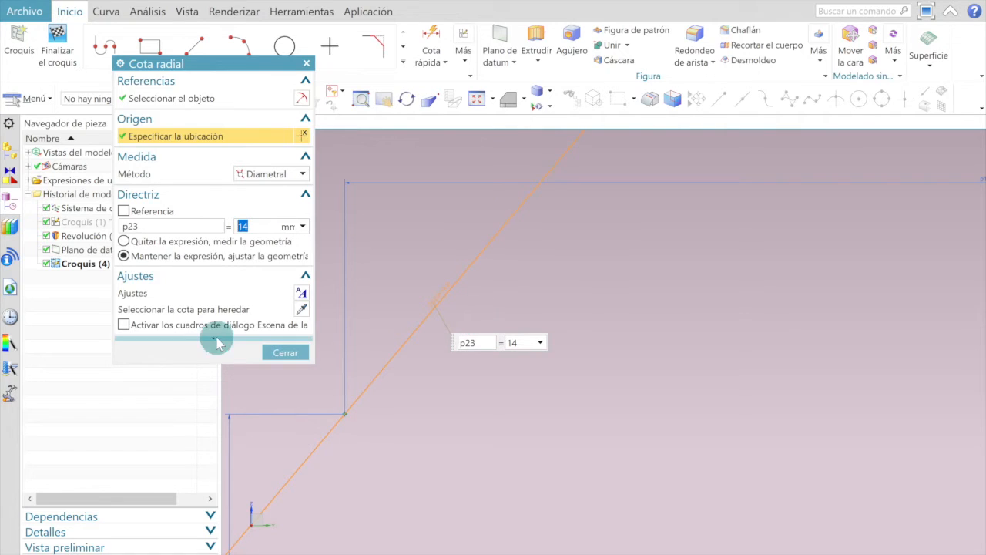
click(303, 353)
- Check the R5,5 and R6 arc centres in the PDF drawing and place two sketch points above the circles, one on each side of the axis
scroll(538, 331, down, 6)
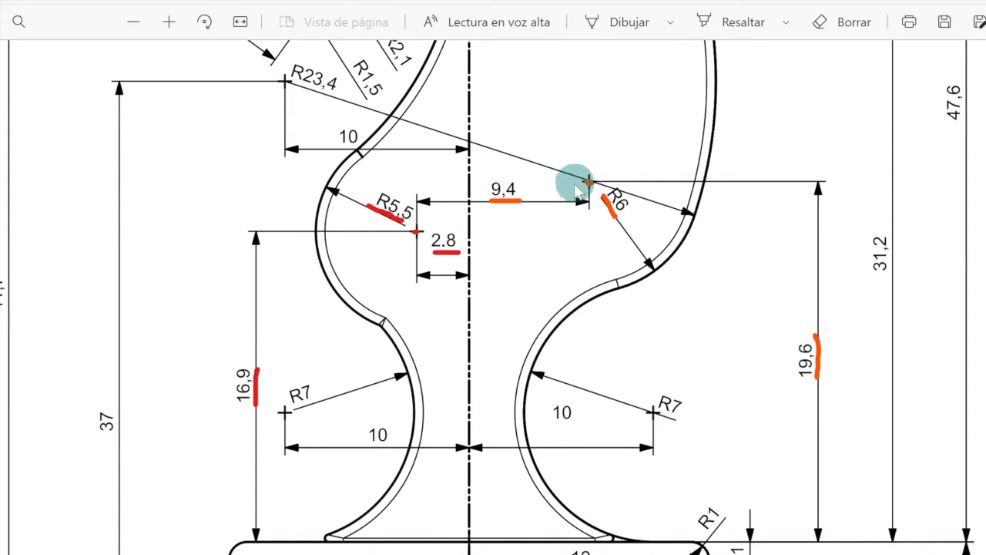
drag(395, 218, 405, 222)
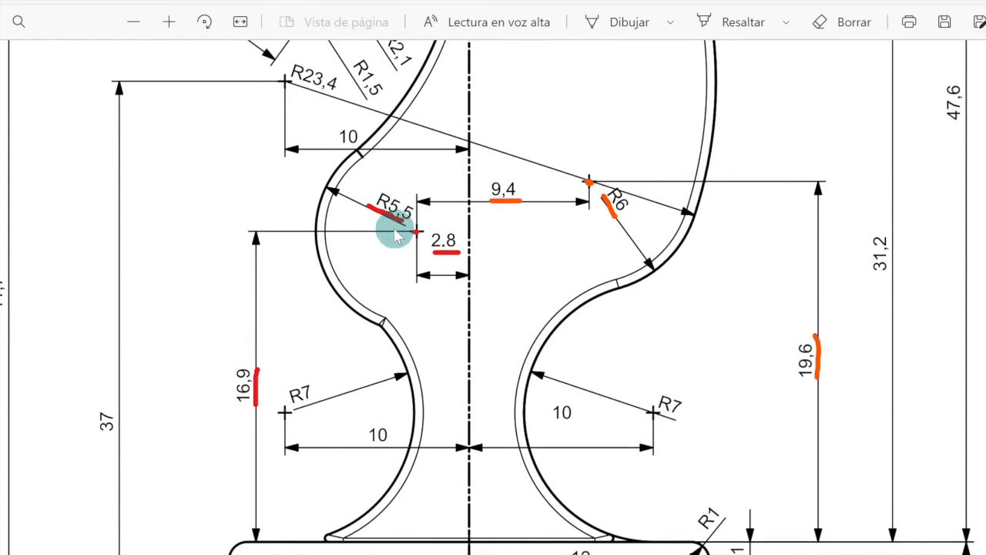
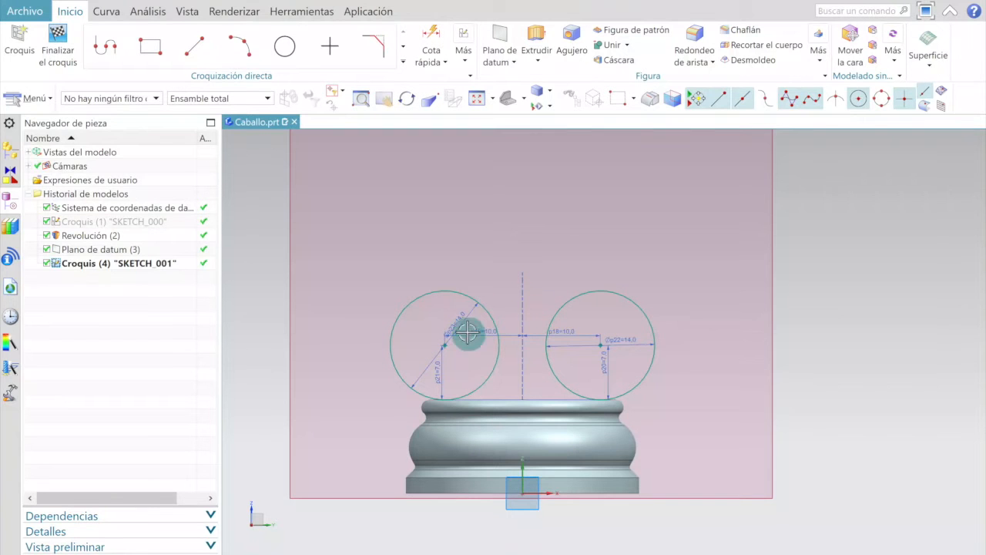
click(330, 46)
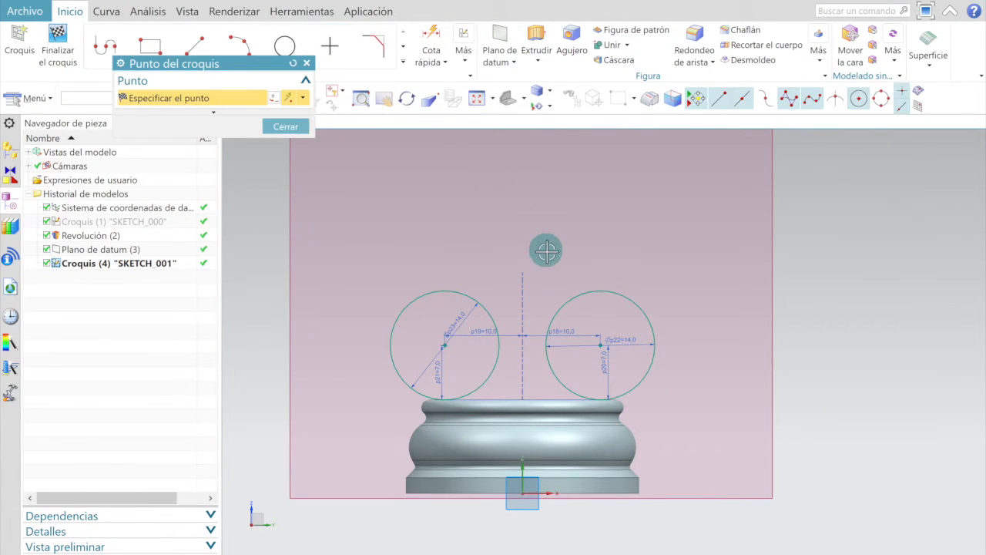
scroll(542, 240, up, 2)
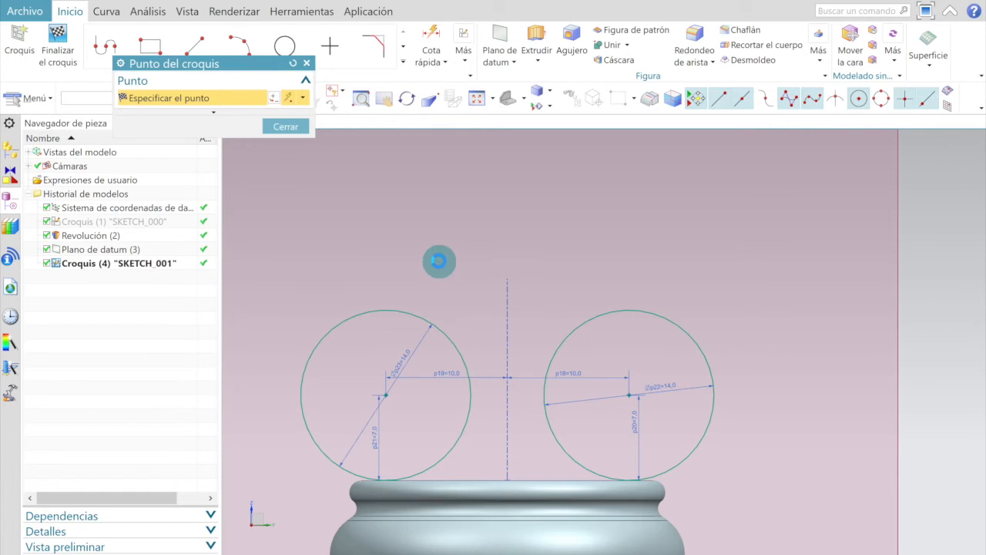
click(614, 262)
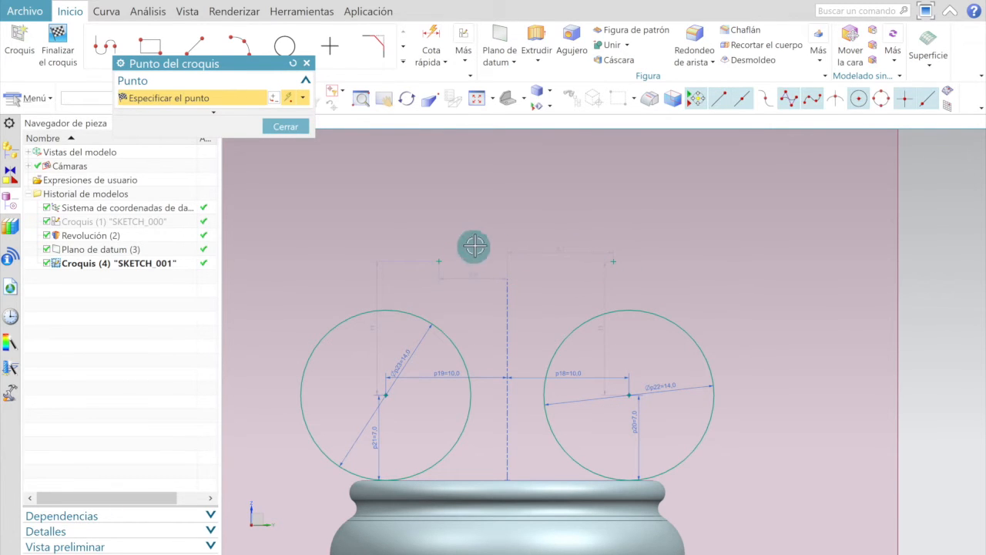
scroll(422, 286, up, 2)
key(Escape)
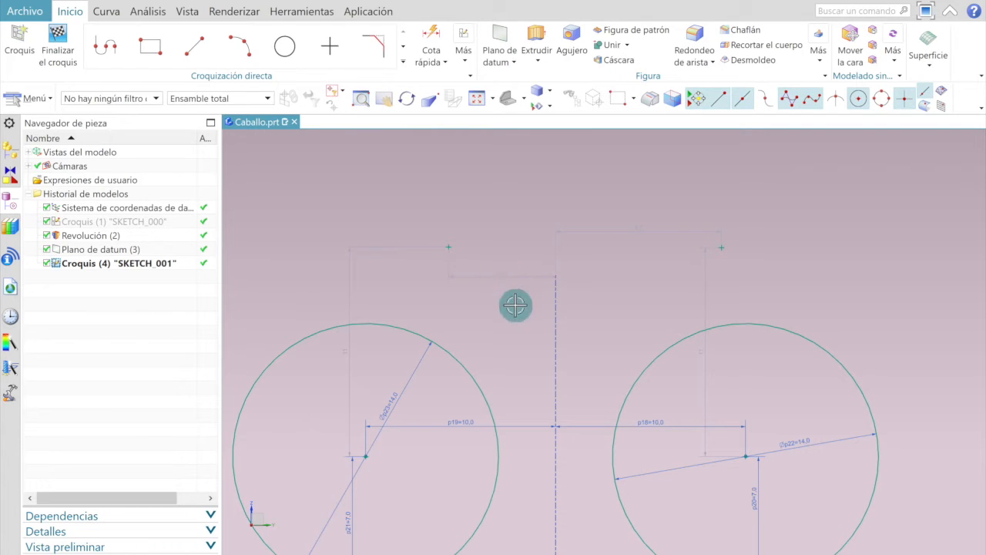
- Set the horizontal distance between the vertical axis and the upper point left of it to 2.8 mm
scroll(504, 271, up, 3)
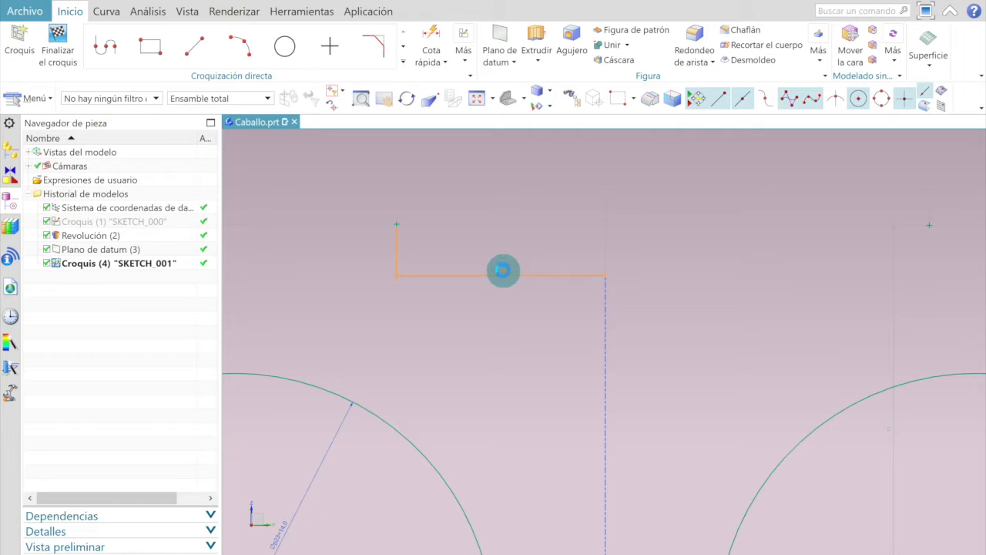
double_click(503, 270)
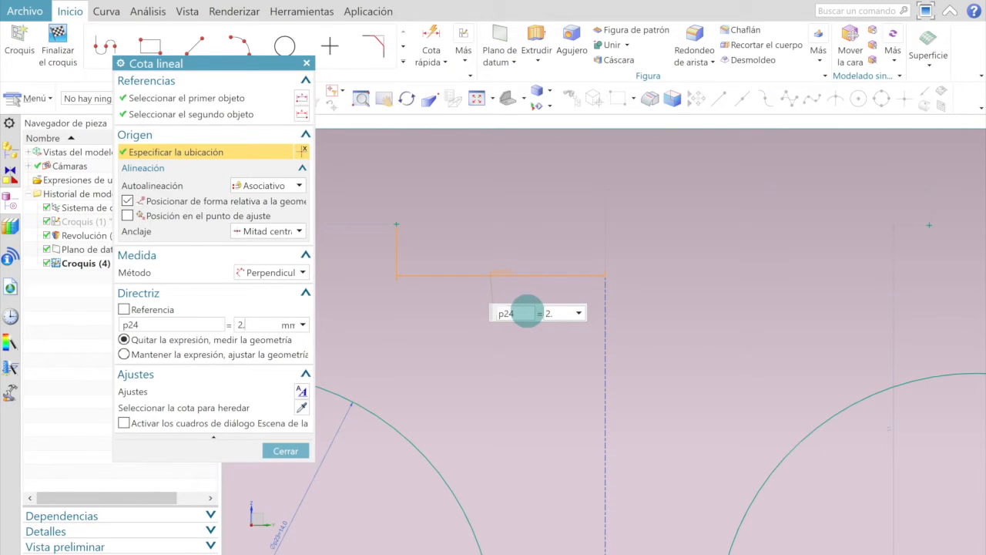
text(2.8)
key(Return)
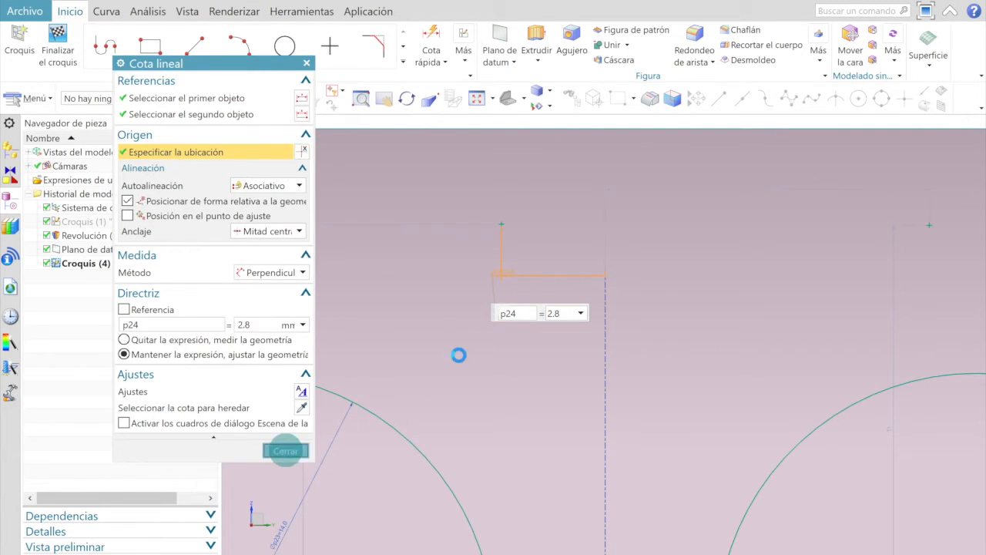
click(286, 451)
- Dimension the upper point left of the axis vertically from the base's top edge and set the distance to 16.9 mm
scroll(493, 346, down, 4)
scroll(483, 399, up, 2)
drag(376, 372, 471, 372)
scroll(456, 357, down, 4)
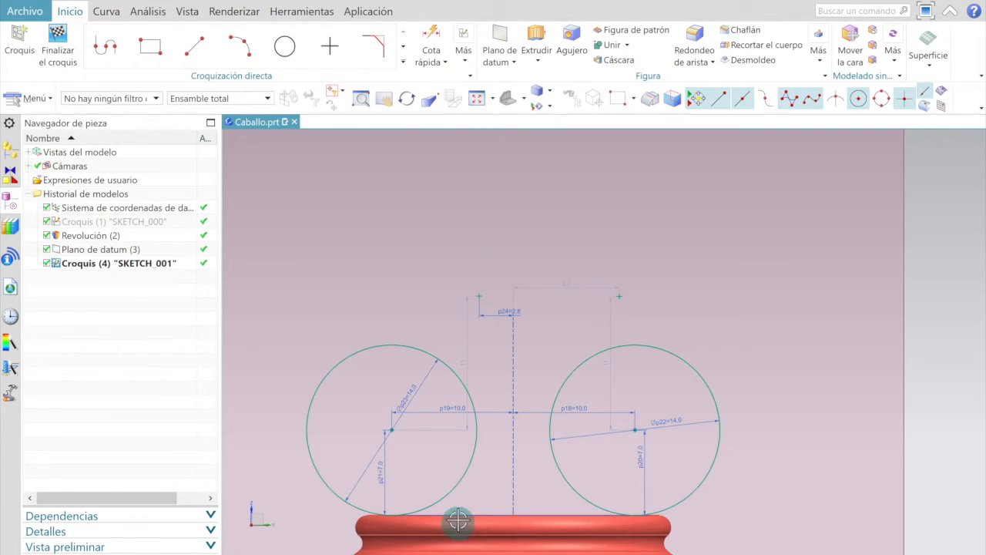
click(430, 35)
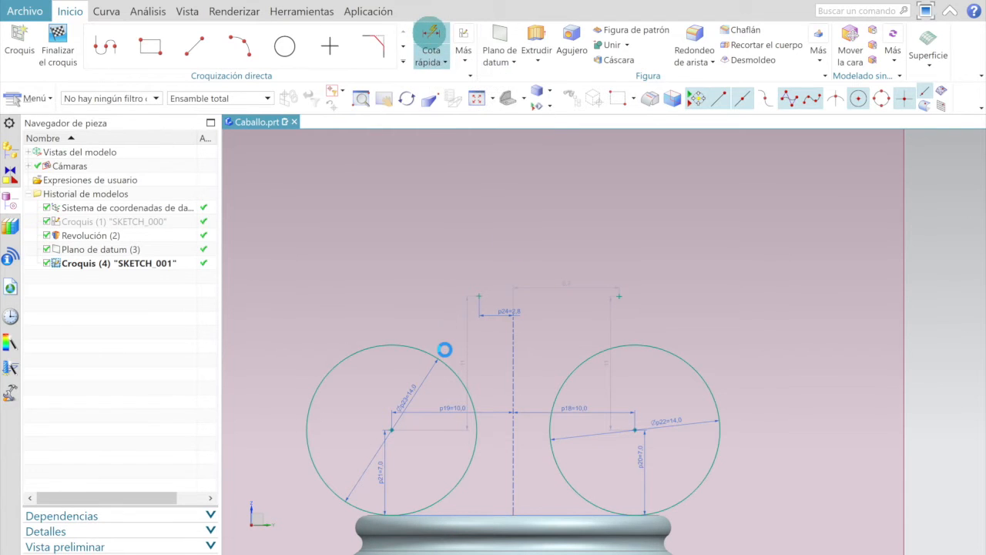
scroll(463, 293, up, 1)
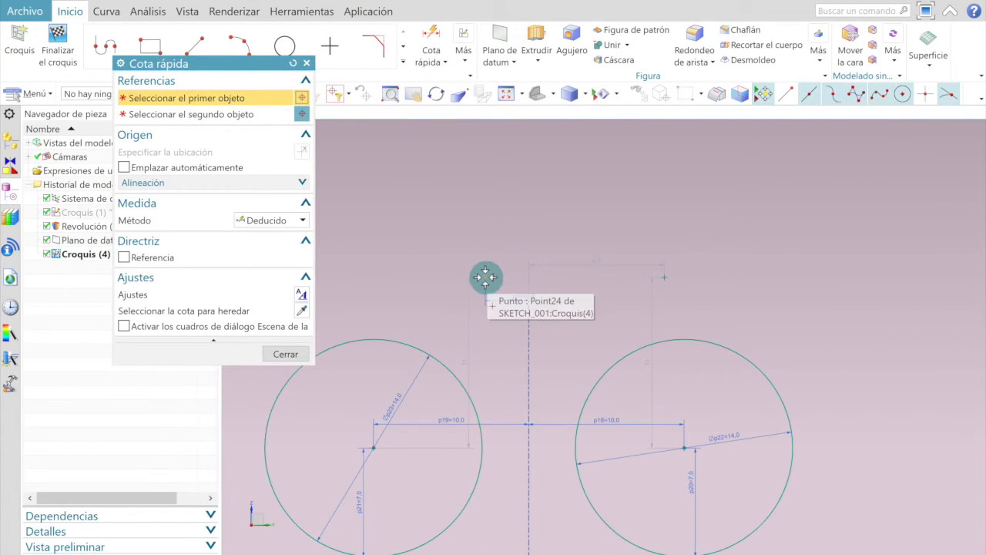
click(487, 277)
scroll(486, 278, down, 2)
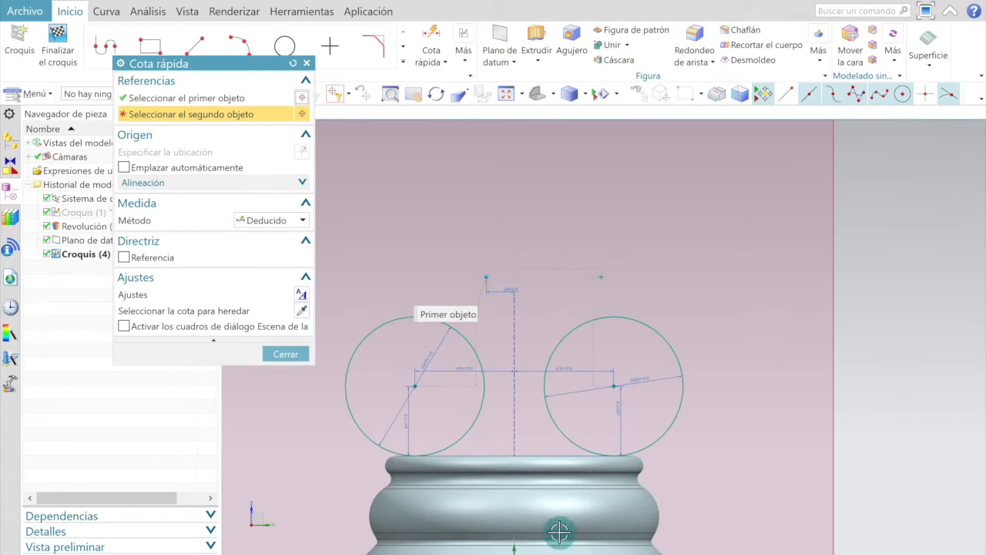
click(475, 455)
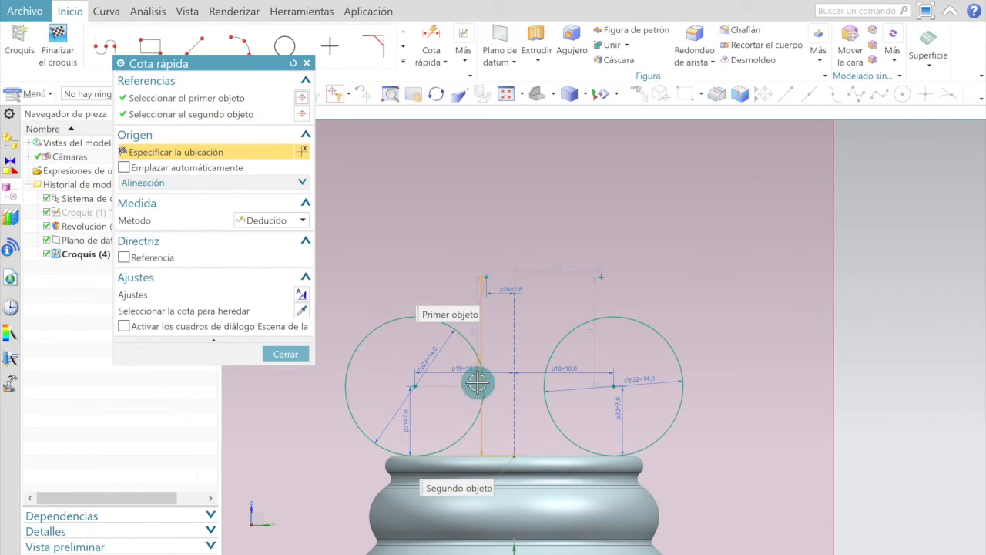
click(479, 359)
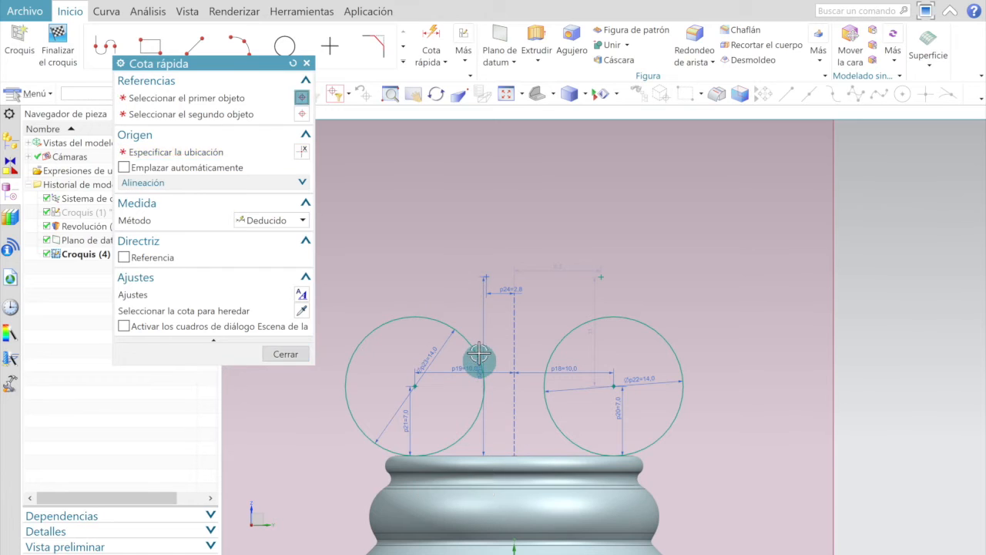
scroll(479, 352, up, 2)
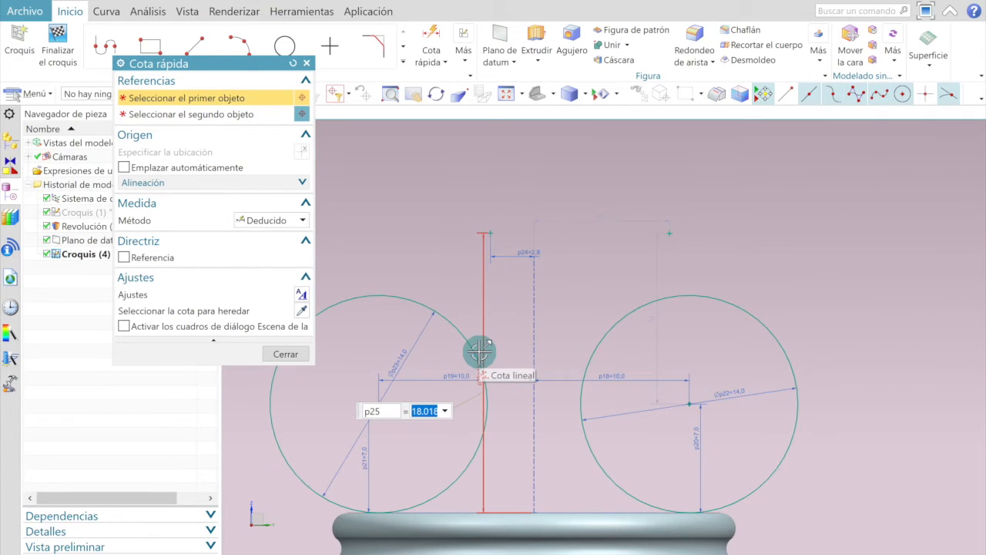
text(16.9)
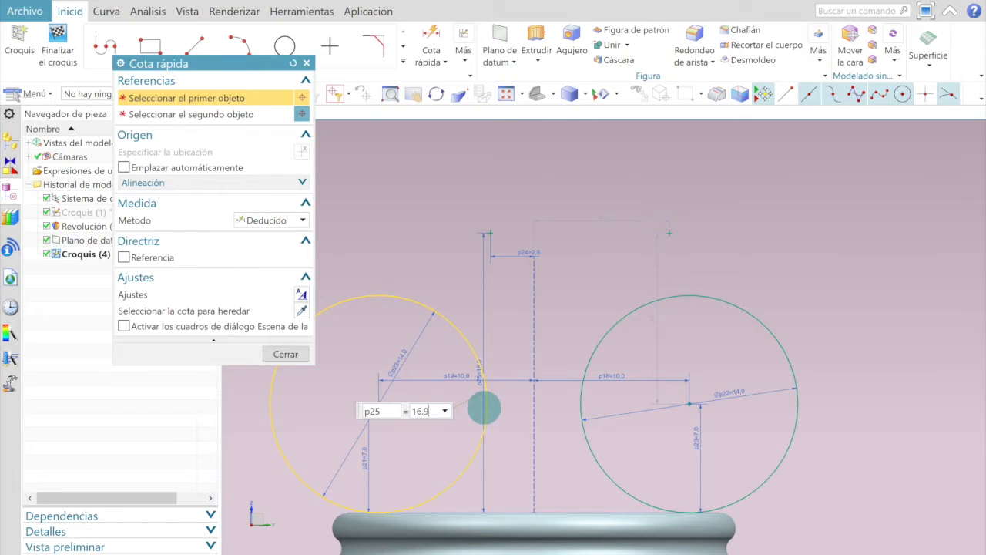
key(Return)
click(283, 354)
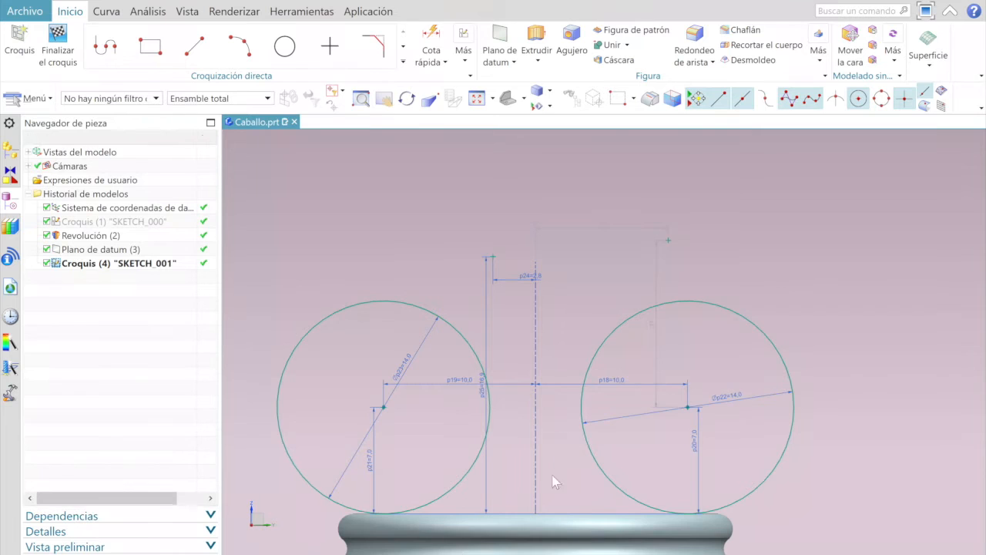
- Set the horizontal distance between the two upper sketch points to 9.4 mm
scroll(667, 300, up, 2)
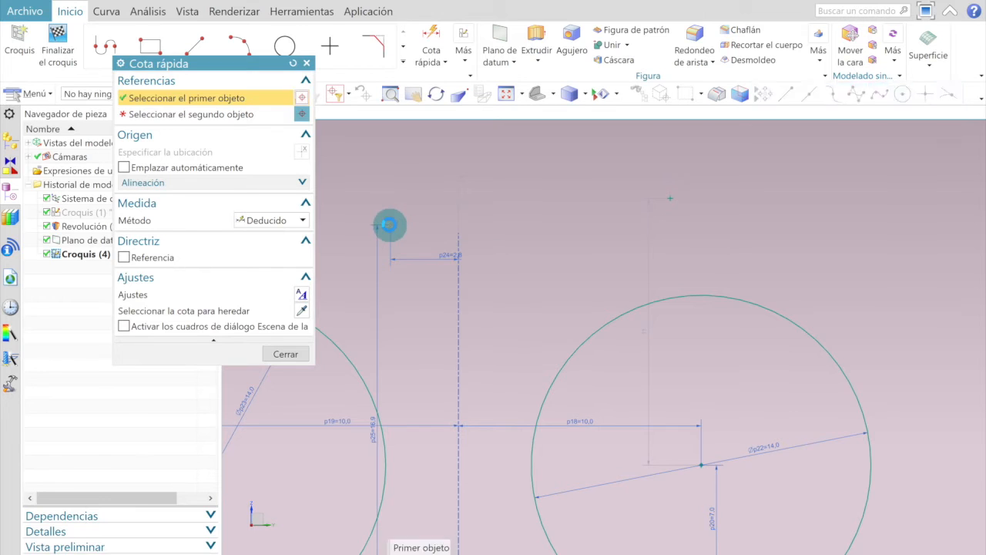
click(389, 225)
click(671, 199)
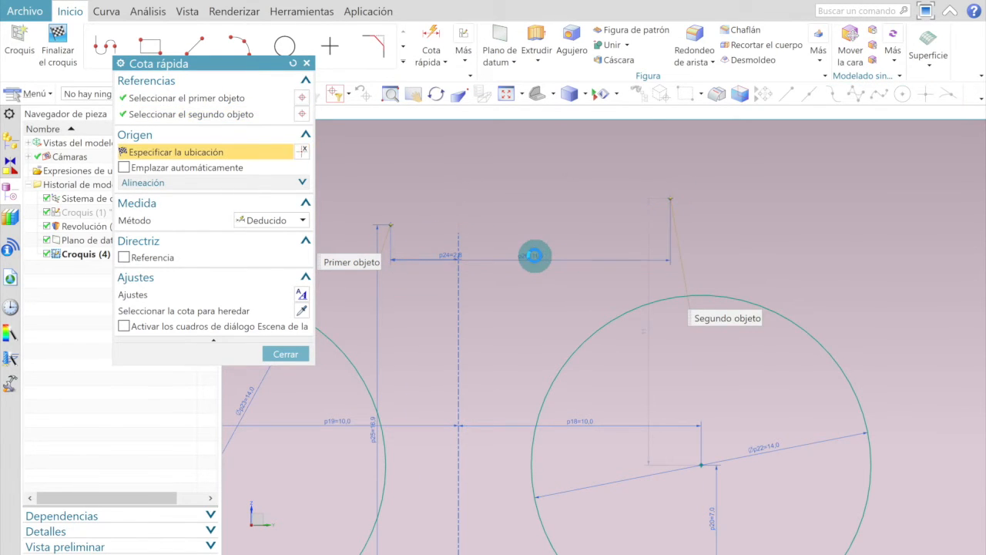
click(535, 256)
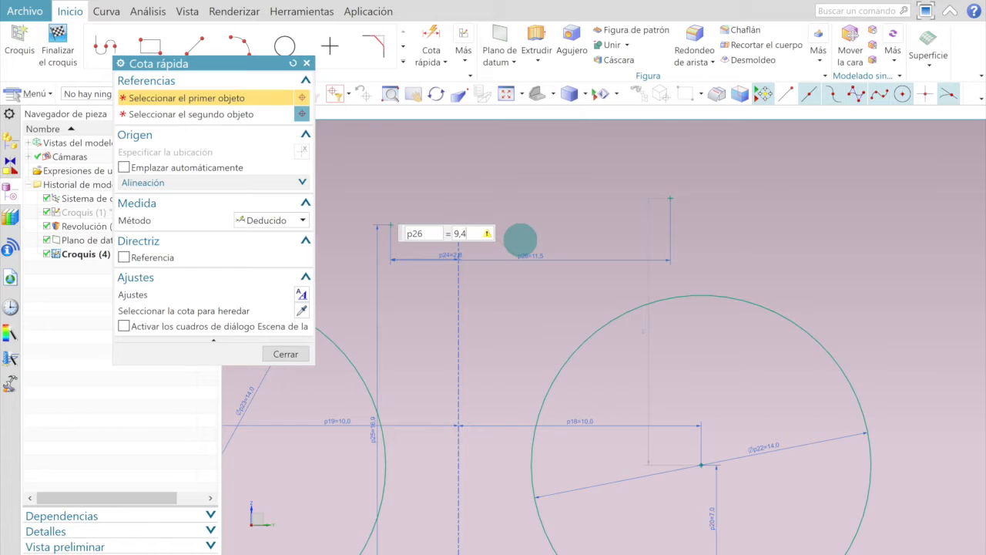
key(Return)
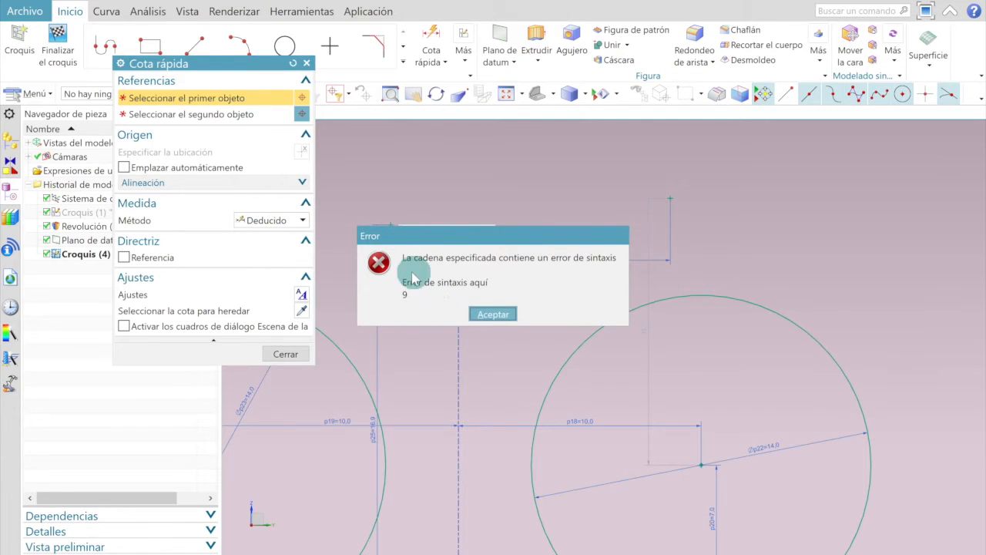
click(493, 314)
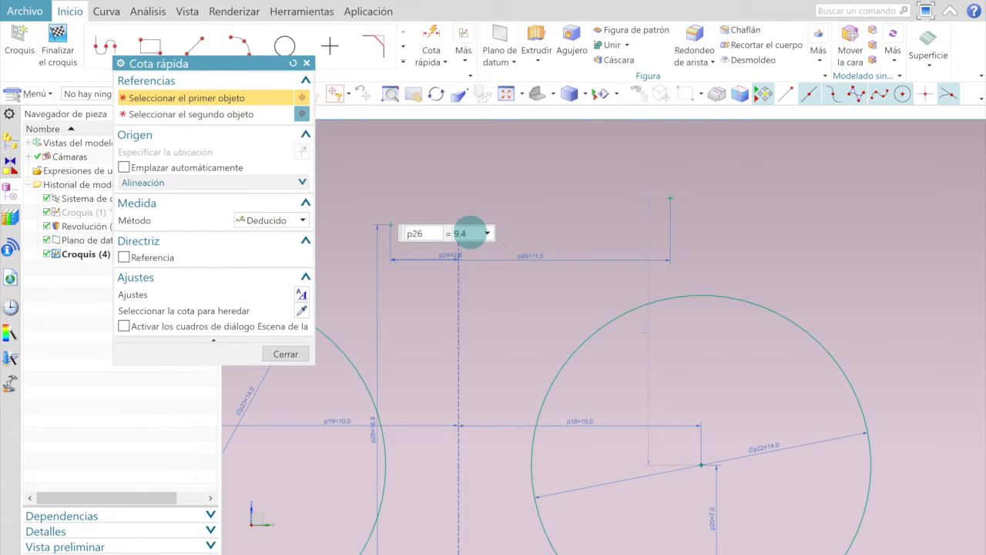
key(Return)
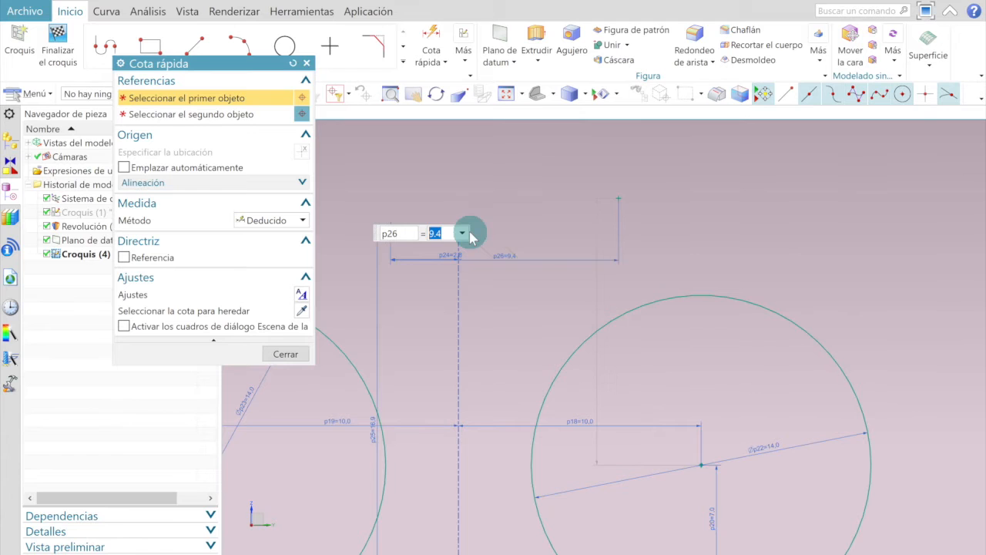
scroll(561, 244, down, 2)
click(286, 352)
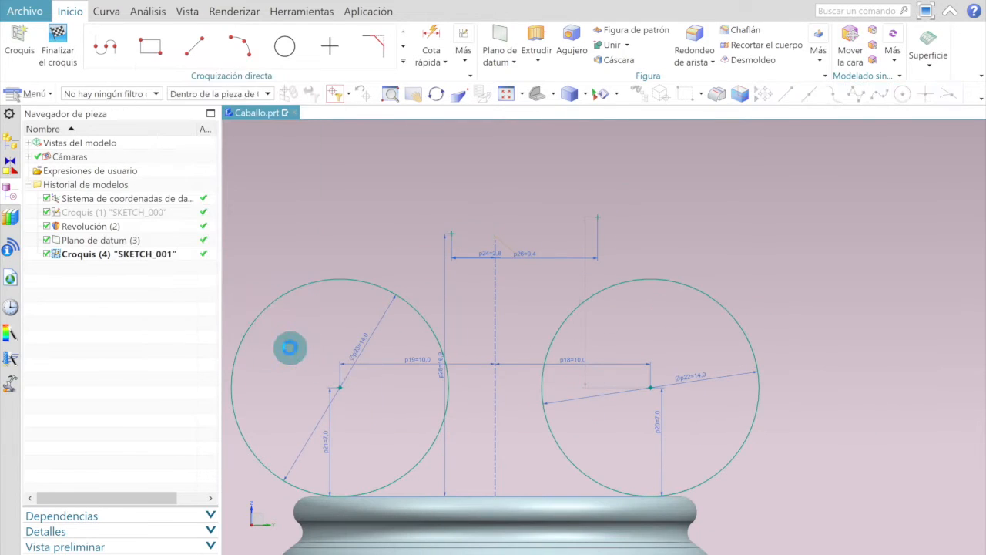
- Set the vertical distance from the base's top edge to the upper point right of the axis to 19.6 mm
click(433, 39)
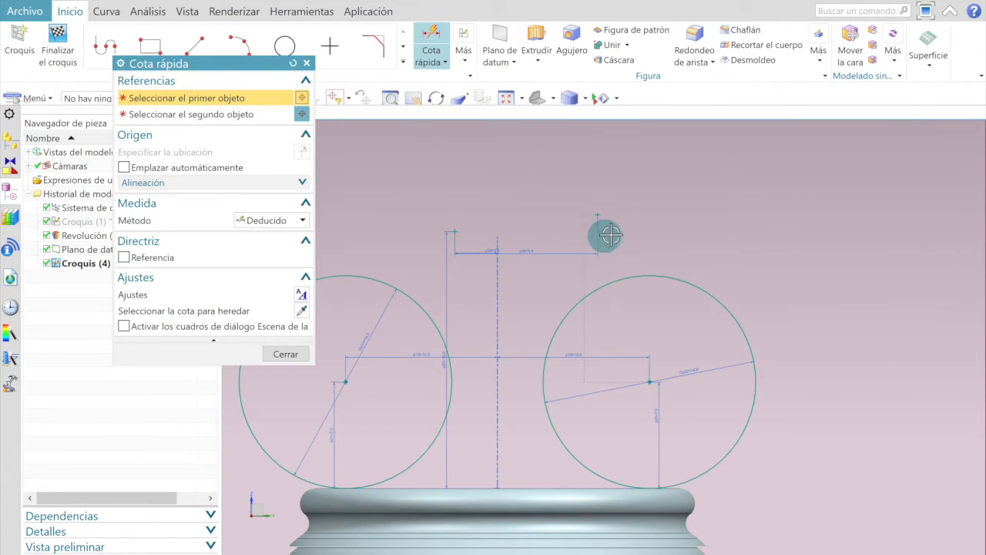
click(600, 218)
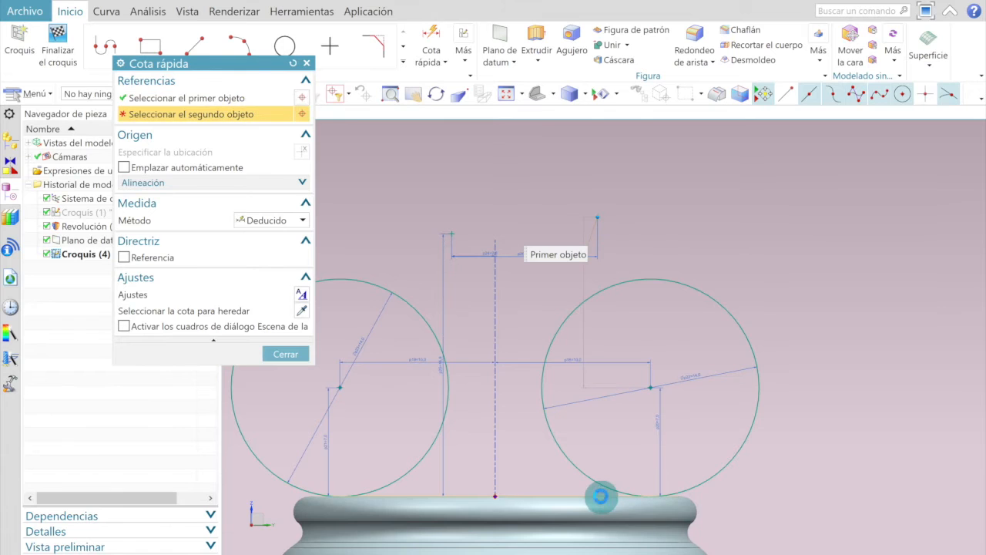
click(599, 493)
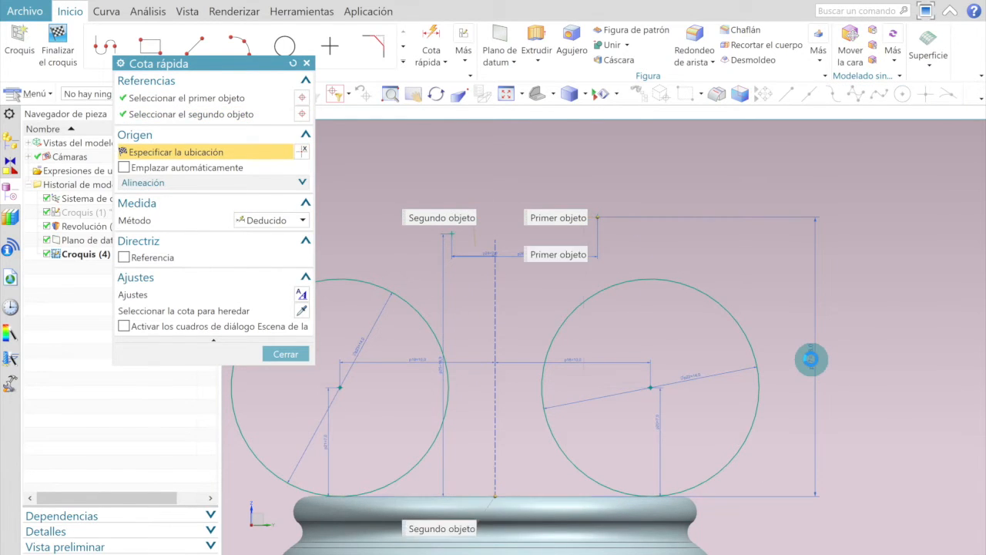
click(812, 359)
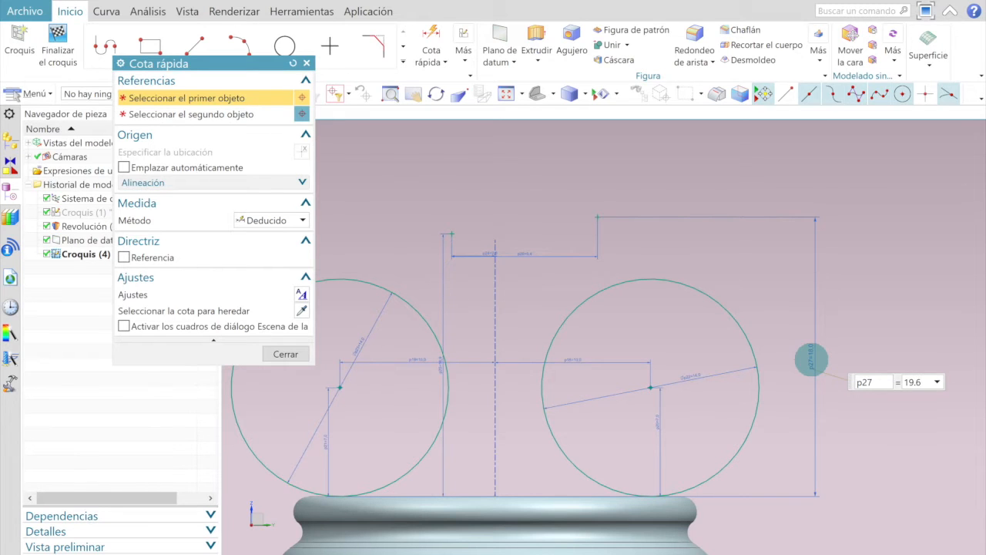
click(285, 354)
scroll(608, 274, down, 1)
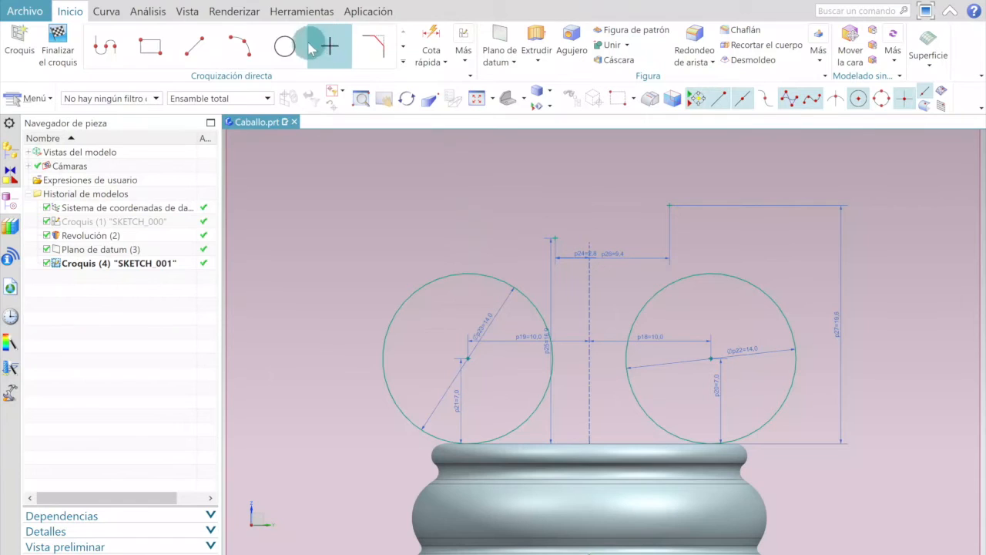
- Draw a circle centred on each of the two upper points, the one left of the axis about 8 mm in diameter
click(285, 48)
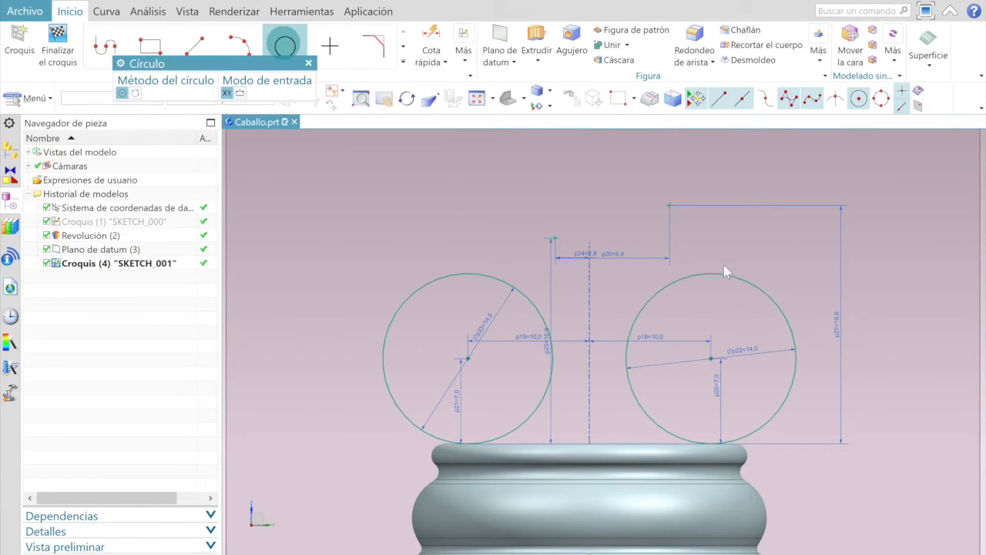
click(669, 203)
click(694, 240)
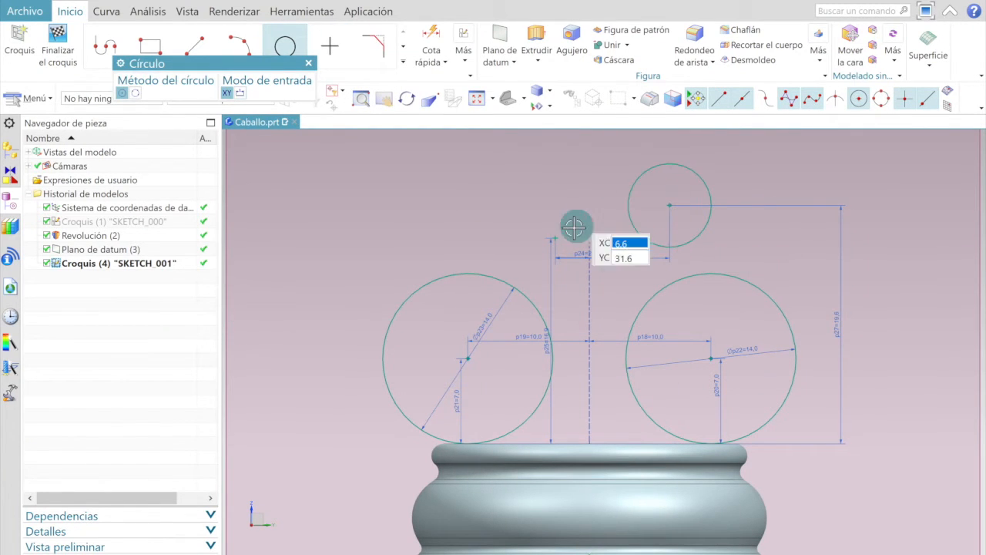
click(556, 239)
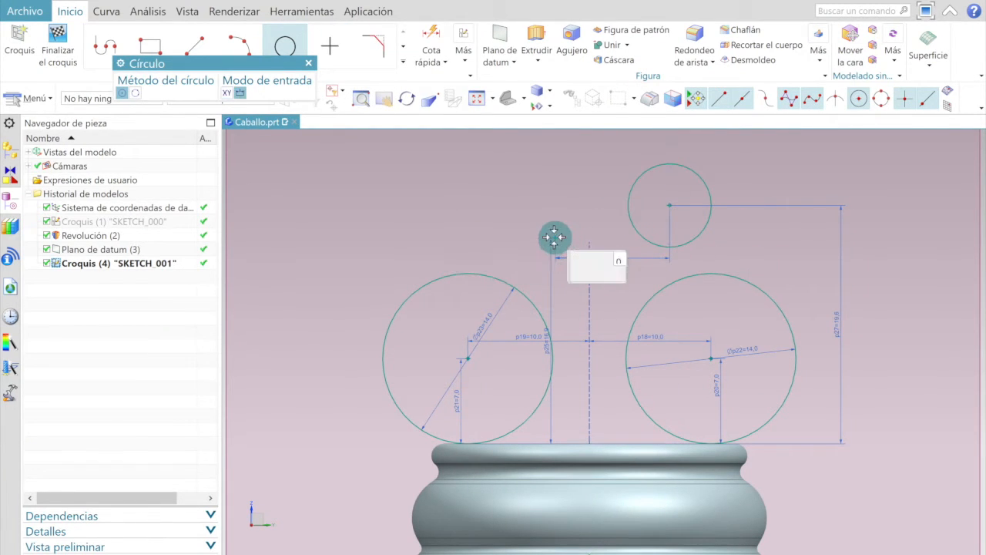
click(507, 241)
scroll(565, 221, up, 3)
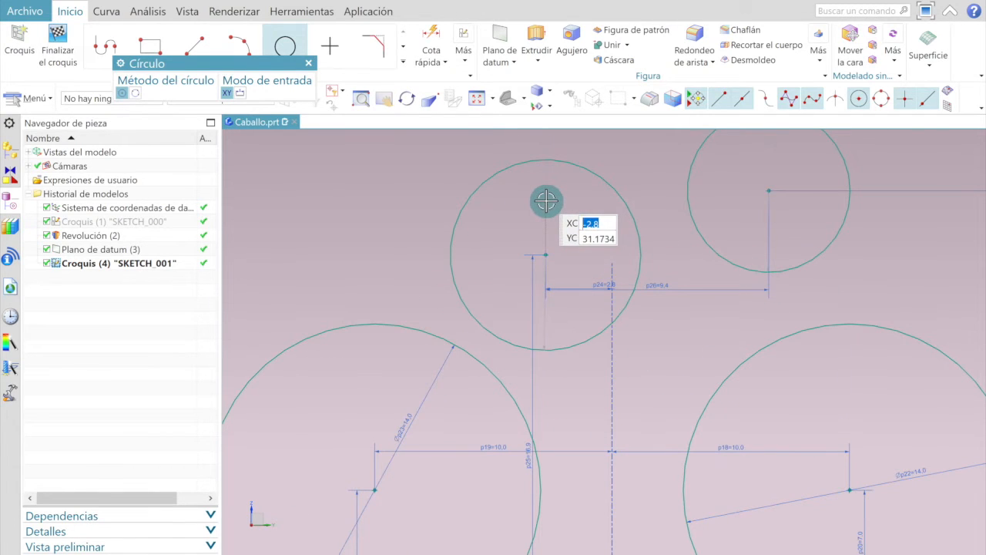
key(Escape)
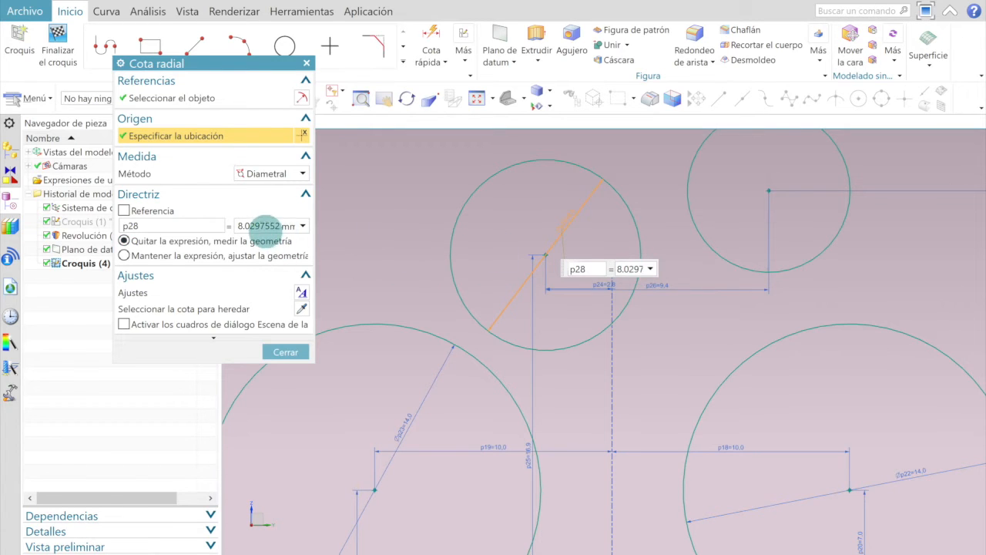
- Set the diameter of the upper circle left of the axis to 11 mm
double_click(265, 226)
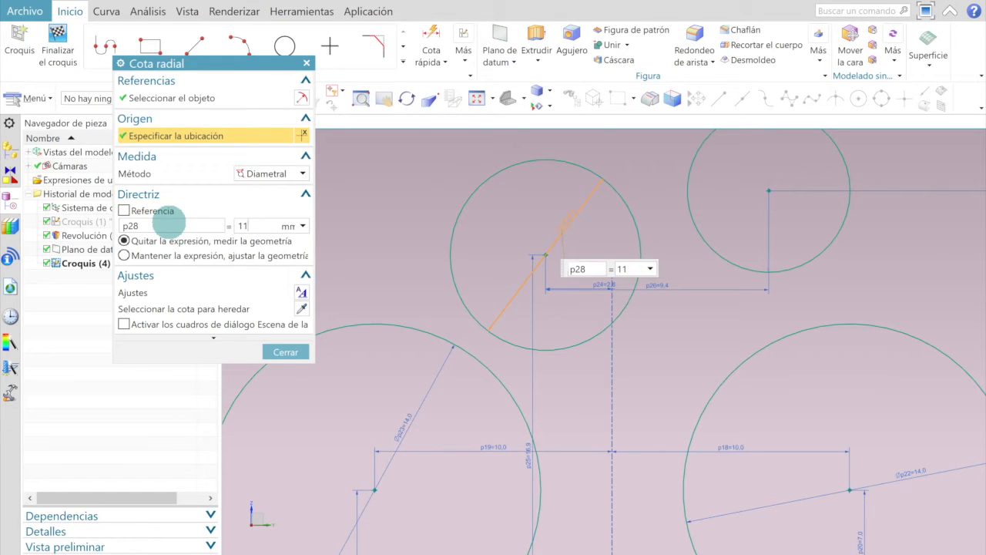
key(Return)
click(285, 354)
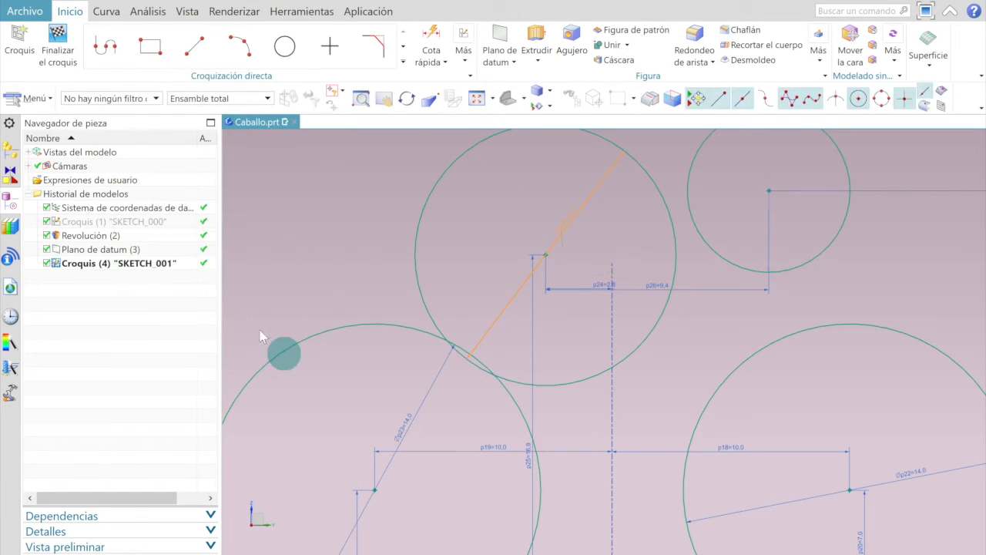
- Set the diameter of the upper circle right of the axis to 12 mm
scroll(482, 214, down, 3)
scroll(562, 250, up, 3)
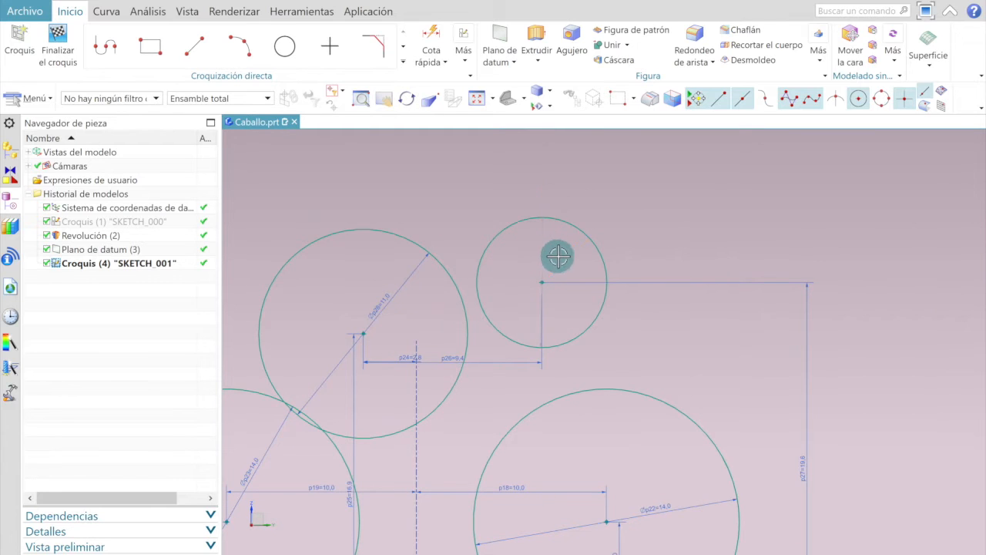
scroll(573, 275, up, 3)
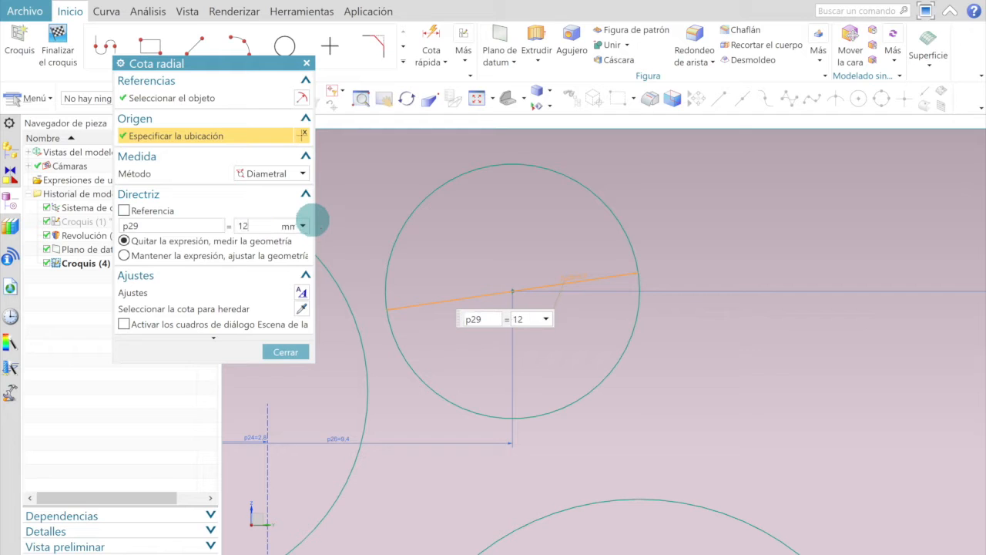
key(Return)
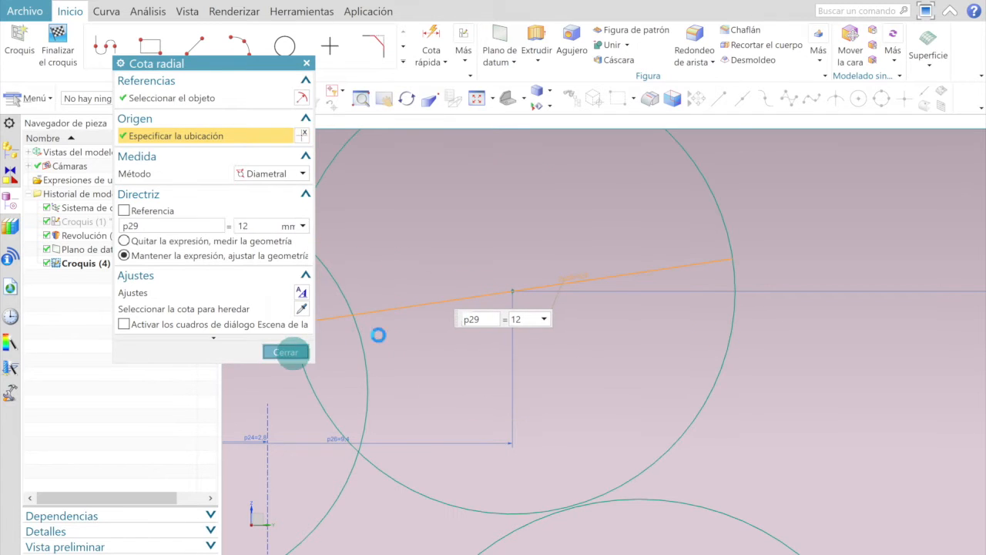
click(286, 352)
scroll(622, 304, down, 2)
scroll(621, 305, down, 2)
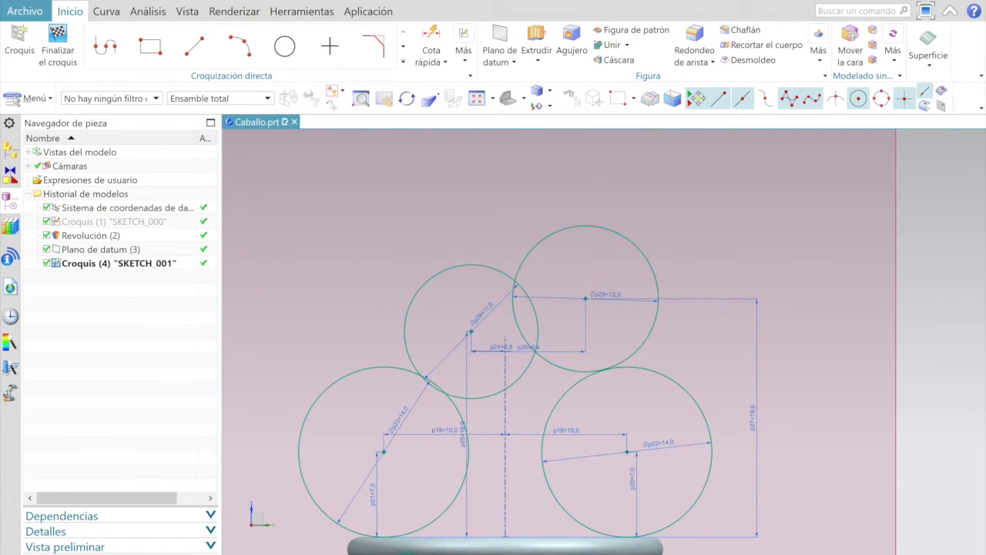
- Draw a short line bridging the gap between the 12 mm circle and the 14 mm circle right of the axis, tangent to both
scroll(584, 383, up, 4)
scroll(612, 244, up, 4)
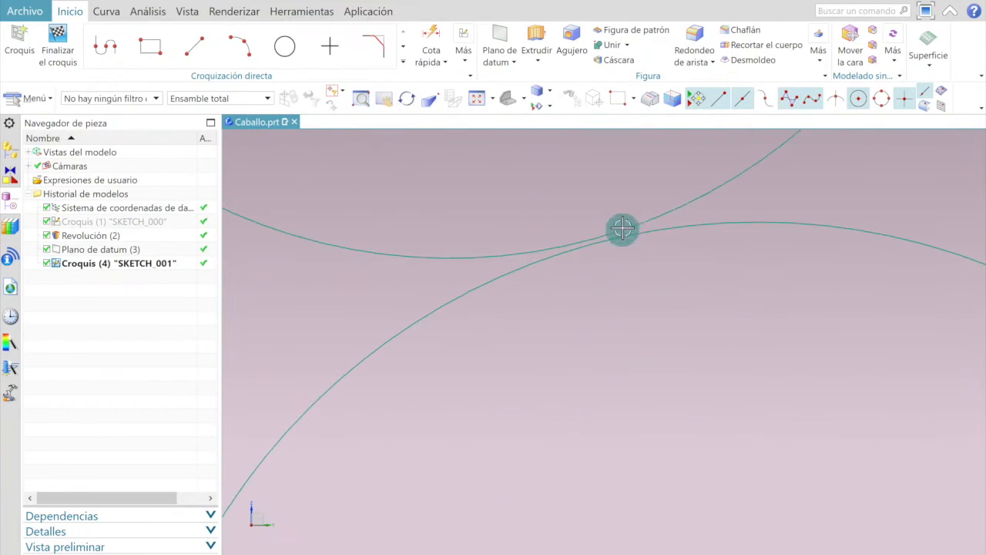
scroll(649, 239, down, 3)
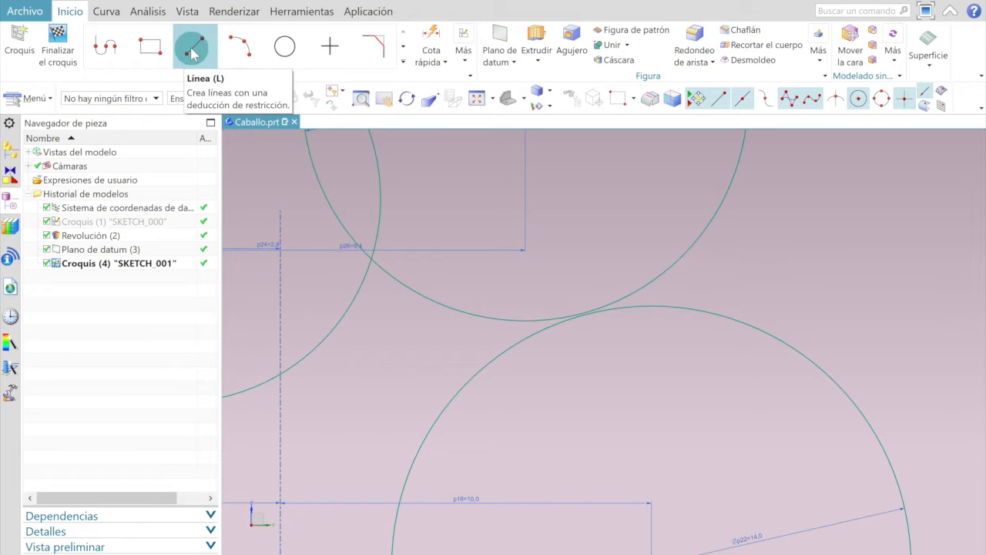
click(193, 48)
scroll(589, 299, up, 2)
scroll(589, 299, up, 2)
scroll(533, 363, up, 2)
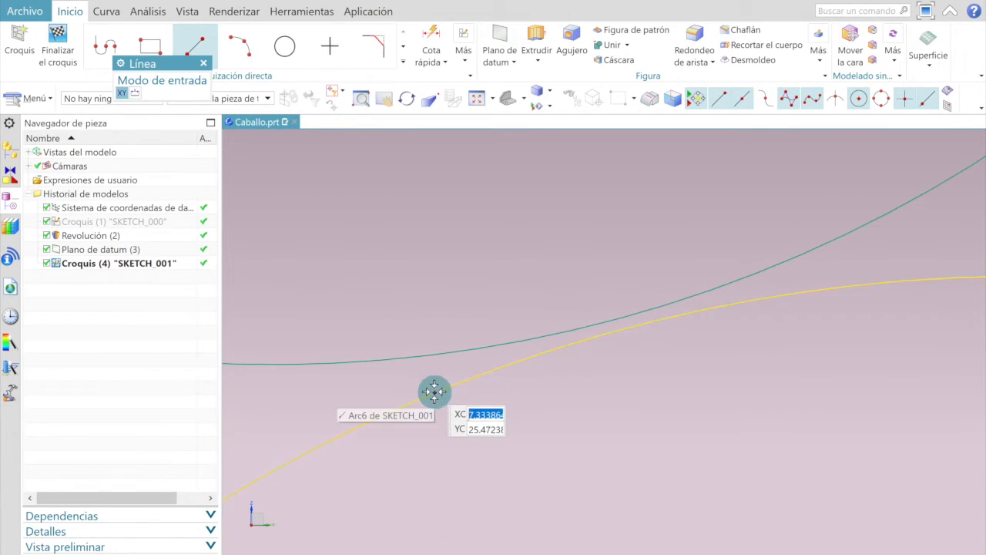
click(435, 392)
click(434, 392)
click(434, 392)
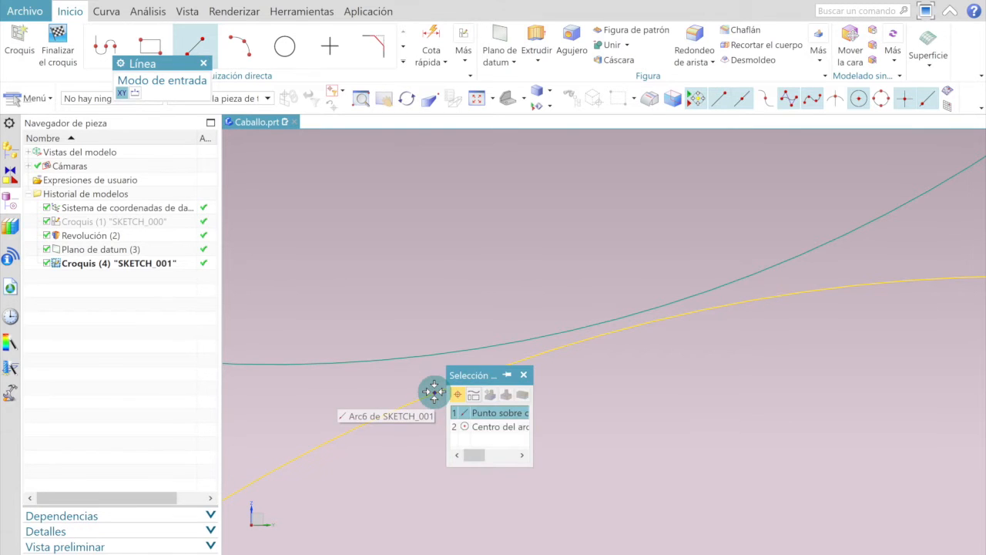
middle_click(435, 392)
scroll(435, 393, down, 3)
scroll(520, 367, up, 3)
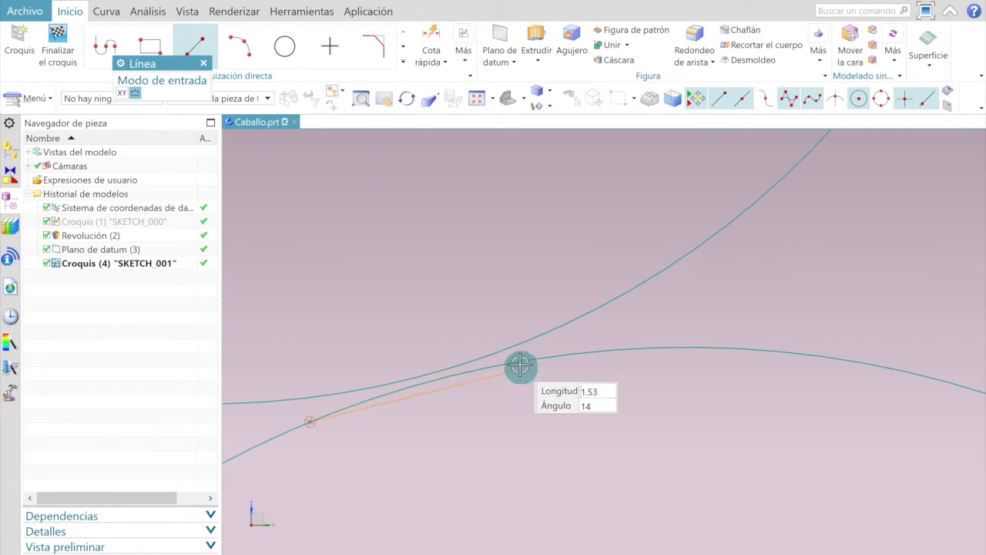
click(522, 345)
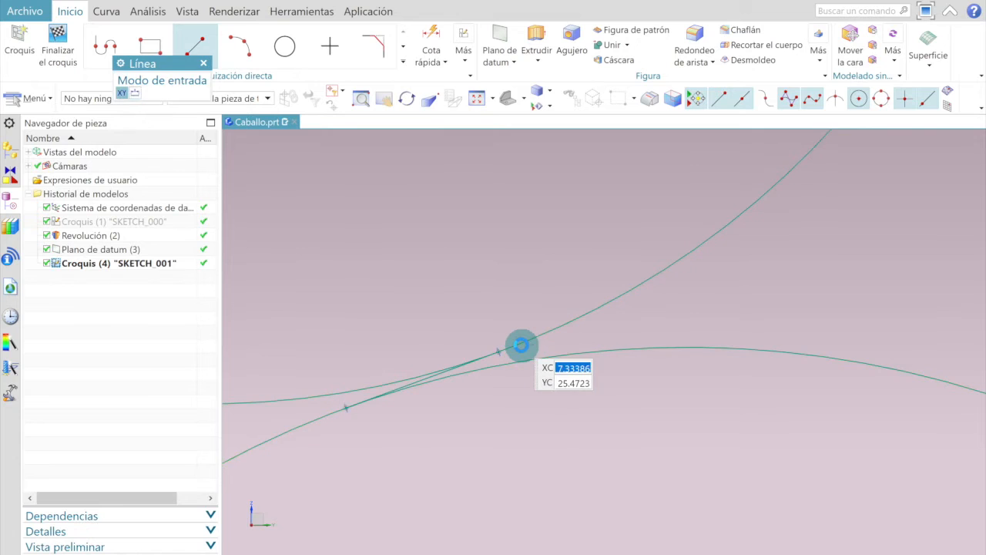
scroll(473, 346, down, 1)
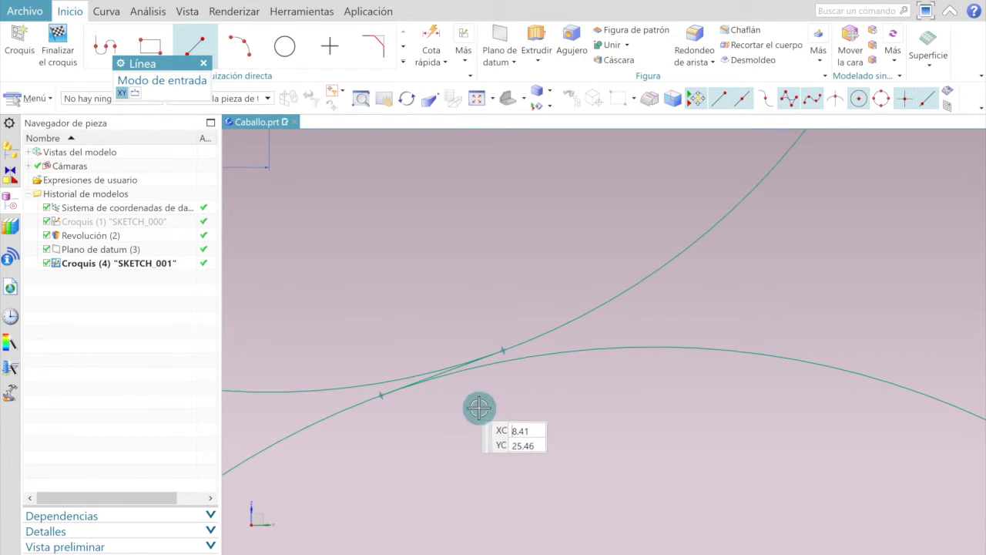
scroll(493, 372, down, 2)
scroll(539, 362, down, 5)
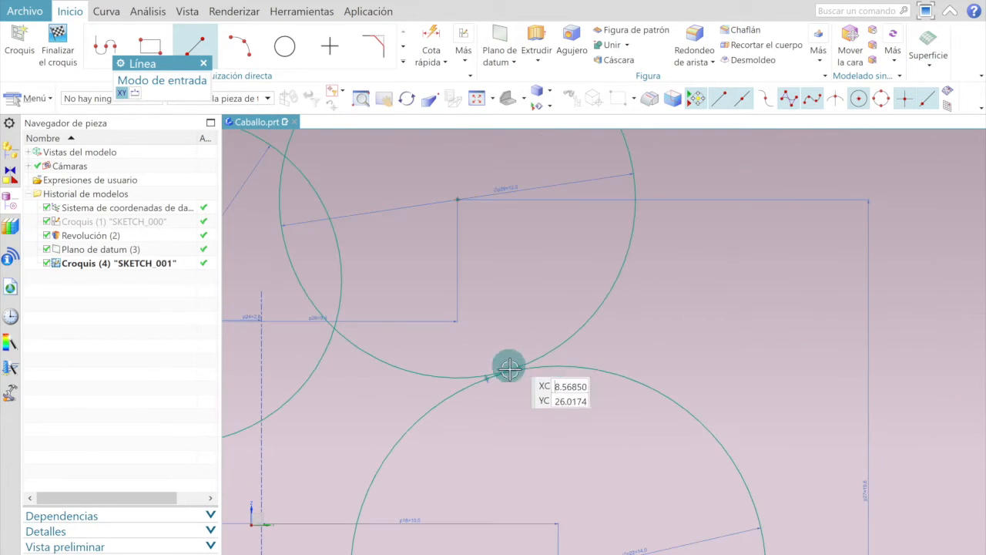
scroll(385, 477, up, 3)
- Switch to the PDF drawing and examine the dimensions locating the R23,4 arc centre and the heights of the base
key(alt+Tab)
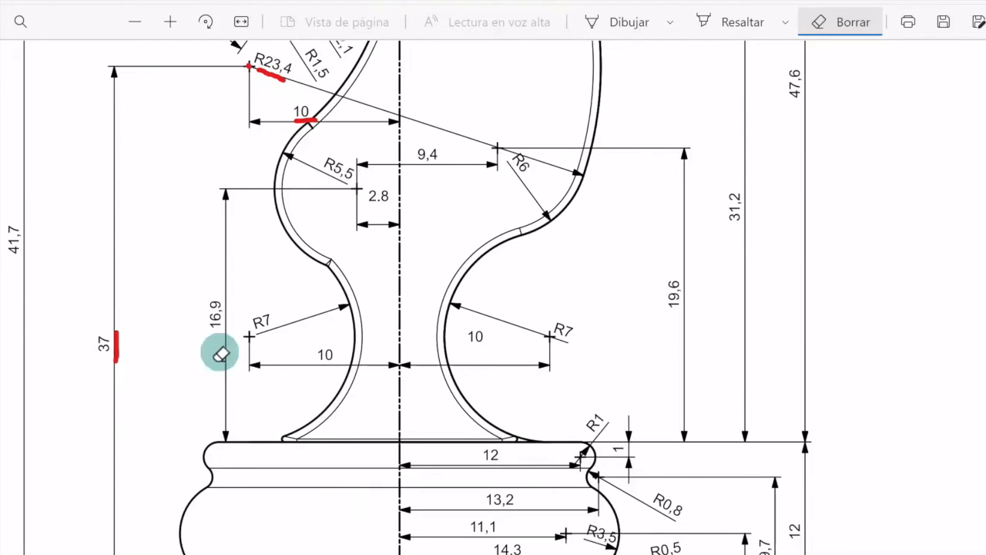
scroll(270, 74, up, 1)
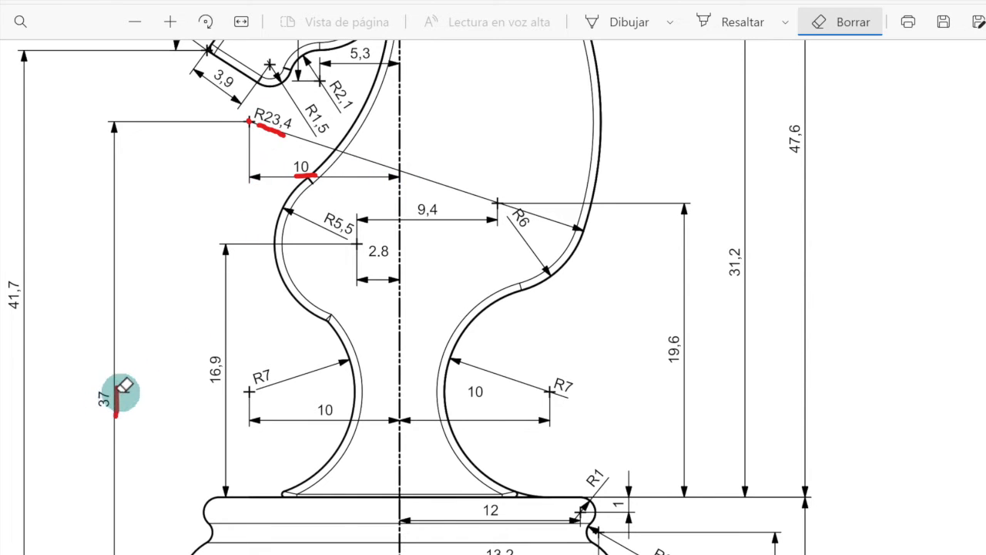
scroll(121, 394, down, 5)
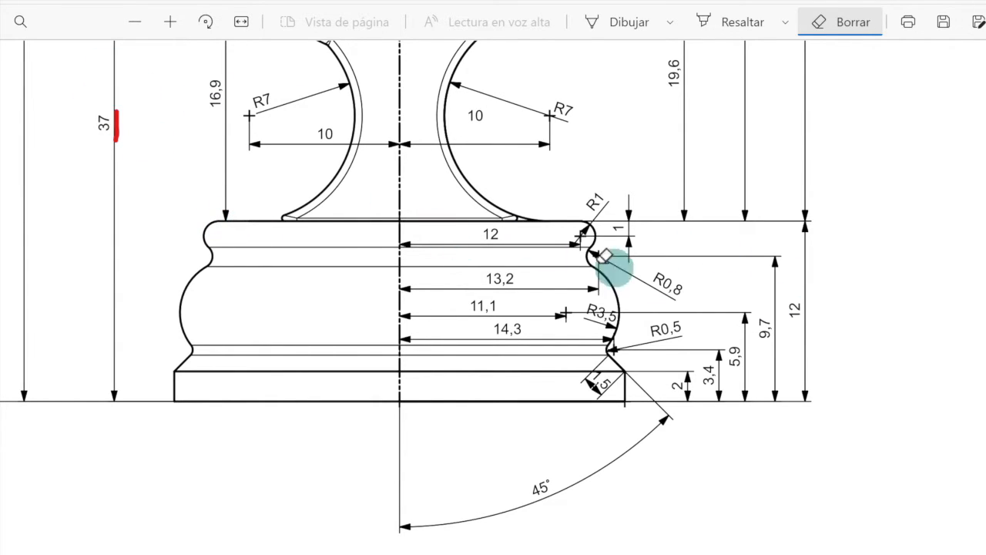
scroll(202, 295, up, 3)
scroll(199, 298, up, 2)
scroll(230, 544, down, 1)
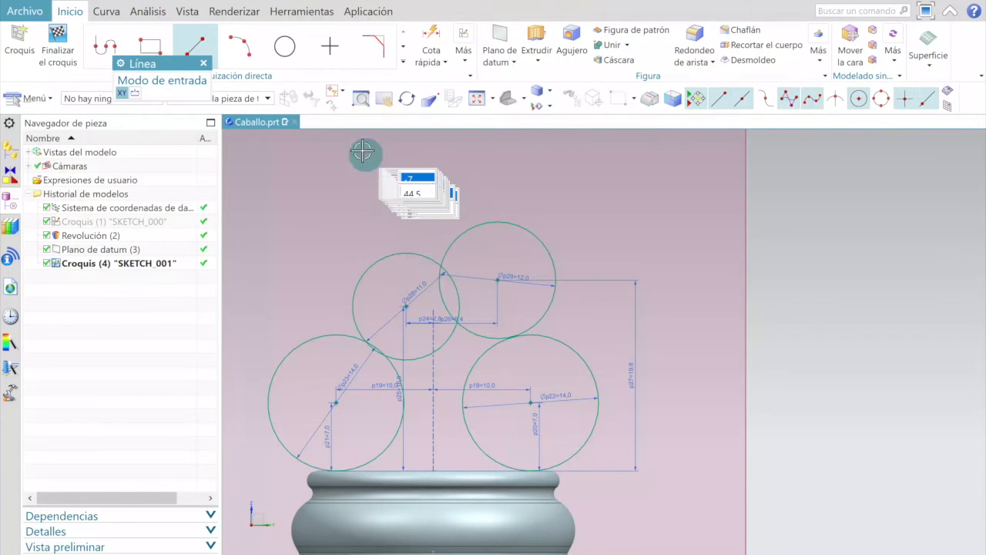
- Place a sketch point left of the axis, above the 11 mm circle, as the centre of the R23,4 arc
click(329, 46)
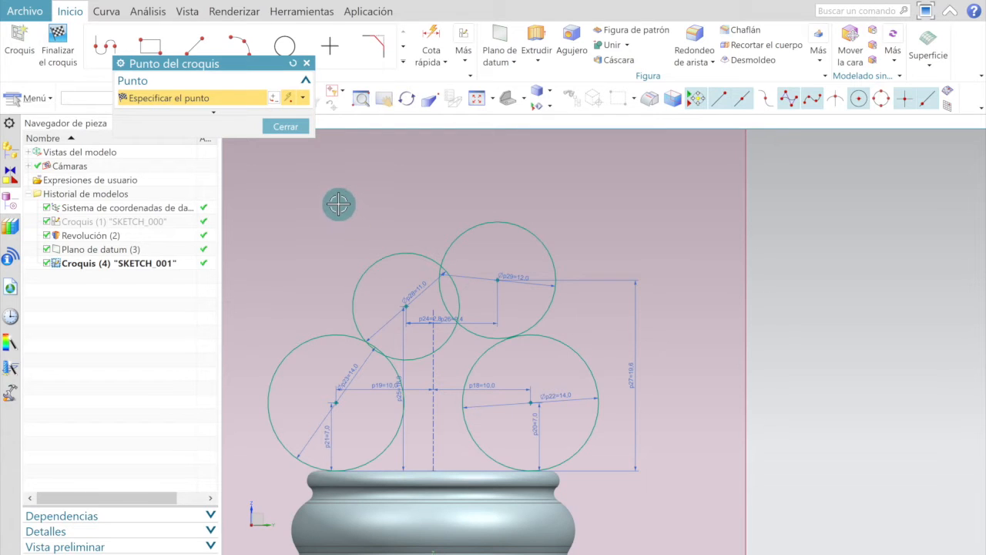
scroll(341, 221, up, 2)
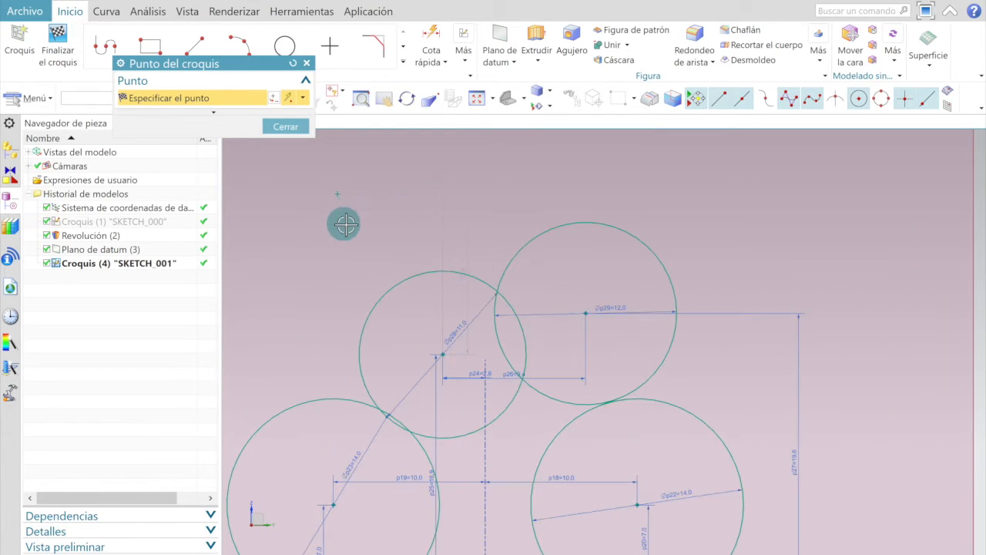
key(Escape)
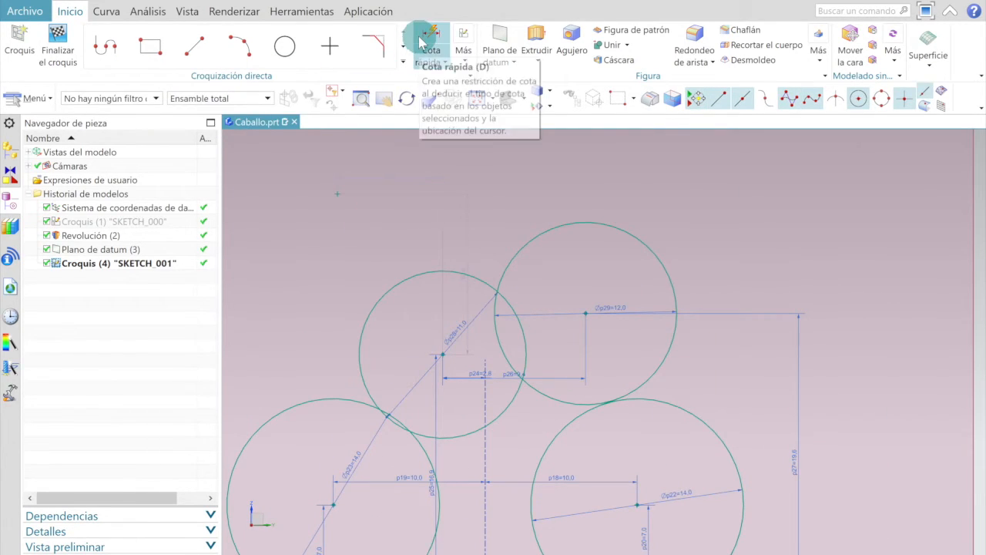
click(426, 40)
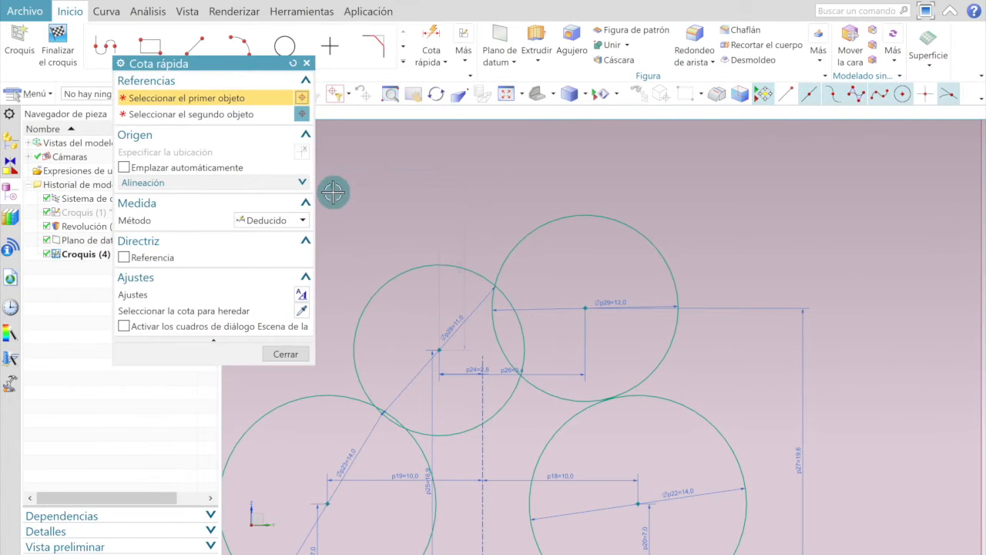
click(331, 185)
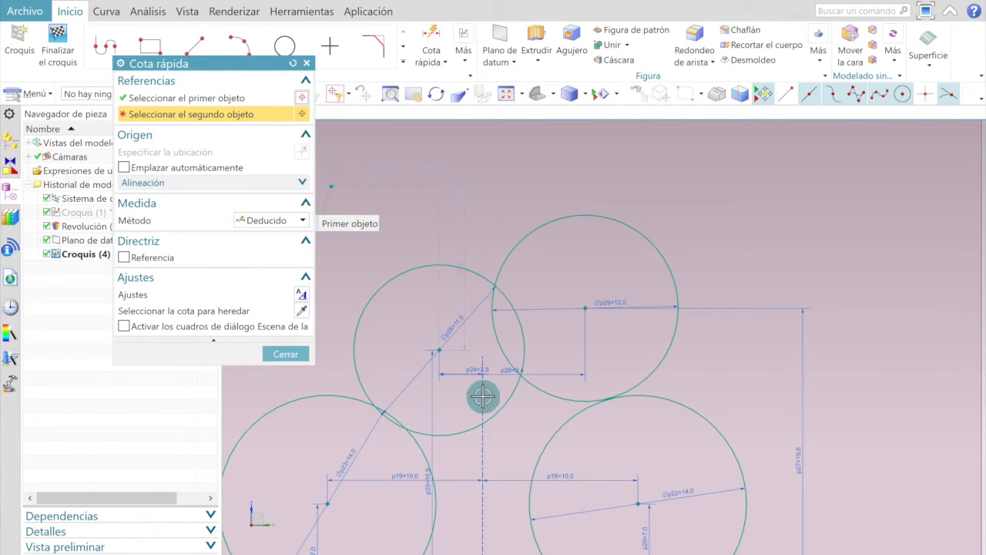
scroll(484, 410, down, 3)
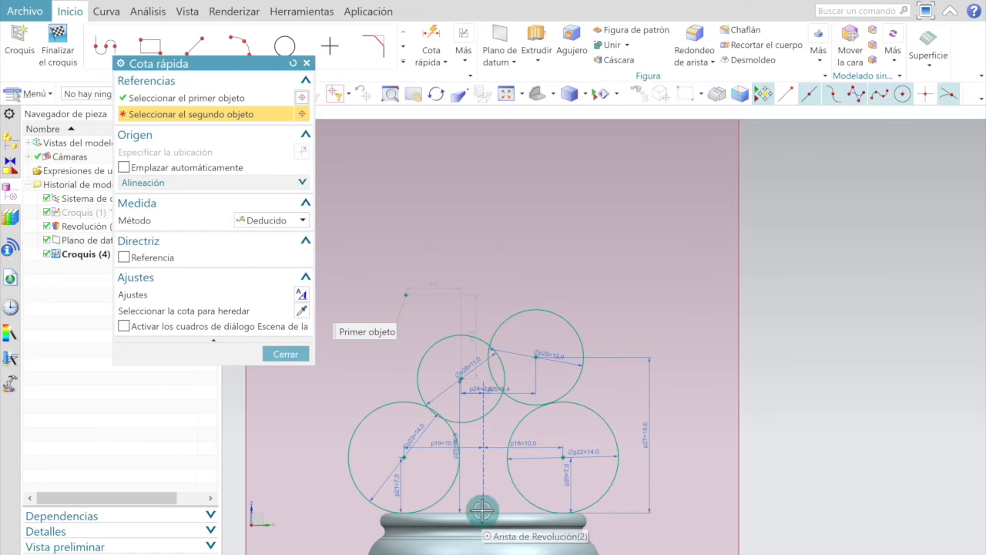
key(Escape)
scroll(448, 310, up, 1)
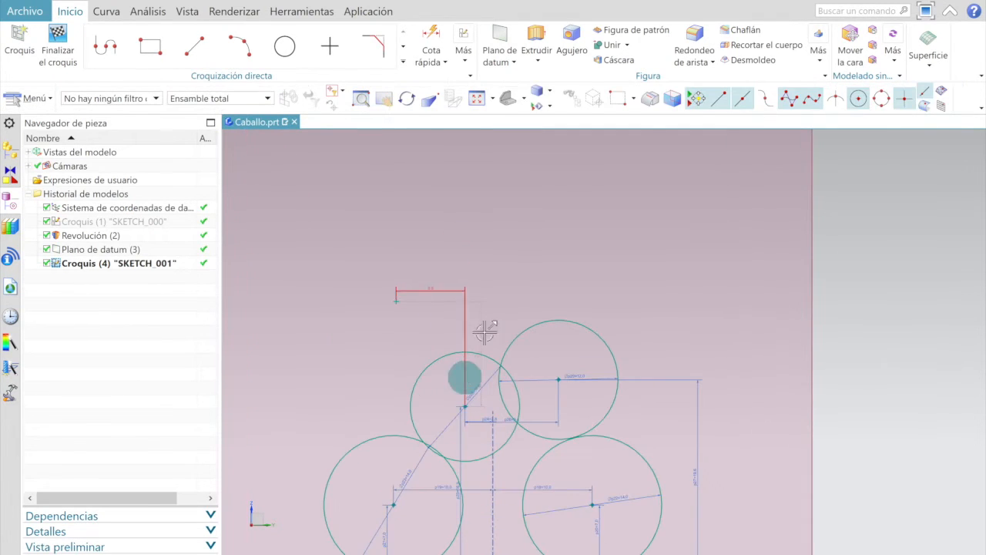
scroll(494, 269, down, 1)
- Draw a vertical line about 57.5 mm long from the sketch origin up along the axis
click(195, 46)
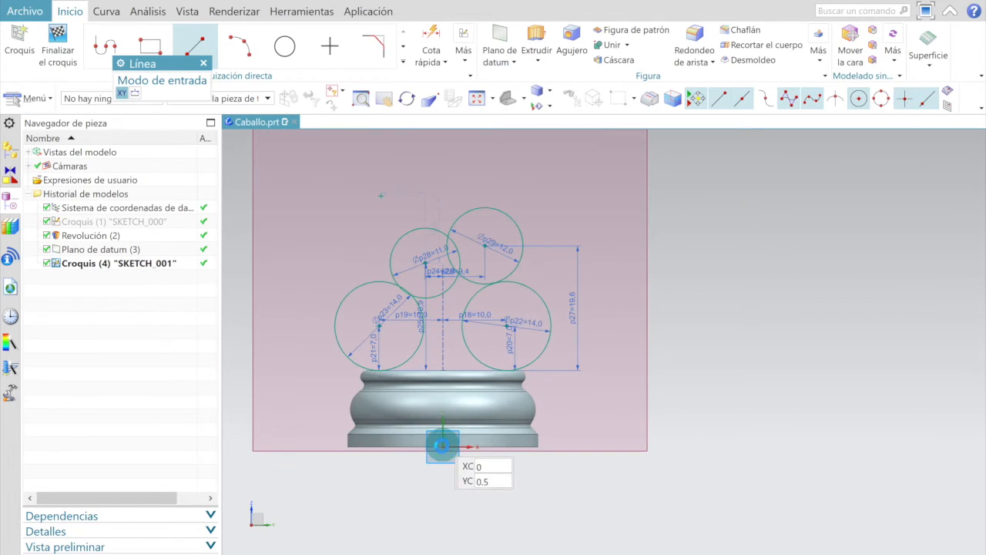
click(442, 447)
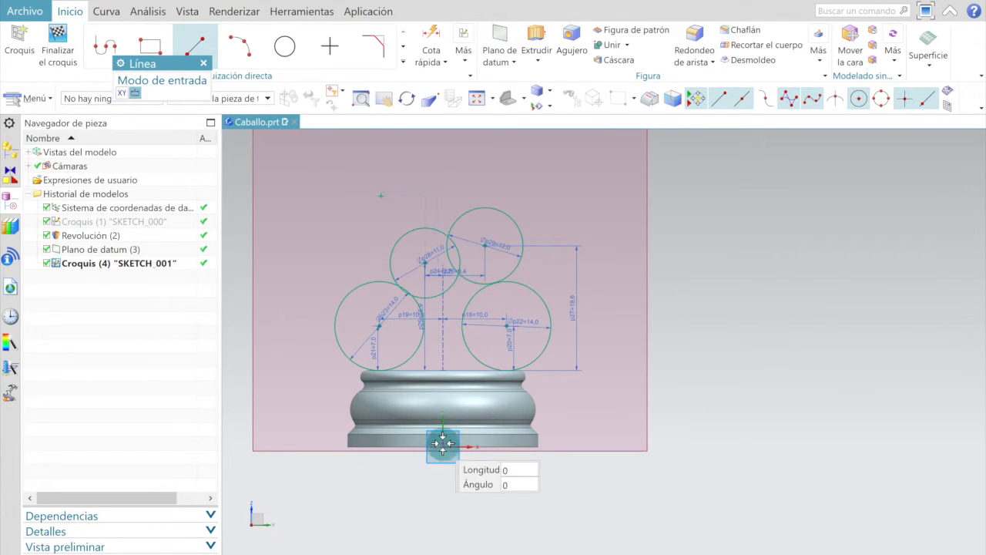
scroll(441, 197, down, 3)
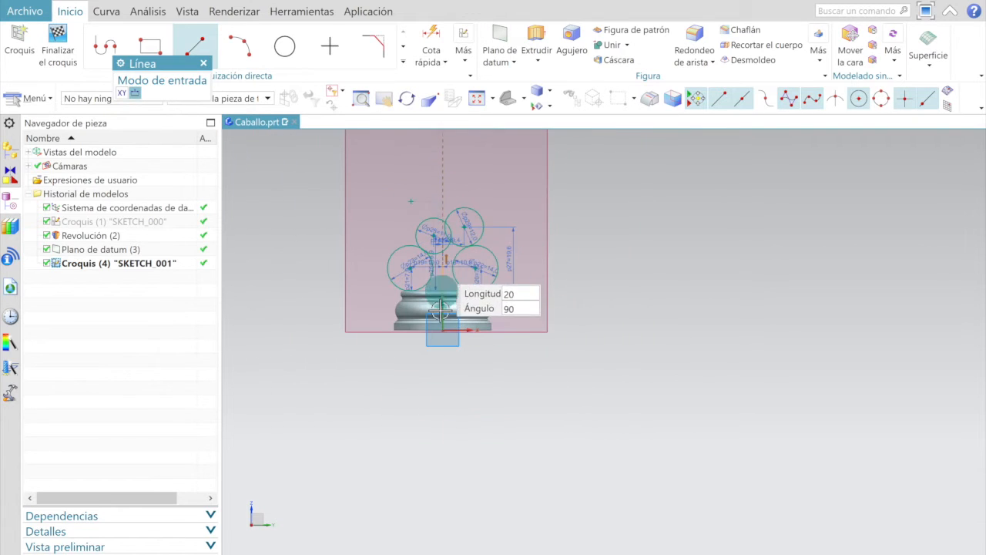
scroll(439, 162, up, 3)
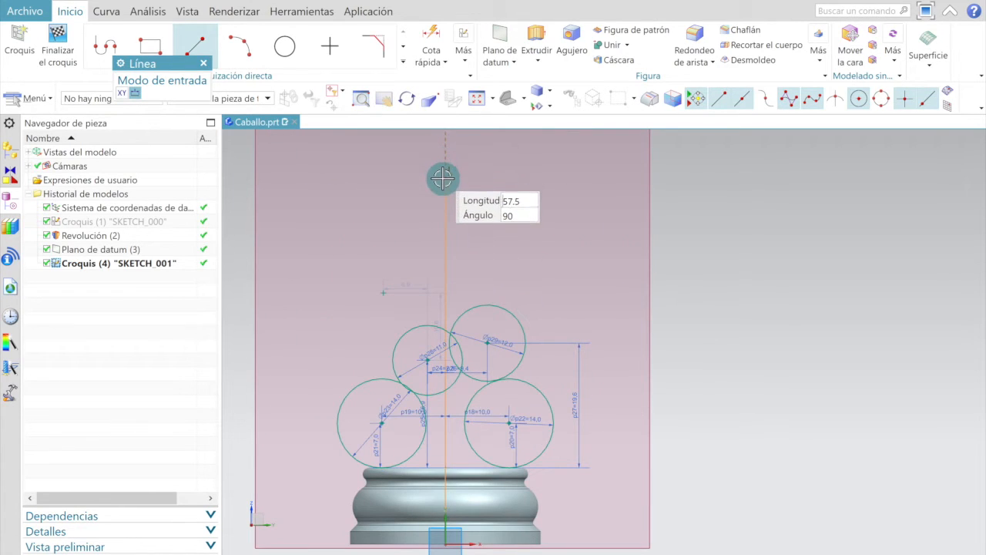
click(444, 179)
scroll(423, 301, up, 3)
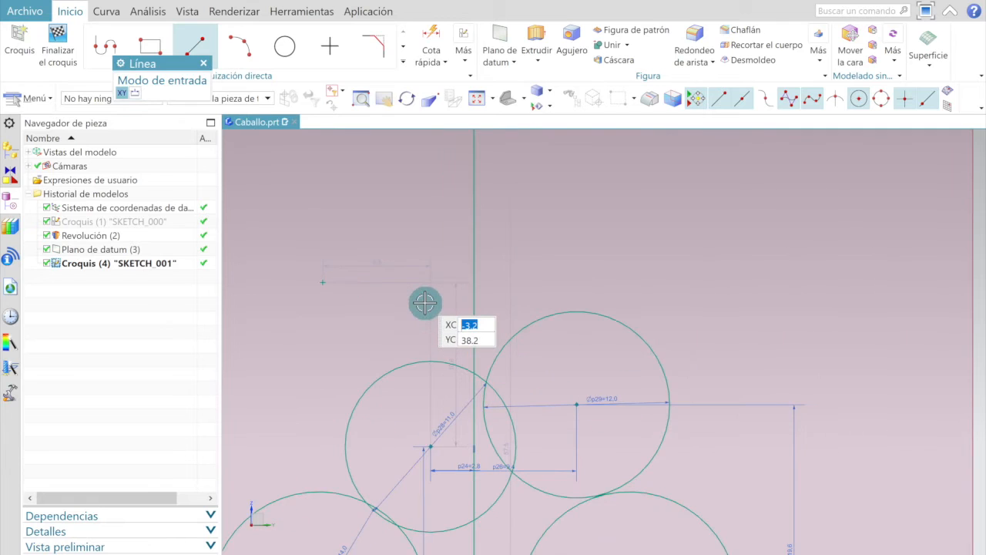
key(Escape)
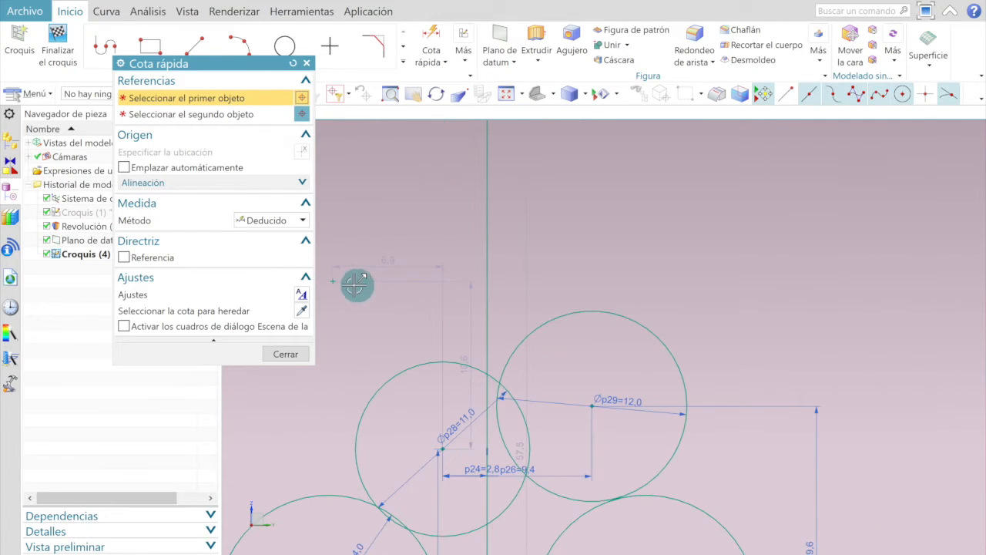
- Set the horizontal distance from the topmost sketch point to the vertical axis line to 10 mm
click(336, 282)
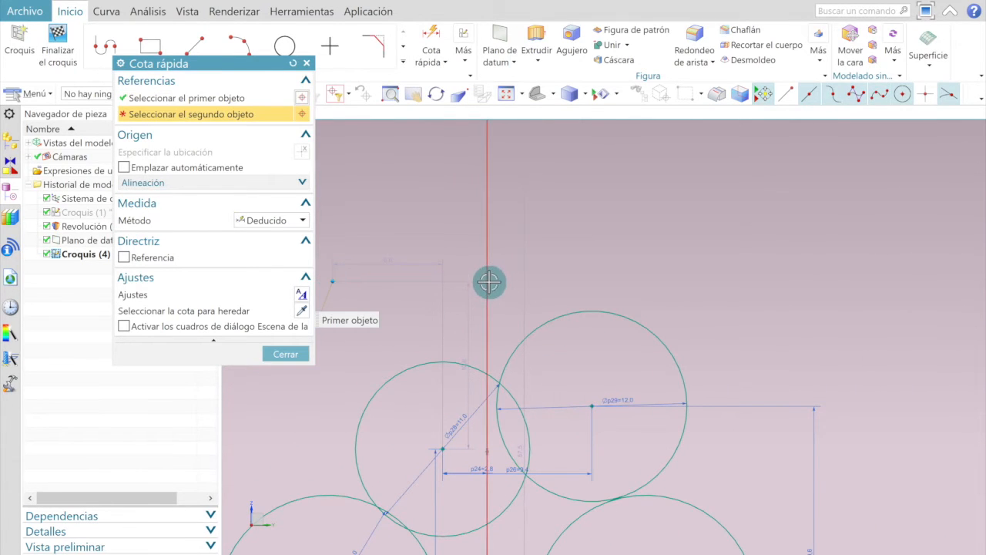
click(489, 282)
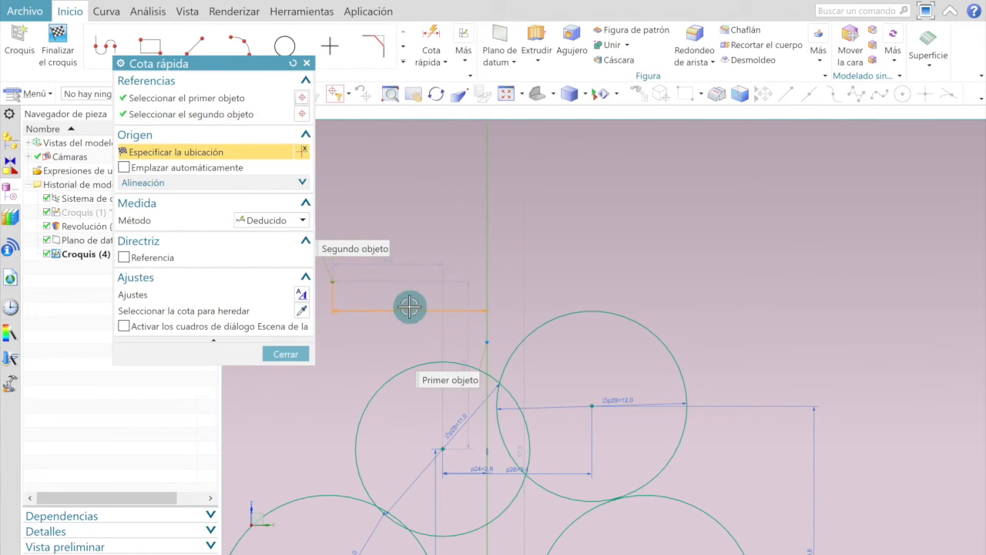
click(410, 307)
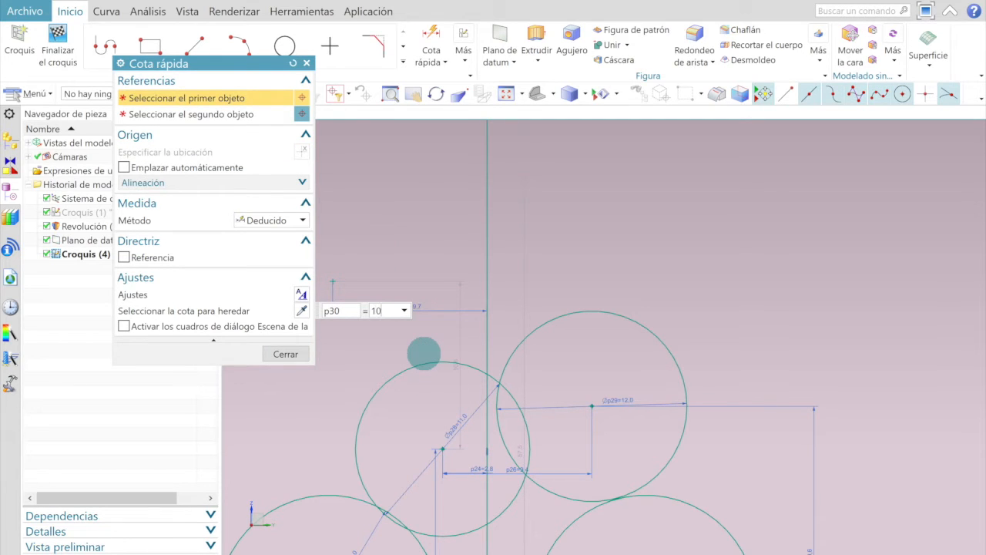
text(10)
key(Return)
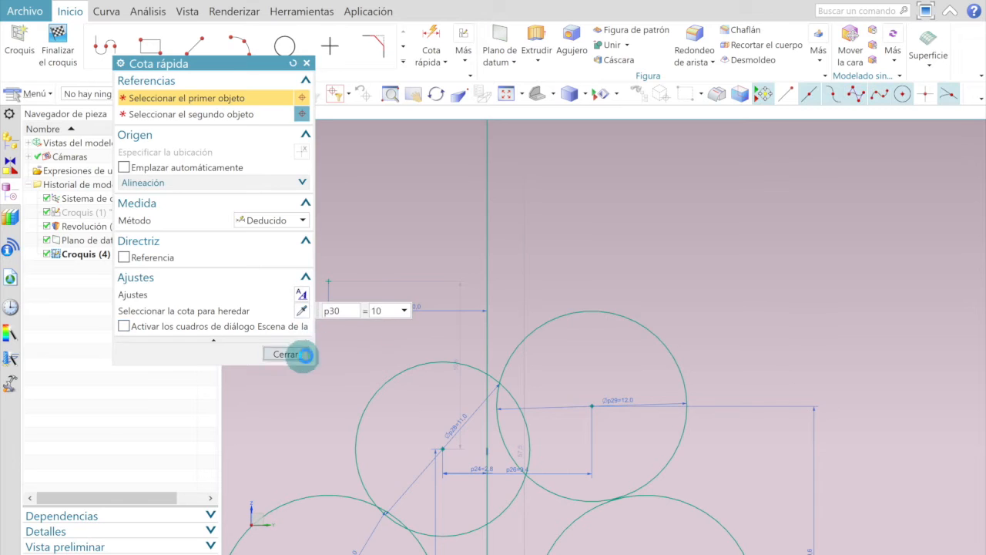
click(301, 354)
scroll(489, 286, down, 5)
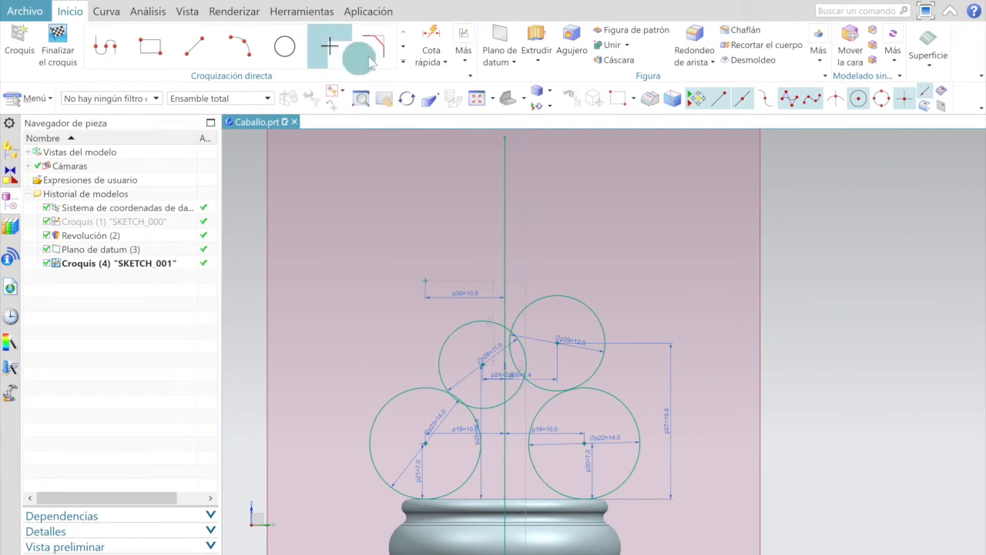
click(425, 276)
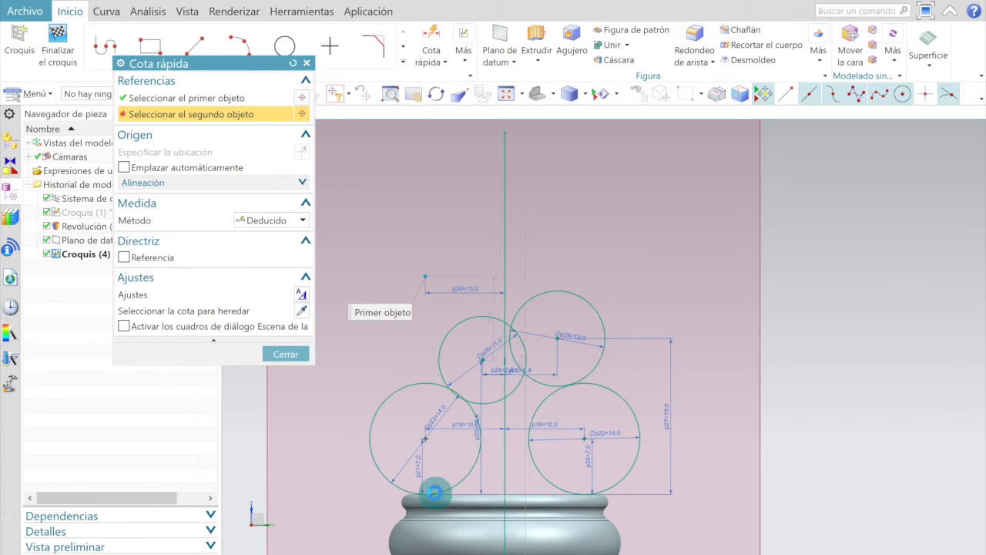
click(430, 489)
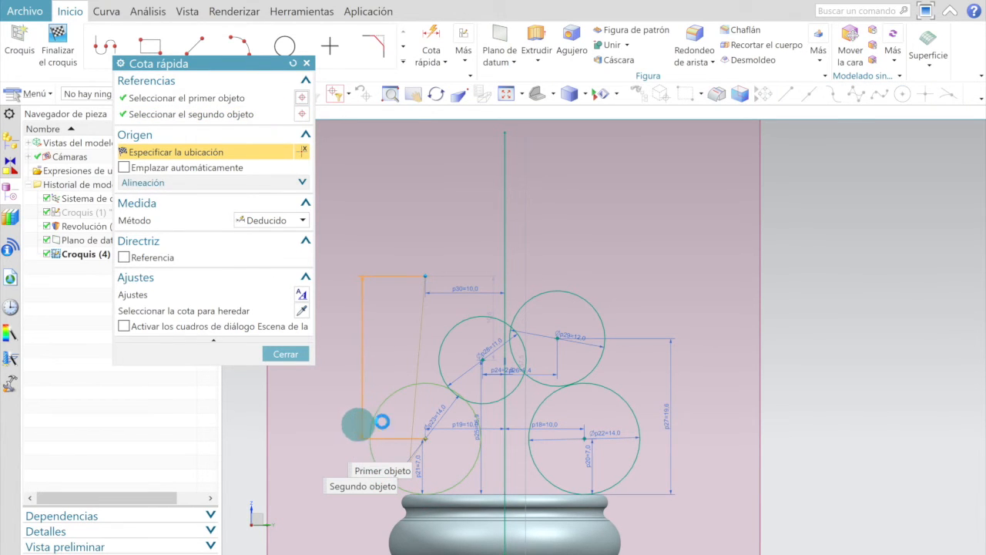
key(Escape)
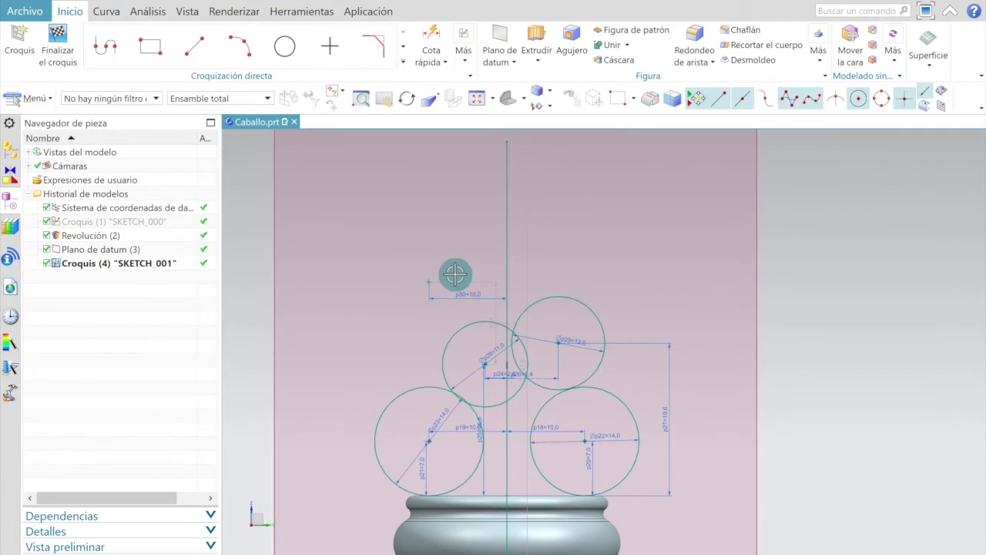
- Set the vertical distance from the sketch point left of the axis to the top edge of the base to 25 mm
scroll(456, 278, down, 1)
scroll(451, 347, up, 2)
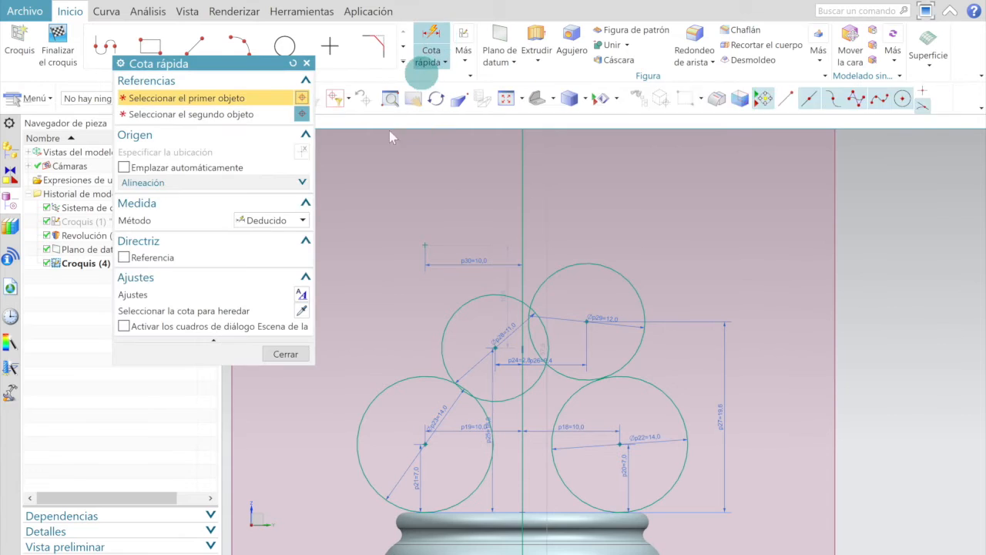
scroll(443, 301, up, 1)
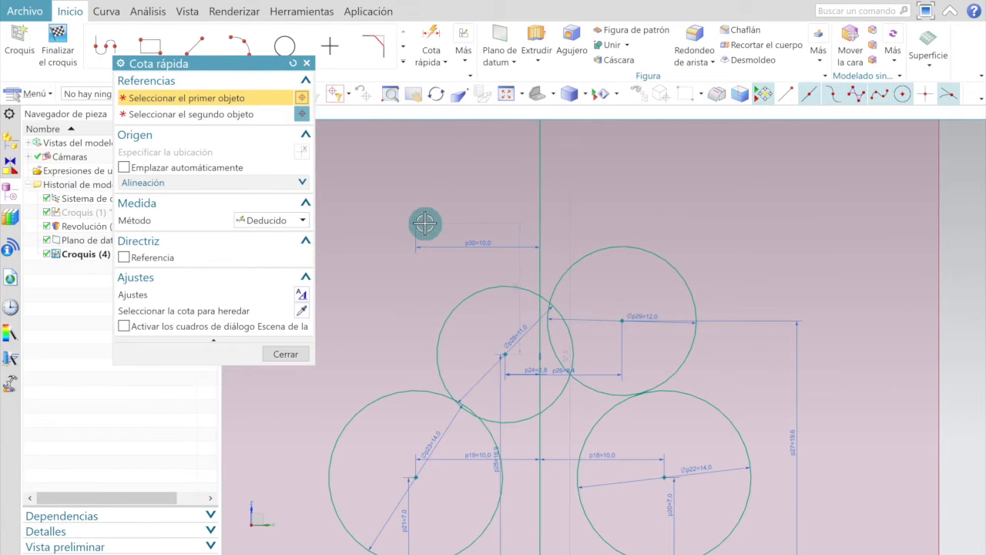
click(418, 223)
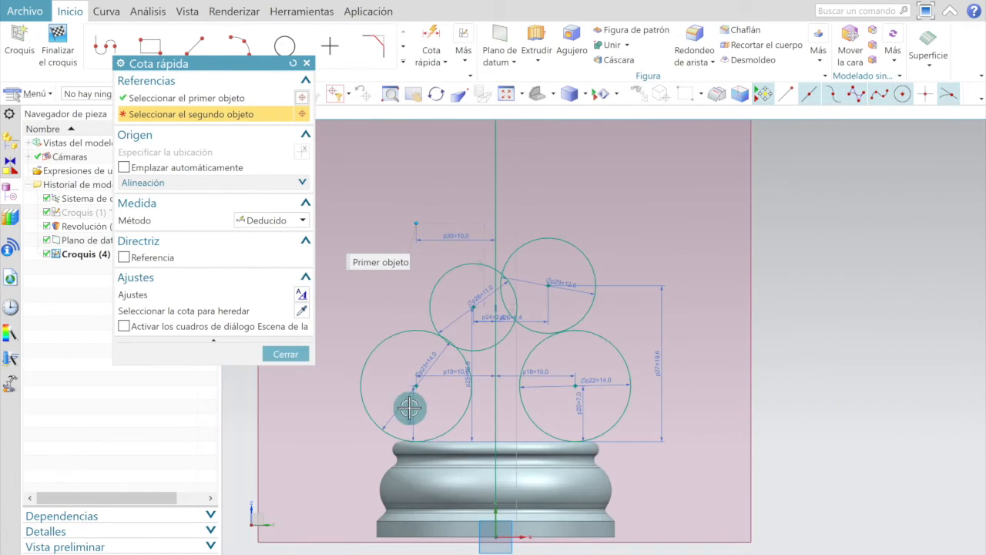
click(471, 453)
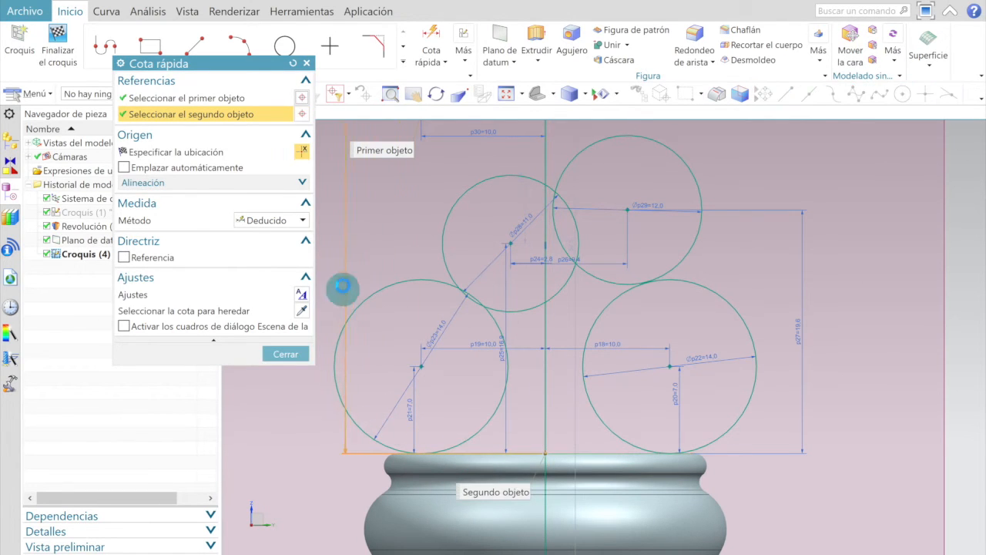
click(334, 221)
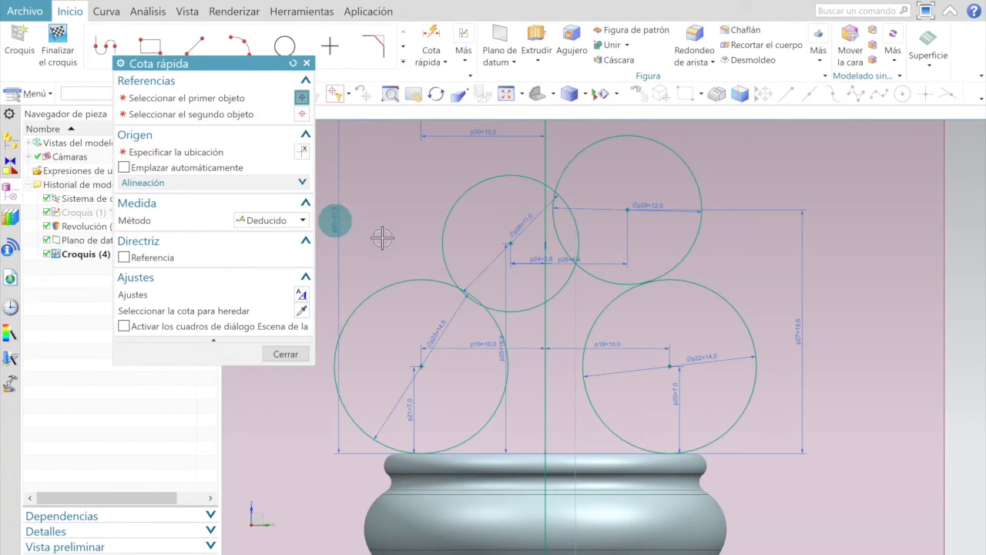
scroll(384, 182, down, 4)
scroll(385, 181, up, 5)
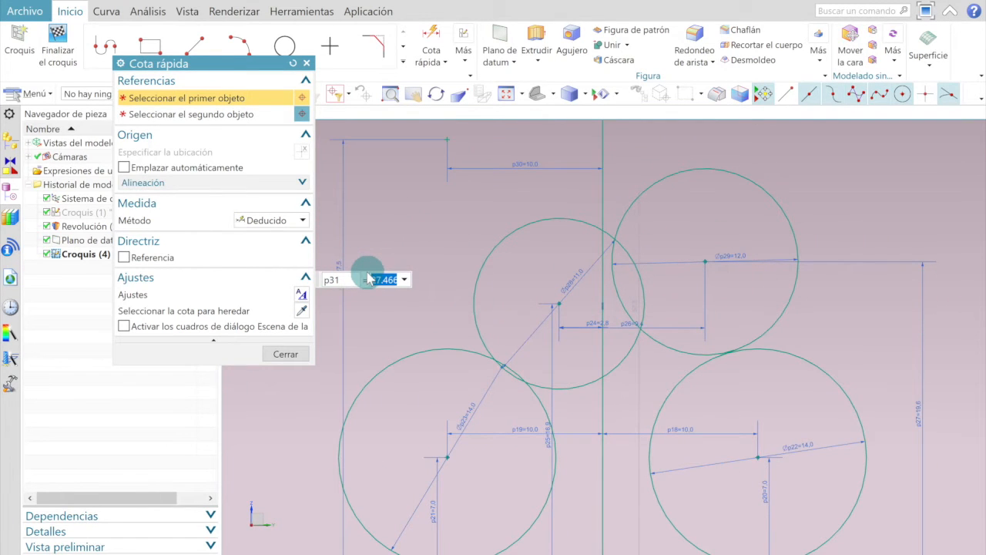
key(Return)
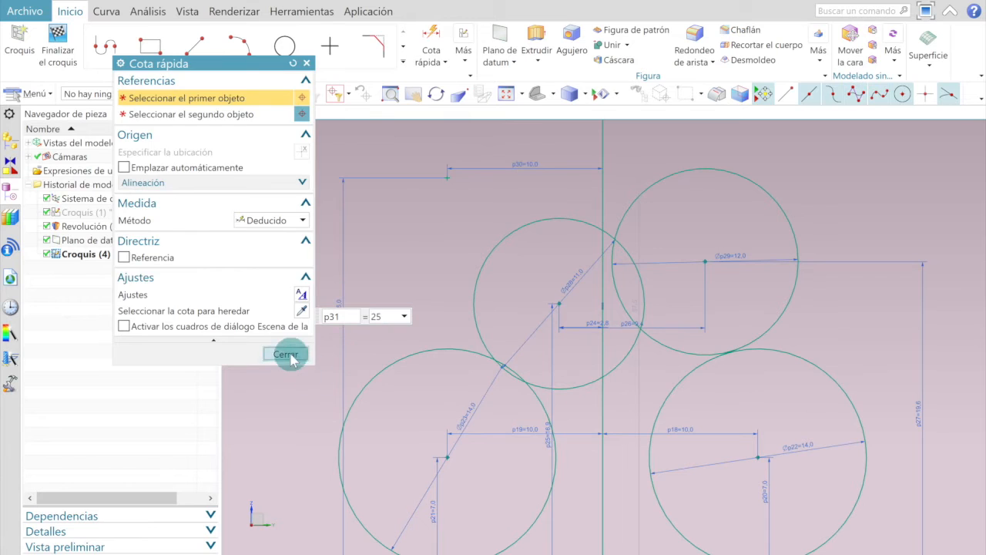
click(285, 354)
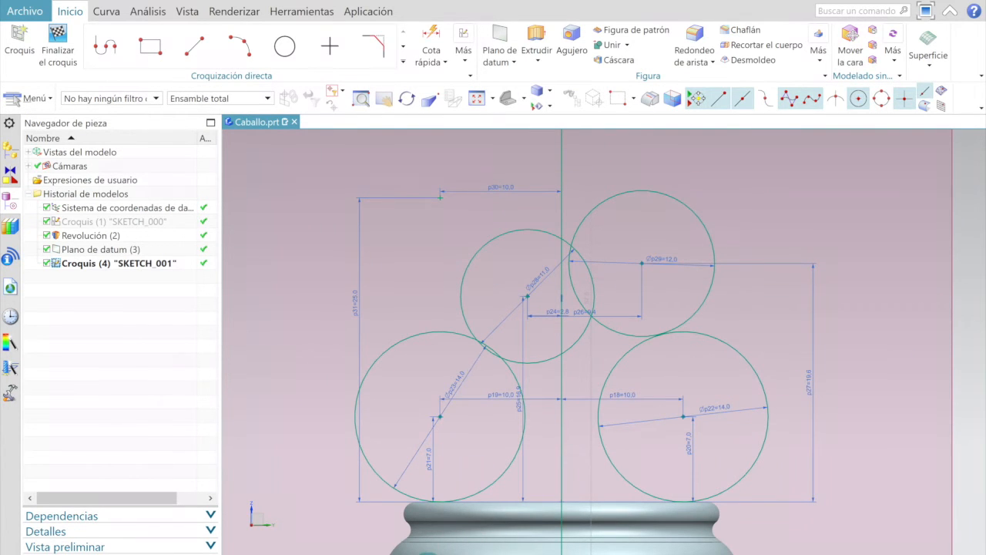
- Draw a circle about 13 mm in diameter centred on the sketch point left of the axis
click(285, 46)
click(441, 198)
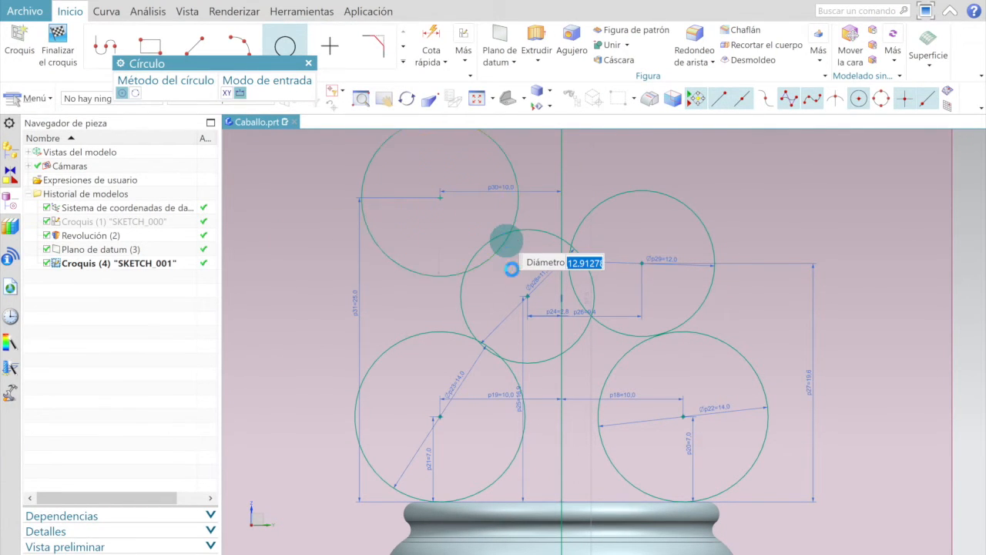
click(505, 239)
scroll(463, 190, up, 2)
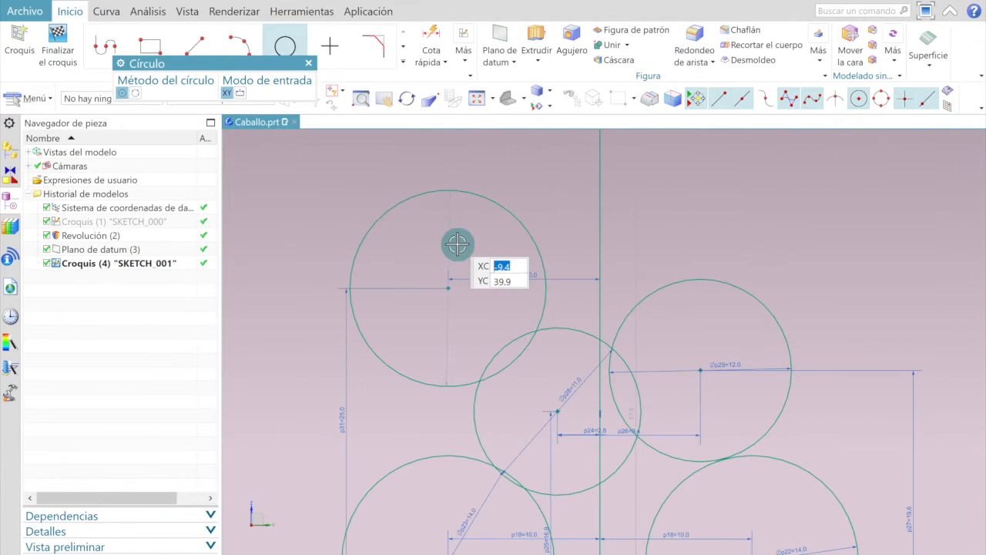
key(Escape)
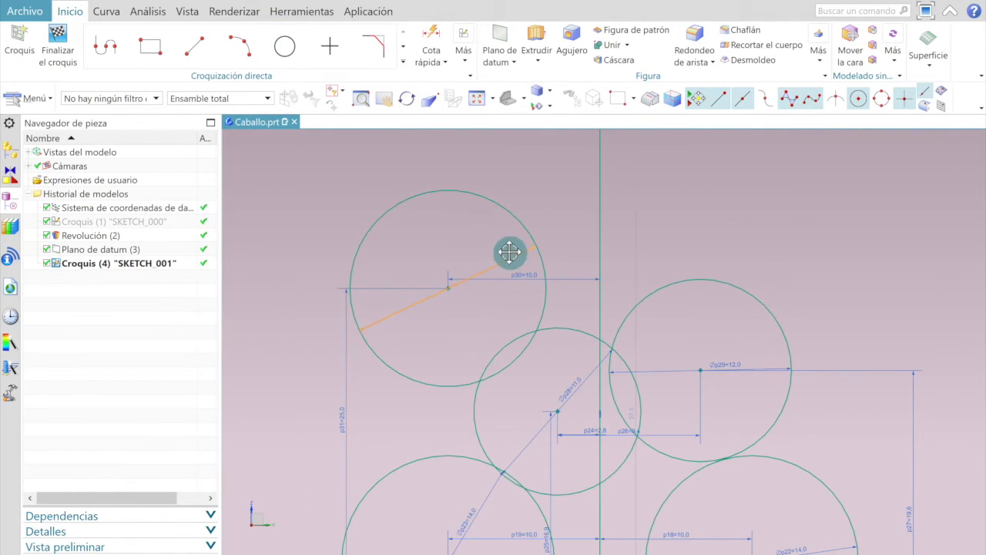
- Set the diameter of the circle centred left of the axis, above the 11 mm circle, to 46.8 mm
scroll(501, 255, up, 3)
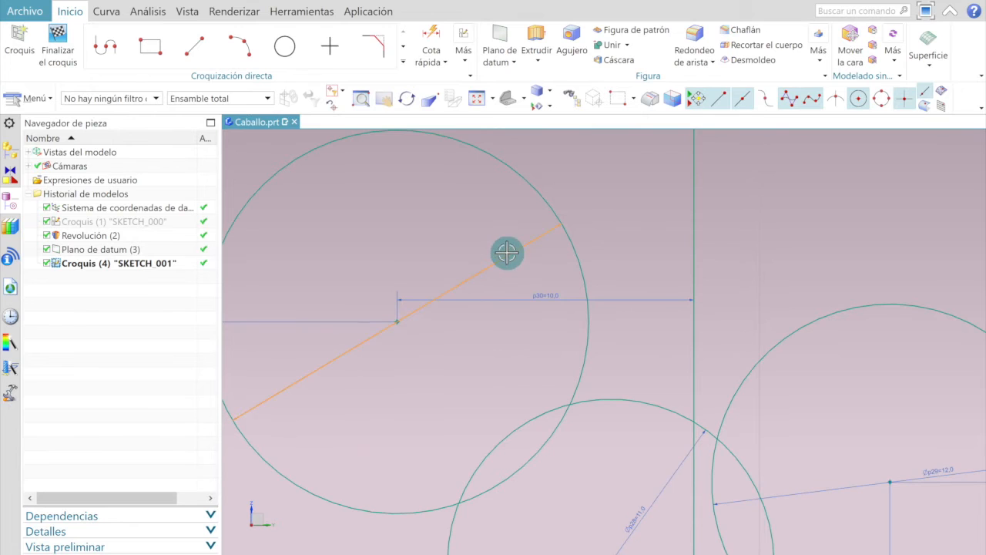
double_click(507, 252)
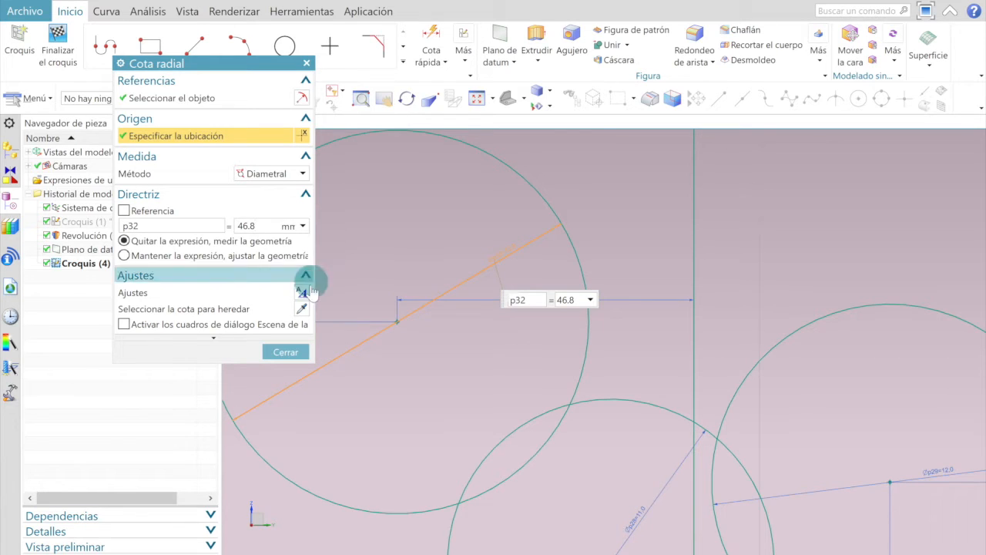
double_click(254, 226)
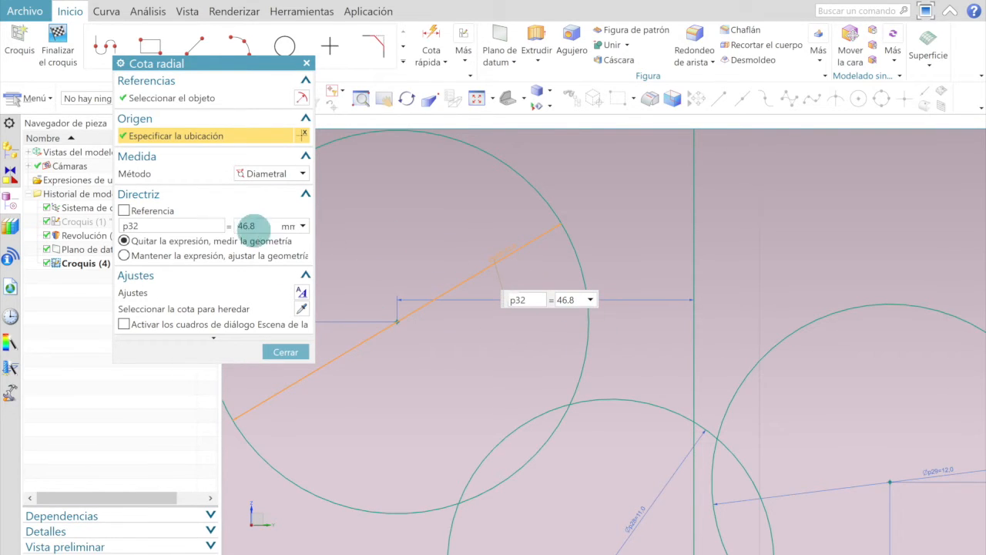
click(241, 254)
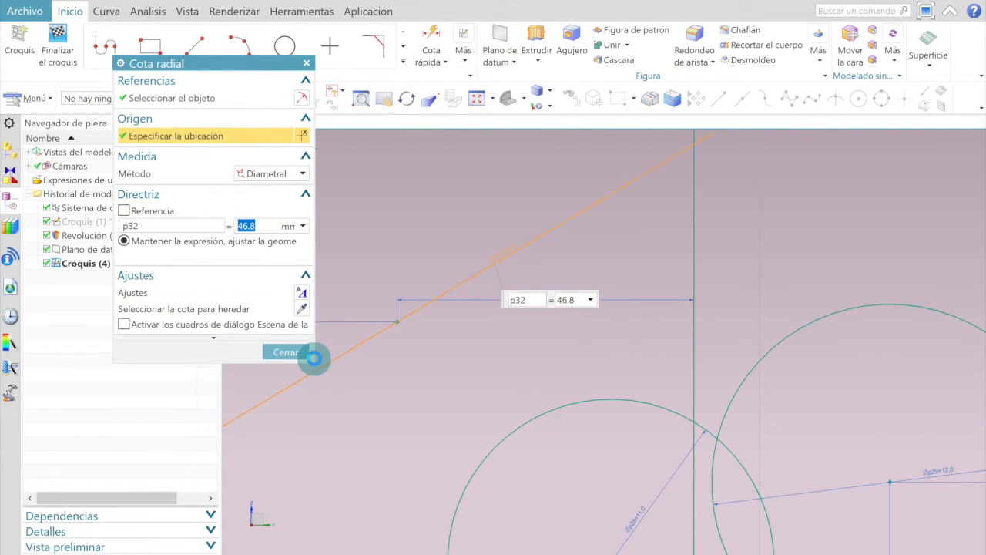
scroll(455, 363, down, 6)
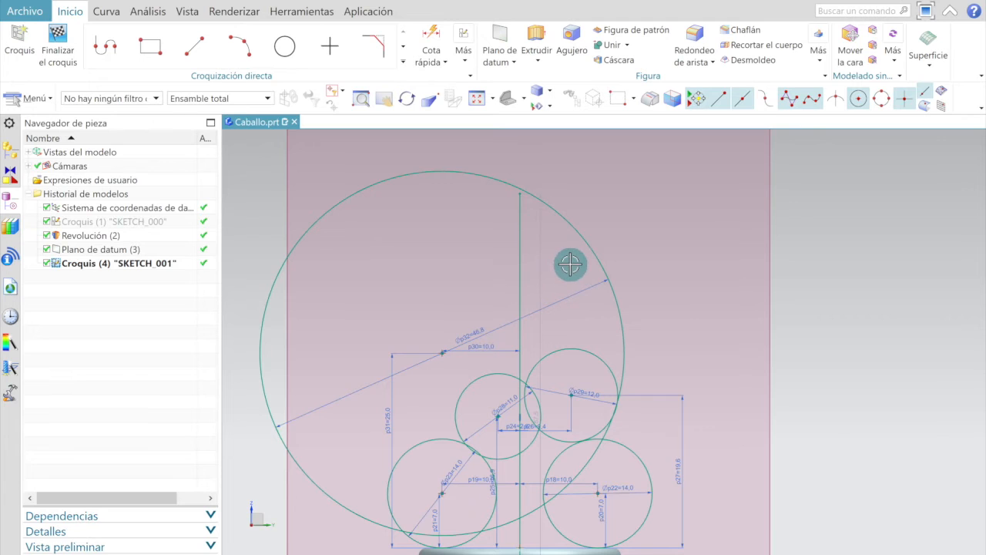
- Switch to the PDF drawing, examine the R11,7 arc's radius and centre height, and return to NX
scroll(579, 346, up, 1)
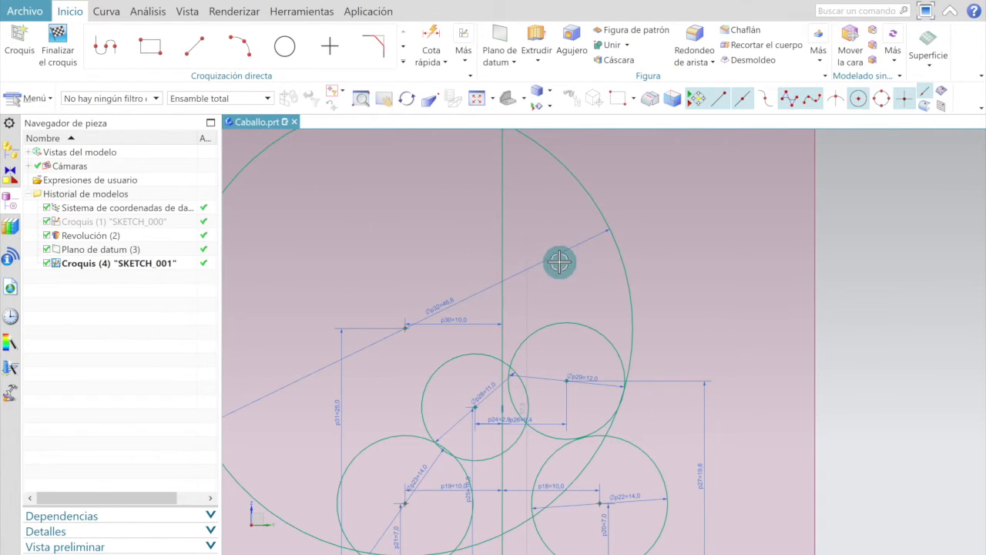
click(416, 554)
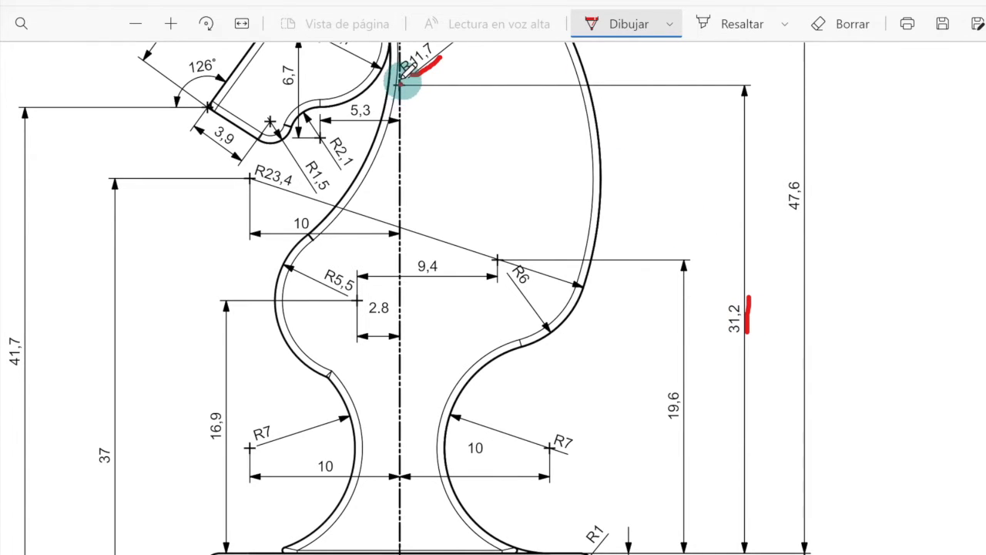
scroll(423, 68, up, 1)
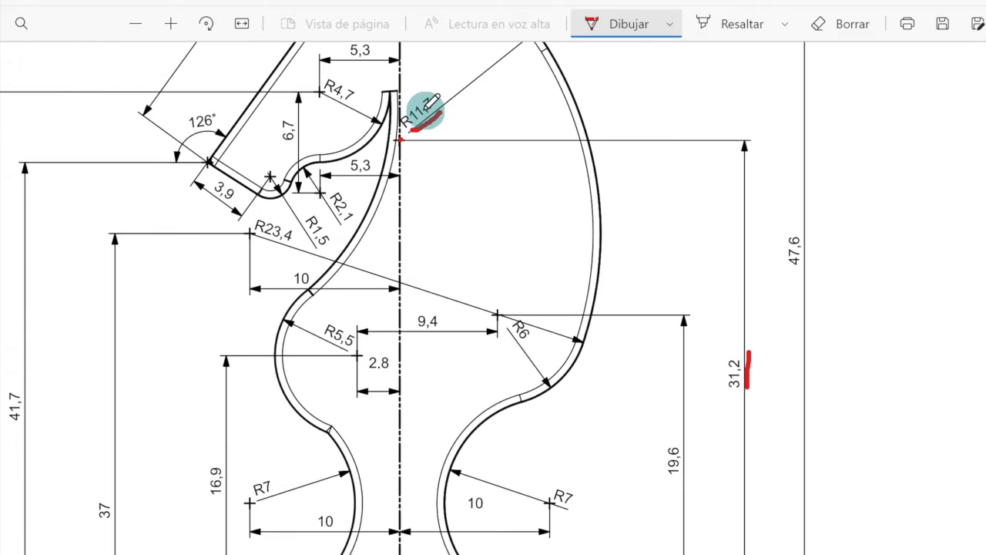
scroll(428, 105, up, 3)
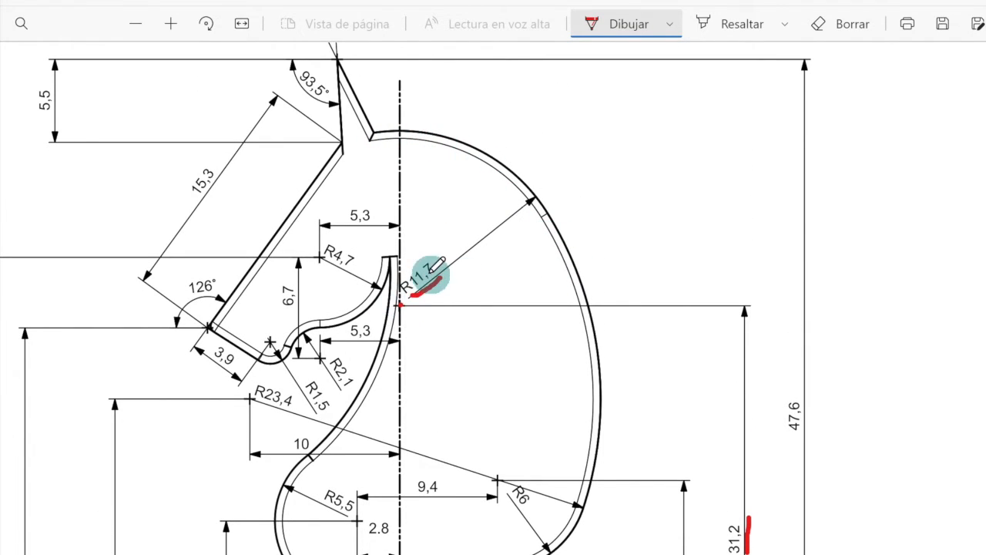
scroll(407, 385, down, 2)
key(alt+Tab)
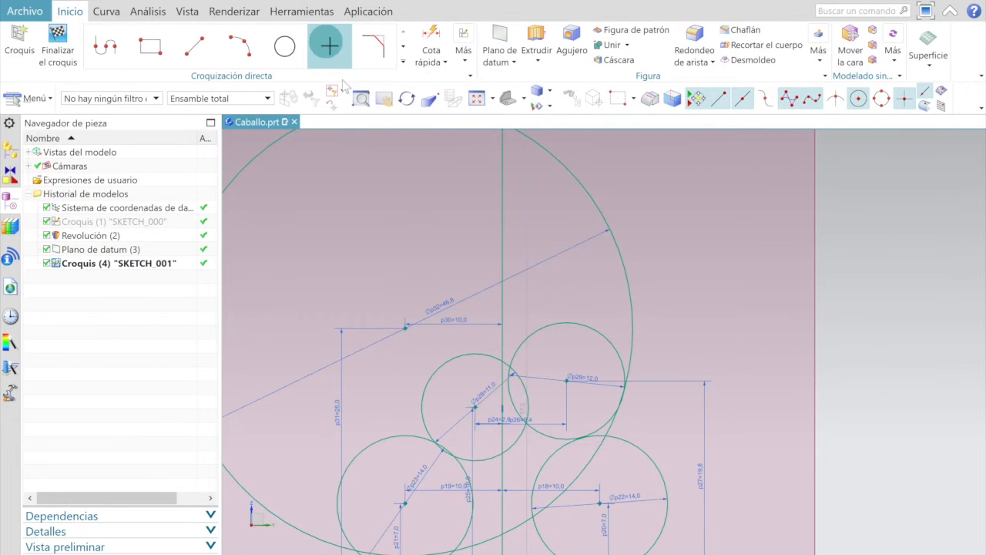
- Place a sketch point on the vertical axis line, above the 12 mm circle, as the centre of the R11,7 arc
click(326, 43)
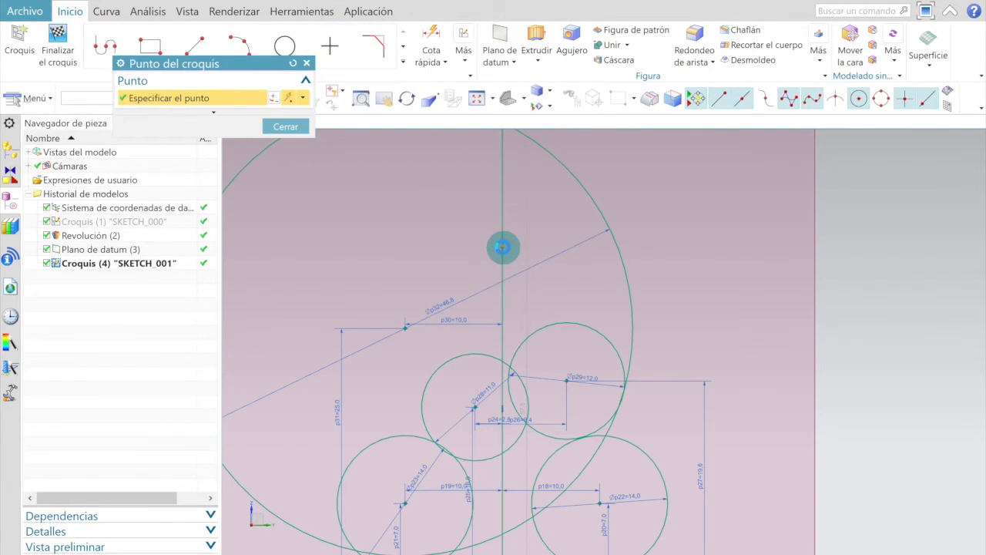
click(502, 246)
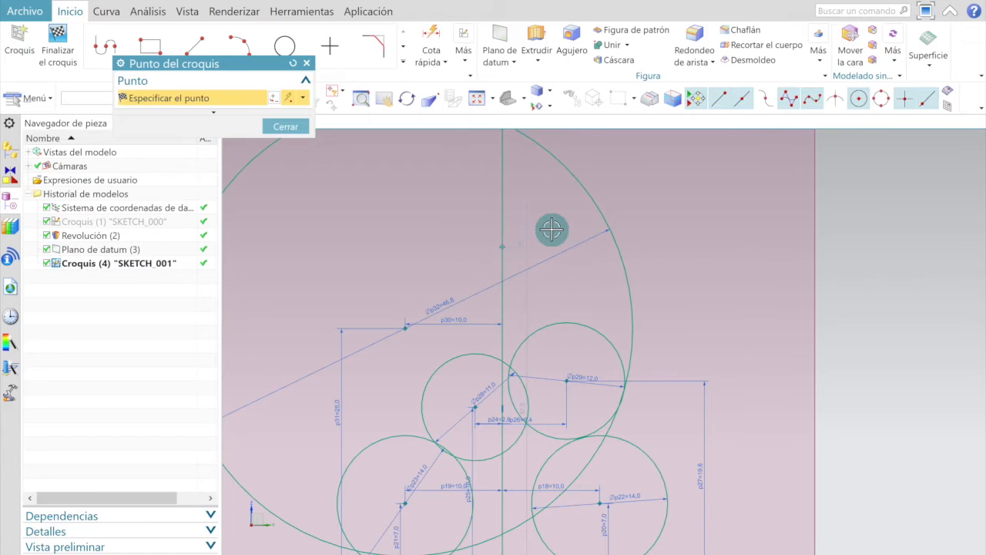
click(491, 230)
click(285, 125)
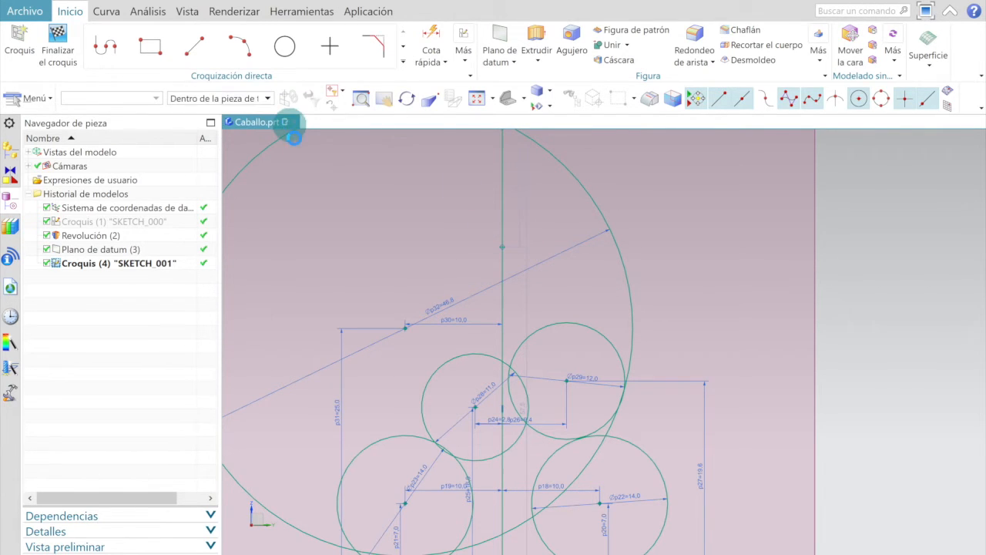
- Set the vertical distance from the new point on the axis to the top edge of the base to 31.2 mm
click(432, 34)
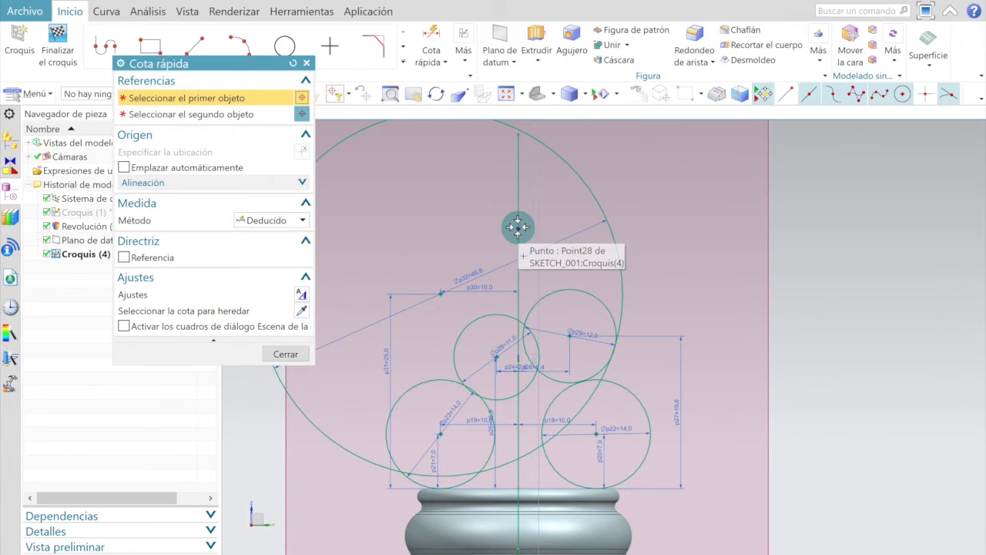
click(517, 228)
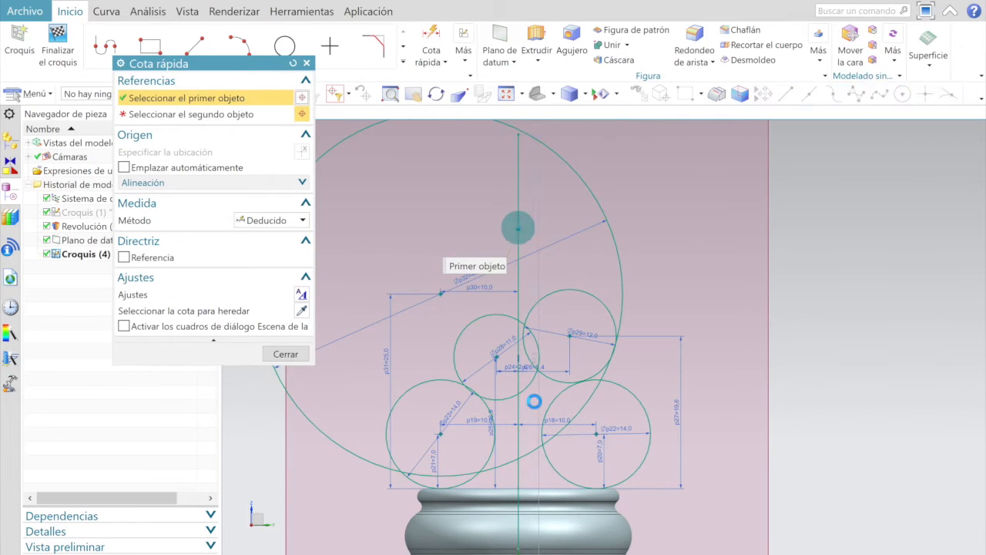
click(525, 487)
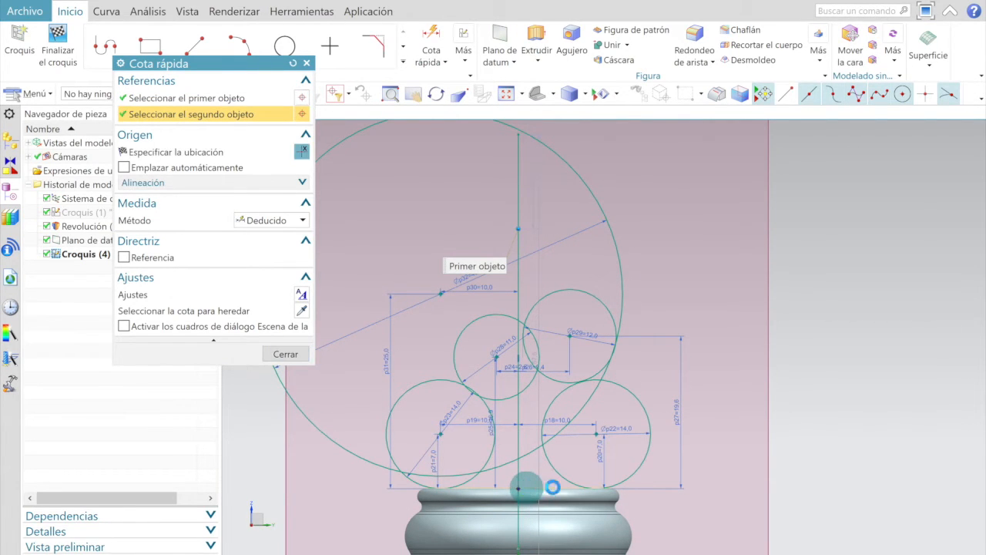
click(721, 391)
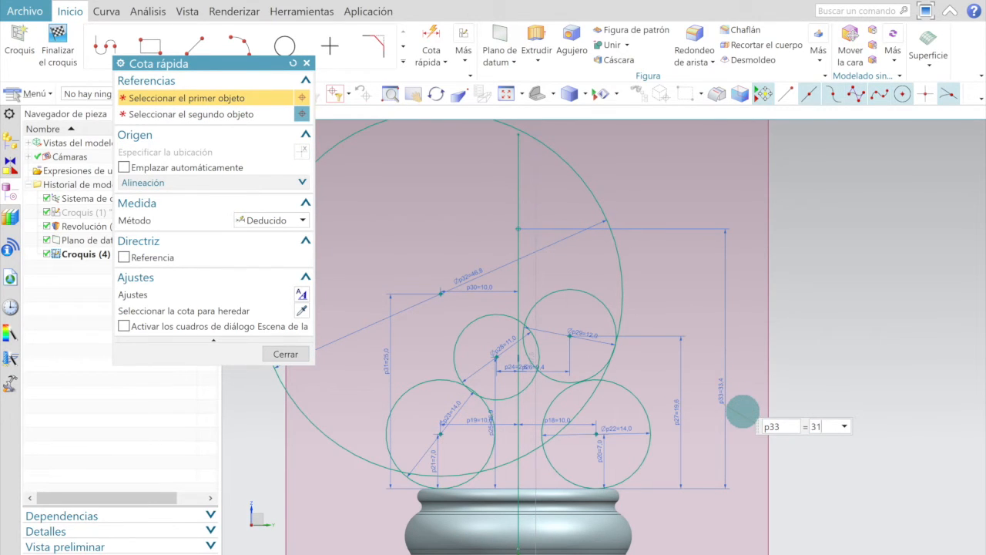
key(Return)
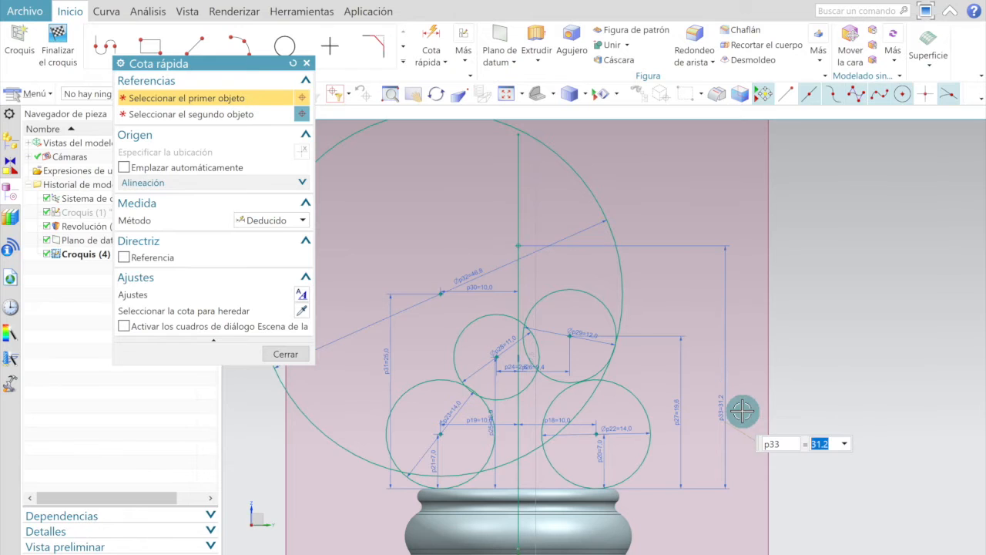
click(281, 355)
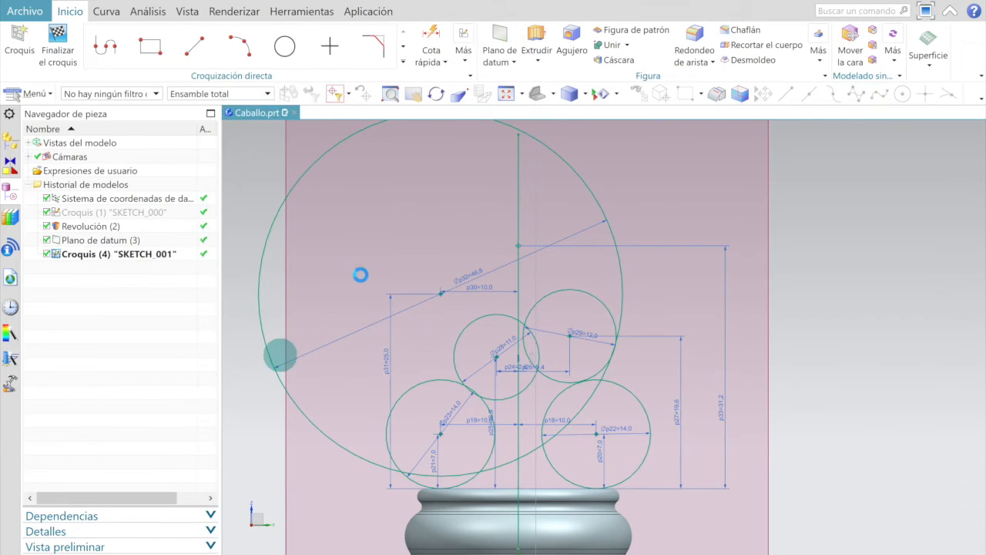
- Draw a circle about 29 mm in diameter centred on the sketch point on the axis
click(282, 48)
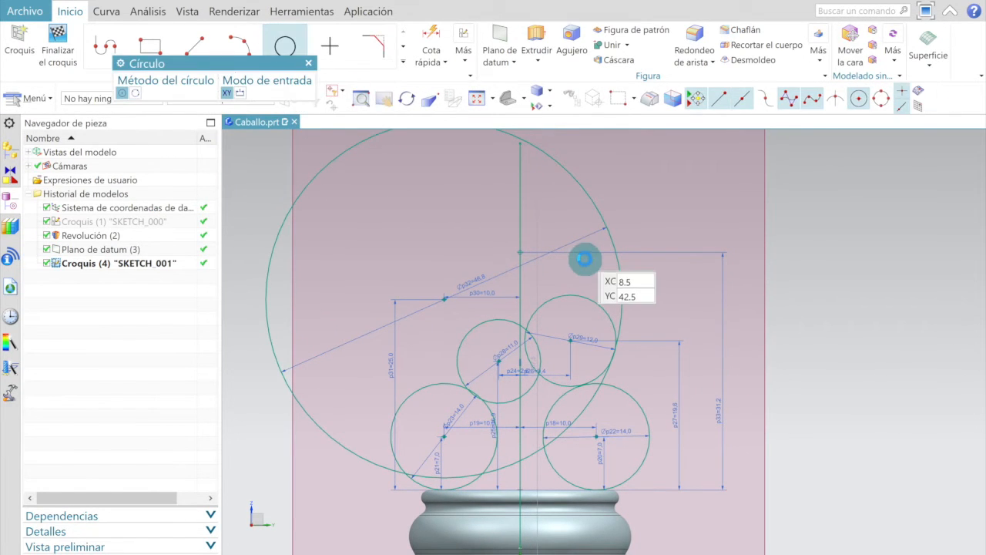
scroll(584, 257, up, 3)
click(483, 247)
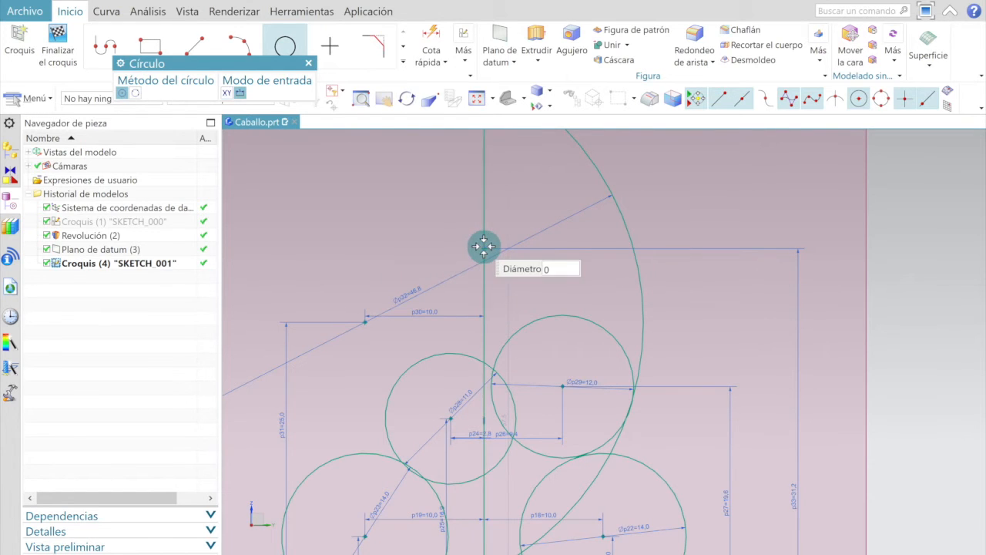
click(645, 201)
scroll(617, 192, down, 2)
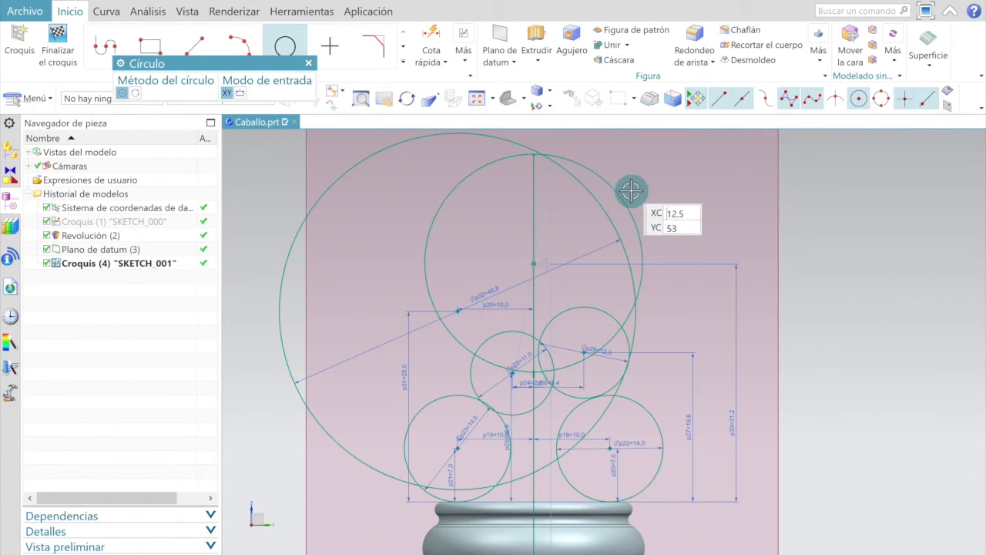
key(Escape)
- Set the diameter of the circle centred on the axis point to 23.4 mm
scroll(573, 237, up, 3)
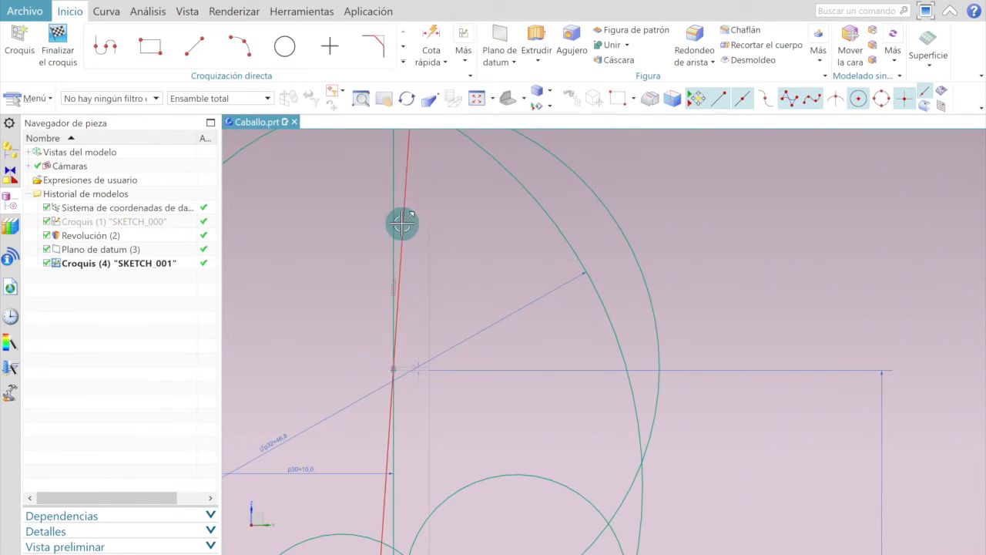
drag(403, 223, 495, 296)
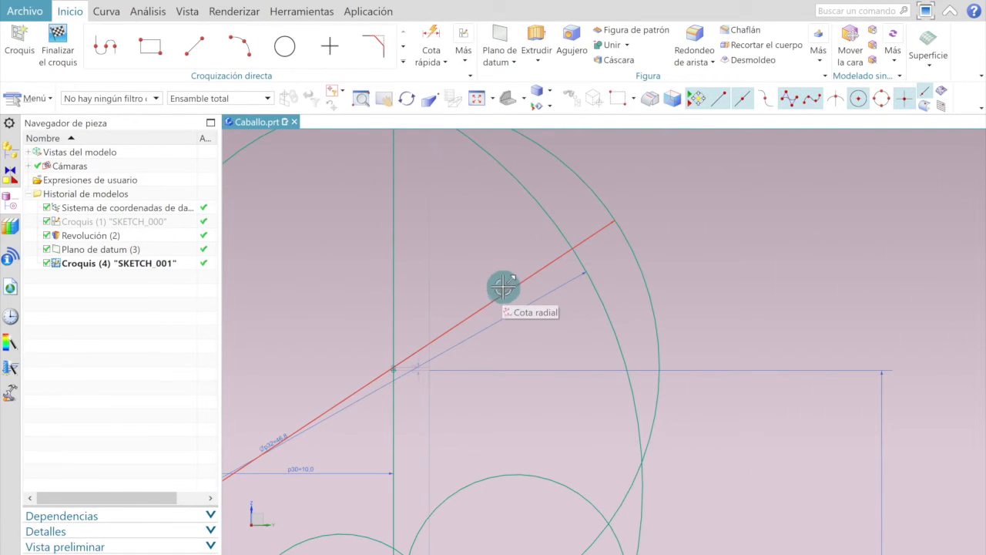
click(504, 289)
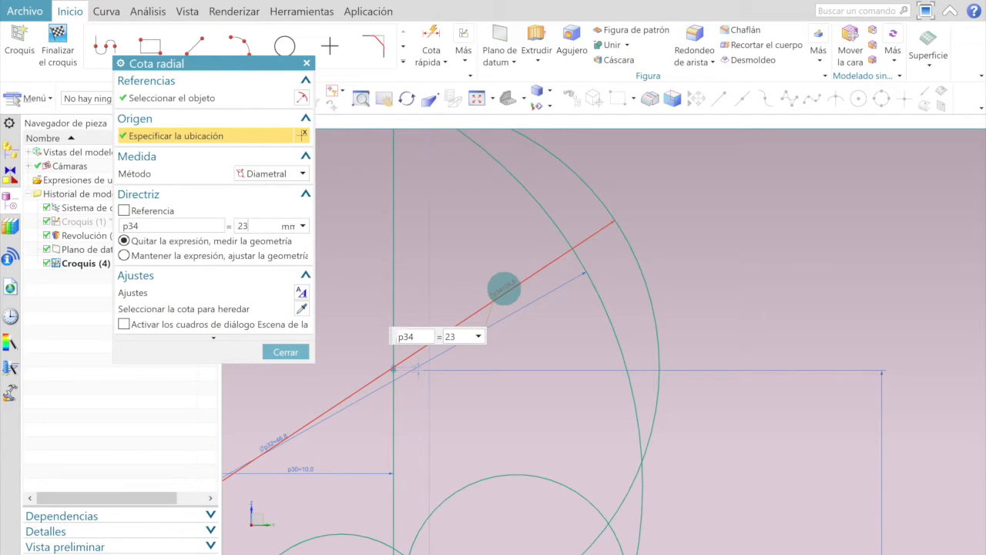
key(Return)
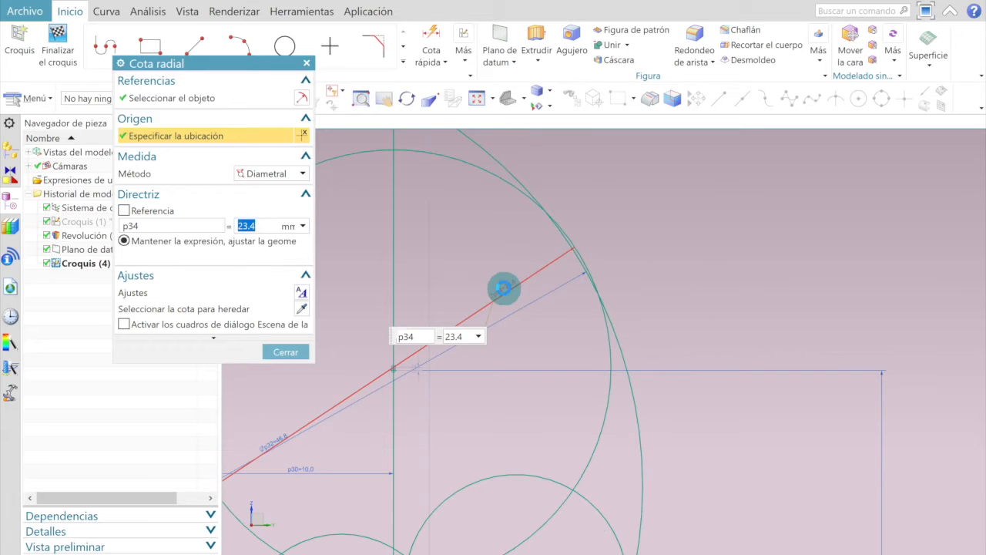
- Accept the 23.4 mm diametral dimension on the upper circle and leave the dimension command
click(285, 352)
key(ctrl+f)
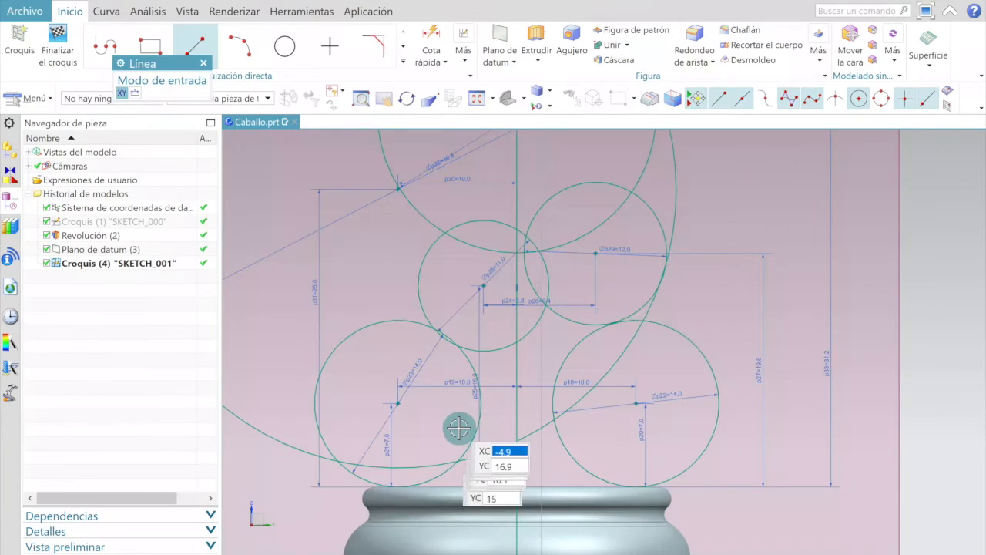
scroll(459, 428, down, 2)
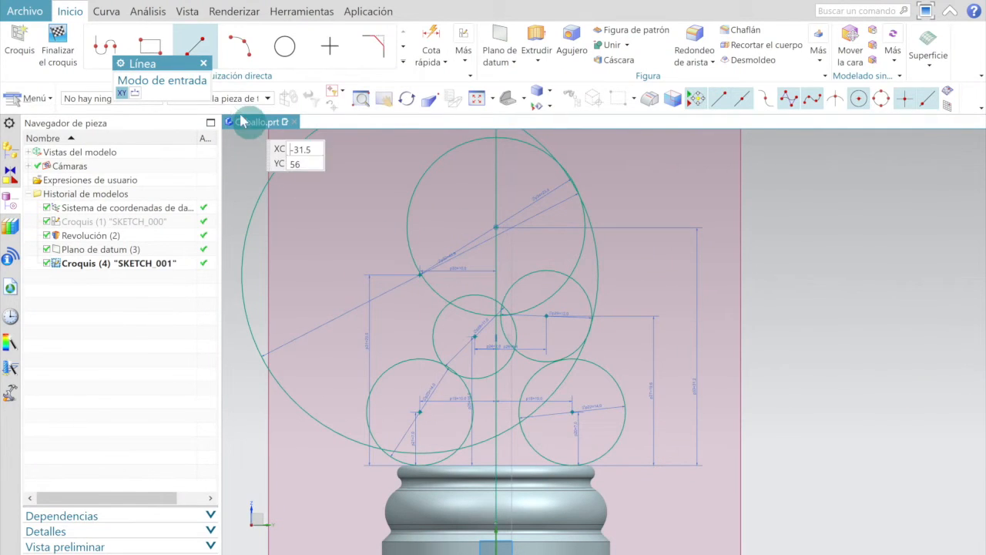
click(203, 63)
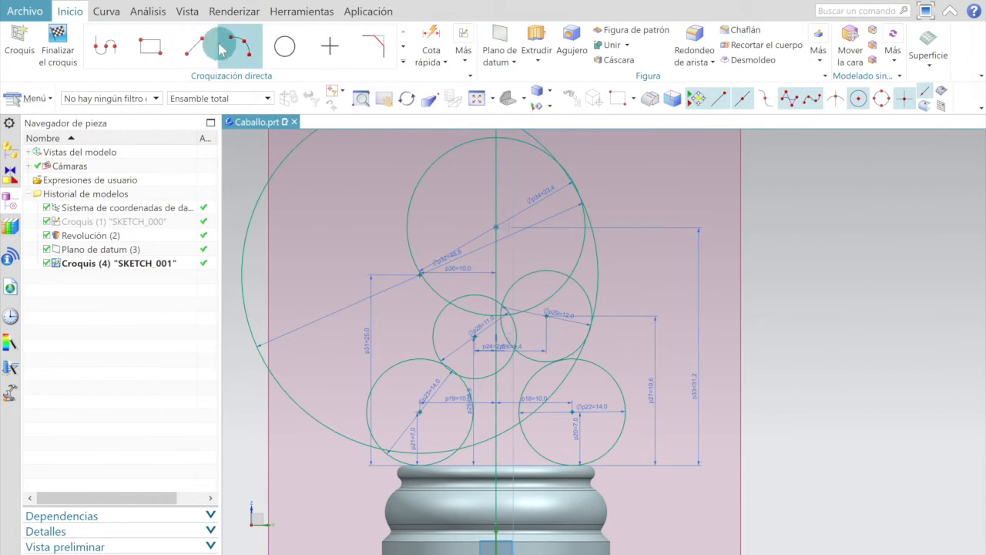
click(195, 46)
scroll(445, 519, up, 3)
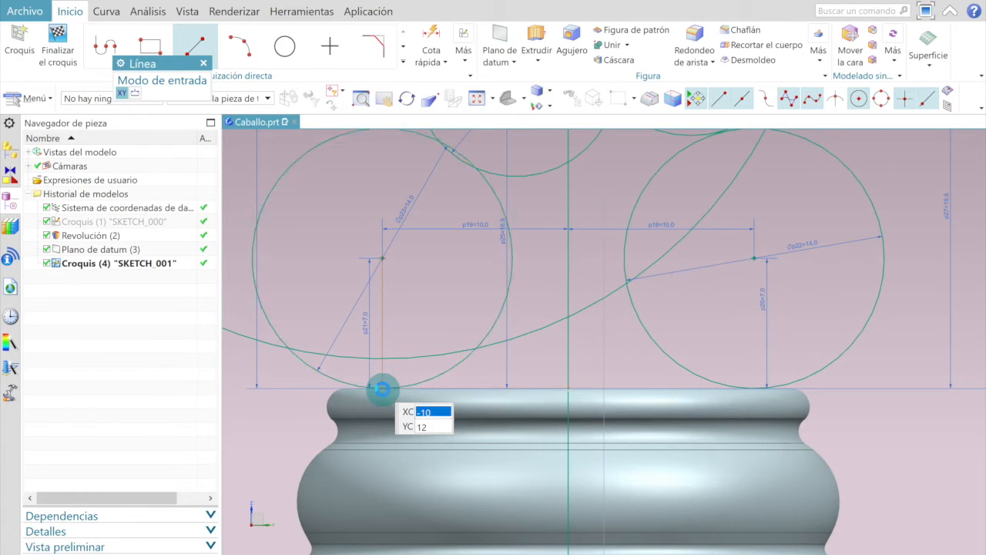
click(383, 389)
click(381, 390)
click(381, 386)
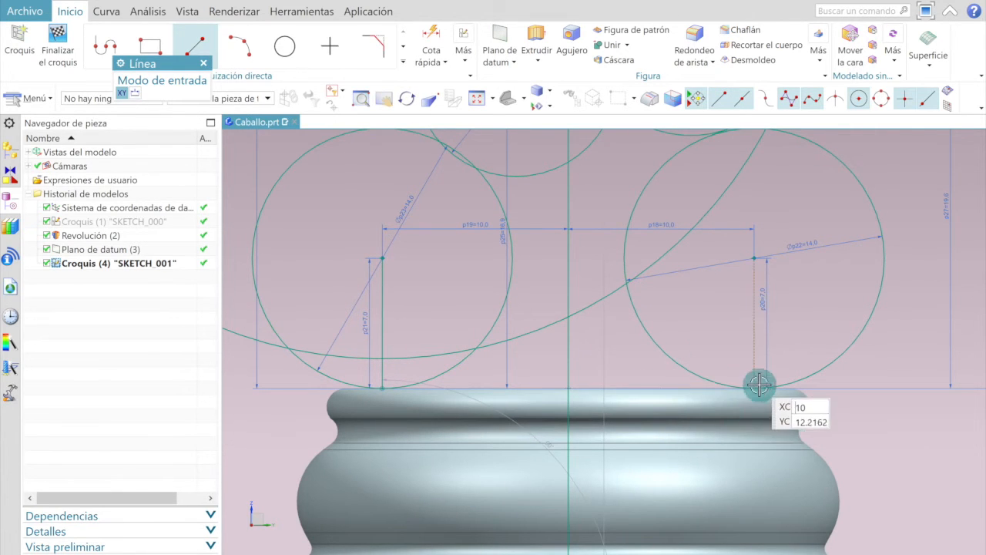
scroll(411, 370, down, 3)
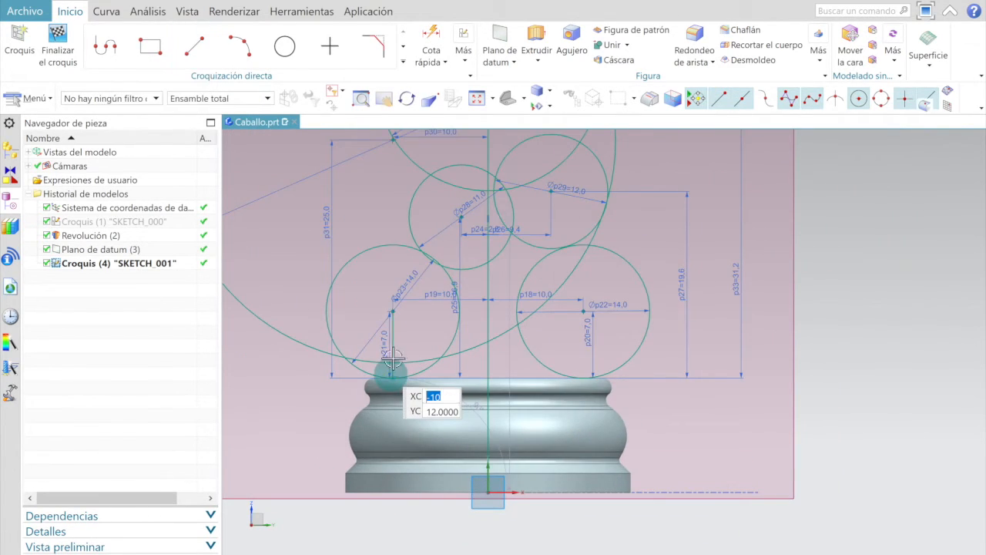
scroll(389, 363, up, 3)
right_click(380, 340)
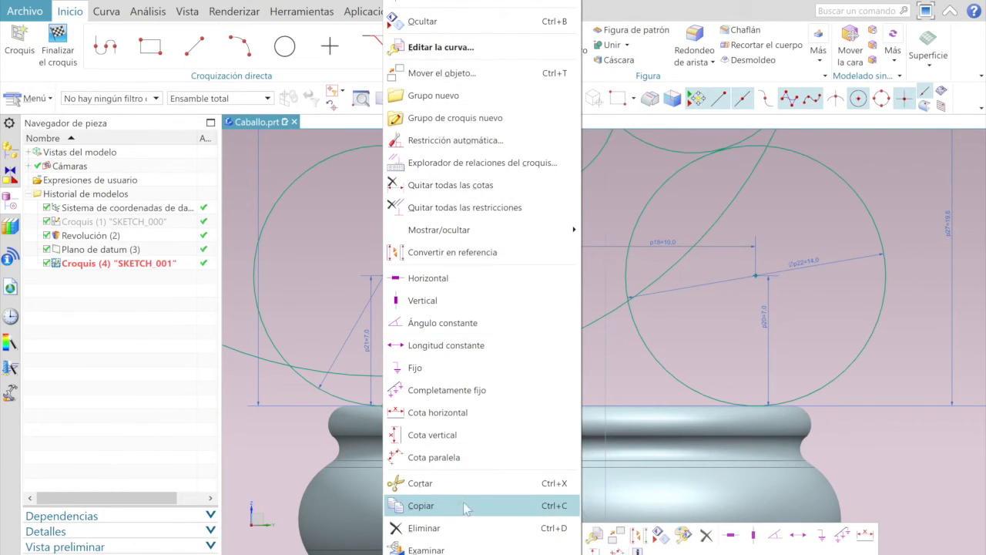
click(460, 525)
click(188, 39)
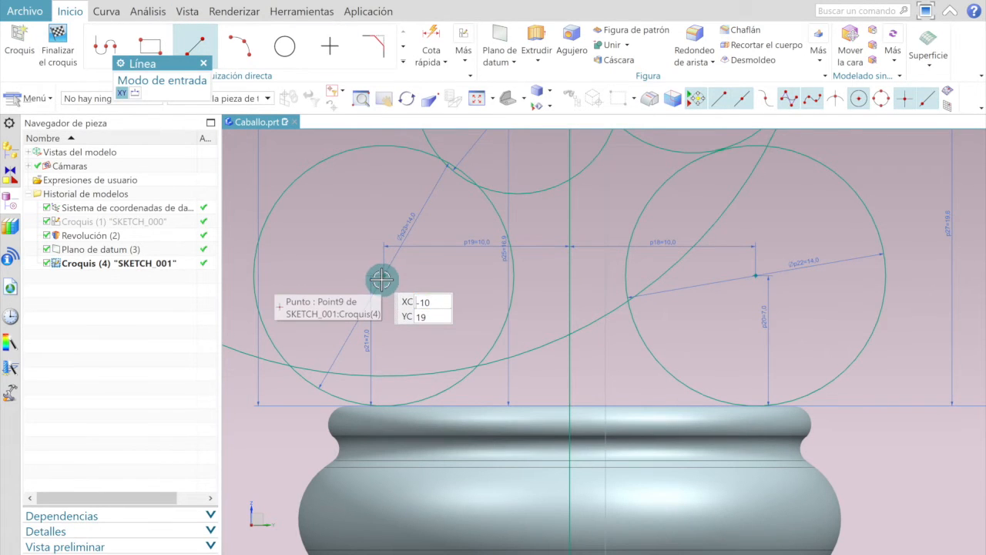
click(385, 405)
key(Escape)
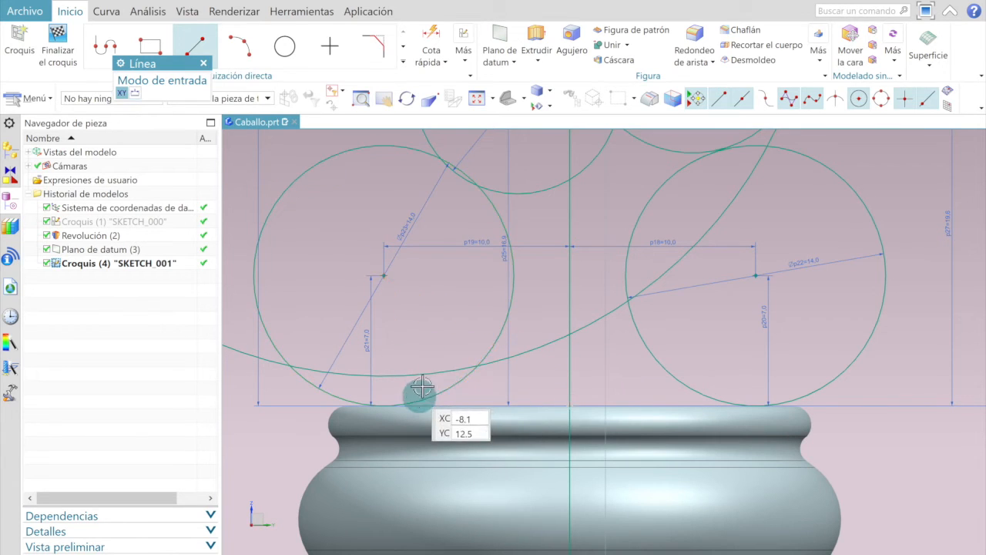
- Draw a horizontal line about 20 mm long joining the lowest points of the two lower 14 mm circles
click(194, 44)
key(l)
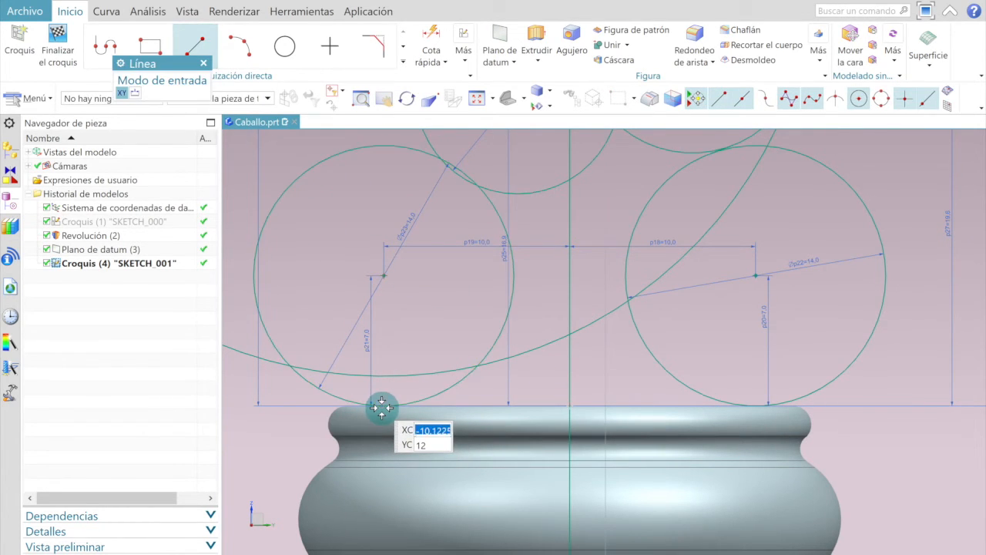
click(381, 406)
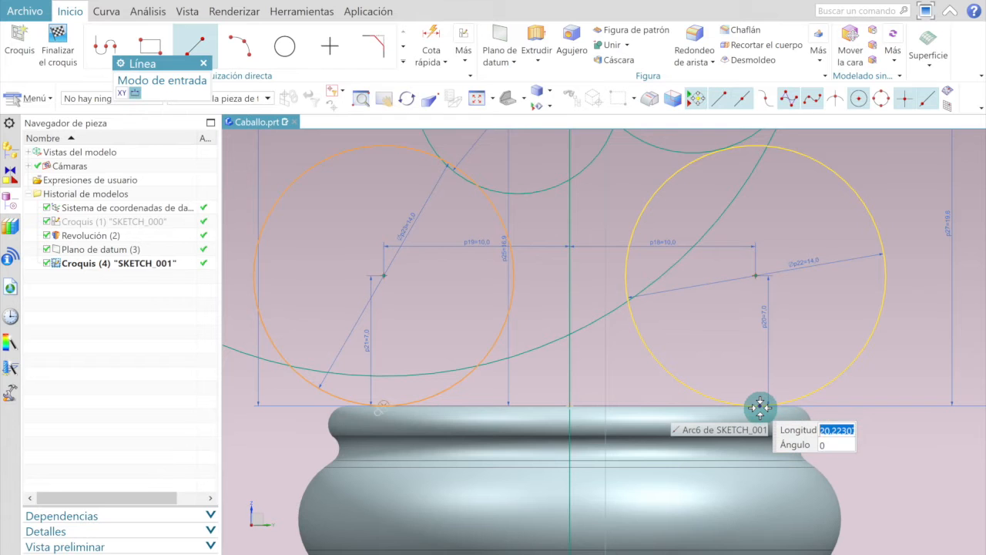
click(759, 406)
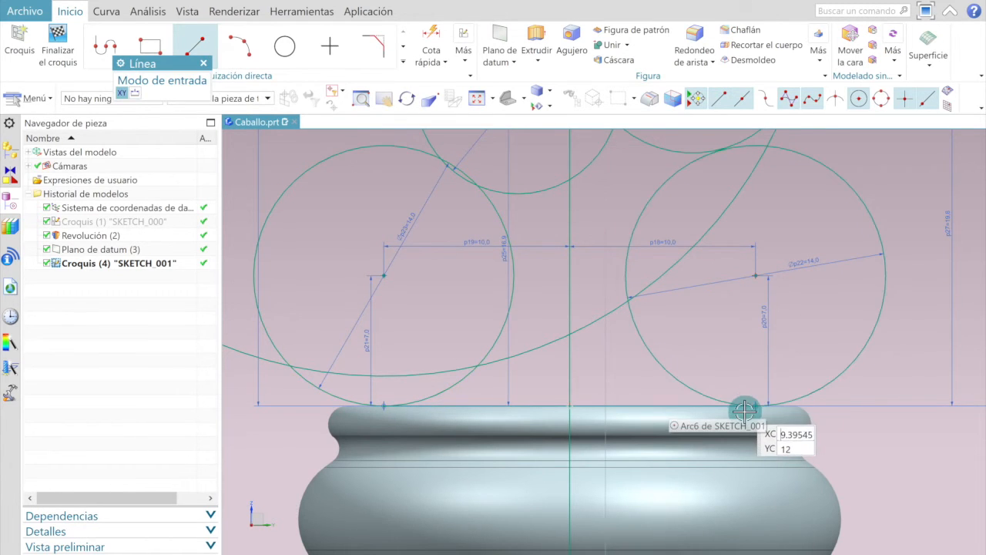
scroll(709, 397, down, 2)
key(Escape)
scroll(663, 493, down, 2)
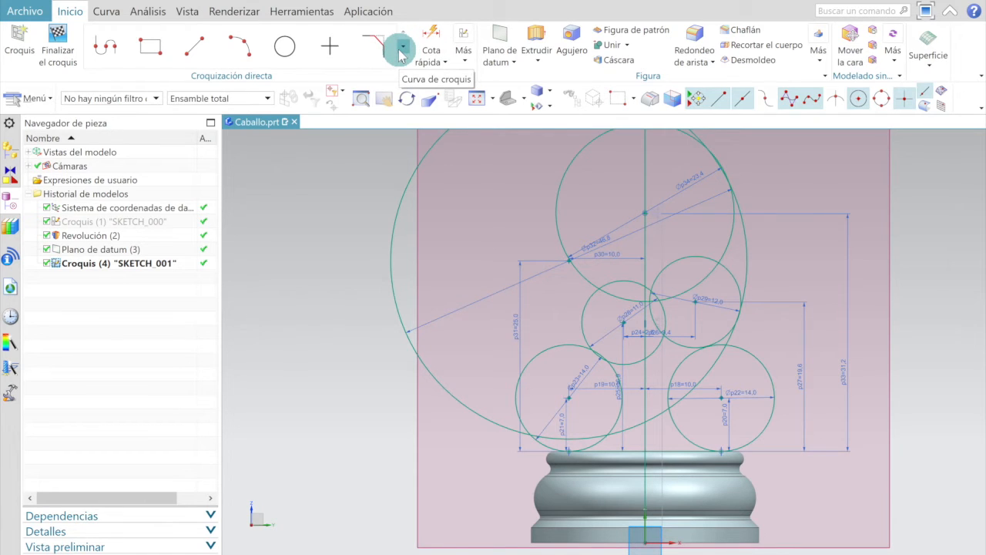
- Quick-trim the outer side of the lower-left 14 mm circle and its overlap inside the 11 mm circle
click(402, 51)
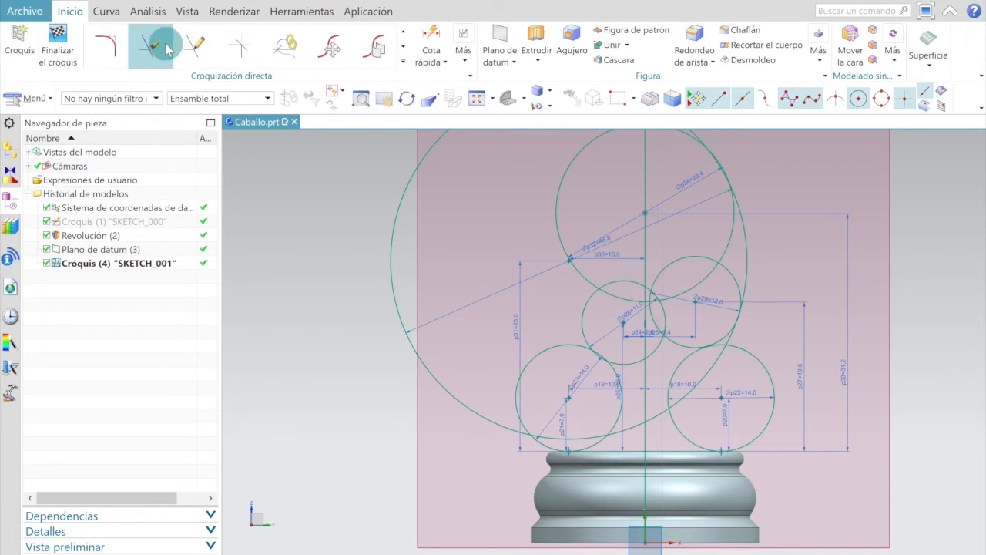
click(149, 50)
scroll(643, 382, up, 1)
scroll(629, 316, down, 1)
scroll(617, 409, up, 3)
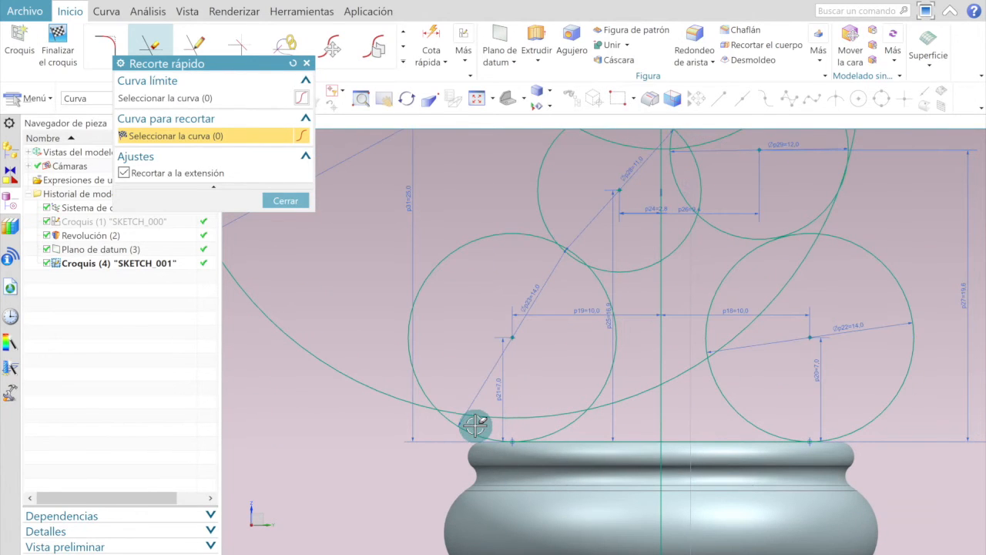
scroll(468, 427, up, 2)
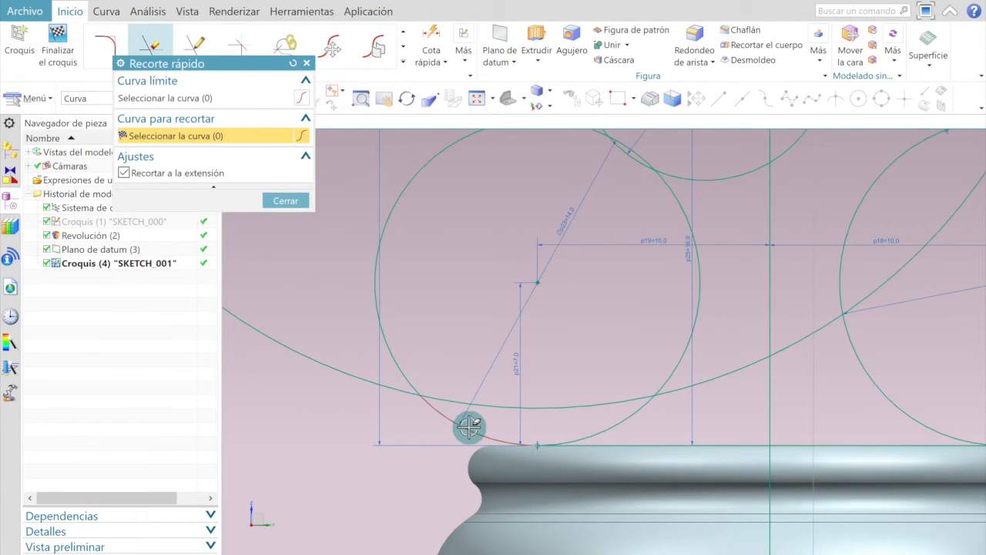
scroll(532, 346, down, 2)
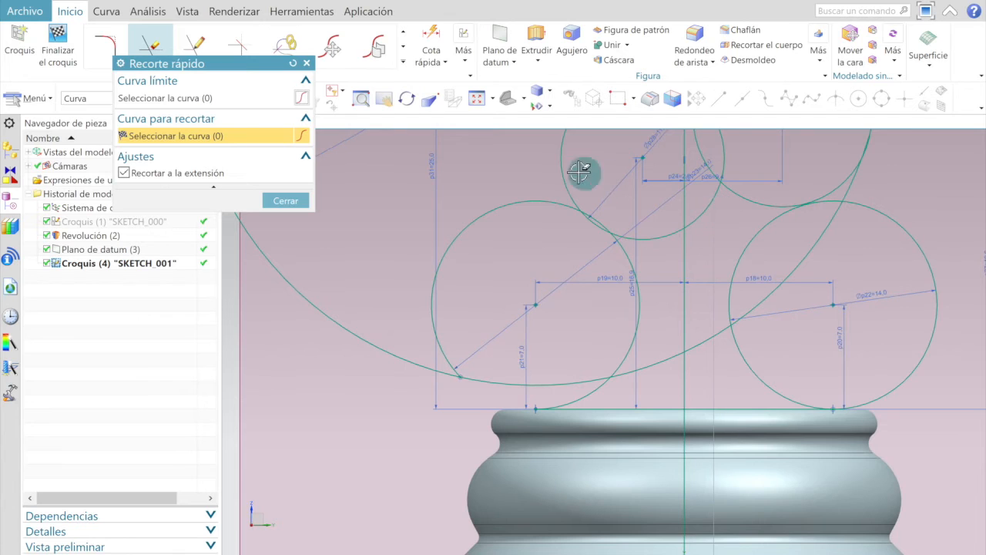
scroll(671, 233, up, 2)
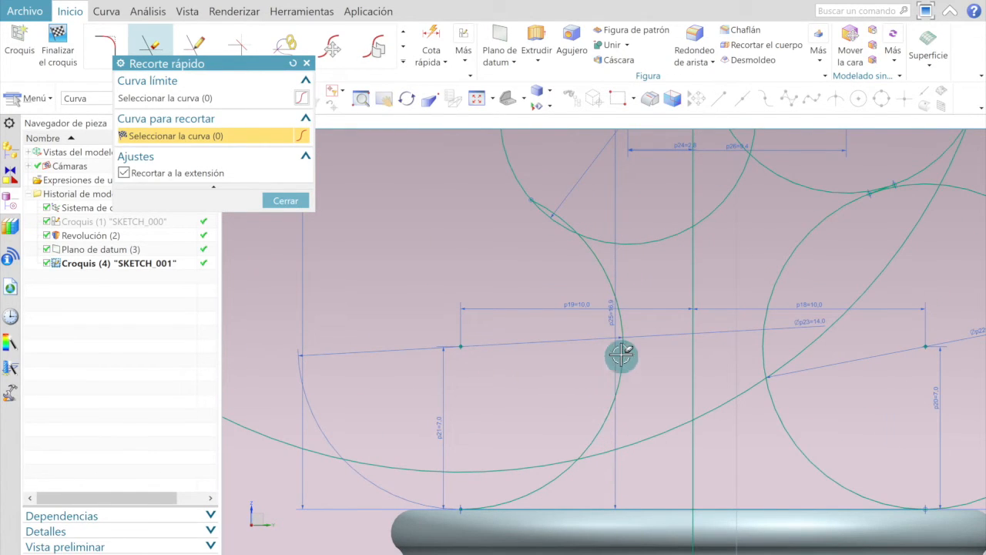
scroll(562, 202, up, 4)
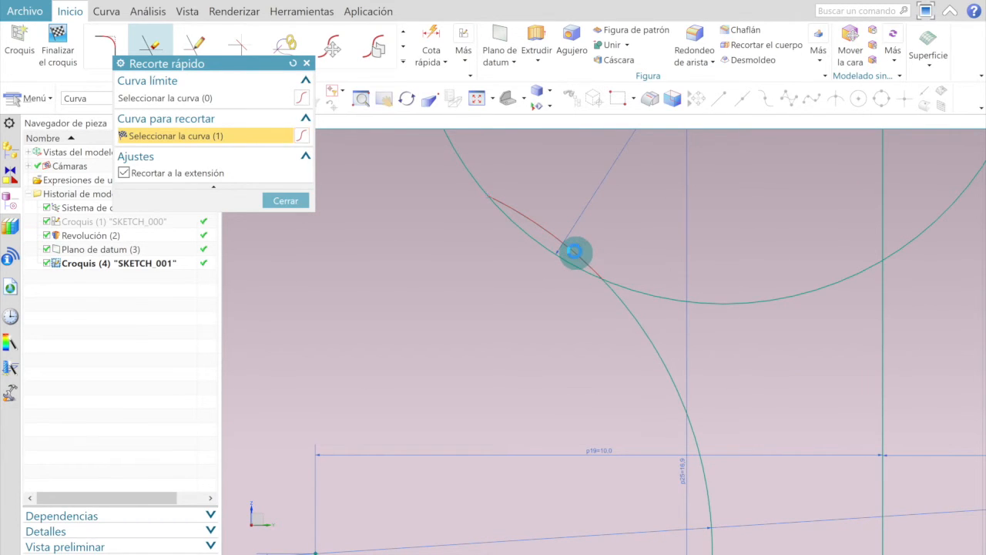
click(575, 252)
scroll(610, 255, down, 5)
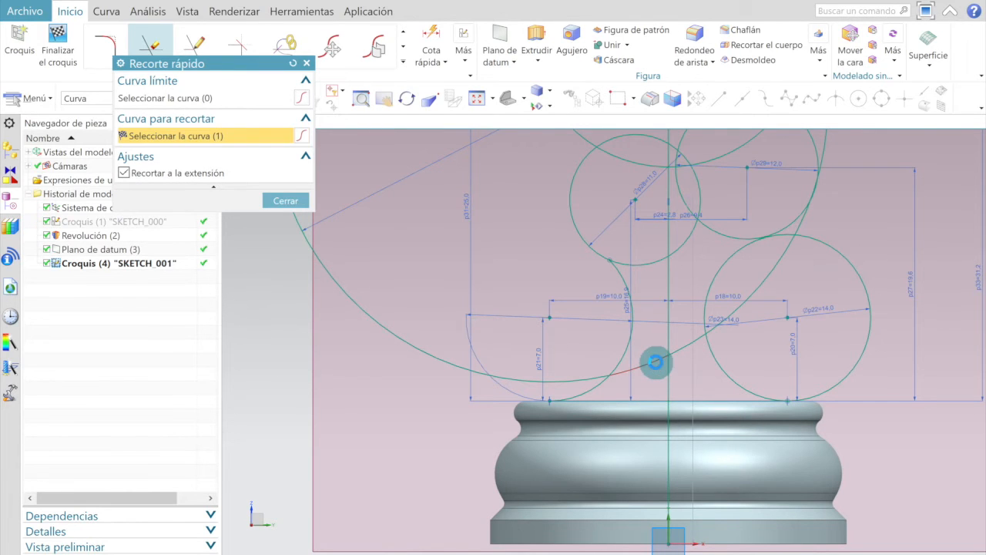
- Trim the large circle's arc between the two lower circles and the outer side of the lower-right 14 mm circle
click(655, 362)
click(688, 351)
scroll(793, 394, up, 2)
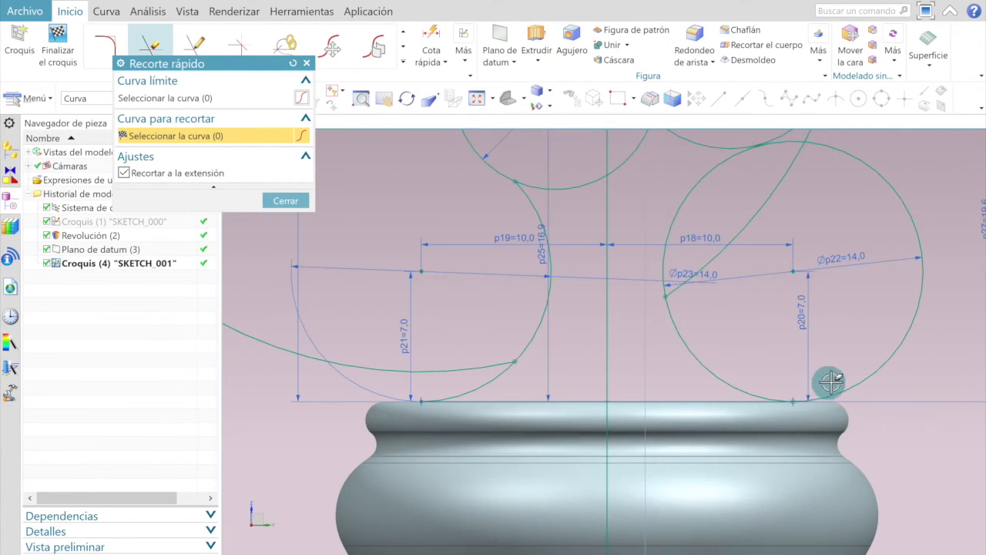
click(859, 383)
scroll(740, 215, up, 5)
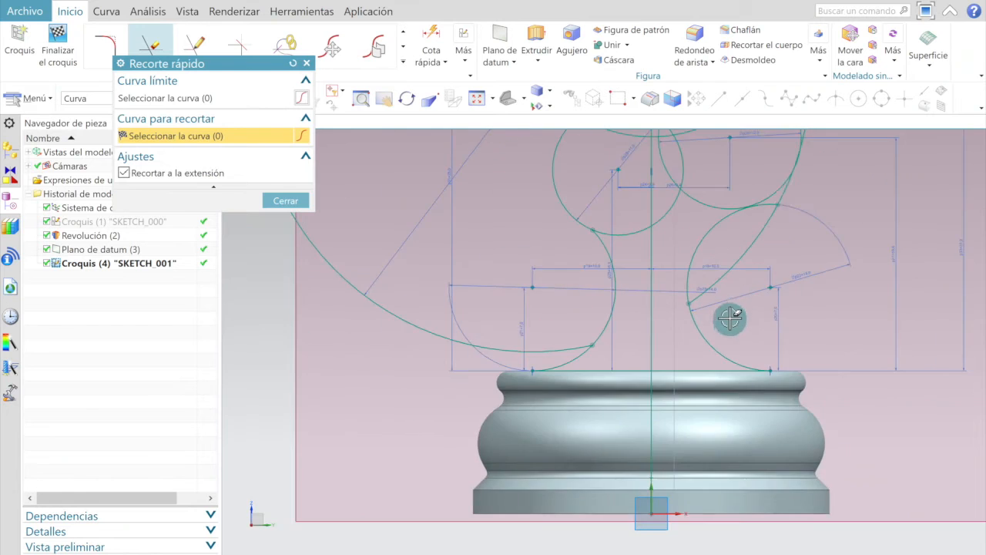
scroll(667, 231, up, 5)
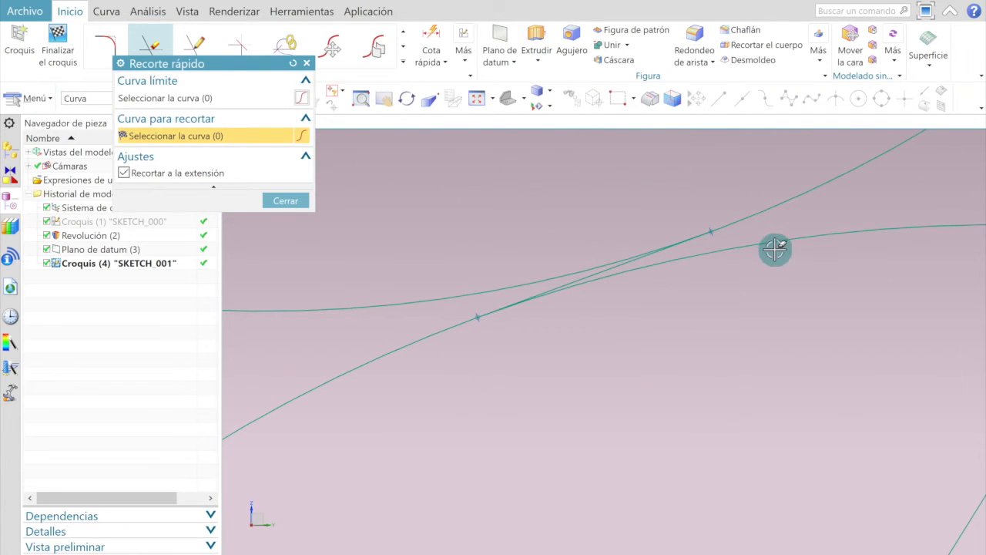
click(771, 241)
scroll(646, 268, down, 2)
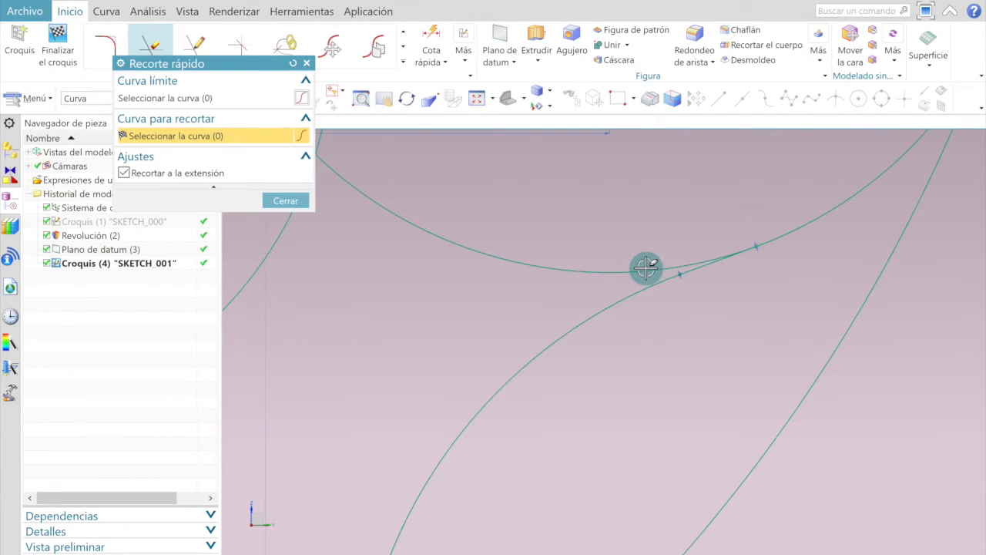
- Trim the lower-left, right and upper arcs of the 12 mm circle, keeping its curve into the lower-right circle
click(643, 270)
scroll(525, 319, down, 4)
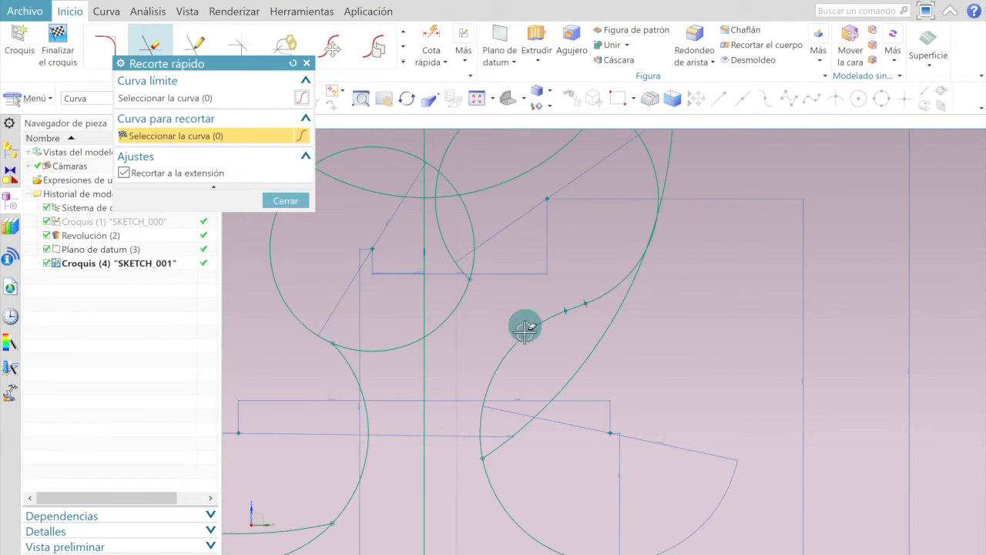
scroll(572, 198, up, 2)
click(626, 240)
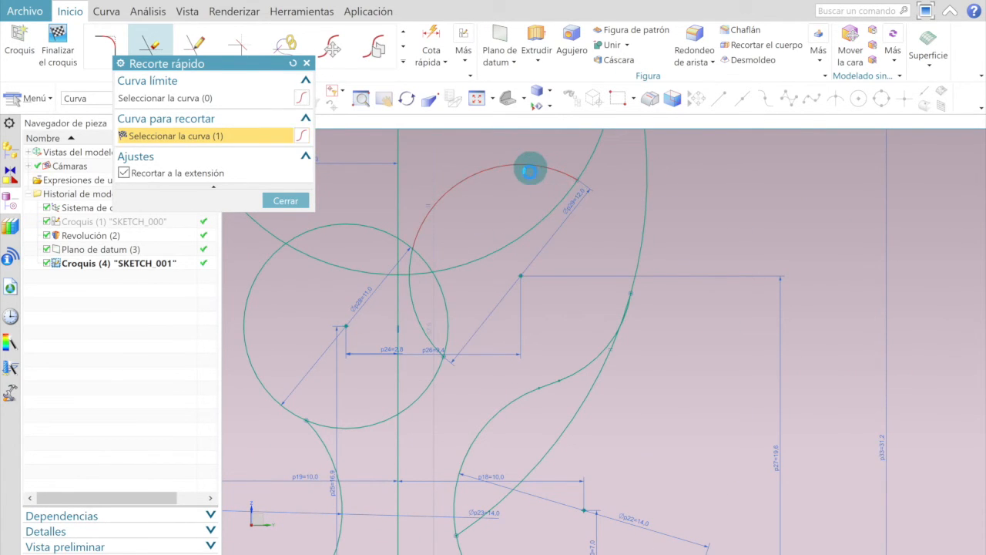
click(531, 167)
scroll(559, 275, down, 3)
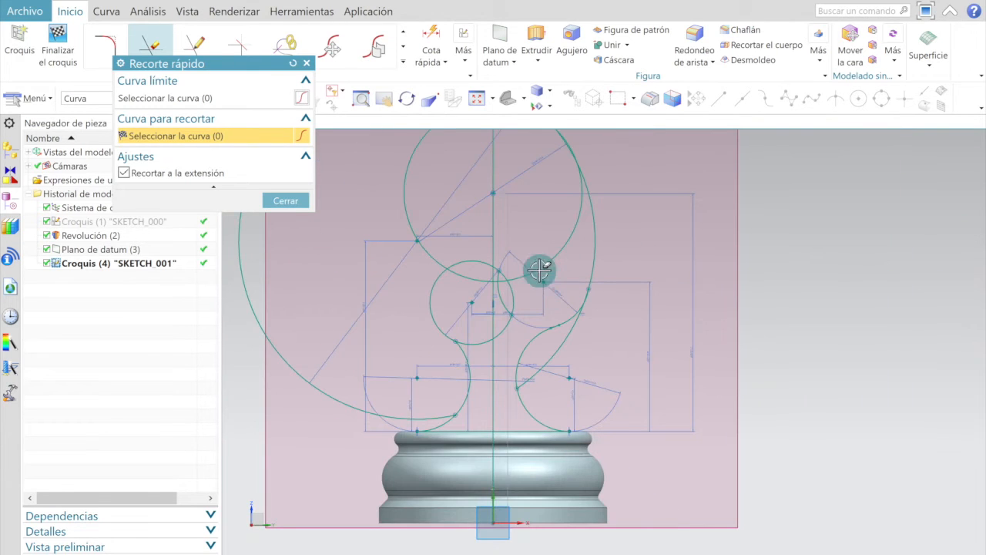
- Trim the lower-right side of the 11 mm circle and the surplus arcs of the upper and 12 mm circles crossing it
scroll(472, 280, up, 2)
click(471, 282)
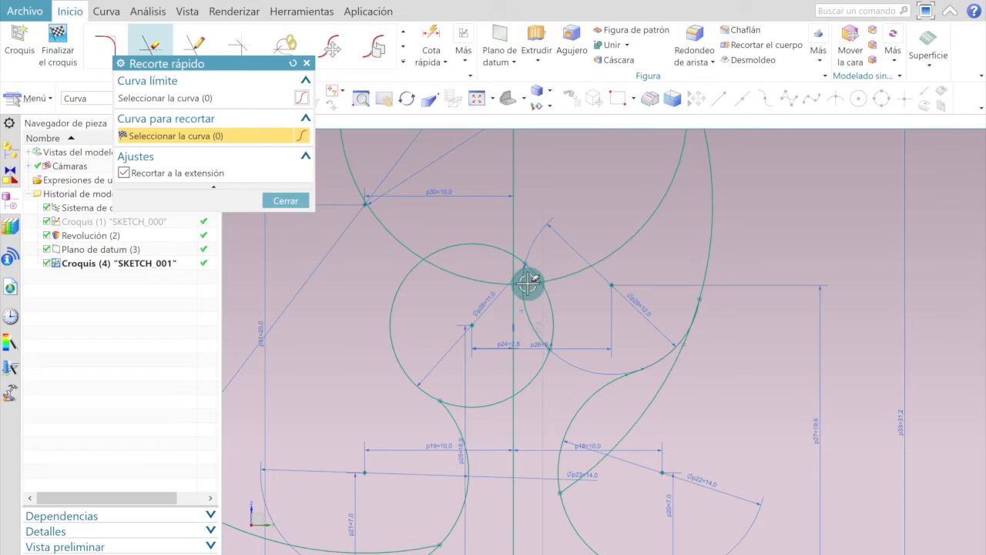
scroll(529, 284, up, 4)
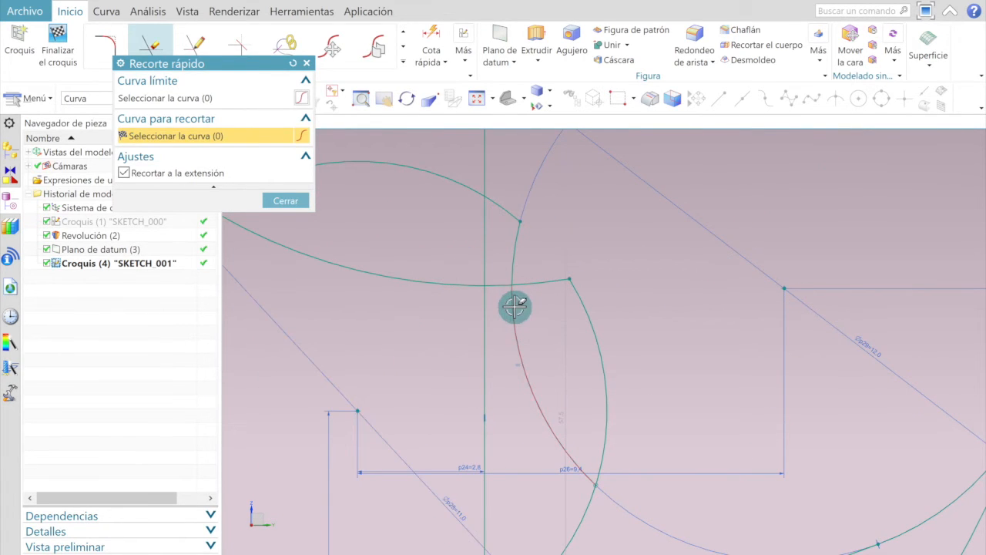
scroll(543, 245, down, 5)
scroll(555, 311, up, 6)
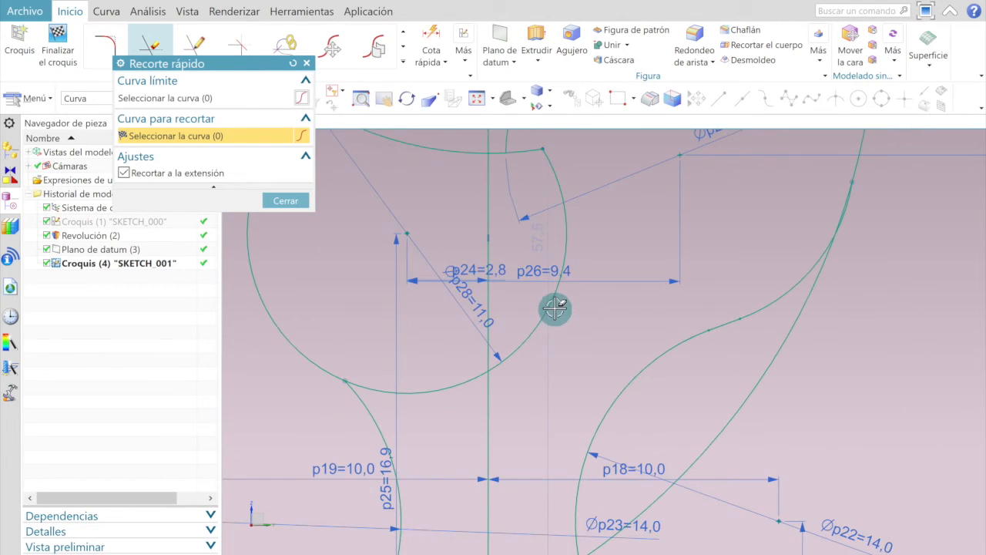
click(551, 307)
click(458, 383)
scroll(767, 297, down, 4)
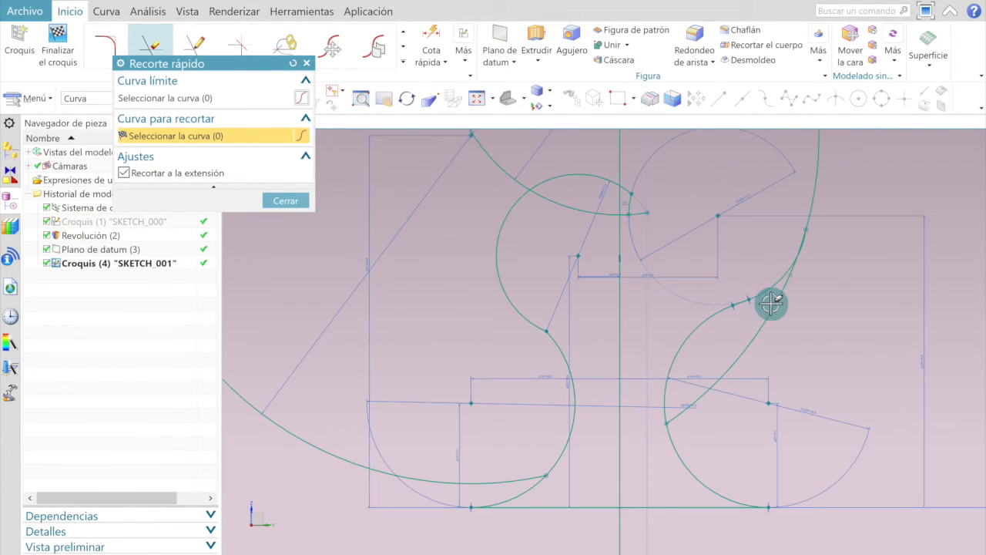
- Trim the large circle's overlap beside the 12 mm circle's arc and its leftover tail down to the lower-right circle
scroll(806, 239, up, 6)
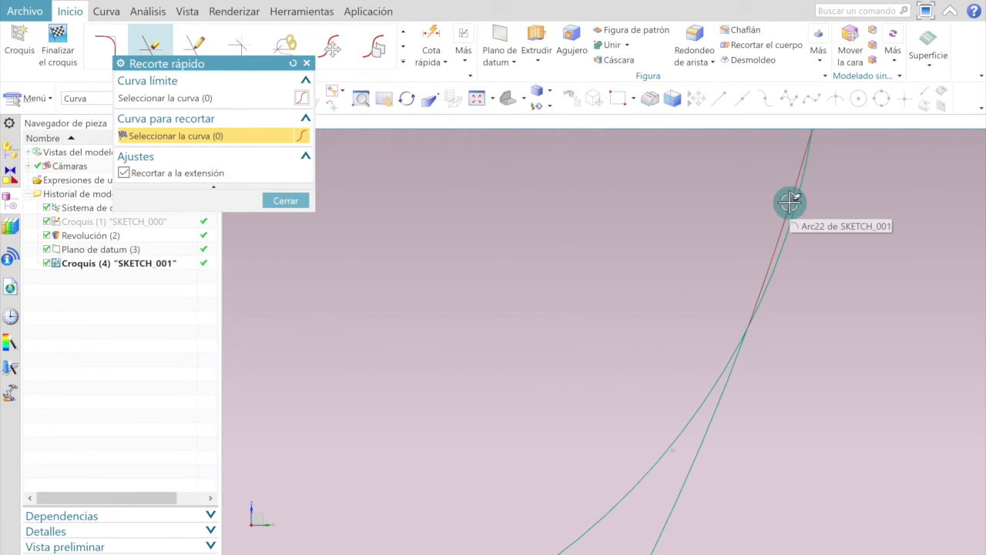
scroll(790, 197, down, 4)
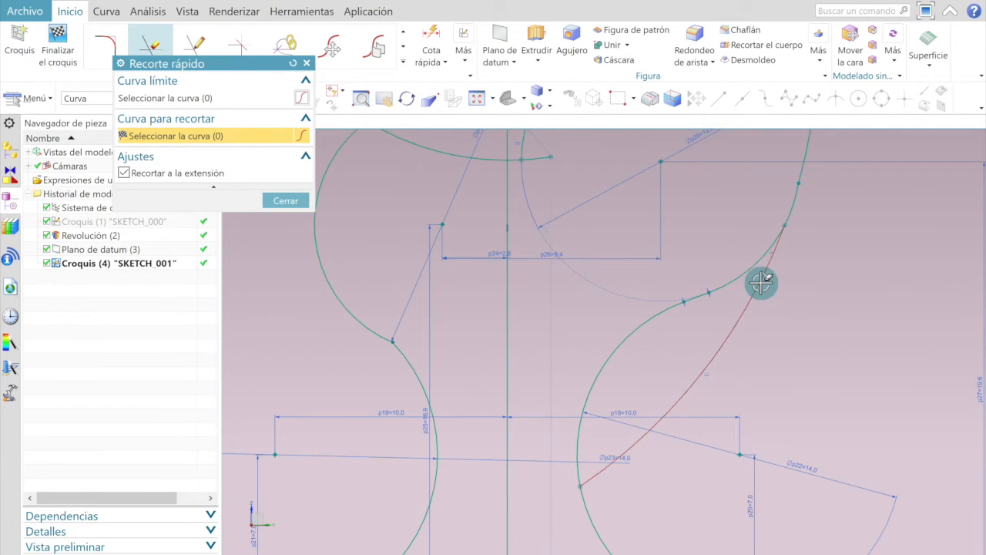
click(760, 282)
scroll(794, 223, down, 3)
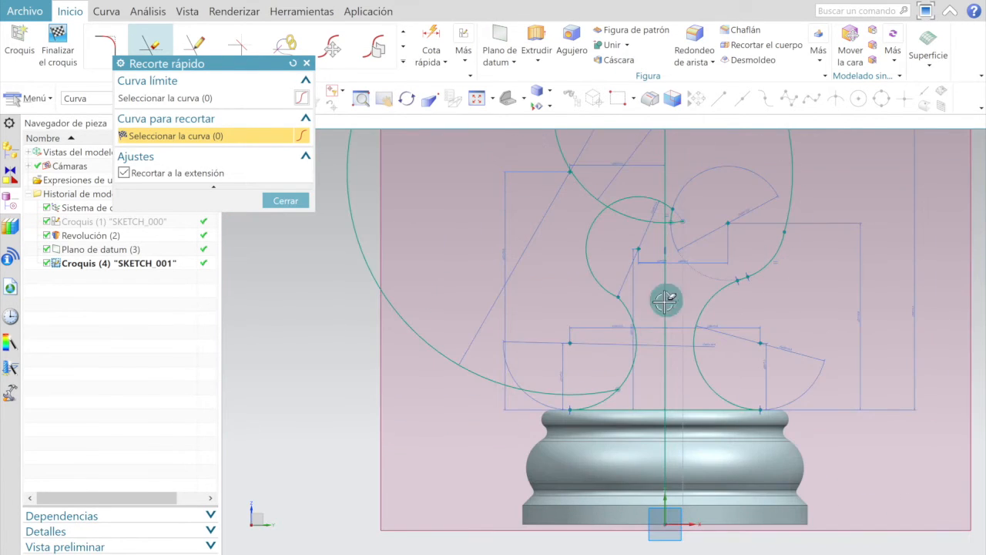
scroll(609, 408, up, 3)
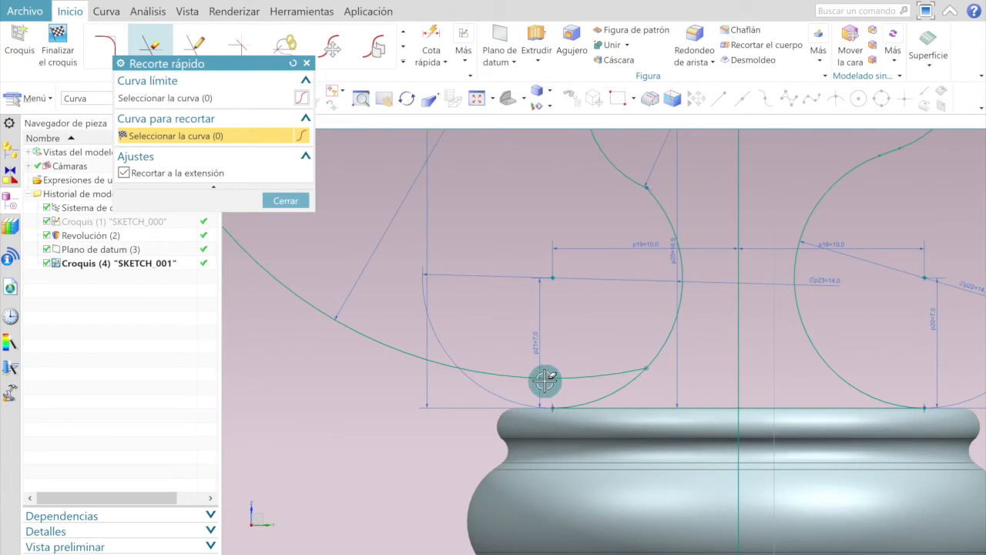
- Examine the trimmed knight outline from the revolved base up to the large and upper circles
scroll(544, 381, down, 5)
scroll(613, 305, up, 2)
scroll(613, 304, up, 3)
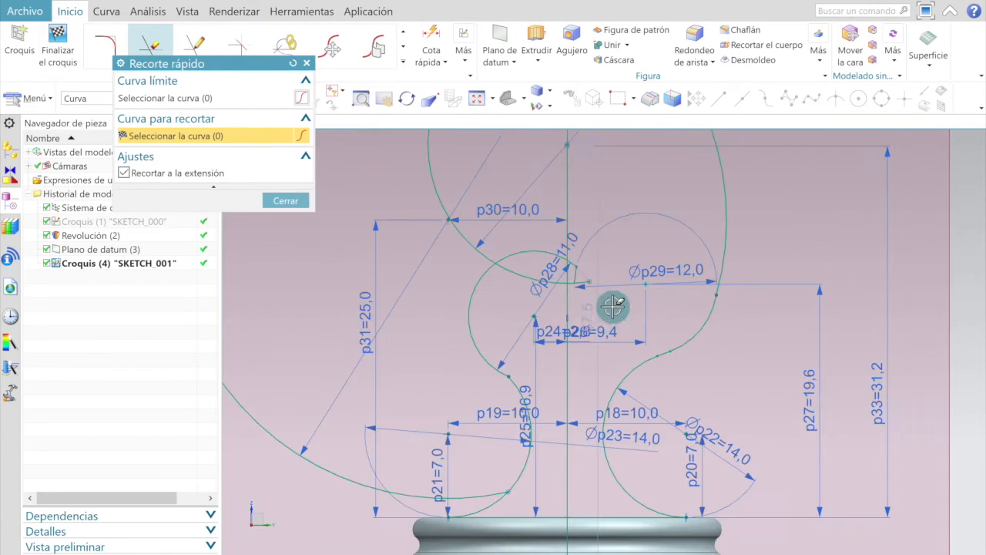
scroll(554, 269, down, 4)
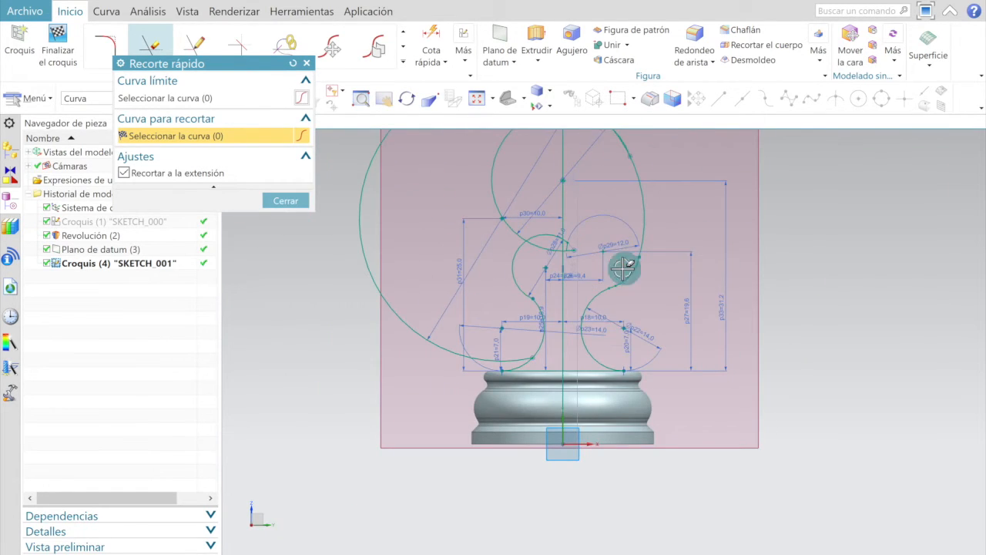
scroll(607, 302, down, 2)
scroll(605, 165, up, 3)
scroll(619, 269, down, 2)
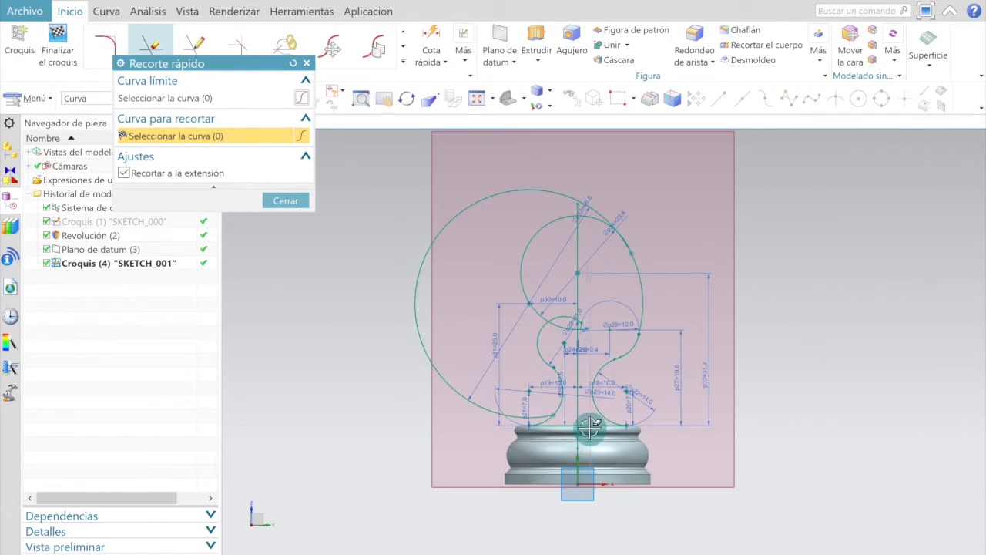
scroll(591, 428, up, 2)
scroll(579, 420, down, 1)
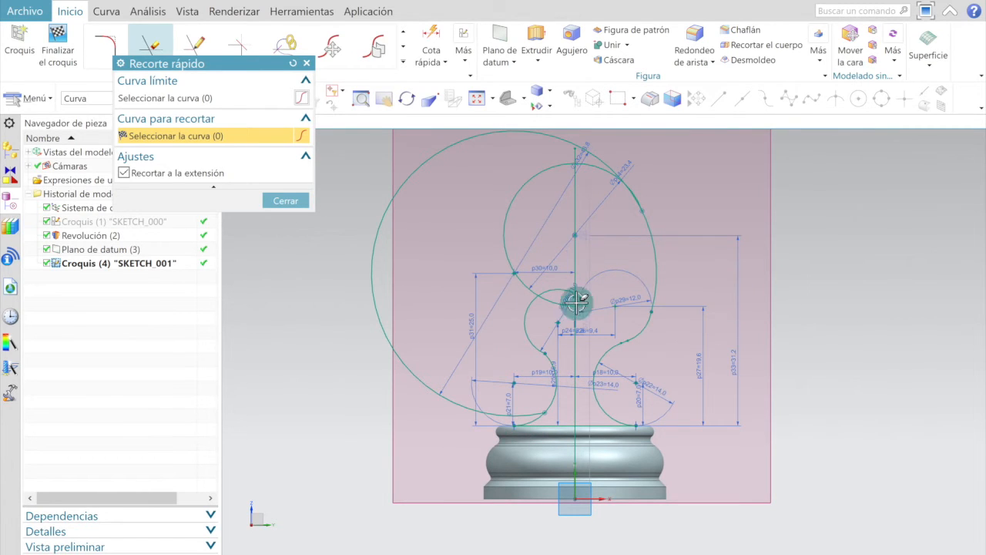
- Switch to the PDF drawing and check the dimensions locating the R4,7 arc's centre, following the height dimension down to the base
click(437, 545)
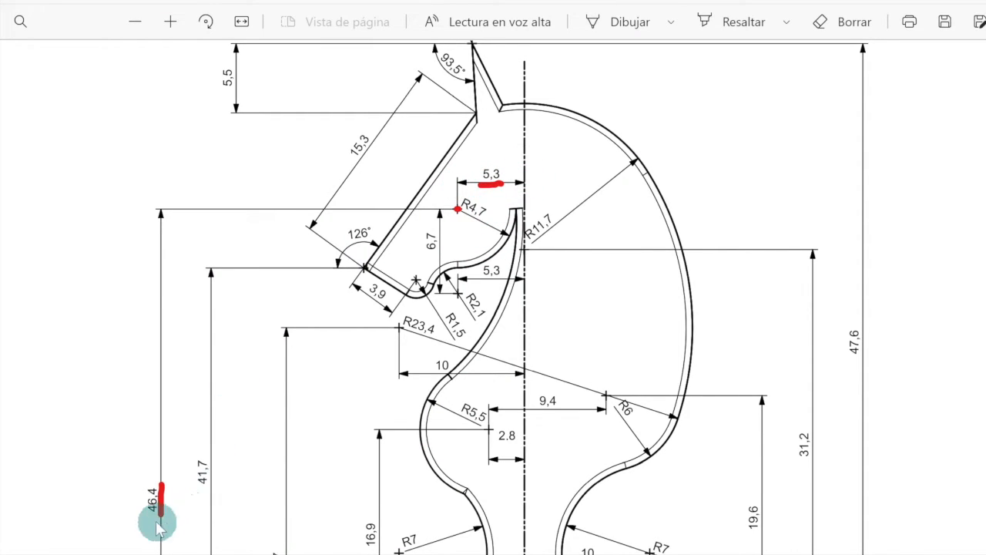
scroll(171, 476, down, 5)
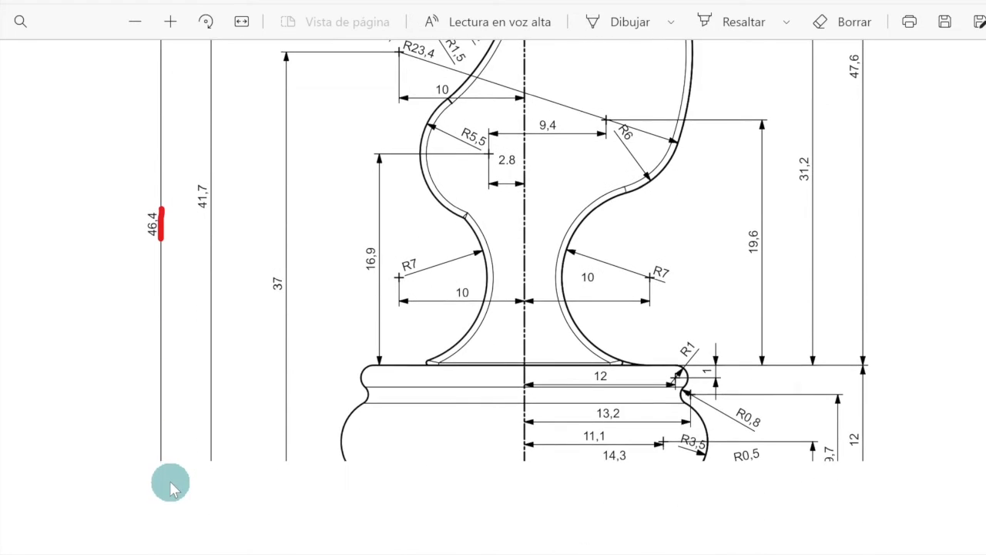
scroll(174, 471, down, 1)
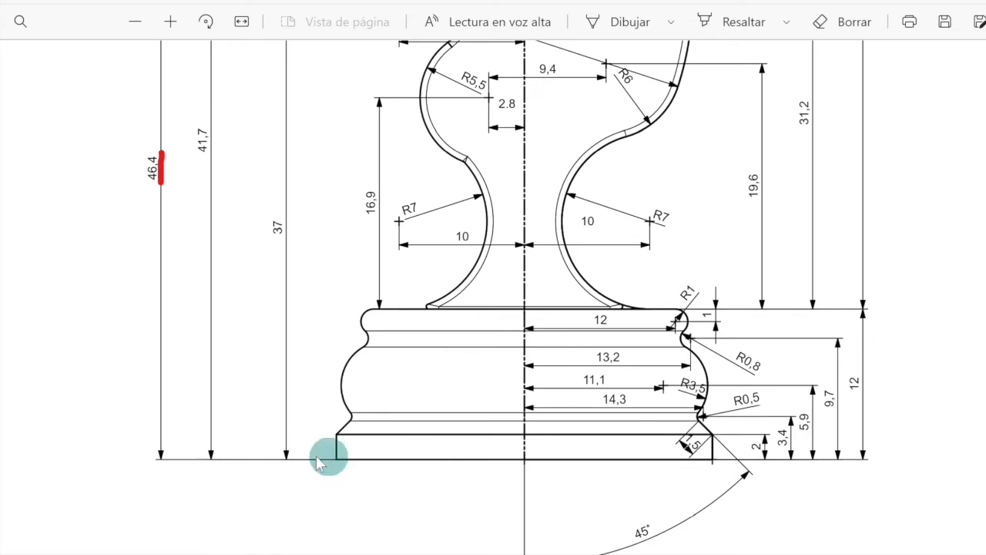
scroll(209, 418, up, 6)
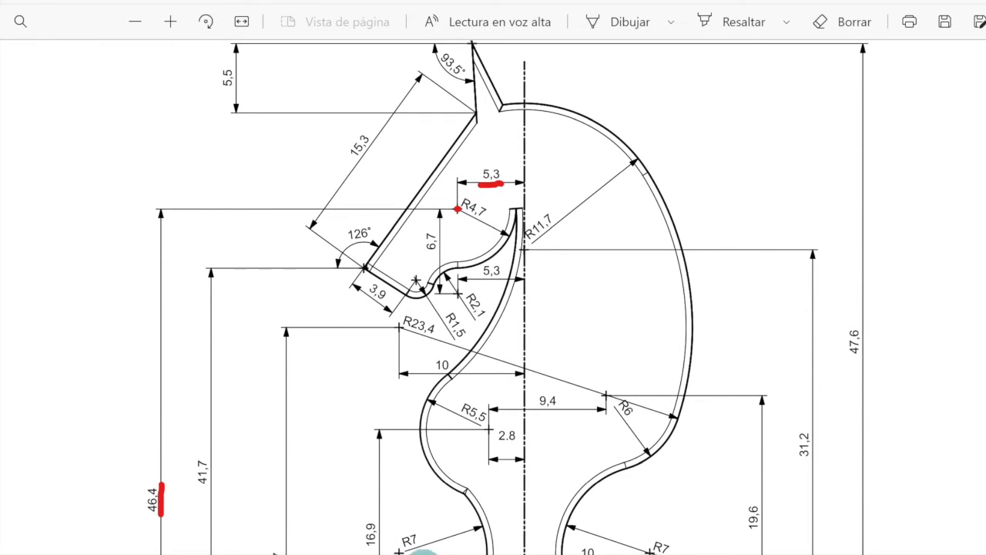
click(416, 554)
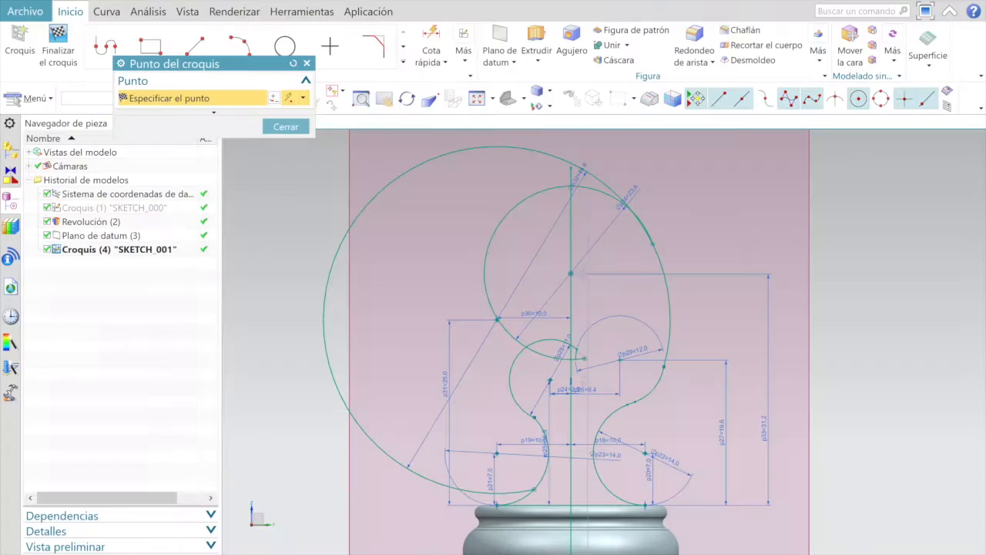
- Place a sketch point inside the upper circle and set its horizontal distance from the vertical axis to 5.3 mm
click(335, 54)
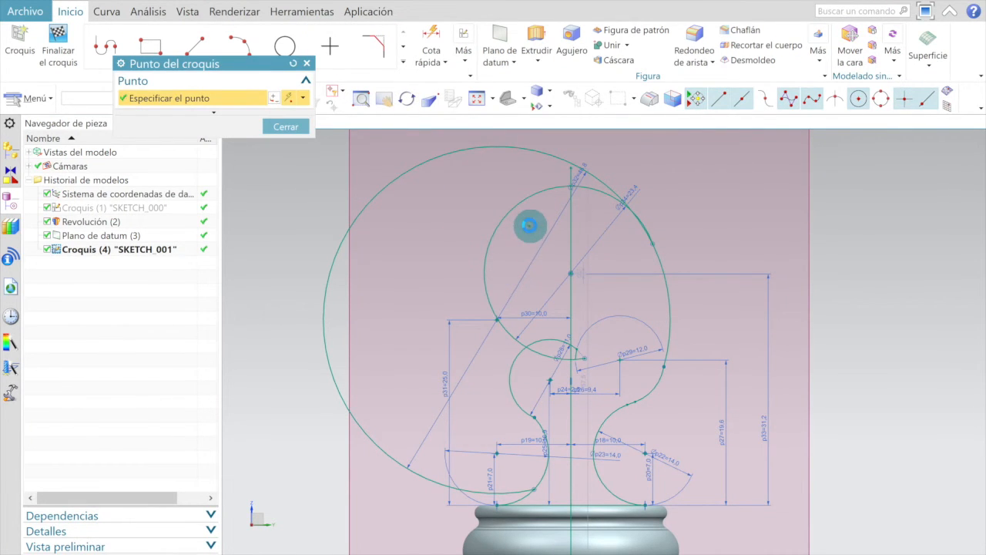
scroll(539, 224, up, 2)
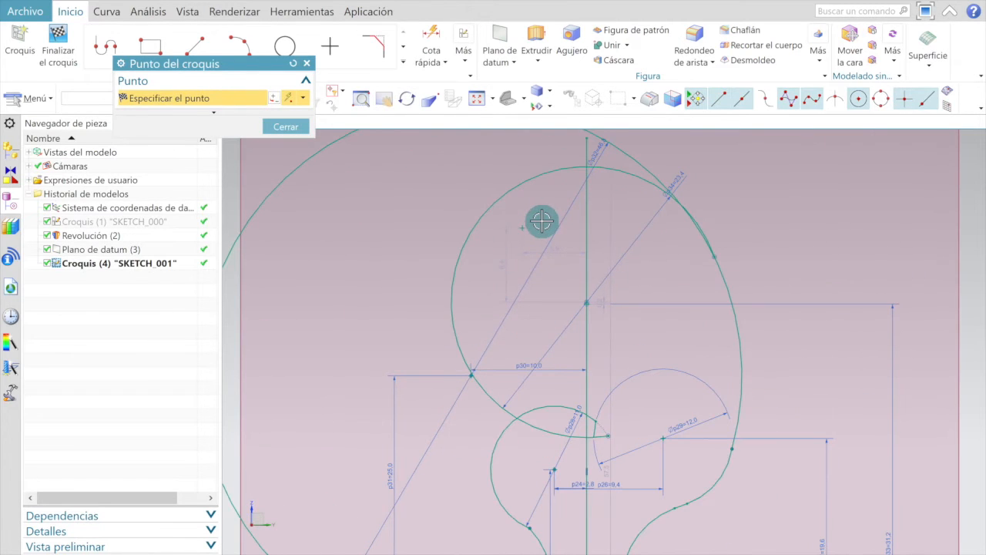
scroll(544, 223, up, 2)
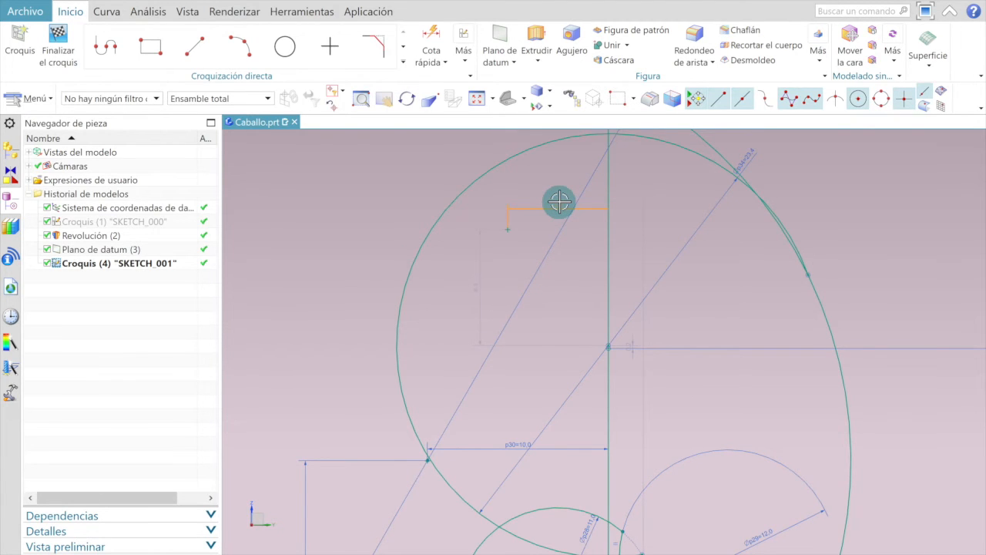
click(558, 204)
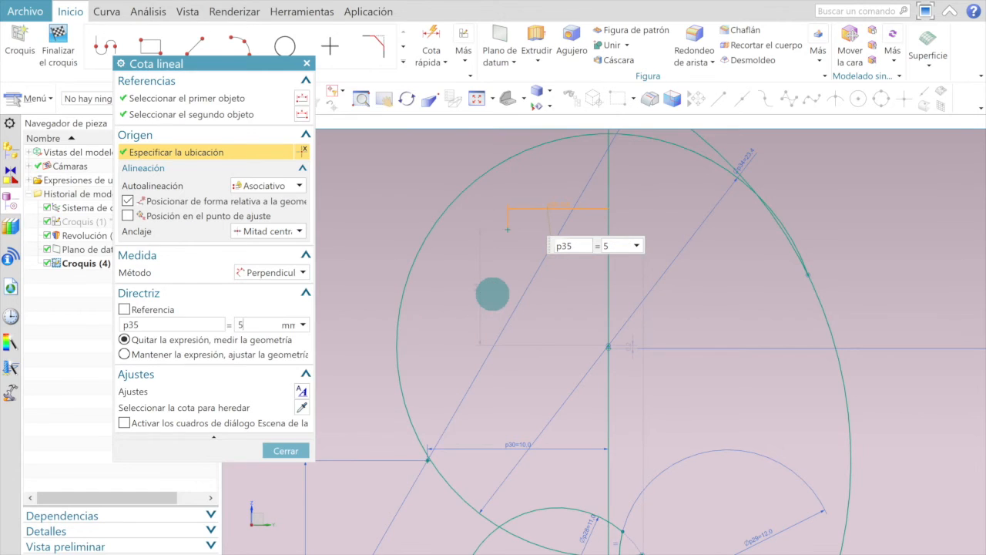
key(Return)
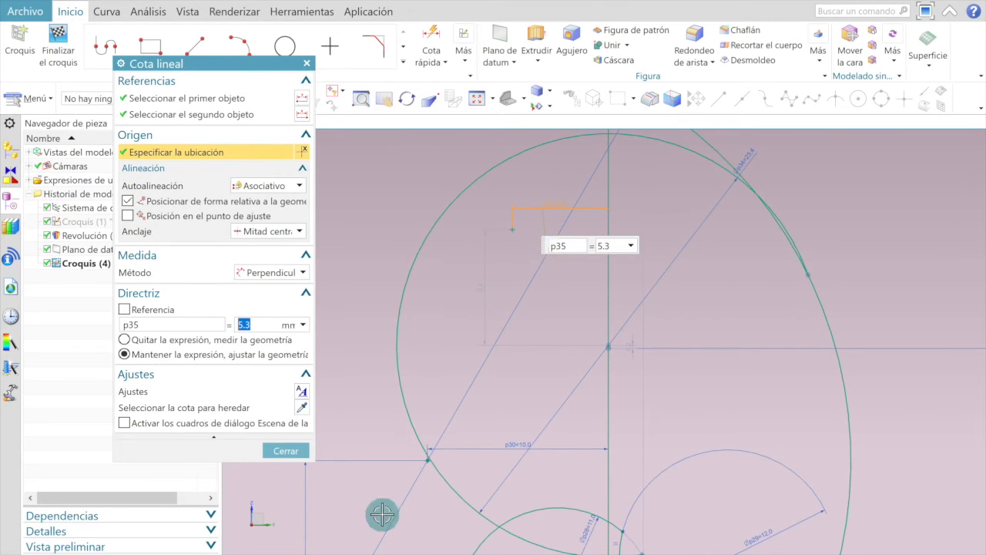
click(286, 450)
- Dimension the point's vertical distance from the origin at the bottom of the base as 46.4 mm
scroll(508, 228, up, 2)
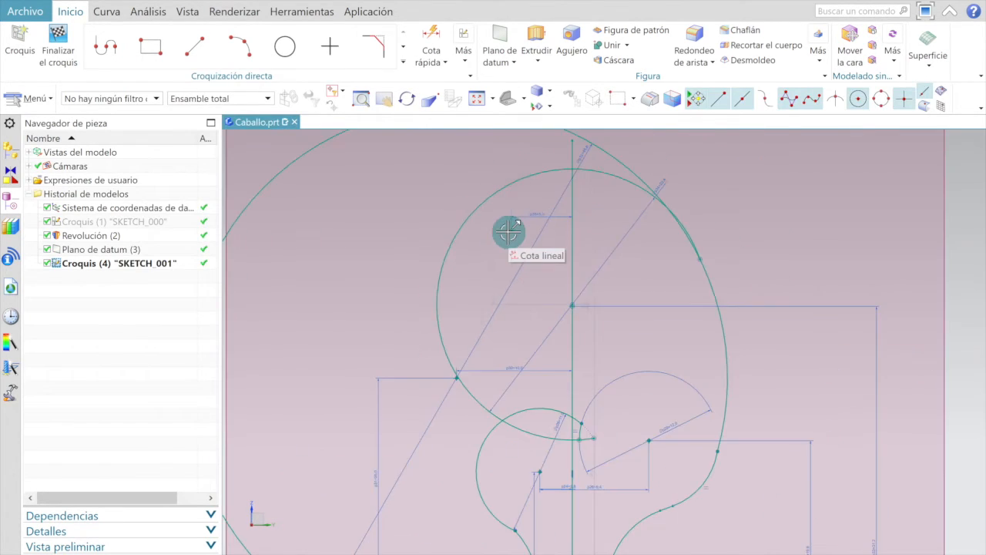
click(431, 35)
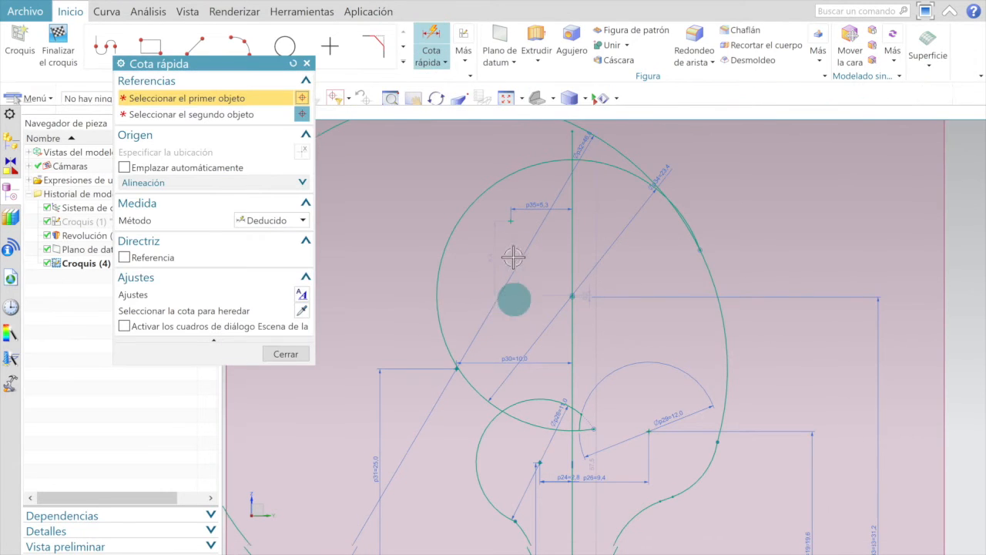
click(510, 223)
scroll(510, 223, up, 2)
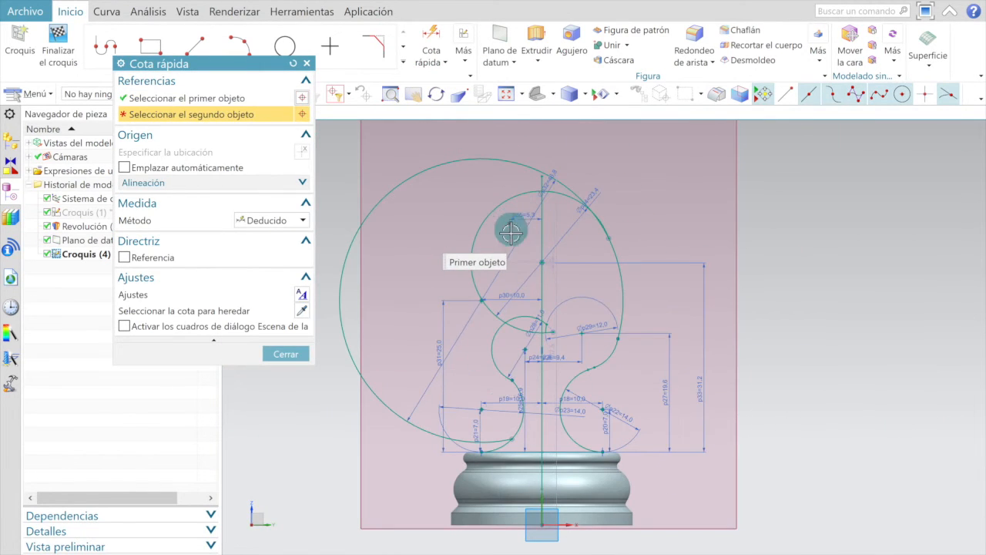
scroll(480, 521, down, 1)
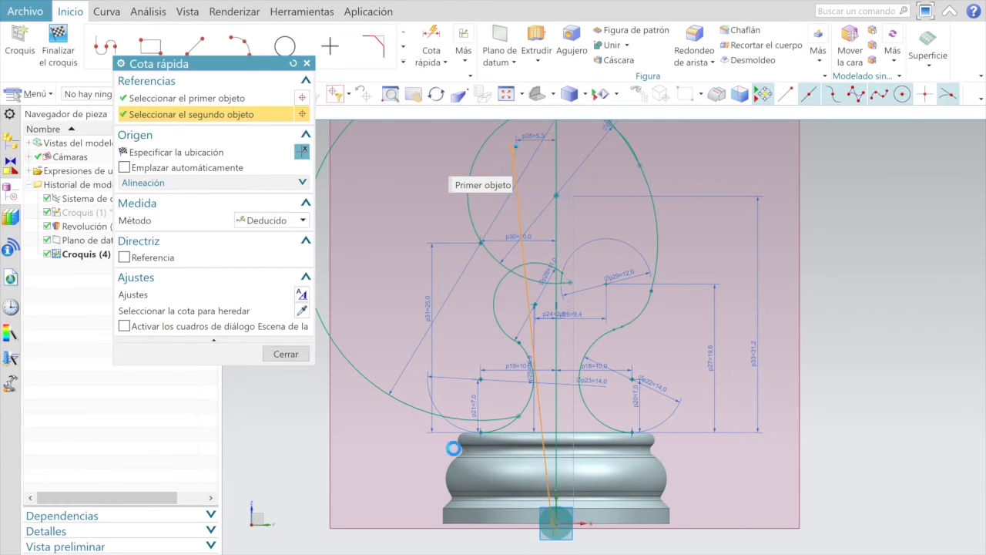
click(553, 521)
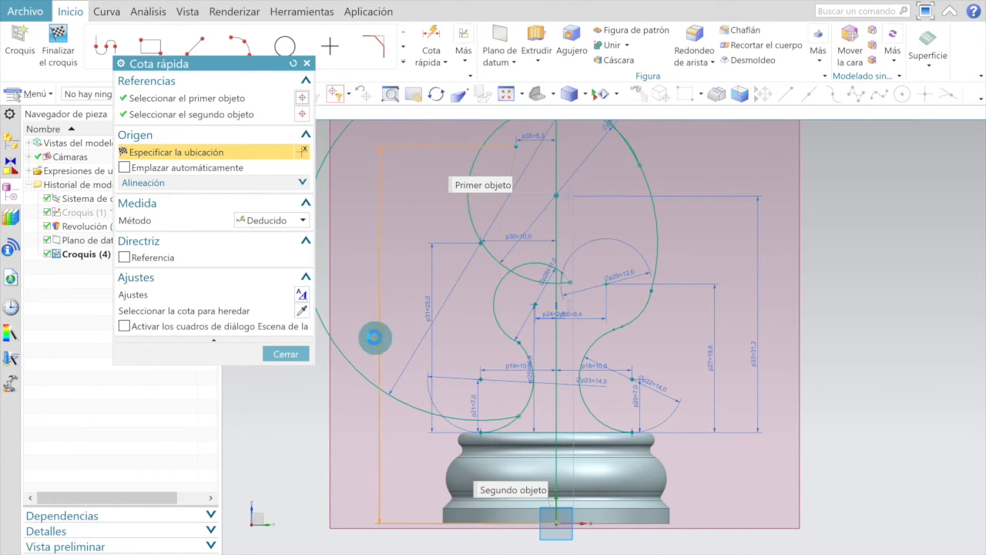
click(443, 526)
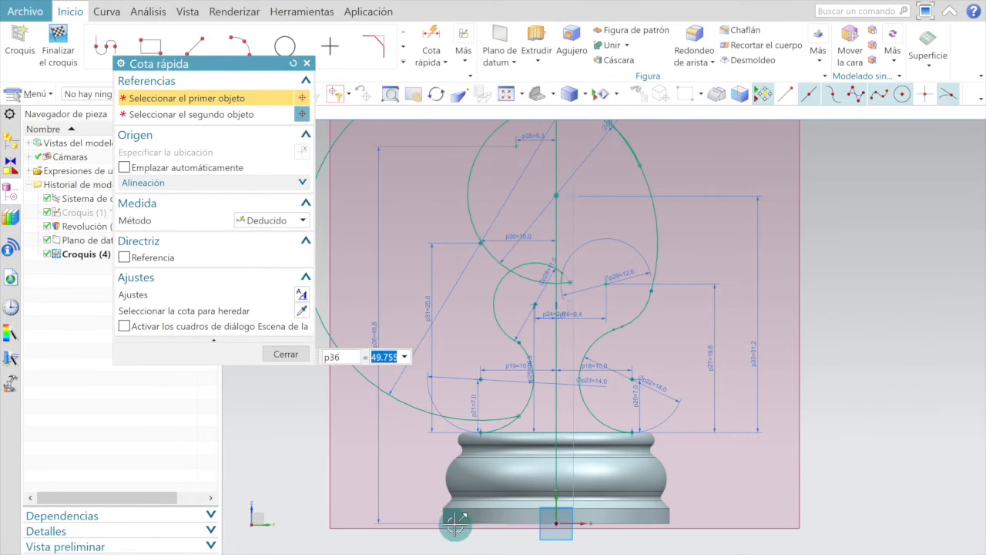
scroll(381, 339, up, 2)
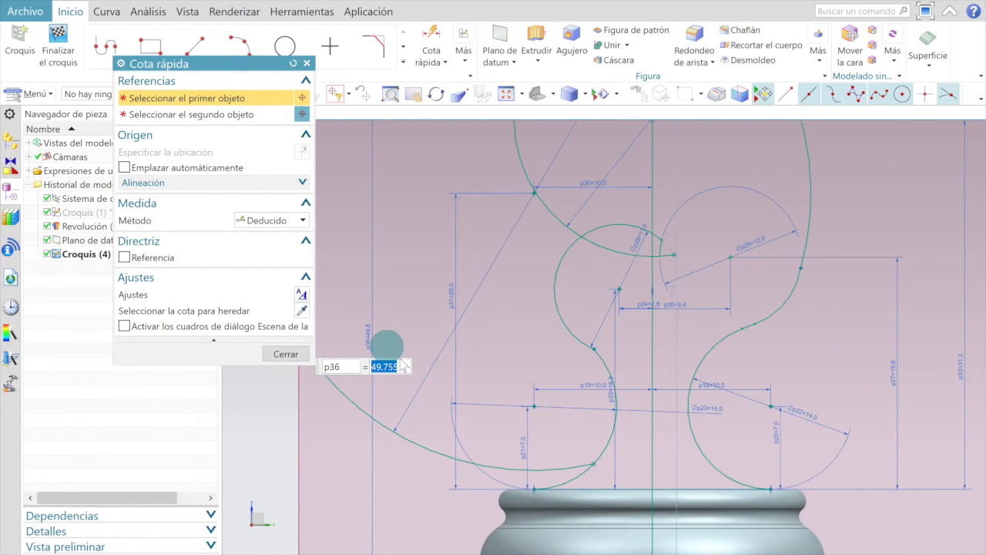
text(46.4)
key(Return)
click(283, 353)
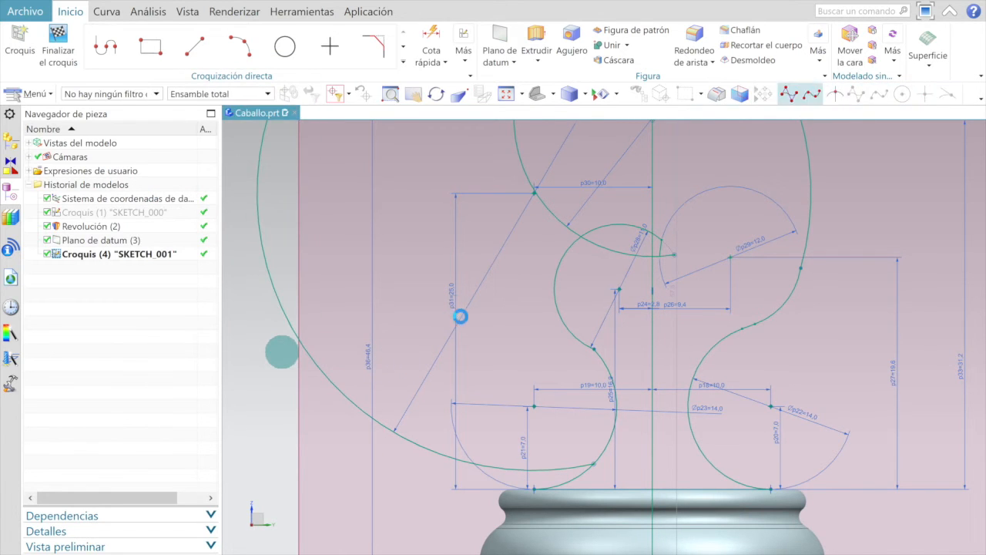
- Draw a small circle centred on the dimensioned point inside the upper circle
scroll(467, 368, down, 3)
scroll(544, 153, up, 1)
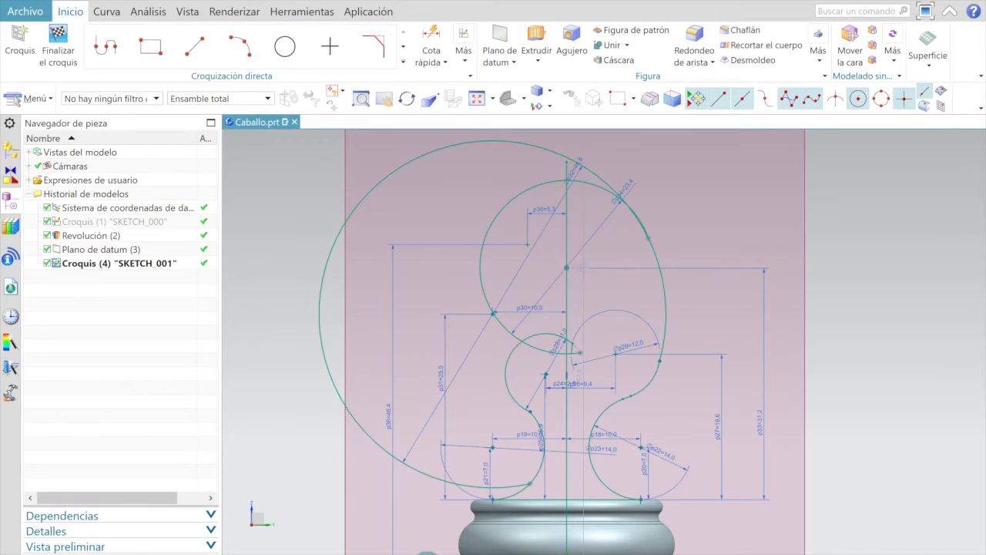
shift+middle_drag(426, 511, 428, 554)
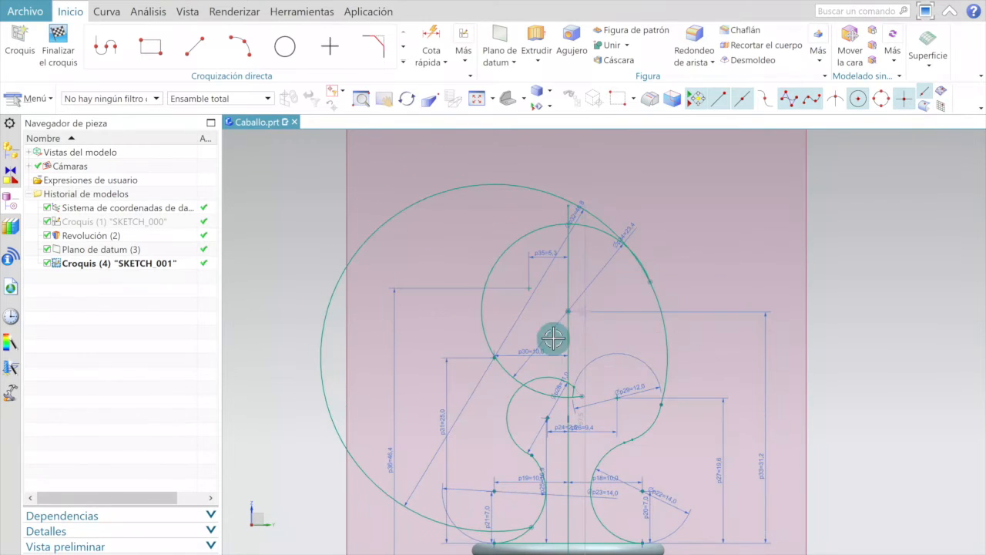
click(285, 46)
scroll(544, 267, up, 3)
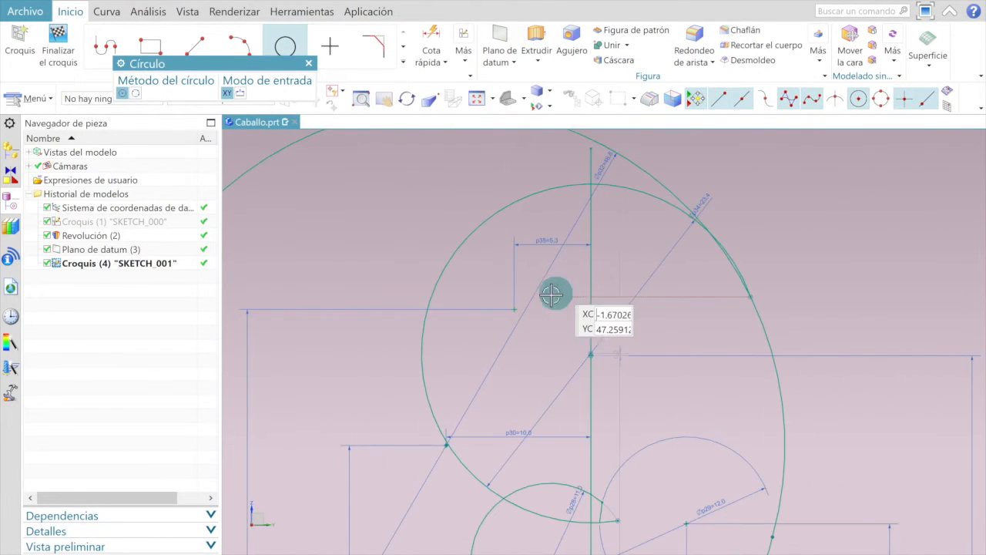
scroll(561, 292, up, 2)
click(512, 306)
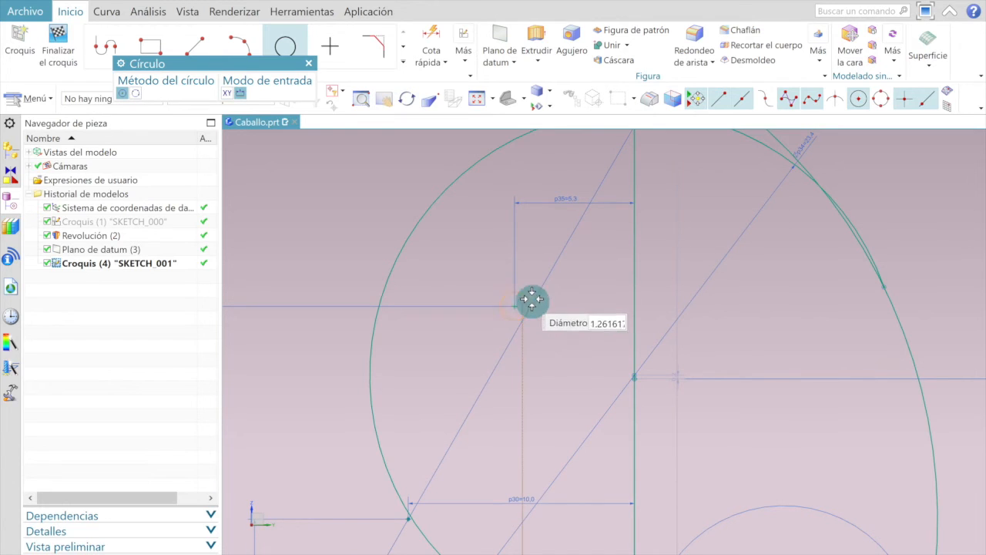
click(564, 293)
scroll(563, 293, up, 1)
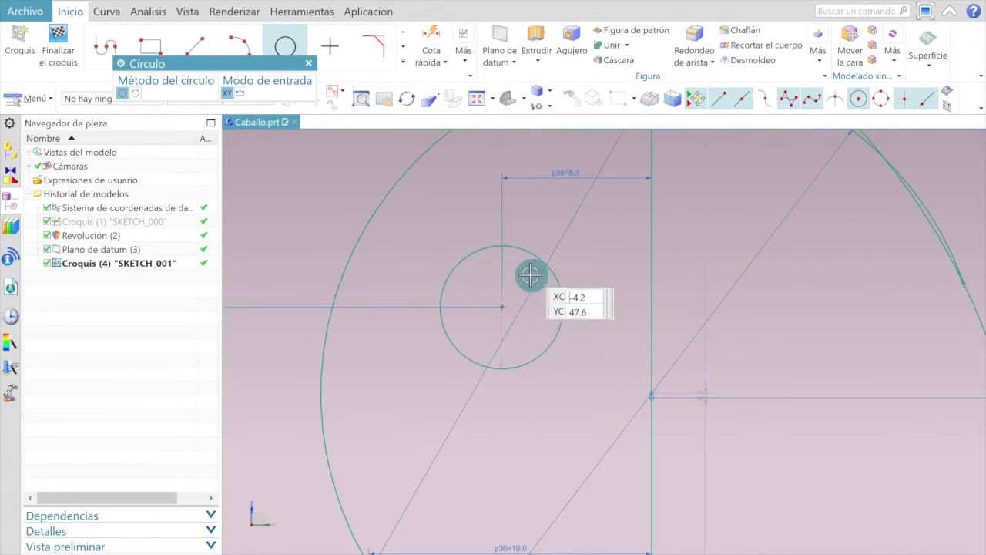
key(Escape)
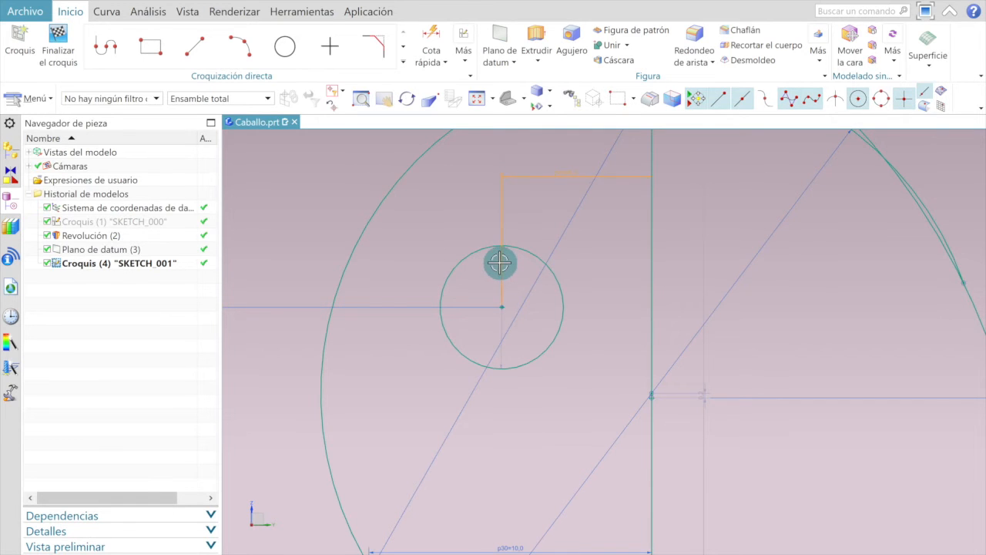
- Set the diameter of the new circle around the point to 9.4 mm
scroll(536, 307, up, 3)
scroll(535, 307, up, 1)
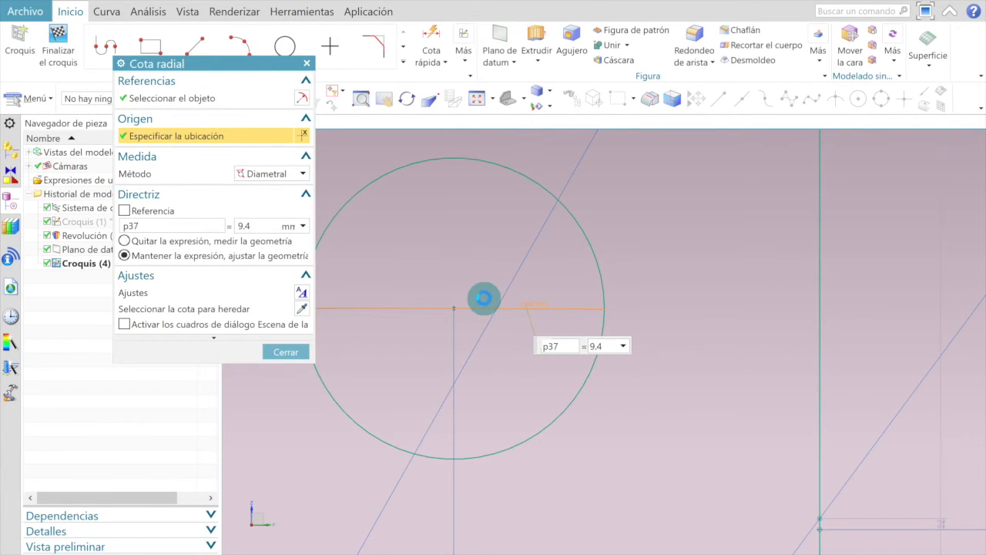
click(286, 352)
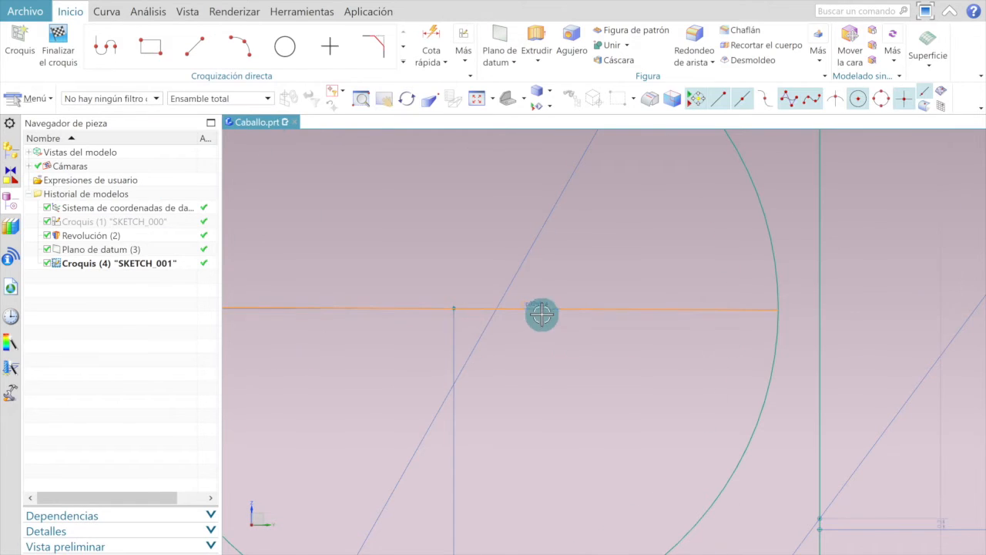
scroll(542, 315, down, 7)
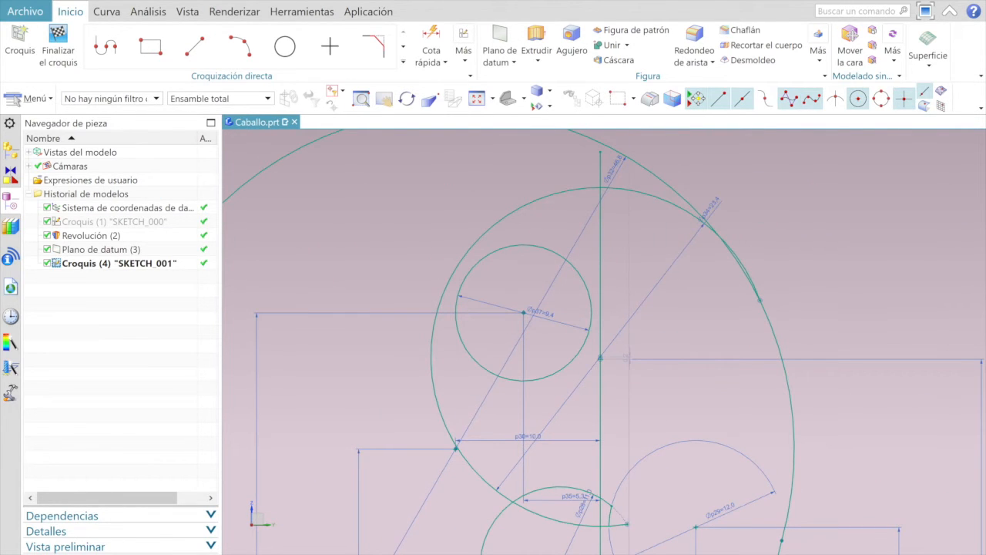
- Place a sketch point below the 9.4 mm circle and set its horizontal distance from the vertical axis to 5.3 mm
key(alt+Tab)
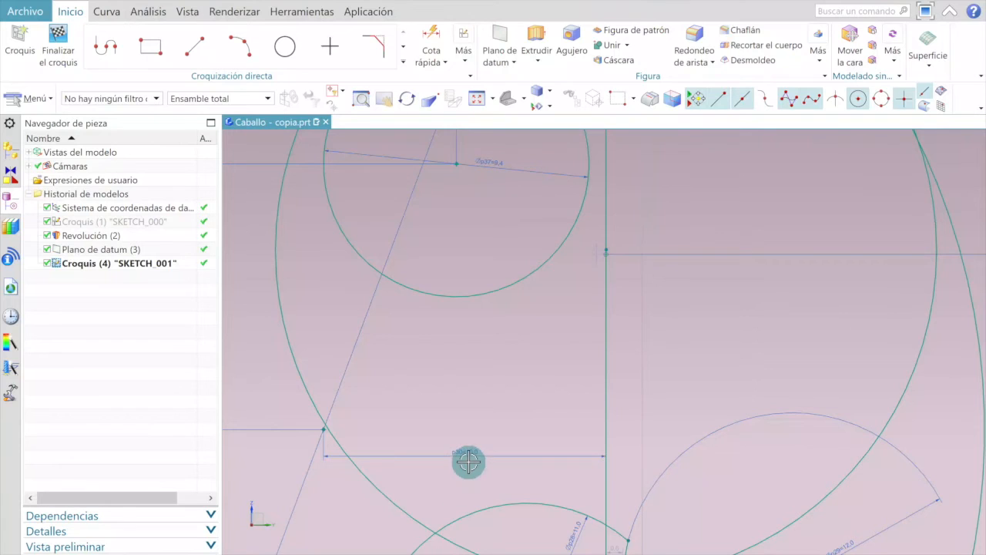
click(330, 46)
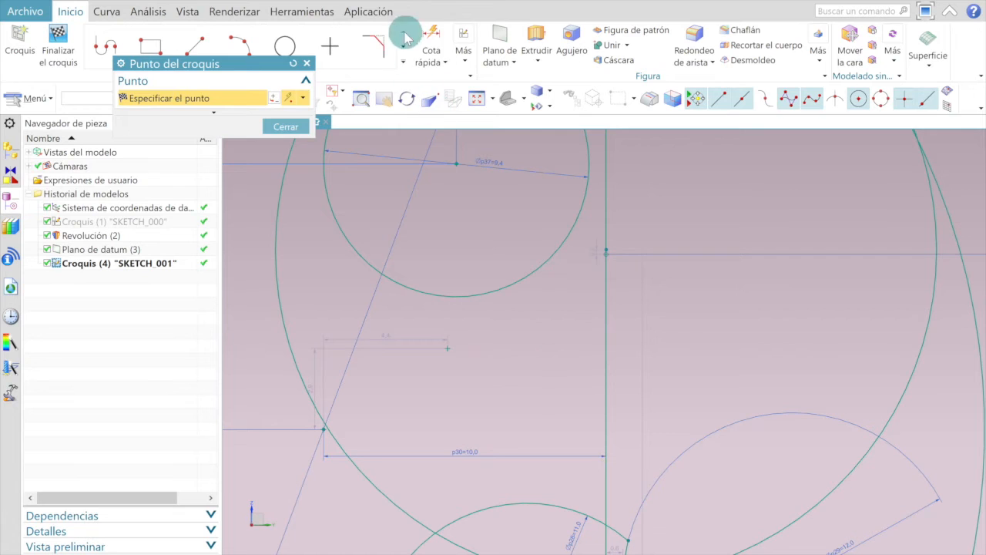
click(431, 34)
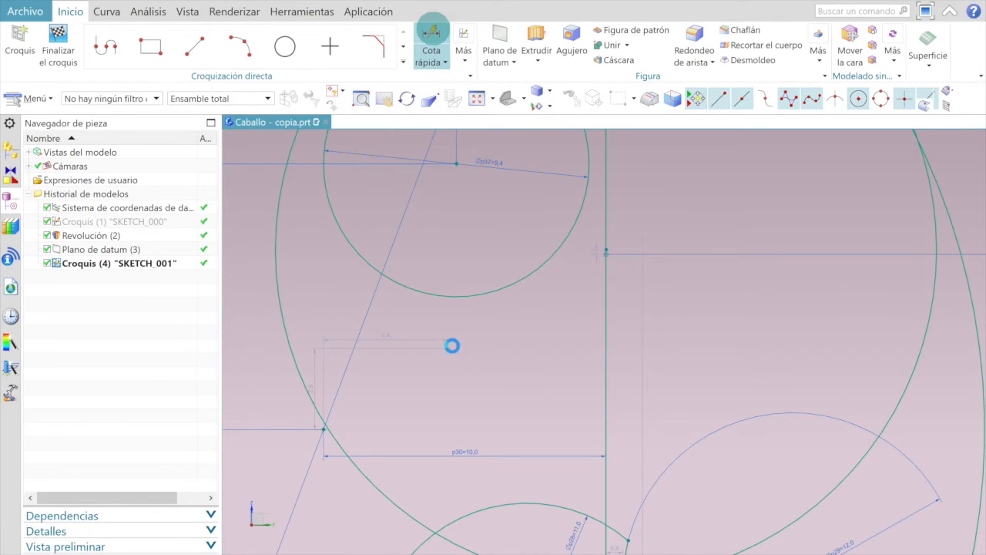
click(448, 343)
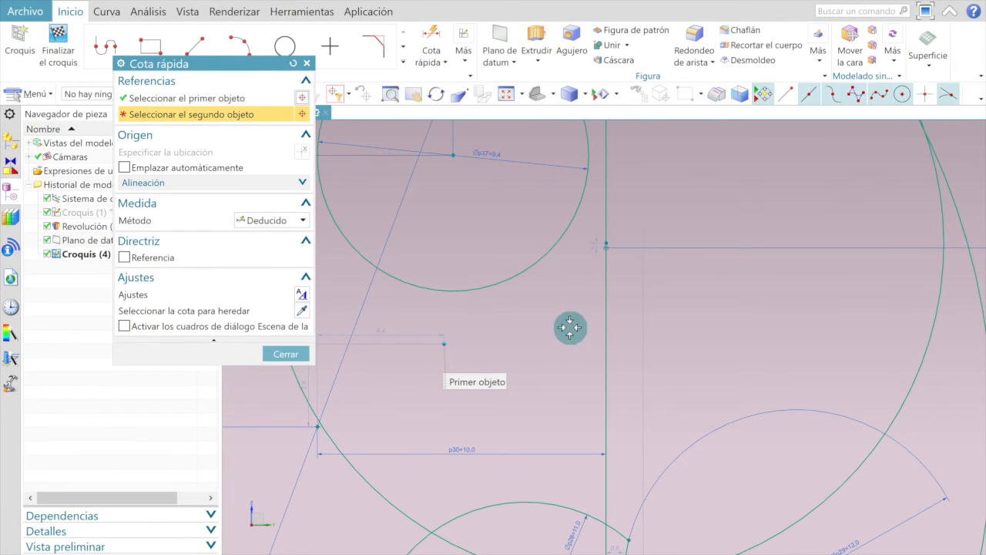
click(605, 346)
click(540, 323)
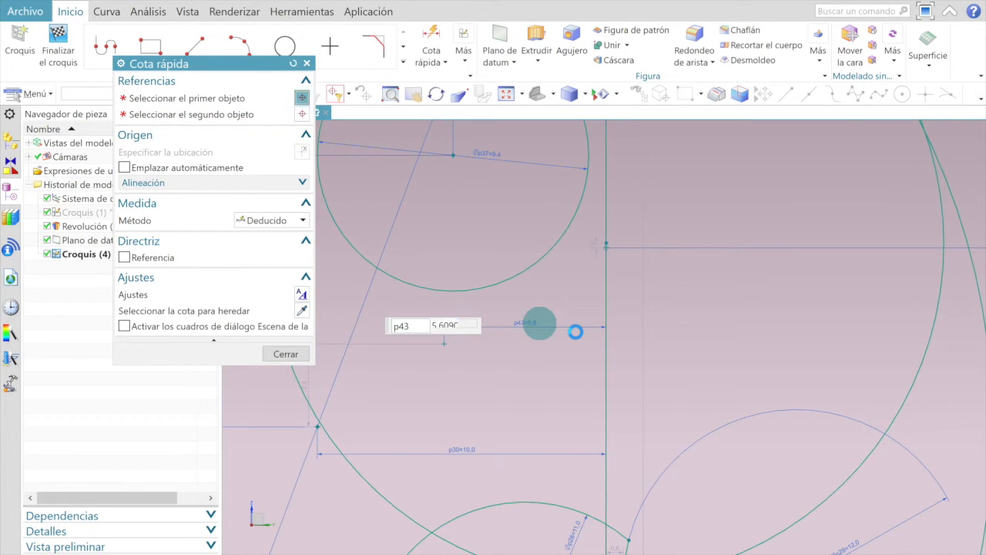
text(5.3)
key(Return)
click(285, 354)
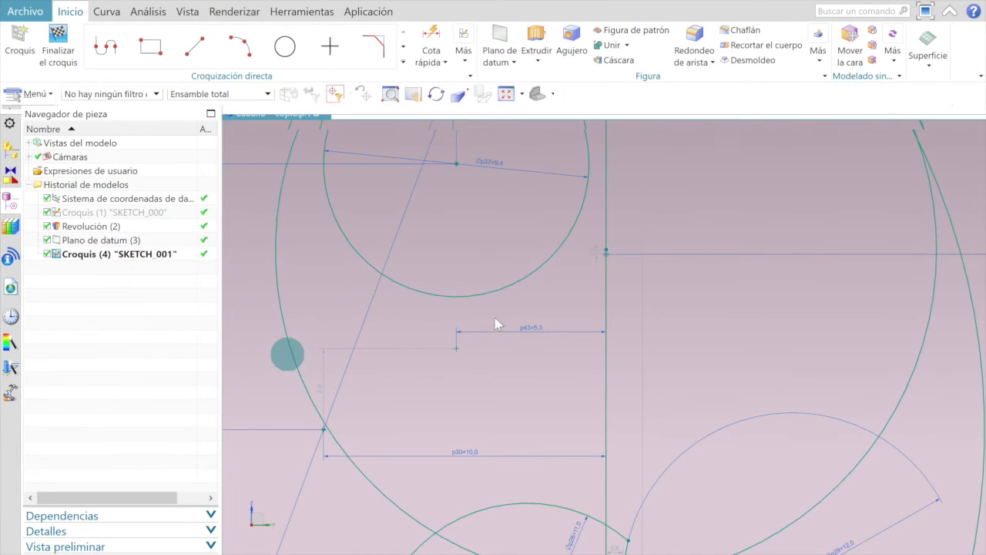
- Set the vertical distance between the 9.4 mm circle's centre and the point below it to 6.7 mm
click(431, 42)
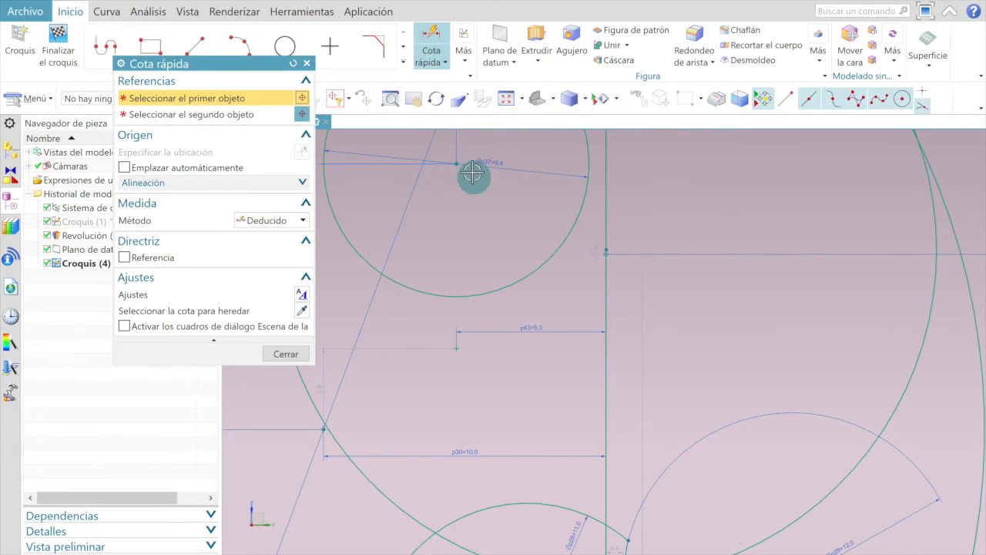
click(453, 155)
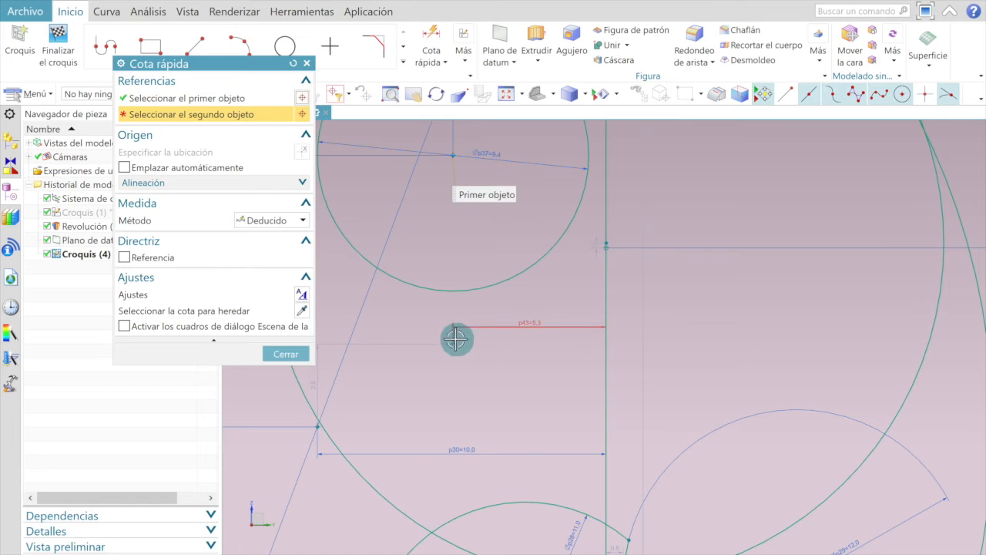
click(453, 342)
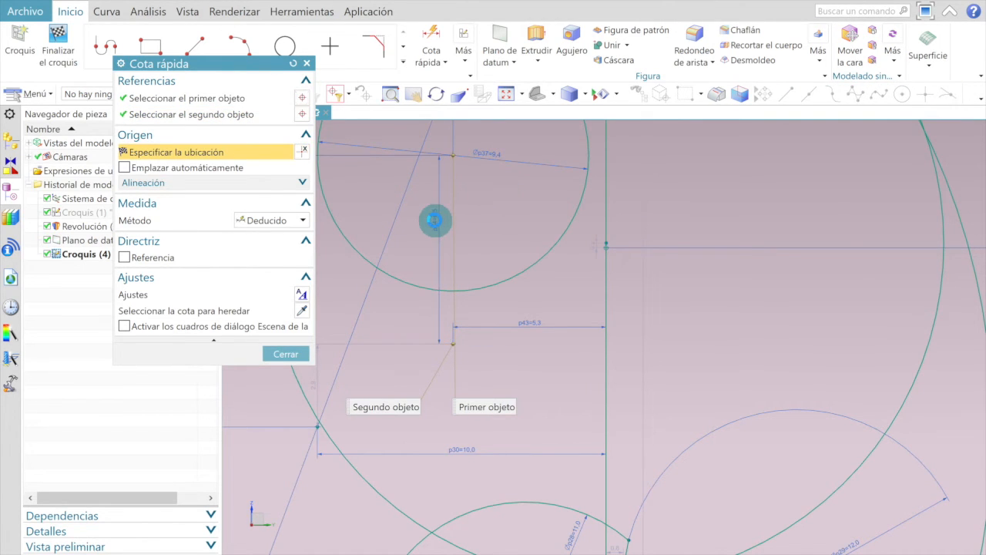
click(435, 220)
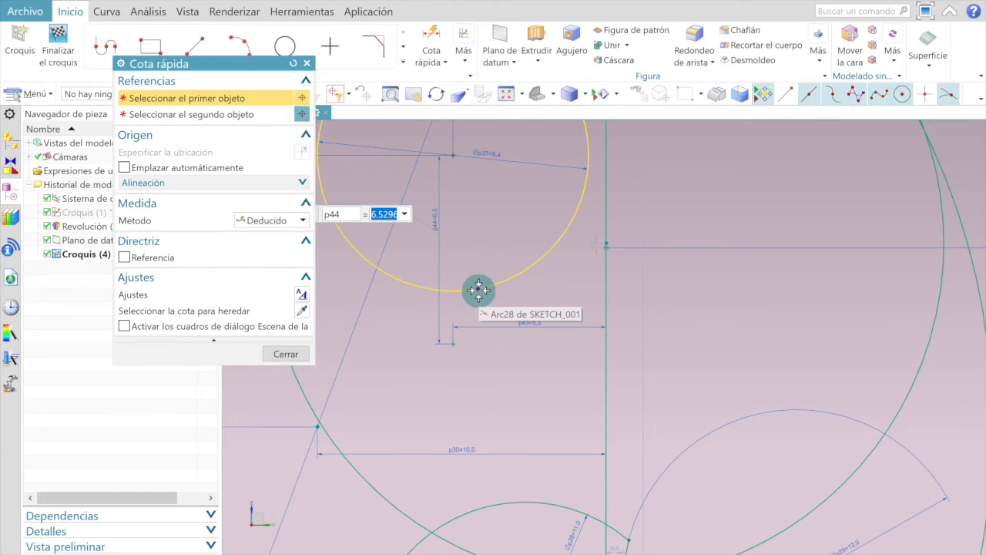
text(6.7)
key(Return)
click(291, 352)
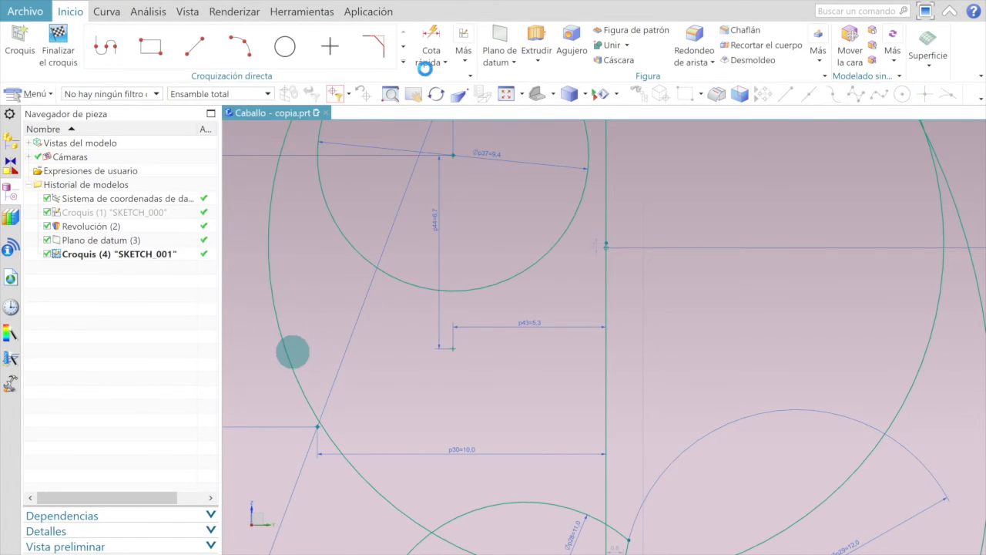
- Draw a circle centred on the point below the 9.4 mm circle and set its diameter to 4.2 mm
click(285, 46)
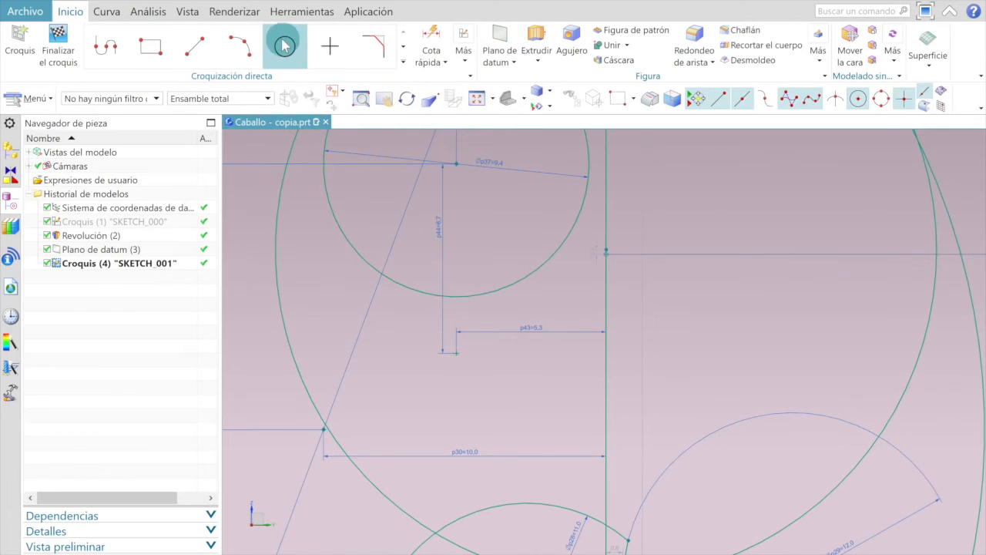
click(457, 352)
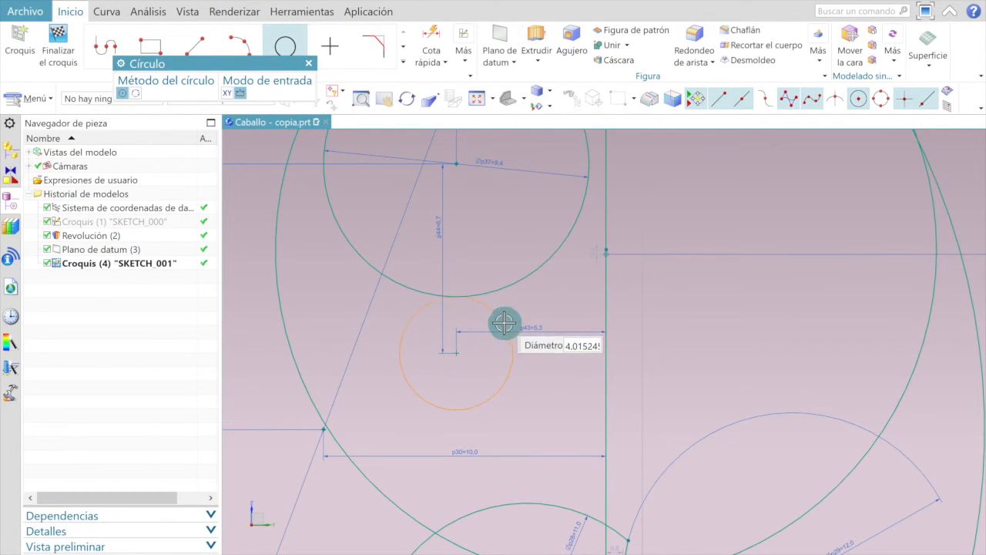
click(497, 370)
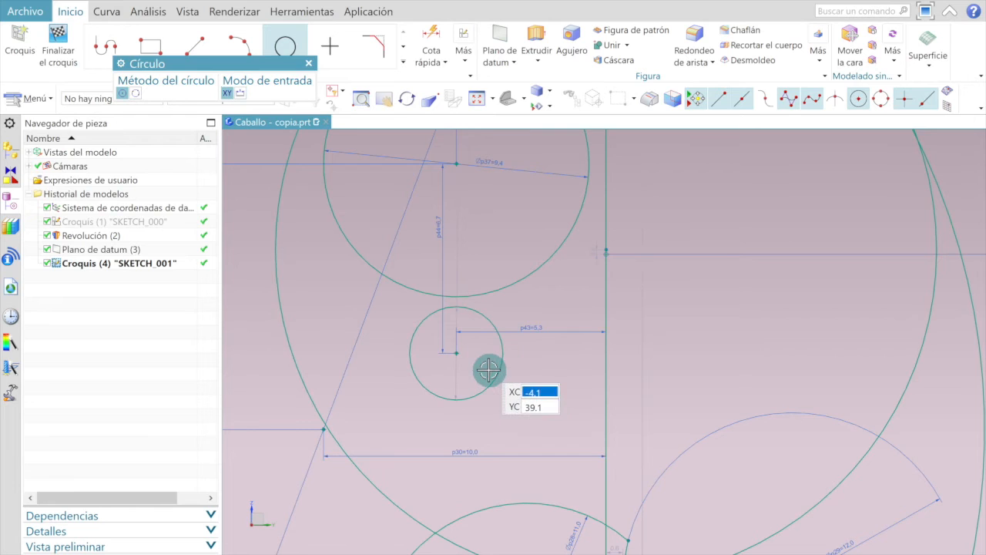
key(Escape)
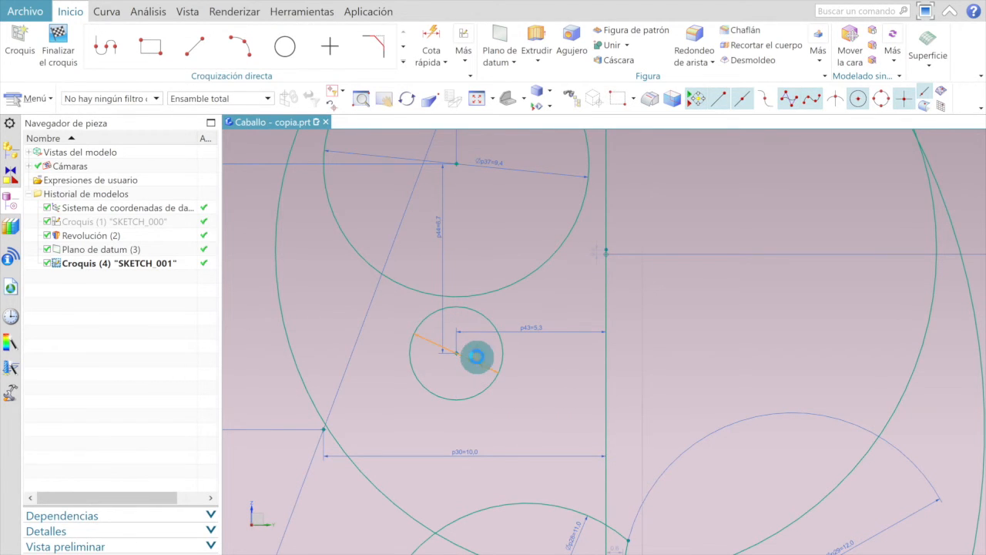
double_click(477, 357)
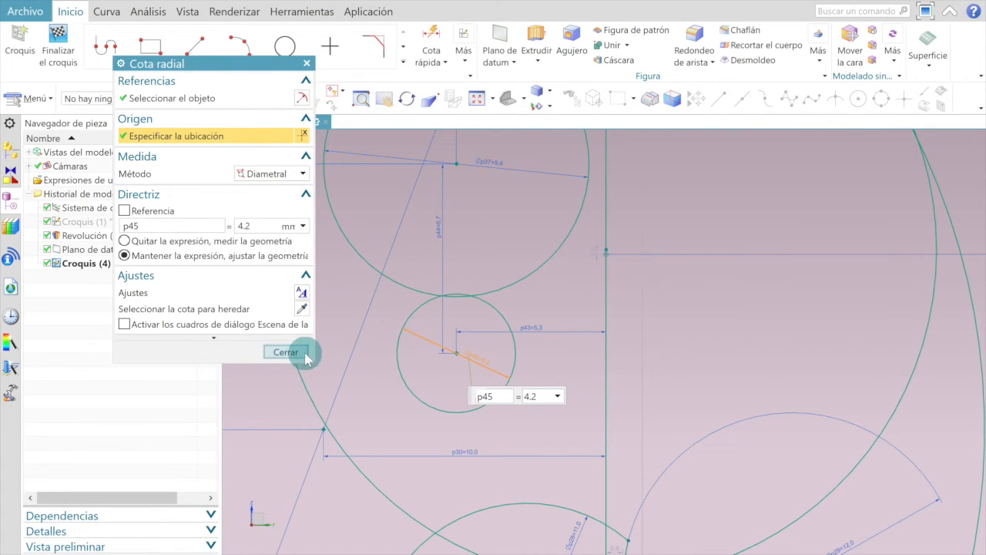
click(303, 353)
- Consult the PDF drawing for the ear tip, then place its sketch point above the circles, 4.1 mm horizontally from the vertical axis
key(alt+Tab)
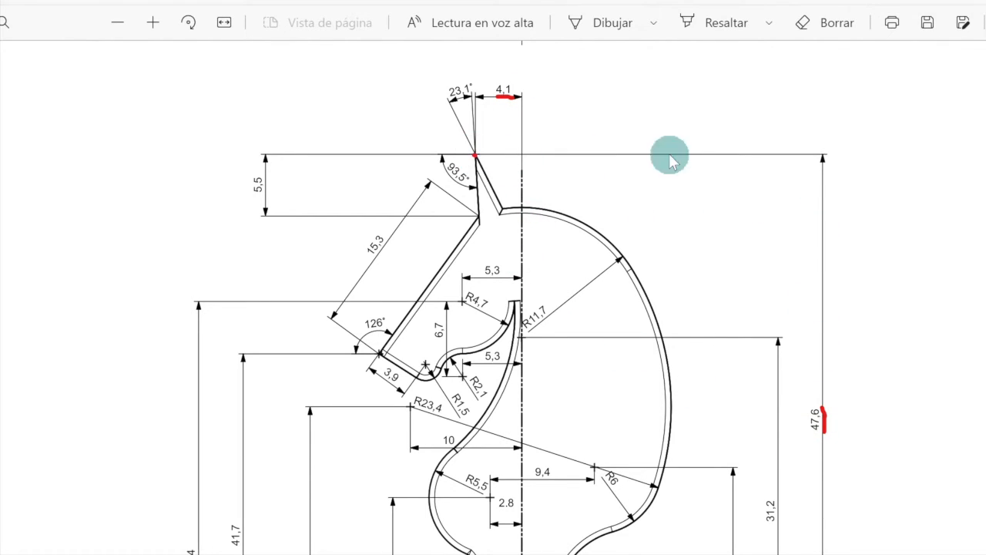
scroll(822, 383, down, 5)
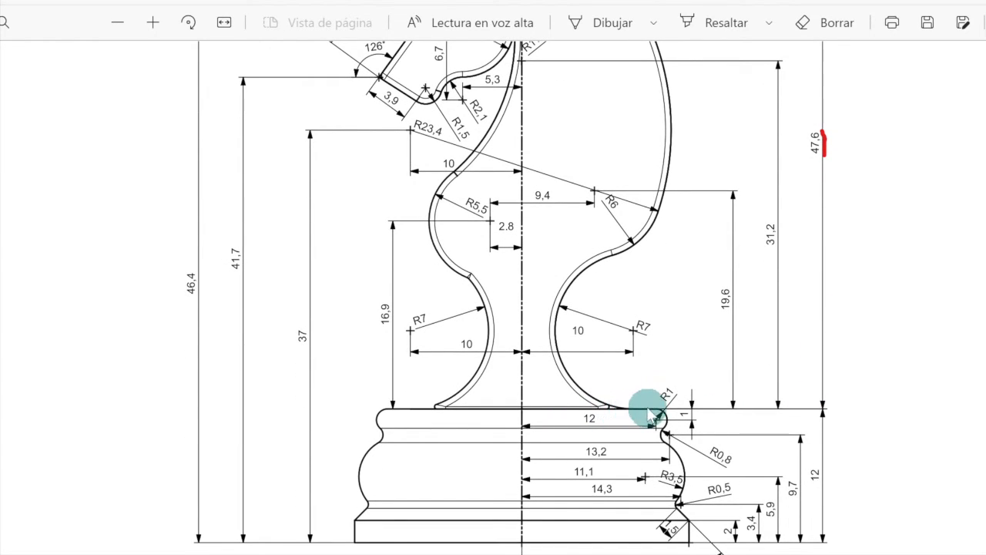
scroll(823, 293, up, 7)
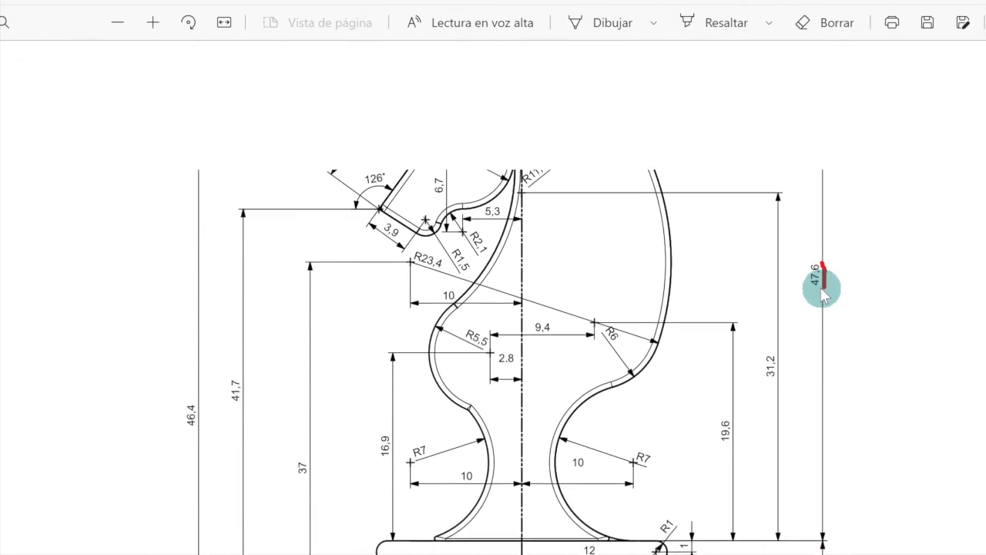
scroll(823, 293, up, 1)
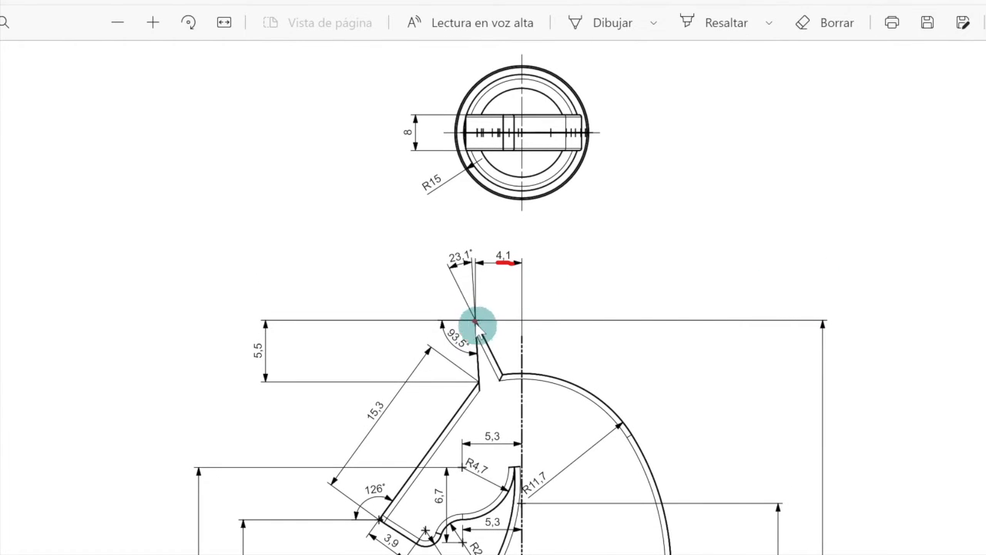
click(368, 554)
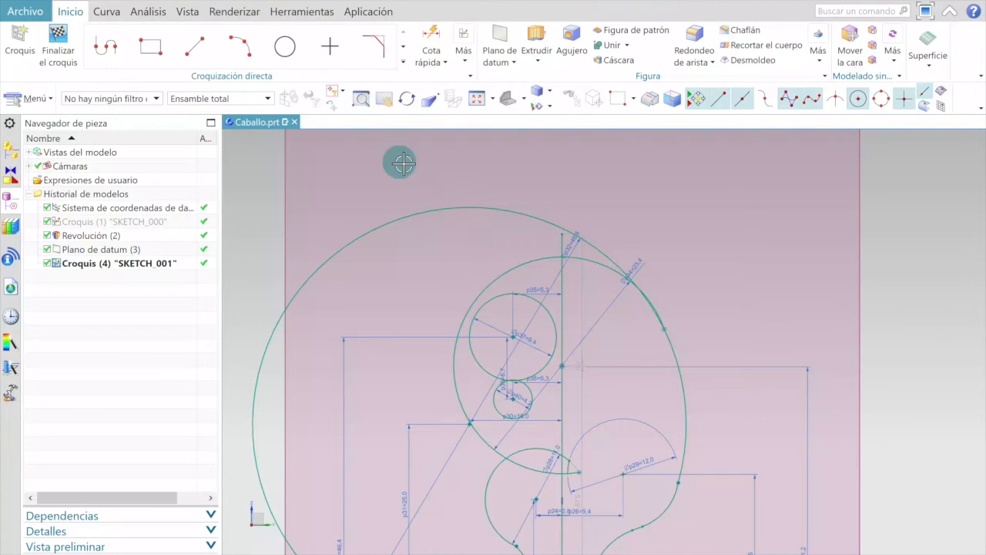
click(330, 46)
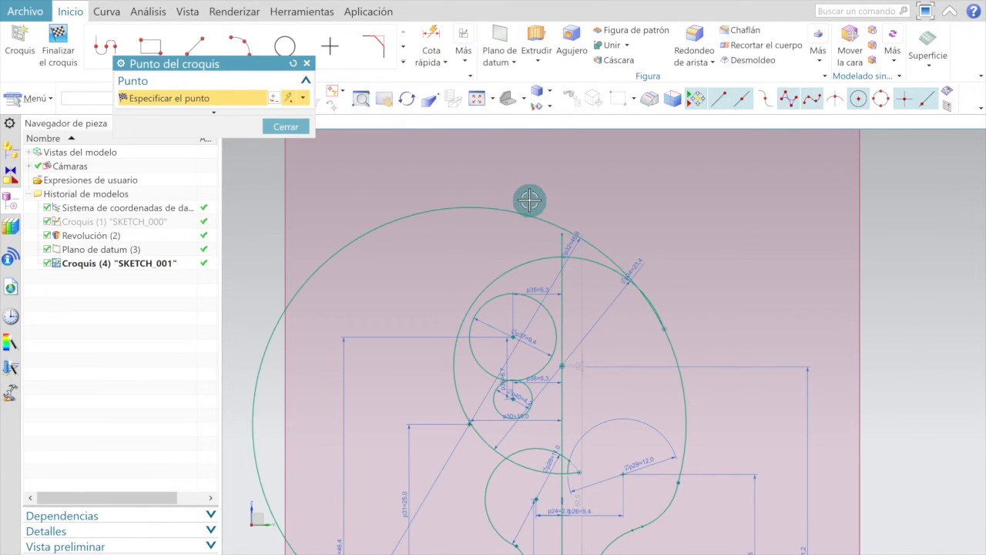
scroll(530, 204, up, 5)
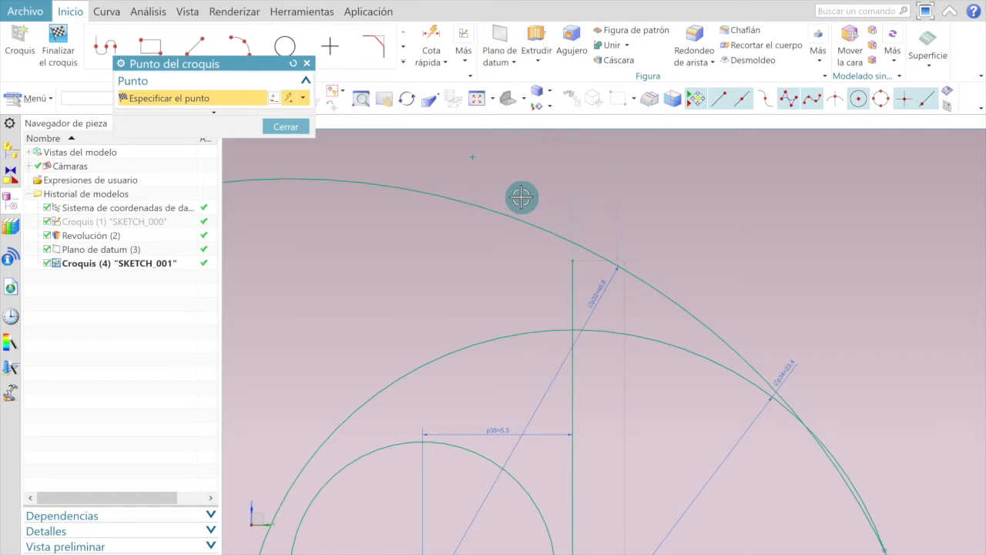
key(Escape)
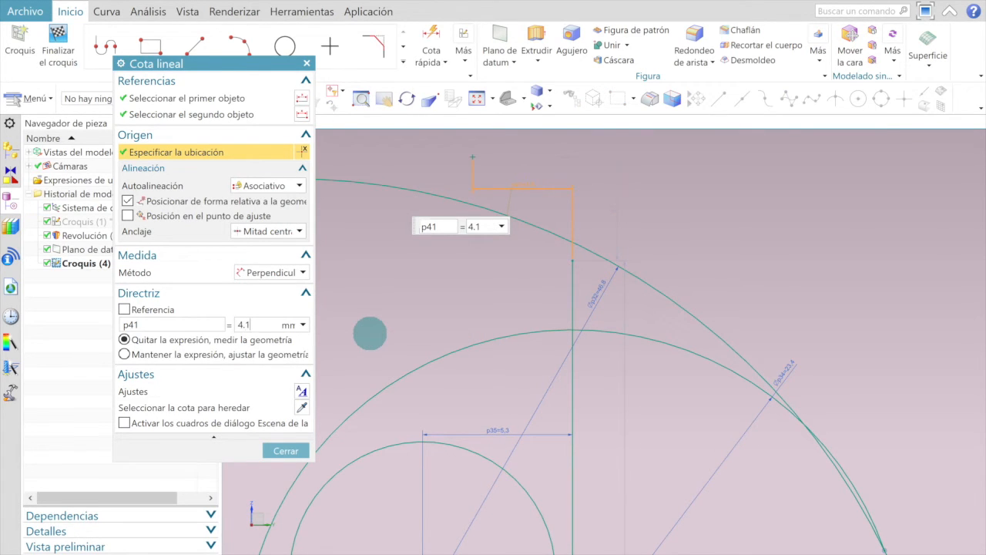
click(290, 453)
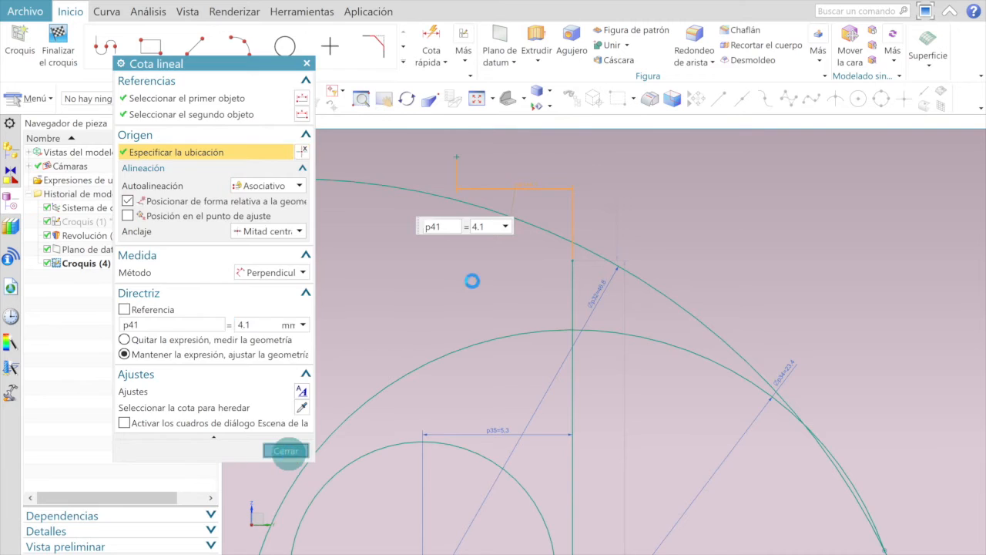
- Dimension the ear-tip point's vertical distance from the top of the revolved base as 47.6 mm
scroll(496, 231, down, 3)
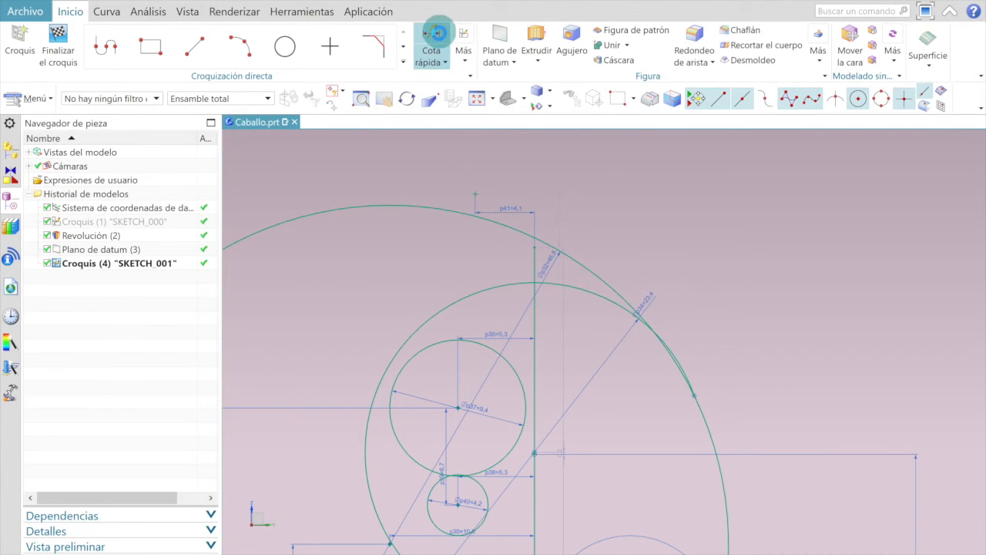
click(437, 31)
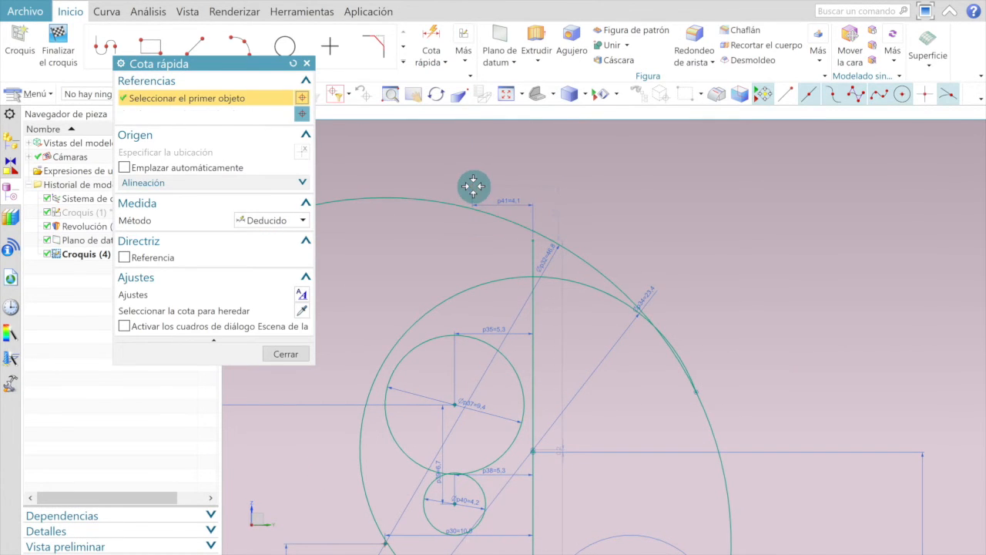
scroll(474, 186, down, 5)
scroll(473, 342, up, 3)
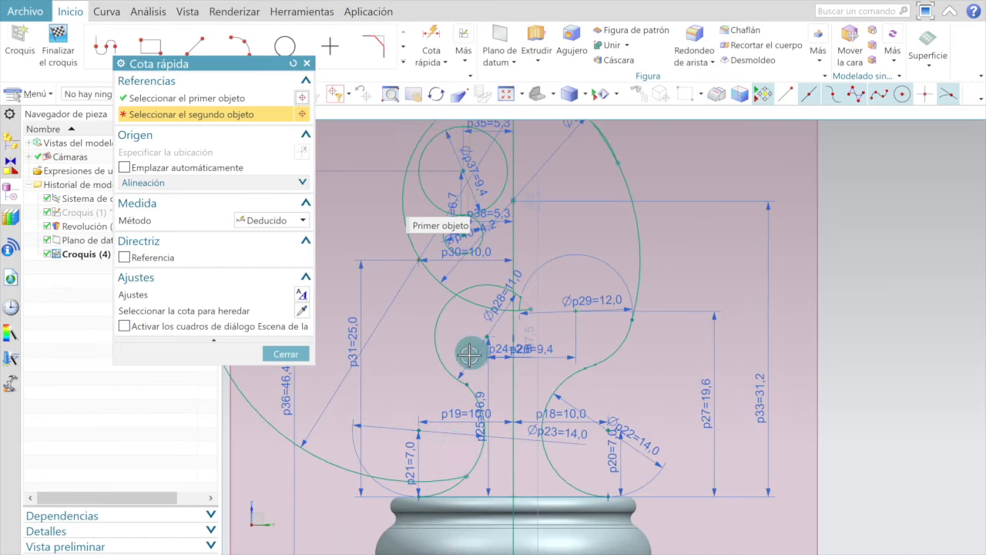
click(454, 498)
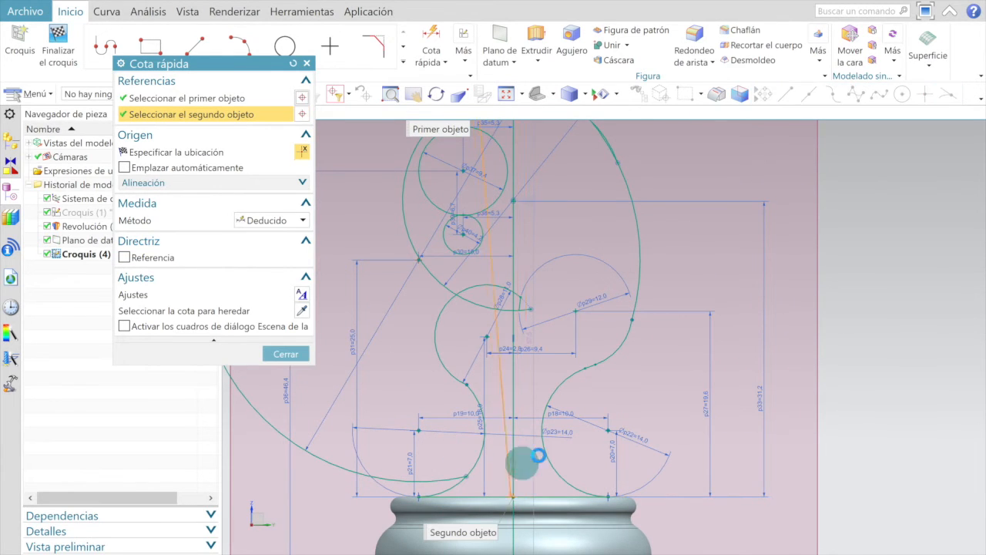
click(786, 371)
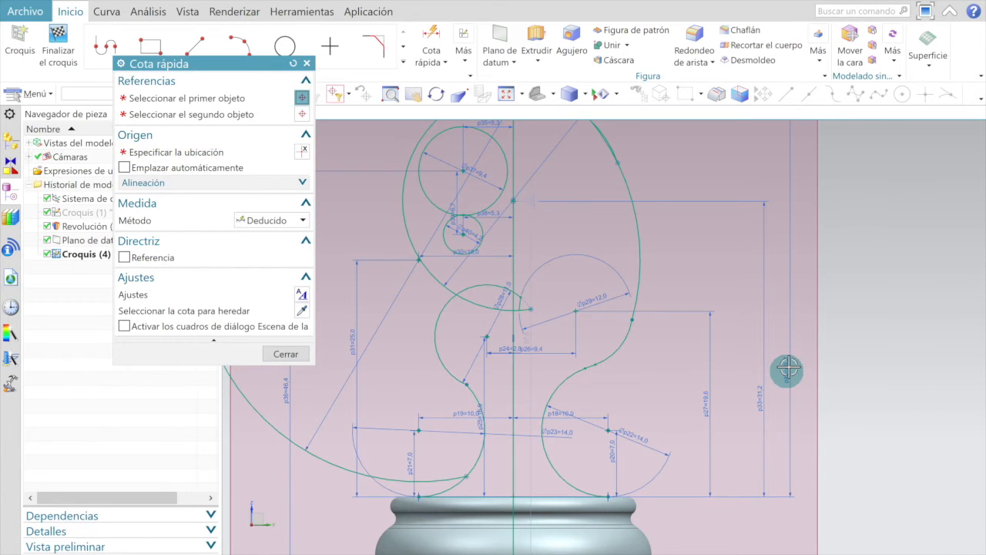
scroll(789, 373, down, 3)
scroll(789, 372, up, 3)
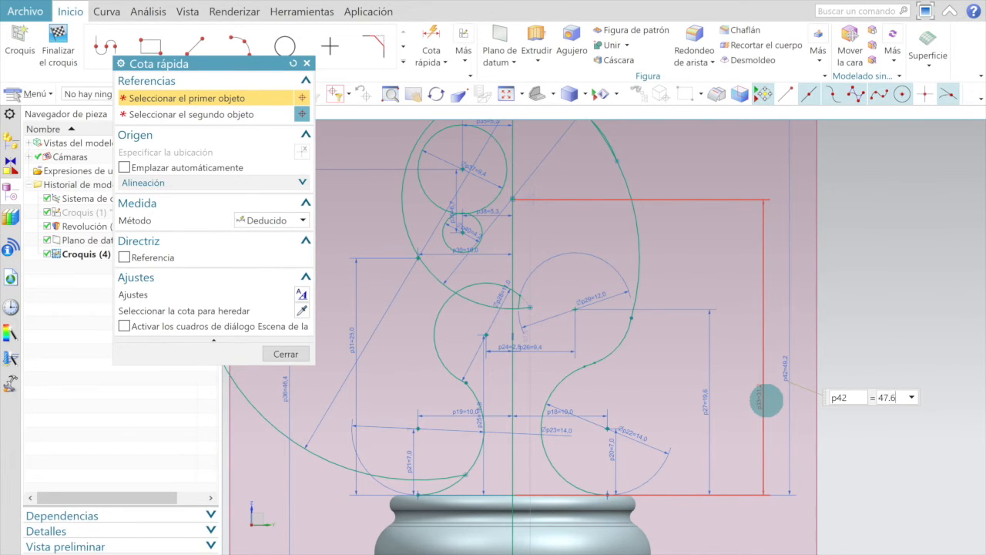
key(Return)
click(275, 350)
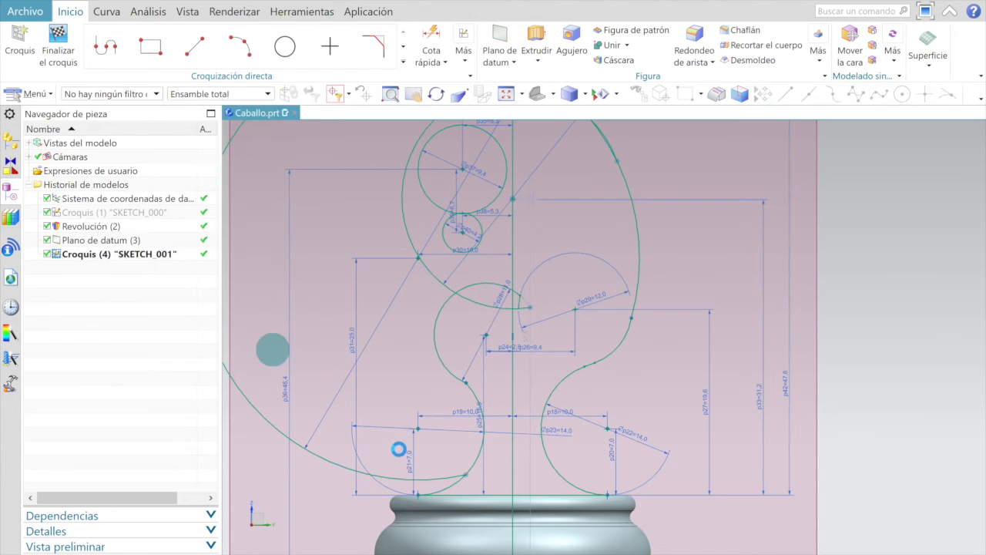
scroll(445, 392, down, 4)
scroll(458, 211, up, 6)
scroll(489, 257, up, 3)
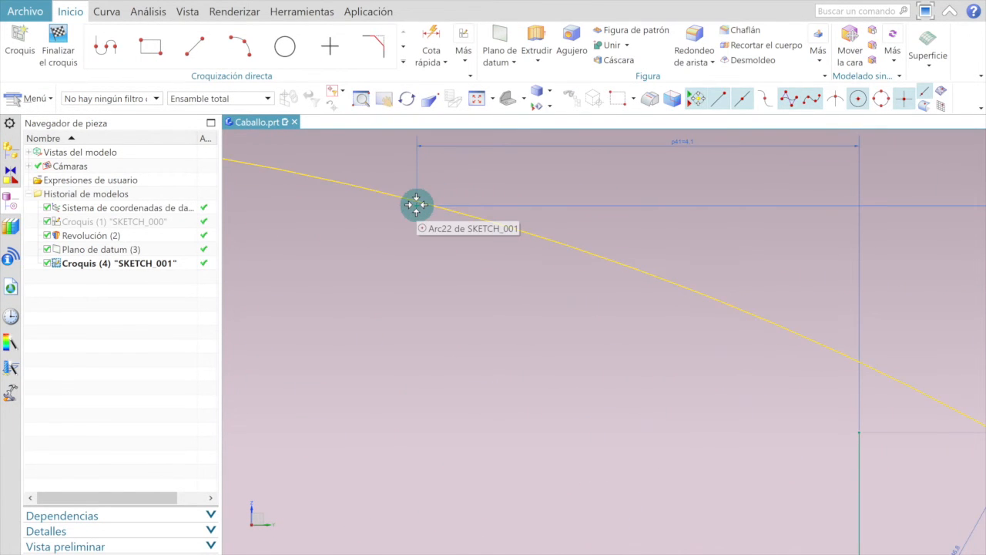
scroll(416, 204, down, 4)
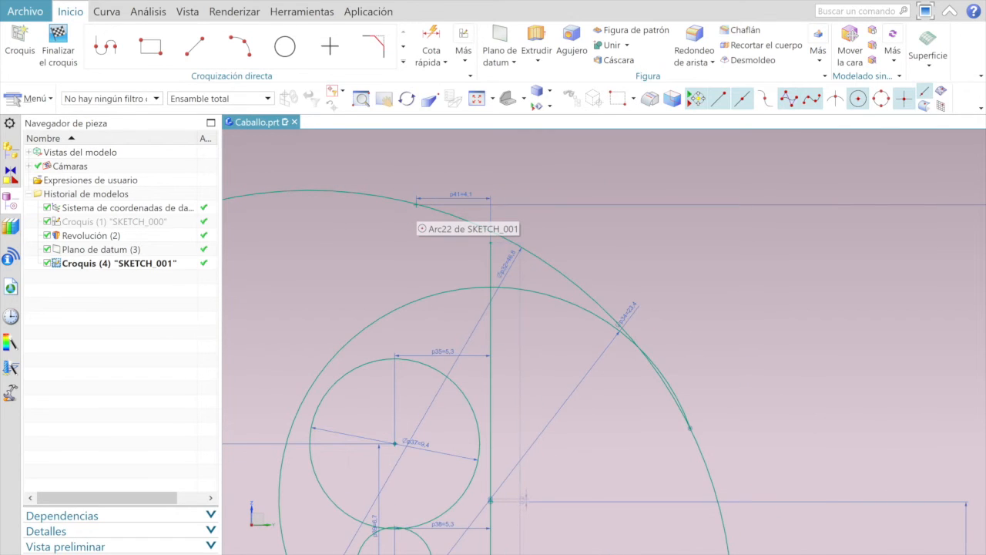
key(alt+Tab)
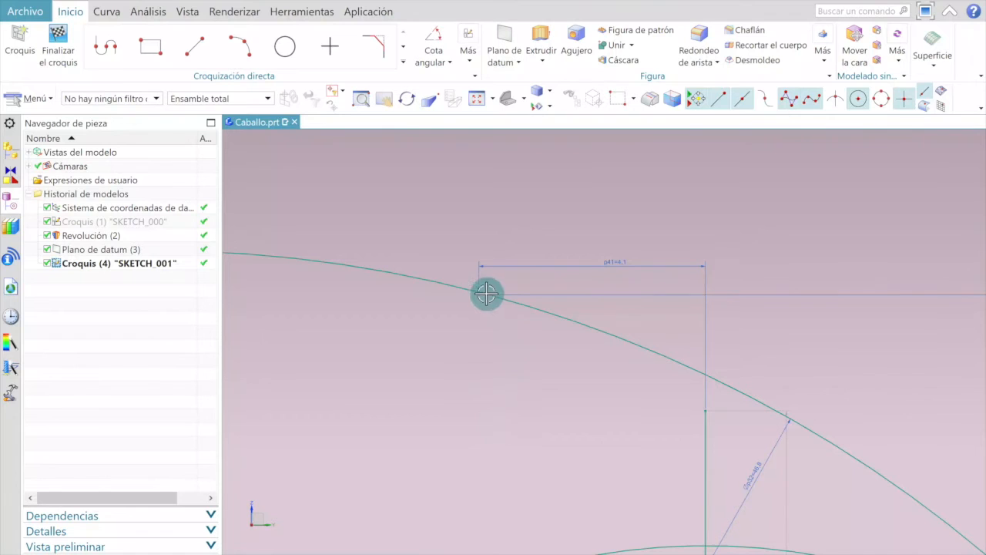
- Draw a short horizontal line starting at the ear-tip point and running away from the vertical axis
scroll(477, 296, up, 3)
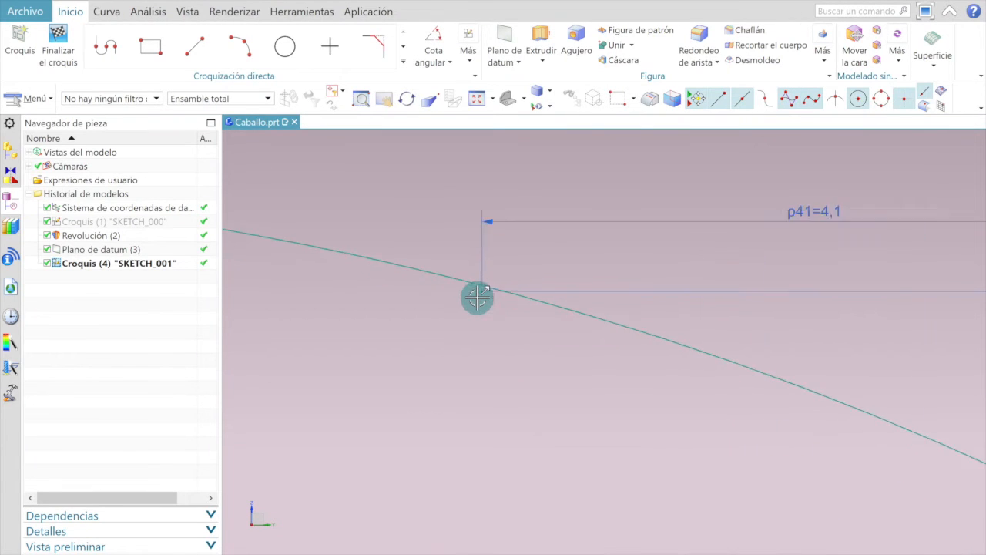
click(195, 46)
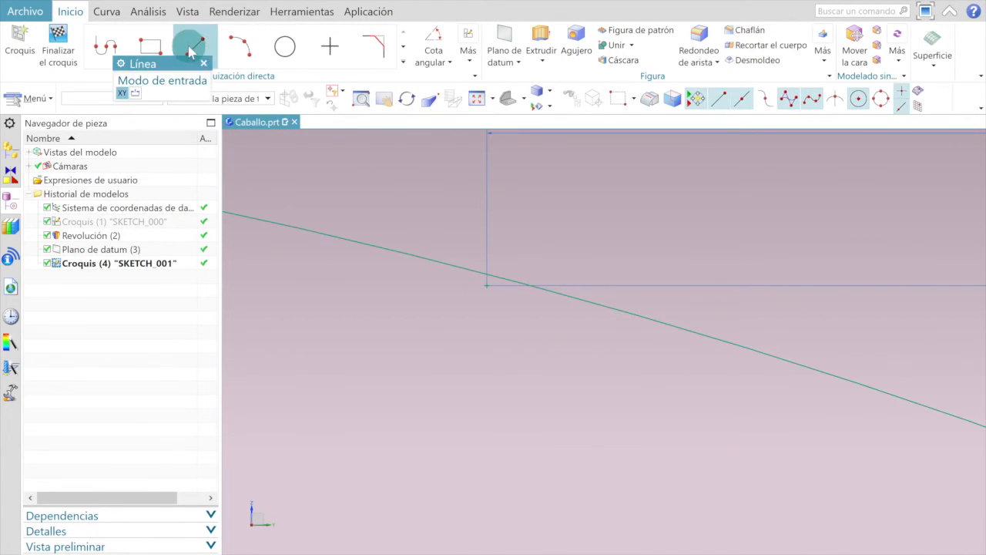
click(487, 285)
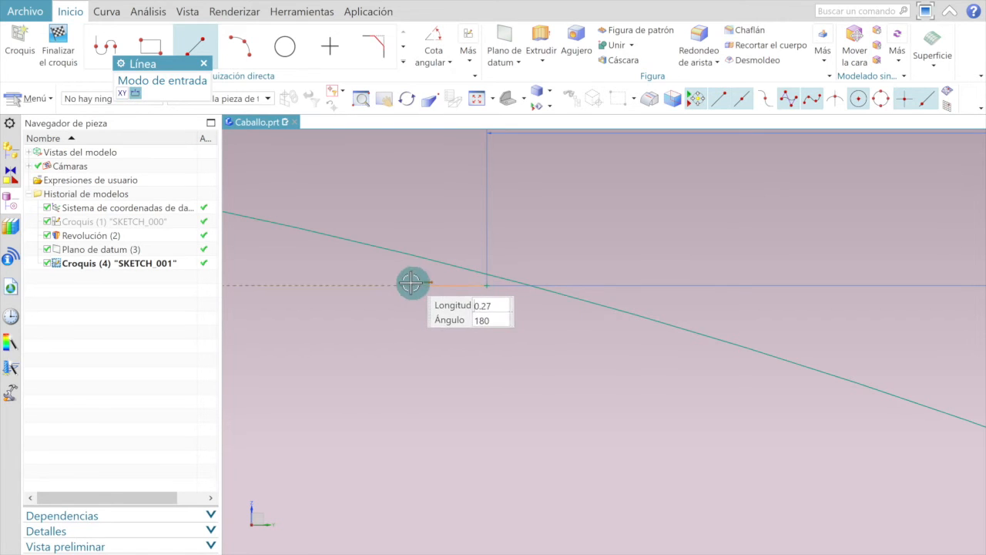
scroll(359, 281, down, 3)
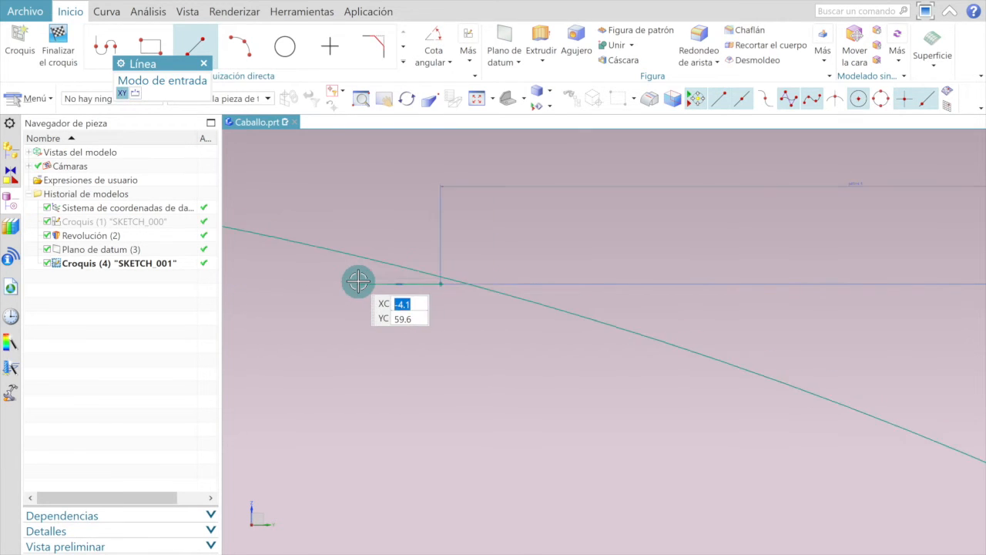
click(358, 282)
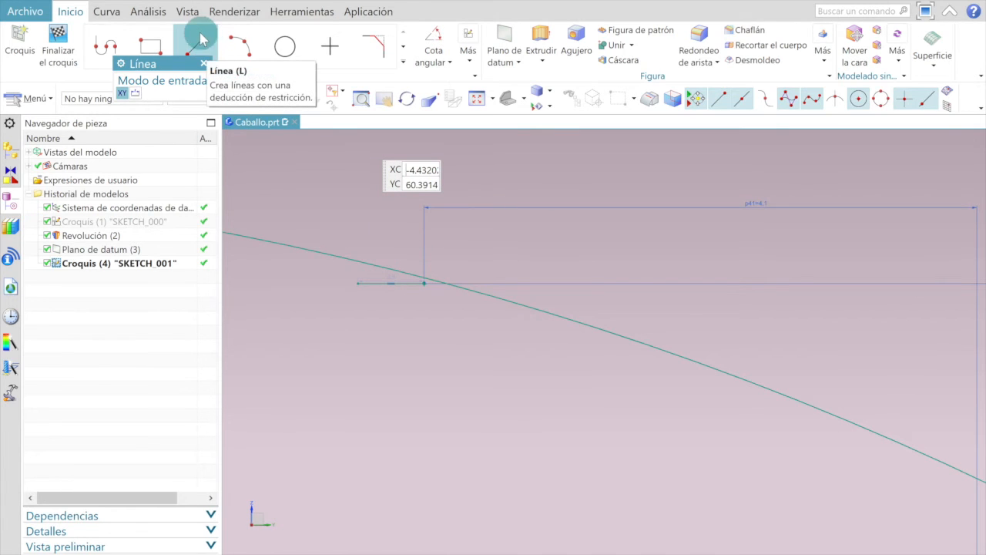
- Draw a line down from the ear-tip point at about 295° and set its length to 5.5 mm
click(424, 284)
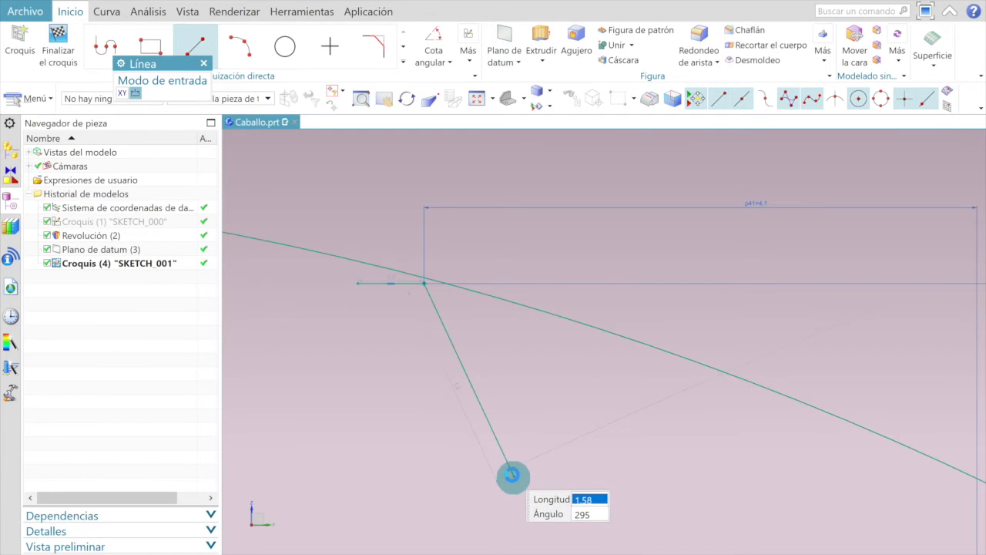
click(513, 476)
scroll(483, 411, down, 3)
scroll(462, 353, up, 3)
click(455, 336)
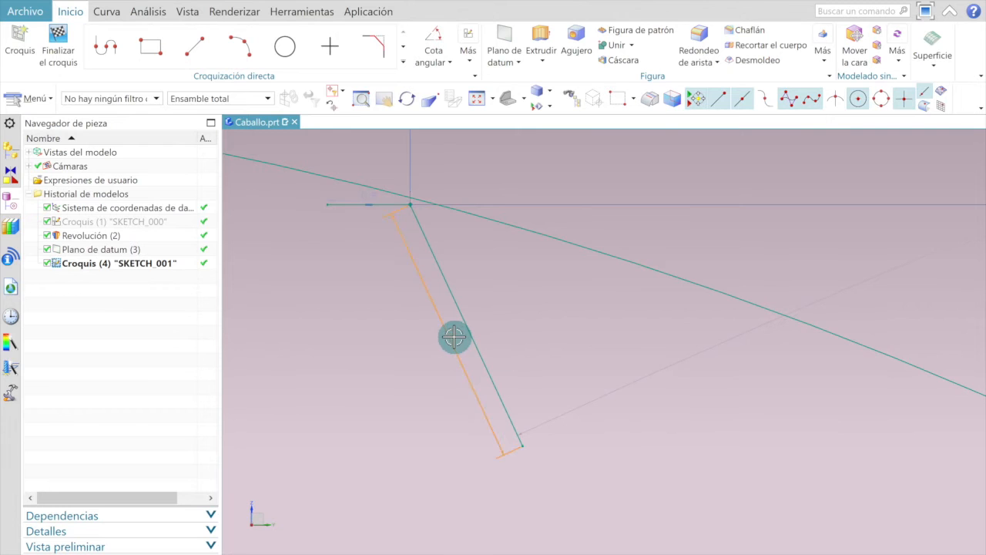
double_click(454, 337)
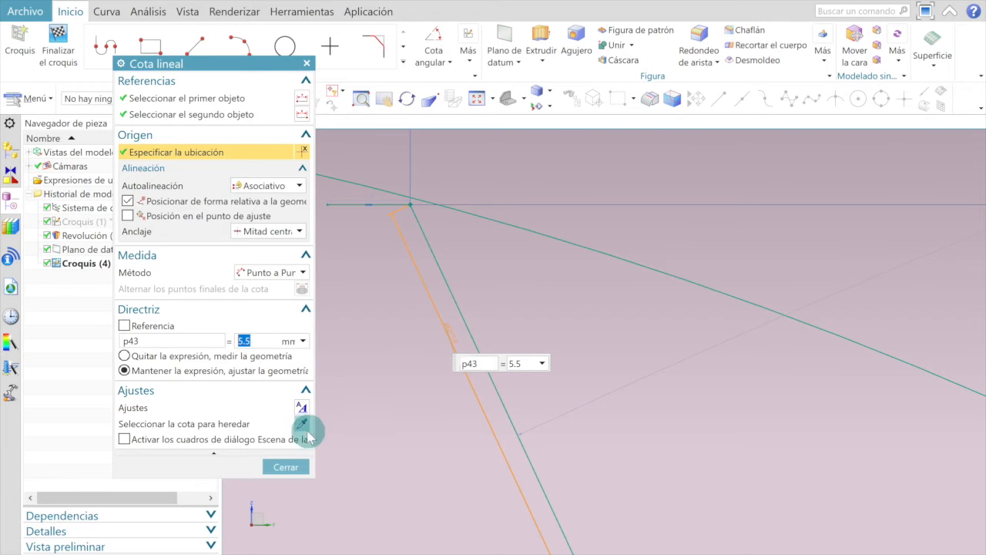
click(285, 466)
- Set the angle between the short horizontal line and the 5.5 mm ear line to 93.5°
scroll(415, 363, down, 4)
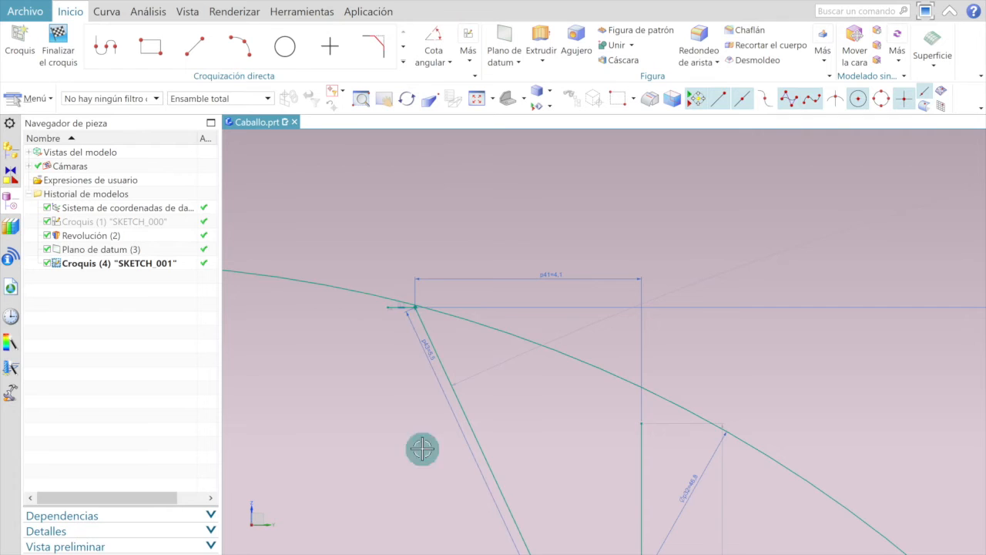
shift+middle_drag(413, 519, 468, 429)
scroll(438, 225, up, 5)
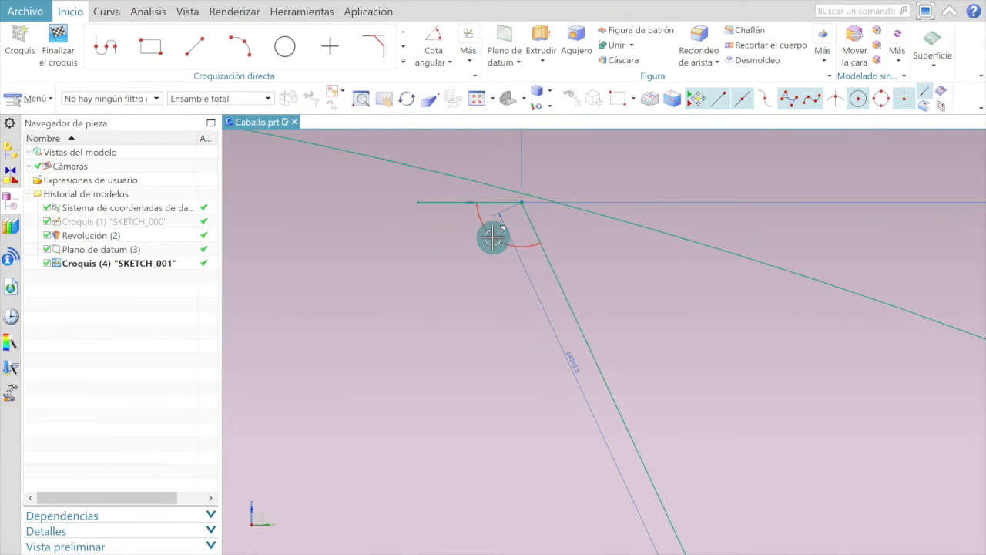
drag(492, 237, 456, 262)
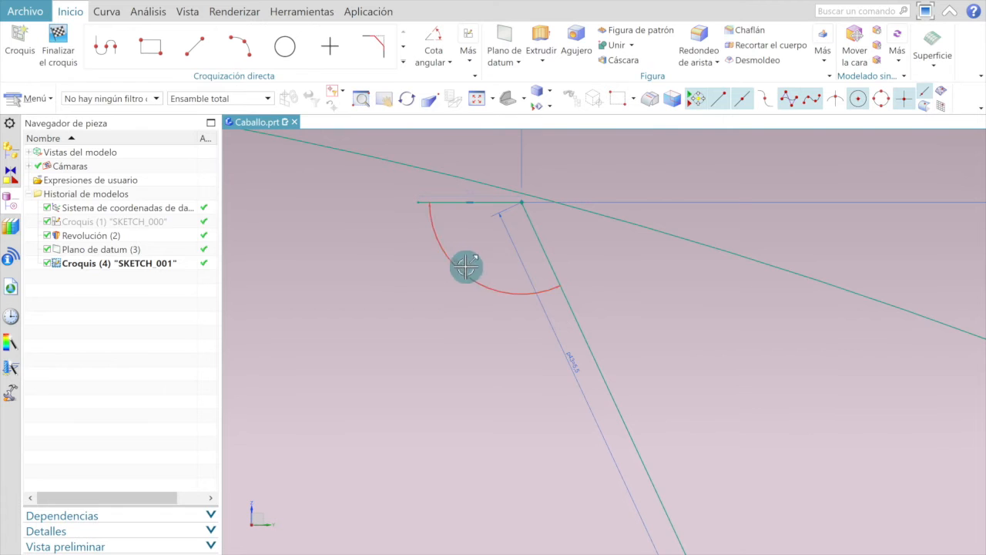
scroll(459, 266, up, 4)
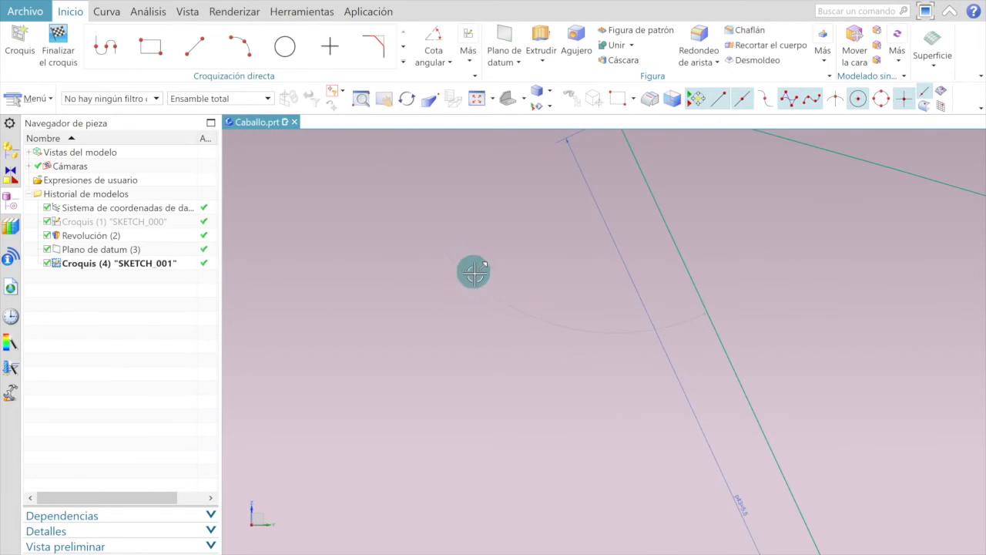
scroll(467, 266, down, 2)
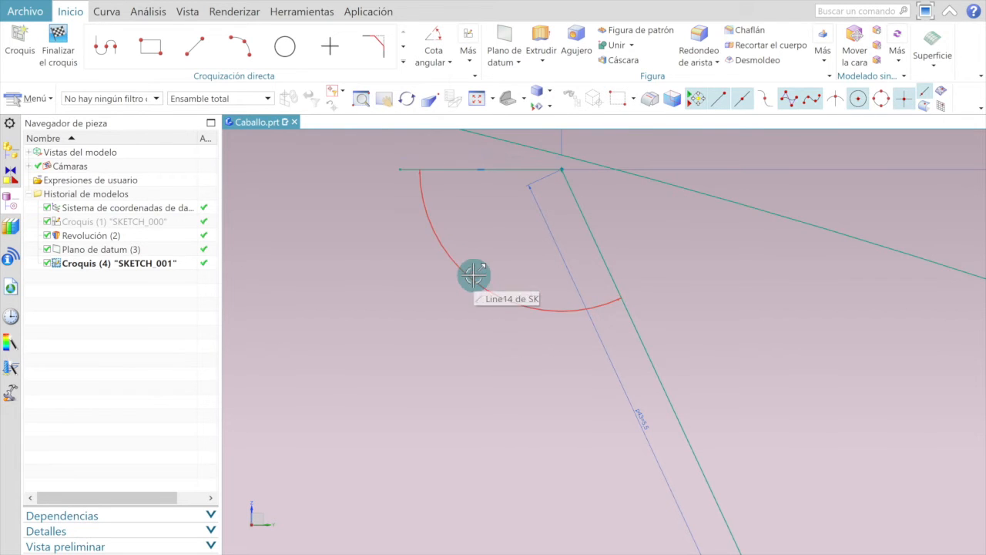
click(476, 274)
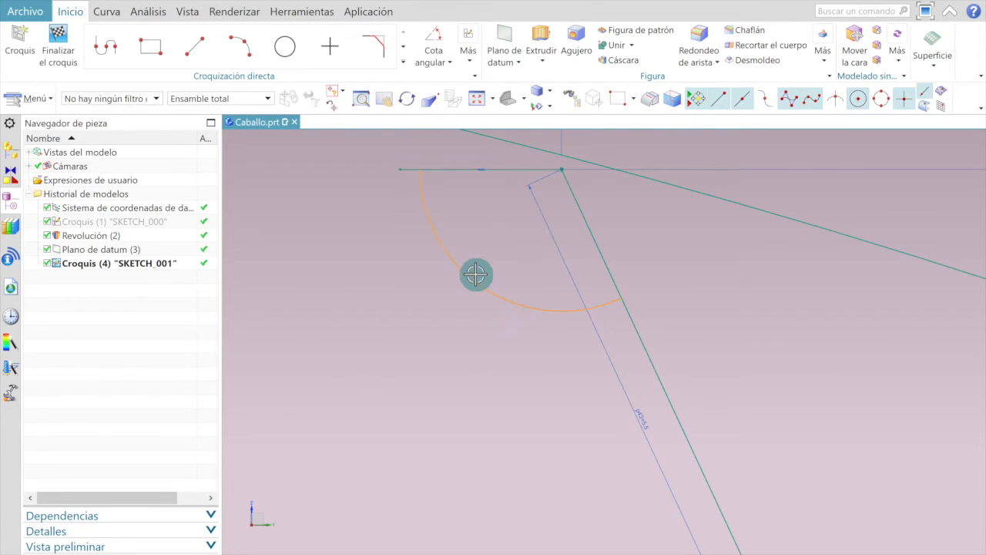
click(477, 275)
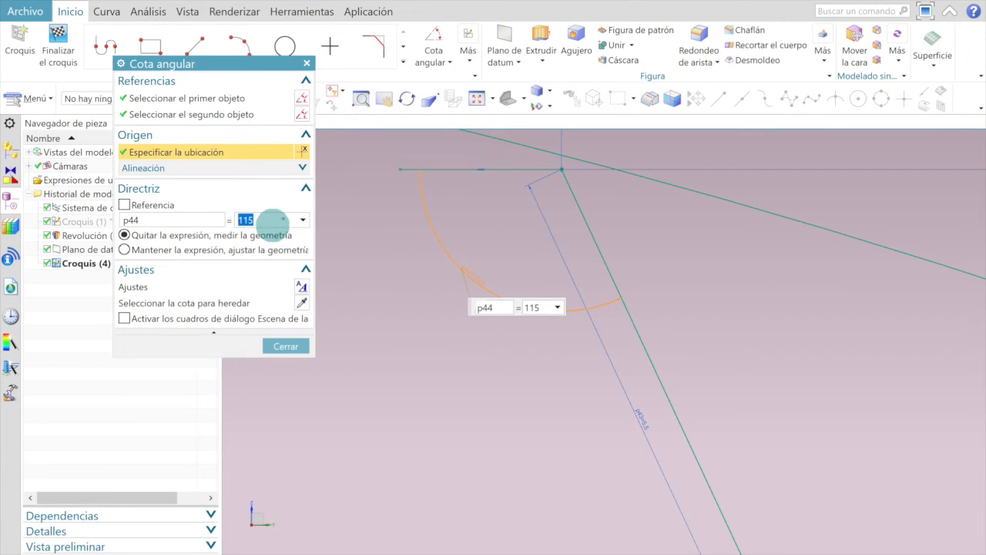
key(Return)
click(286, 346)
scroll(424, 324, down, 5)
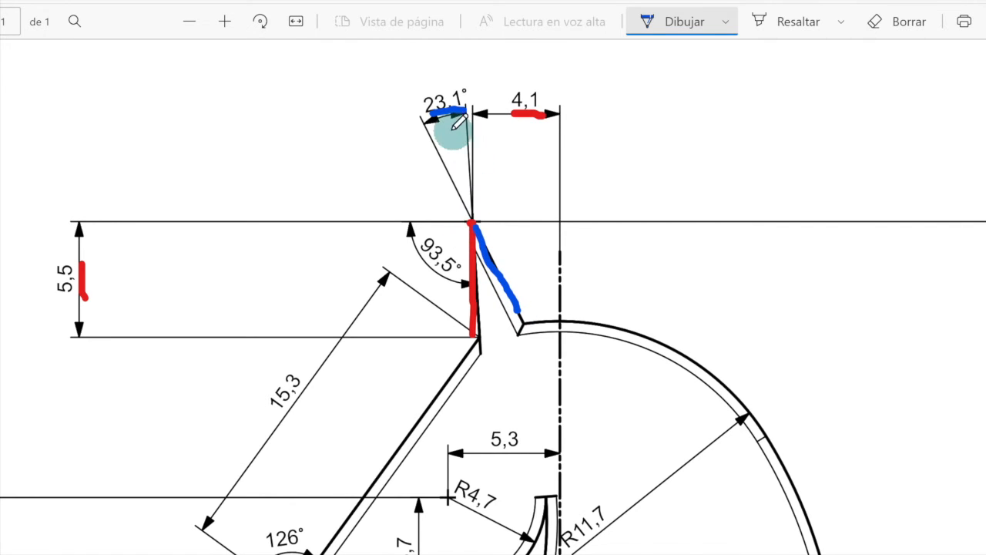
- Mark the 23.1° ear angle in the PDF drawing and examine where the second ear line meets the head arc
drag(439, 117, 465, 107)
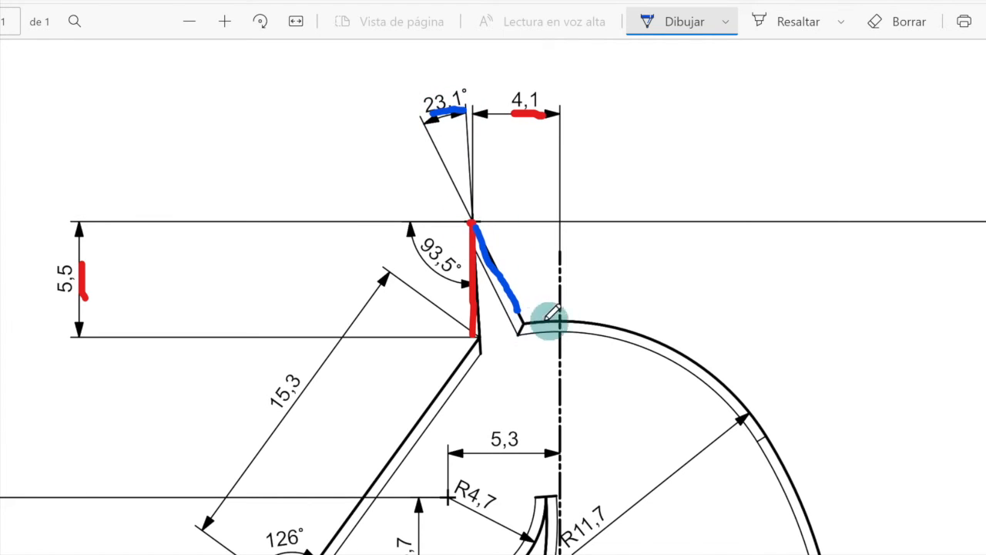
scroll(639, 455, down, 1)
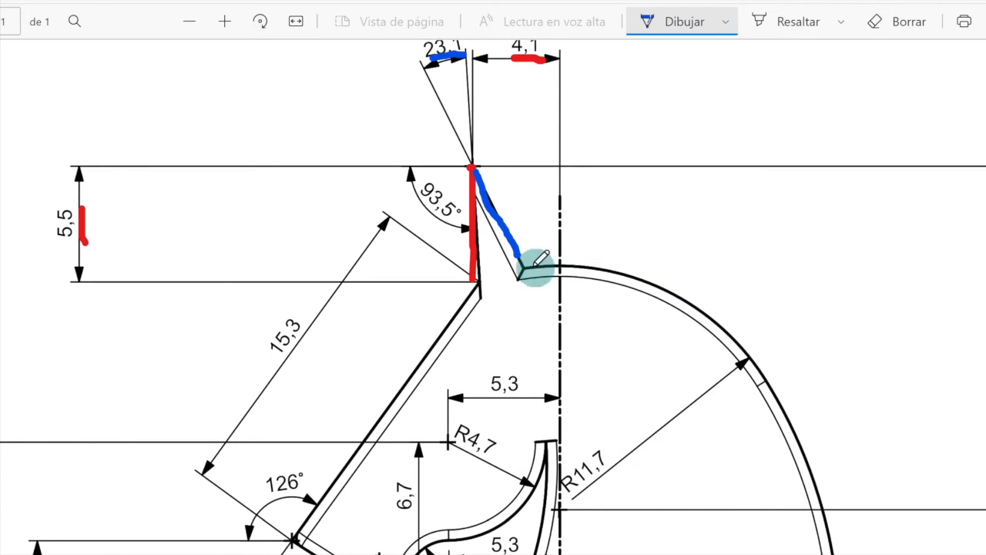
scroll(545, 275, up, 1)
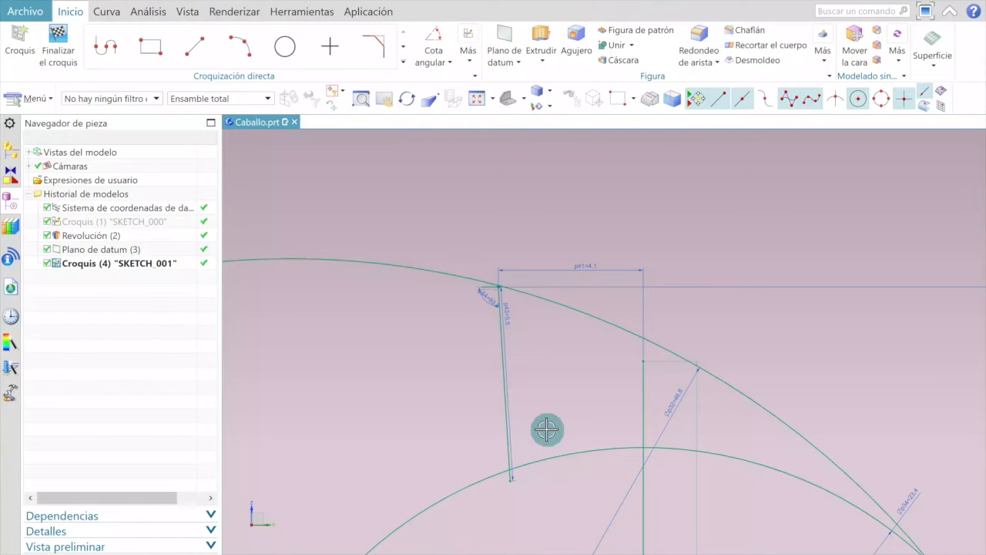
- Draw a second ear line from the ear-tip point sloping down towards the vertical axis, past the 23.4 mm head circle
click(201, 46)
scroll(498, 287, up, 3)
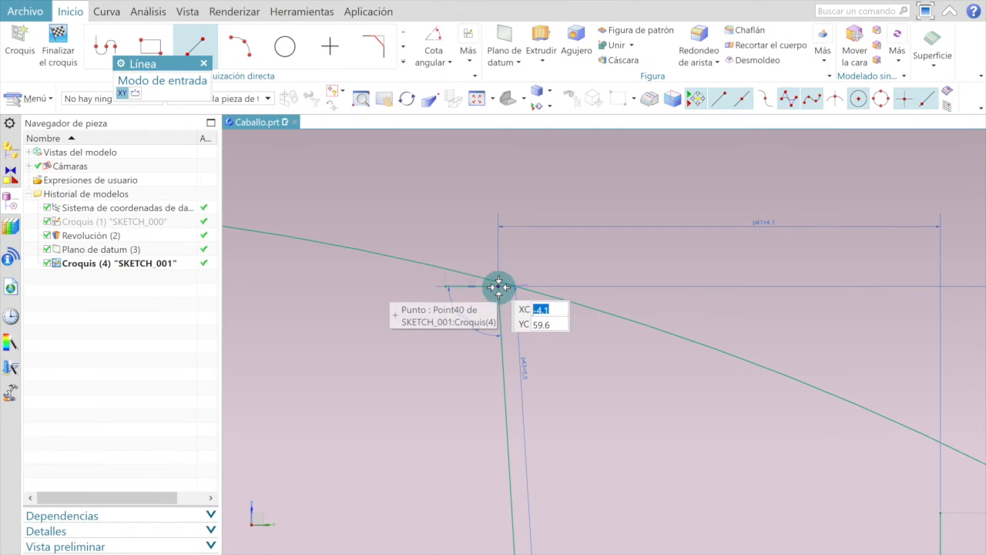
click(498, 286)
scroll(499, 287, down, 4)
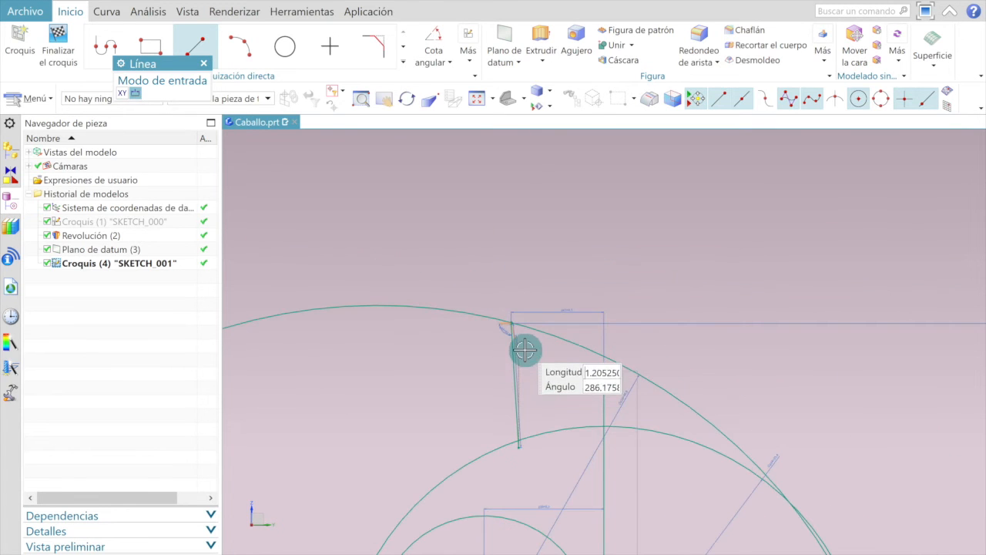
click(580, 447)
scroll(527, 380, up, 4)
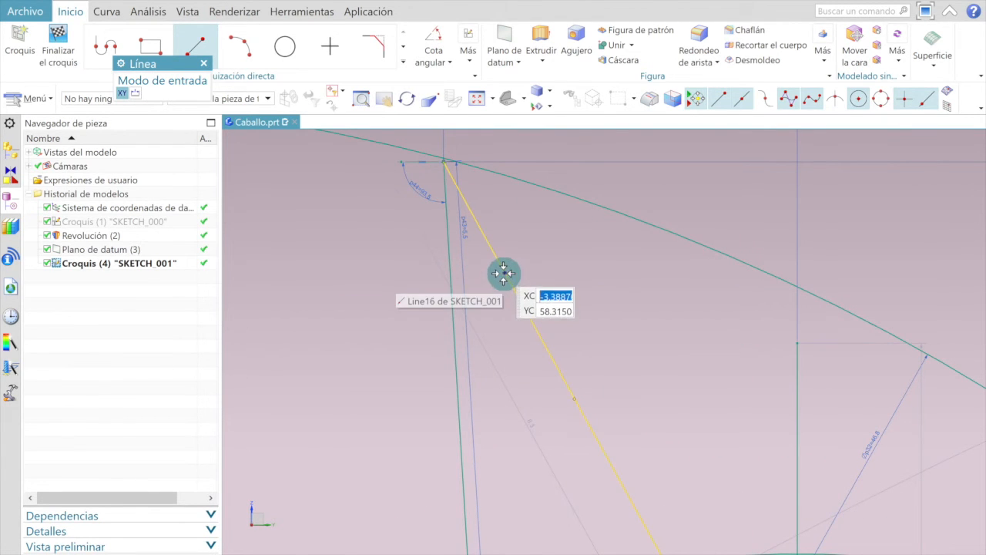
- Add an angular dimension between the two ear lines and set it to 23.1°
click(436, 38)
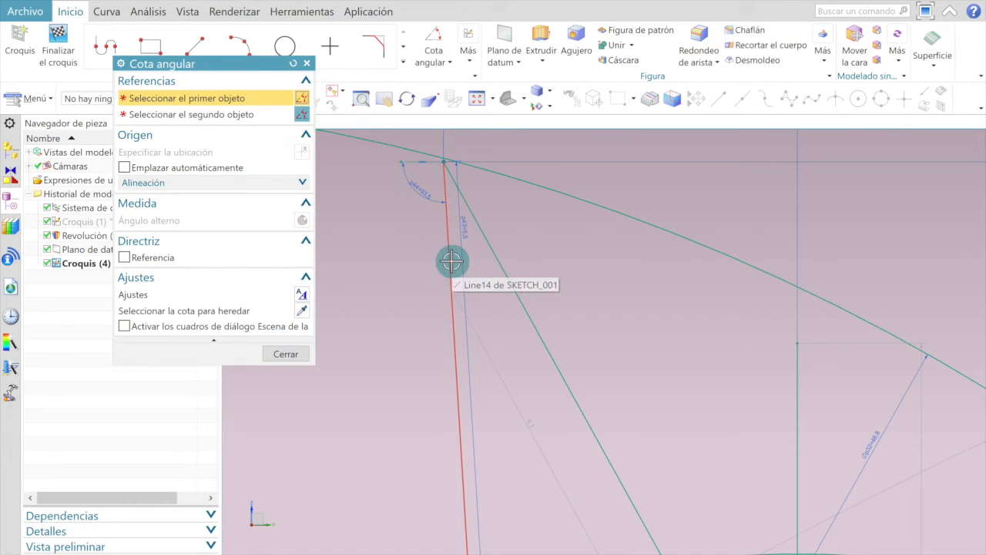
click(451, 263)
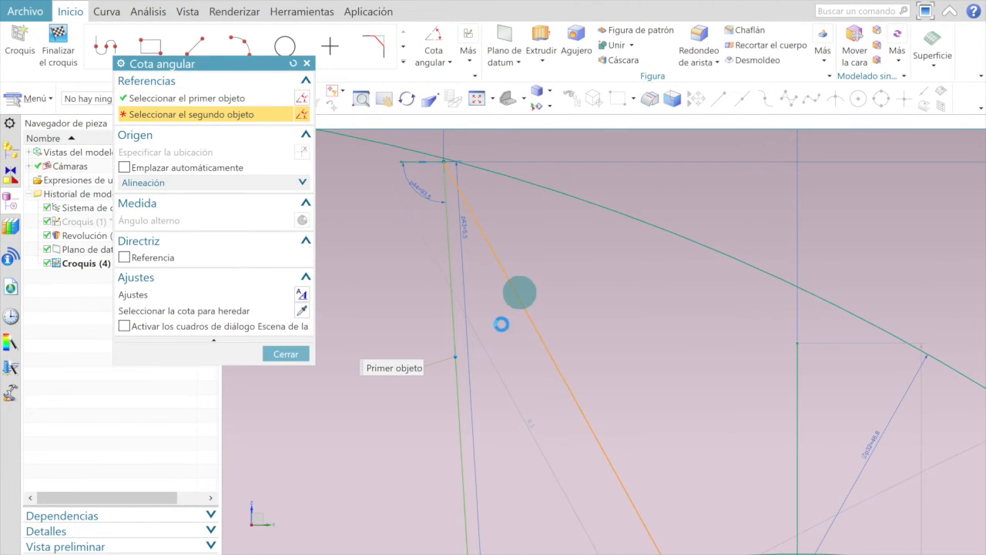
click(497, 347)
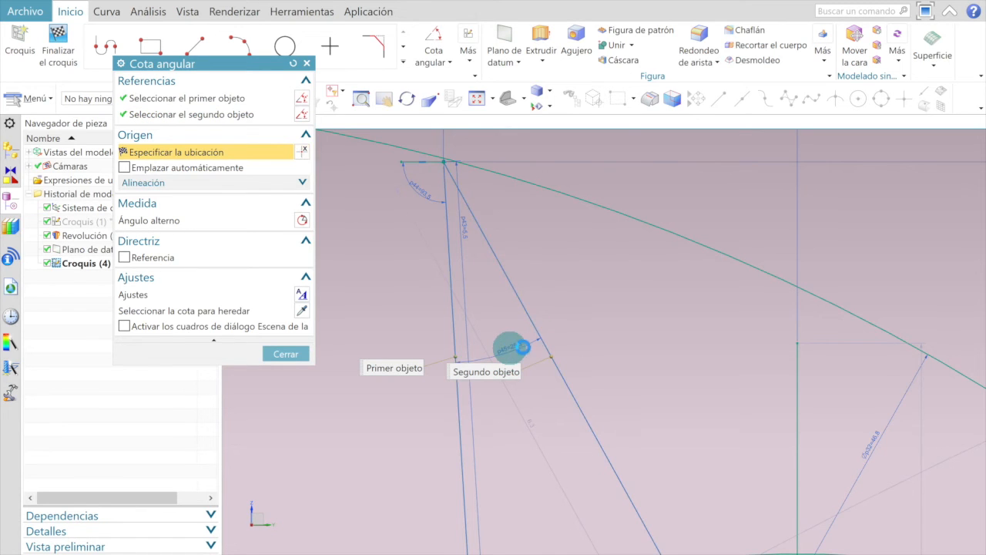
click(525, 356)
scroll(525, 357, up, 4)
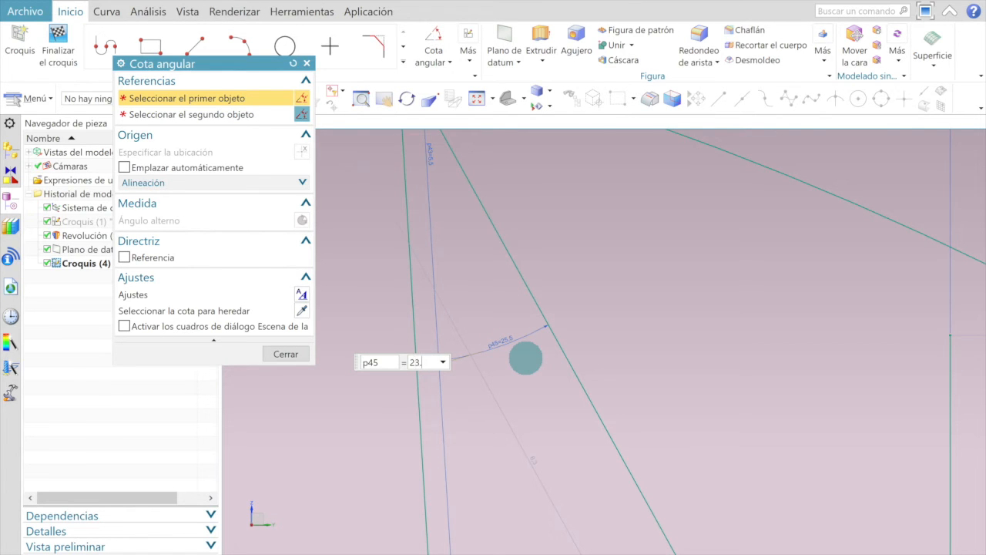
key(Return)
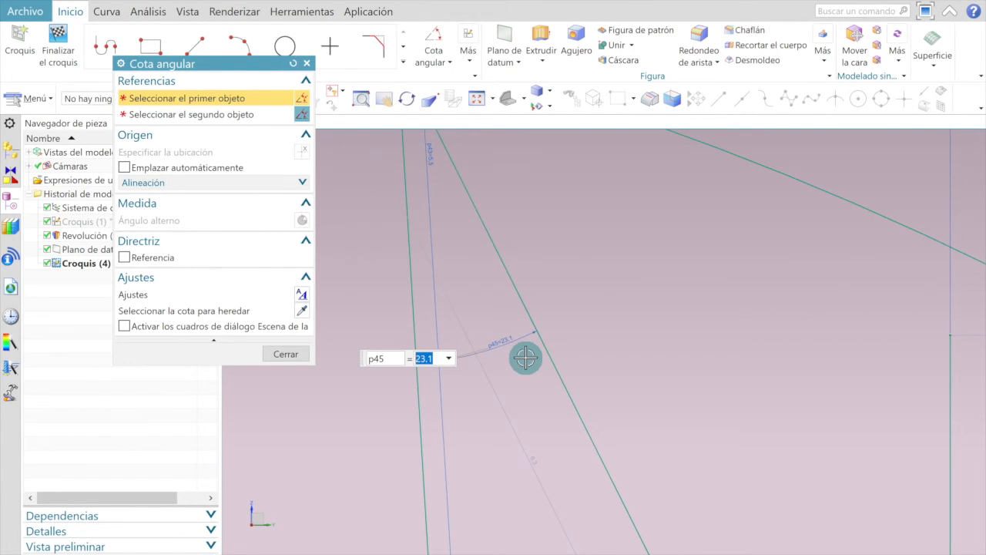
scroll(509, 255, down, 2)
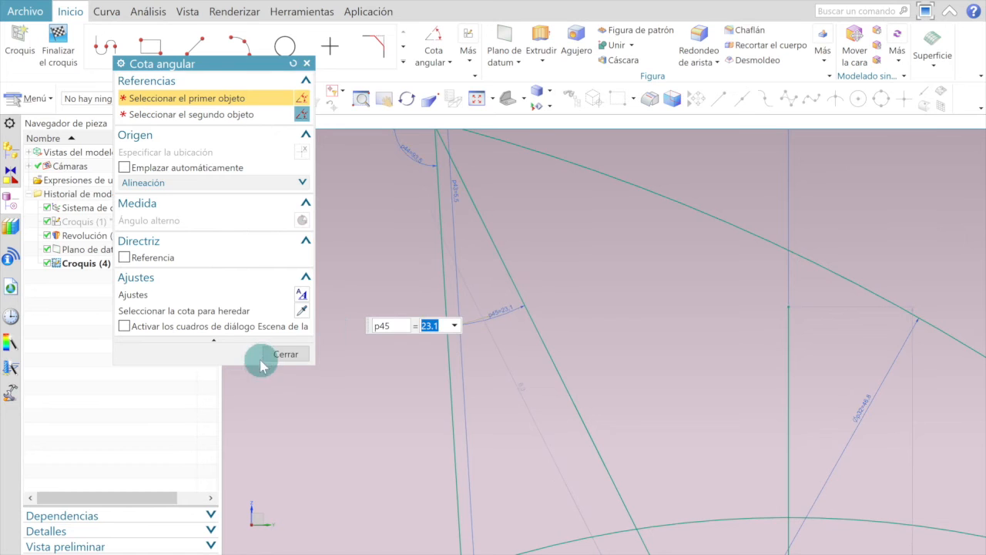
click(288, 356)
- Quick-trim the vertical line's end above the head circle and the 46.8 mm circle's arc lying above the head circle
scroll(390, 267, down, 5)
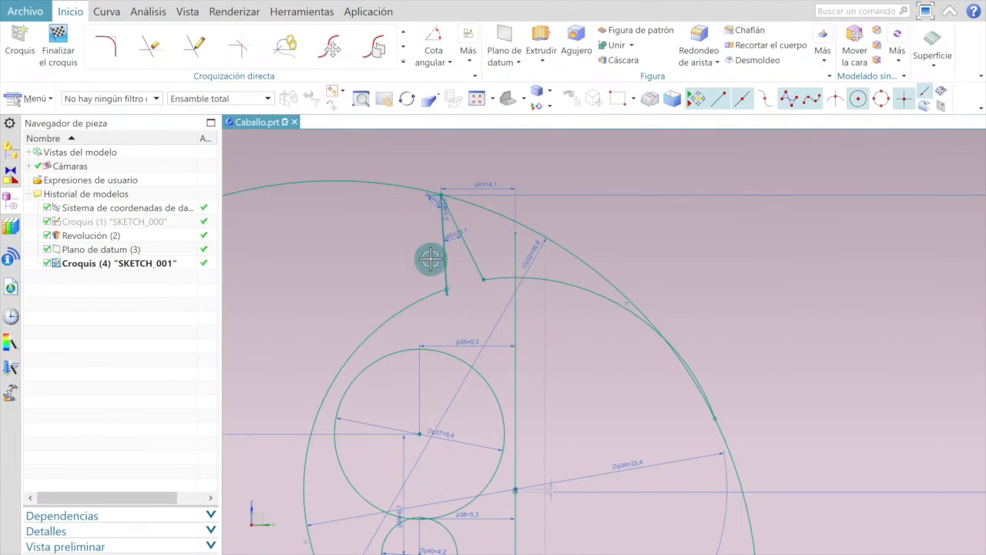
click(153, 47)
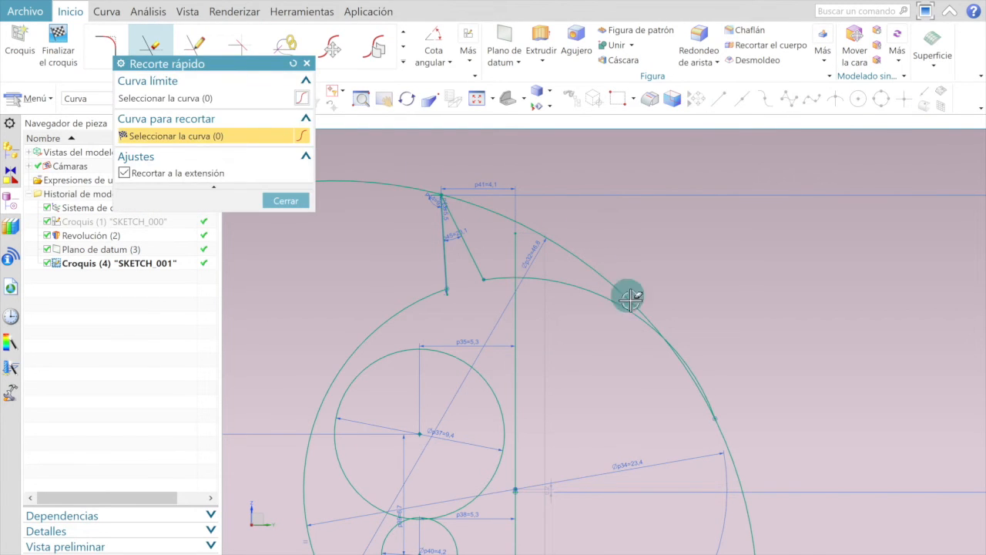
scroll(526, 294, up, 2)
scroll(503, 258, up, 2)
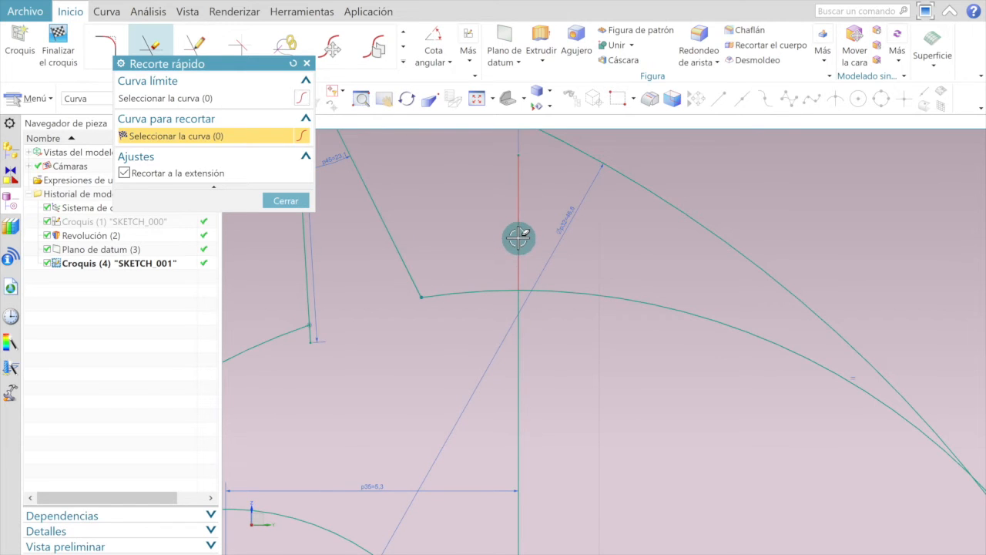
scroll(517, 239, down, 2)
scroll(416, 160, up, 3)
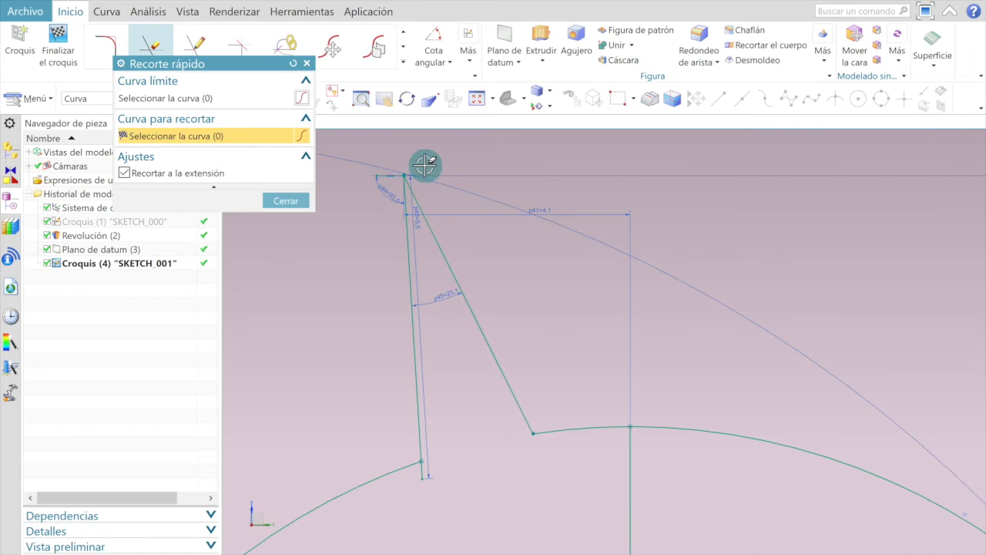
scroll(428, 165, down, 2)
scroll(723, 399, up, 1)
- Trim the sliver of the 23.4 mm head circle that bulges outside the 46.8 mm arc between their two intersections
scroll(635, 282, up, 2)
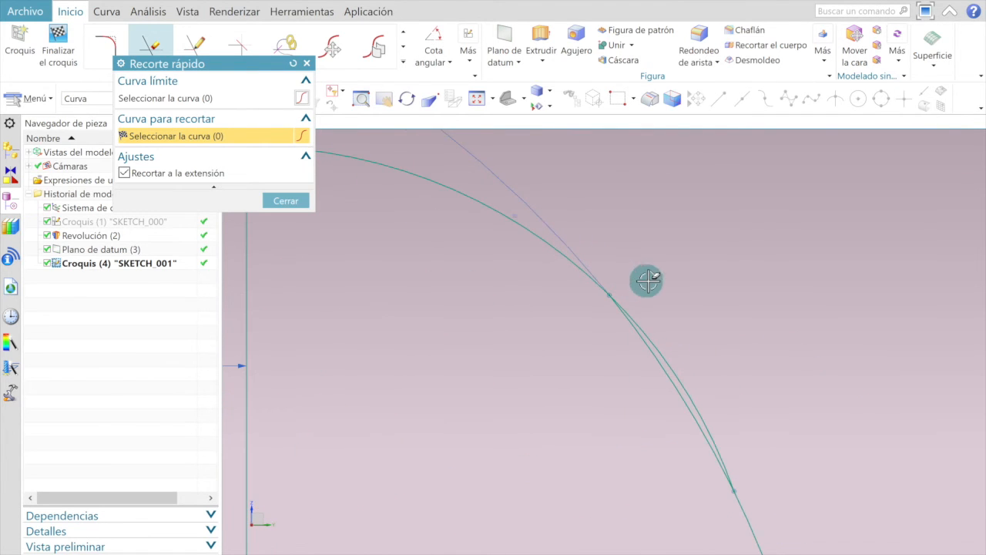
scroll(686, 387, up, 1)
click(686, 387)
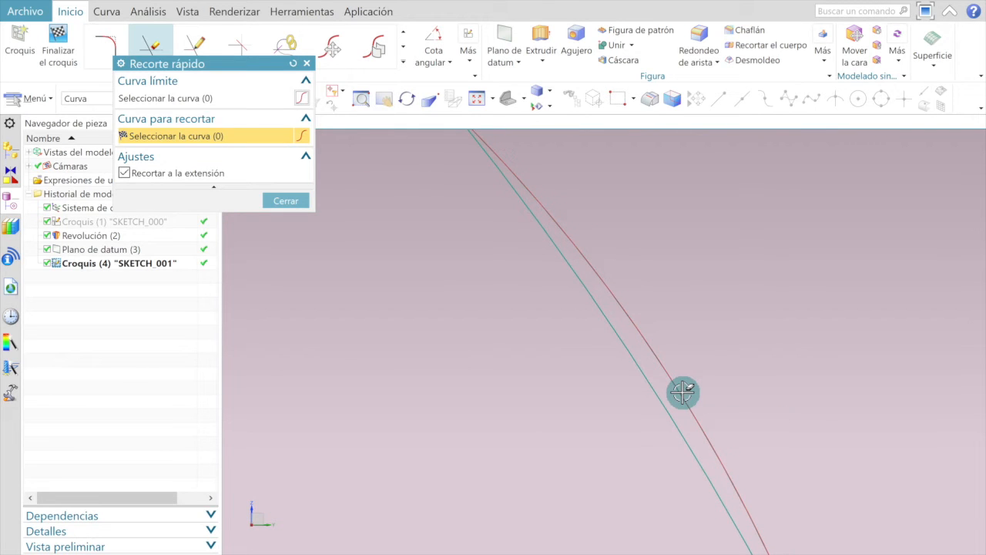
scroll(683, 392, down, 5)
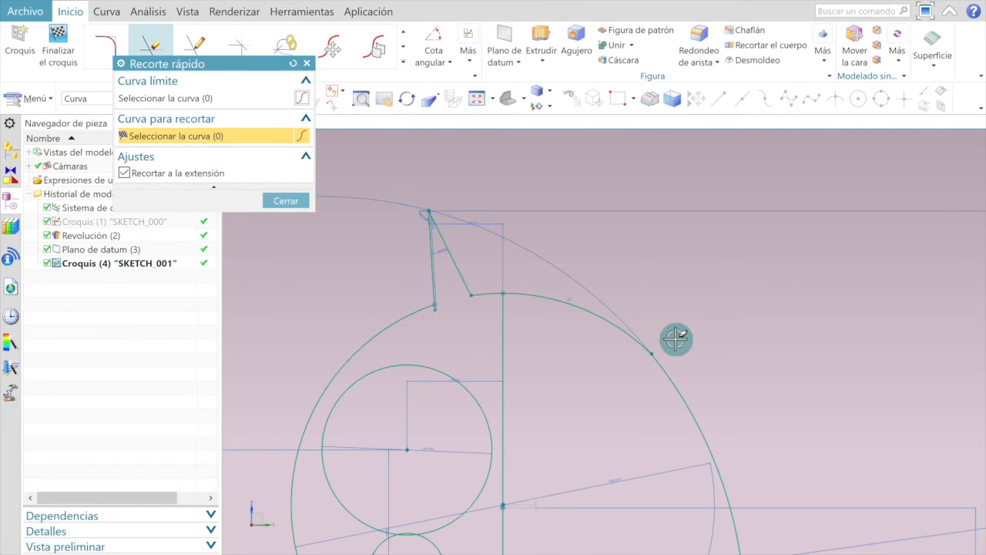
- Close the trimming command and delete the remaining arc of the 23.4 mm head circle on the face side
scroll(676, 339, down, 2)
scroll(525, 322, up, 3)
scroll(522, 299, down, 3)
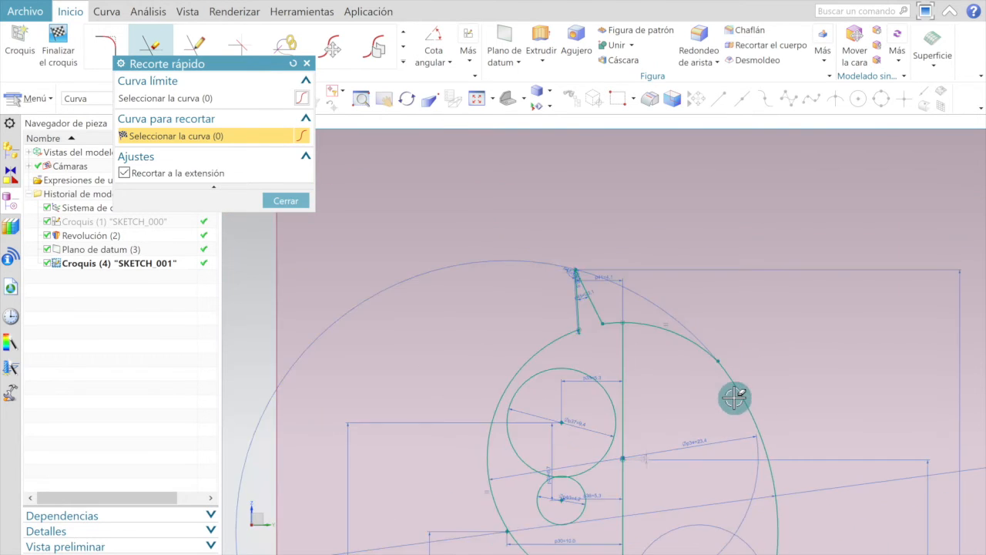
scroll(734, 378, down, 3)
scroll(733, 440, up, 1)
scroll(700, 308, up, 1)
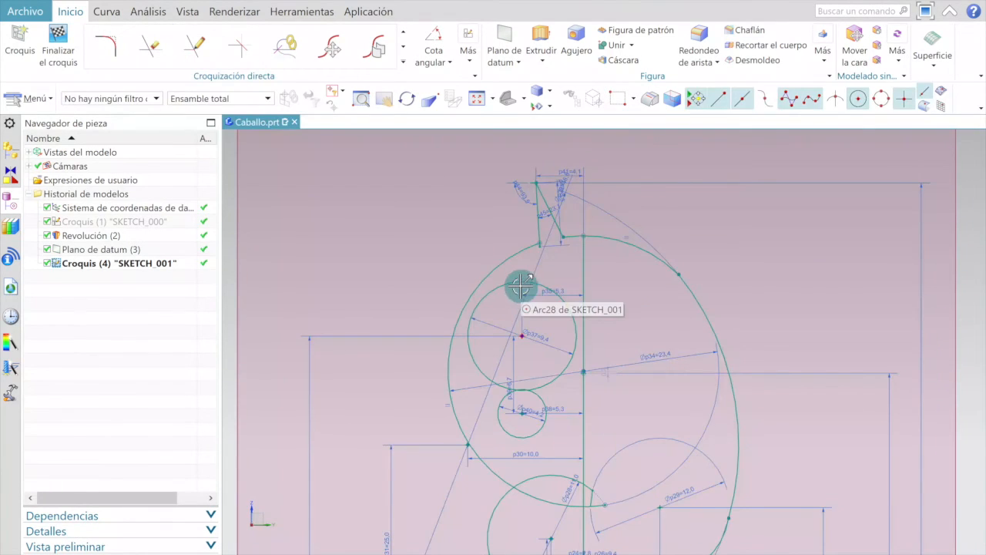
scroll(521, 285, up, 1)
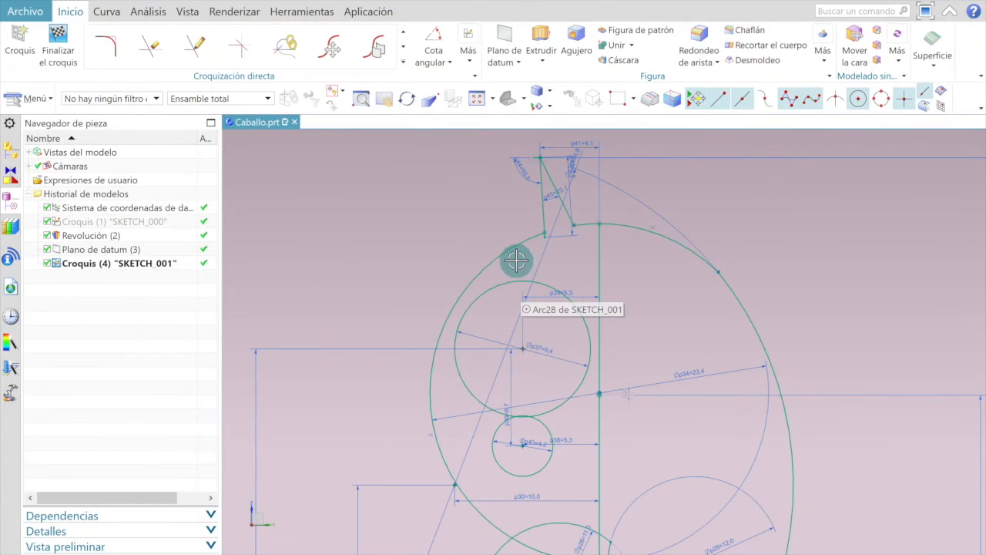
scroll(512, 250, down, 1)
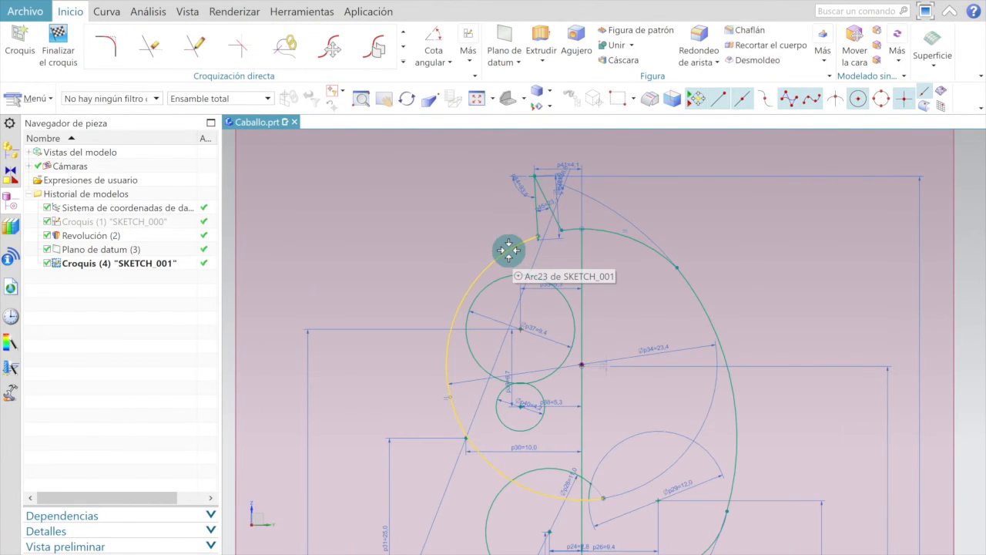
right_click(510, 251)
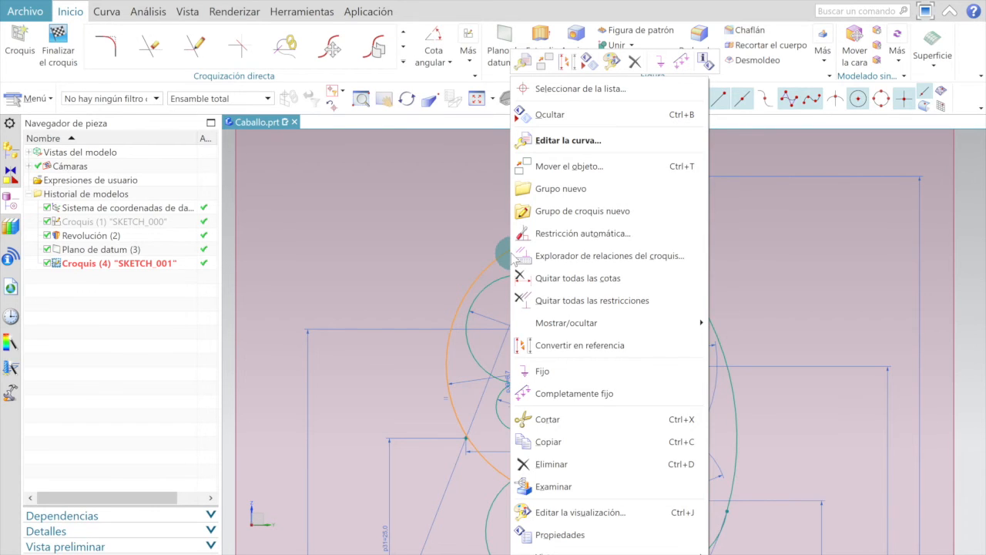
click(550, 464)
scroll(480, 265, down, 2)
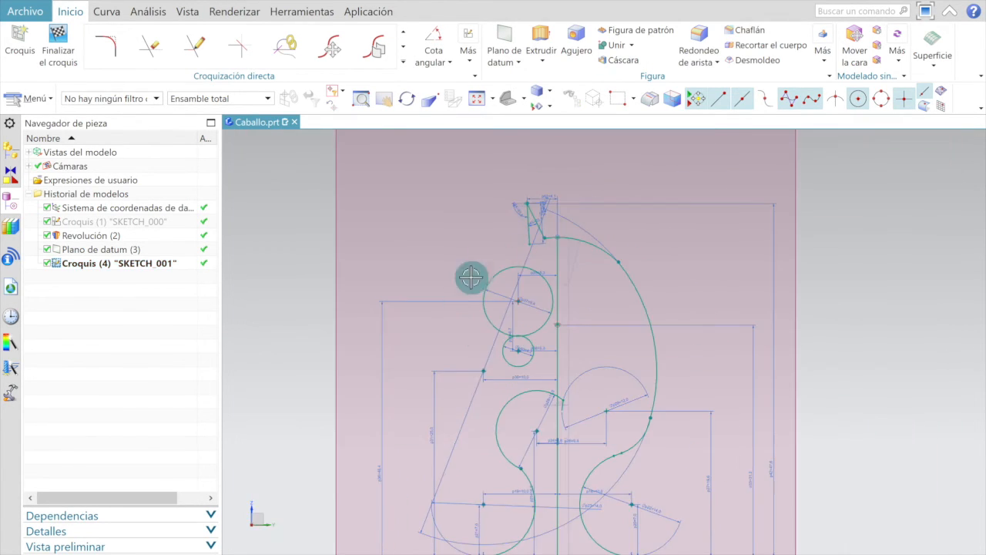
- Return from the PDF drawing to the NX sketch and draw a face line about 9.2 mm long at 220° from the front ear line's lower endpoint
scroll(500, 370, up, 2)
scroll(545, 240, down, 1)
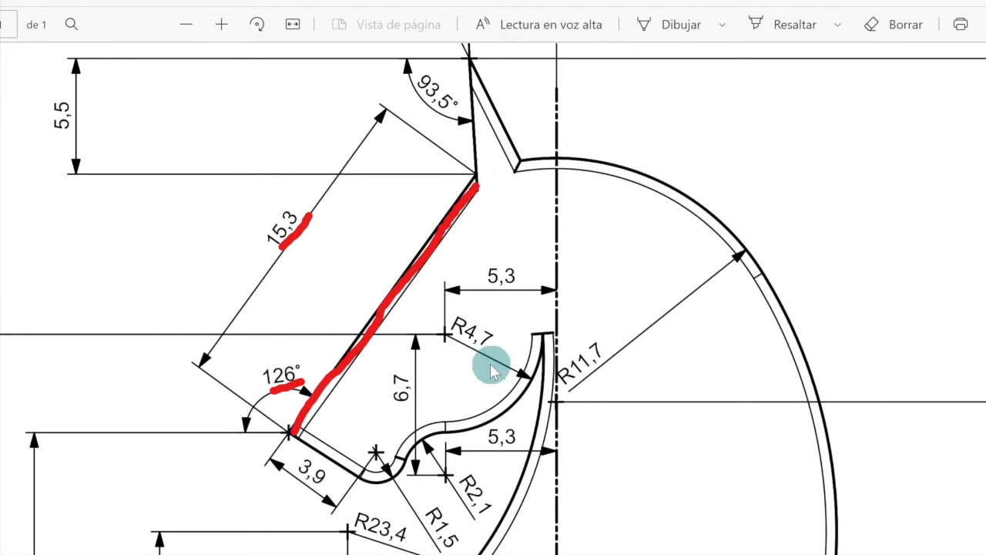
key(alt+Tab)
scroll(503, 260, up, 3)
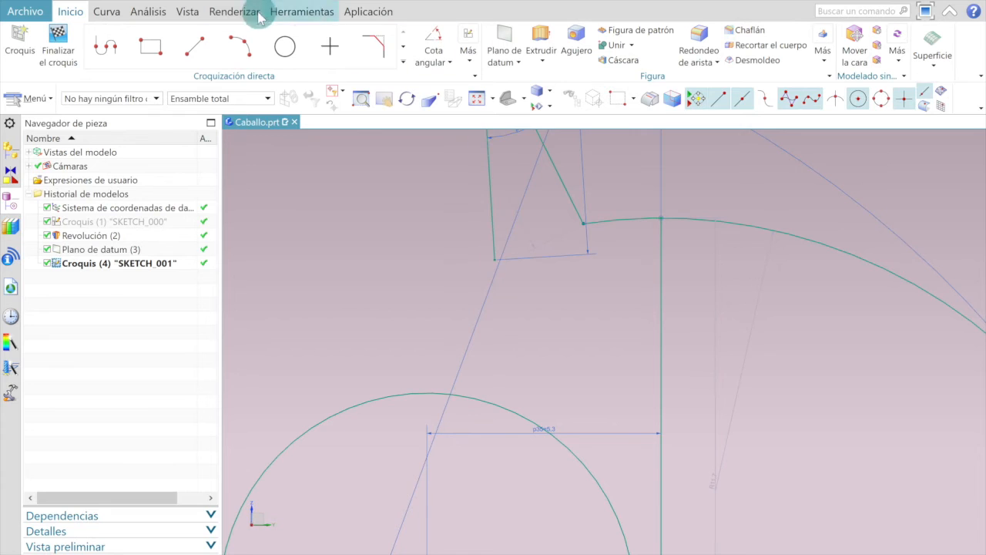
click(195, 48)
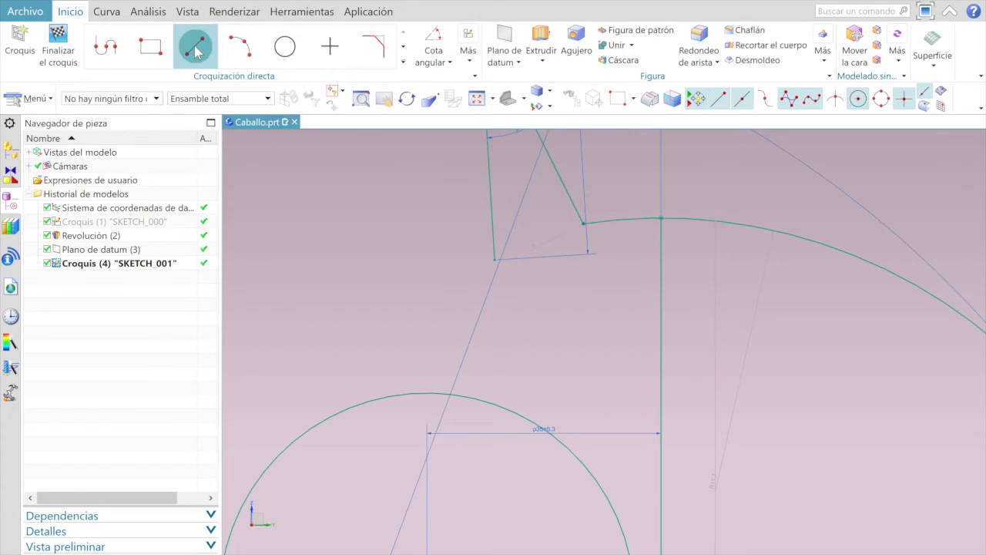
click(494, 259)
scroll(494, 259, down, 3)
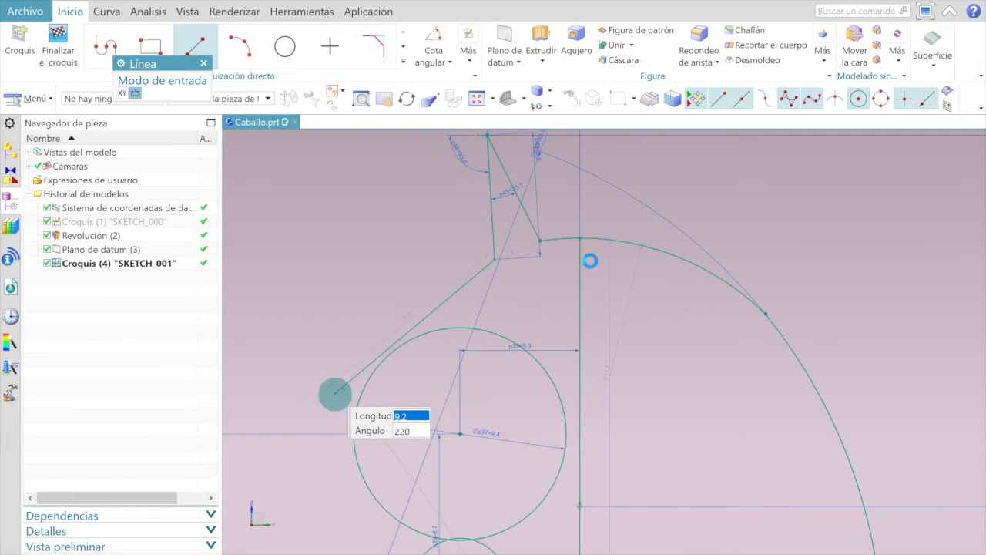
scroll(539, 246, up, 1)
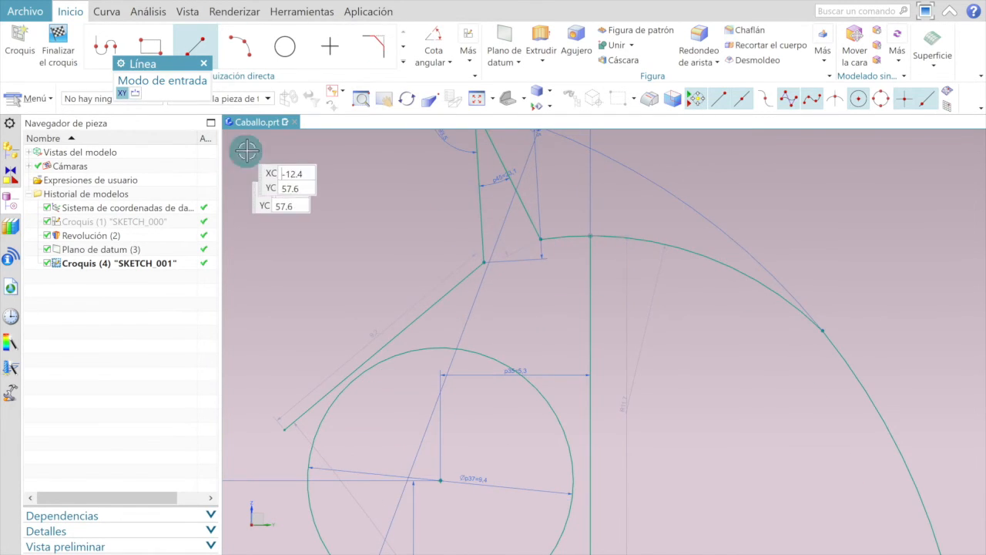
- From the same ear endpoint, draw two helper lines: a horizontal one about 2.6 mm long and a 1.5 mm one extending the face line upward
click(484, 262)
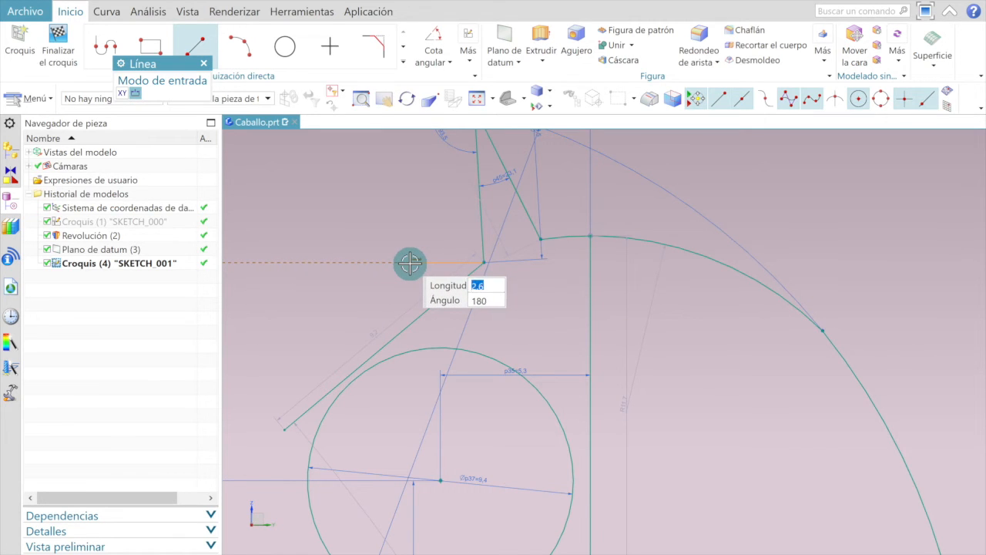
click(409, 263)
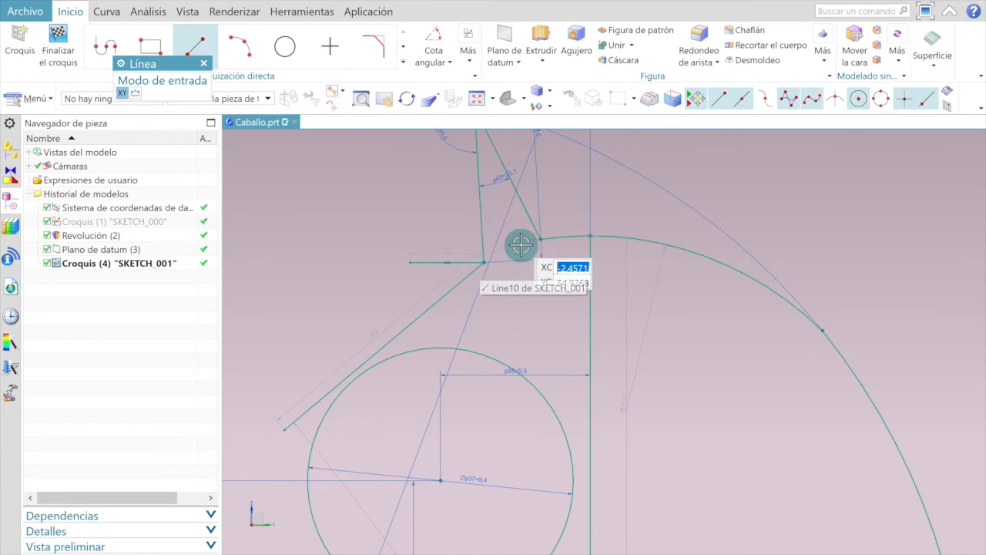
scroll(521, 246, up, 3)
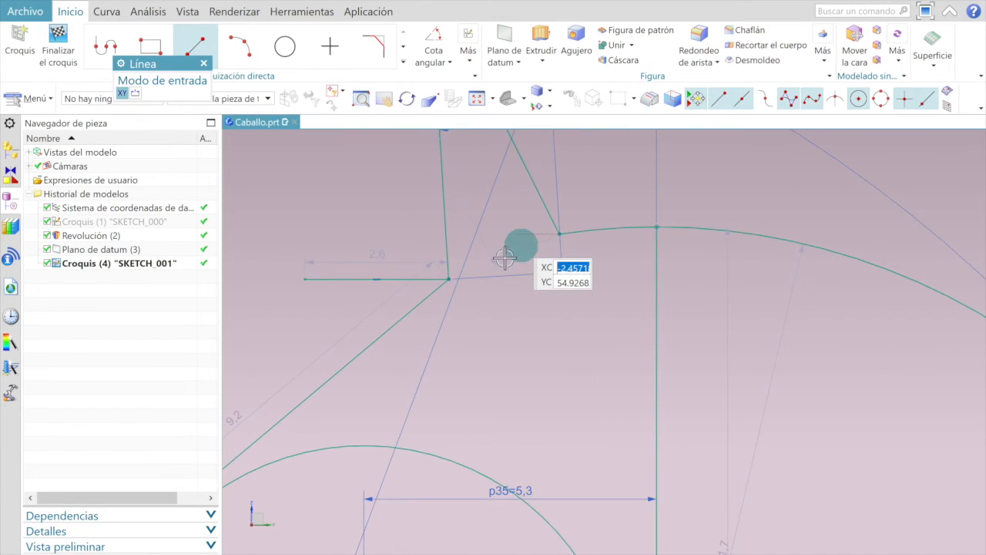
click(445, 279)
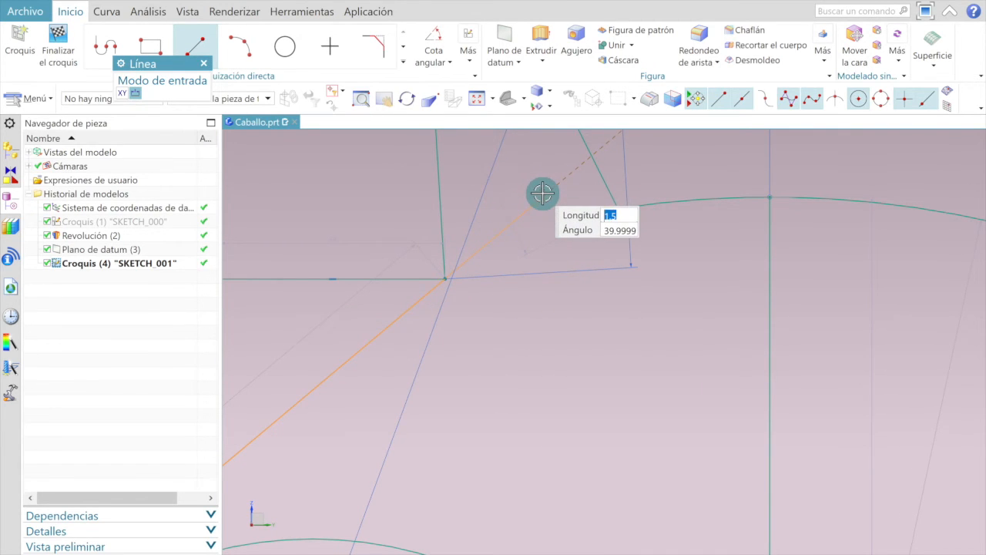
click(544, 195)
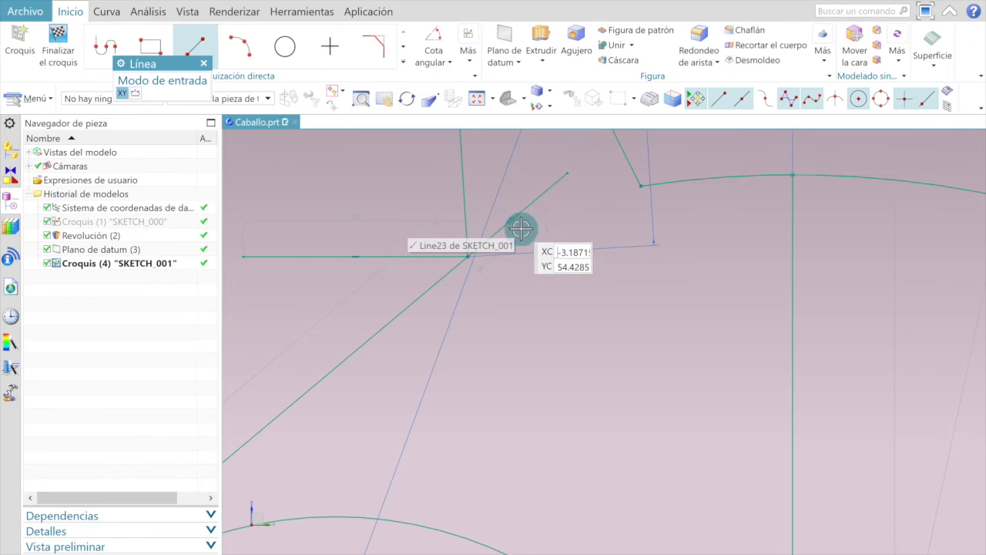
scroll(518, 223, up, 2)
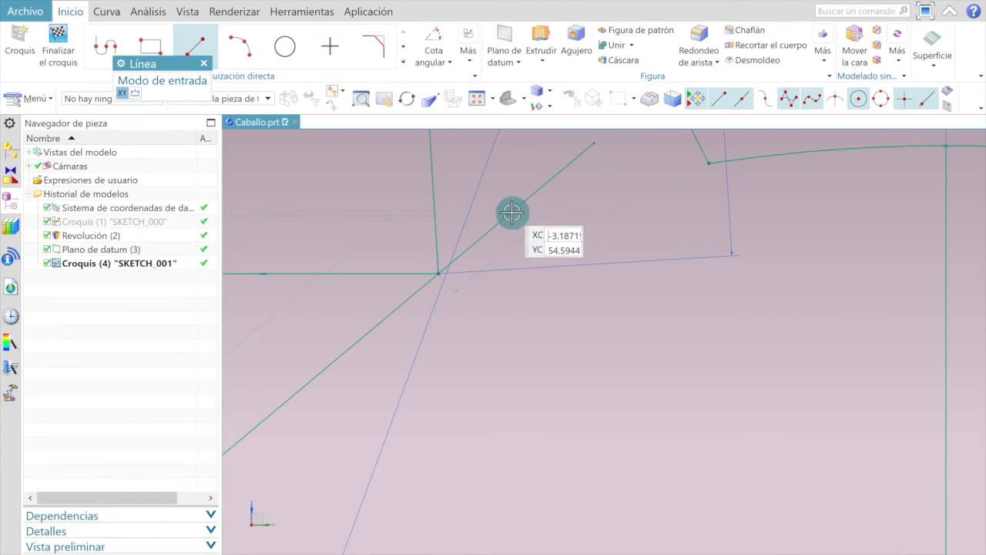
scroll(512, 212, down, 1)
scroll(520, 205, down, 1)
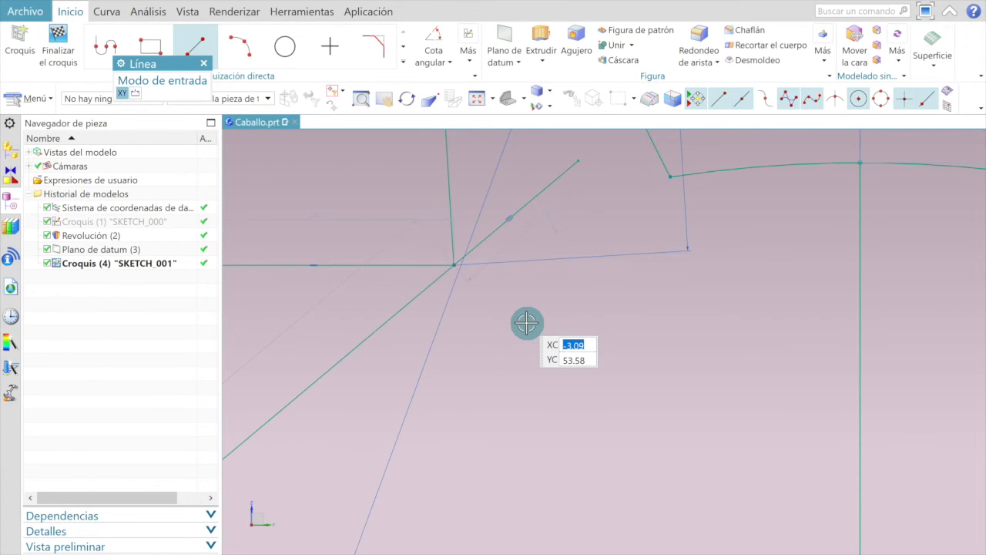
- Add an angular dimension between the horizontal helper line and the face line's upward extension and set it to 126°
click(434, 38)
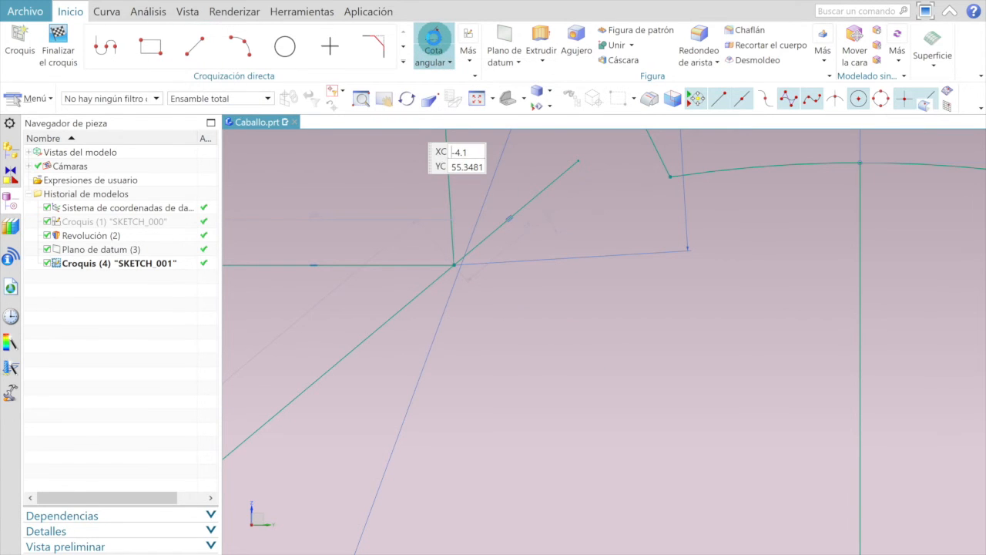
click(417, 265)
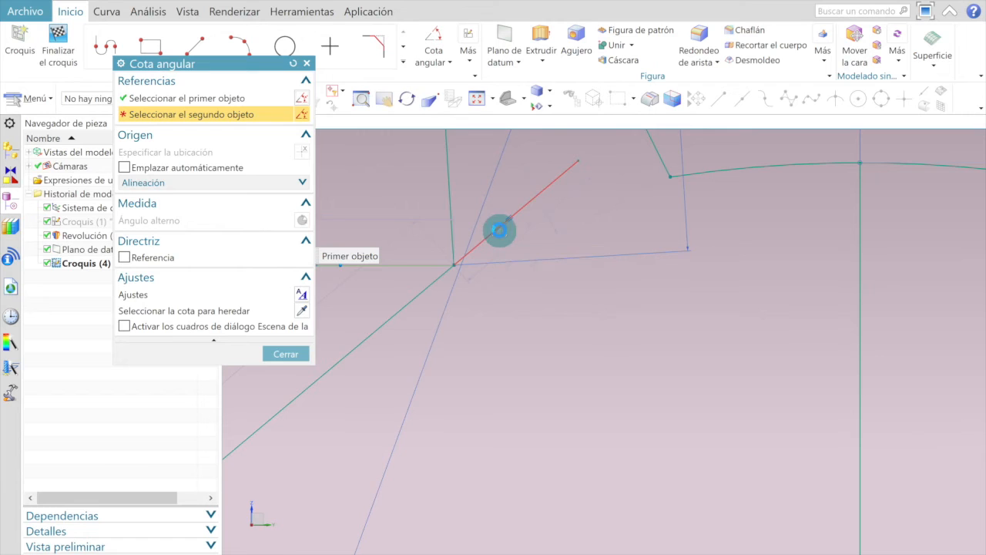
click(500, 230)
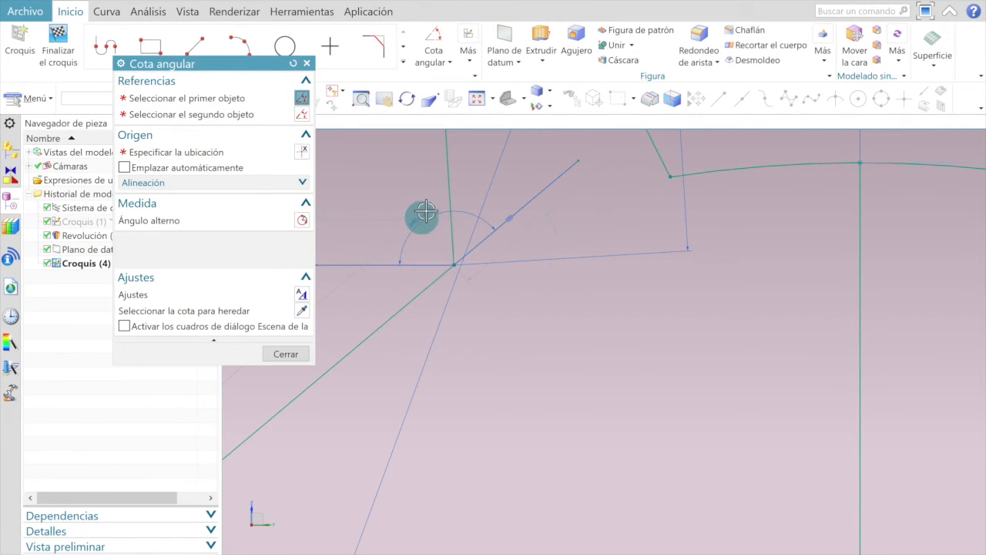
click(420, 216)
scroll(426, 218, up, 1)
scroll(425, 219, up, 1)
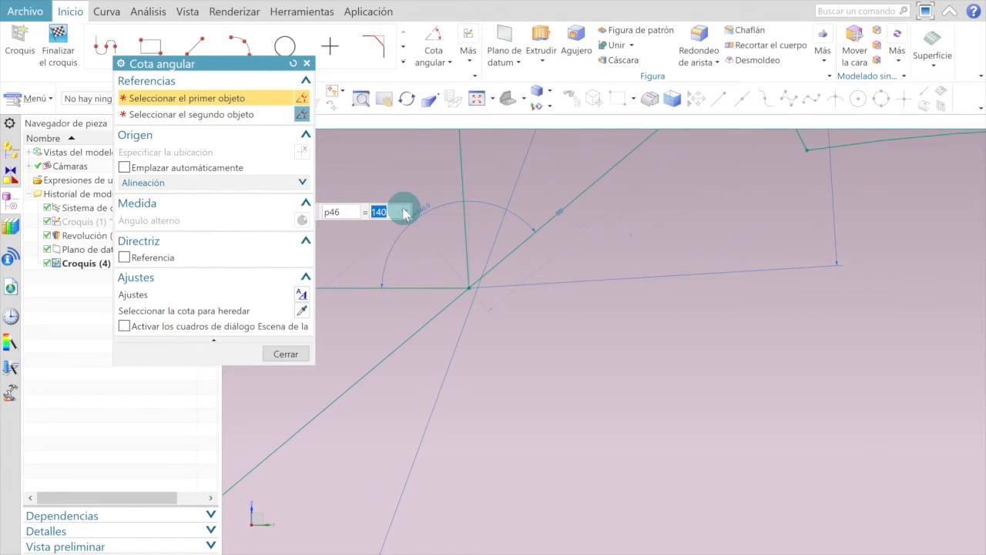
text(126)
key(Return)
scroll(455, 238, down, 2)
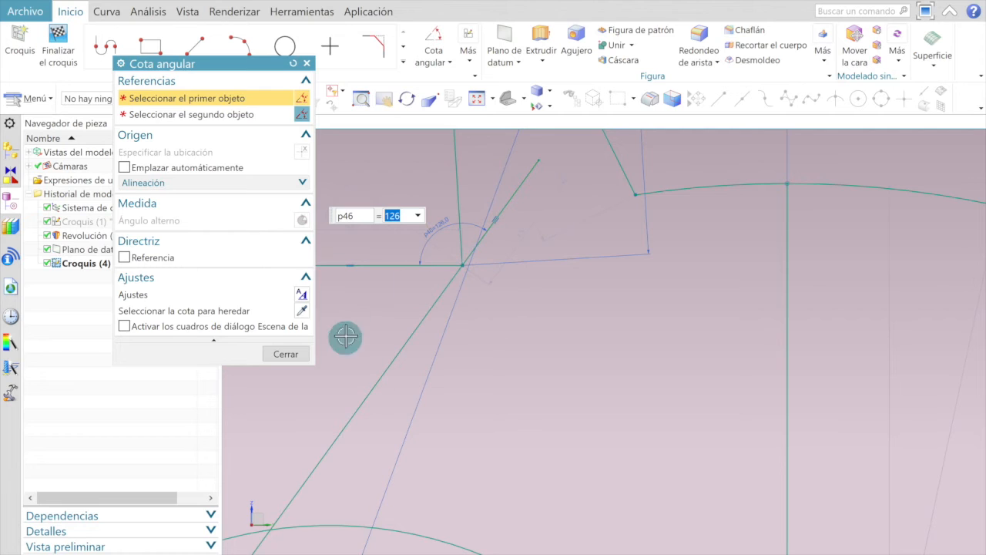
click(286, 352)
scroll(430, 245, down, 2)
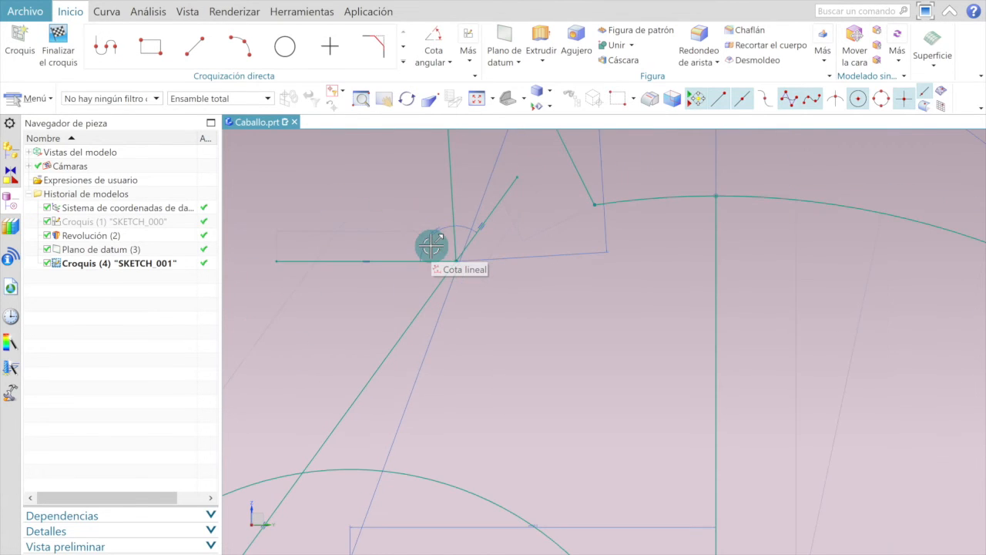
- Set the sloping face line's length to 15.3 mm by editing its linear dimension
scroll(447, 278, up, 2)
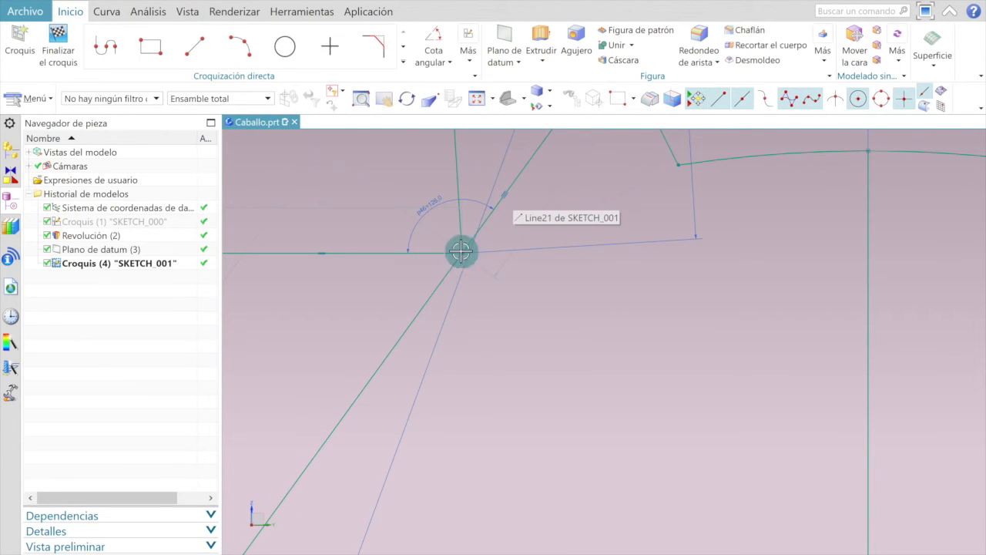
scroll(488, 238, down, 4)
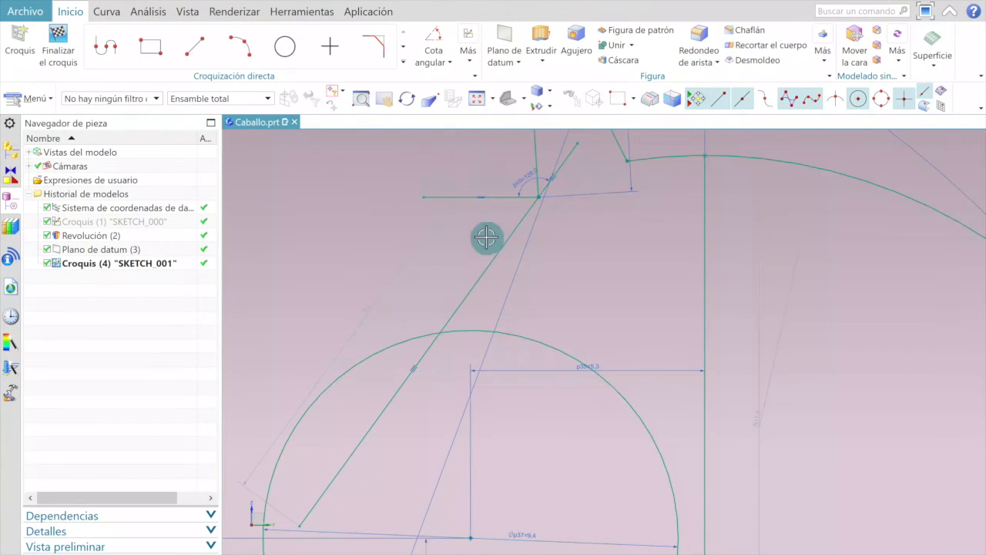
click(366, 306)
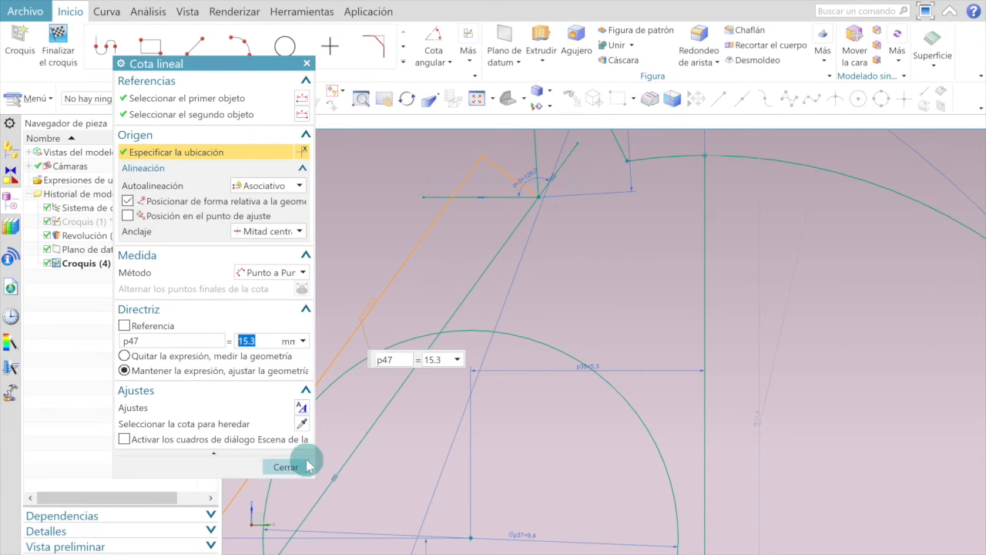
click(286, 467)
- Delete both helper lines at the ear endpoint: the face line's upward extension and the horizontal line
scroll(583, 137, up, 4)
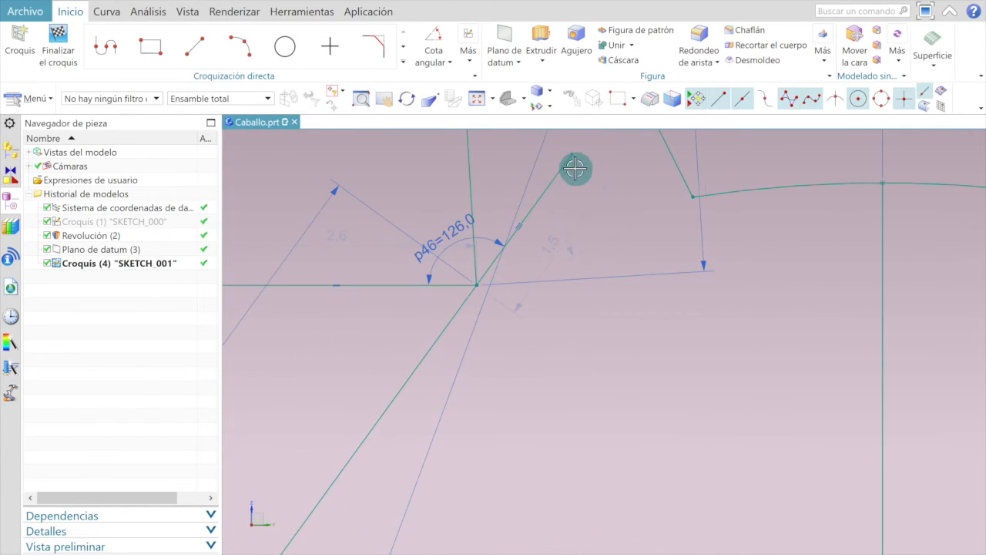
right_click(561, 168)
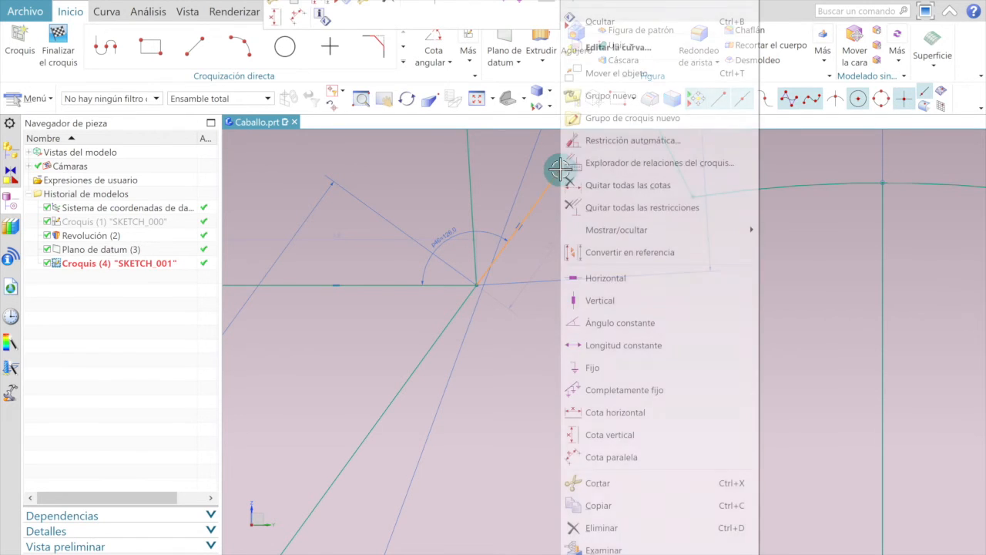
click(609, 529)
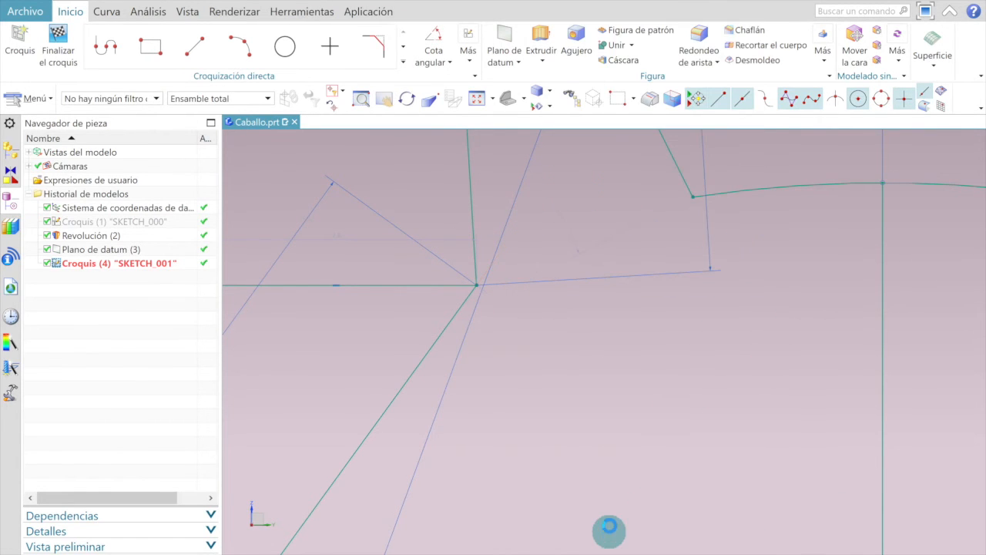
right_click(436, 285)
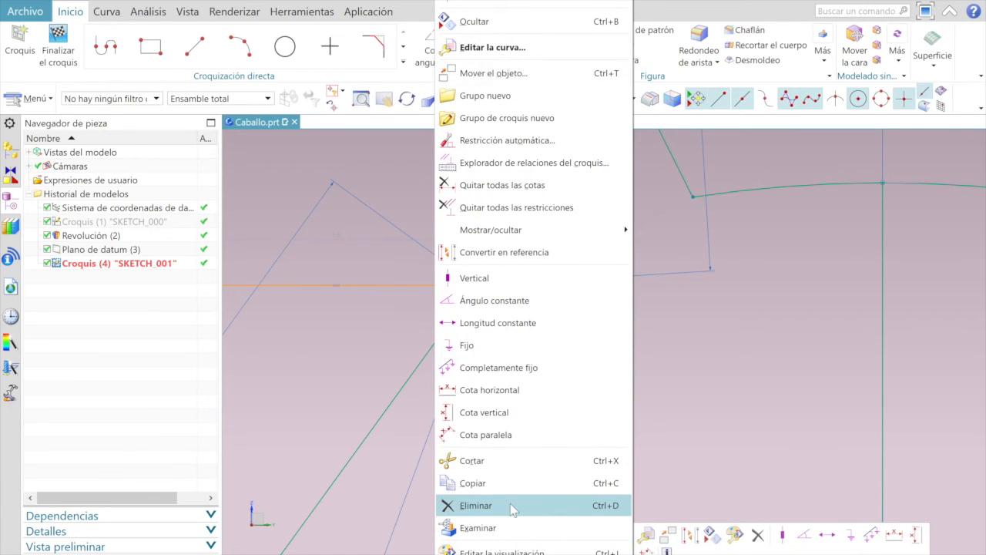
click(513, 505)
scroll(577, 223, up, 5)
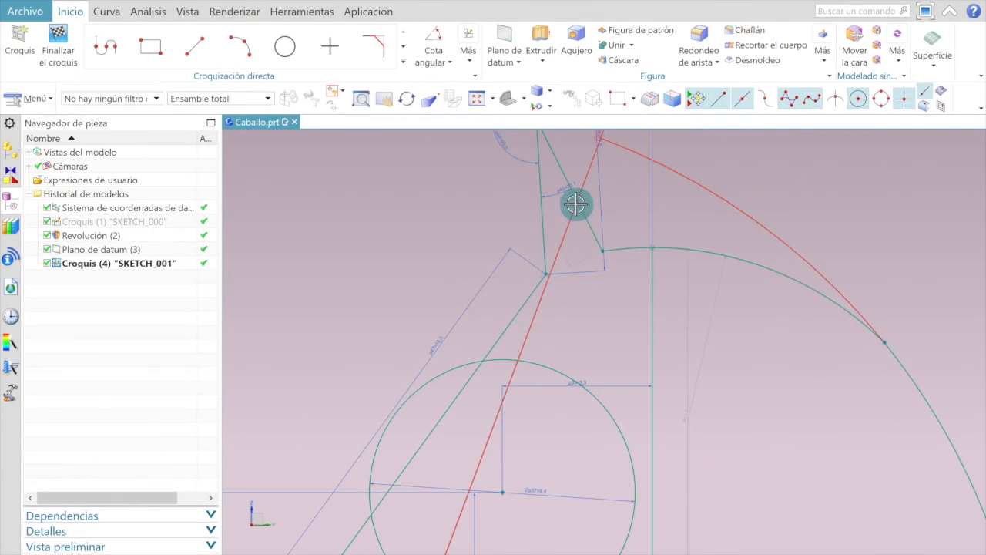
- From the lower end of the sloping face line, draw a perpendicular muzzle line about 1.5 mm long toward the inside of the profile
scroll(568, 208, down, 3)
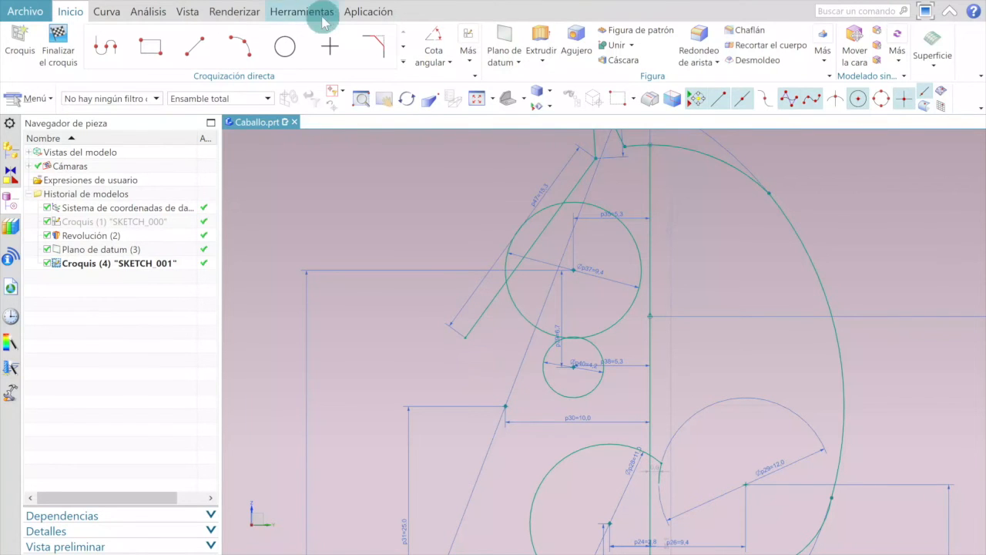
click(189, 44)
scroll(458, 346, up, 5)
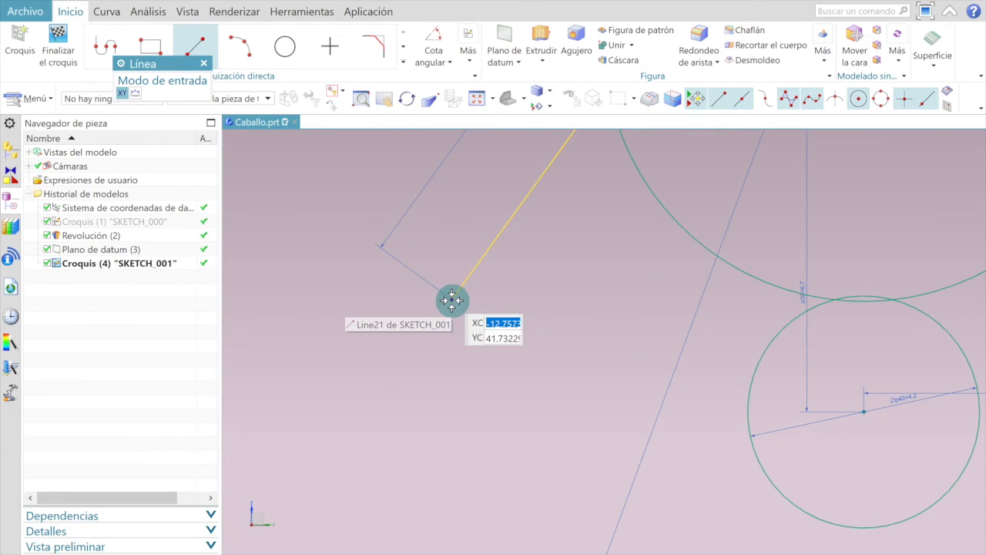
click(452, 299)
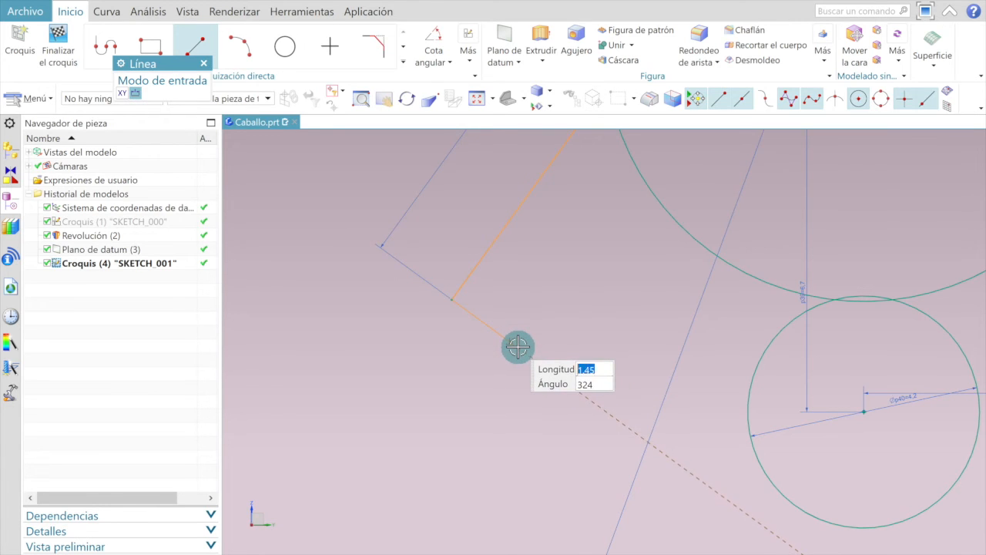
scroll(518, 348, up, 3)
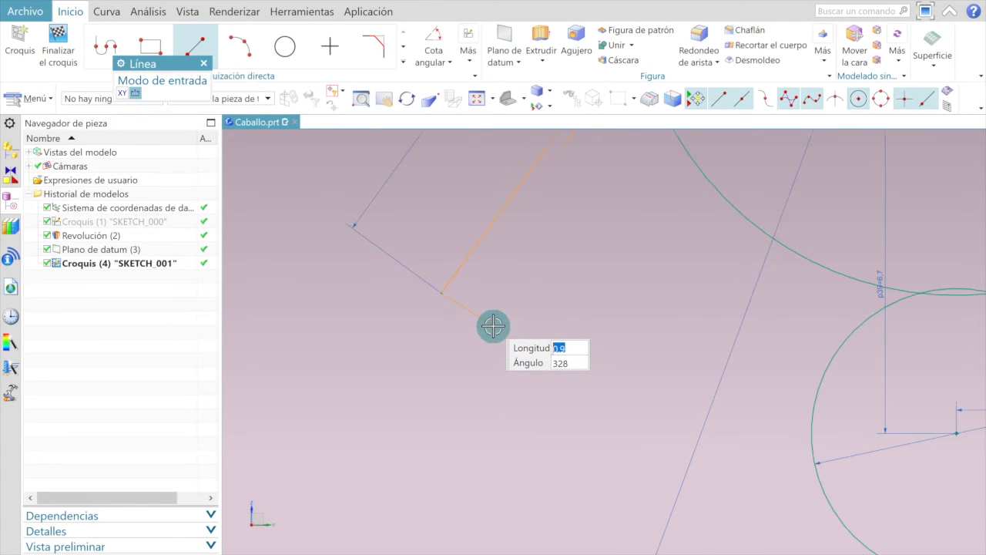
click(524, 355)
scroll(527, 347, down, 2)
scroll(524, 345, up, 3)
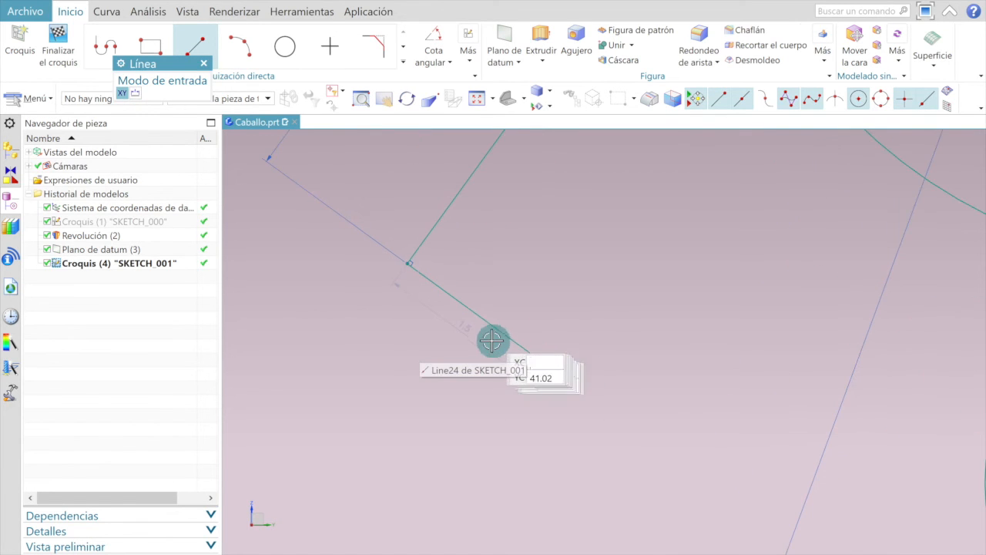
key(Escape)
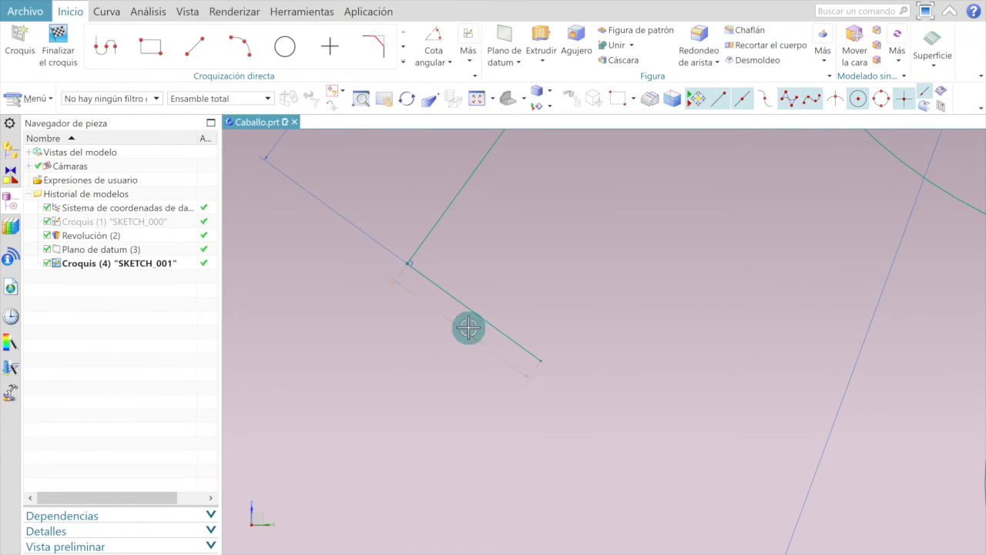
- Set the muzzle line's length to 3.9 mm by editing its linear dimension
click(468, 327)
click(519, 394)
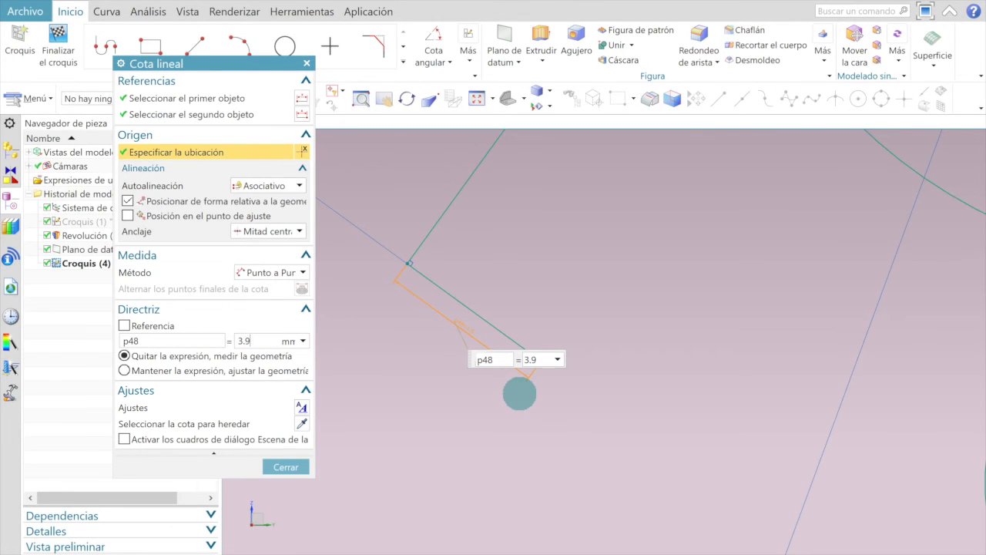
scroll(473, 276, down, 3)
click(292, 467)
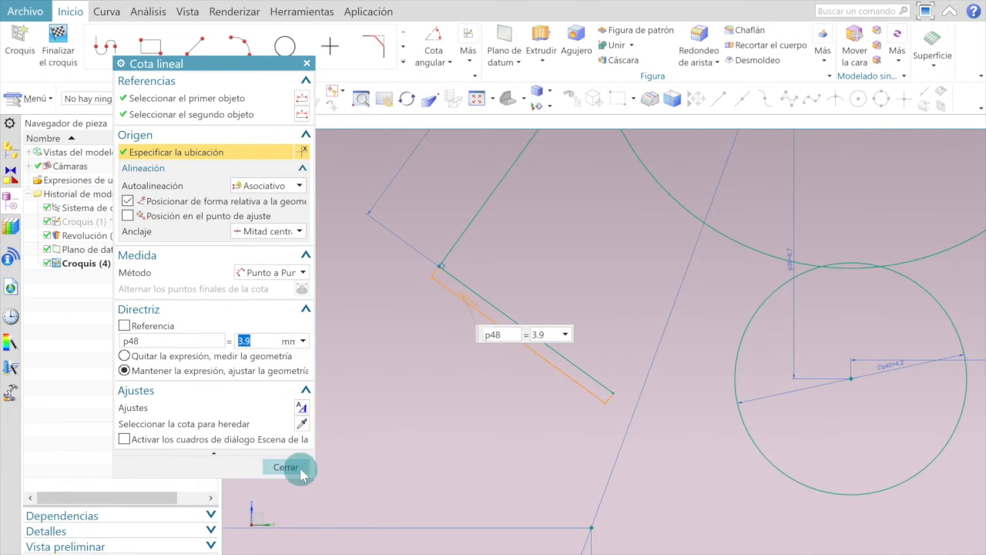
- Check the muzzle arc radius in the PDF drawing and draw a perpendicular 1.5 mm line upward from the muzzle line's free end
scroll(529, 370, down, 2)
click(415, 554)
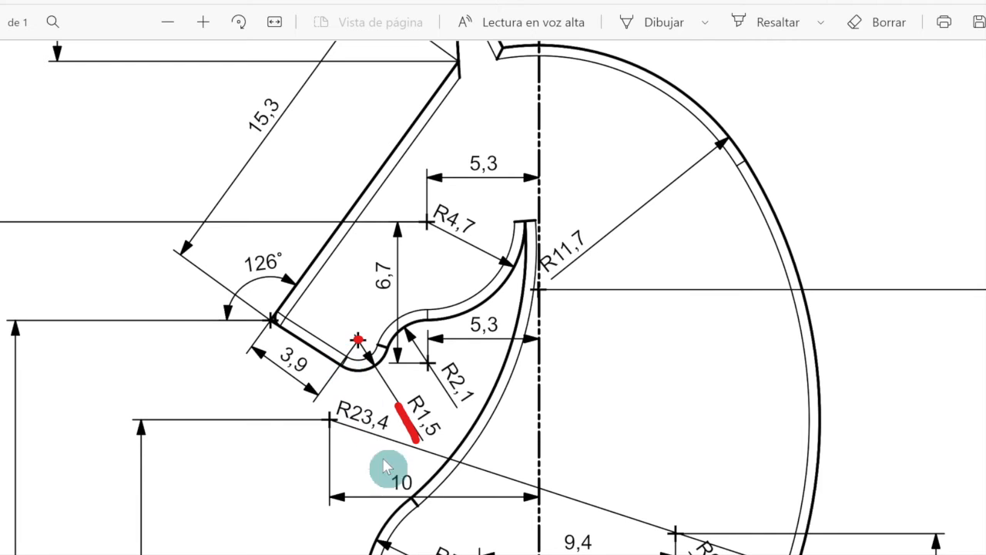
click(462, 553)
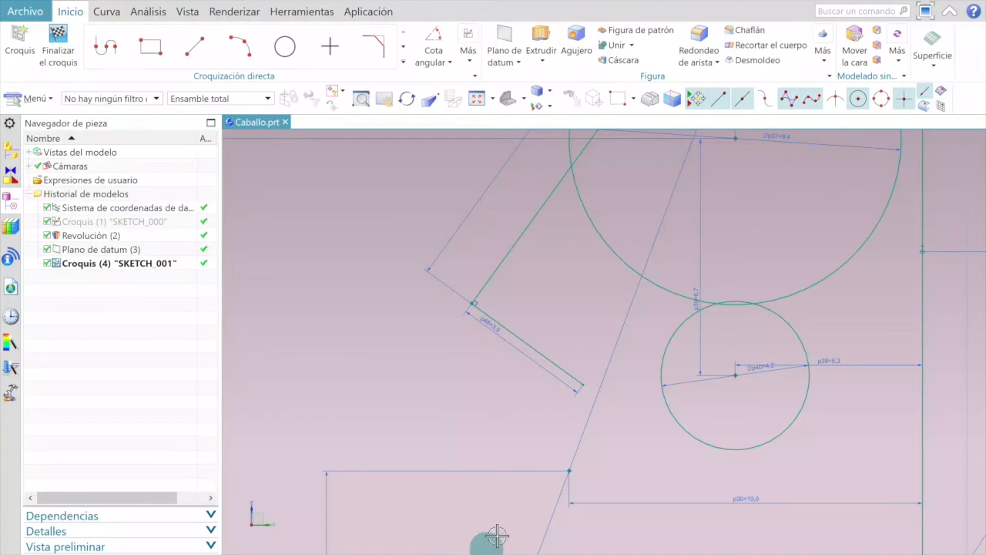
click(201, 50)
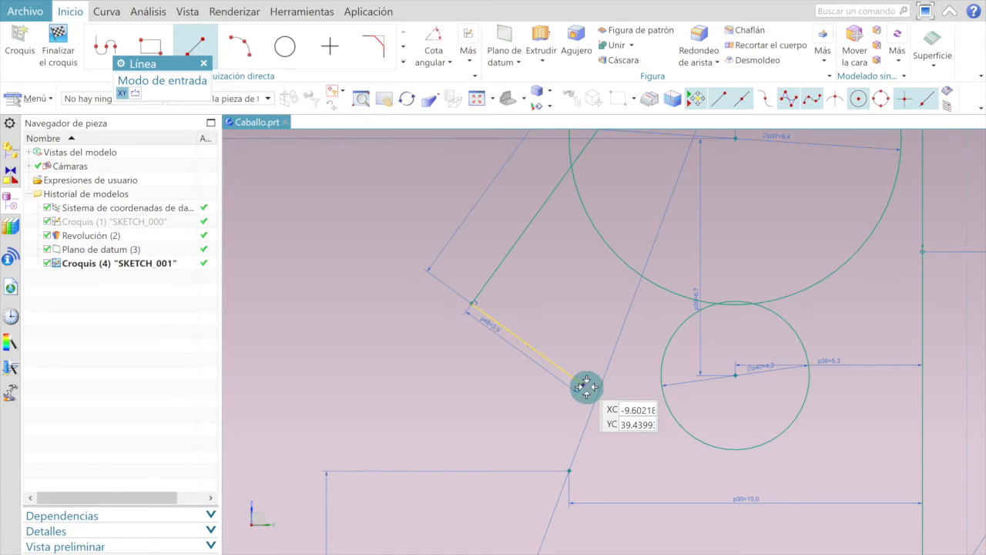
click(584, 385)
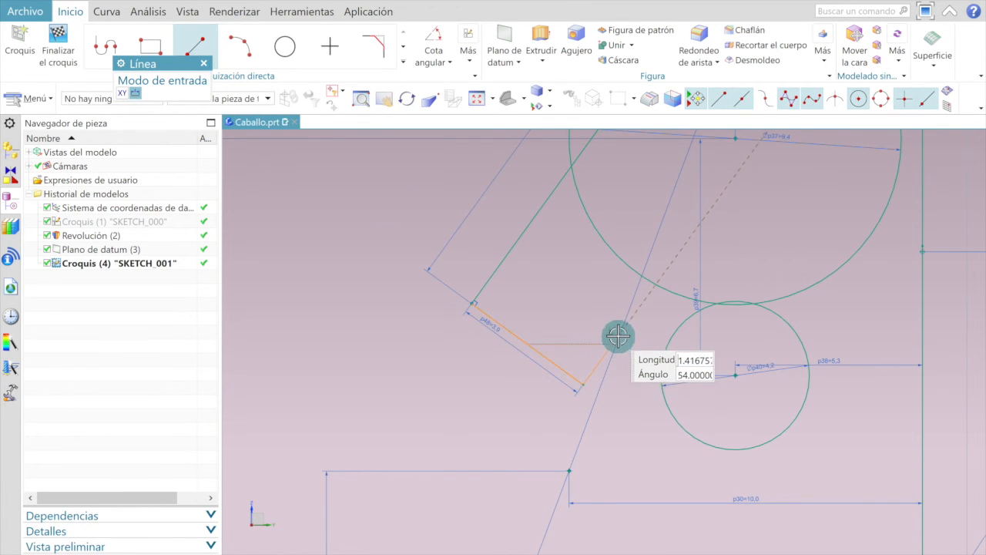
text(1.8)
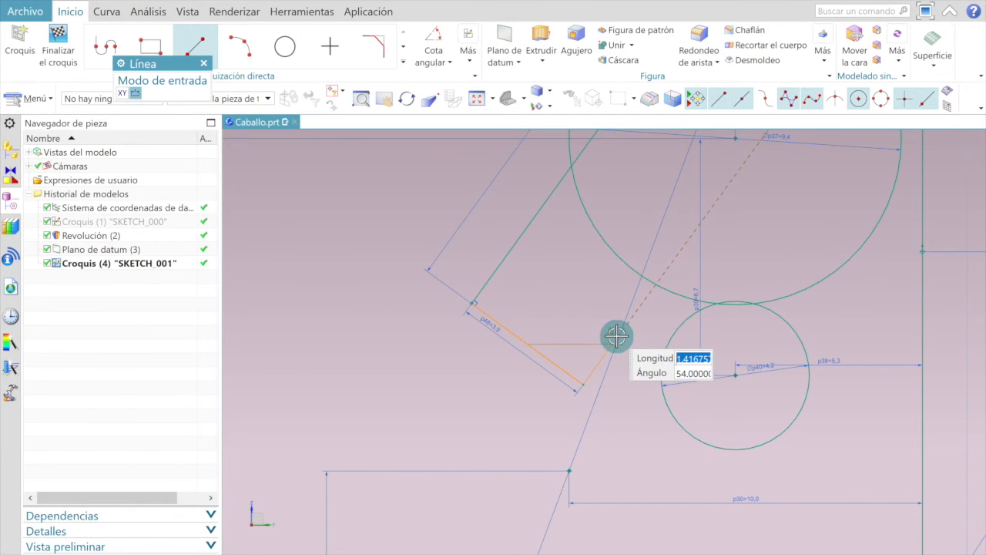
click(616, 336)
scroll(621, 388, up, 5)
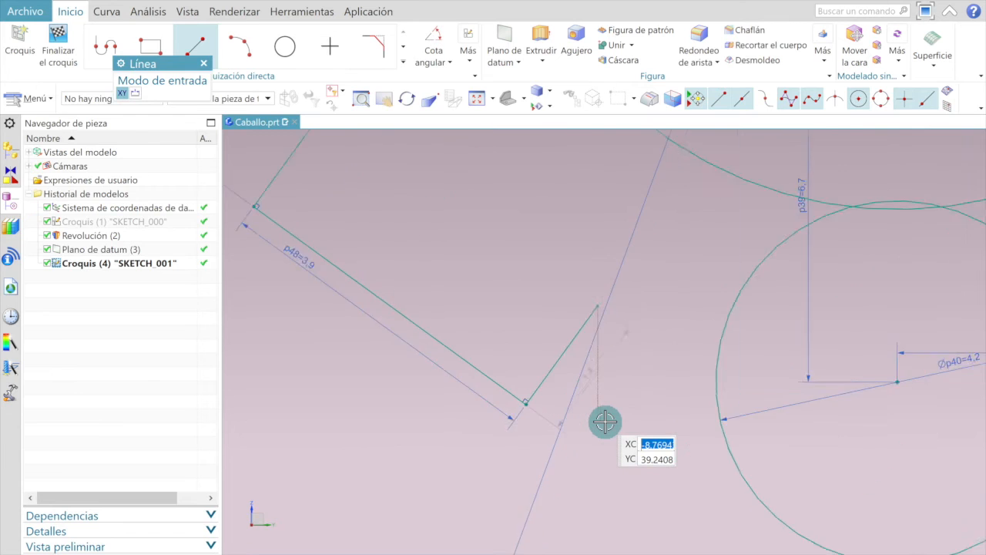
key(Escape)
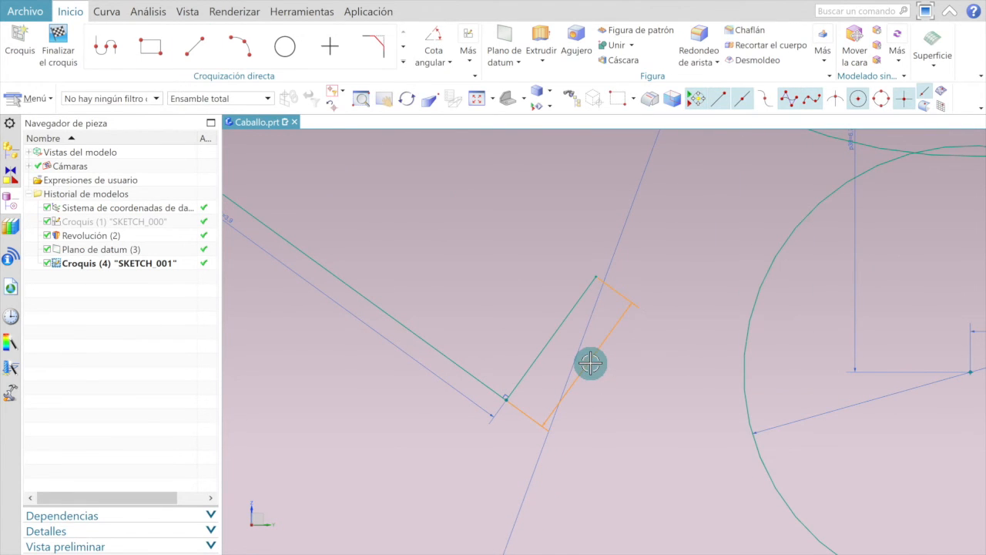
double_click(591, 363)
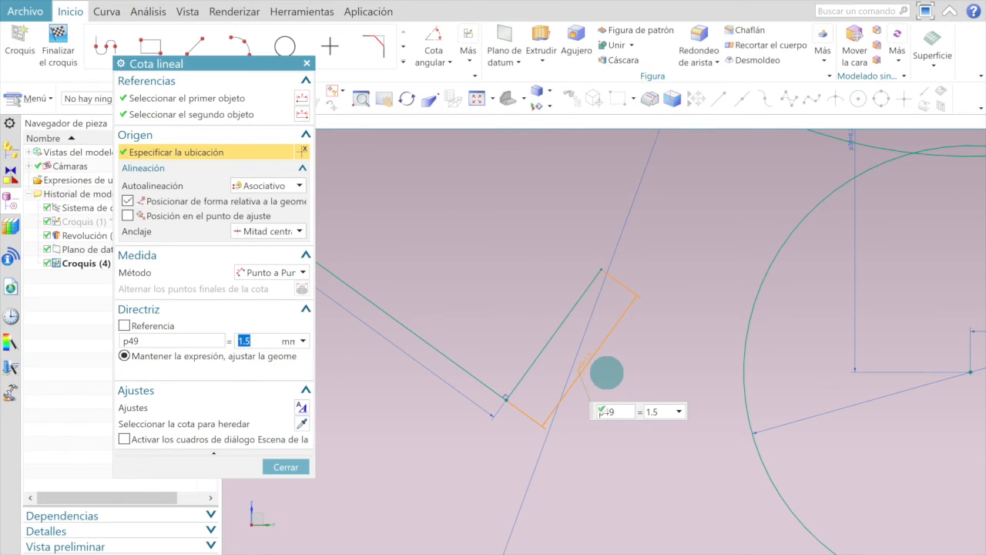
click(300, 468)
- Draw a 3 mm diameter circle centred on the short line's upper end and passing through the muzzle line's endpoint
scroll(628, 301, down, 3)
click(285, 45)
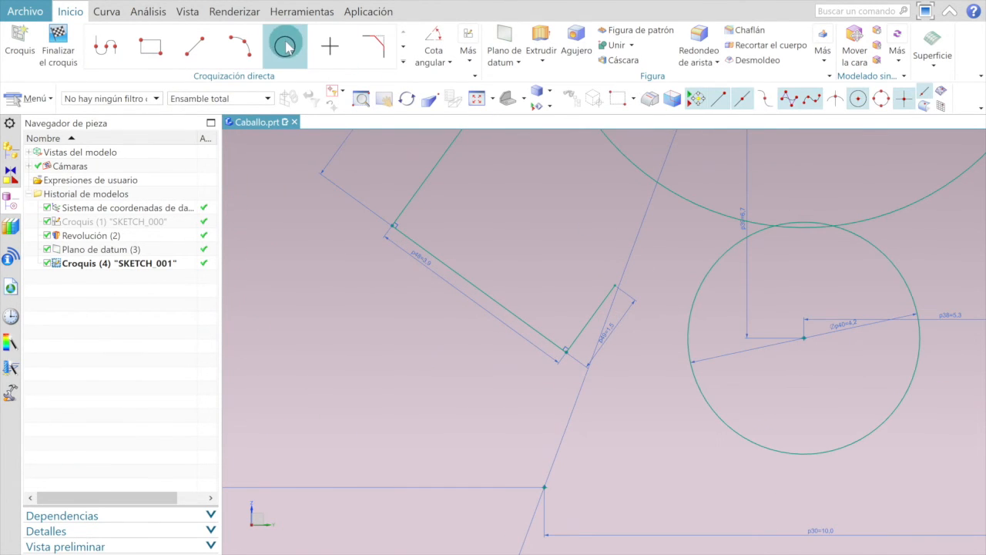
click(614, 283)
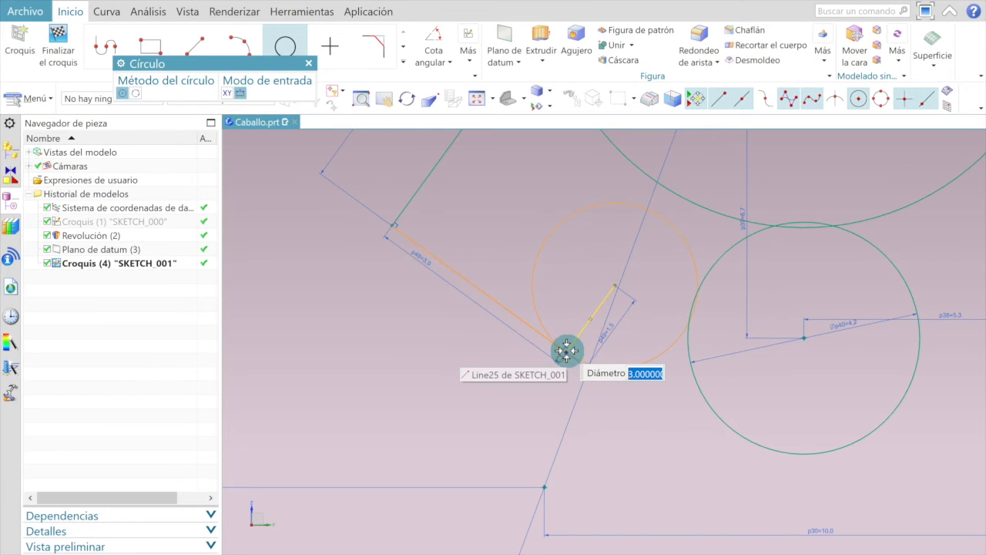
click(566, 352)
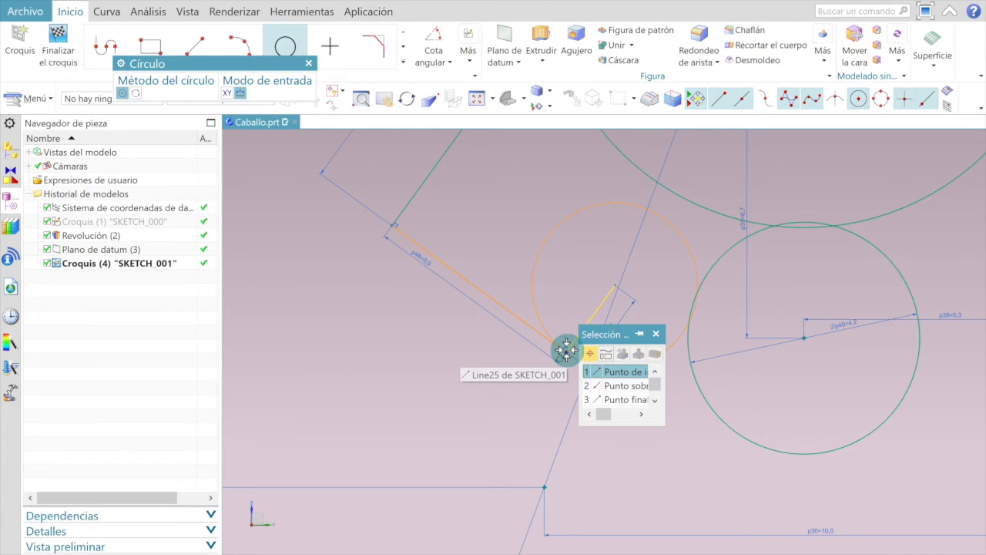
click(567, 350)
scroll(566, 351, down, 4)
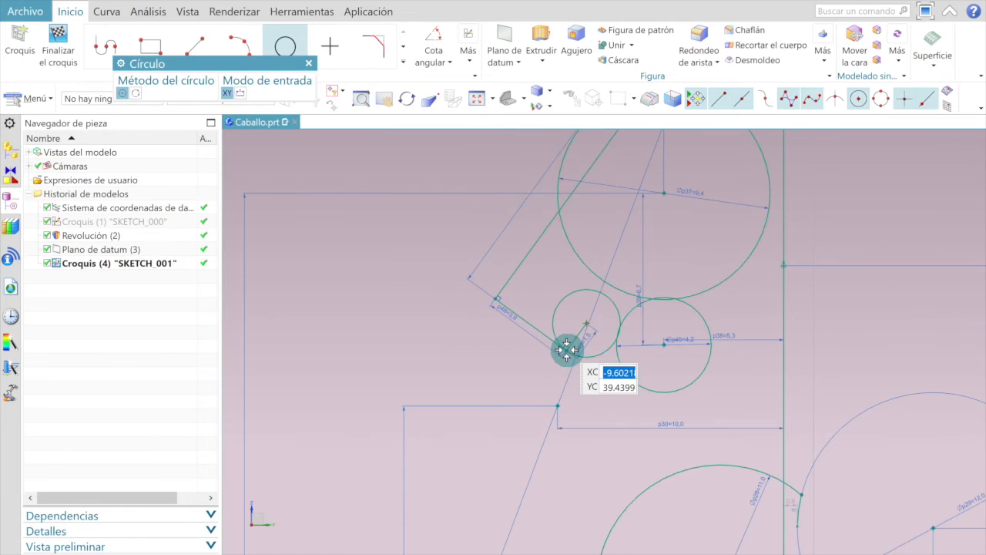
scroll(589, 291, up, 2)
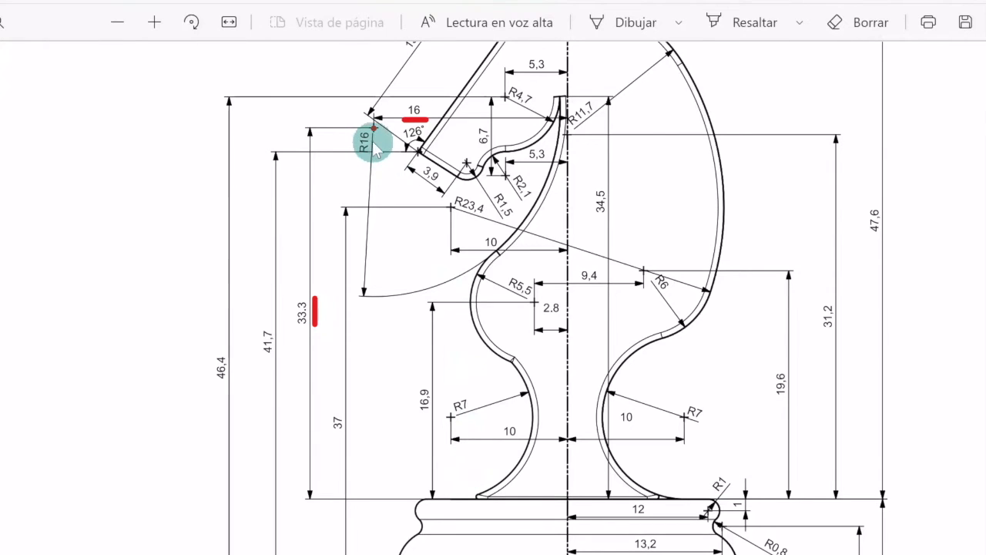
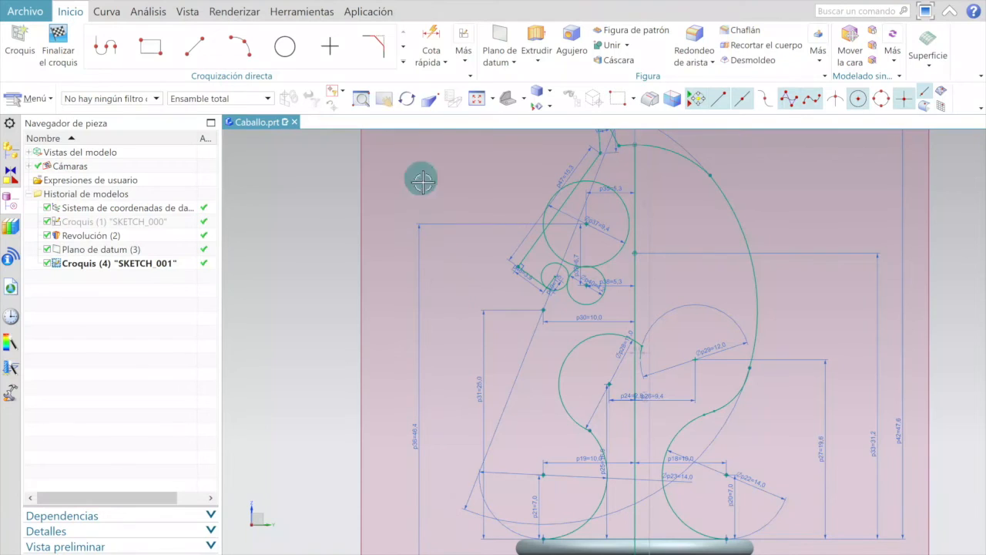
- Place a sketch point outside the profile, up and to the left of the muzzle corner
click(329, 48)
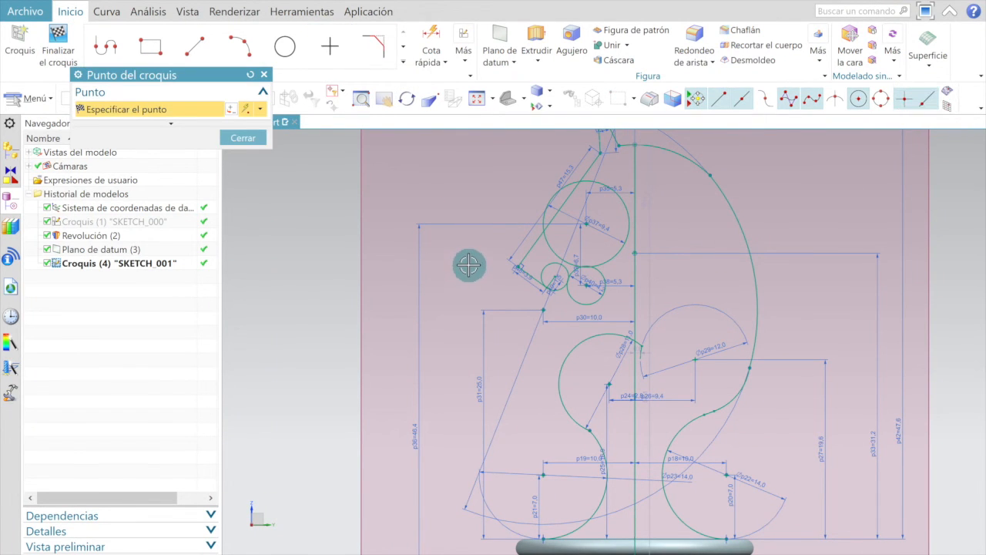
click(470, 251)
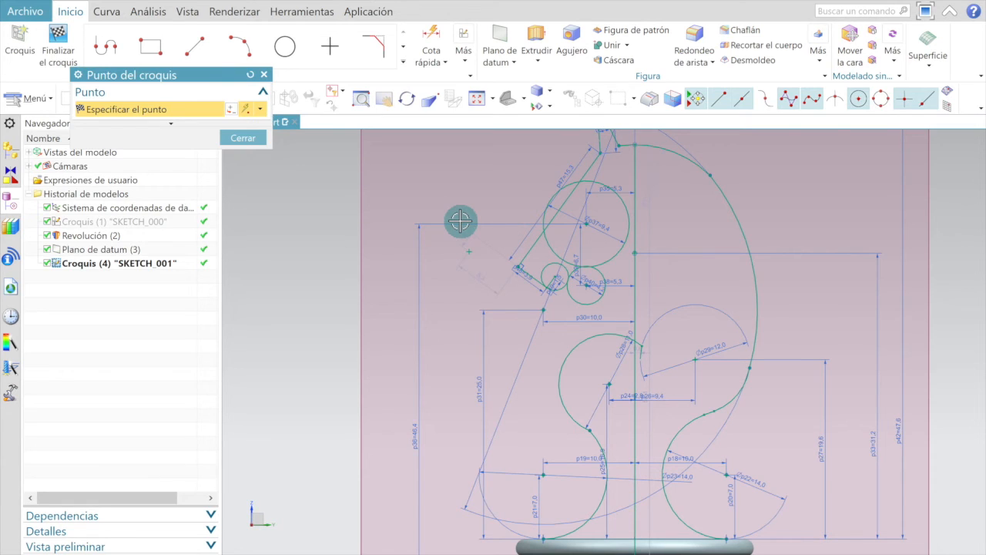
key(Escape)
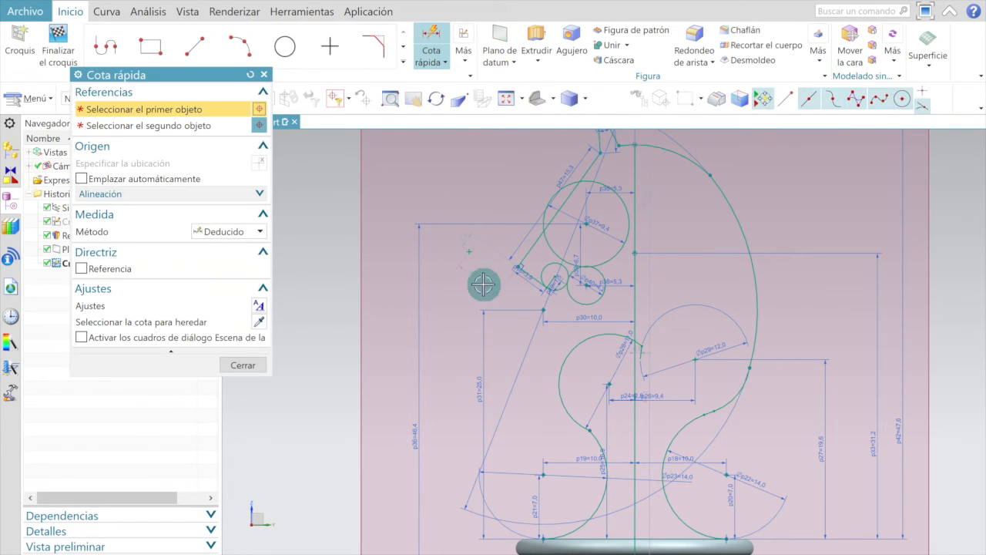
- Add a vertical dimension from the new point to the profile's base line and set it to 33.3 mm
click(465, 244)
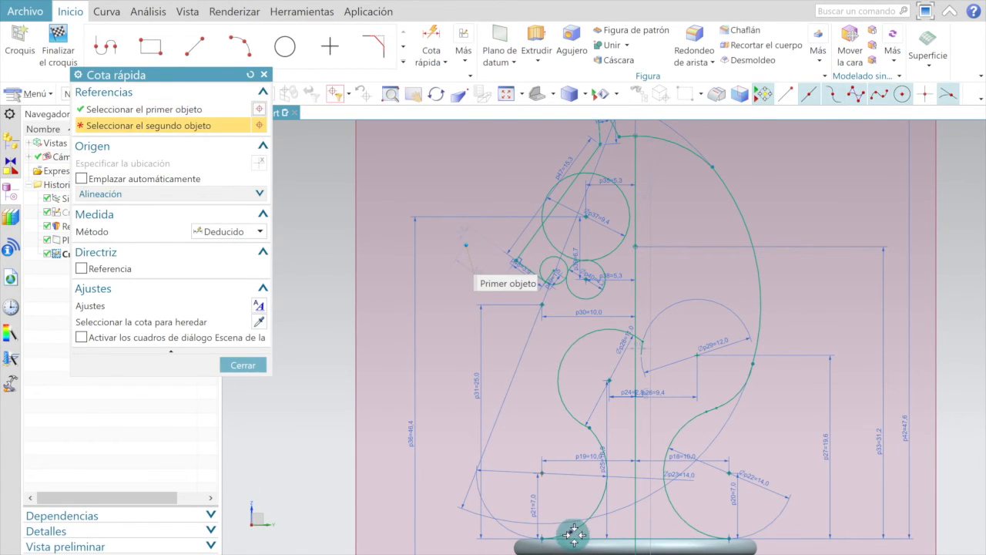
click(625, 535)
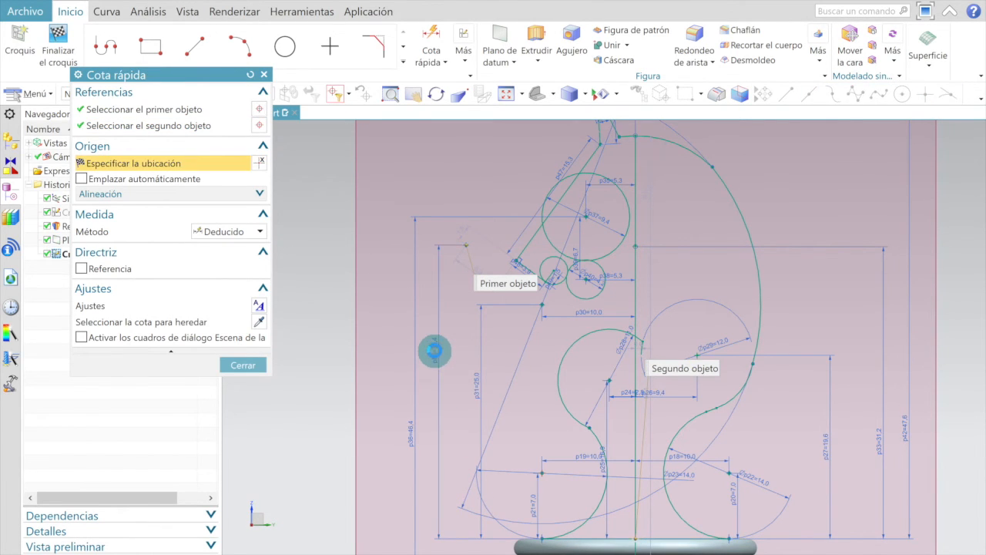
click(439, 365)
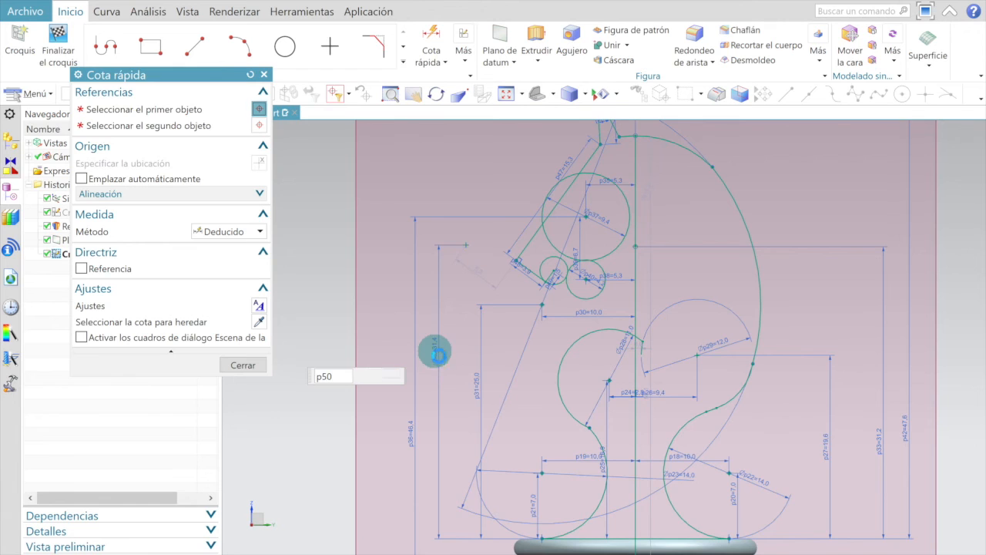
text(33.3)
key(Return)
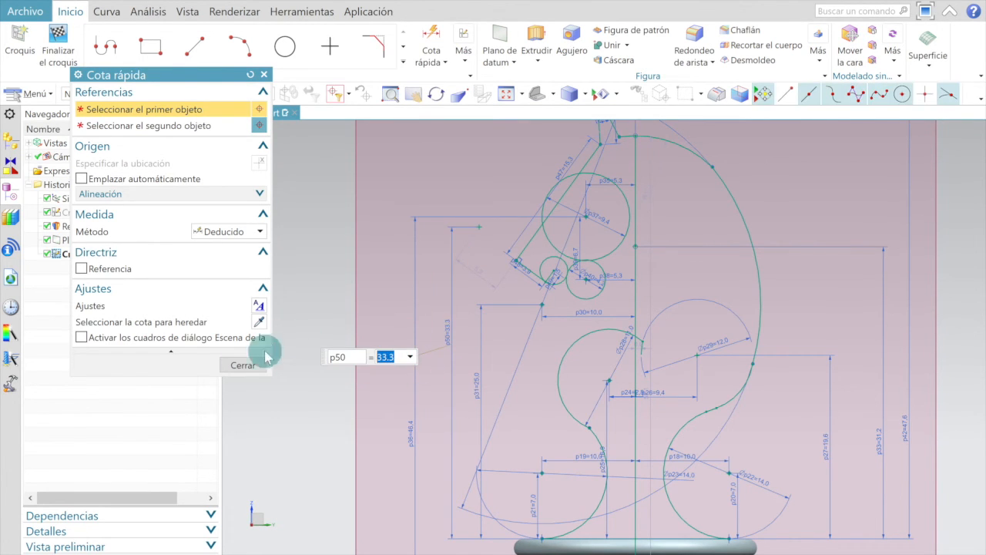
click(242, 365)
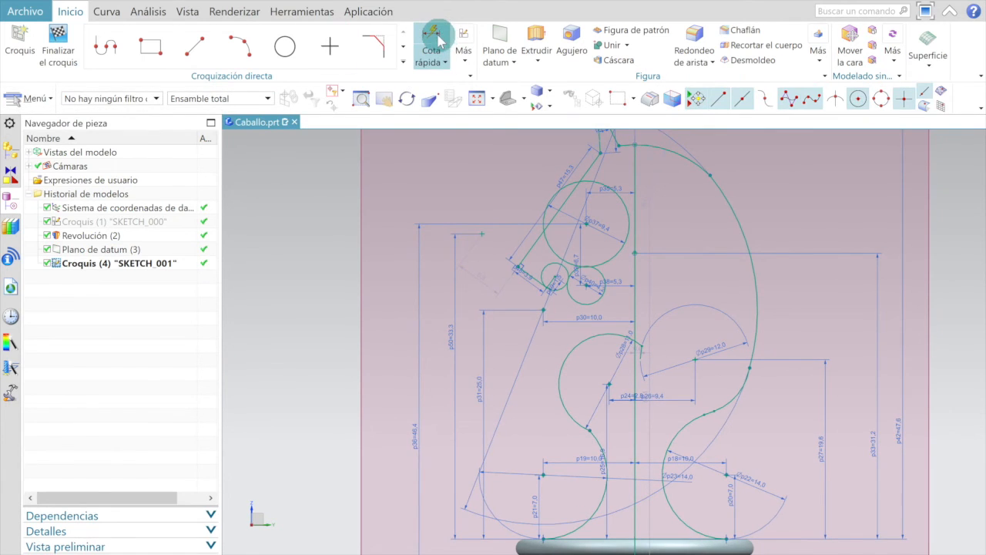
- Add a horizontal dimension from the new point to the vertical centre line and set it to 16 mm
scroll(544, 222, up, 2)
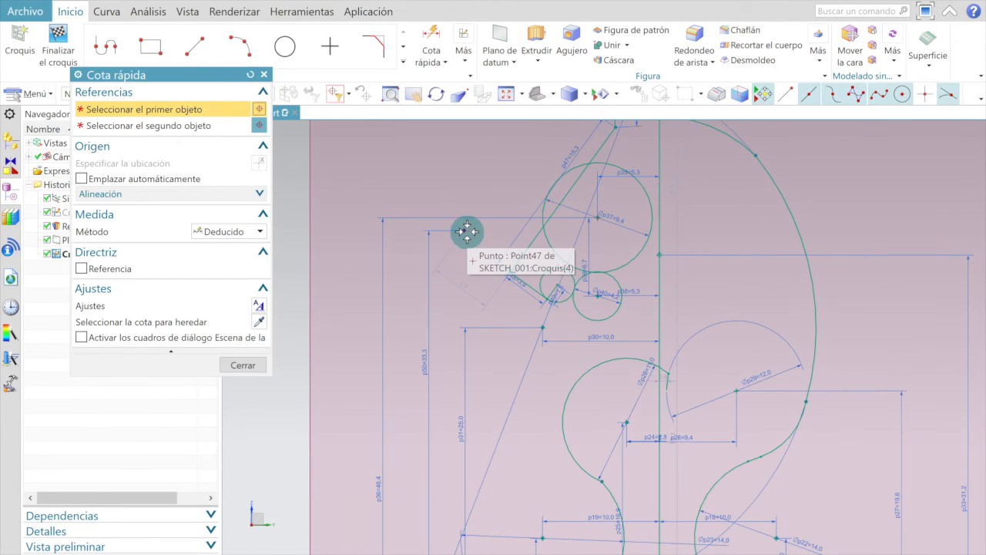
click(465, 232)
click(661, 221)
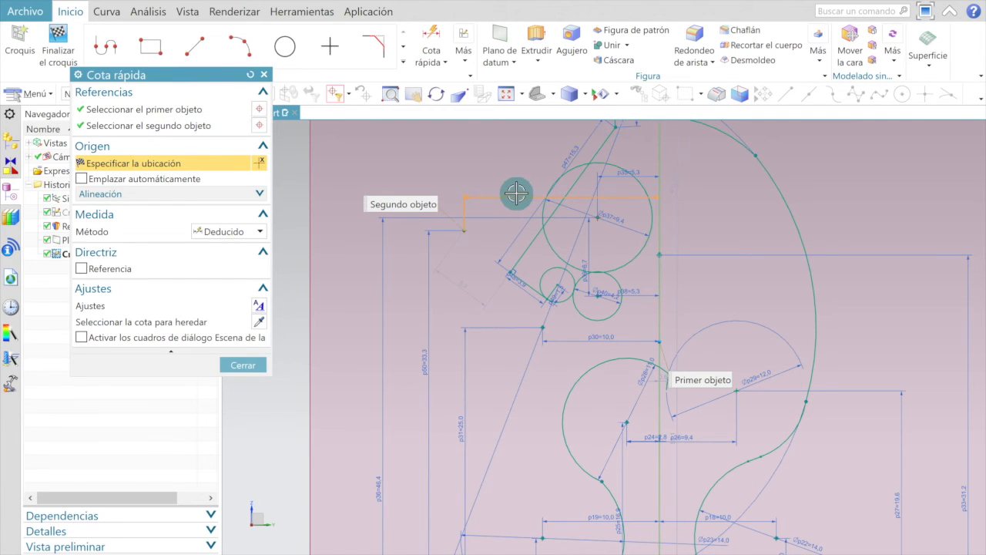
click(518, 193)
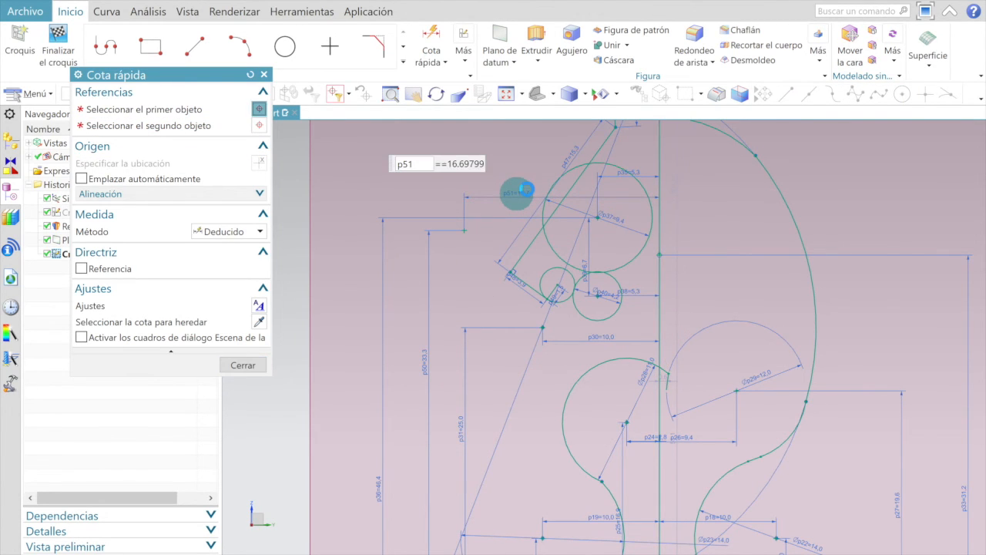
text(16)
key(Return)
click(237, 364)
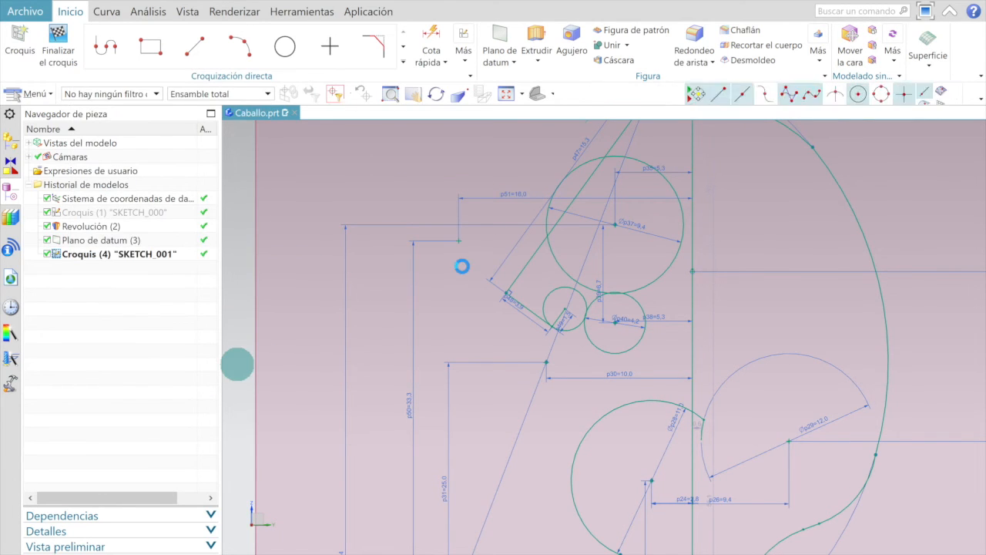
- Draw a circle centred on the new sketch point and set its diameter to 32 mm
click(279, 46)
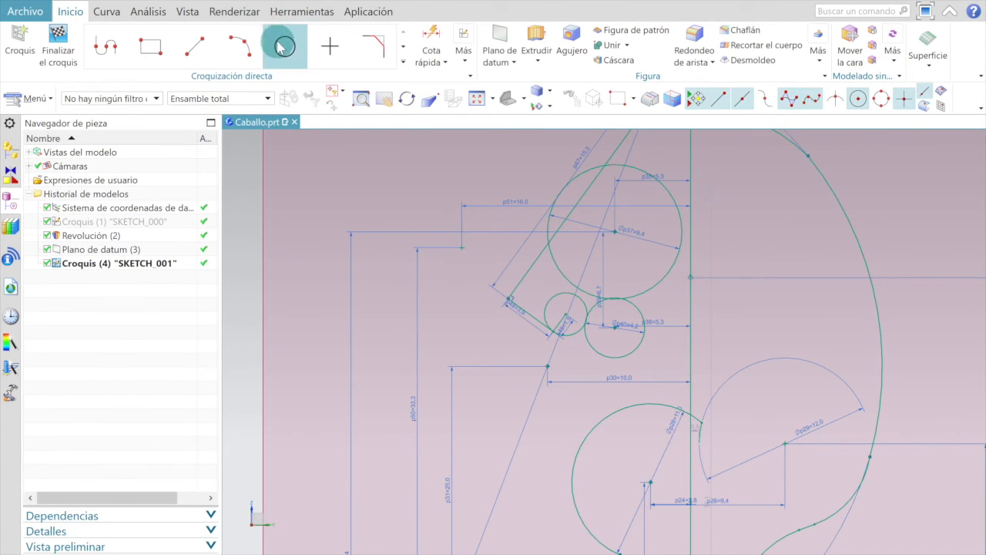
click(462, 248)
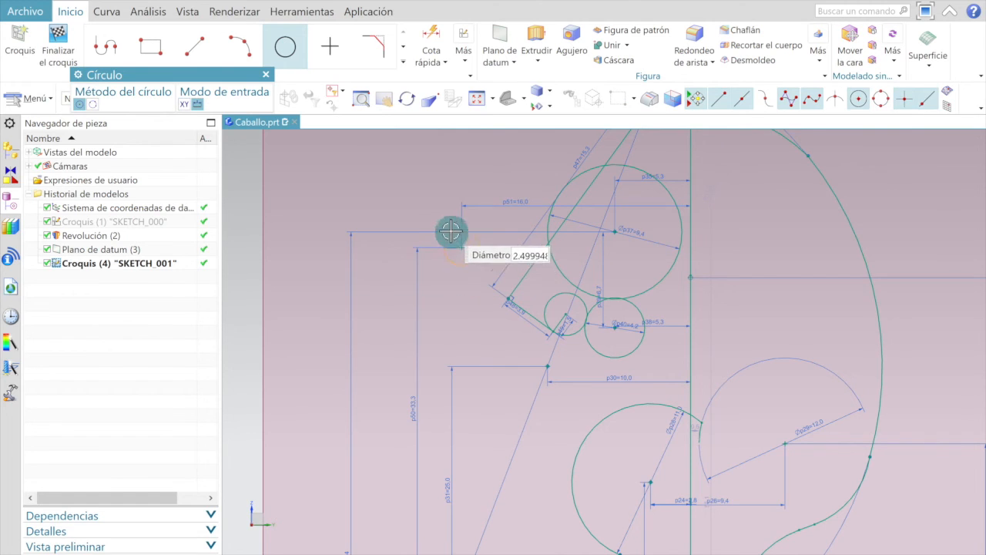
scroll(478, 181, up, 1)
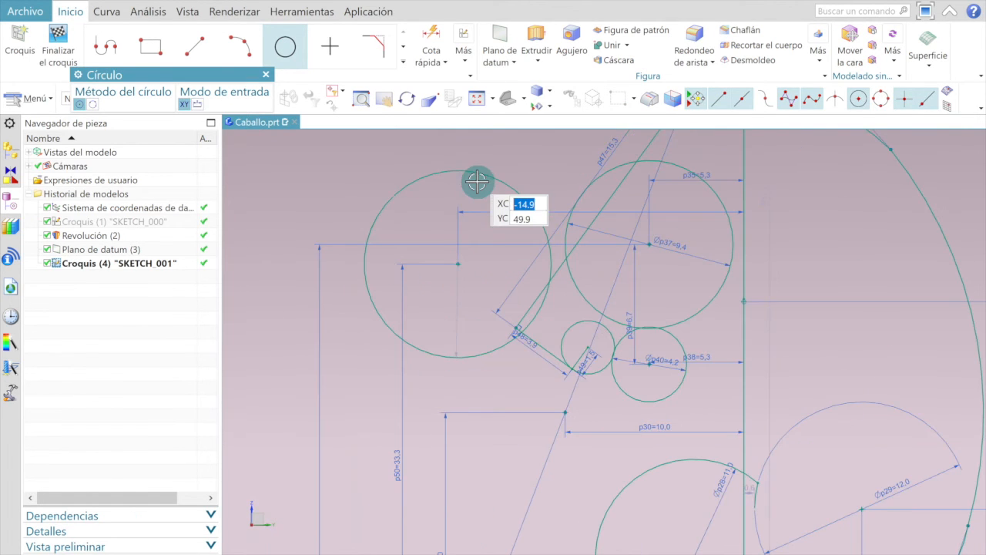
key(Escape)
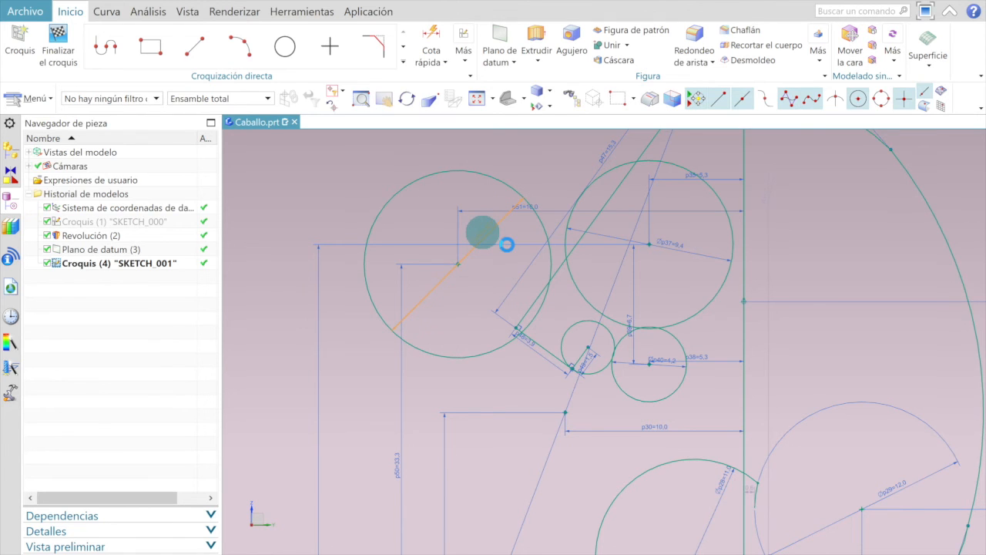
double_click(482, 232)
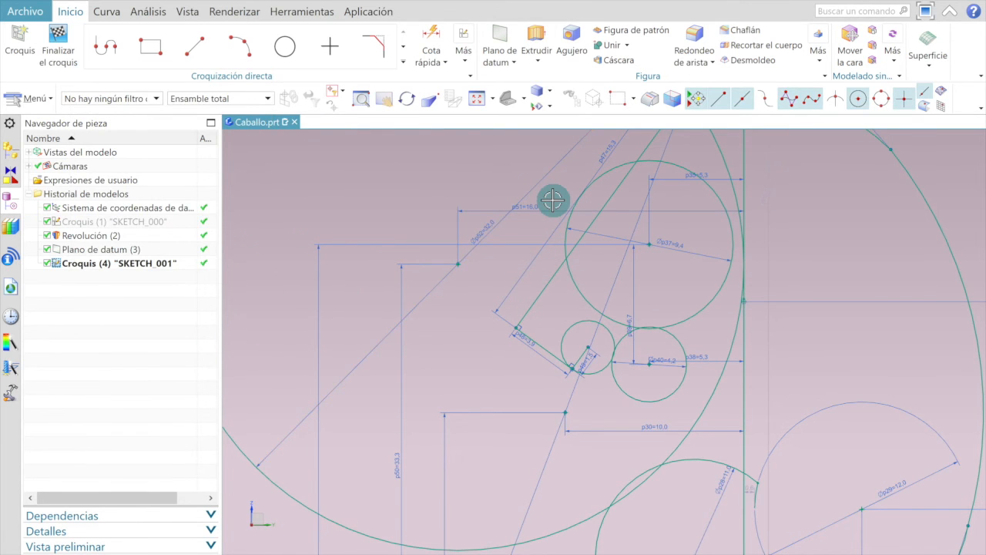
- Draw a vertical line from the profile's base line up to the height of the 9.4 mm circle's centre, between the centre line and the back arc
scroll(555, 201, down, 5)
scroll(613, 166, up, 3)
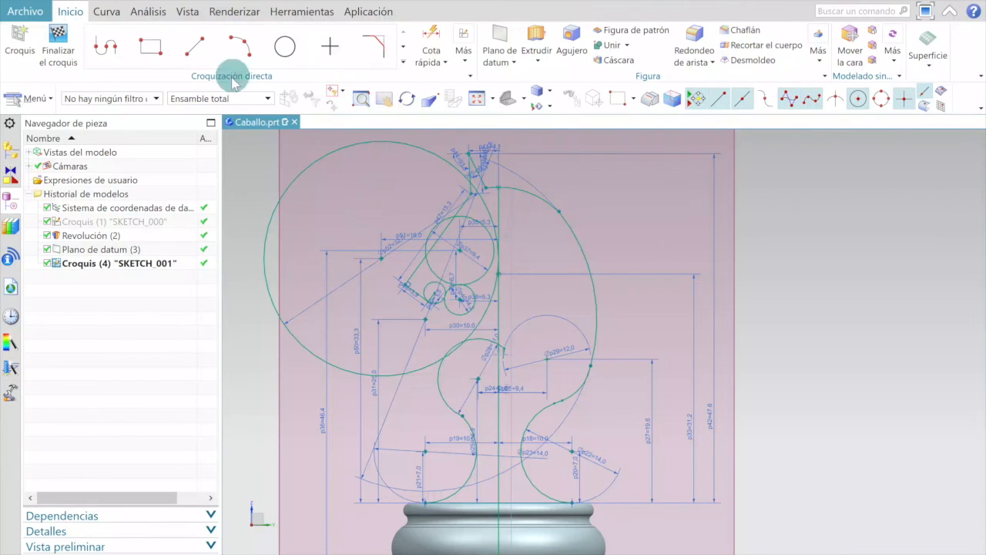
click(195, 46)
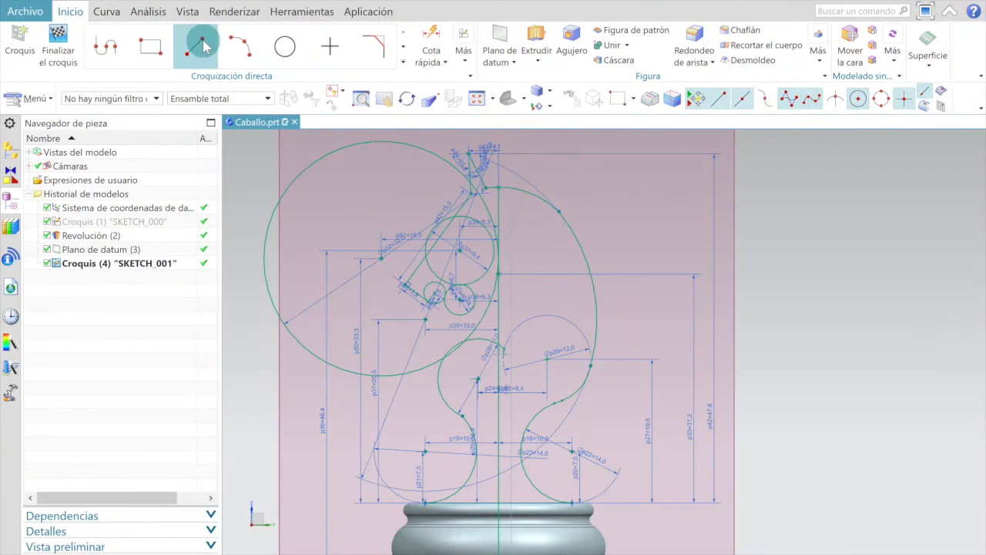
click(532, 502)
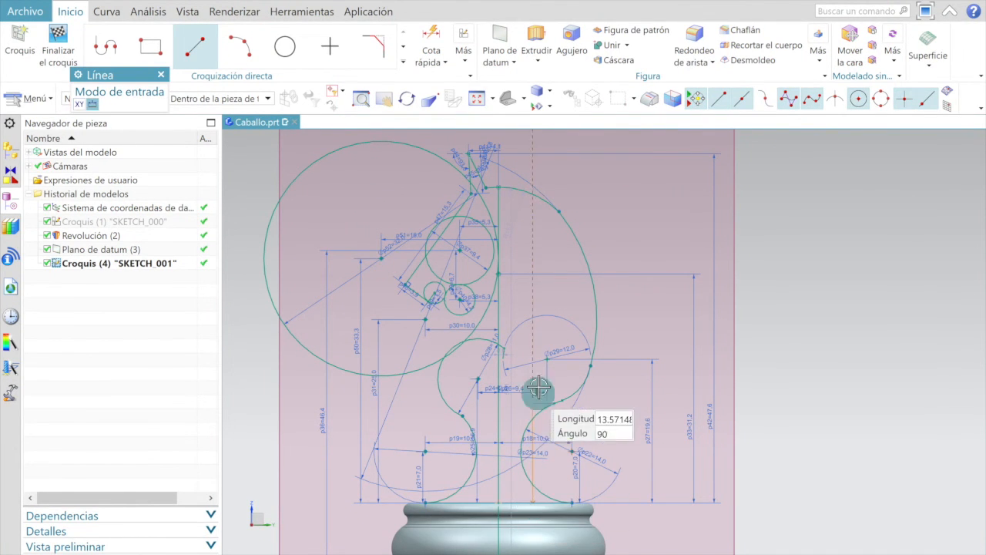
click(533, 250)
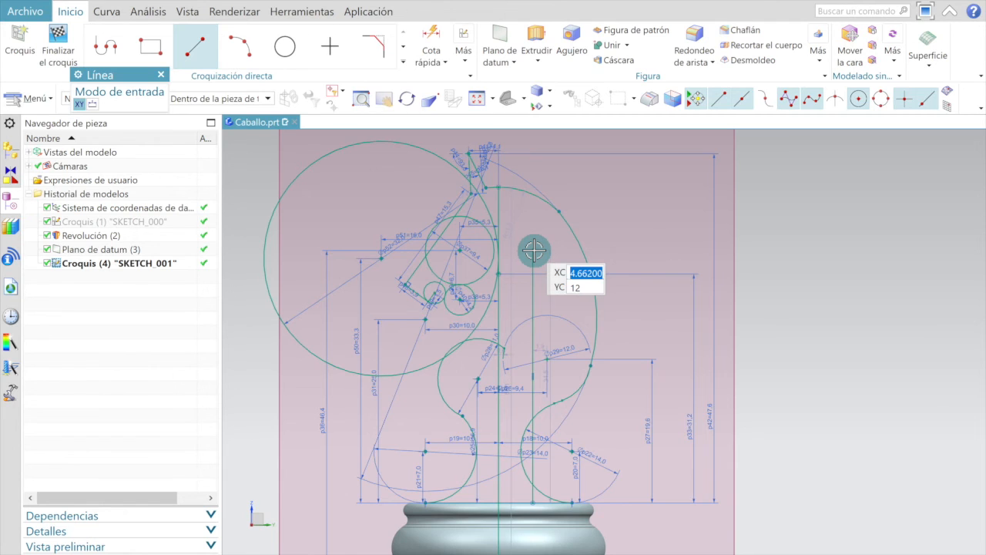
- Draw a horizontal line from the new vertical line's upper end across the centre line to inside the 9.4 mm circle
scroll(533, 250, up, 4)
click(527, 248)
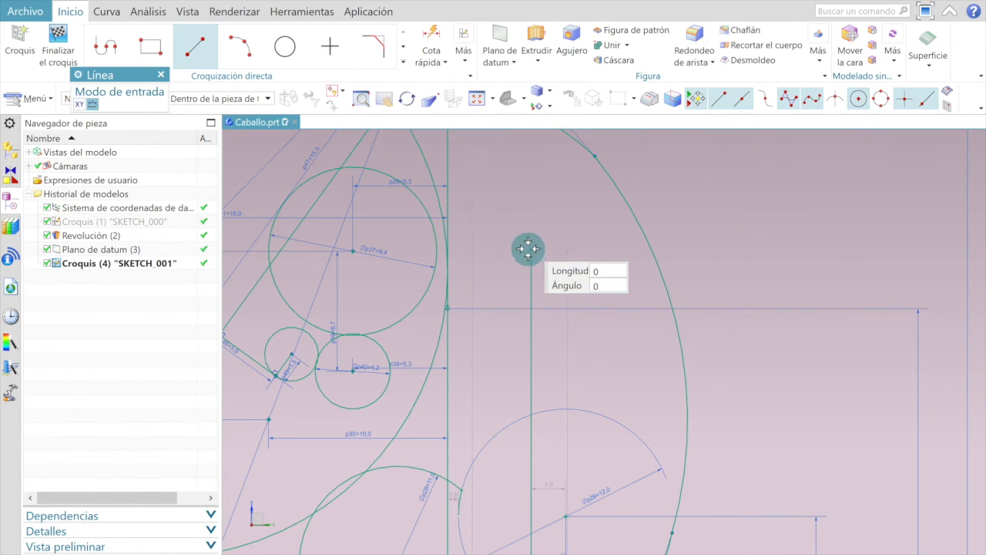
click(420, 246)
scroll(419, 247, down, 4)
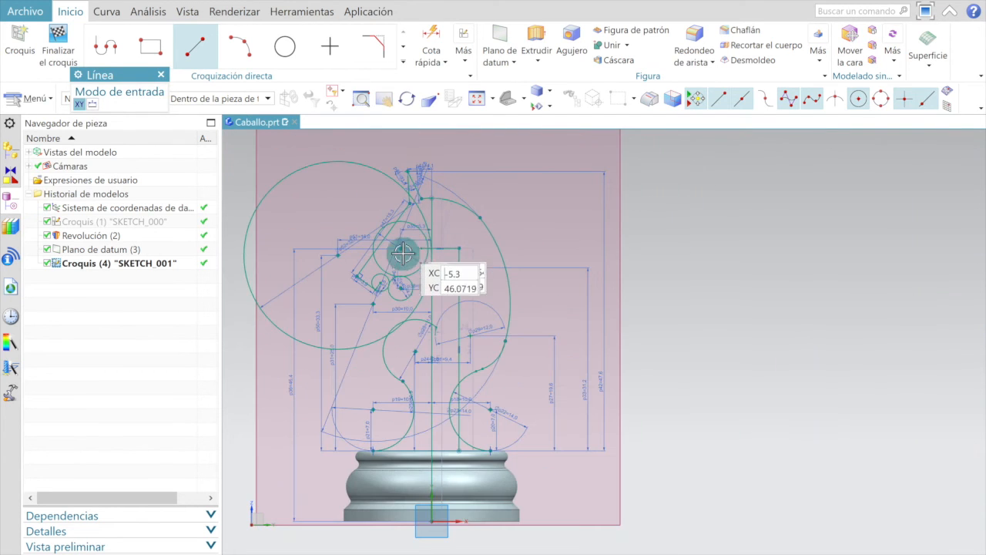
key(Escape)
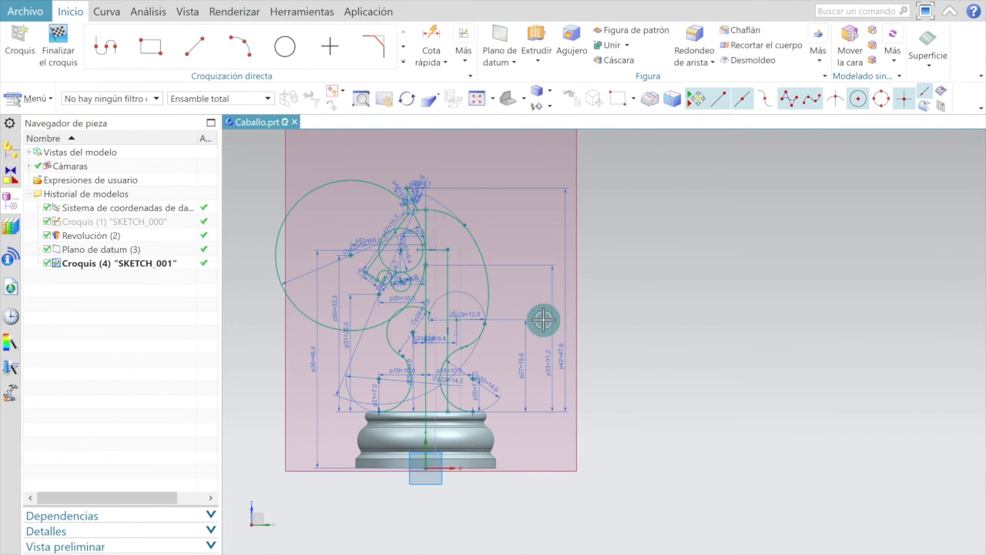
- Quick-trim the 11 mm circle's upper arc beyond the 32 mm circle and the 32 mm circle's outer portion, keeping the neck arc
scroll(390, 540, down, 2)
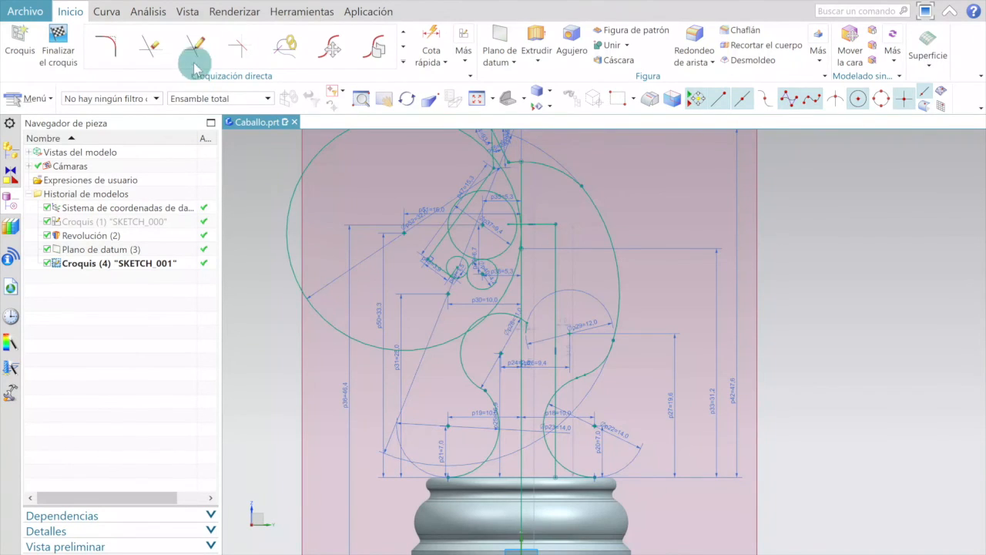
click(154, 47)
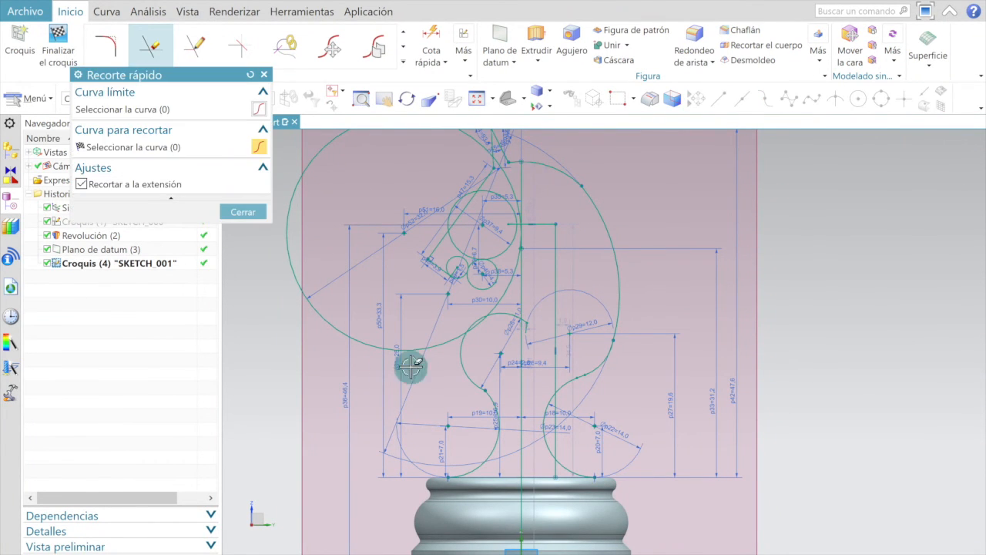
scroll(479, 325, up, 8)
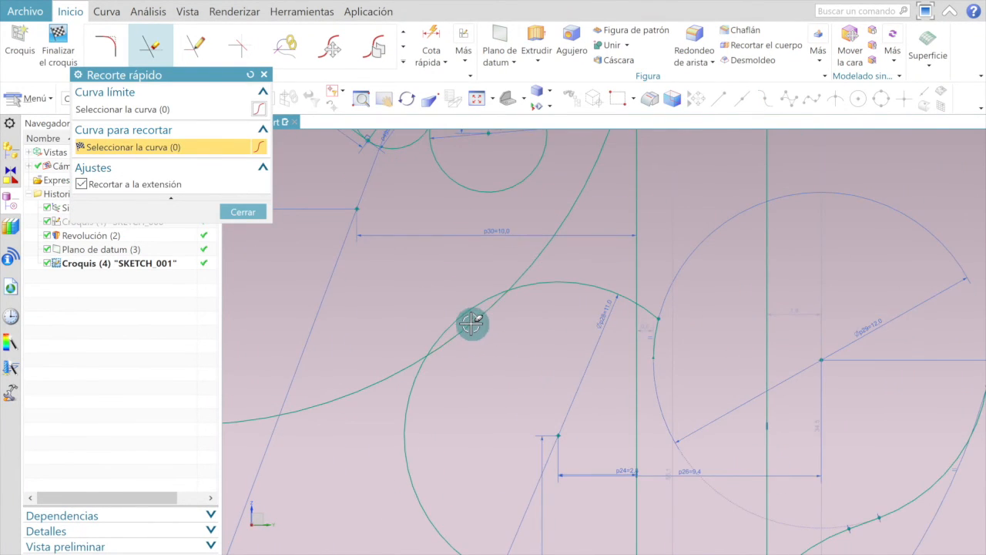
click(555, 284)
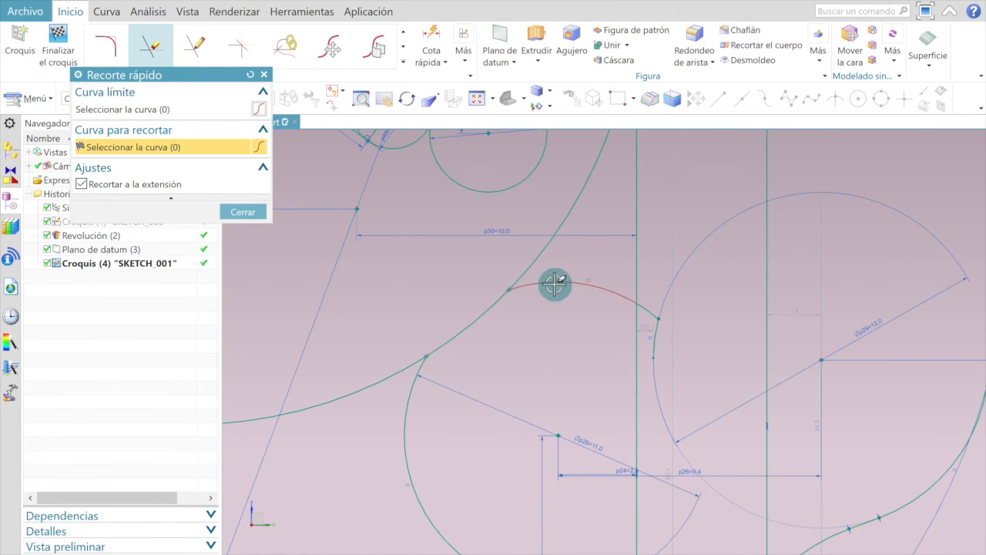
scroll(567, 273, down, 5)
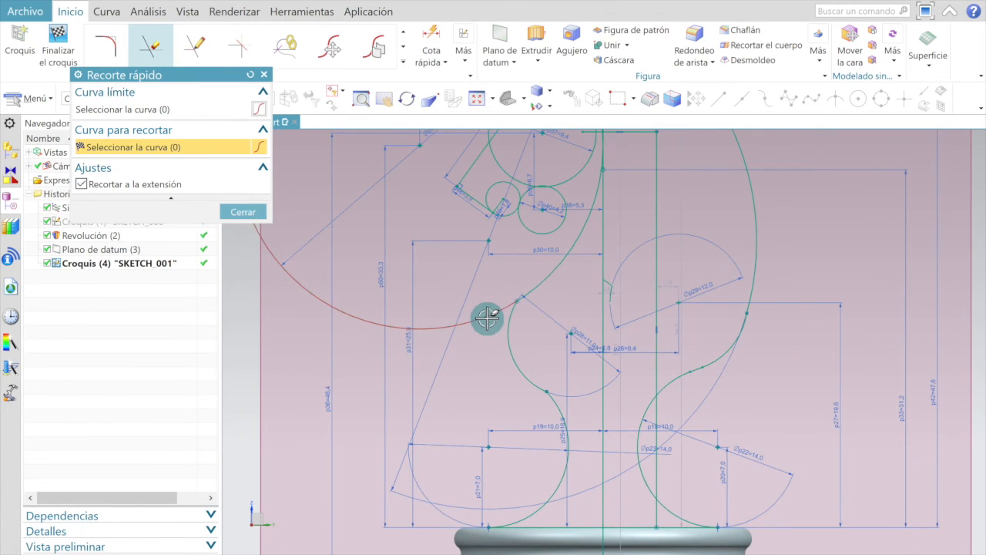
- Trim the 9.4 mm circle, neck arc and centre line above the horizontal line, plus the helper lines beyond the centre line
scroll(458, 334, down, 3)
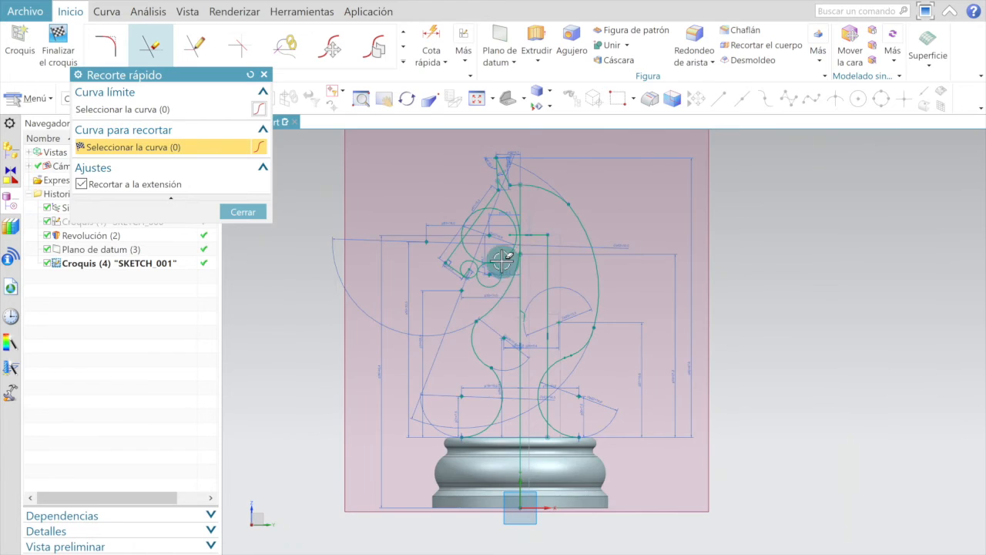
scroll(509, 248, up, 4)
scroll(548, 173, up, 4)
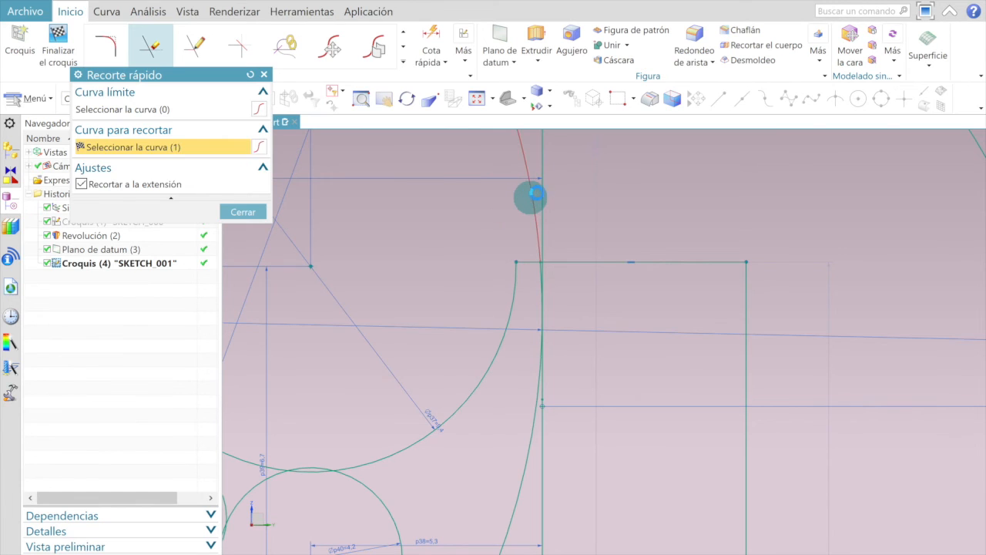
click(543, 192)
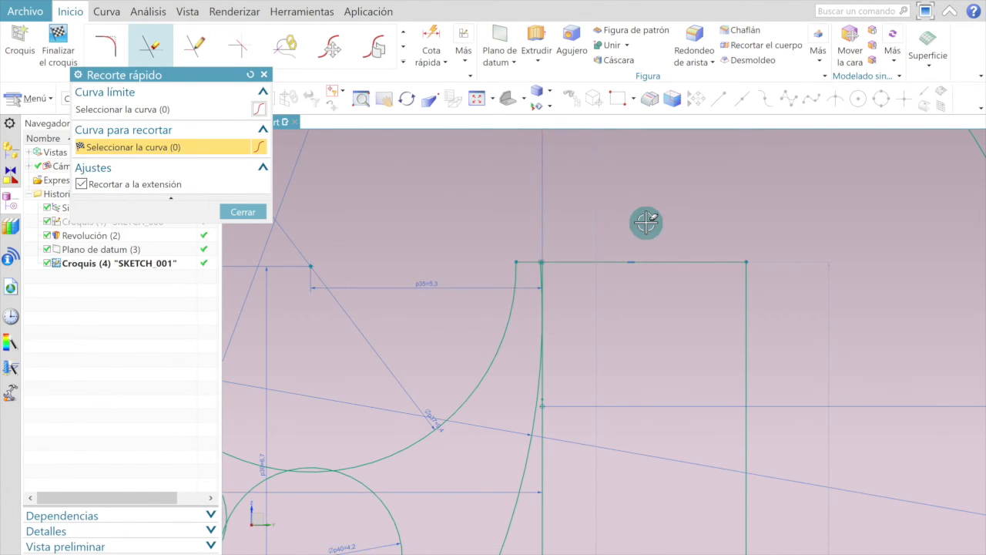
scroll(646, 222, down, 4)
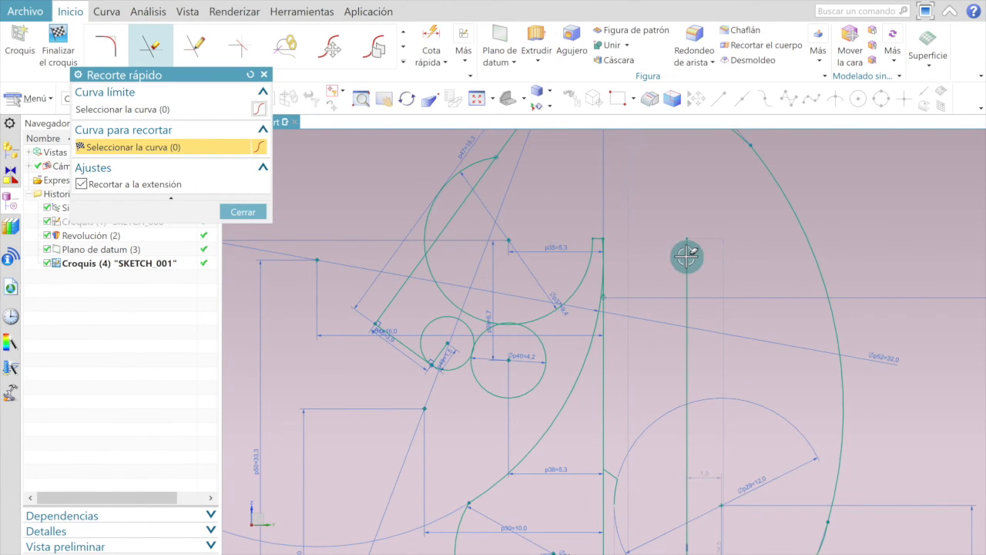
scroll(622, 307, down, 3)
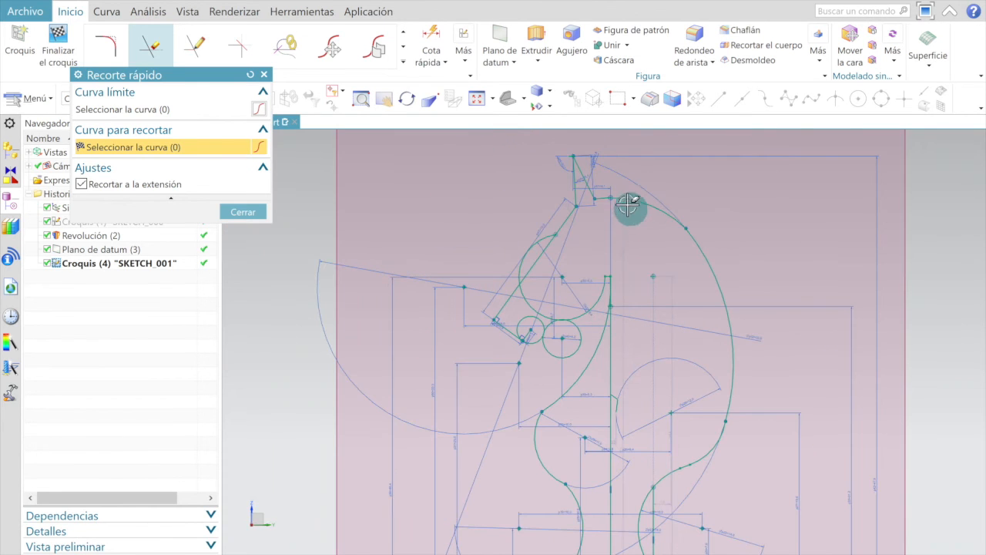
- Trim away the centre line running alongside the neck arc, from the horizontal line down to the short slanted segment at the chest
scroll(626, 202, up, 2)
scroll(552, 190, up, 1)
scroll(570, 309, down, 2)
scroll(537, 304, up, 4)
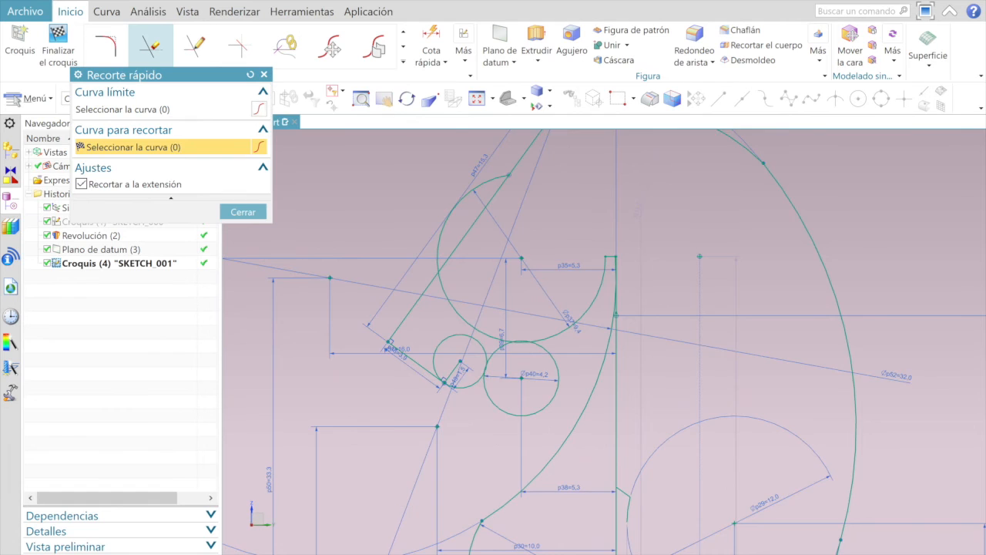
scroll(635, 327, up, 1)
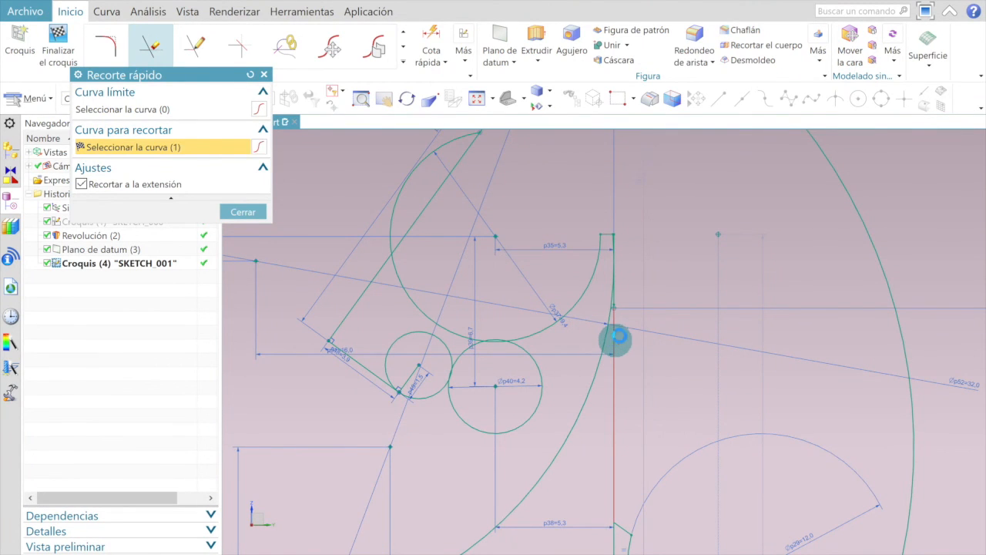
scroll(617, 291, up, 2)
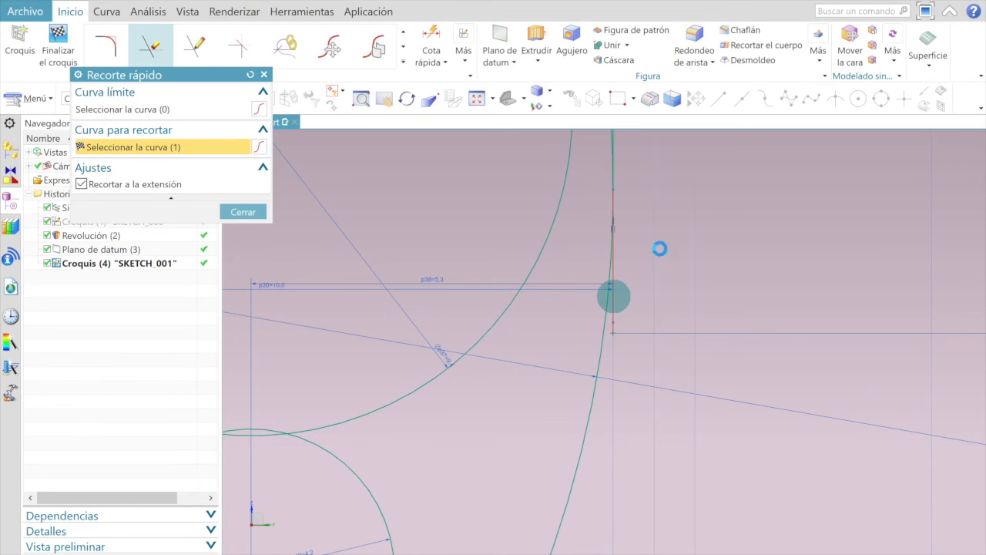
scroll(625, 175, up, 1)
scroll(628, 318, down, 1)
scroll(618, 142, up, 3)
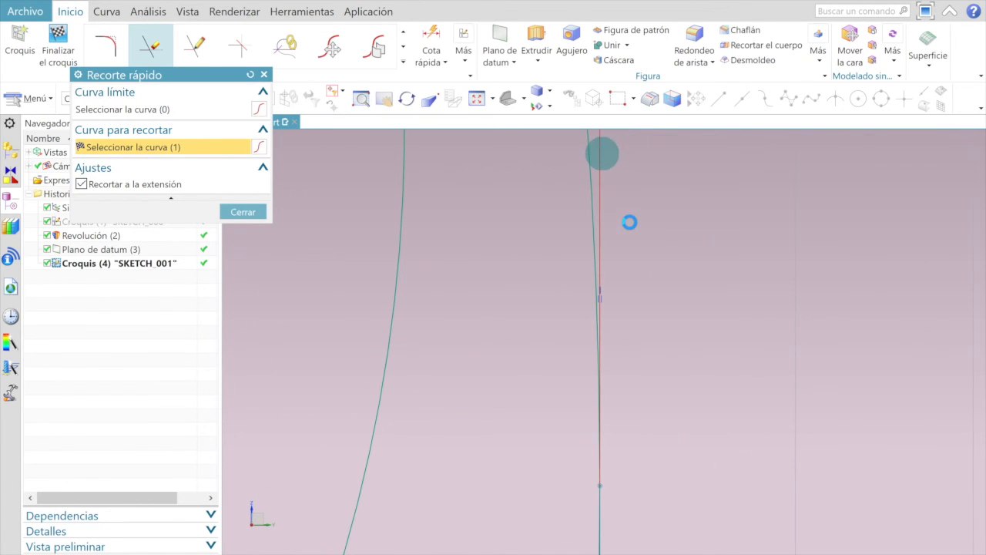
scroll(636, 236, down, 4)
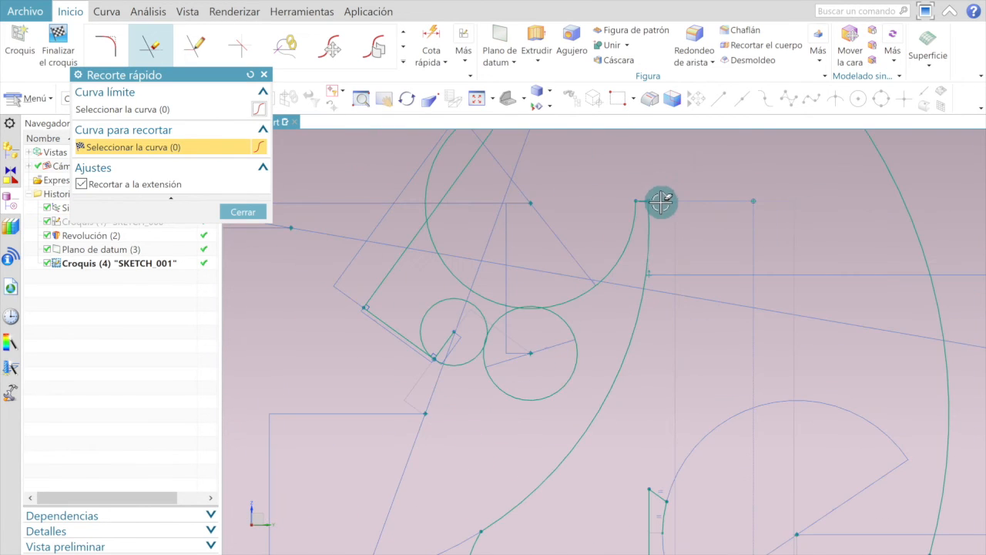
- Trim the 4.2 mm circle's lower and topmost portions and the 9.4 mm circle's arc on the muzzle side of their junction
scroll(532, 309, up, 1)
scroll(542, 308, up, 1)
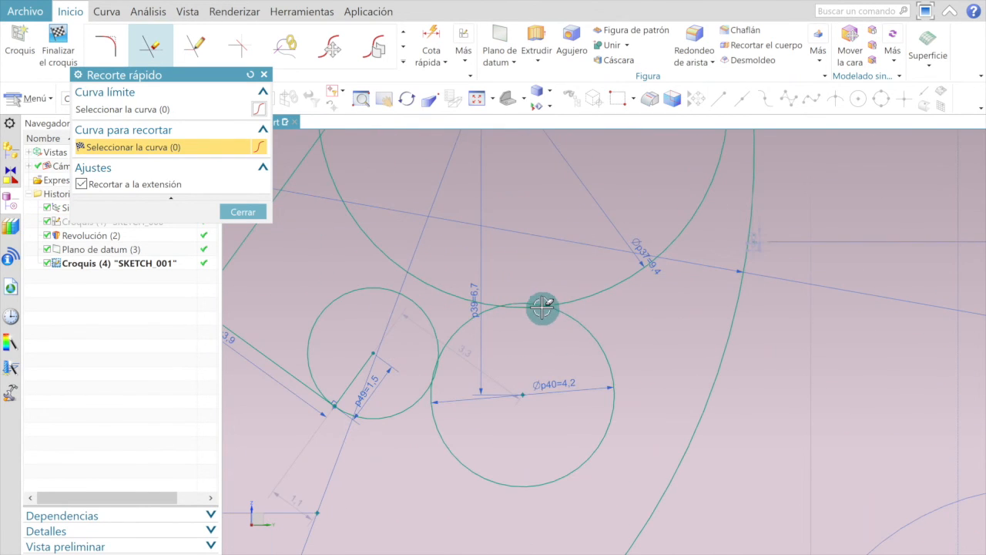
click(576, 322)
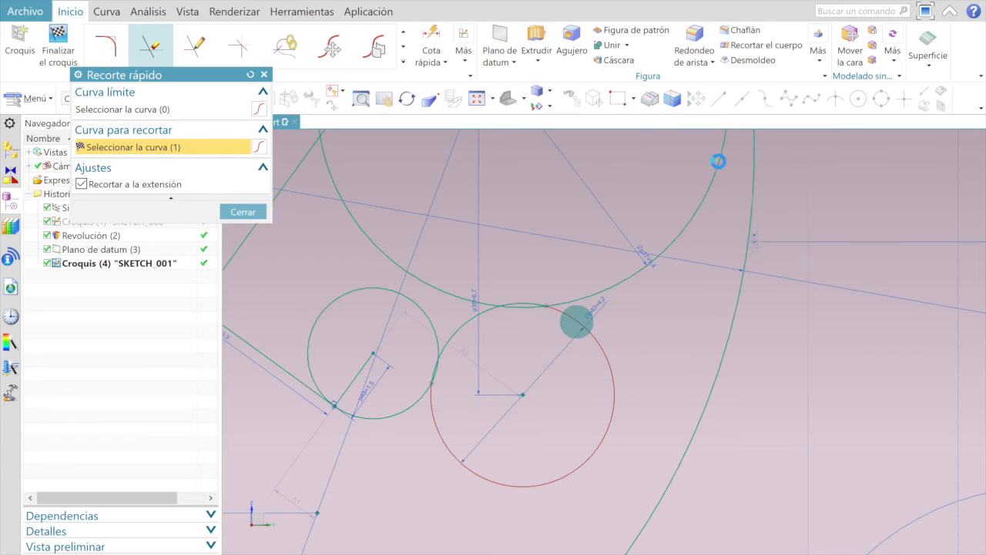
scroll(532, 314, up, 4)
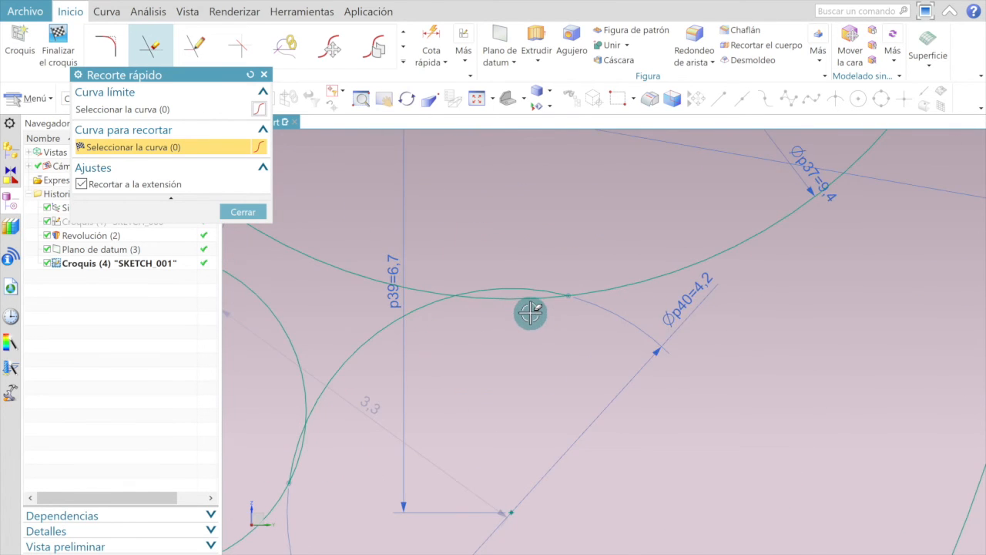
scroll(539, 306, down, 3)
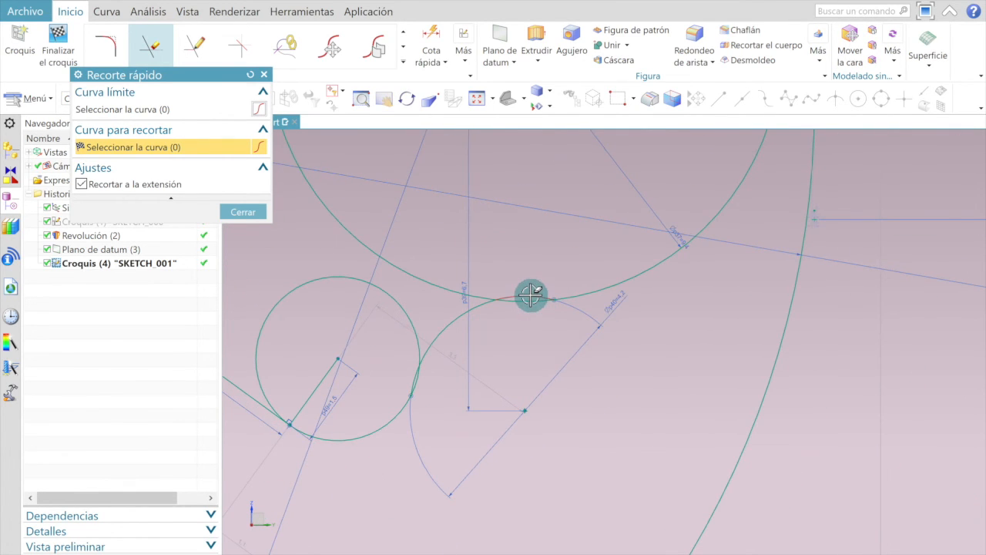
click(532, 295)
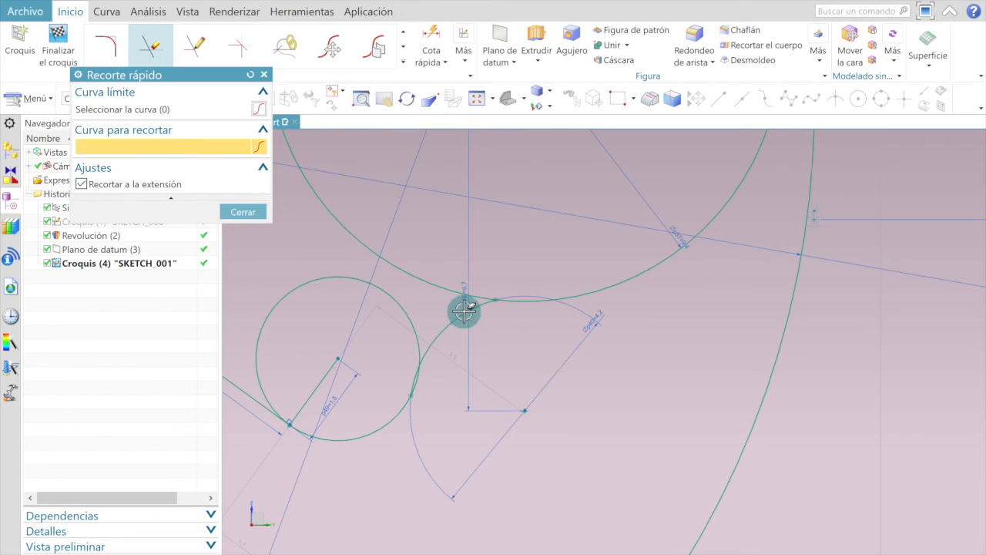
click(445, 287)
- Trim the short segment of the 3 mm muzzle circle that overlaps the 4.2 mm arc
scroll(446, 287, down, 4)
scroll(424, 324, up, 5)
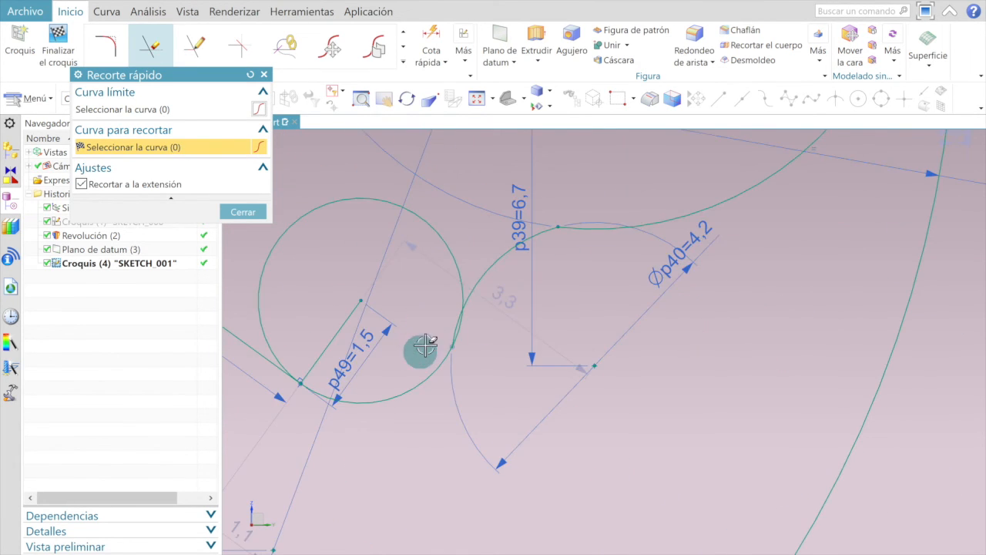
scroll(493, 284, up, 2)
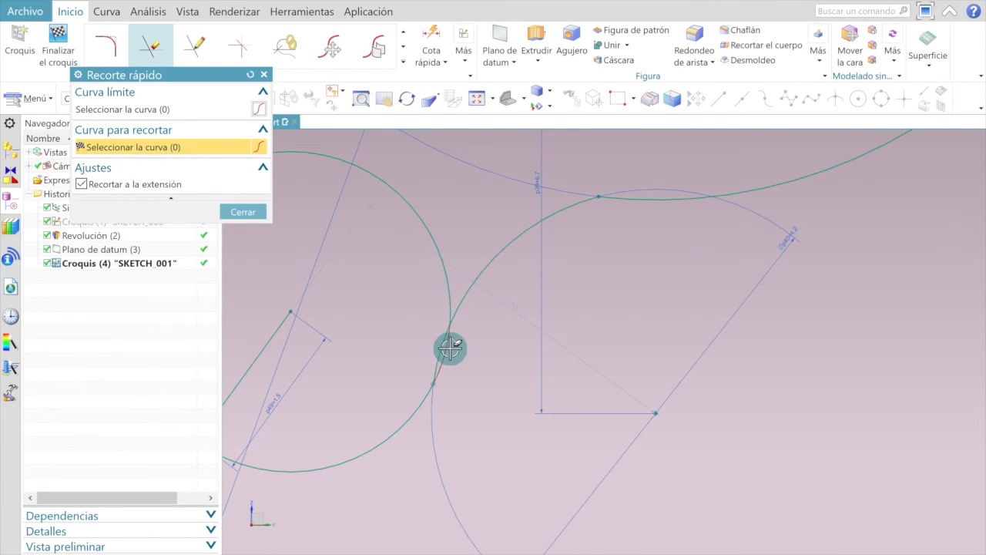
click(450, 349)
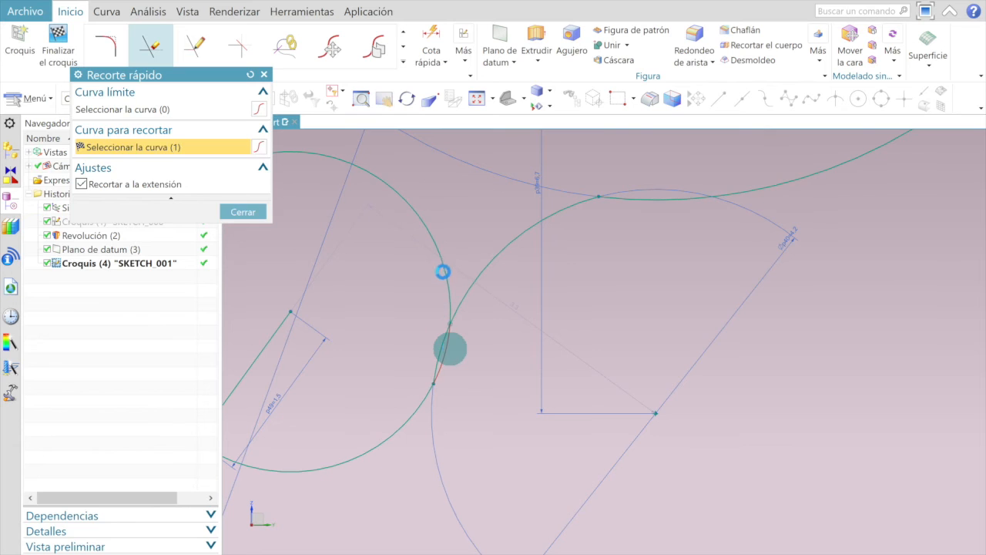
- Trim the 3 mm muzzle circle's inner arc and remove the 1.5 mm line from its centre
scroll(442, 263, down, 1)
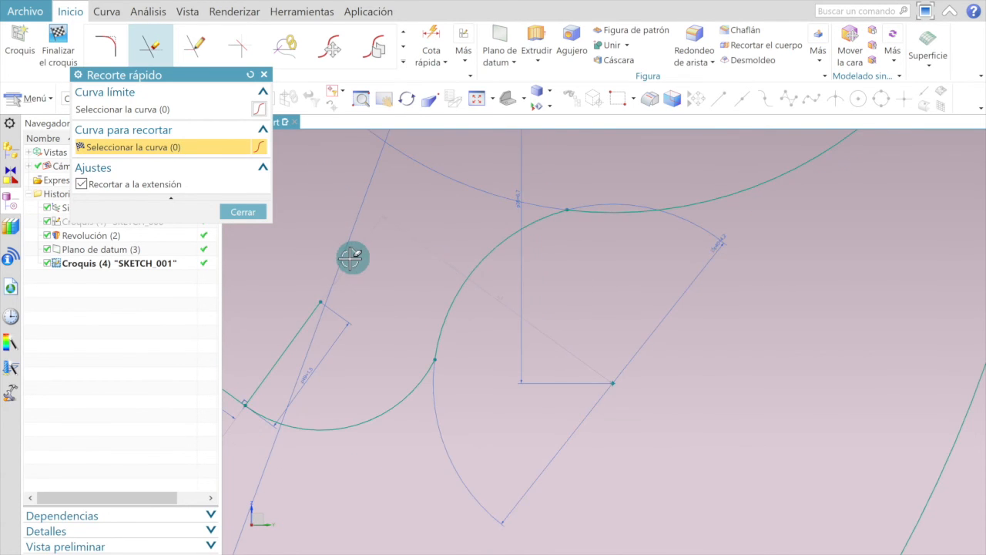
scroll(353, 257, down, 1)
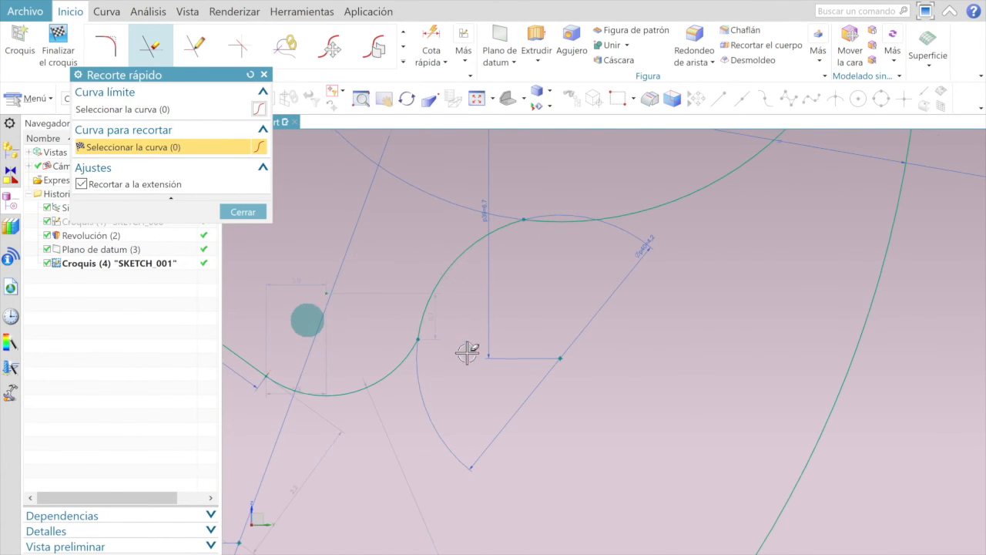
scroll(465, 351, down, 2)
scroll(463, 265, down, 2)
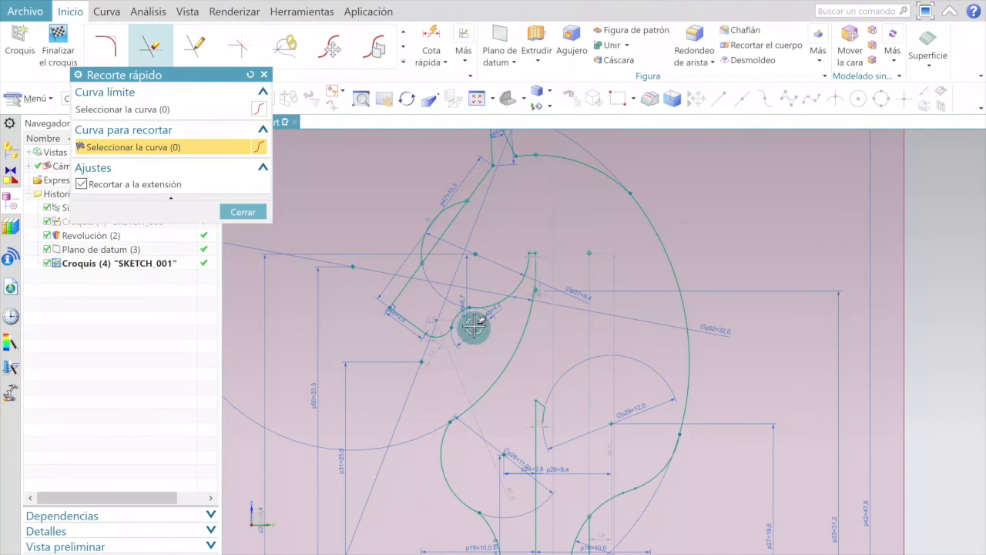
- Trim the 9.4 mm circle's arc that bulges outside the 15.3 mm slanted face line
scroll(484, 289, up, 3)
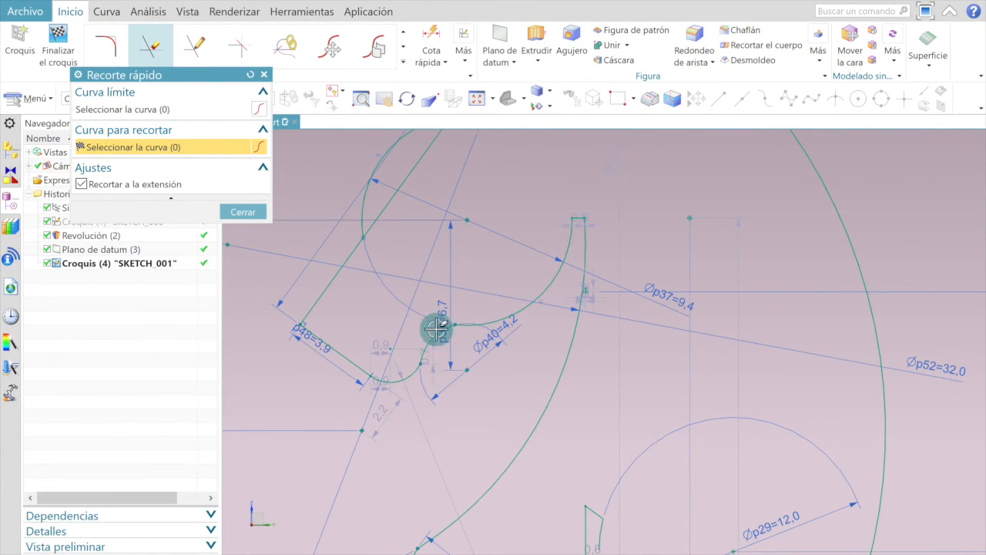
scroll(360, 207, down, 1)
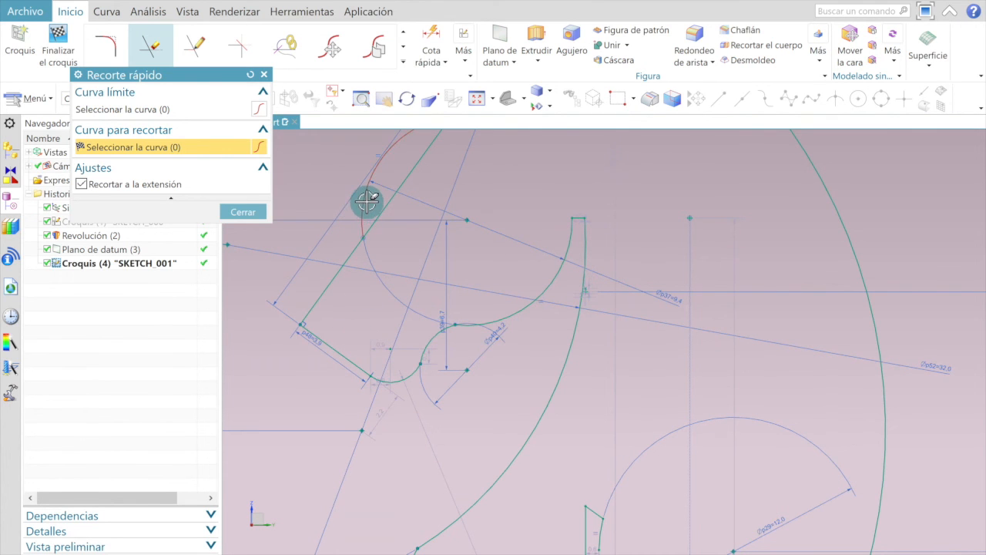
scroll(364, 224, down, 3)
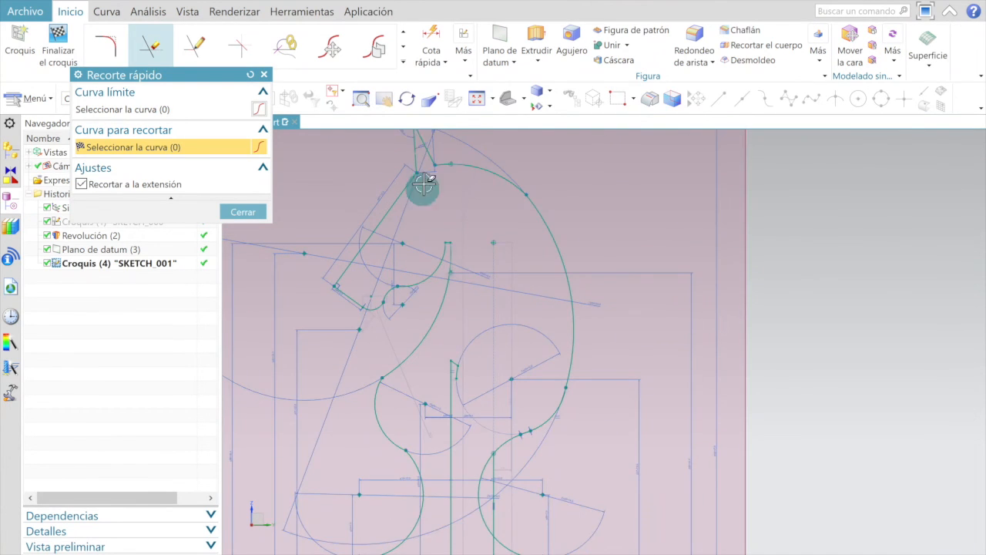
scroll(406, 164, up, 3)
scroll(407, 149, down, 3)
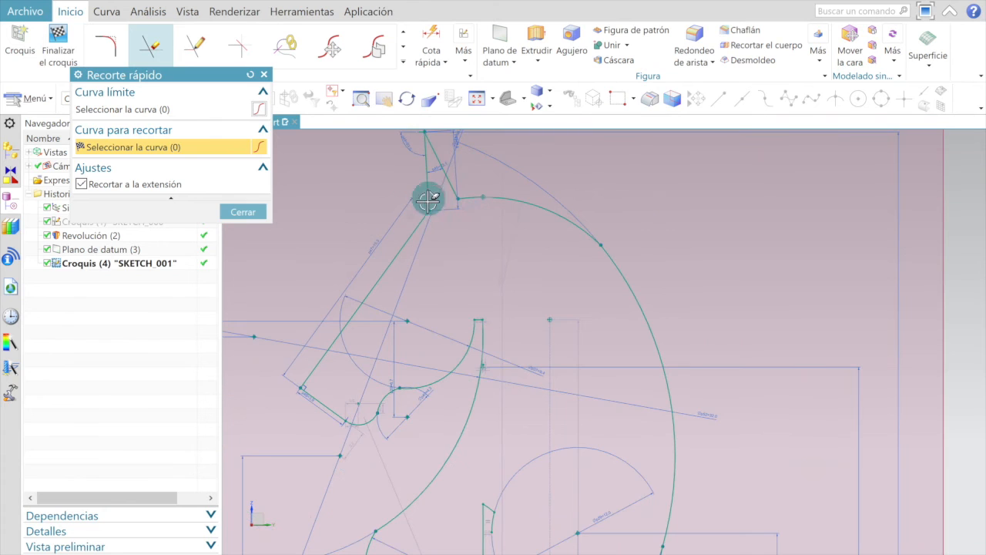
- Inspect the knight's outline around the ear, the back and the rear foot for untrimmed leftovers
scroll(421, 143, down, 1)
scroll(425, 154, up, 4)
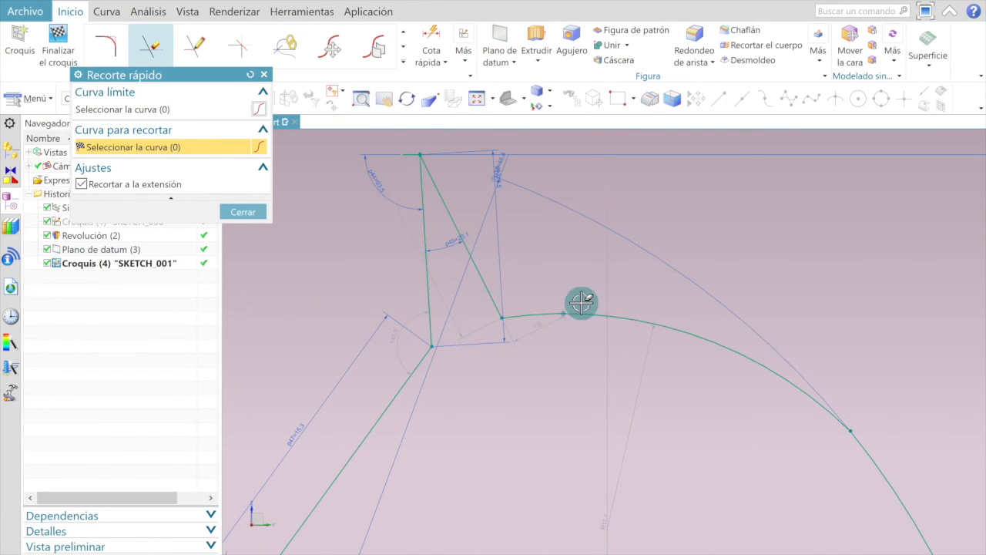
scroll(643, 309, down, 4)
scroll(675, 360, up, 6)
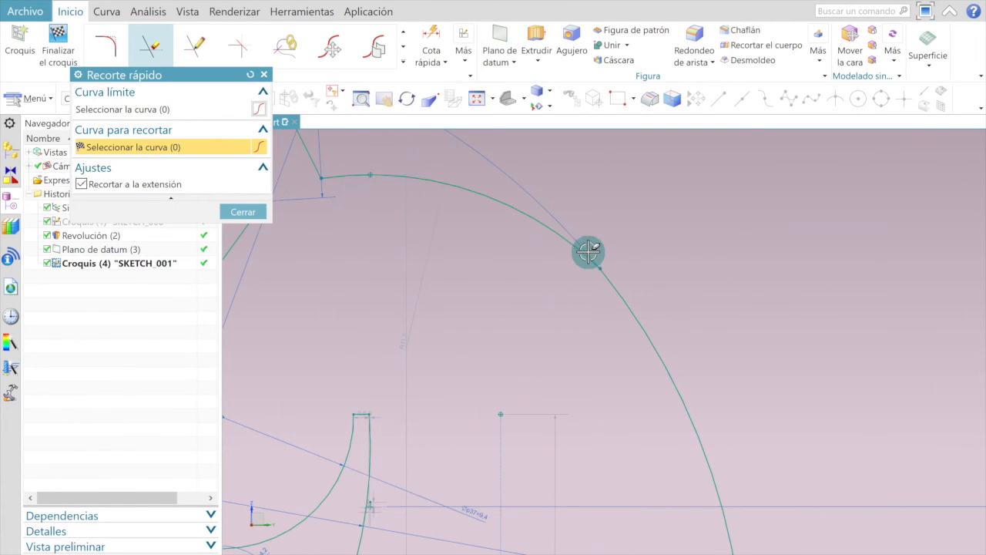
scroll(609, 275, down, 5)
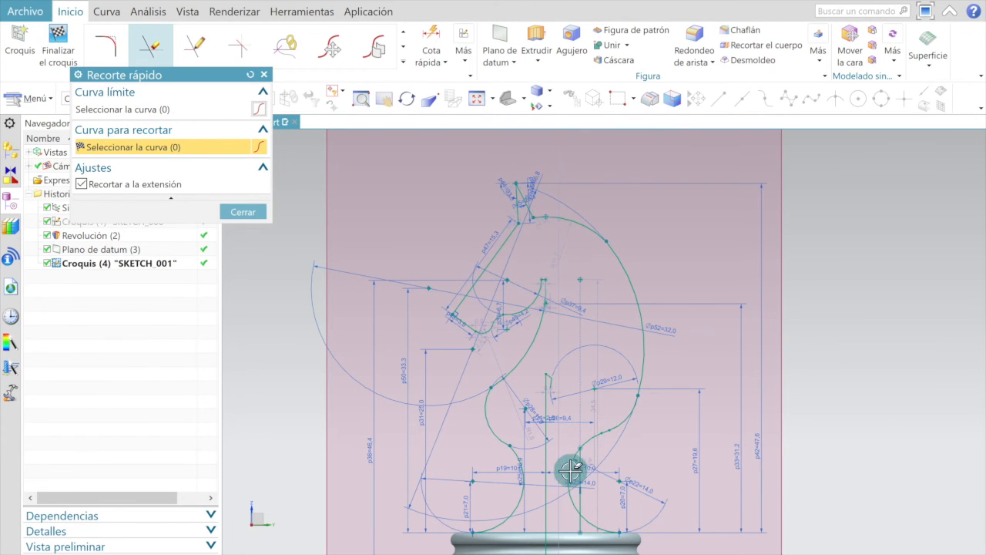
scroll(612, 534, up, 5)
scroll(593, 541, up, 1)
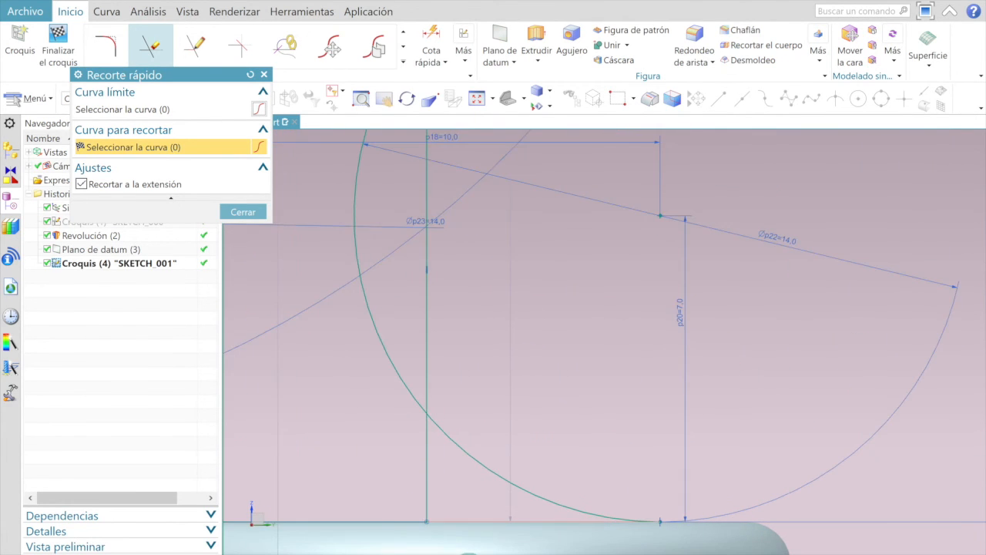
- Trim the vertical helper line crossing the rear 14 mm circle, the centre line above the base, and the short slanted segment at its top
scroll(525, 490, down, 5)
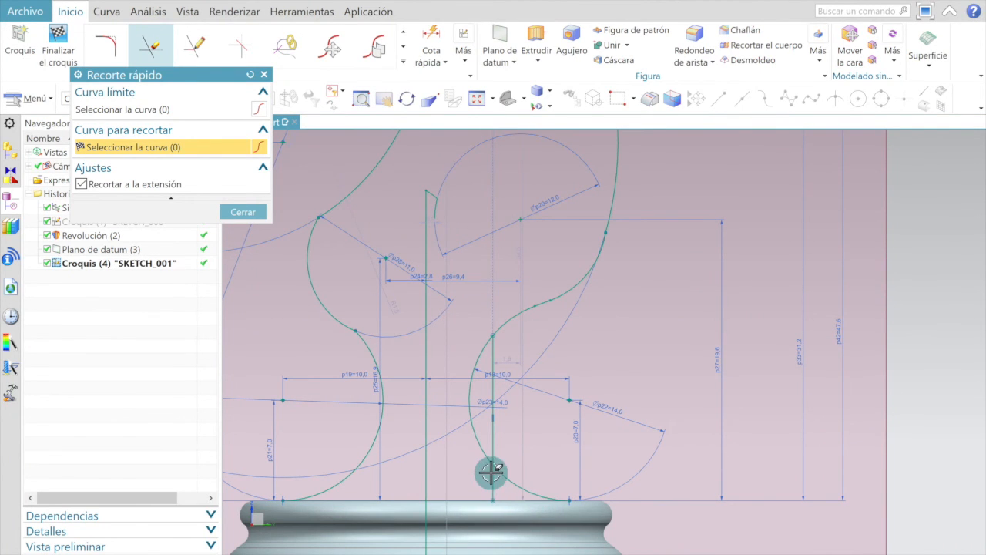
click(493, 468)
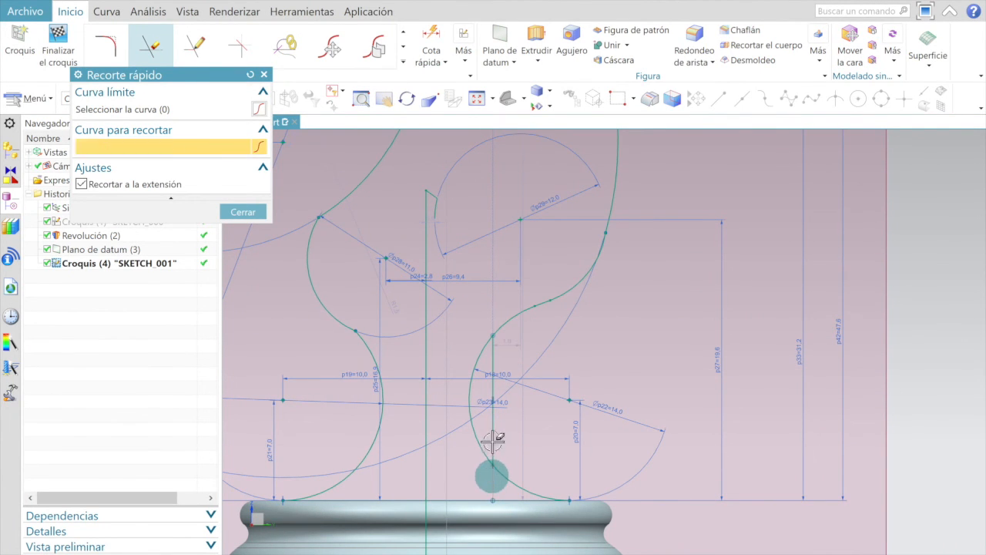
click(488, 352)
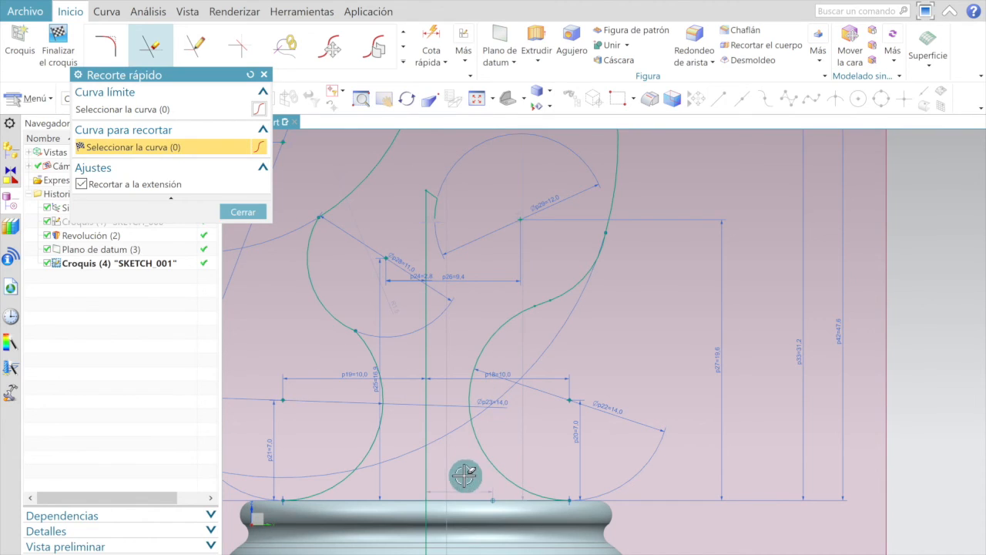
click(426, 455)
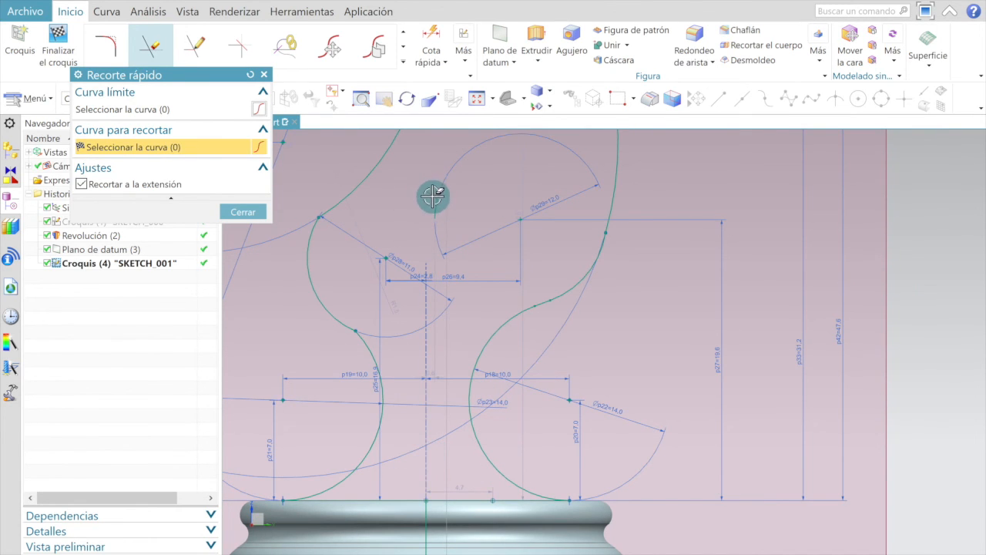
scroll(433, 216, down, 2)
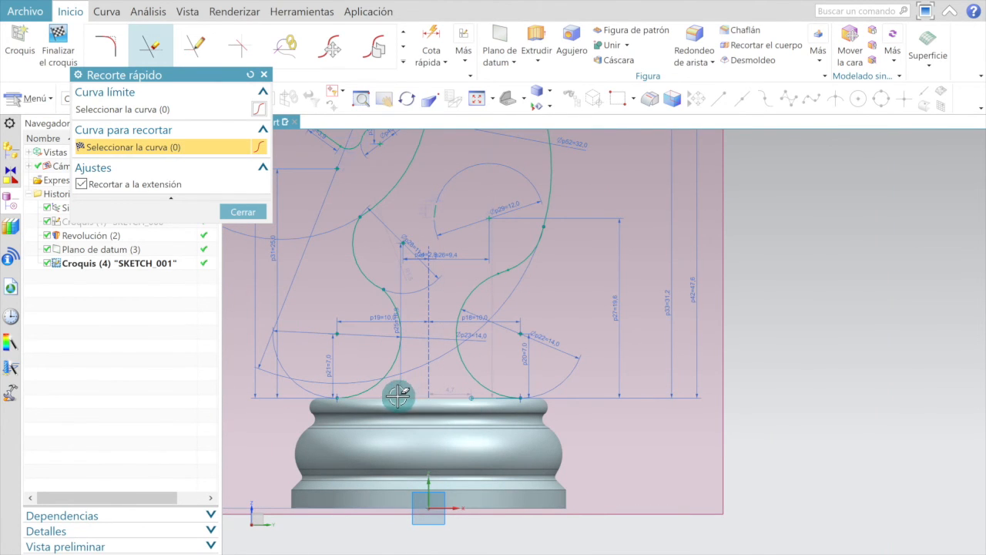
- Examine the bottom line, the chest and the neck junctions of the outline for leftover or overlapping curves
scroll(398, 396, up, 3)
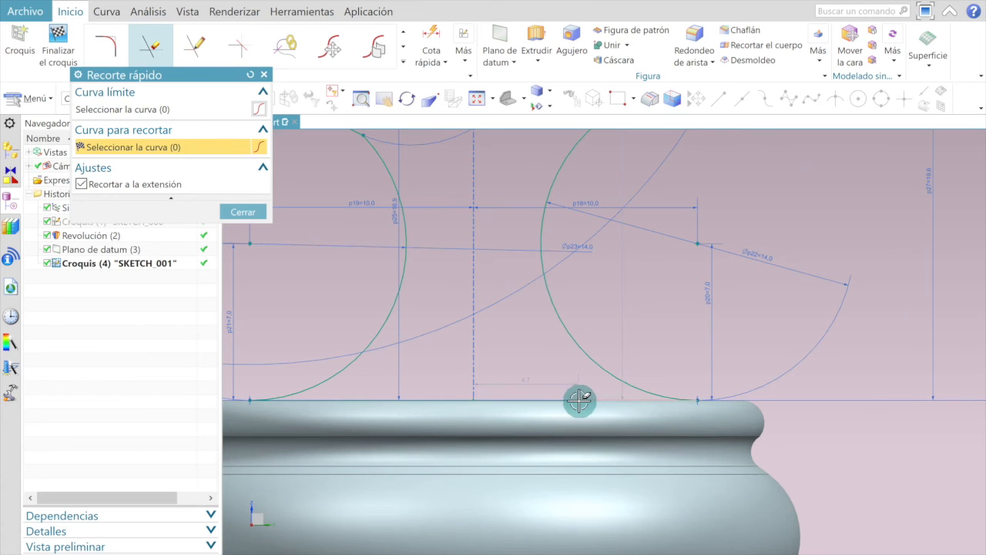
scroll(357, 397, down, 2)
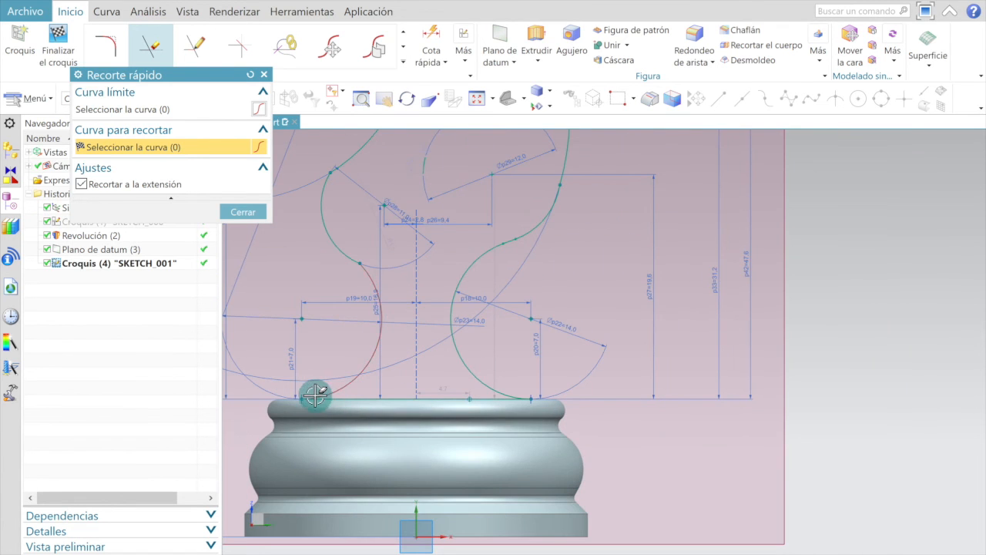
scroll(347, 285, up, 4)
scroll(365, 365, down, 3)
scroll(352, 223, up, 2)
scroll(350, 224, down, 4)
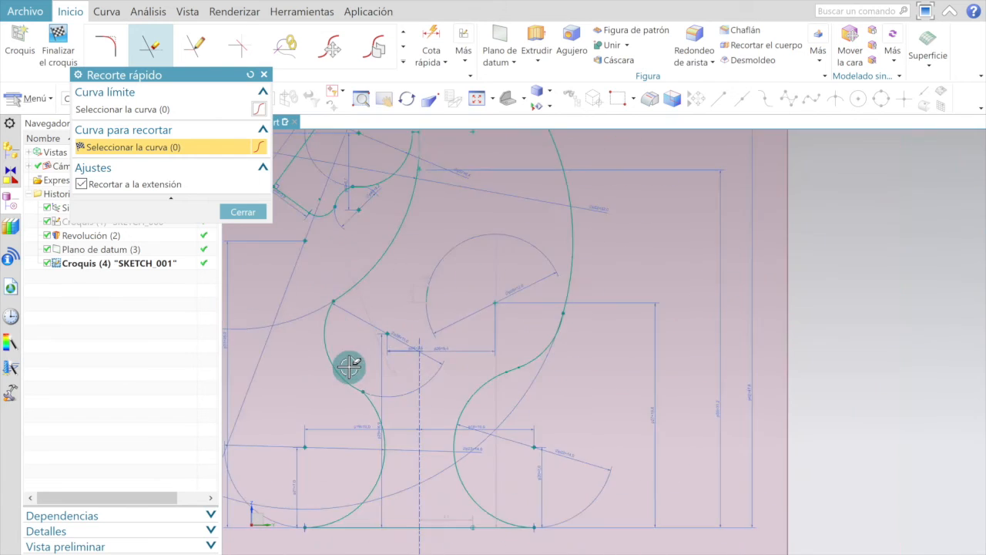
scroll(378, 309, up, 3)
scroll(361, 324, up, 1)
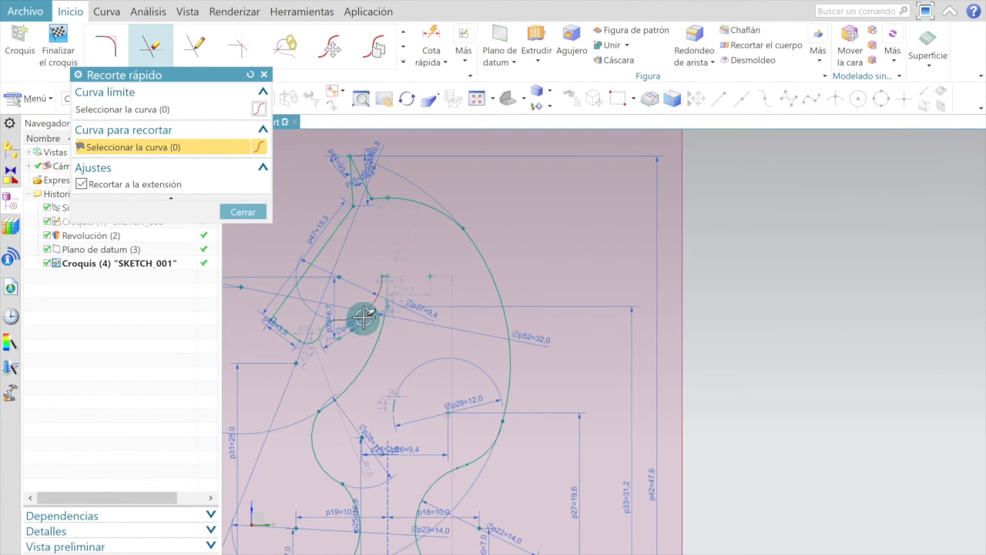
scroll(384, 271, up, 3)
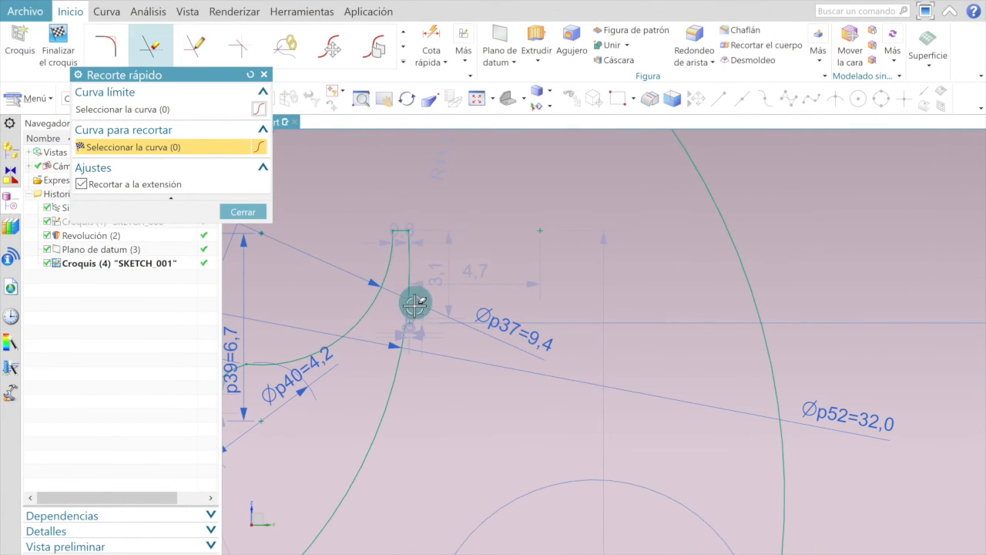
scroll(365, 333, down, 5)
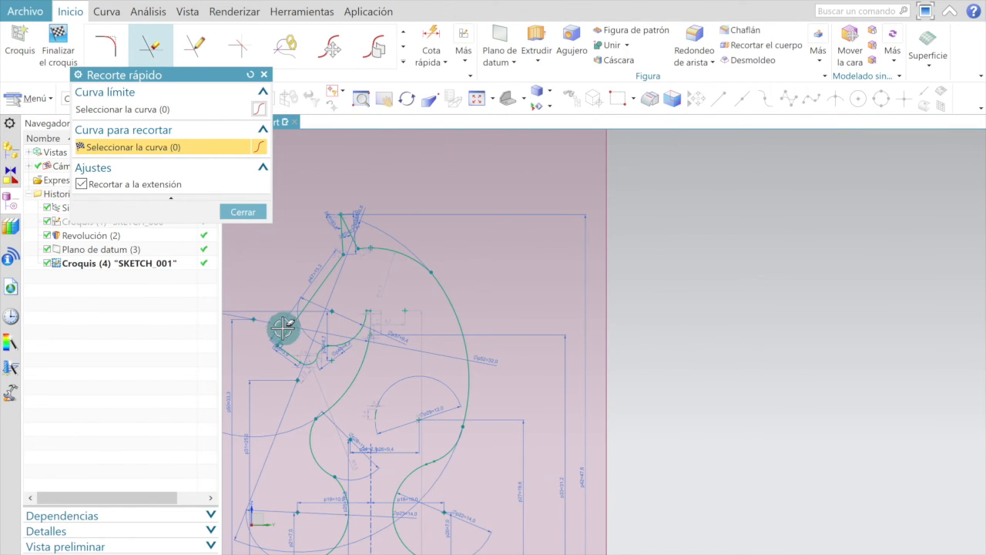
scroll(259, 318, down, 3)
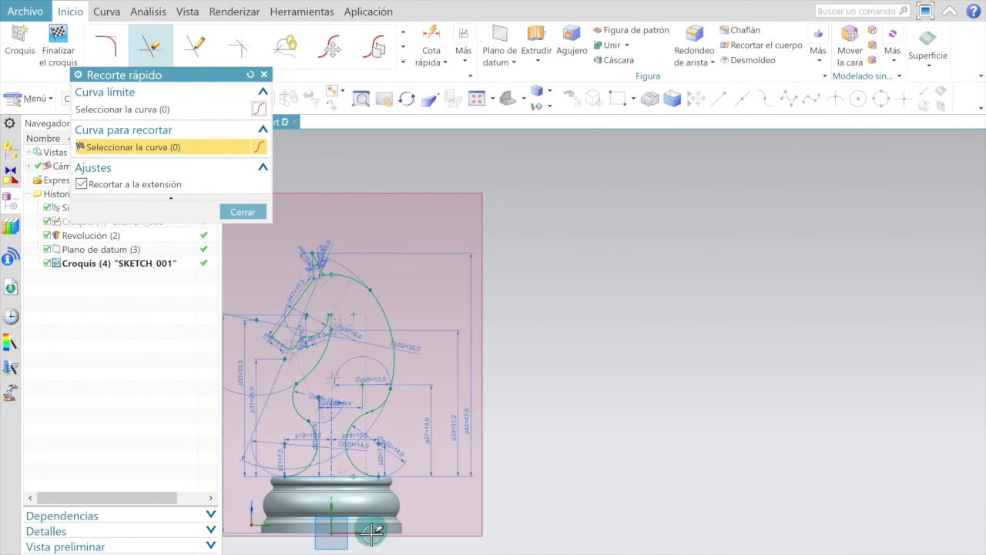
- Trim the leftover short arc of the 12 mm circle inside the knight's body
scroll(373, 533, up, 4)
scroll(535, 326, up, 2)
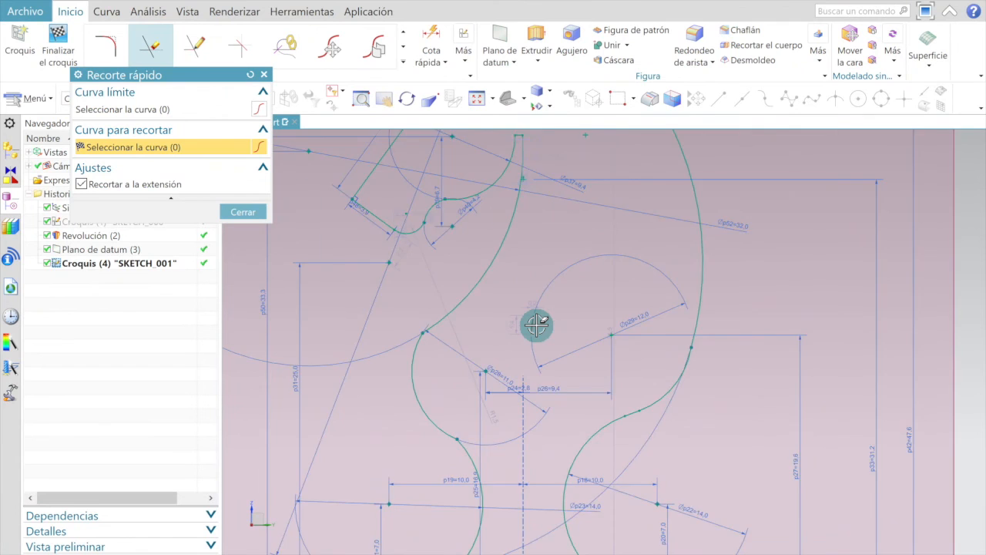
scroll(535, 329, down, 2)
scroll(558, 343, up, 2)
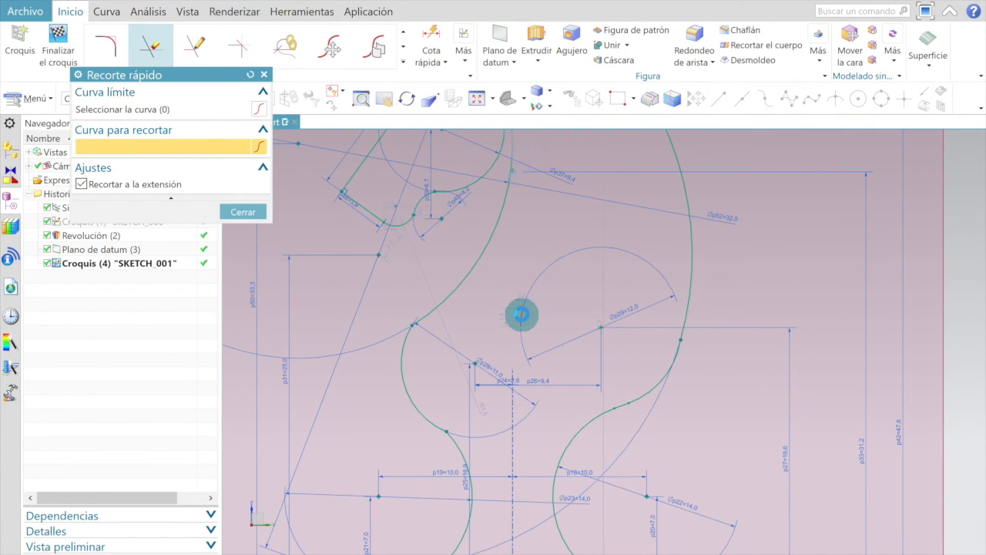
scroll(609, 309, down, 3)
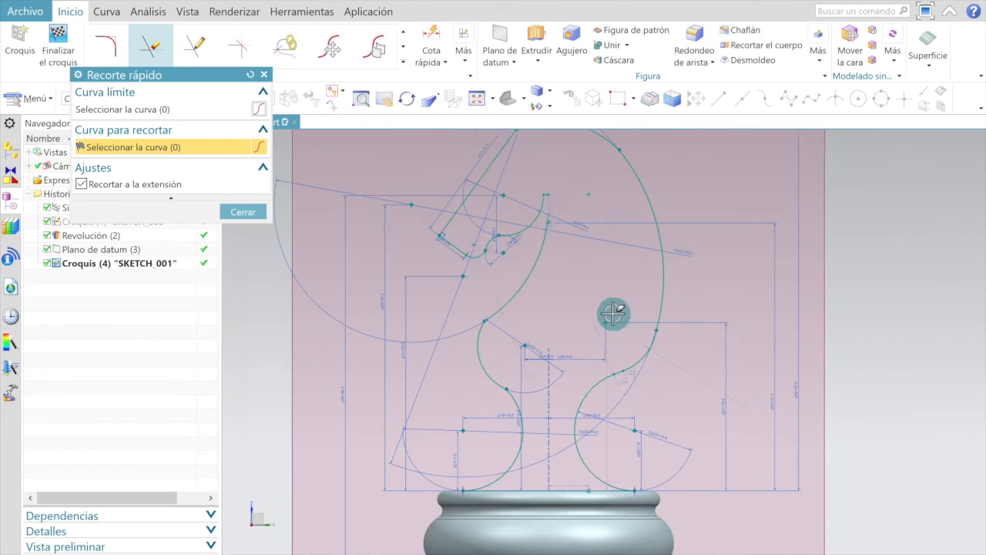
- Check the trimmed outline once more at the feet, the ear and the junction along the back
scroll(590, 436, up, 1)
scroll(619, 486, up, 4)
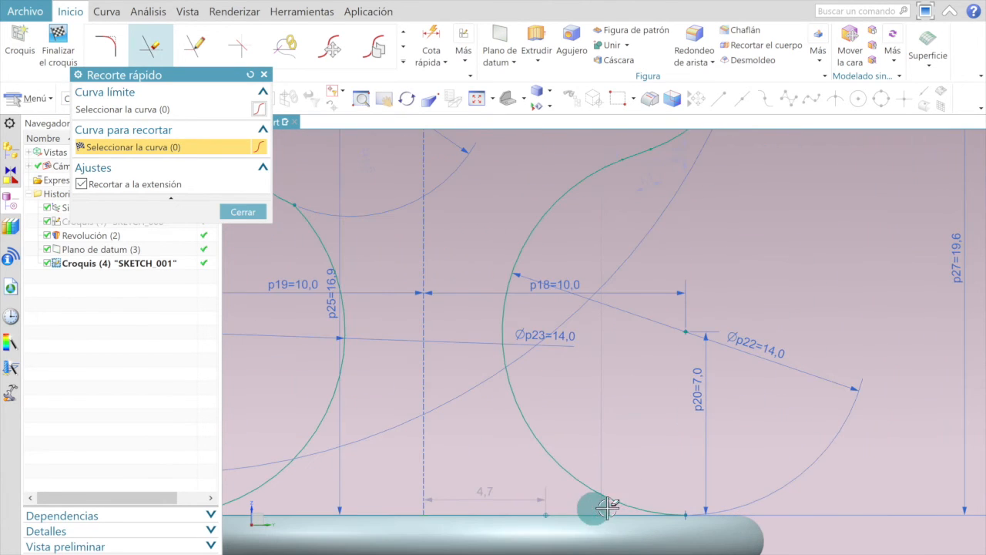
scroll(563, 506, down, 2)
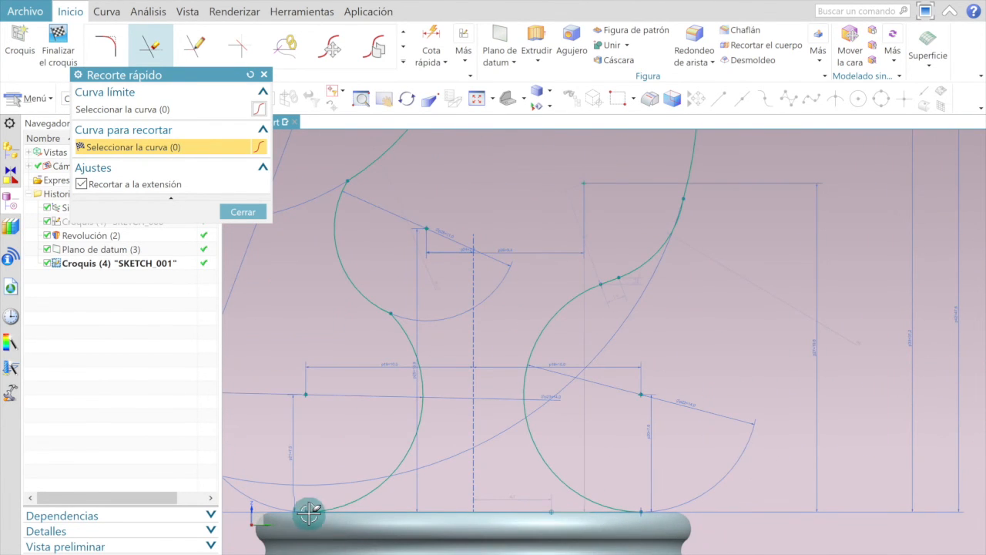
scroll(434, 374, down, 3)
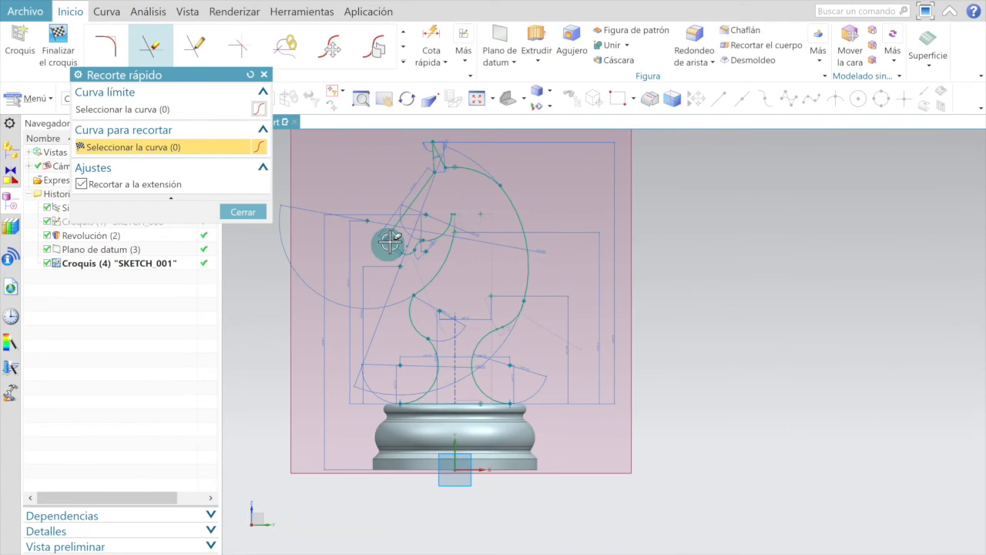
scroll(424, 194, up, 4)
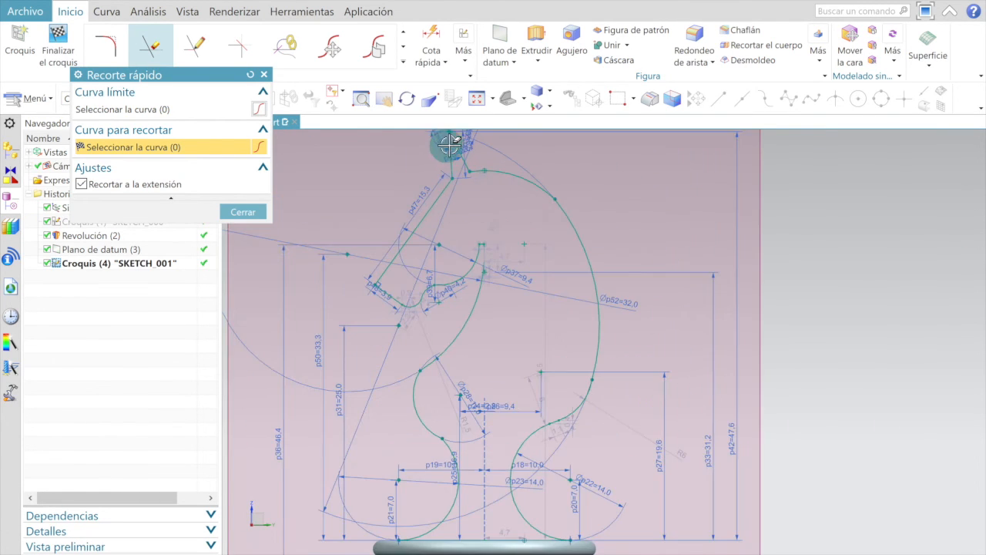
scroll(466, 152, up, 1)
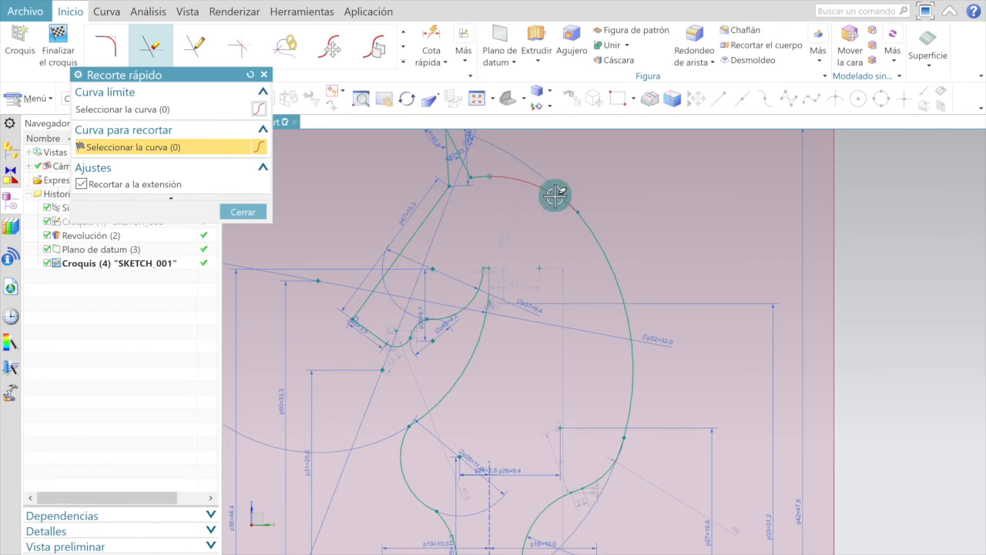
scroll(559, 195, up, 4)
- End the Quick Trim command and finish the knight profile sketch
scroll(575, 207, down, 6)
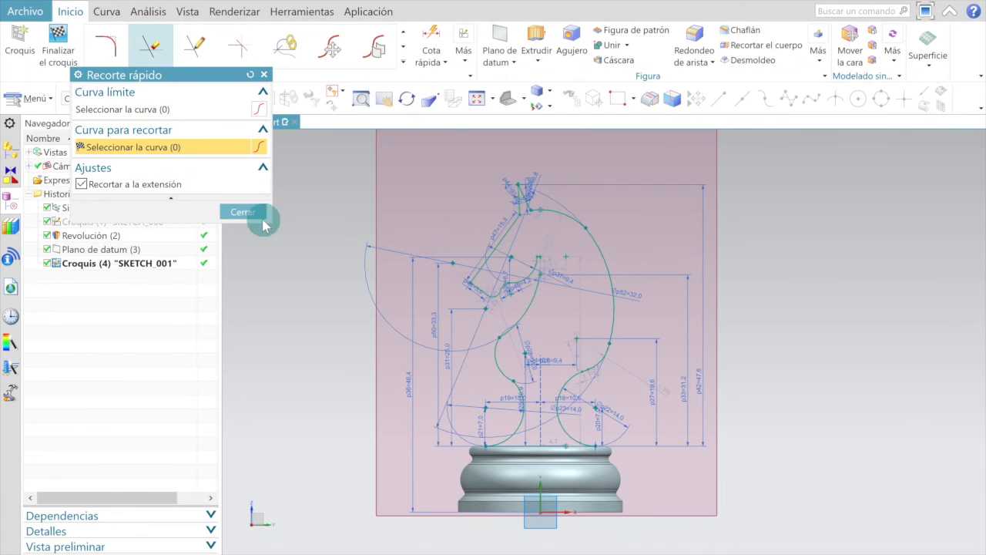
click(263, 221)
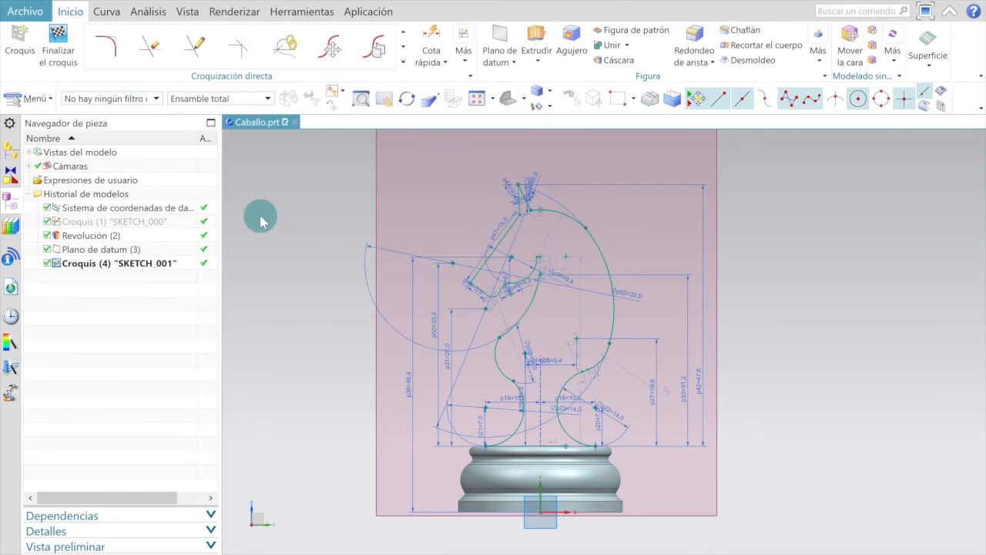
click(60, 37)
- Switch to the PDF drawing and examine the top view's width dimension and the knight's profile in the front view
scroll(379, 374, up, 3)
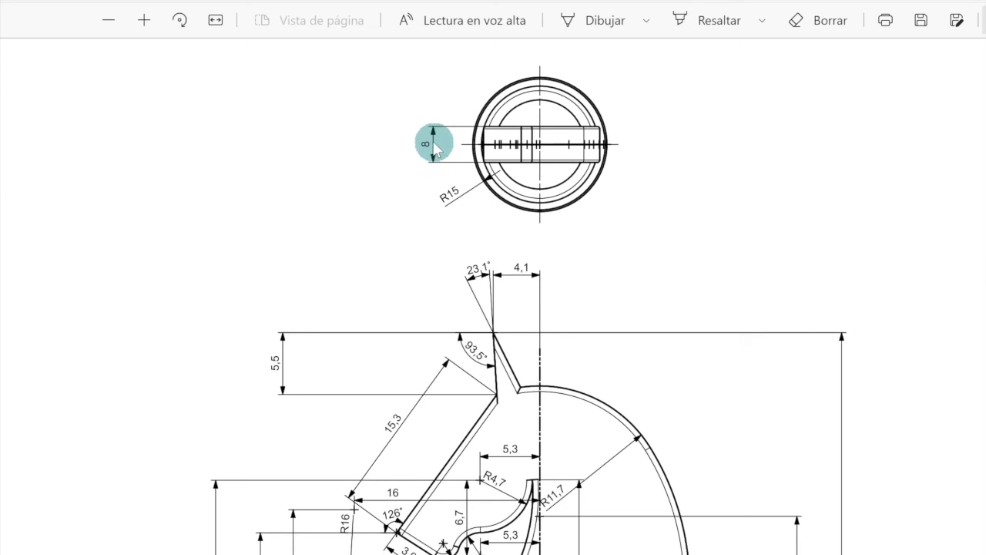
scroll(465, 219, down, 5)
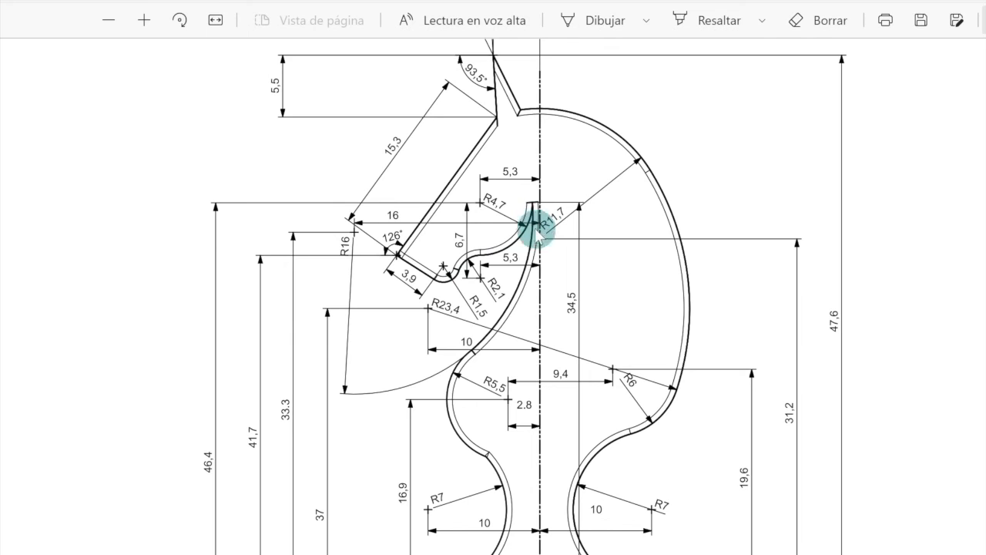
- Examine the knight's front-view profile from the base to the ear tip in the drawing, and return to the NX model
scroll(494, 460, down, 2)
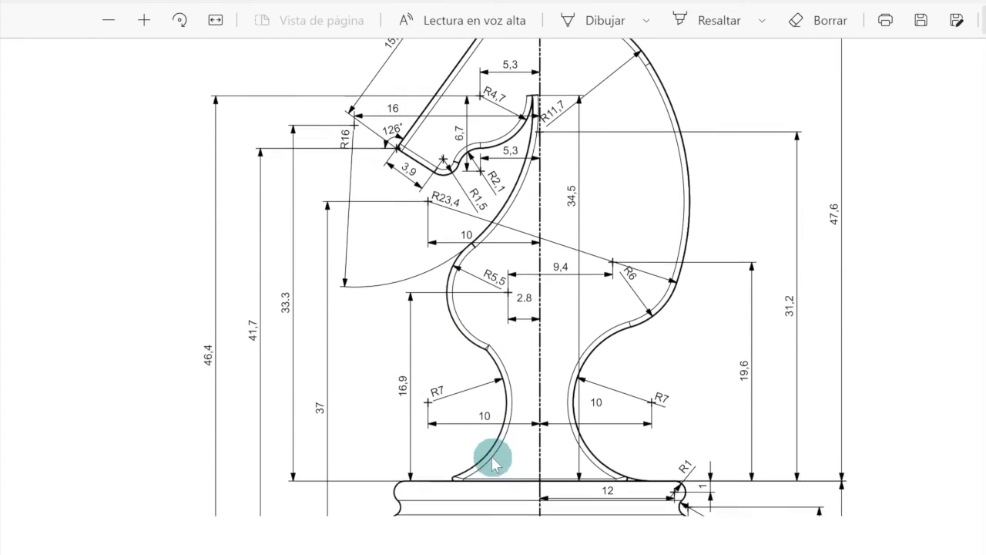
scroll(647, 343, up, 2)
scroll(648, 343, up, 2)
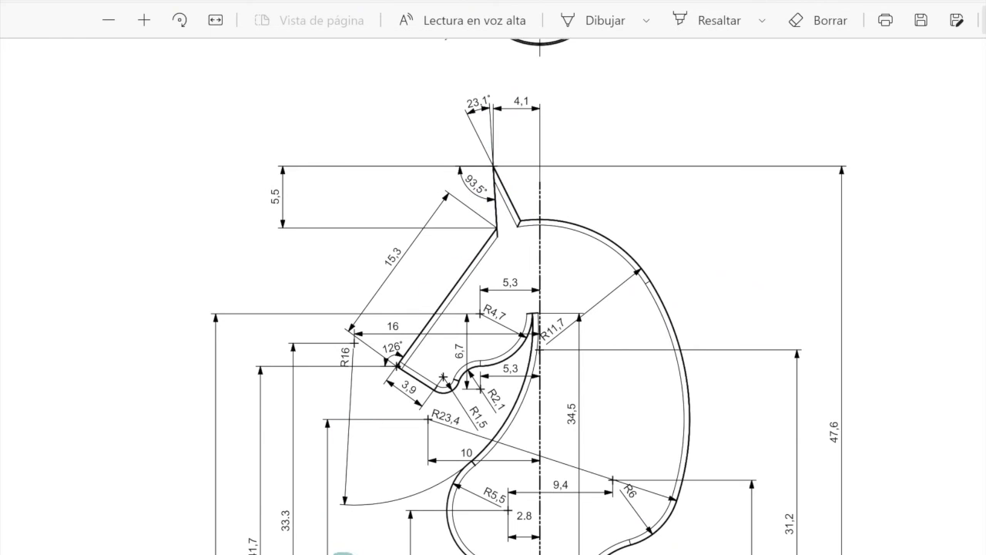
click(343, 554)
- Start an Extrude with the curve rule set to tangent curves (Curvas tangentes) and select the two lower front arcs above the base
click(250, 39)
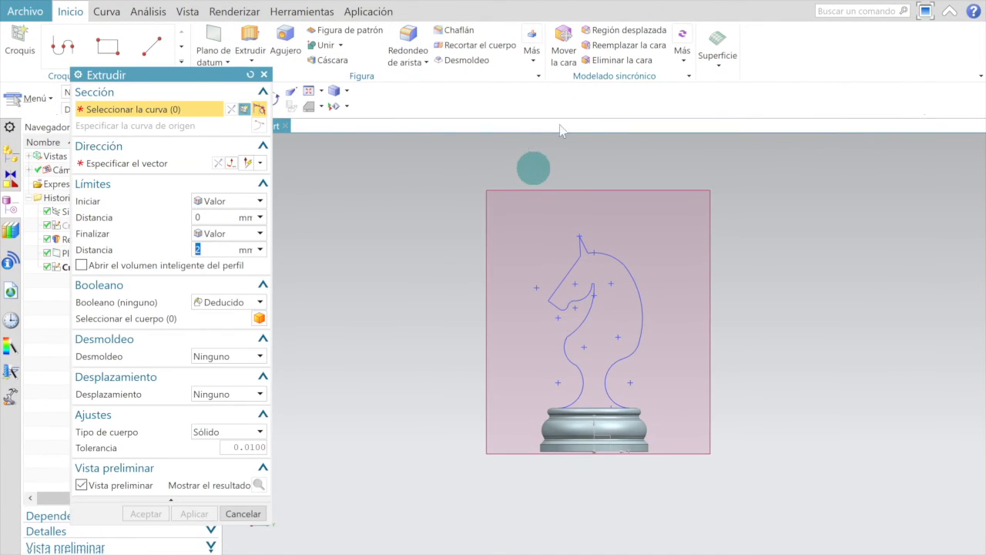
click(582, 101)
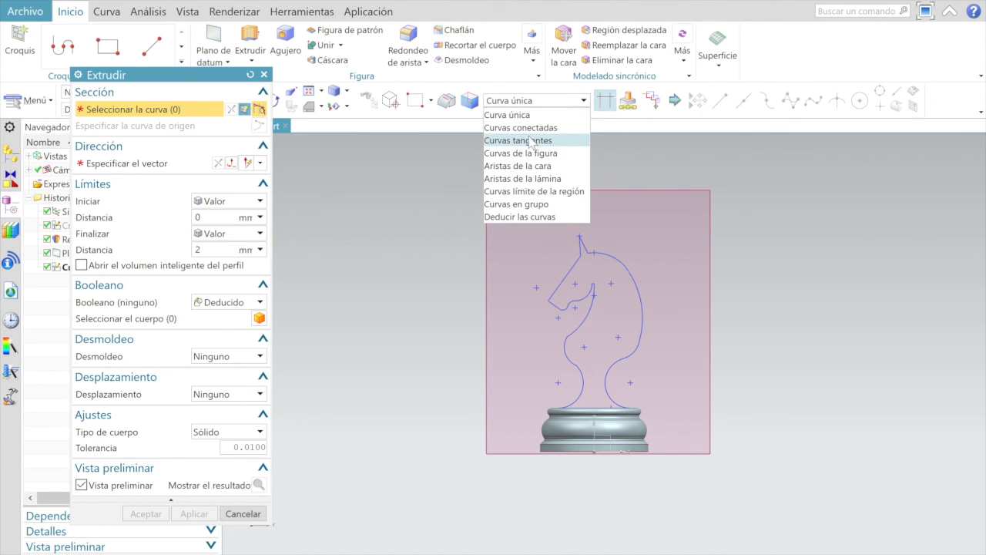
click(518, 140)
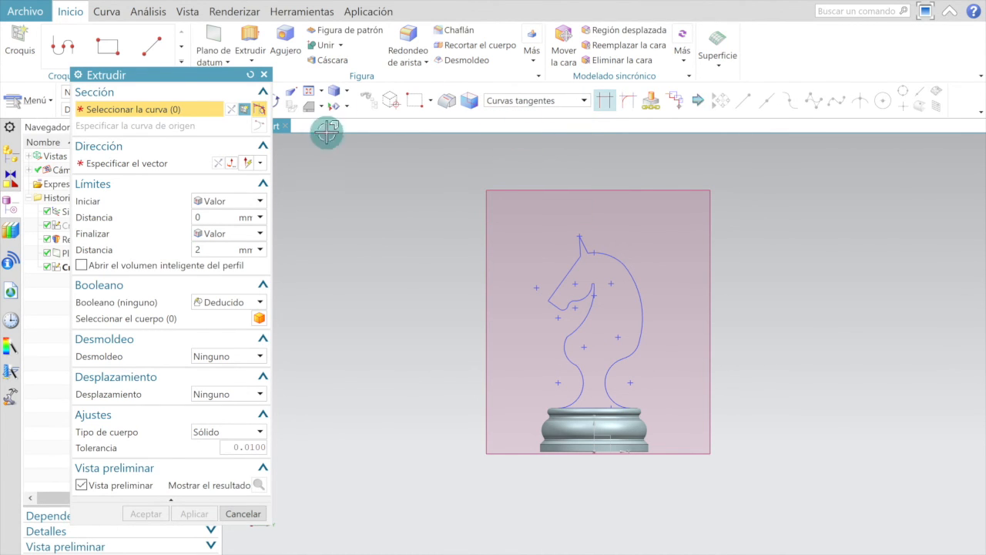
click(324, 108)
click(357, 132)
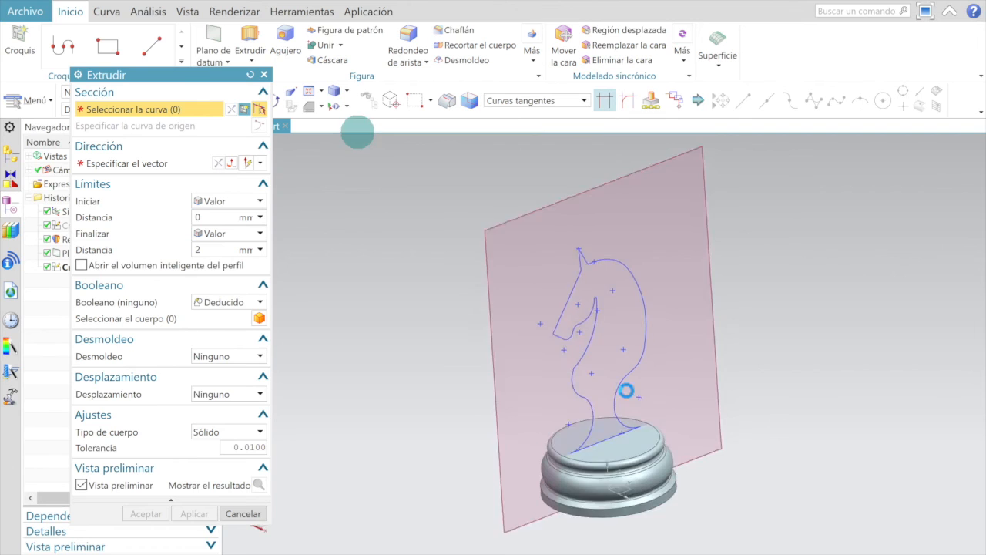
scroll(588, 430, up, 7)
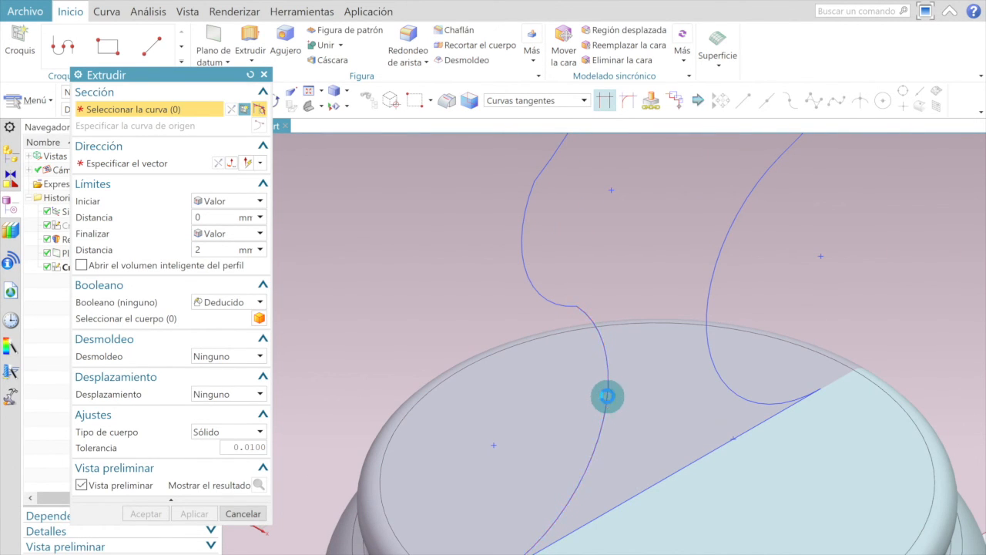
click(608, 395)
click(569, 304)
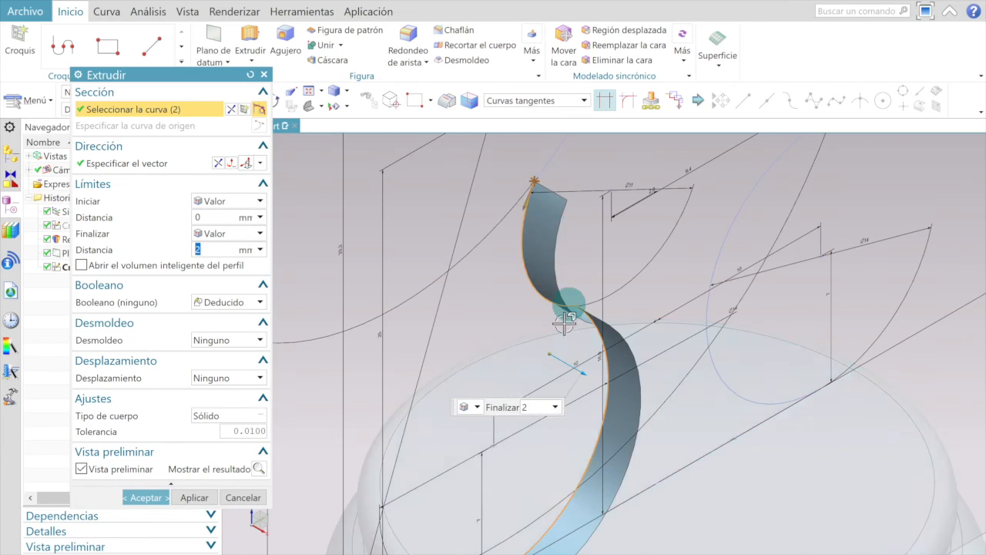
- Add the long throat arc, the short line at its upper end and the large arc under the jaw to the extrusion section
scroll(597, 269, down, 3)
scroll(577, 249, up, 3)
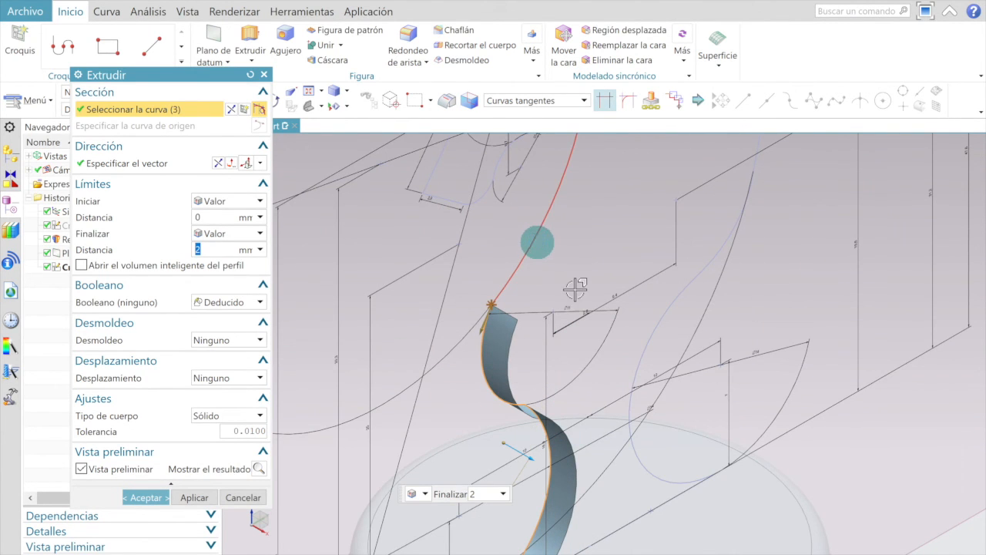
scroll(574, 285, down, 3)
middle_drag(574, 286, 568, 203)
scroll(566, 231, up, 5)
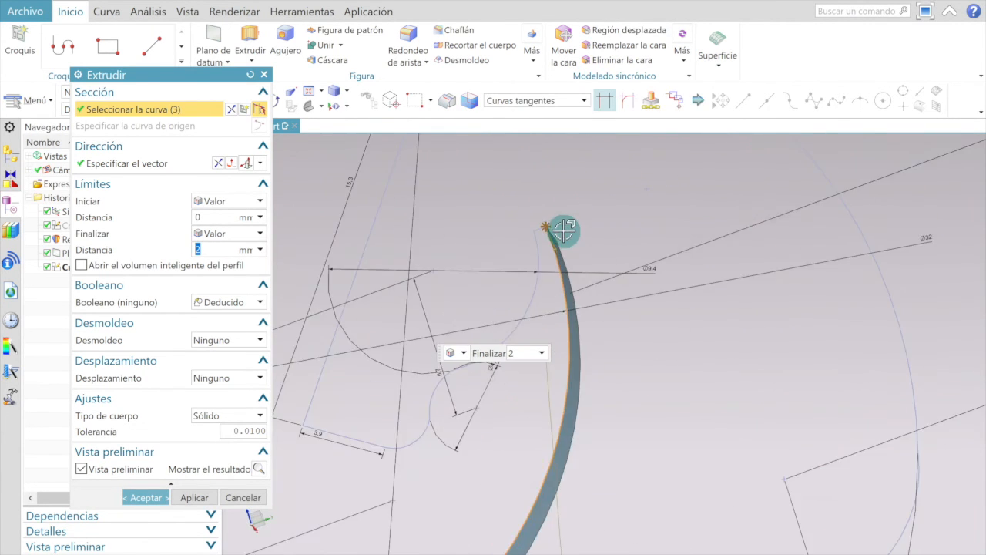
scroll(566, 230, up, 2)
click(524, 226)
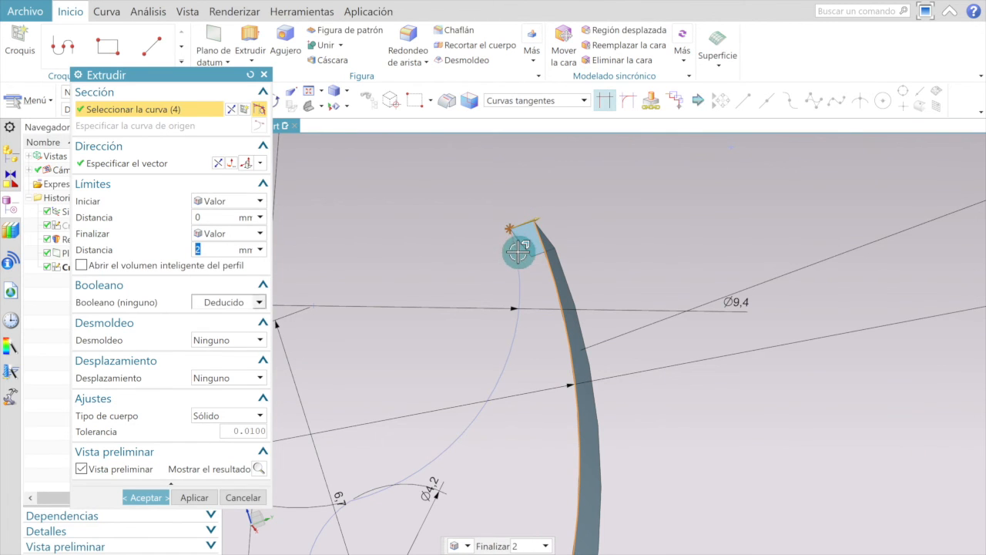
click(518, 251)
- Add the chin arcs, the muzzle line and the straight 15.3 mm face line to the extrusion section
scroll(518, 337, down, 4)
scroll(440, 406, up, 3)
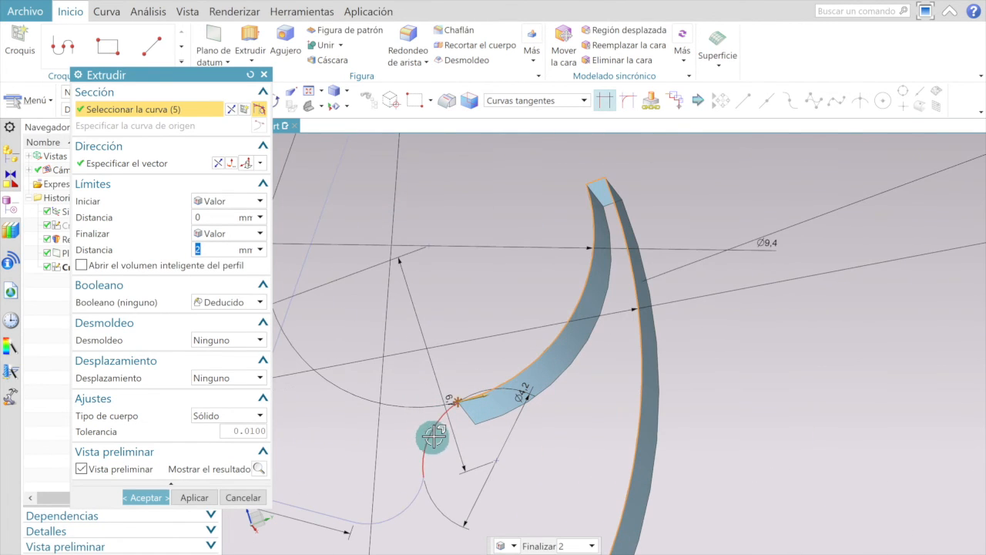
click(434, 437)
click(419, 496)
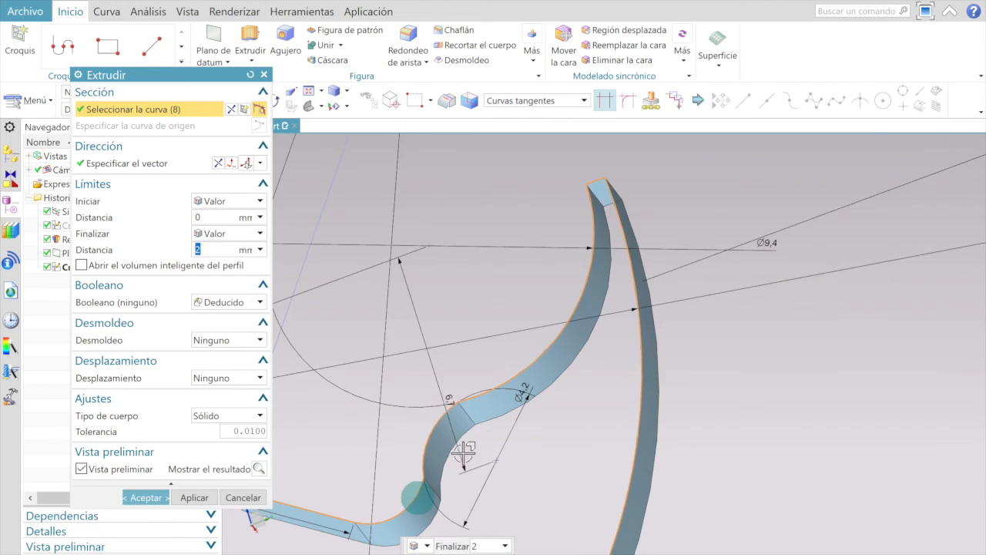
scroll(488, 443, down, 4)
scroll(351, 416, up, 2)
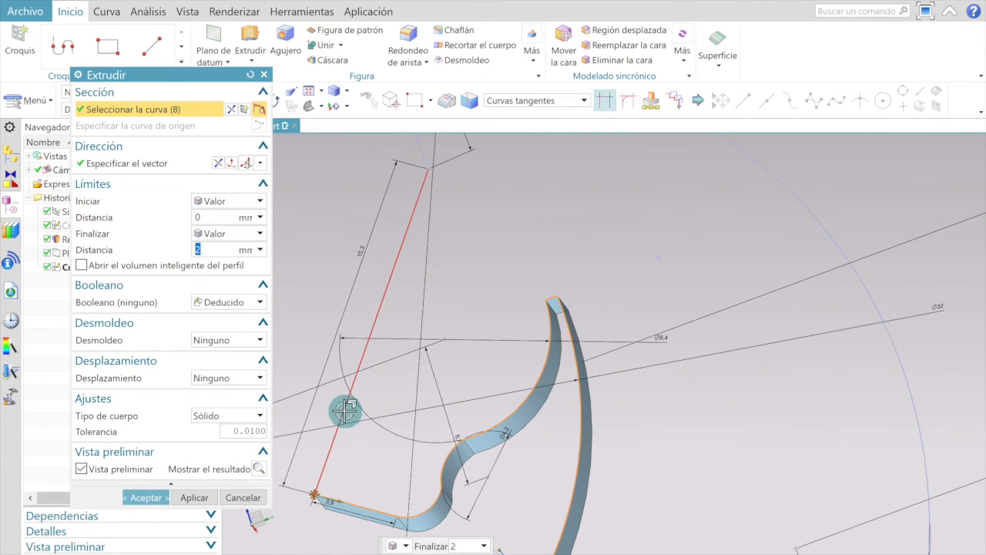
scroll(408, 451, down, 4)
scroll(416, 200, up, 4)
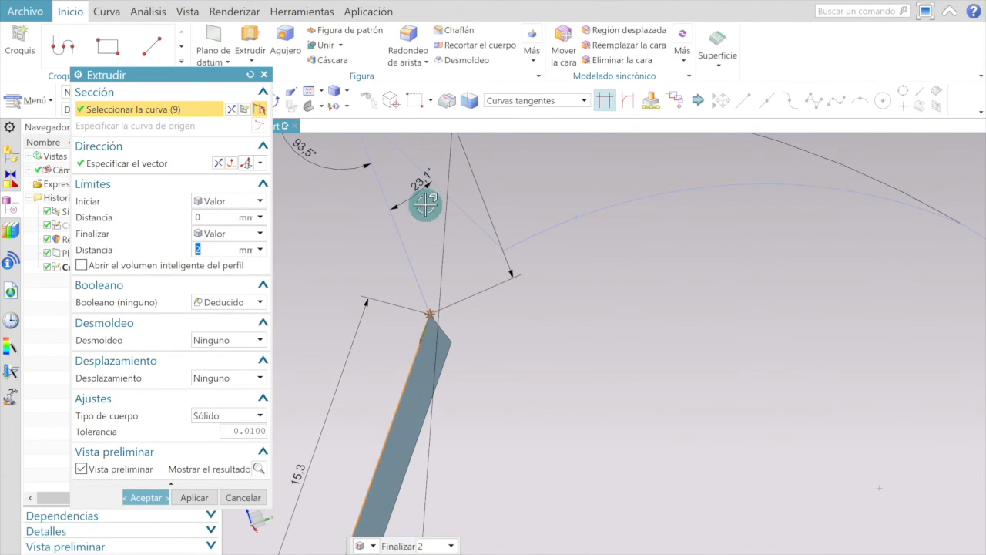
- Add both ear lines, the arc over the head and the long back arc to the extrusion section
click(406, 247)
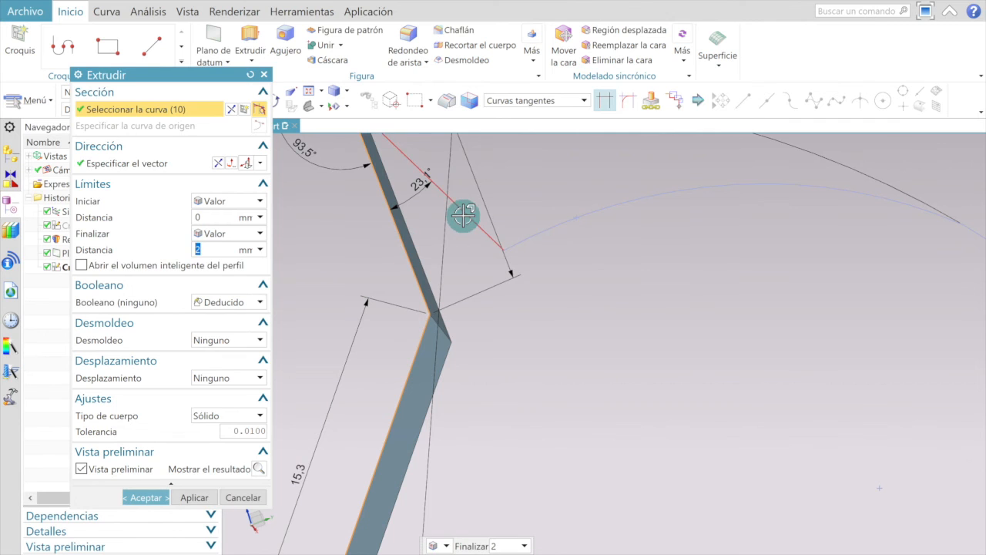
click(571, 221)
click(564, 223)
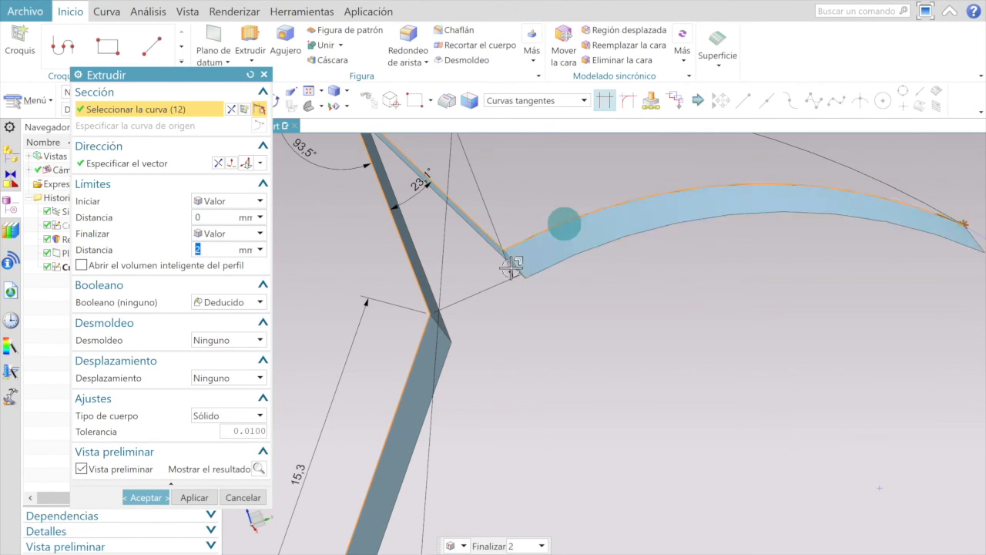
scroll(540, 247, down, 5)
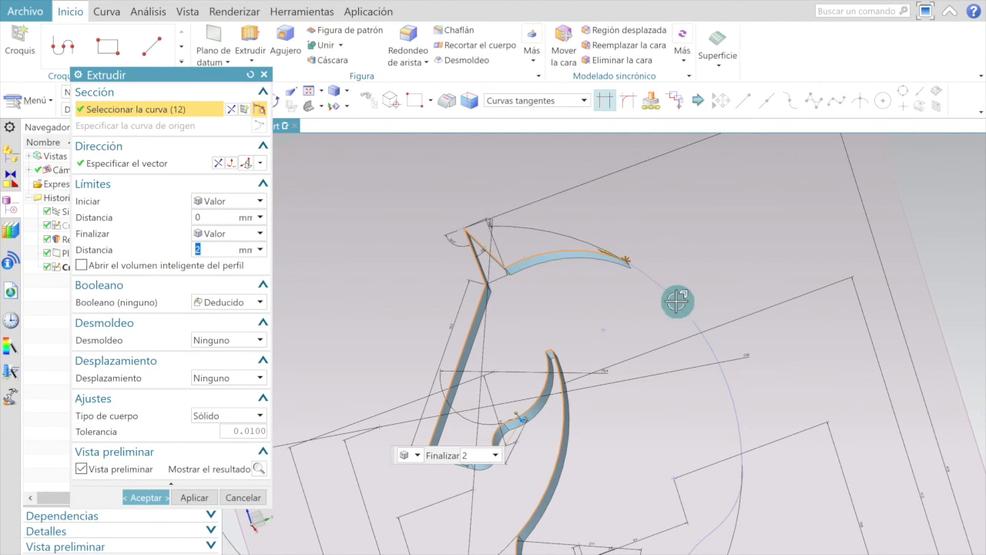
click(676, 299)
scroll(728, 399, down, 3)
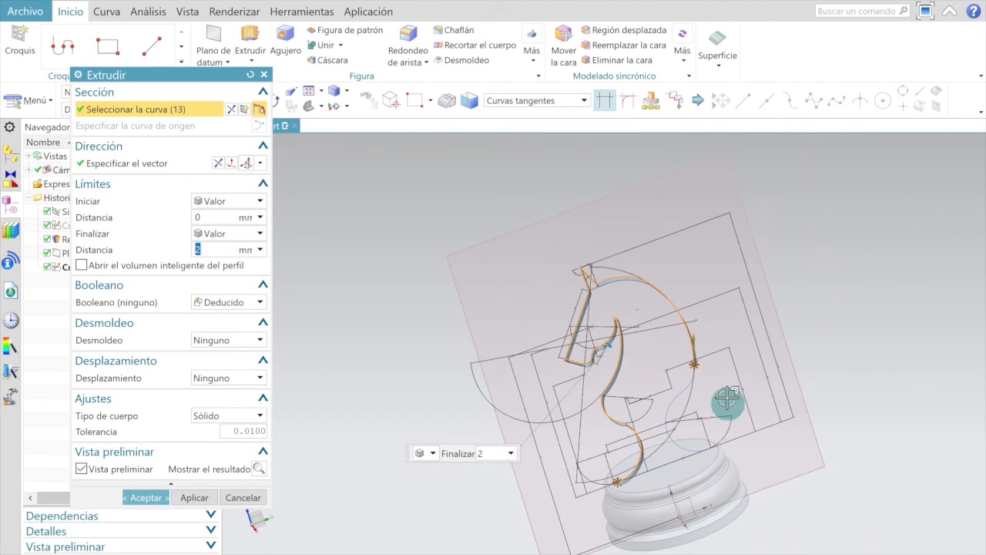
- Complete the extrusion section with the lower back arcs and the straight line along the top of the base
scroll(727, 399, up, 3)
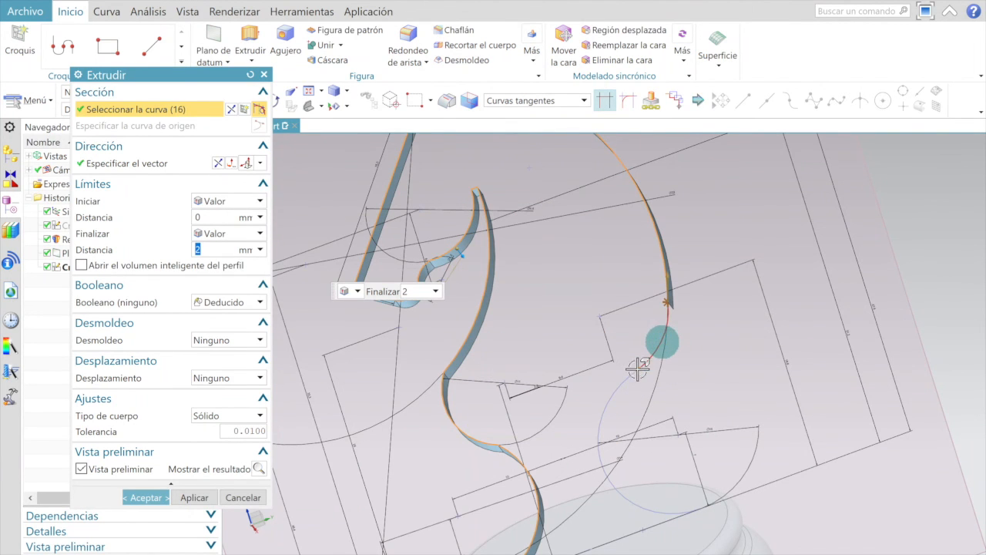
scroll(655, 416, down, 5)
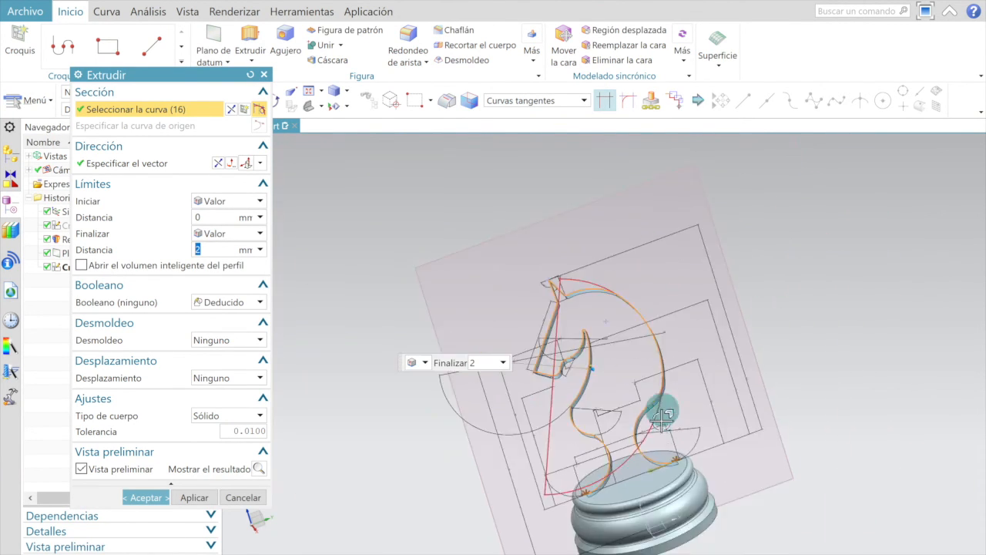
scroll(663, 417, up, 3)
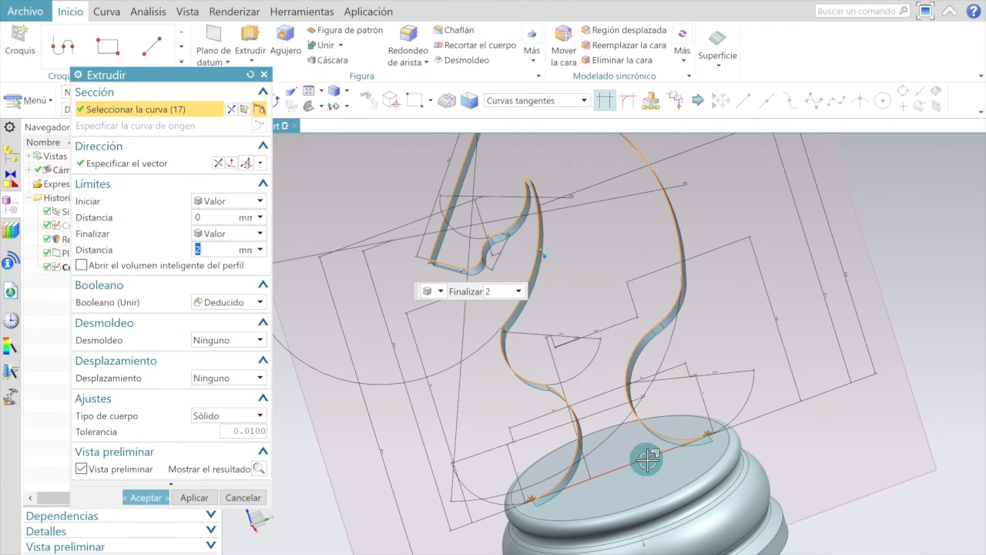
click(645, 459)
scroll(619, 425, down, 3)
- Extrude the closed knight profile by a symmetric value (Valor simétrico) of 4 mm, uniting it with the revolved base
middle_drag(621, 323, 663, 308)
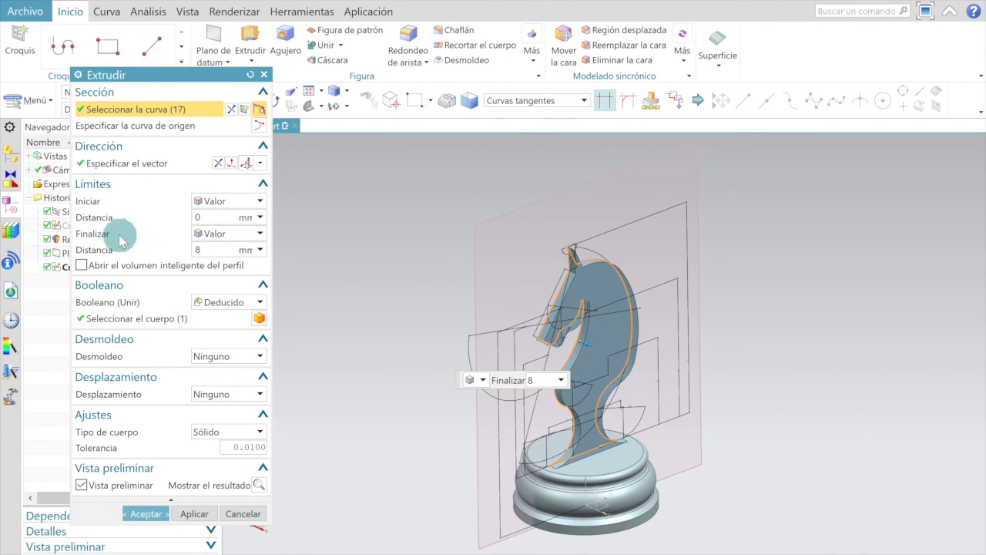
click(491, 382)
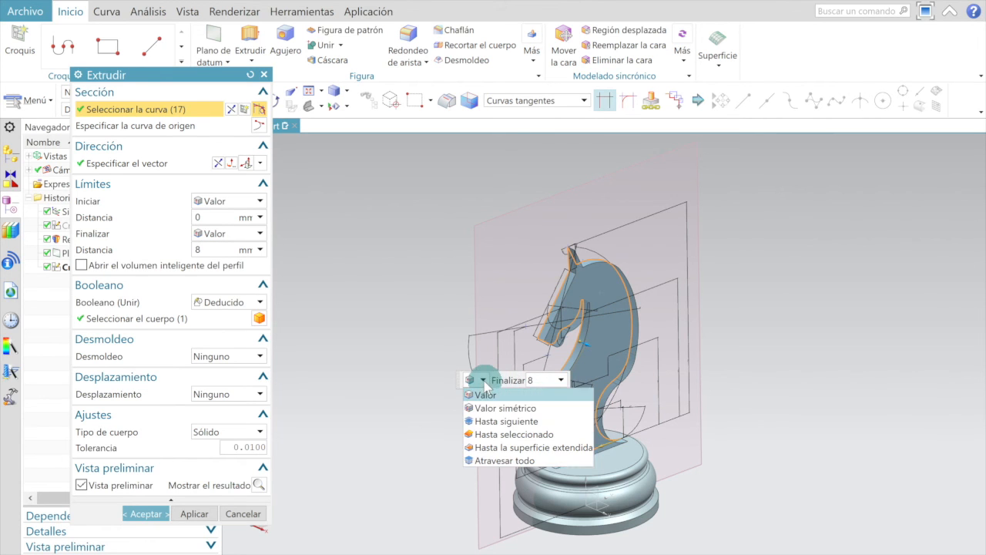
click(494, 407)
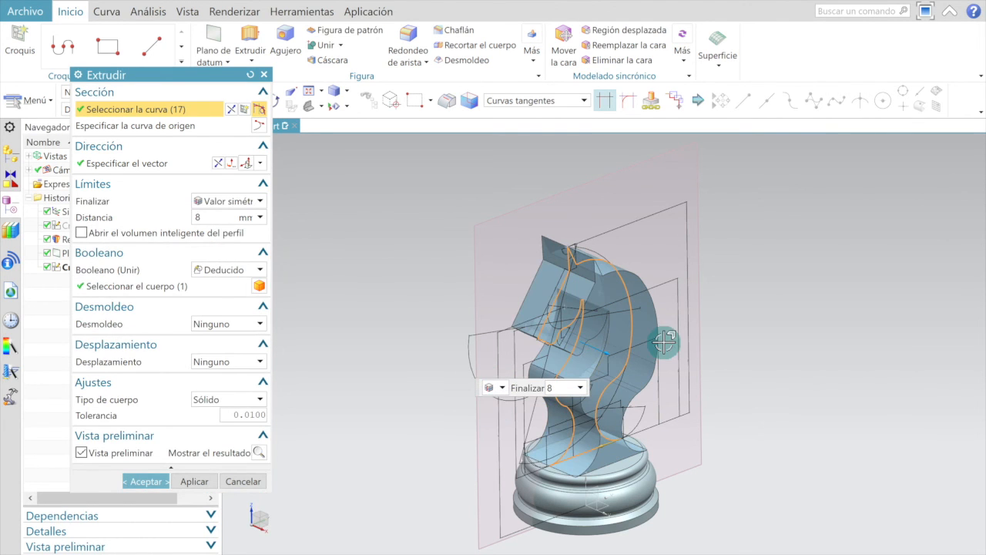
mouse_move(672, 335)
middle_down()
mouse_move(683, 331)
mouse_move(657, 335)
middle_up()
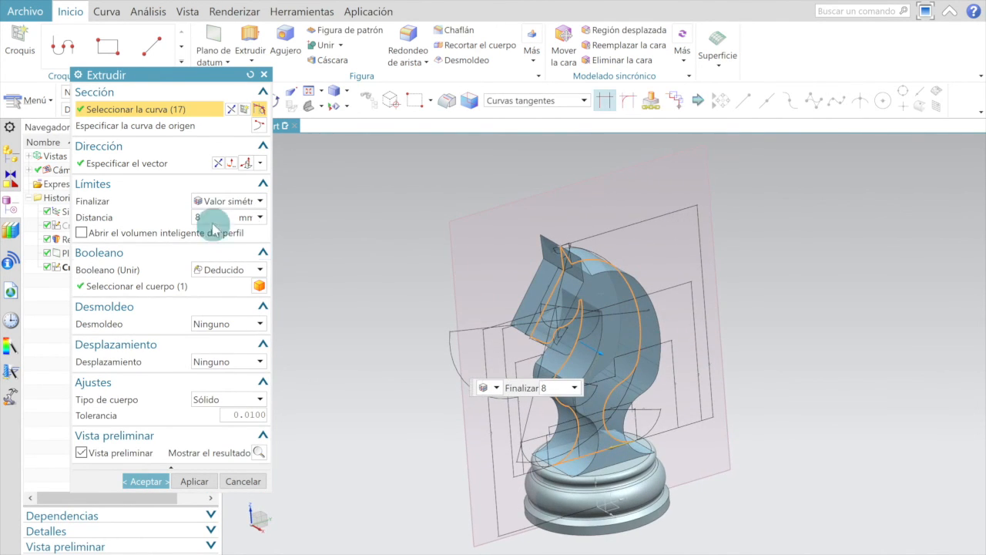
click(188, 215)
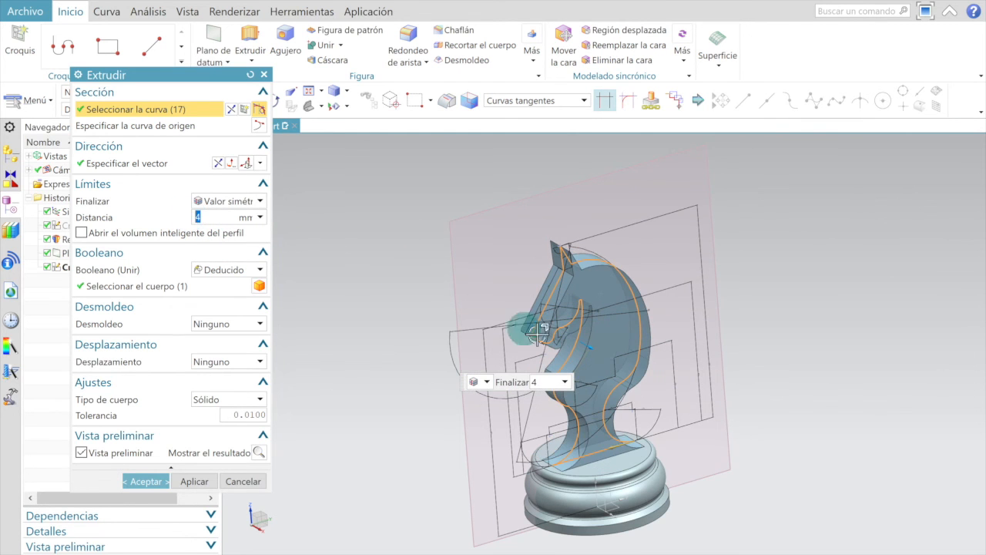
middle_drag(737, 365, 620, 408)
click(143, 481)
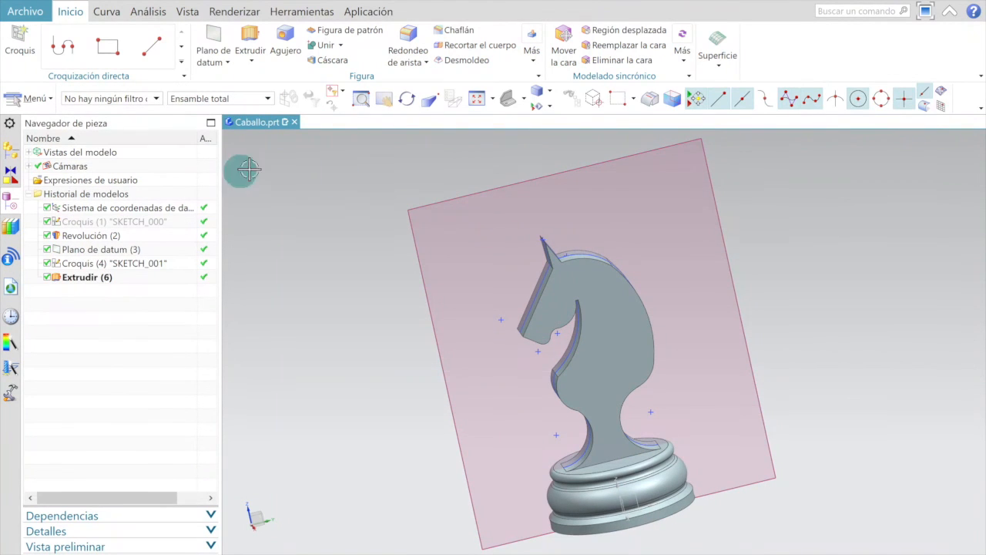
- Hide the knight profile sketch SKETCH_001 and the datum plane (Plano de datum 3)
click(96, 263)
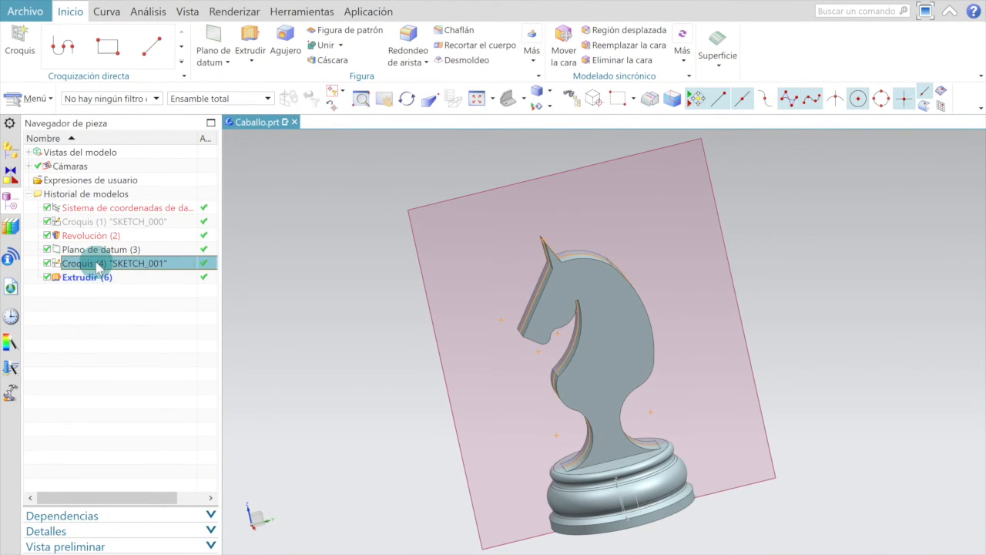
right_click(98, 266)
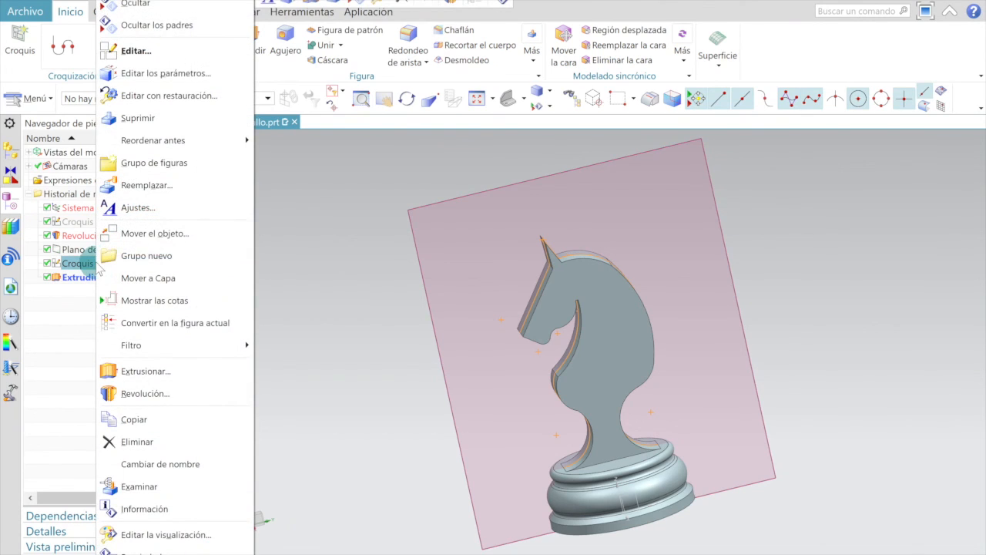
click(154, 5)
click(113, 252)
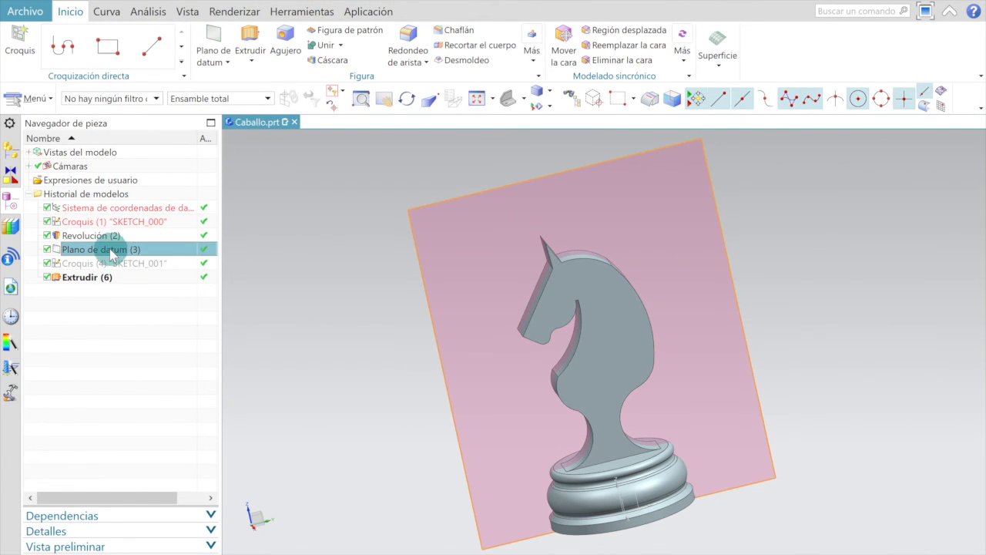
right_click(113, 254)
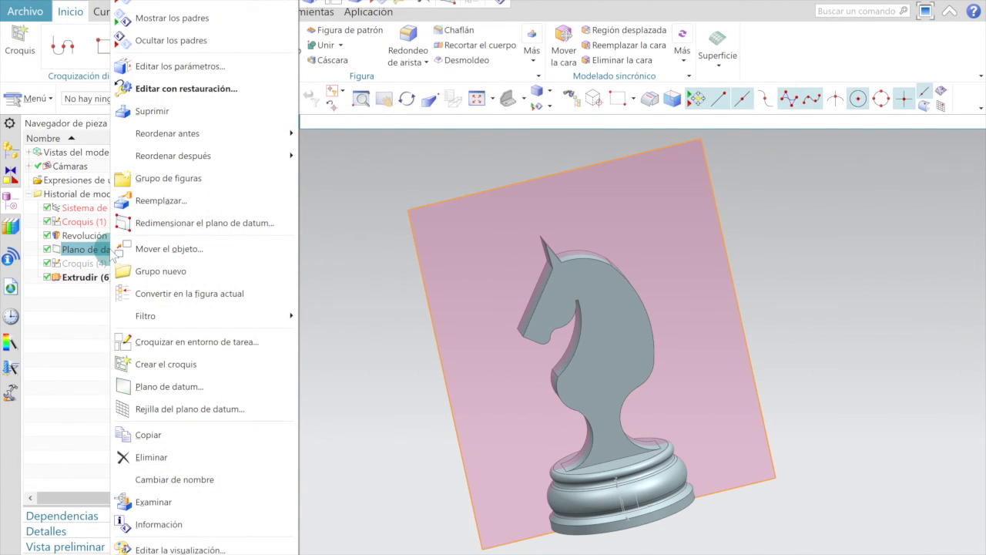
click(147, 3)
- Start a 0.5 mm edge blend (Redondeo de arista) on one side of the knight with the straight face, ear and over-the-head edges
middle_drag(561, 347, 625, 326)
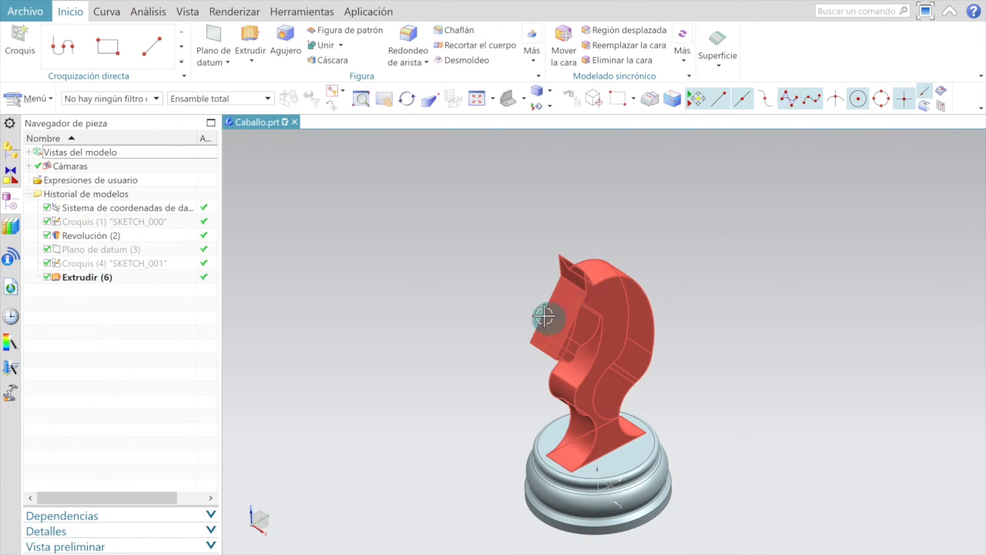
middle_drag(396, 520, 551, 310)
click(525, 294)
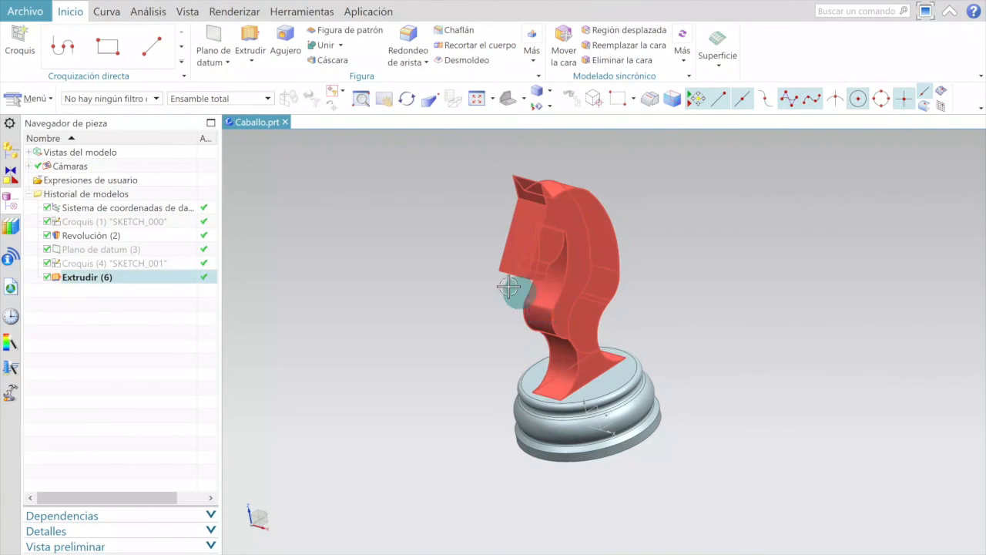
click(409, 34)
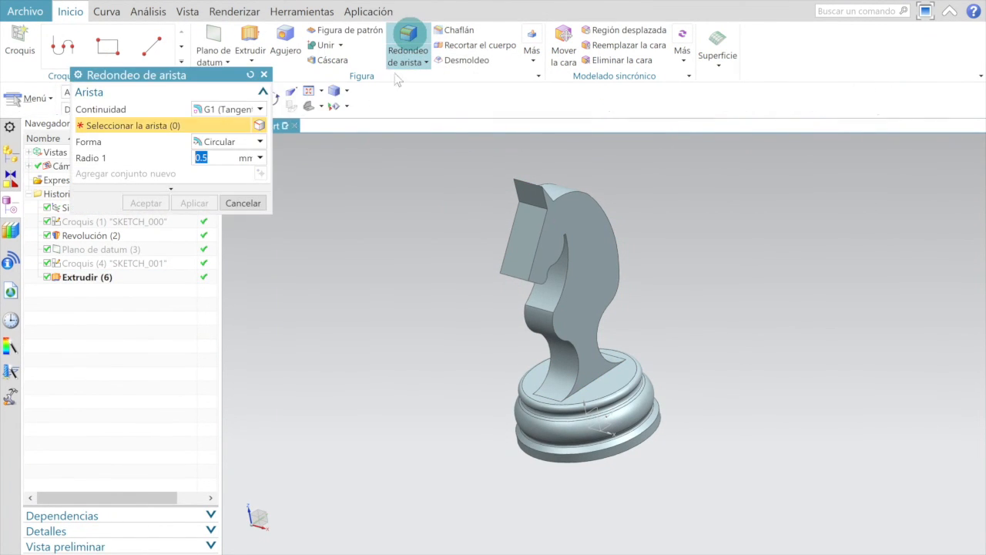
click(45, 158)
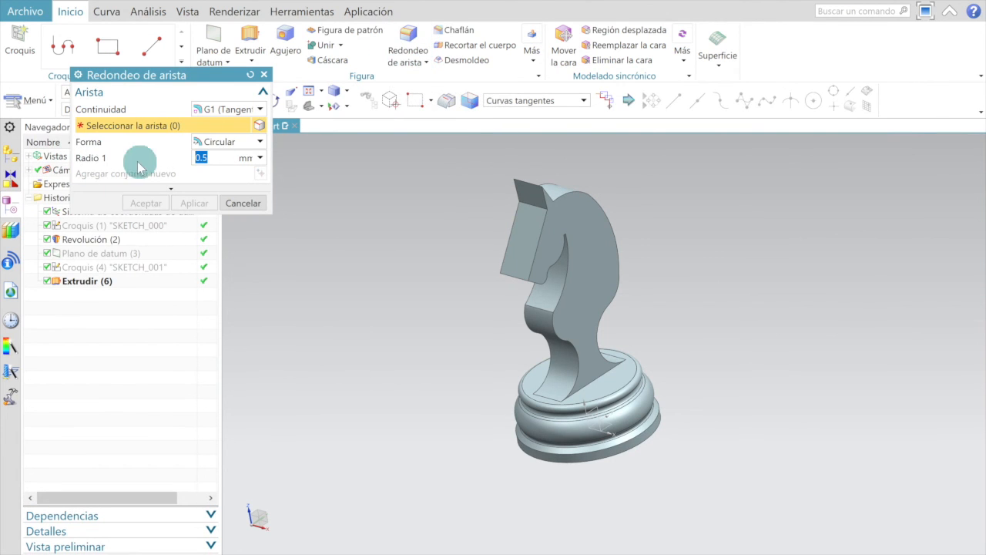
scroll(554, 200, up, 5)
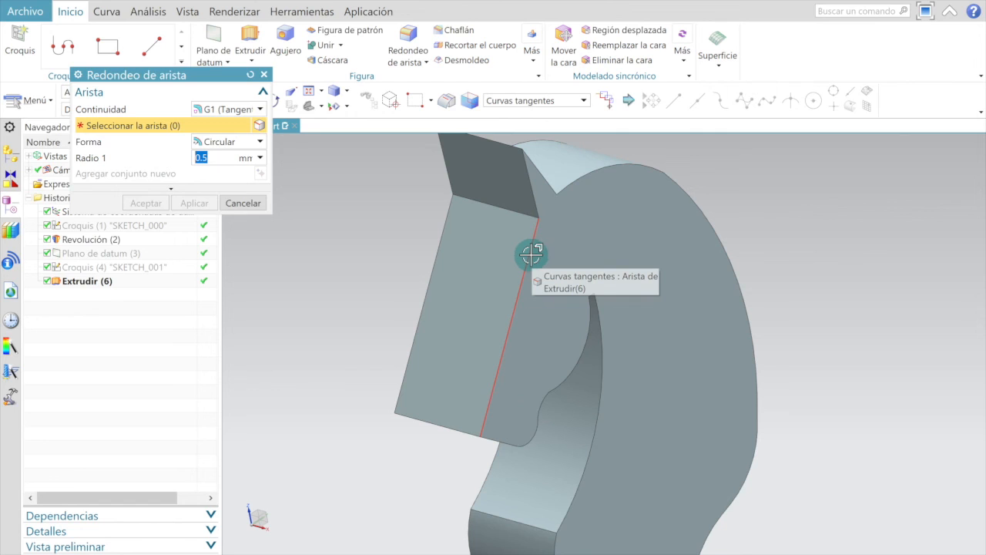
click(532, 254)
middle_drag(532, 254, 510, 268)
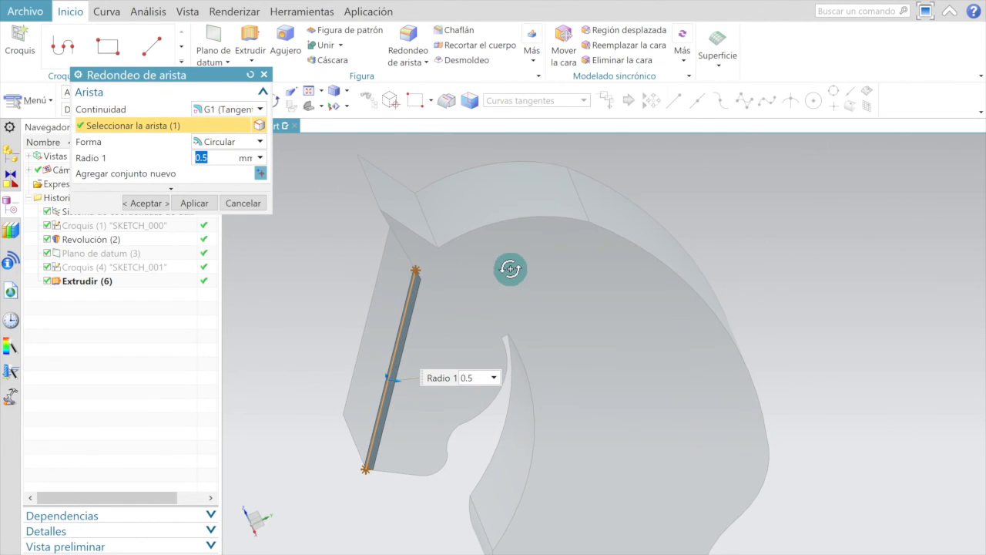
click(420, 235)
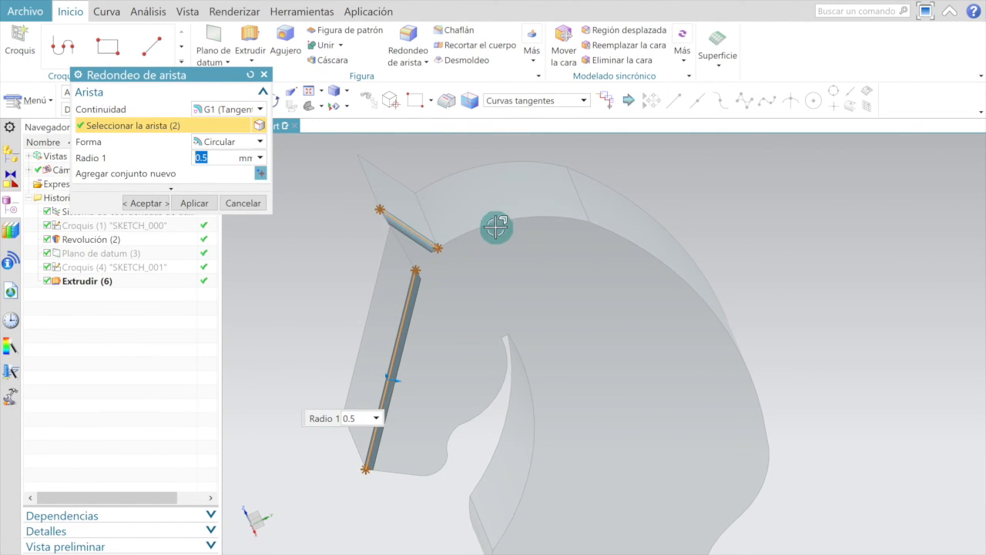
click(659, 257)
- Add the back edges and the straight edge along the top of the base to the 0.5 mm blend, and create it
middle_drag(676, 356, 650, 313)
scroll(656, 314, down, 2)
scroll(713, 406, up, 2)
scroll(713, 405, up, 1)
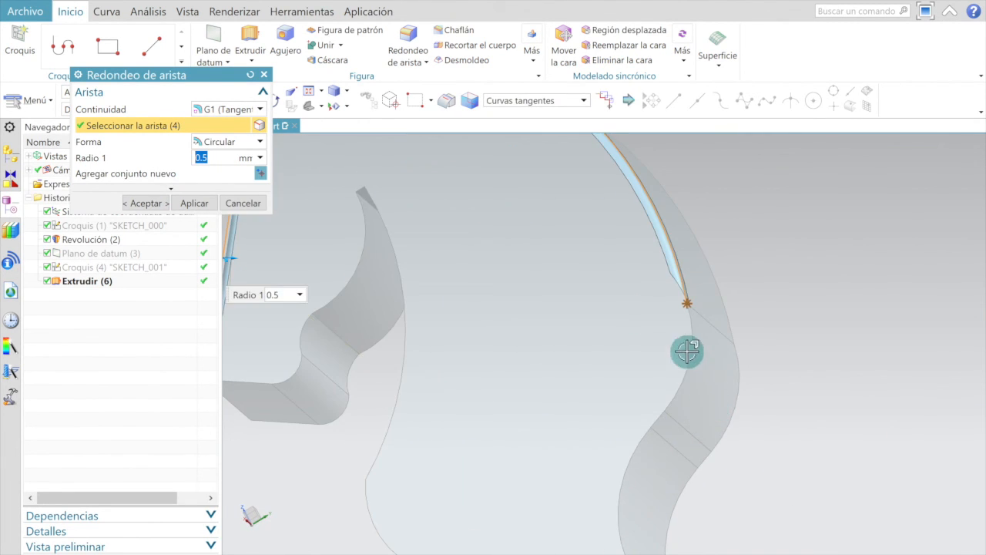
click(691, 342)
scroll(686, 354, down, 4)
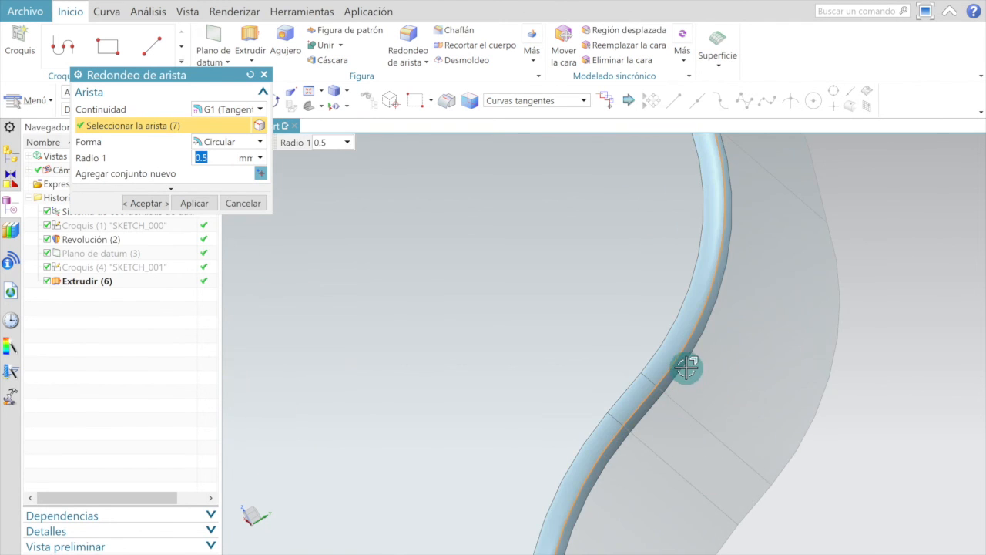
middle_drag(653, 336, 702, 402)
click(694, 404)
scroll(555, 397, up, 2)
scroll(558, 392, down, 3)
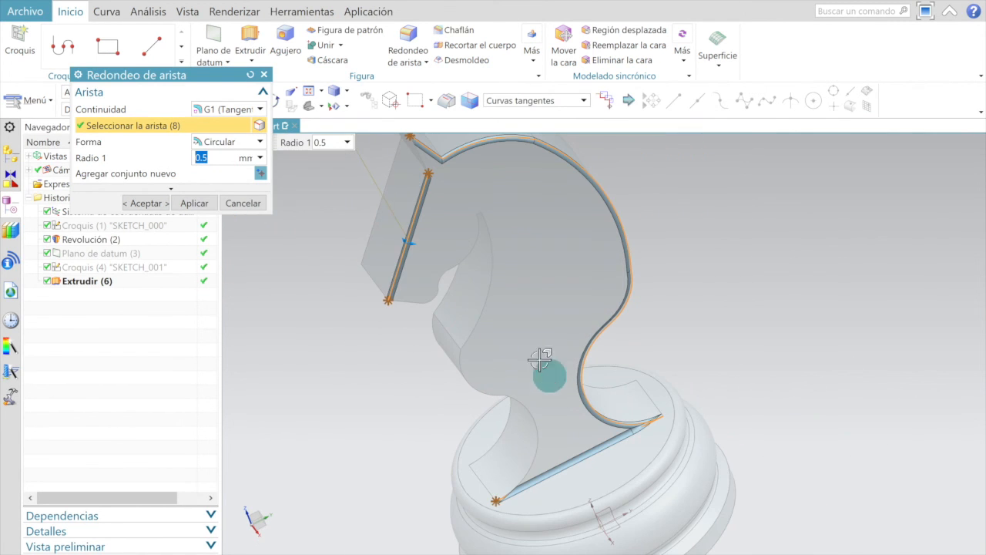
click(146, 203)
- Round the front neck and chest edges on the same side, from the base up to the throat notch, with a 0.5 mm radius
scroll(531, 451, up, 2)
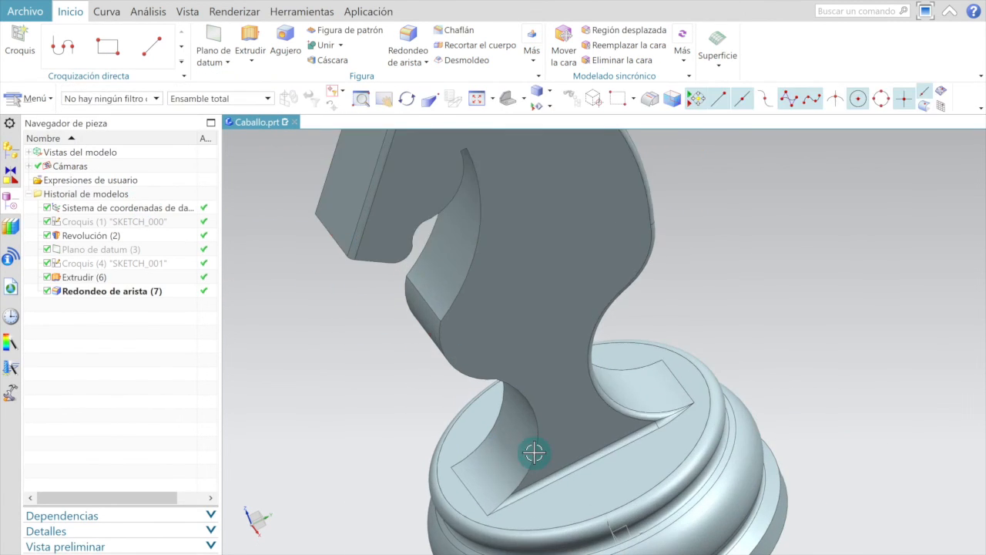
scroll(370, 287, down, 2)
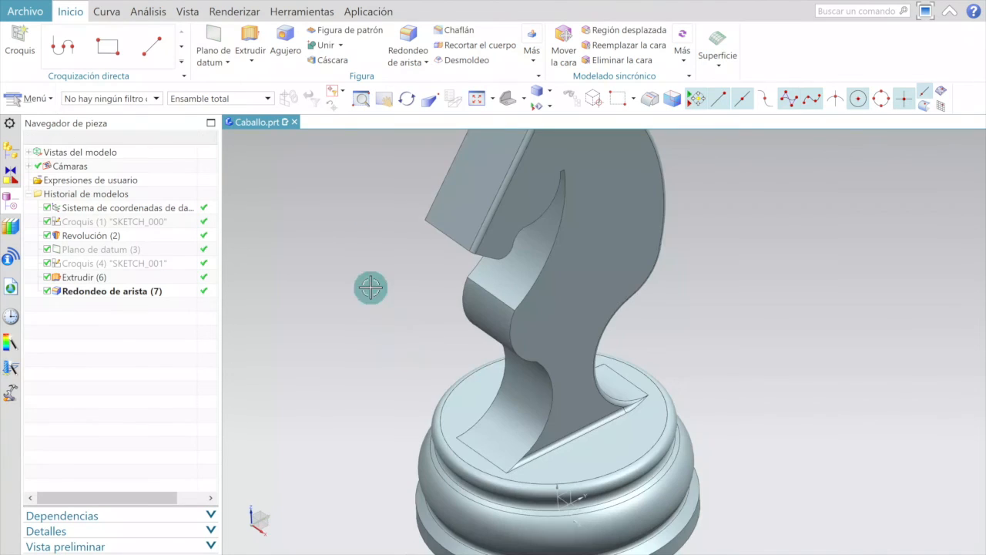
click(409, 36)
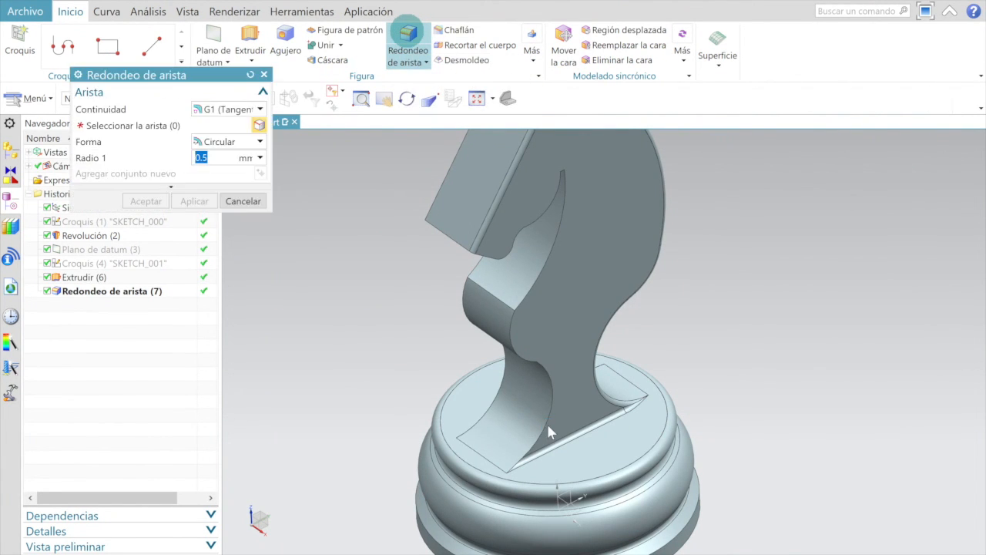
scroll(546, 416, up, 2)
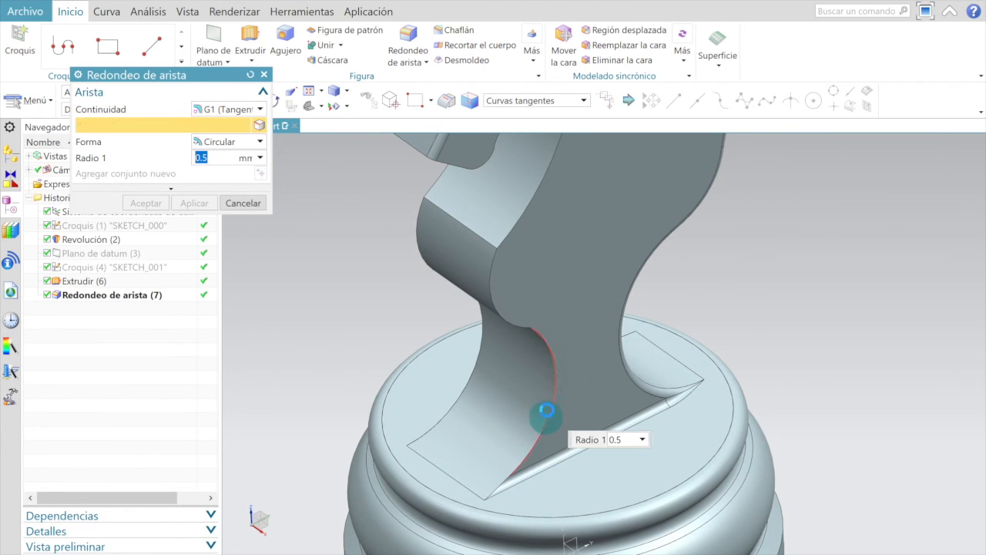
click(546, 415)
middle_drag(545, 308, 519, 252)
middle_drag(527, 296, 531, 220)
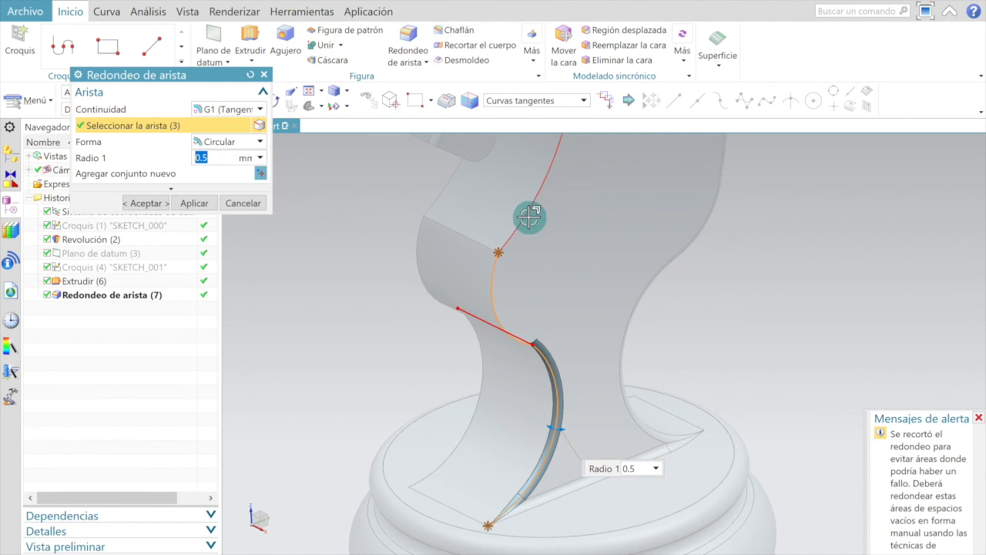
click(529, 218)
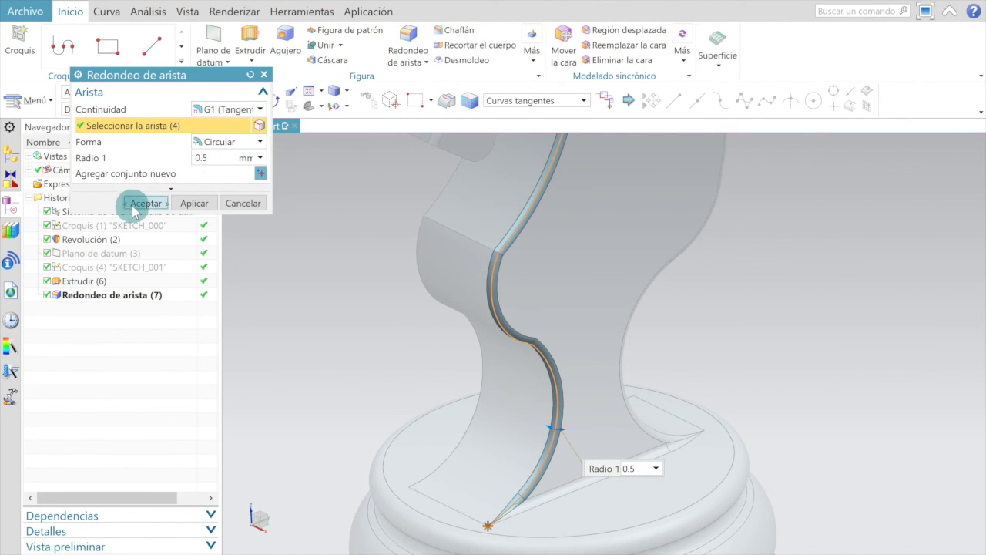
click(134, 205)
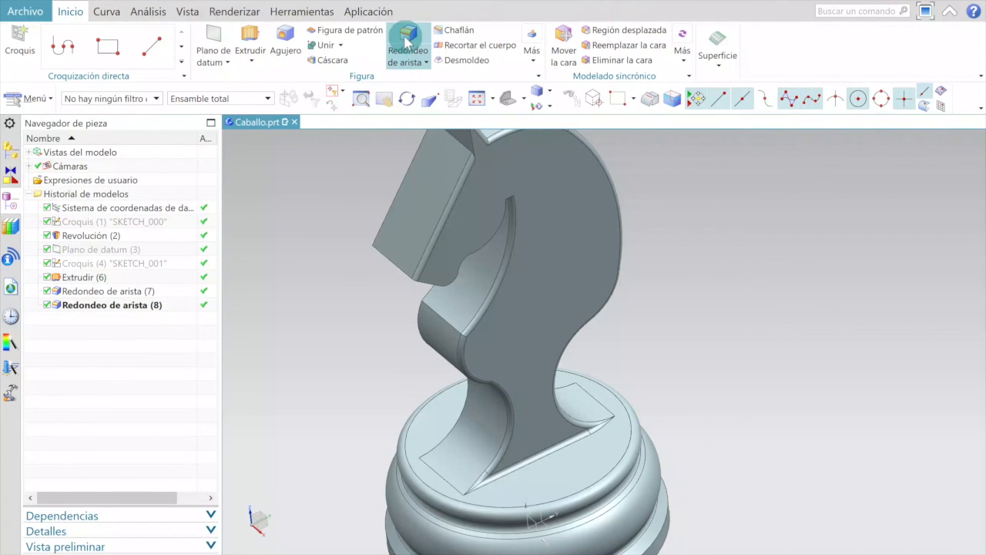
- Round the snout, chin and jaw edges on the same side up to the throat notch with a 0.5 mm radius
middle_drag(399, 352, 370, 286)
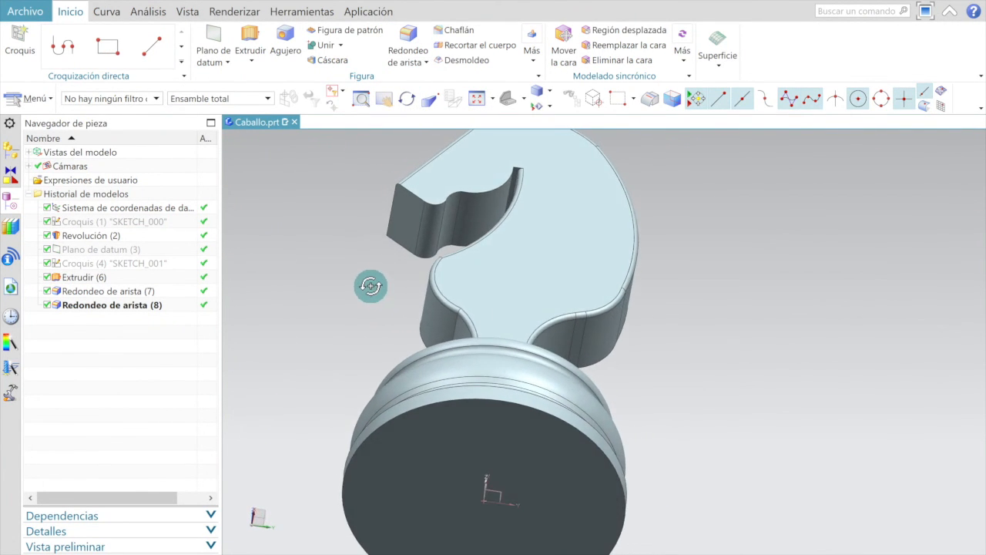
click(389, 41)
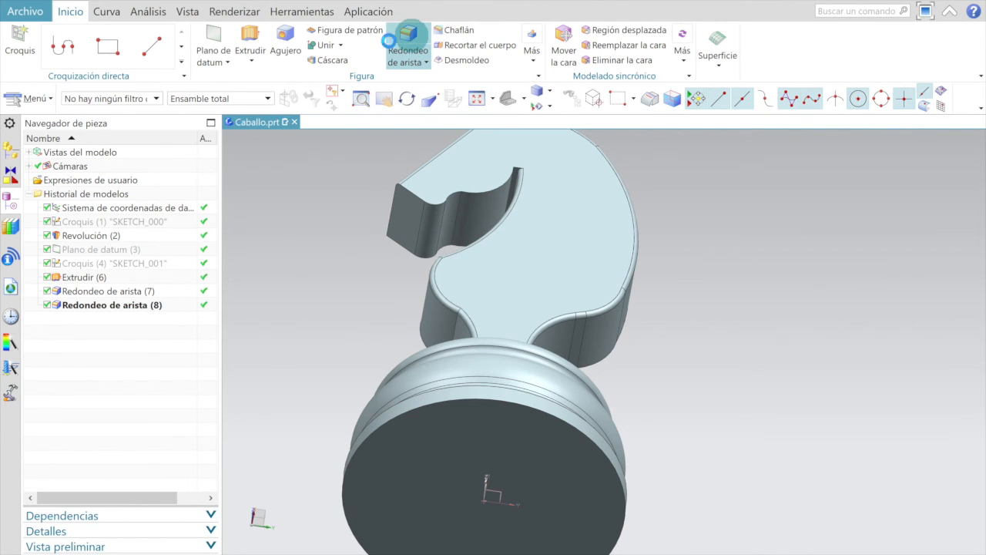
scroll(386, 161, down, 5)
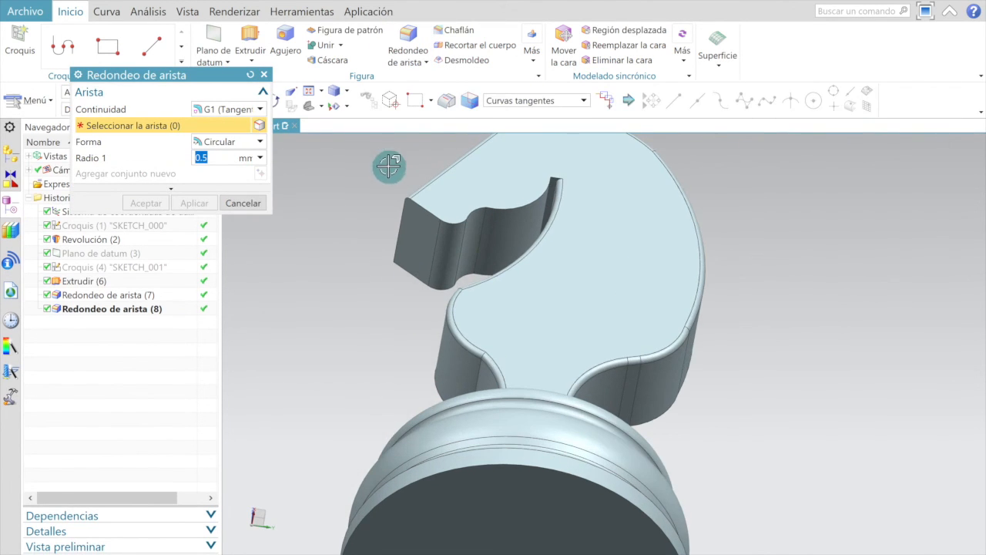
click(426, 222)
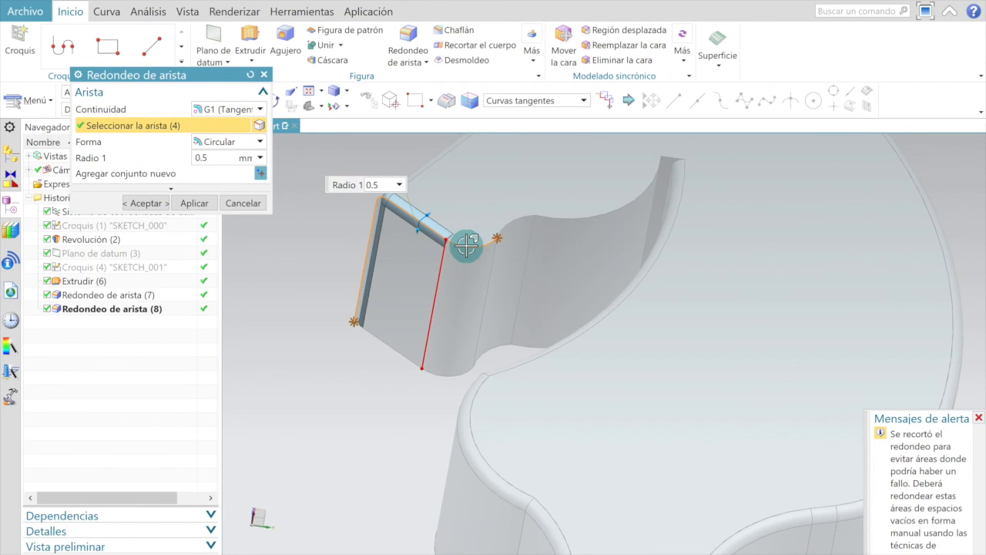
click(515, 223)
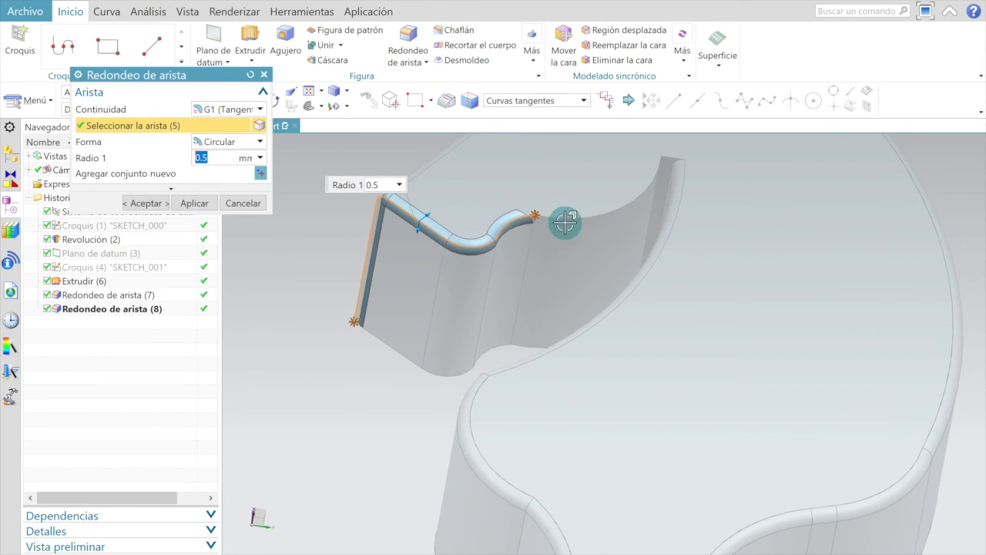
click(571, 220)
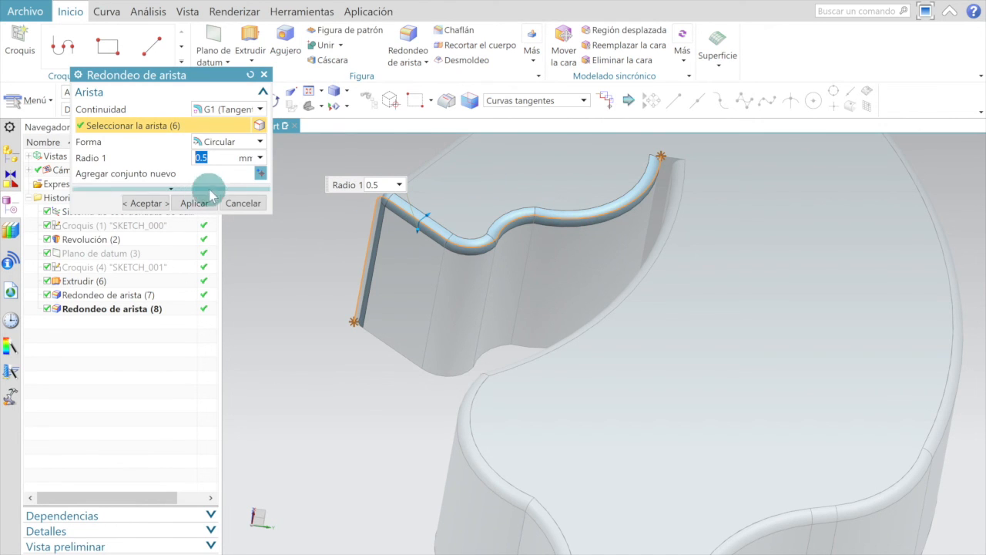
click(146, 202)
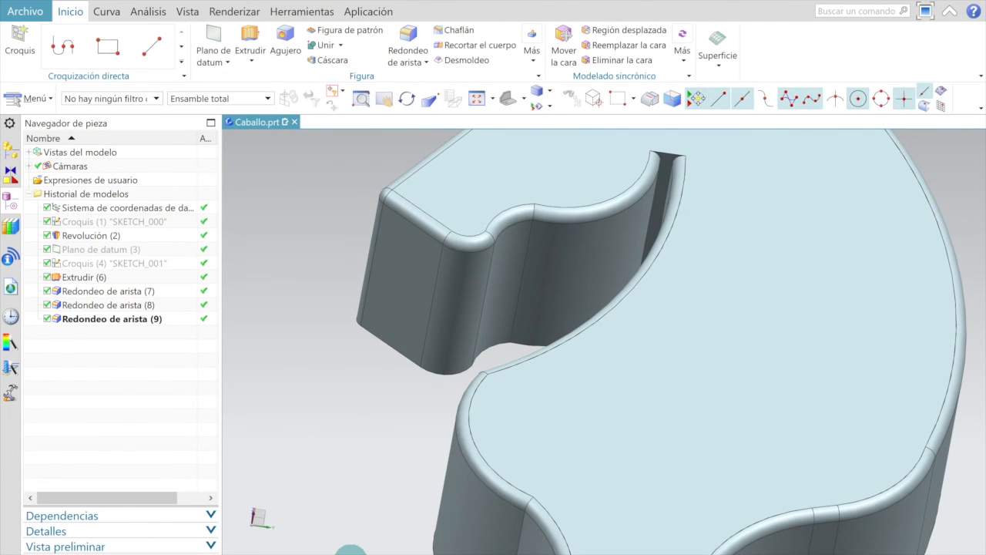
- Round the short edge closing the inner end of the throat notch with a 0.5 mm radius
click(408, 35)
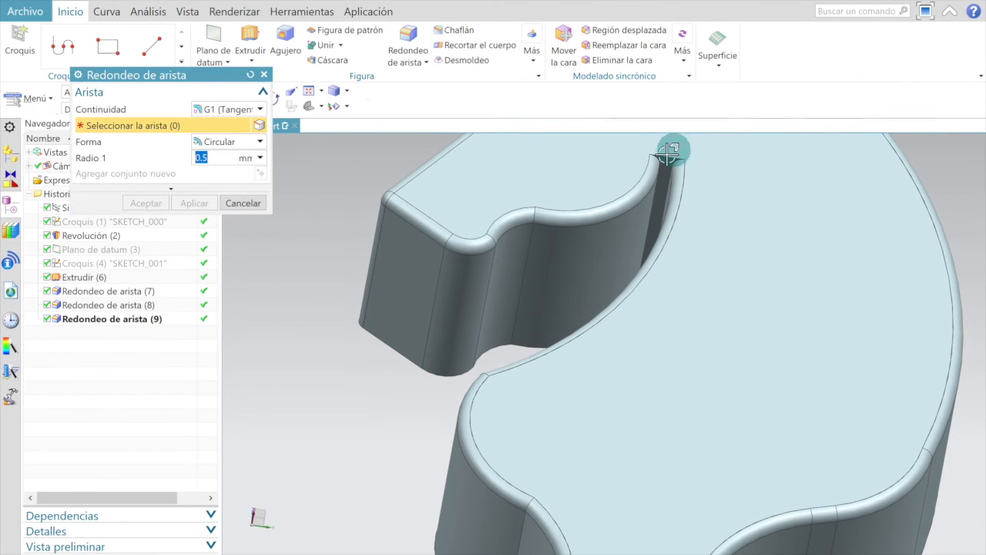
click(667, 156)
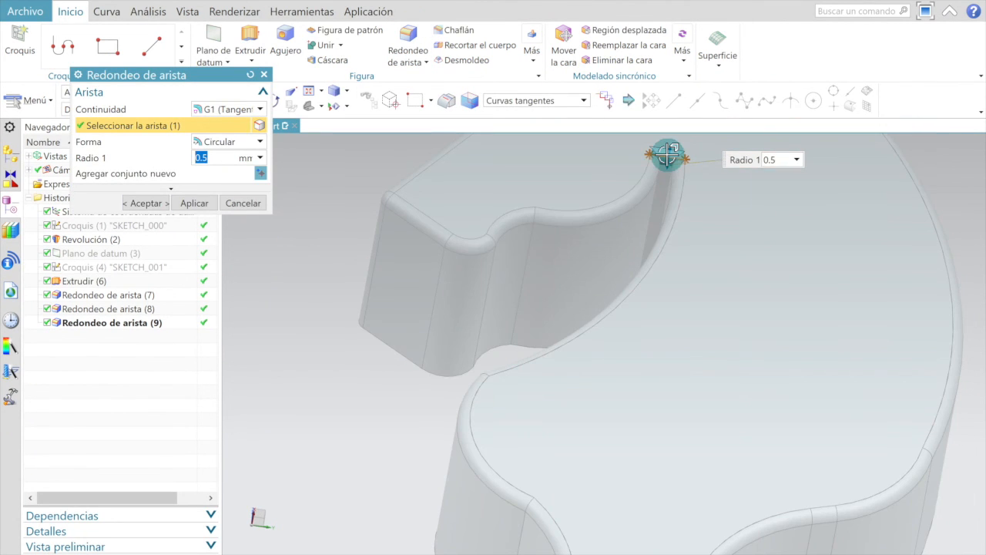
click(143, 207)
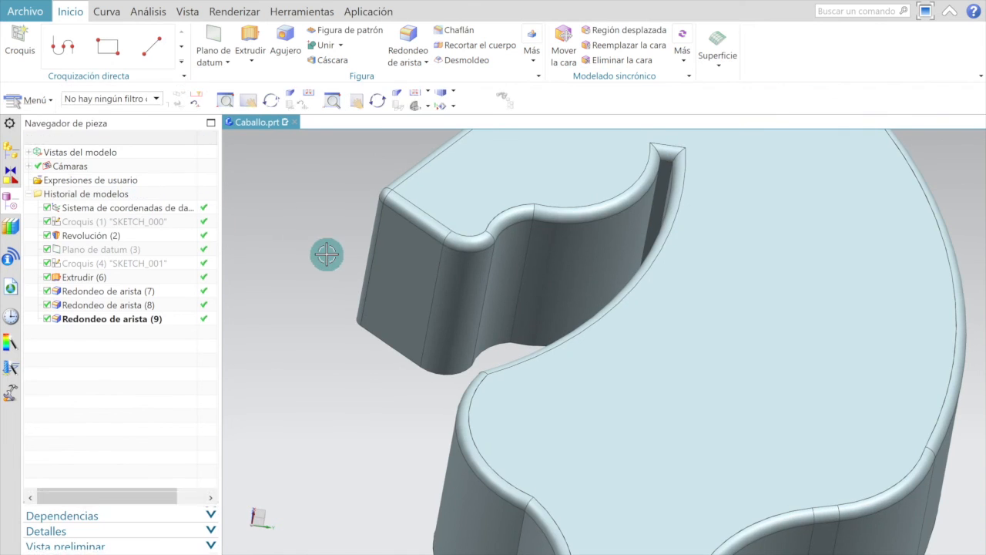
- Start a 0.5 mm edge blend on the knight's opposite side with the chain of face, snout and chin edges
scroll(331, 260, down, 5)
middle_drag(336, 267, 464, 263)
scroll(465, 263, down, 3)
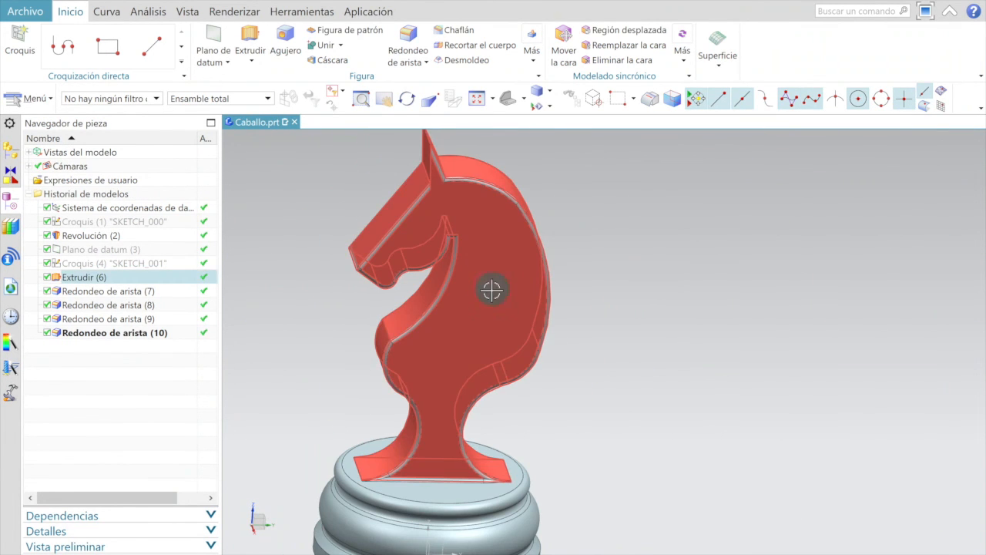
mouse_move(625, 336)
middle_down()
mouse_move(755, 327)
mouse_move(765, 348)
mouse_move(745, 363)
middle_up()
scroll(538, 253, up, 3)
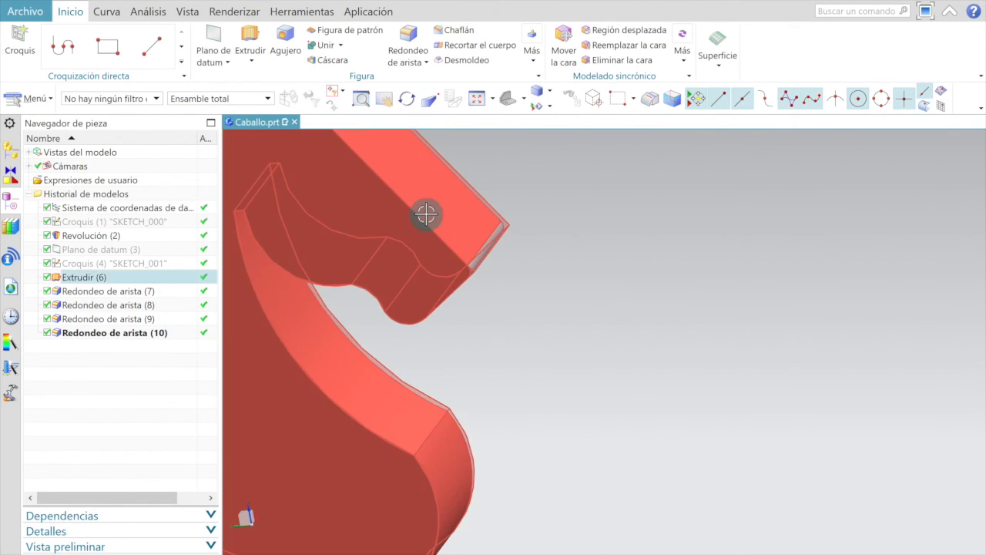
scroll(717, 286, down, 1)
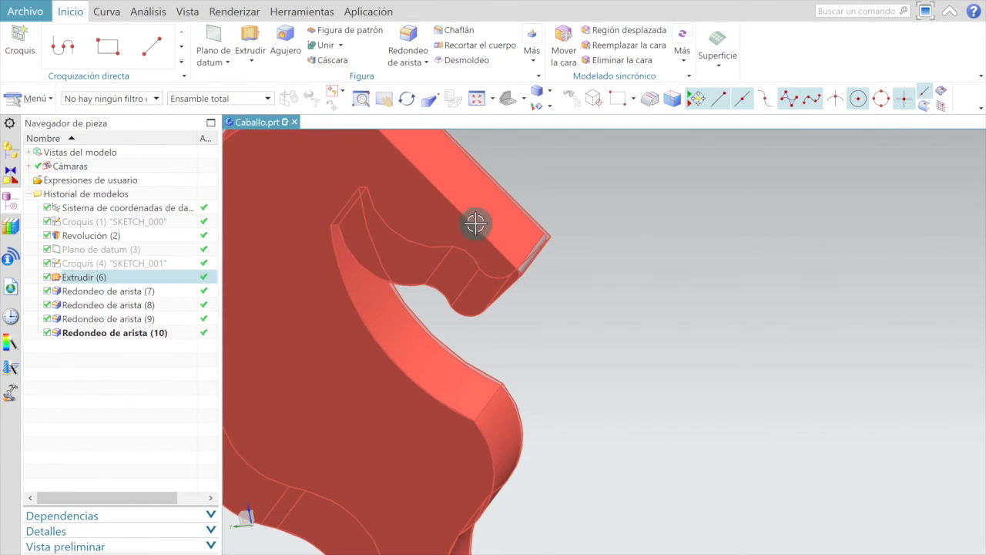
middle_drag(673, 310, 655, 319)
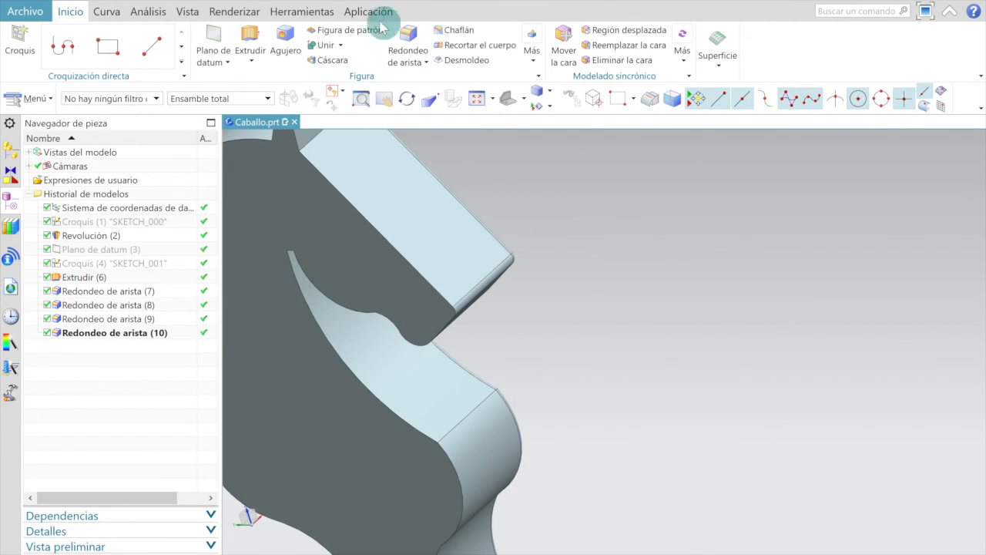
click(380, 235)
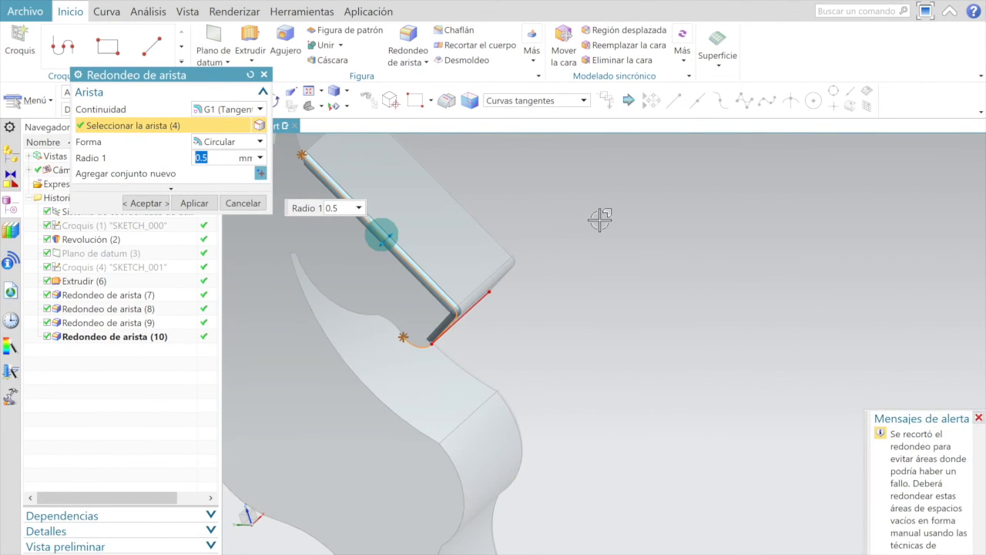
- Add the ear edge and the upper crest edge on the same side and complete the 0.5 mm edge blend
scroll(609, 226, down, 1)
scroll(451, 226, down, 2)
middle_drag(453, 226, 517, 205)
scroll(540, 212, up, 4)
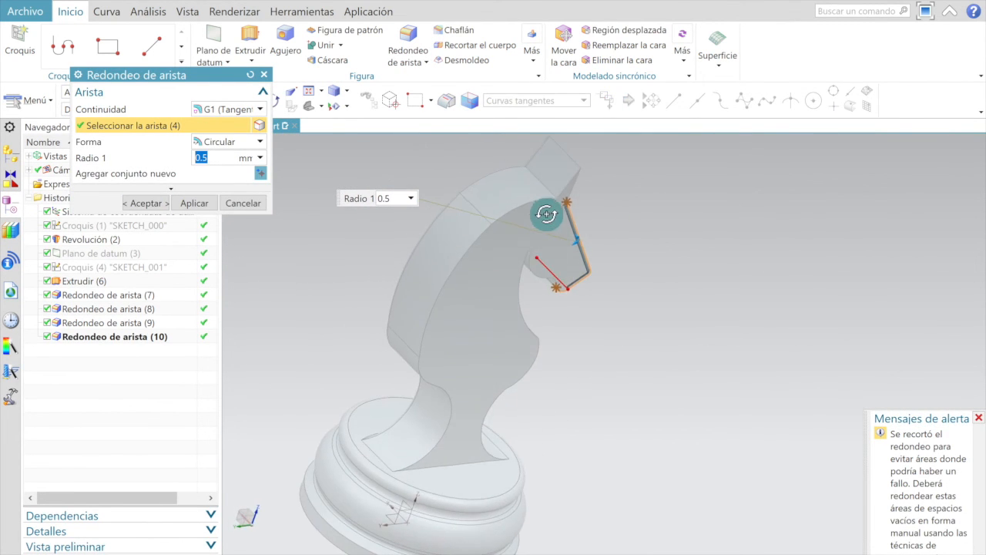
click(558, 195)
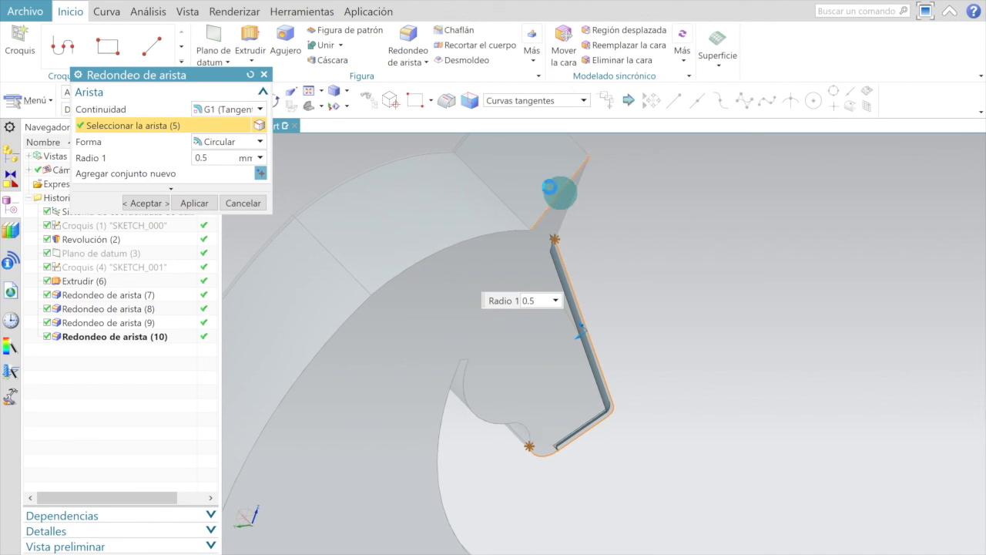
scroll(558, 197, up, 1)
click(488, 240)
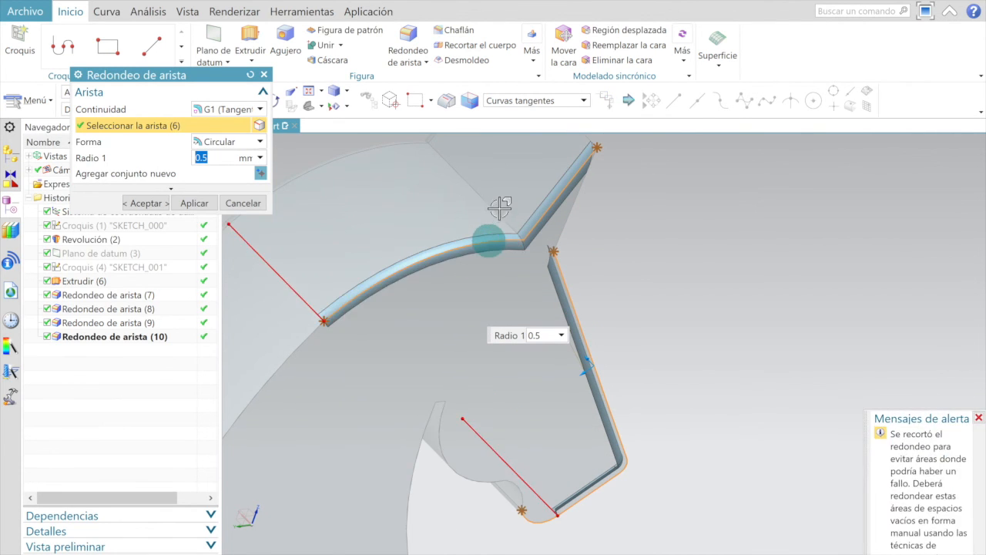
scroll(470, 185, down, 3)
click(155, 201)
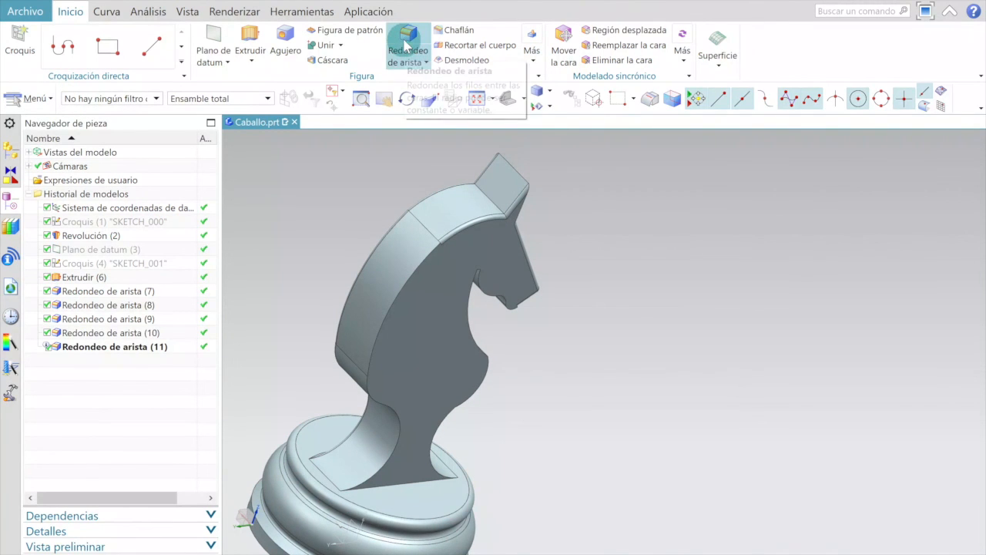
- Start a 0.5 mm edge blend on the same side with the rear mane, back and lower neck edges and the bottom edge at the base
scroll(428, 260, up, 5)
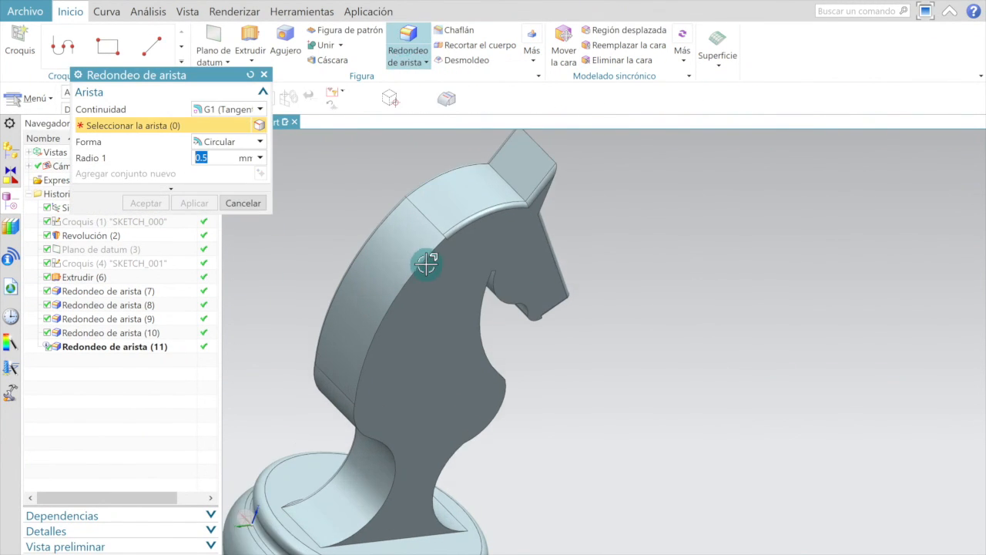
click(428, 260)
middle_drag(428, 260, 421, 354)
scroll(514, 286, up, 5)
click(392, 267)
scroll(442, 257, down, 4)
middle_drag(439, 374, 385, 396)
click(377, 442)
click(446, 434)
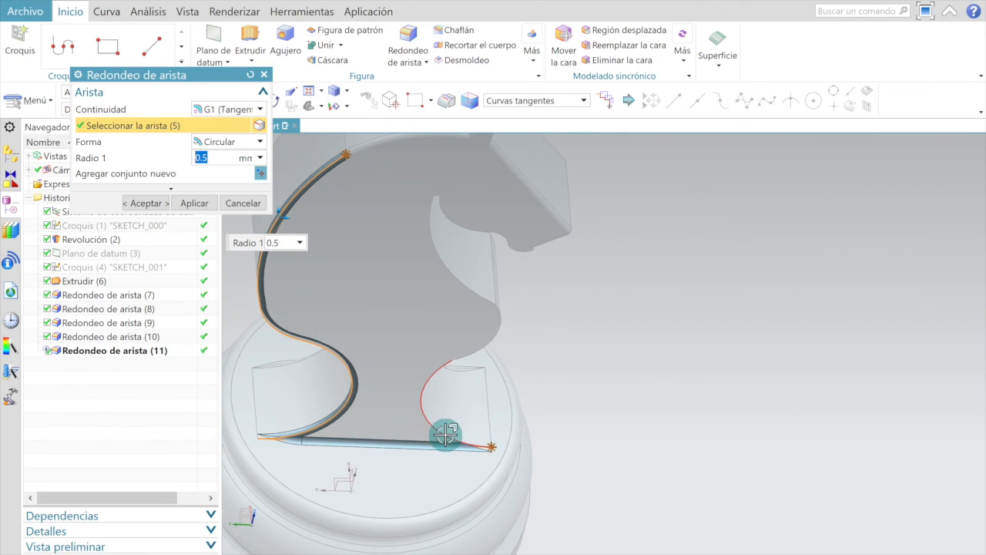
- Add the front neck and chest edges up to the throat notch to the selection and complete the 0.5 mm blend
middle_drag(488, 341, 456, 290)
scroll(410, 295, up, 4)
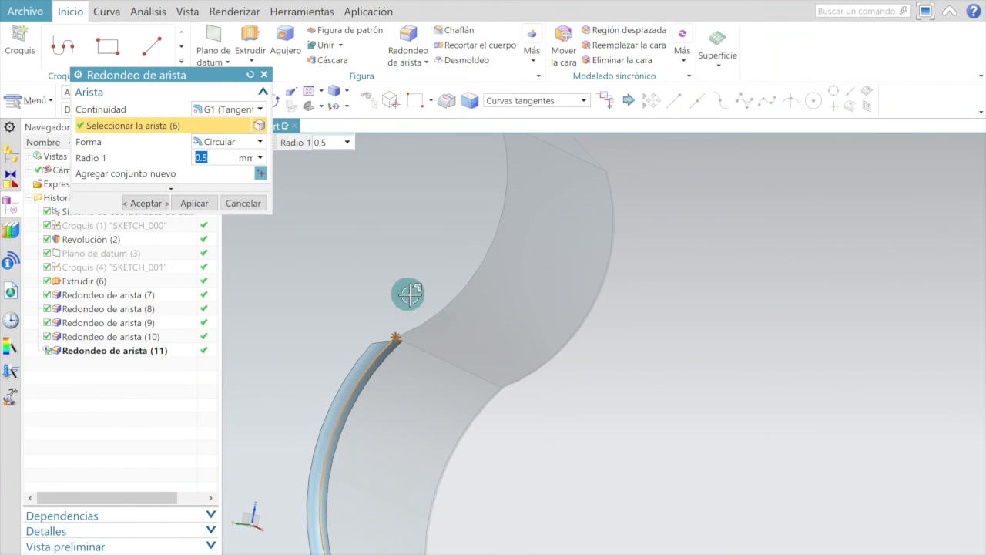
click(452, 309)
scroll(453, 343, down, 4)
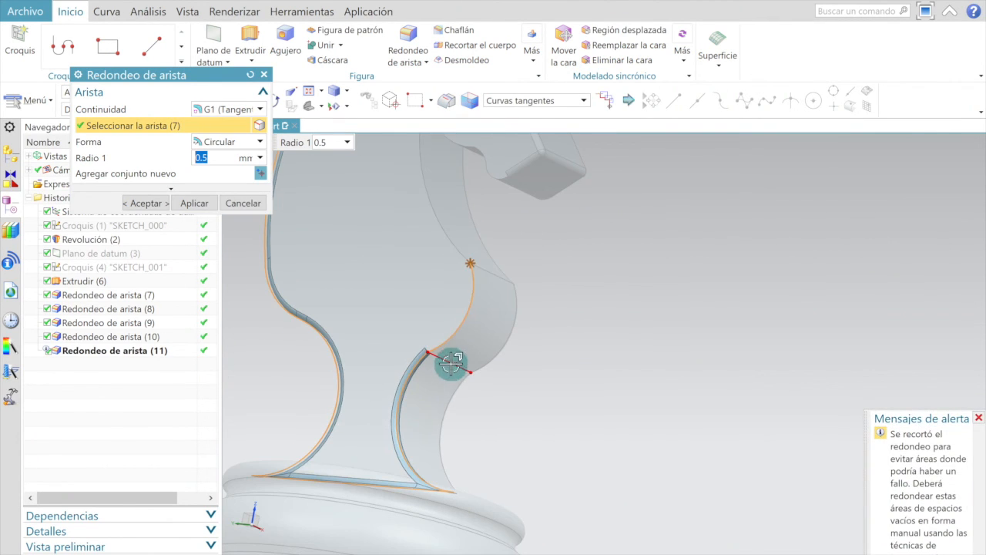
click(460, 245)
scroll(461, 245, down, 5)
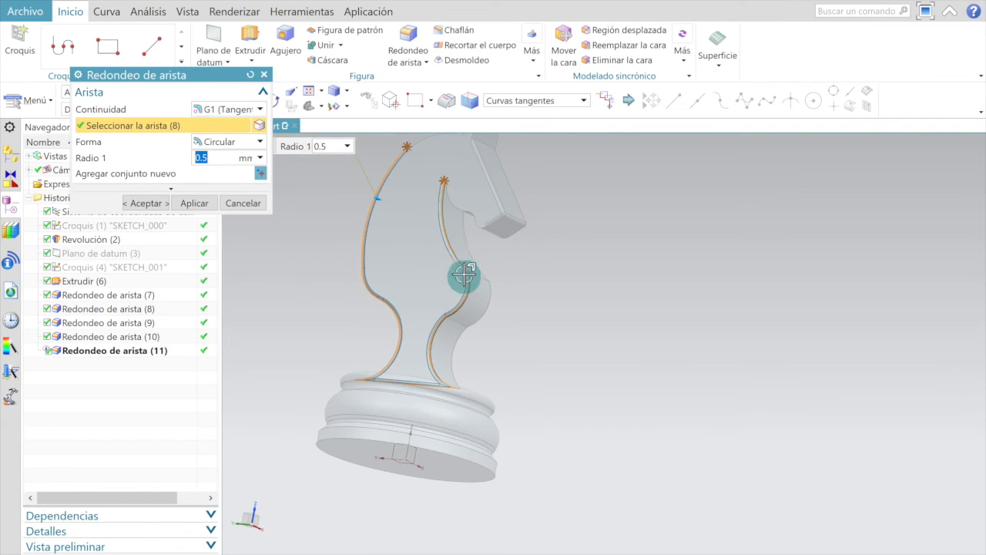
middle_drag(480, 238, 502, 227)
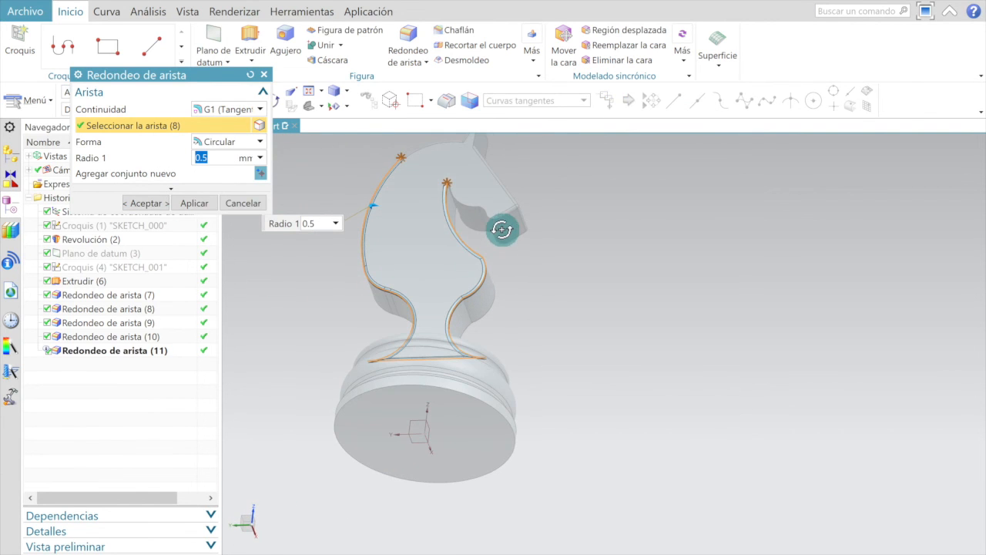
click(148, 201)
- Round the curved chin and jaw edges from the snout to the throat notch on this side with a 0.5 mm radius
mouse_move(558, 195)
middle_down()
mouse_move(579, 185)
mouse_move(566, 178)
middle_up()
scroll(504, 198, up, 5)
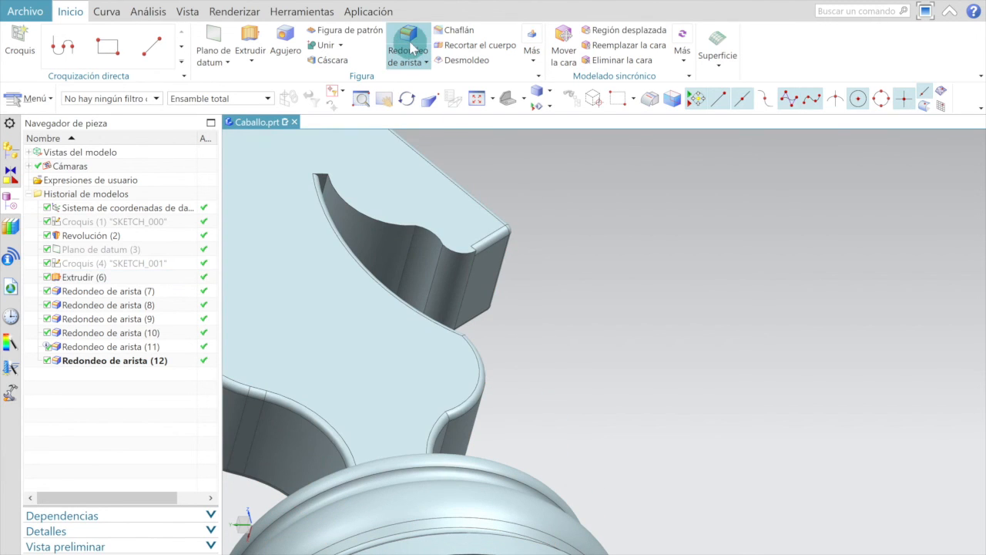
click(408, 36)
scroll(455, 232, up, 2)
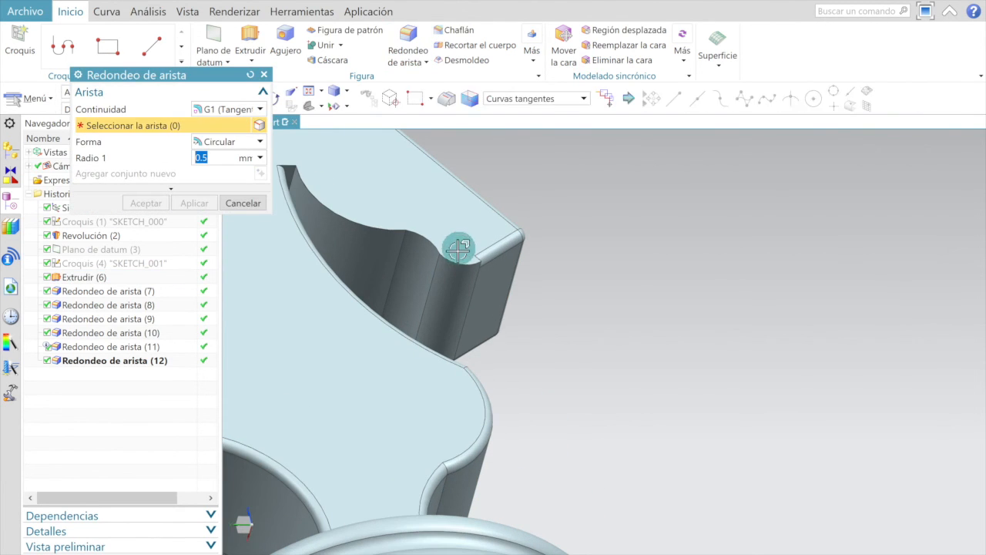
click(465, 267)
click(445, 257)
click(389, 230)
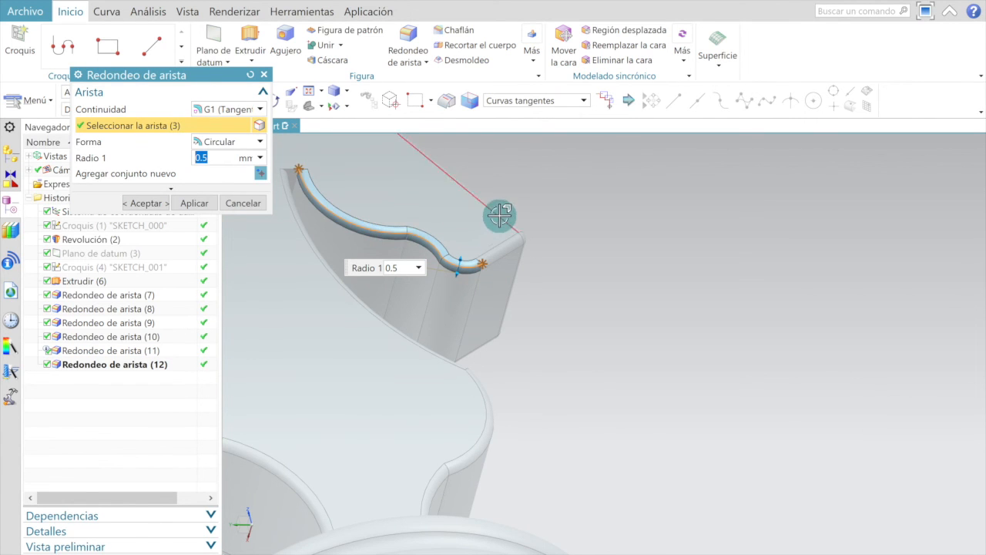
scroll(497, 214, down, 3)
click(145, 203)
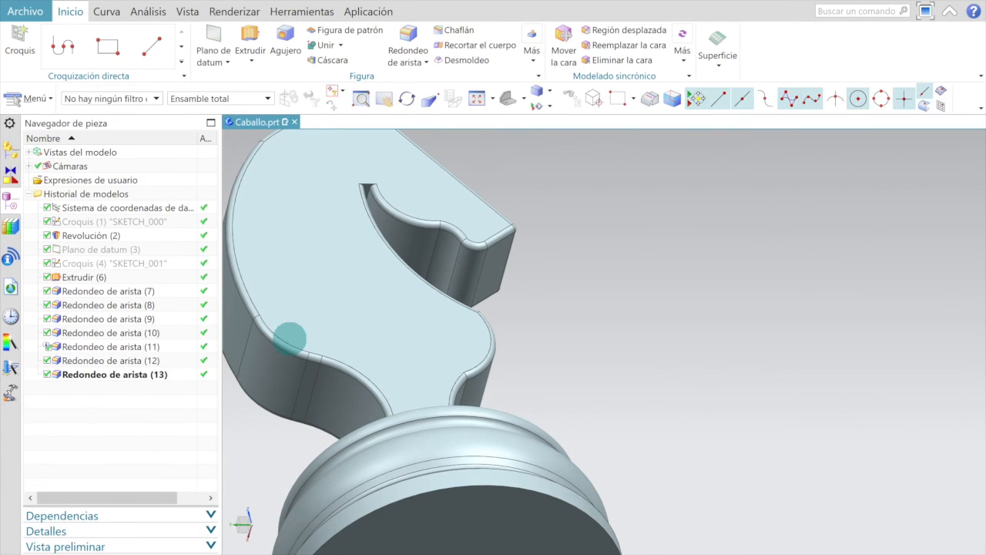
- Round the short edge closing the inner end of the throat notch on this side with a 0.5 mm radius
click(409, 34)
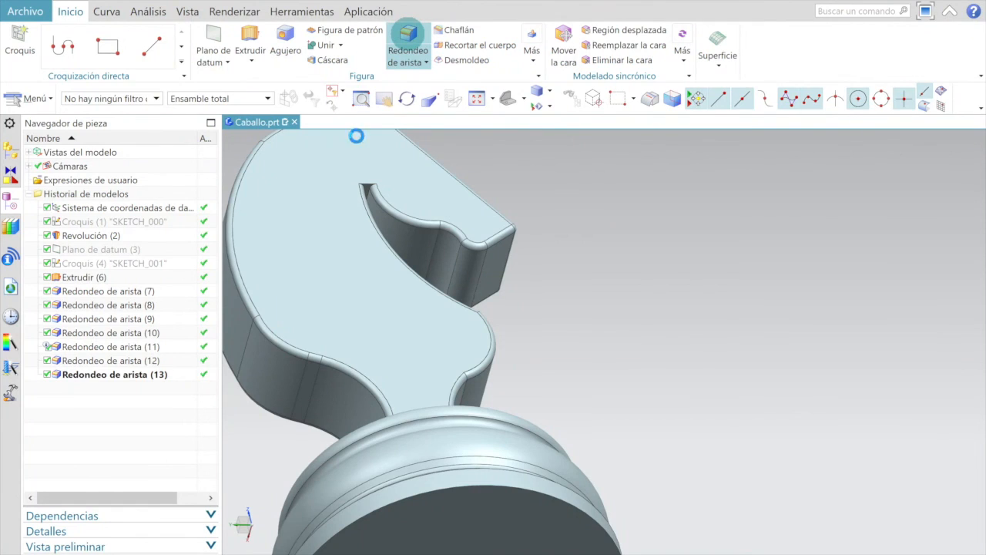
scroll(367, 176, up, 3)
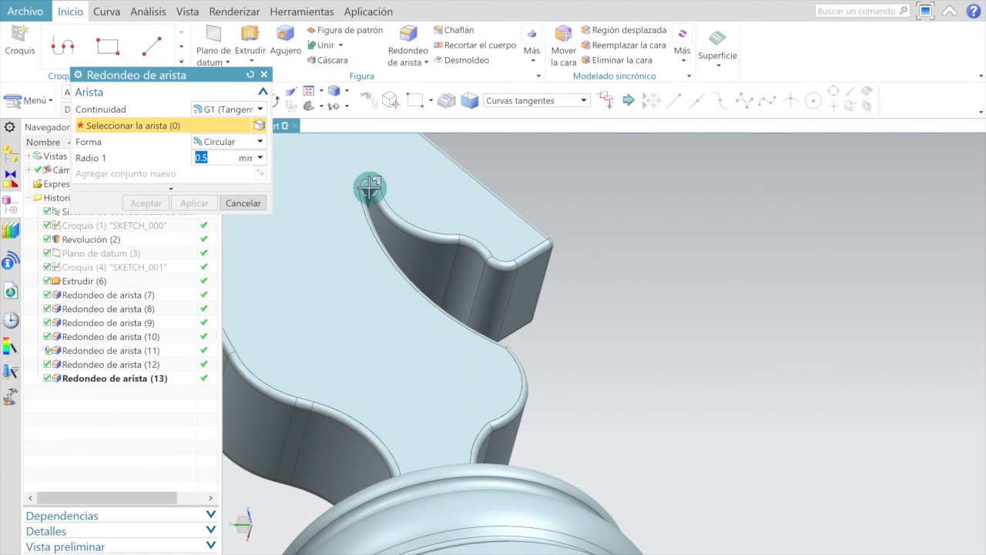
scroll(370, 190, up, 3)
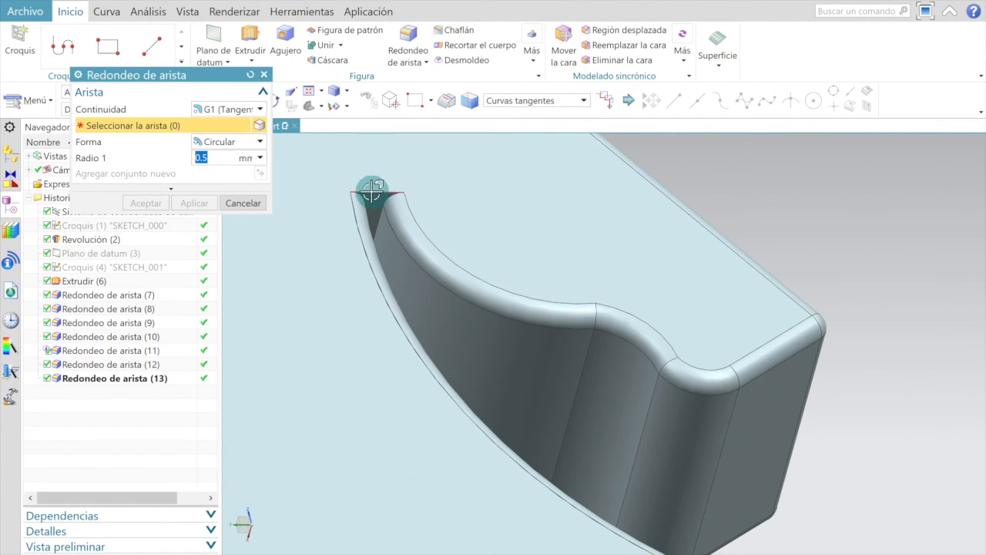
click(373, 191)
scroll(502, 177, down, 5)
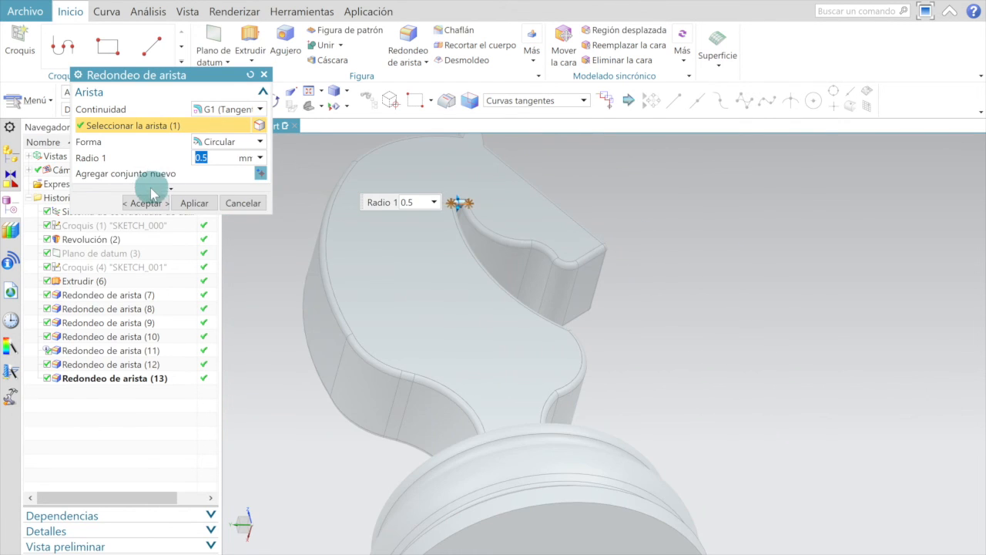
click(145, 203)
- Examine the rounded knight from several sides to check the edge blends on the head, neck and base
middle_drag(643, 215, 596, 243)
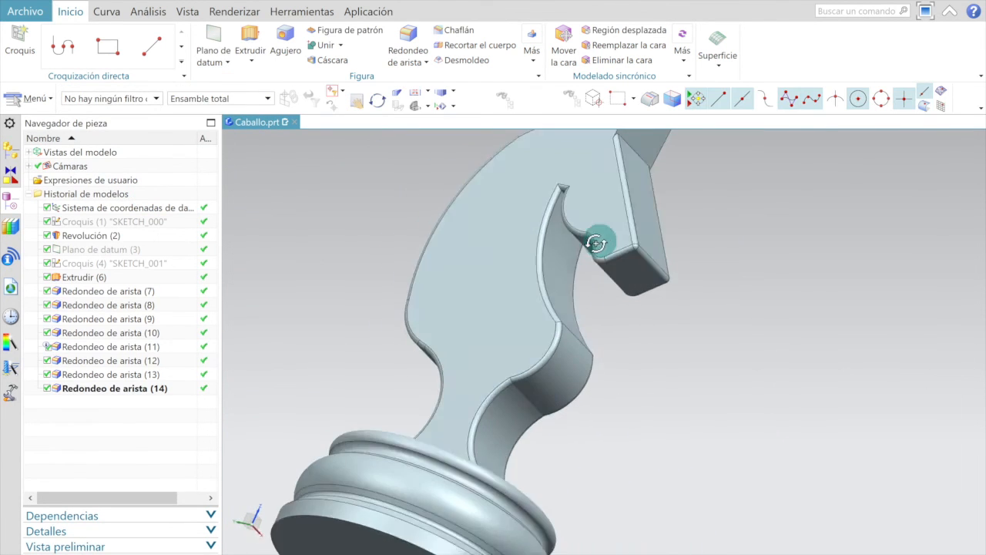
scroll(601, 325, down, 5)
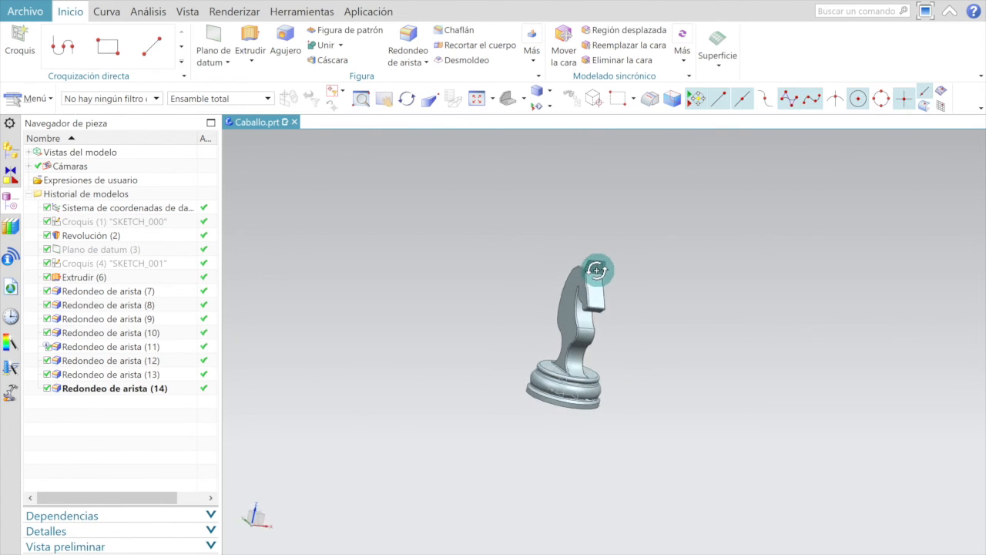
scroll(587, 310, up, 5)
scroll(591, 360, down, 2)
middle_drag(583, 346, 572, 243)
scroll(572, 244, down, 2)
middle_drag(642, 254, 589, 374)
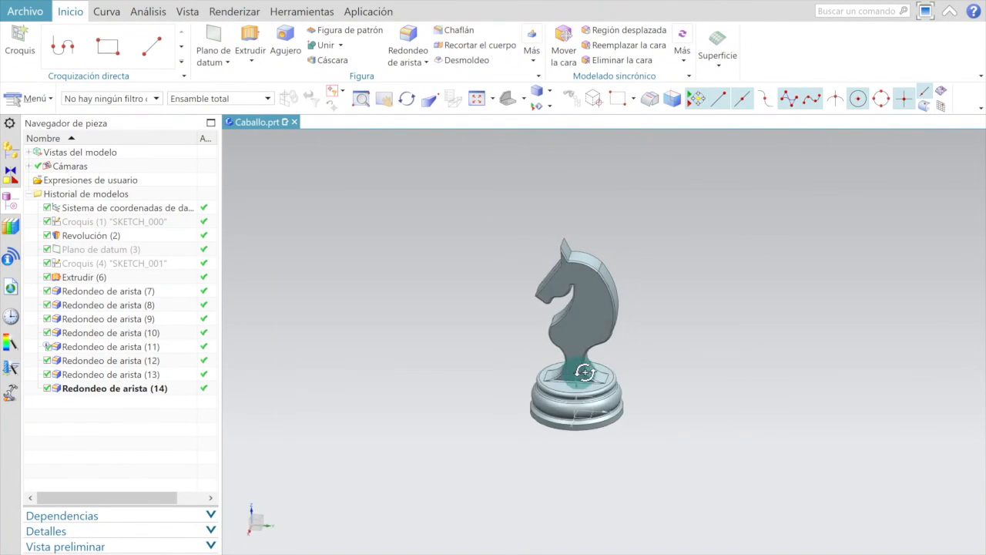
scroll(599, 316, up, 3)
middle_drag(553, 338, 488, 182)
- Set the isometric view and compare the model with the knight in the PDF drawing before returning to the part
click(536, 93)
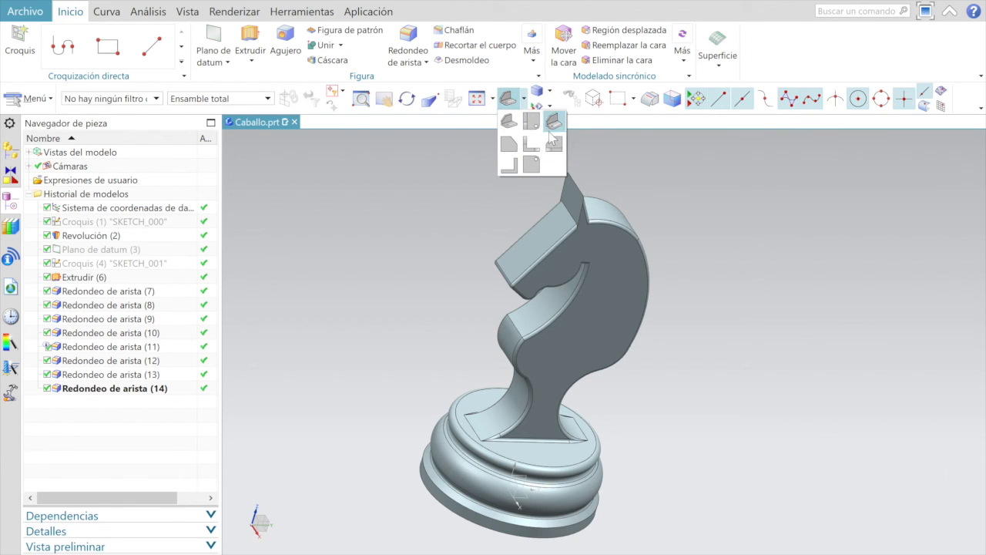
click(549, 131)
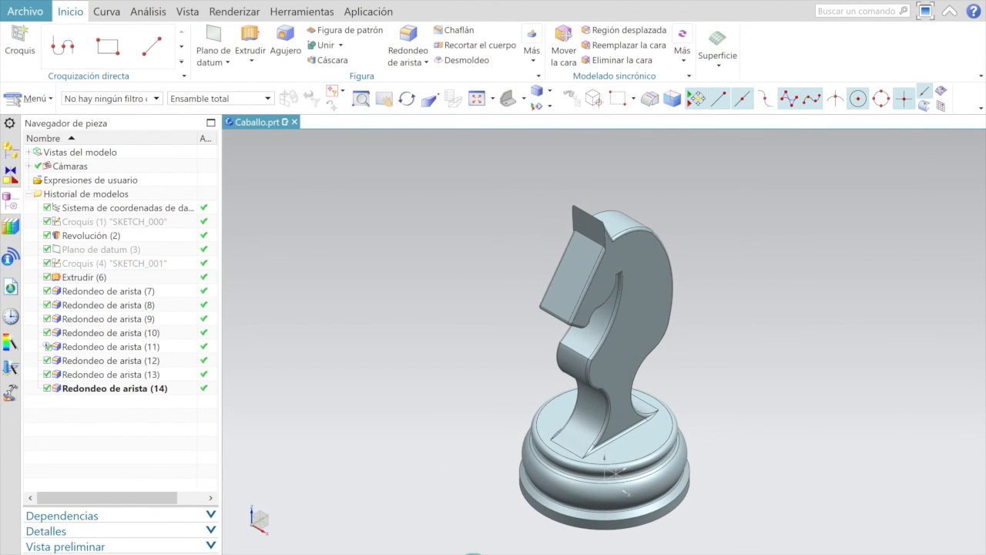
click(474, 554)
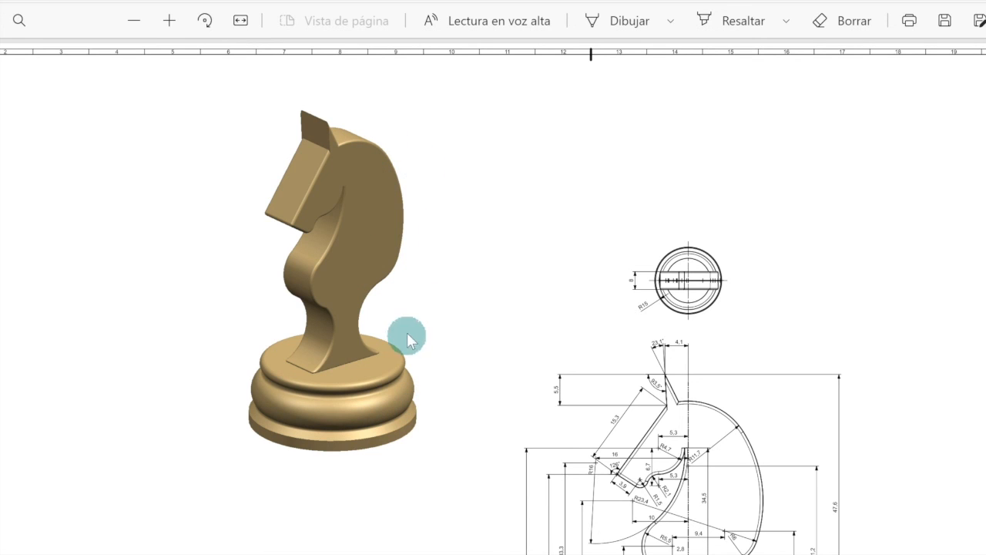
click(396, 554)
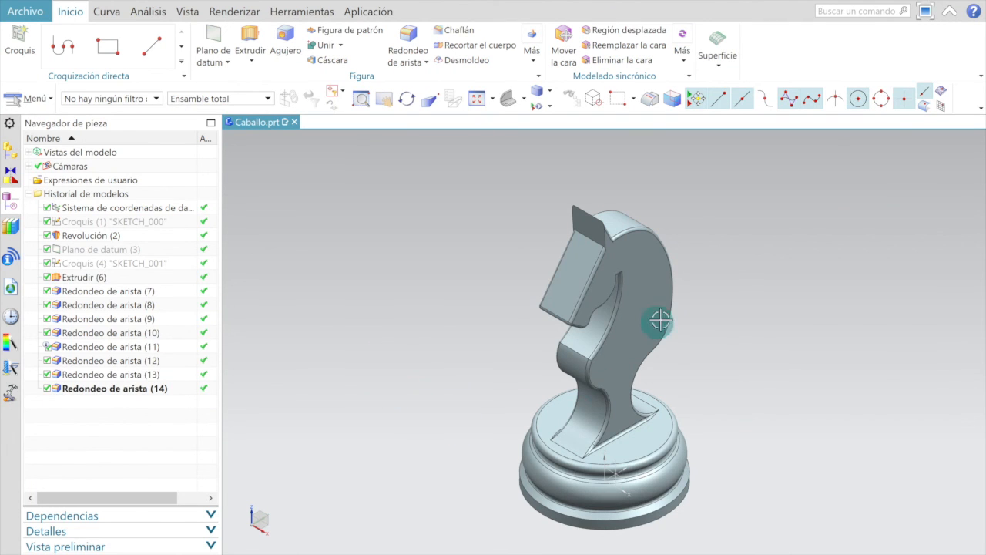
- Change the display color of the whole knight body to Pale Brown (Id 45)
click(193, 14)
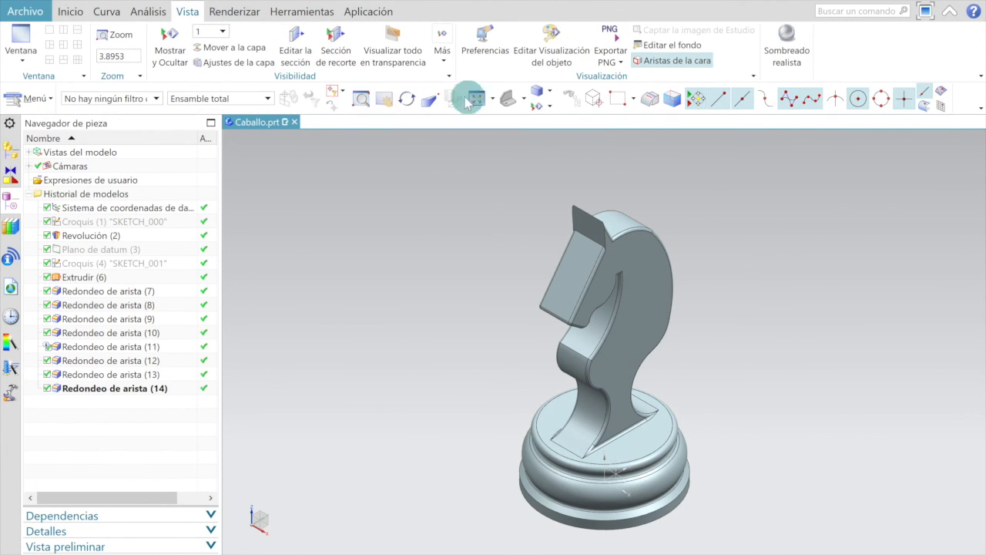
click(553, 48)
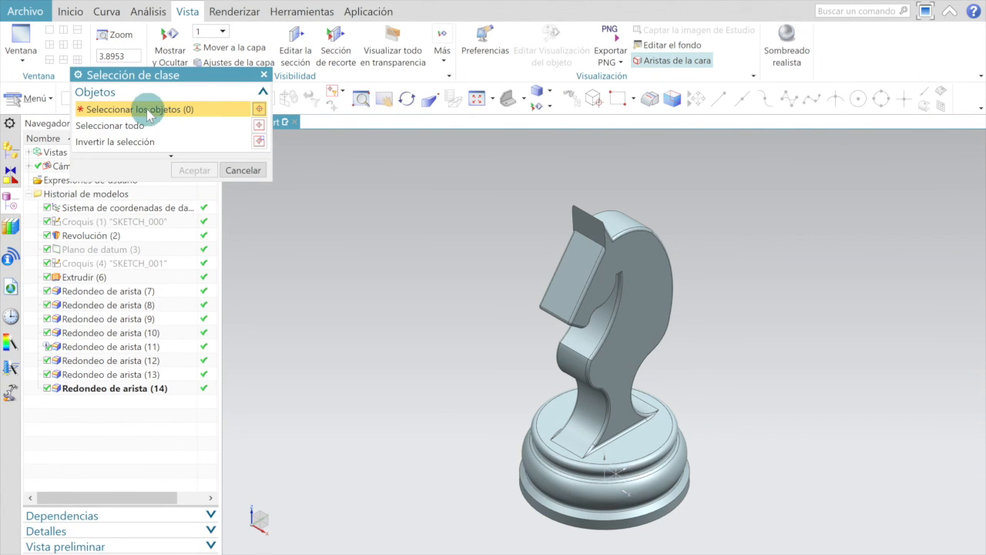
click(635, 251)
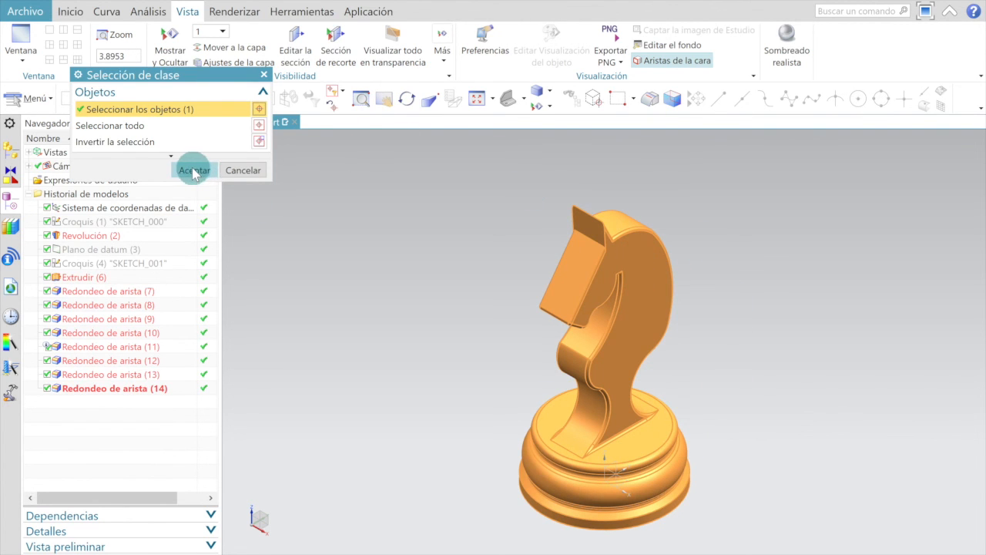
click(193, 171)
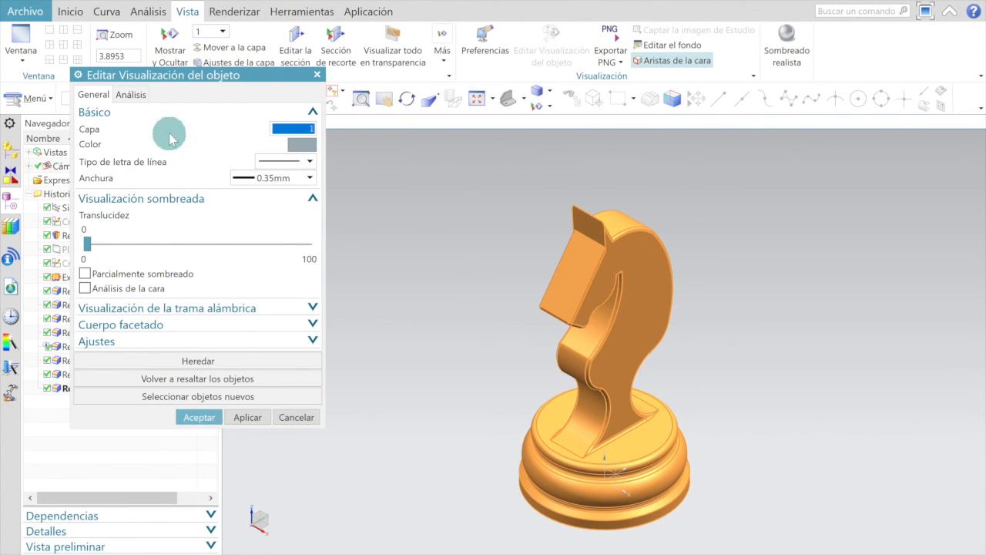
click(302, 146)
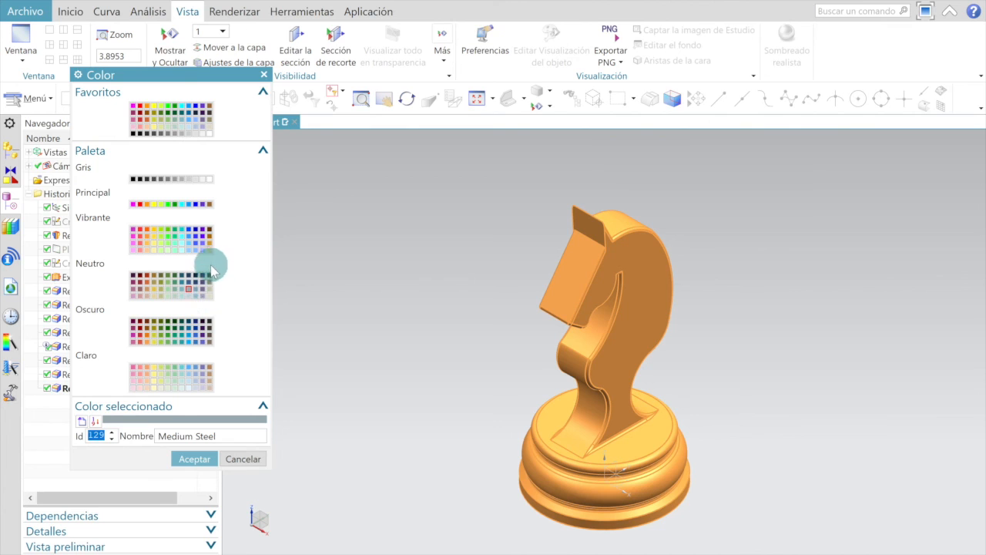
click(208, 251)
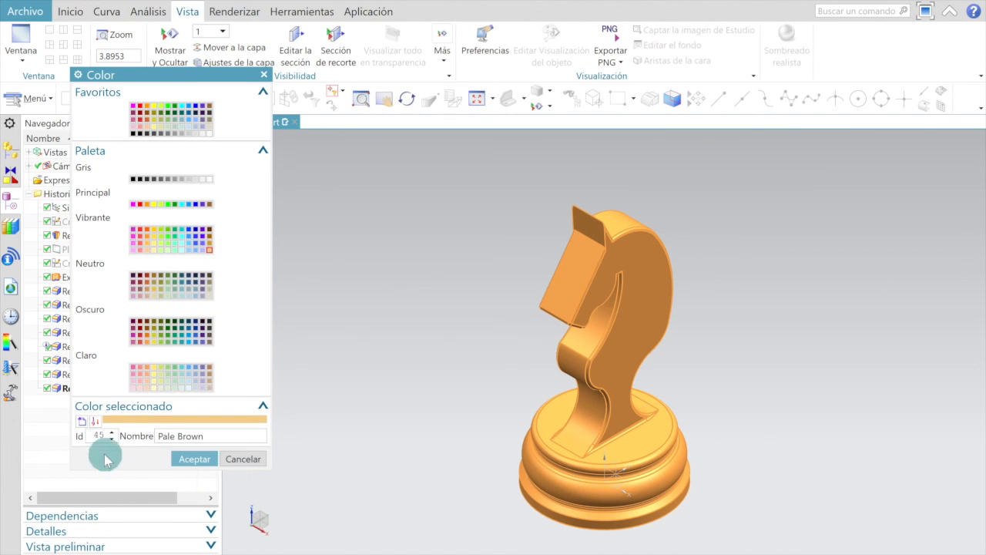
click(193, 459)
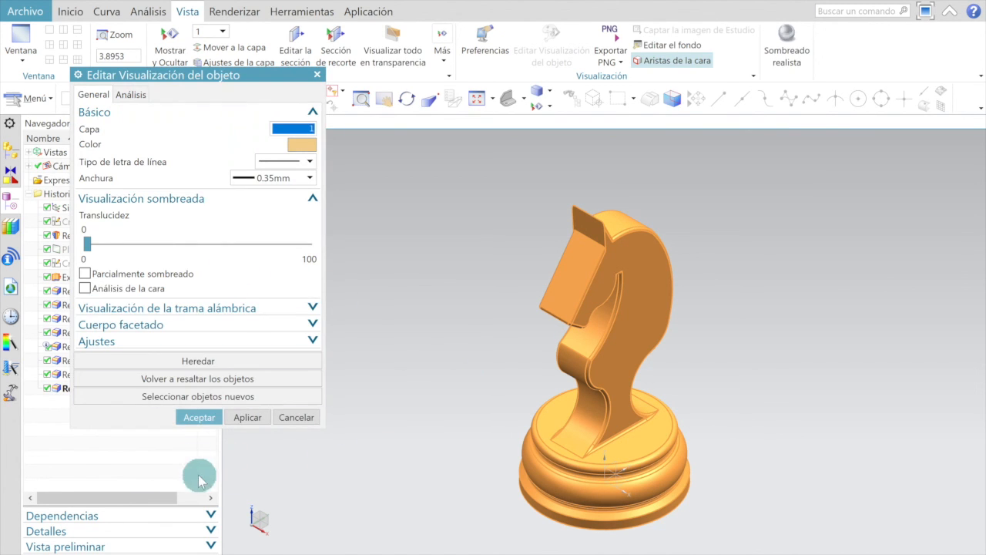
click(200, 418)
- Check the recolored knight from an angle and in the straight side view, and restore the isometric view
middle_drag(643, 313, 679, 319)
middle_drag(645, 298, 646, 325)
click(529, 99)
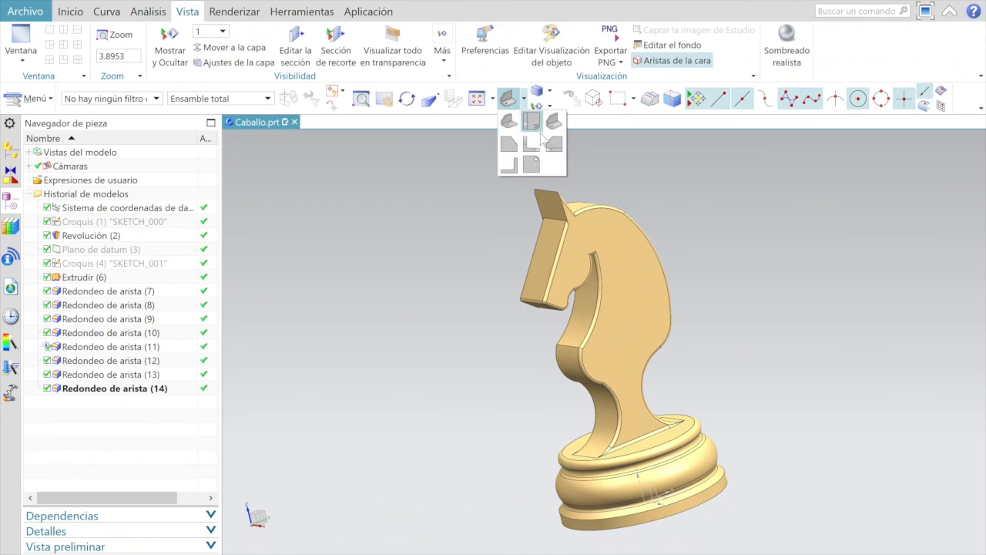
click(548, 146)
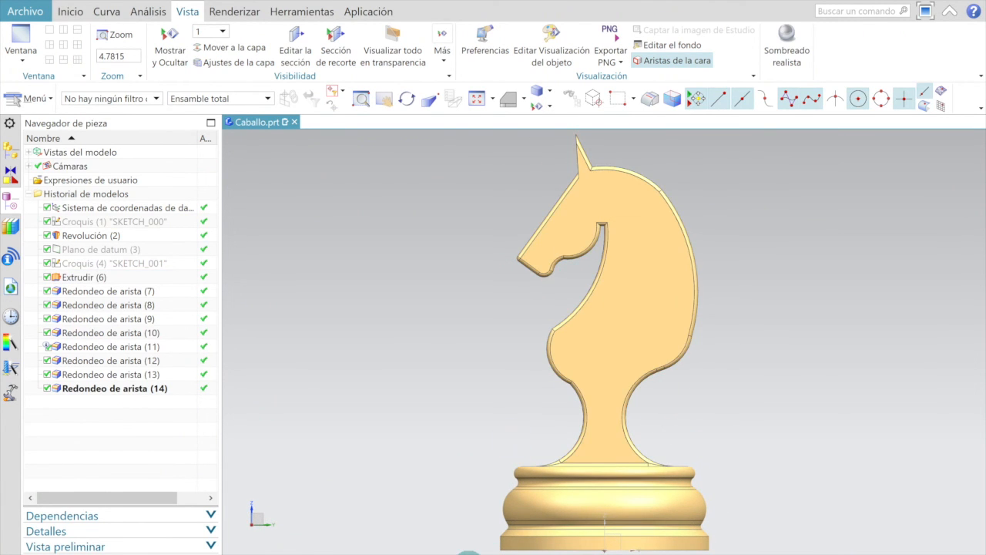
key(End)
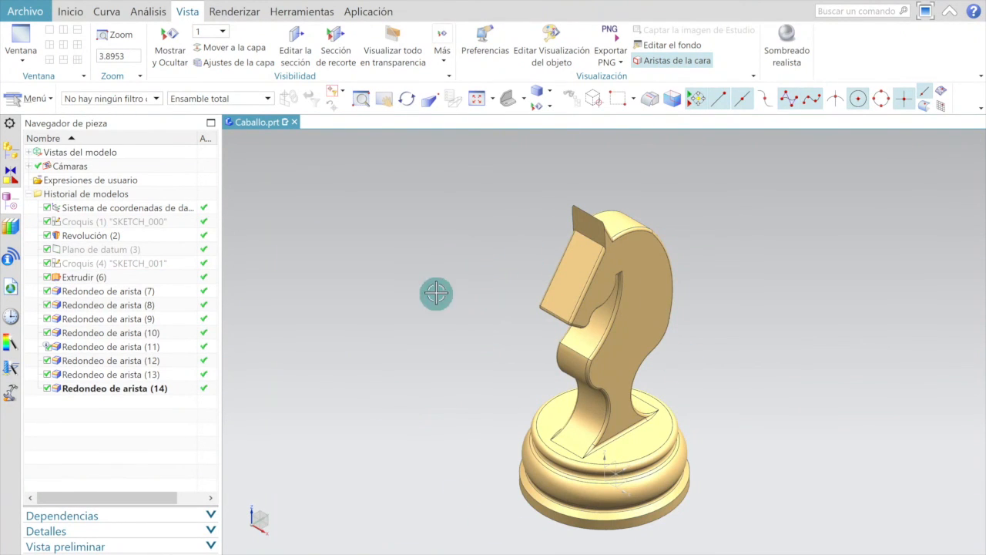